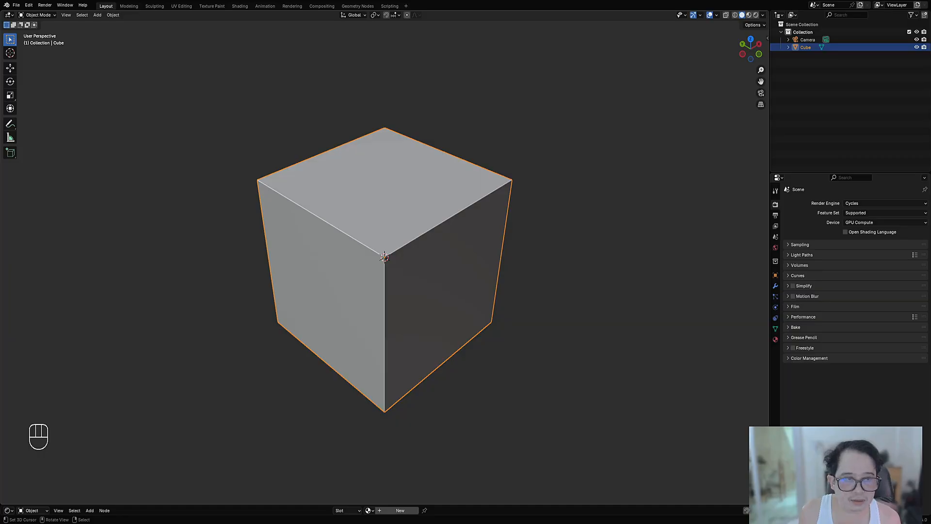
pyautogui.moveTo(400, 234)
pyautogui.mouseDown(button='middle')
pyautogui.moveTo(409, 218)
pyautogui.moveTo(402, 233)
pyautogui.mouseUp(button='middle')
pyautogui.press('n')
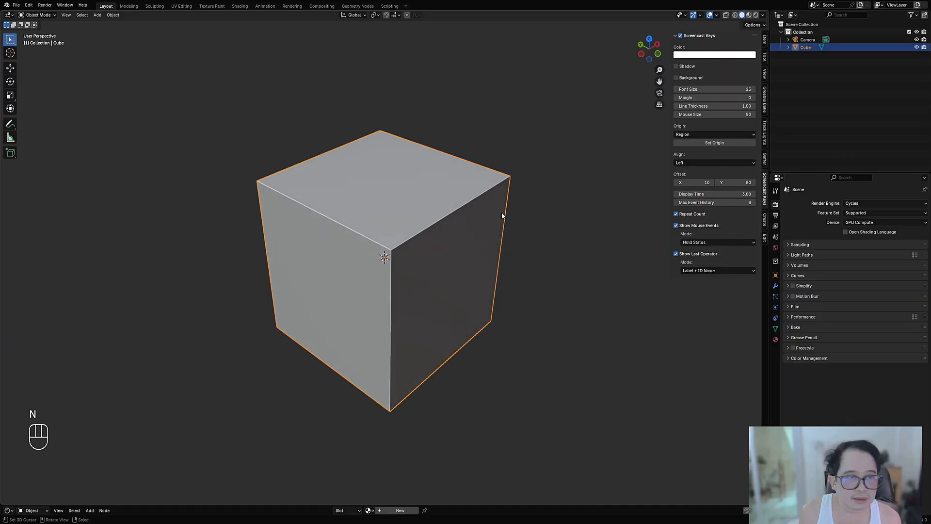
pyautogui.press('n')
pyautogui.click(409, 200)
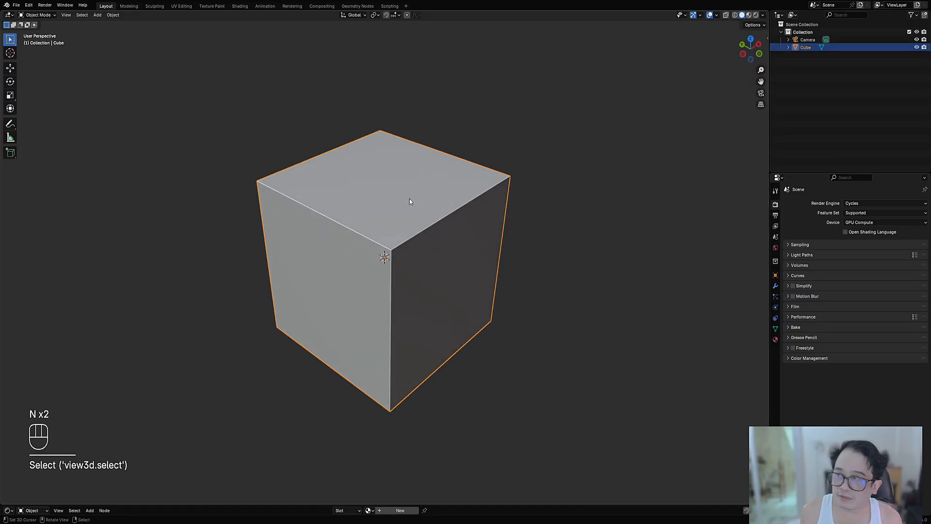
pyautogui.keyDown('alt'); pyautogui.moveTo(452, 215); pyautogui.dragTo(441, 221, button='middle'); pyautogui.keyUp('alt')
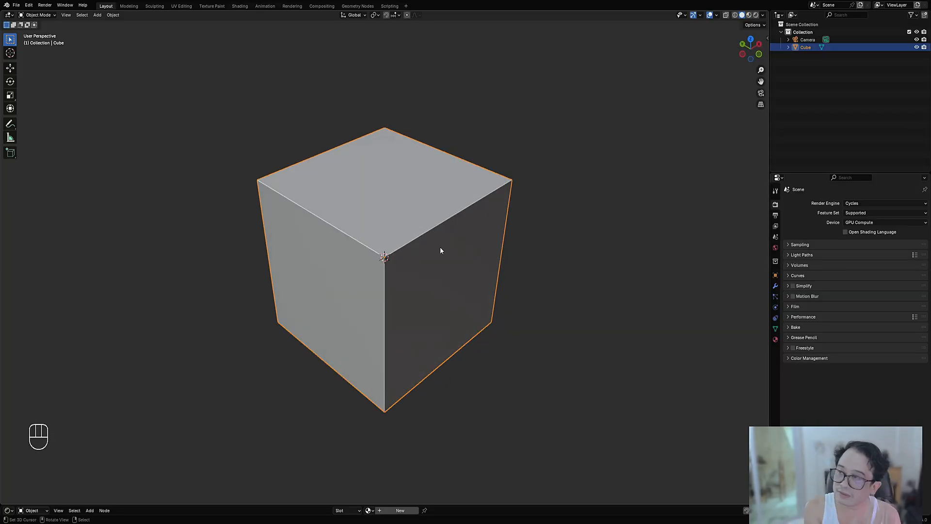
# Step: Scale the cube's whole mesh down uniformly in Edit Mode to about a quarter of its size
pyautogui.press('Tab')
pyautogui.scroll(-3, 500, 276)
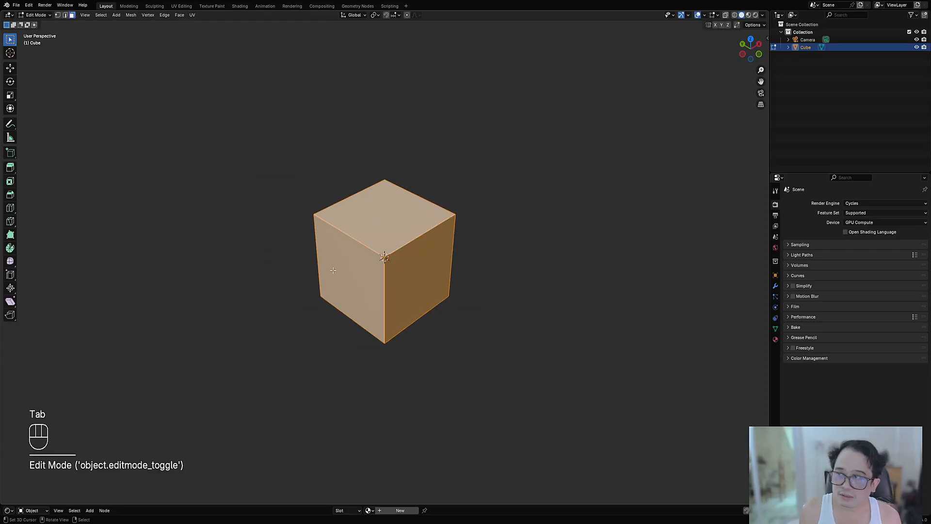
pyautogui.keyDown('alt'); pyautogui.moveTo(479, 273); pyautogui.dragTo(470, 241, button='middle'); pyautogui.keyUp('alt')
pyautogui.press('s')
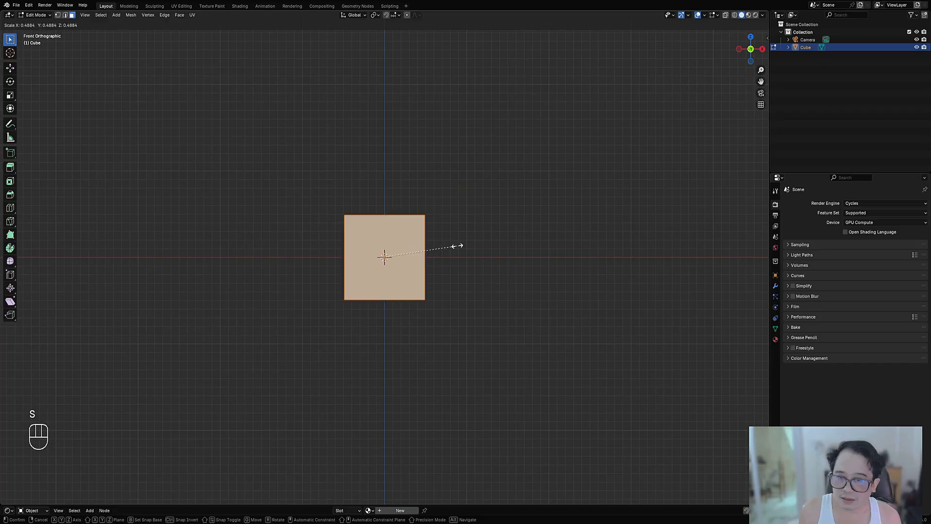
pyautogui.click(420, 252)
# Step: Move the small cube's mesh about 0.58 m along negative X, away from the origin, and scale it down slightly
pyautogui.press('g')
pyautogui.middleClick(435, 253)
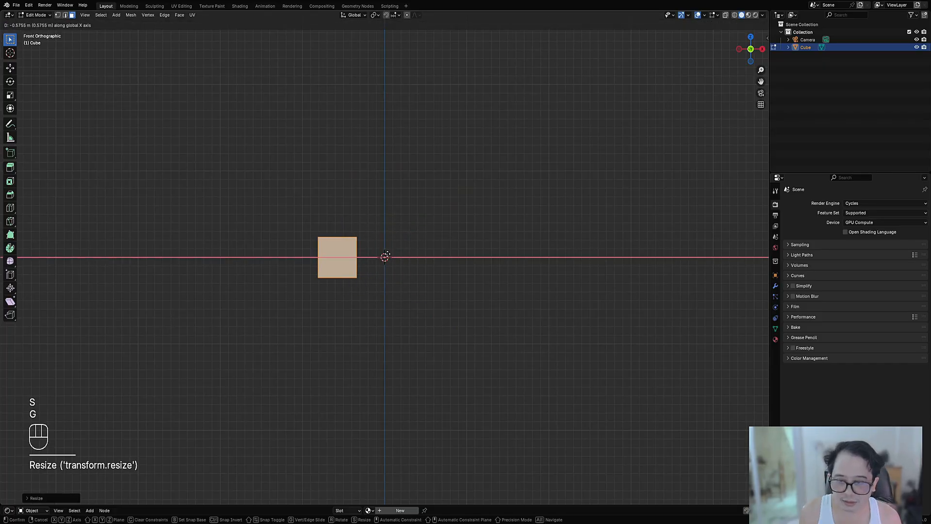
pyautogui.click(384, 255)
pyautogui.press('s')
pyautogui.click(384, 256)
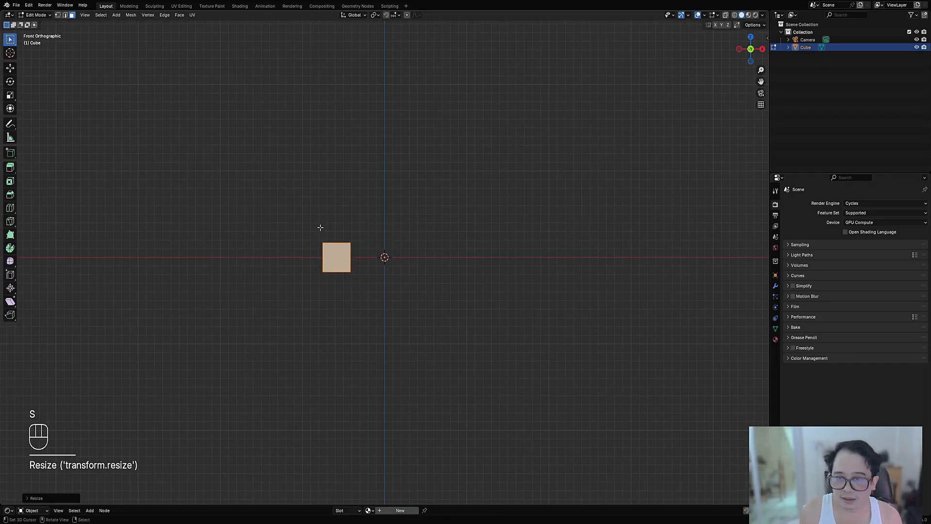
# Step: Mirror the cube across the X axis with Auto Mirror in Object Mode
pyautogui.moveTo(320, 226); pyautogui.dragTo(353, 265, button='middle')
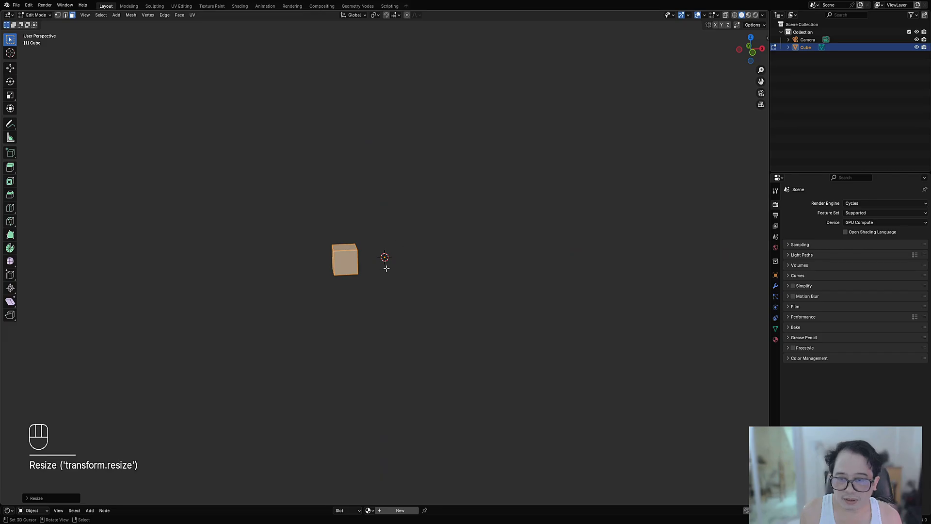
pyautogui.keyDown('alt'); pyautogui.moveTo(432, 274); pyautogui.dragTo(424, 262, button='middle'); pyautogui.keyUp('alt')
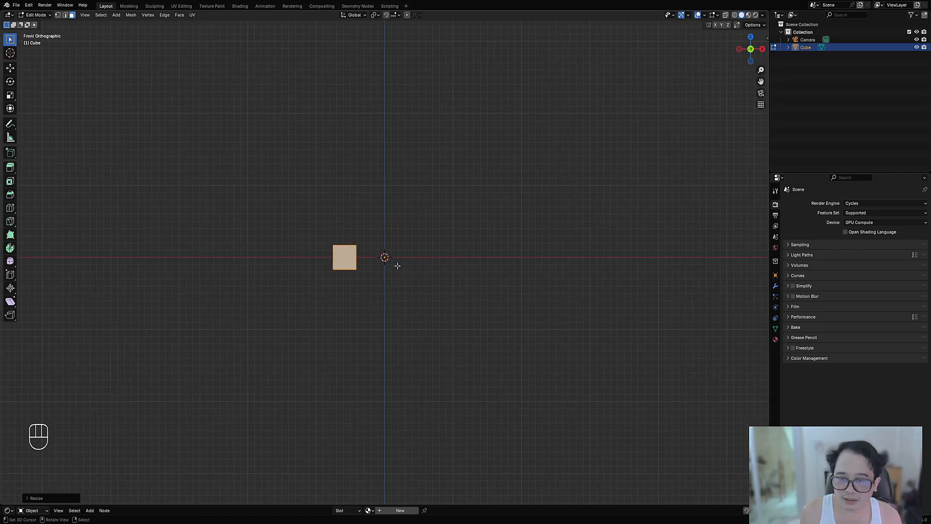
pyautogui.scroll(5, 397, 265)
pyautogui.press('Tab')
pyautogui.moveTo(366, 214); pyautogui.dragTo(386, 242, button='middle')
pyautogui.hotkey('ctrl', 'shift', 'x')
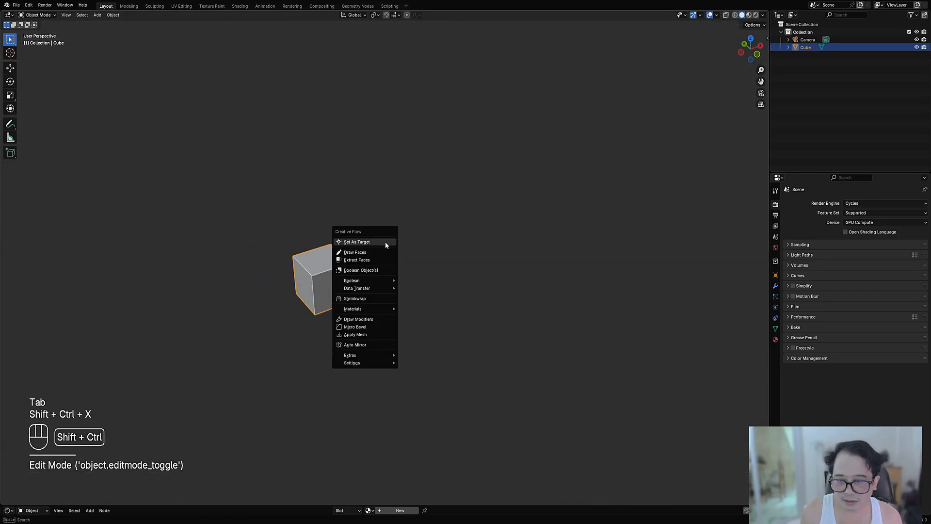
pyautogui.click(370, 346)
pyautogui.press('x')
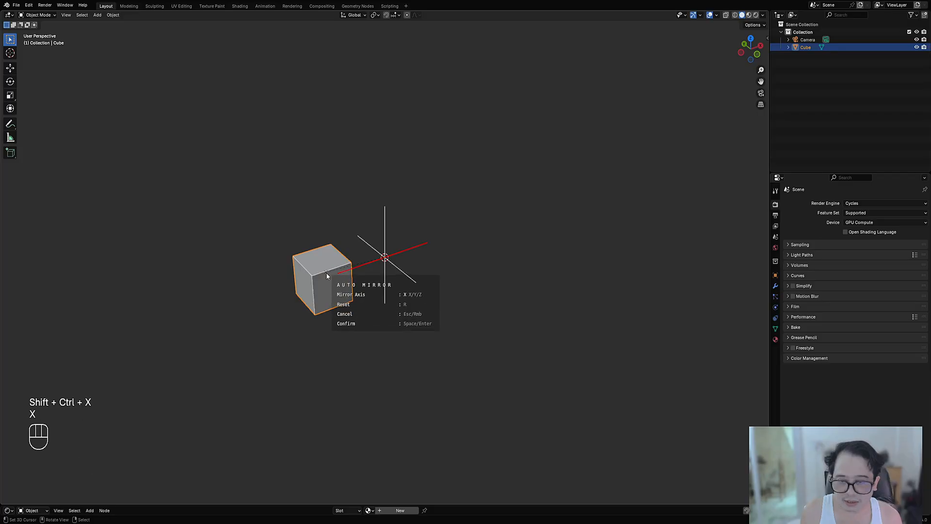
pyautogui.press('space')
# Step: Stretch the mesh along Z in Edit Mode into a tall, thin column about ten times as high as wide
pyautogui.press('Tab')
pyautogui.scroll(-3, 426, 291)
pyautogui.press('s')
pyautogui.press('z')
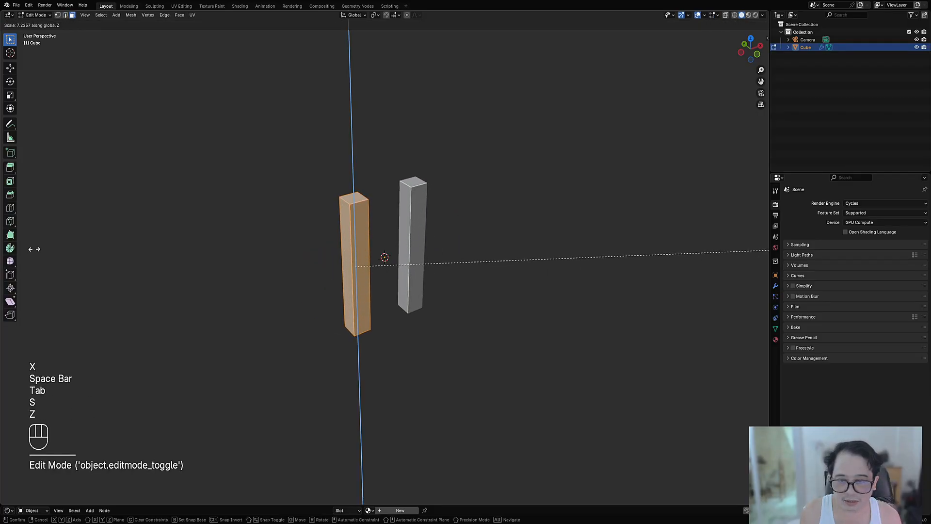
pyautogui.click(204, 228)
# Step: Add nine evenly spaced horizontal loop cuts along the height of the column
pyautogui.keyDown('alt'); pyautogui.moveTo(528, 266); pyautogui.dragTo(496, 249, button='middle'); pyautogui.keyUp('alt')
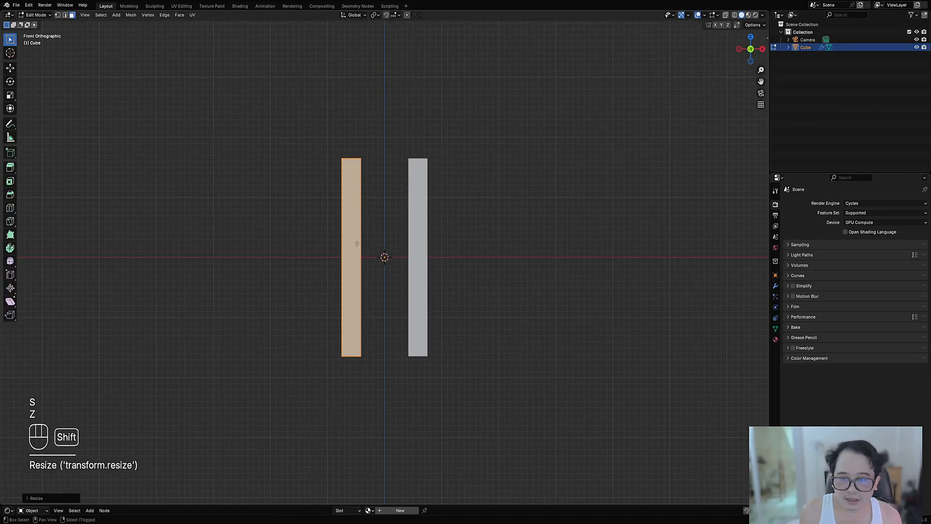
pyautogui.keyDown('shift'); pyautogui.moveTo(357, 243); pyautogui.dragTo(363, 259, button='middle'); pyautogui.keyUp('shift')
pyautogui.keyDown('ctrl'); pyautogui.moveTo(363, 258); pyautogui.dragTo(333, 236, button='middle'); pyautogui.keyUp('ctrl')
pyautogui.hotkey('ctrl', 'r')
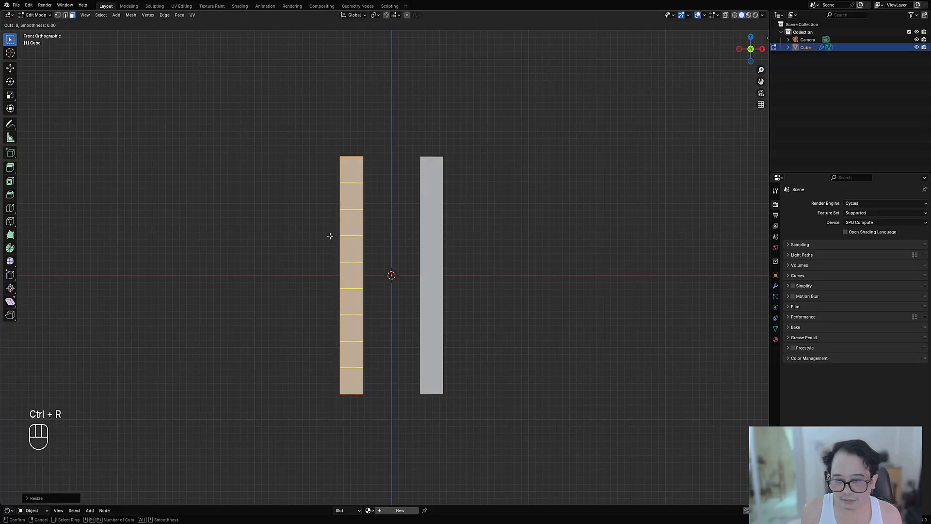
pyautogui.scroll(3, 331, 236)
pyautogui.click(331, 235)
pyautogui.moveTo(331, 236); pyautogui.dragTo(368, 239, button='middle')
# Step: Apply the mirror to the mesh, select the geometry of both columns, and return to Object Mode
pyautogui.press('Tab')
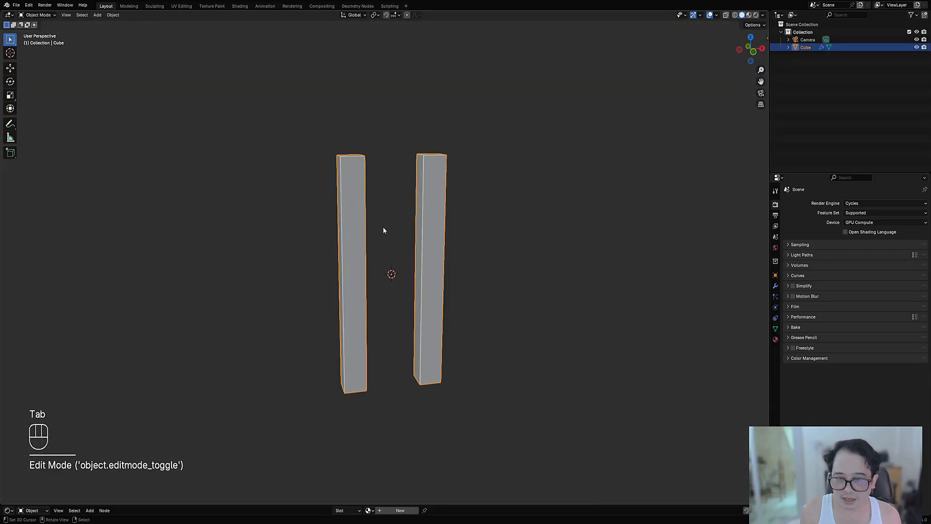
pyautogui.hotkey('shift', 'ctrl', 'x')
pyautogui.click(368, 228)
pyautogui.press('Tab')
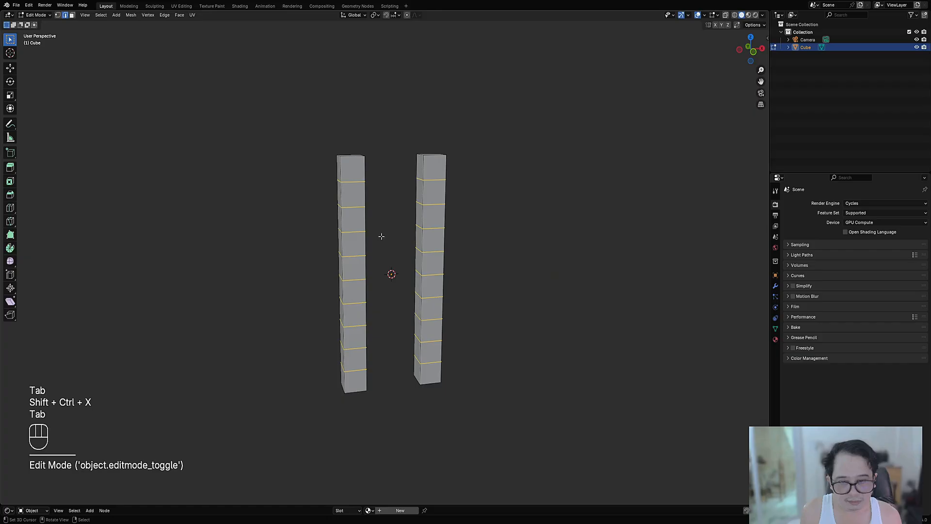
pyautogui.press('a')
pyautogui.moveTo(367, 219); pyautogui.dragTo(410, 293, button='middle')
pyautogui.press('Tab')
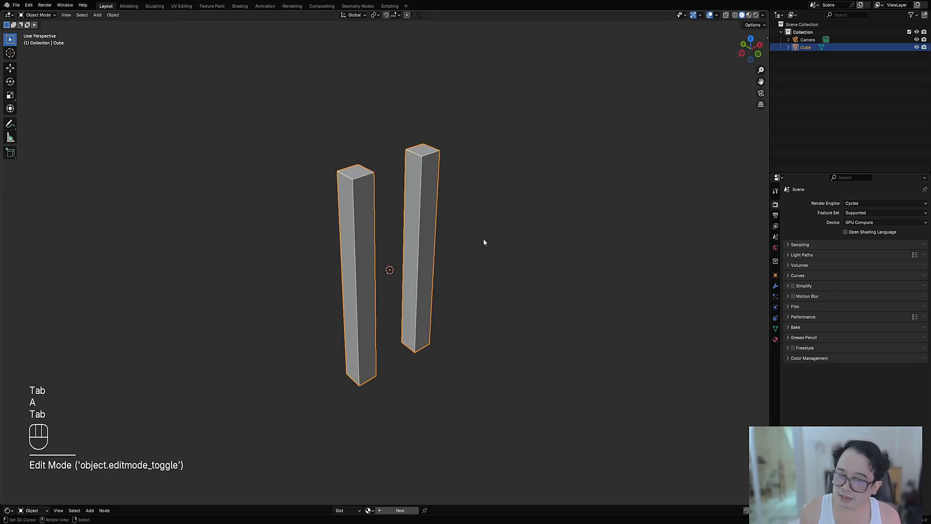
# Step: Run Random Axis Extrude on the two columns with the "10 iter 4 cuts" preset
pyautogui.hotkey('shift', 'q')
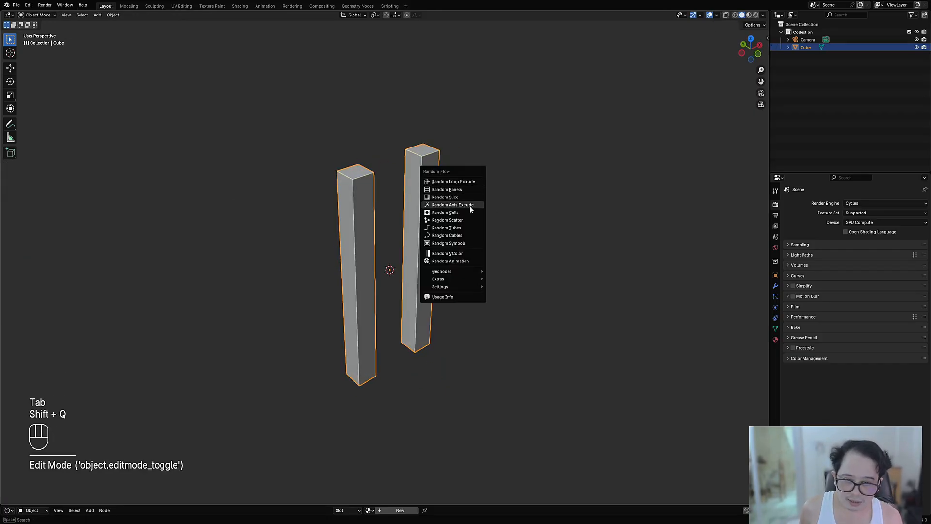
pyautogui.click(472, 204)
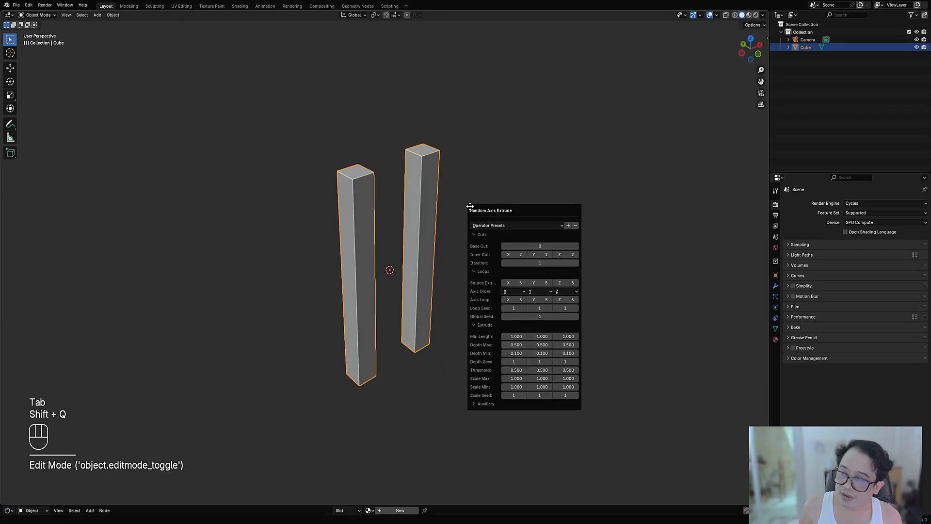
pyautogui.click(499, 226)
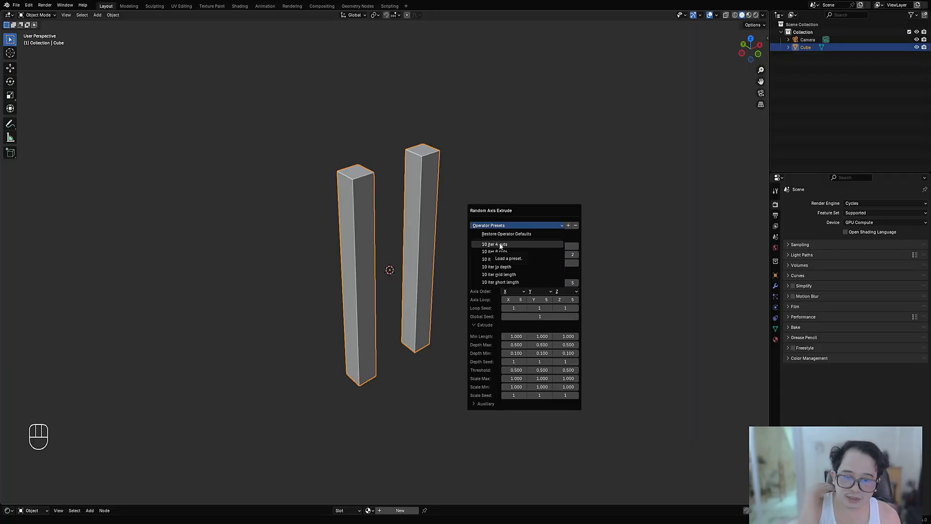
pyautogui.click(500, 245)
pyautogui.moveTo(499, 245); pyautogui.dragTo(557, 224, button='middle')
# Step: Try the "10 iter lo depth" and "10 iter mid length" presets on the Random Axis Extrude
pyautogui.press('F9')
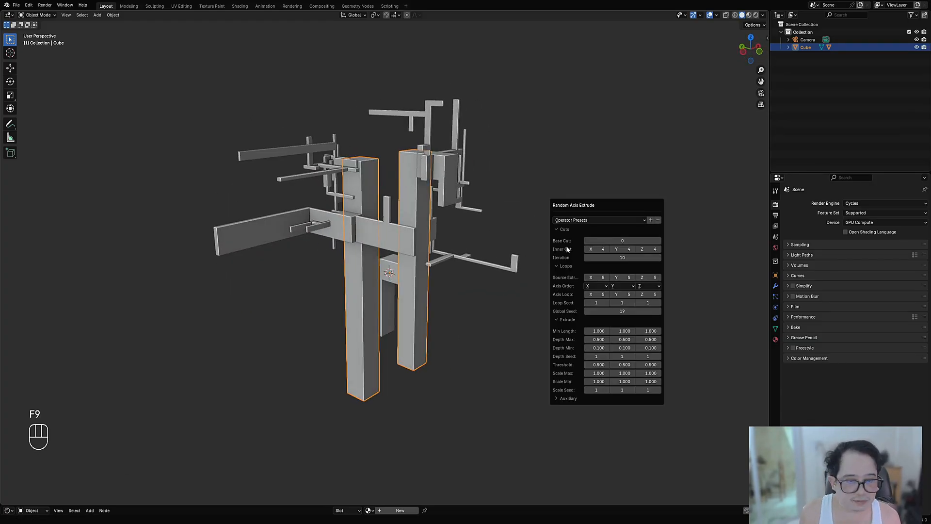
pyautogui.click(574, 220)
pyautogui.click(577, 262)
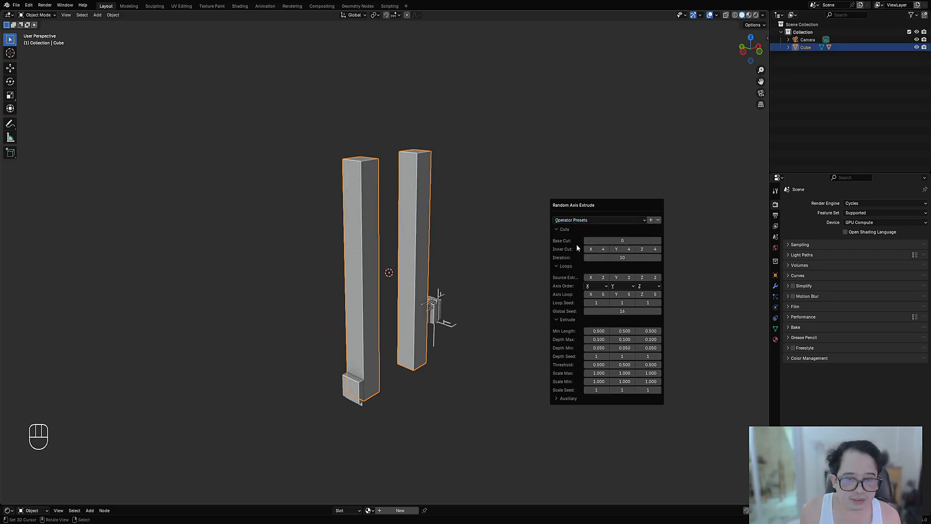
pyautogui.click(573, 222)
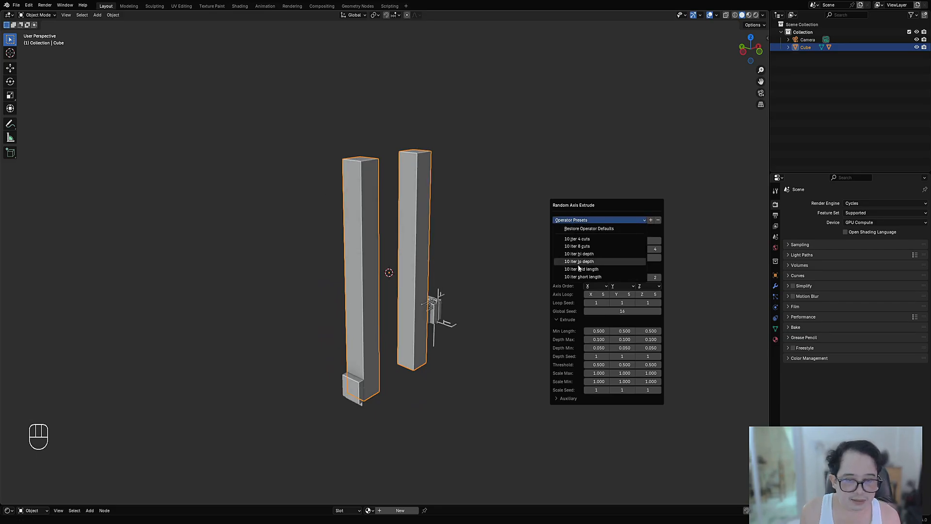
pyautogui.click(579, 267)
pyautogui.click(575, 221)
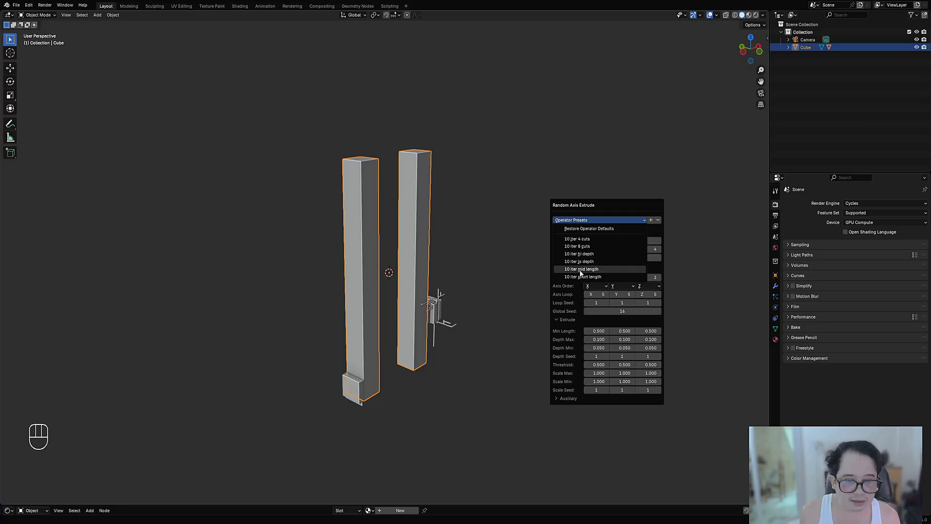
pyautogui.click(579, 271)
# Step: Load the "10 iter 4 cuts" preset for the Random Axis Extrude and set Base Cut to 2
pyautogui.click(575, 220)
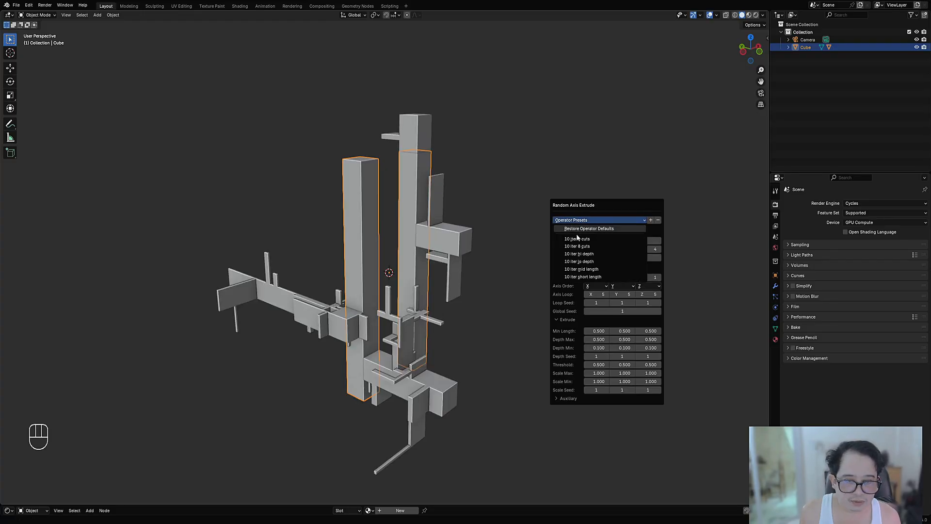
pyautogui.click(577, 240)
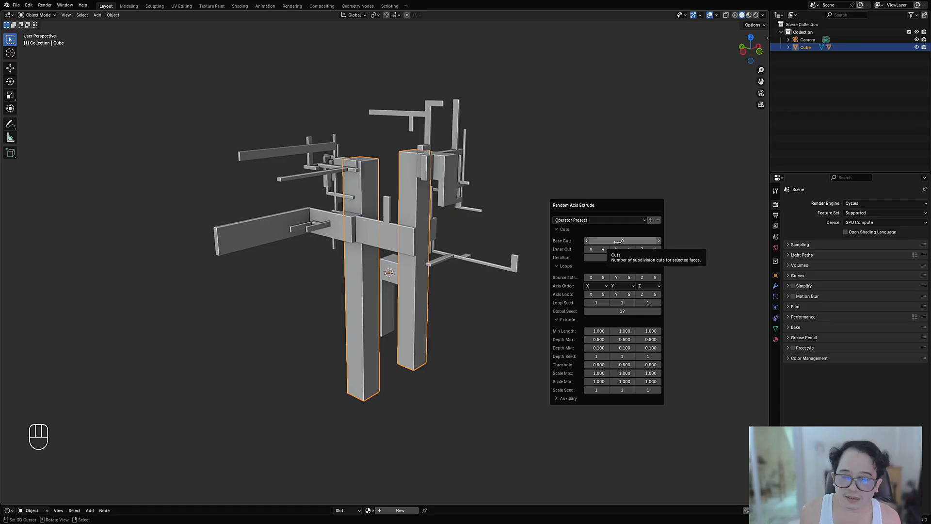
pyautogui.keyDown('ctrl'); pyautogui.scroll(1, 617, 241); pyautogui.keyUp('ctrl')
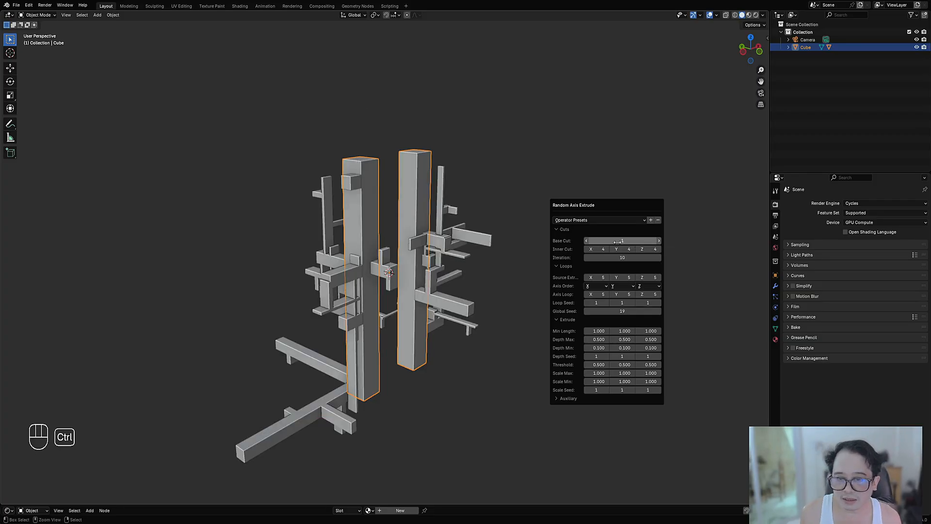
pyautogui.keyDown('ctrl'); pyautogui.scroll(1, 617, 241); pyautogui.keyUp('ctrl')
pyautogui.scroll(-2, 425, 287)
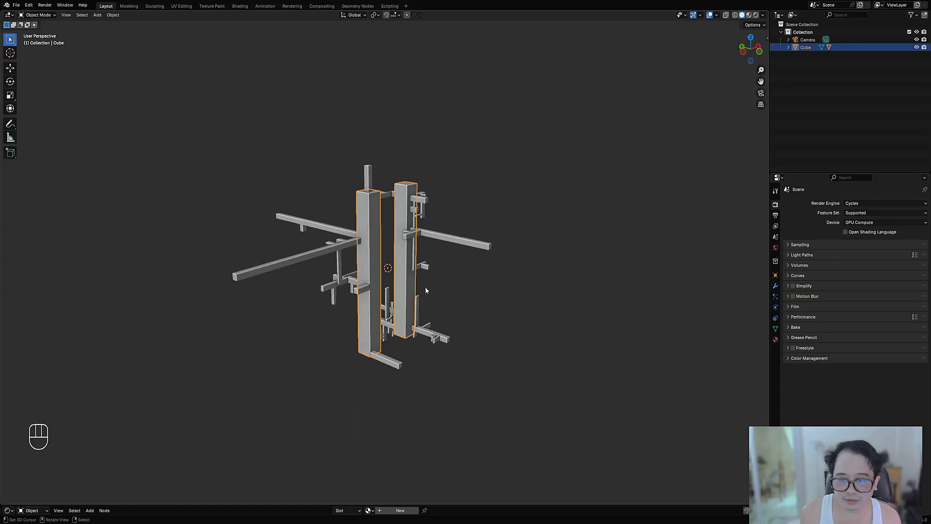
pyautogui.moveTo(504, 287); pyautogui.dragTo(494, 304, button='middle')
# Step: Raise the Random Axis Extrude's Global Seed step by step to choose a different arrangement of bars around the columns
pyautogui.press('F9')
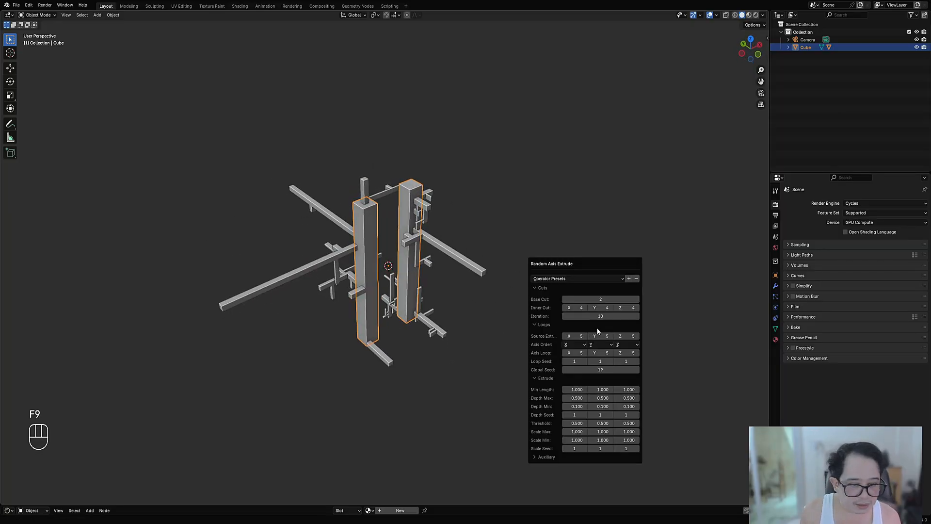
pyautogui.keyDown('ctrl'); pyautogui.scroll(1, 601, 370); pyautogui.keyUp('ctrl')
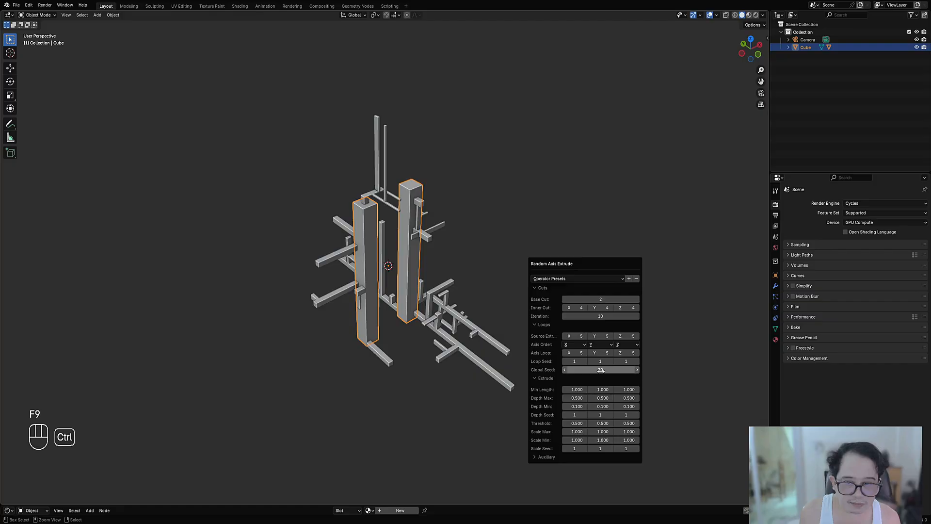
pyautogui.keyDown('ctrl'); pyautogui.scroll(1, 601, 370); pyautogui.keyUp('ctrl')
pyautogui.keyDown('ctrl'); pyautogui.scroll(1, 601, 370); pyautogui.keyUp('ctrl')
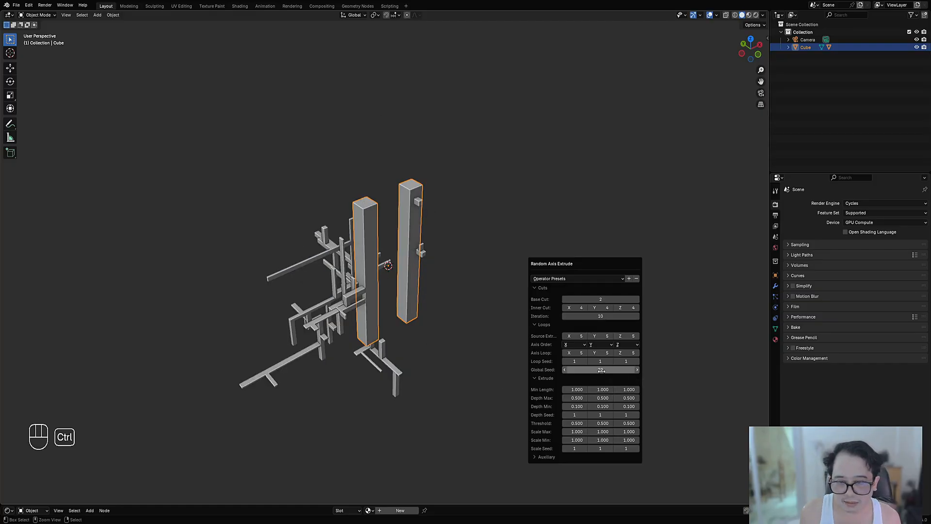
pyautogui.keyDown('ctrl'); pyautogui.scroll(4, 602, 370); pyautogui.keyUp('ctrl')
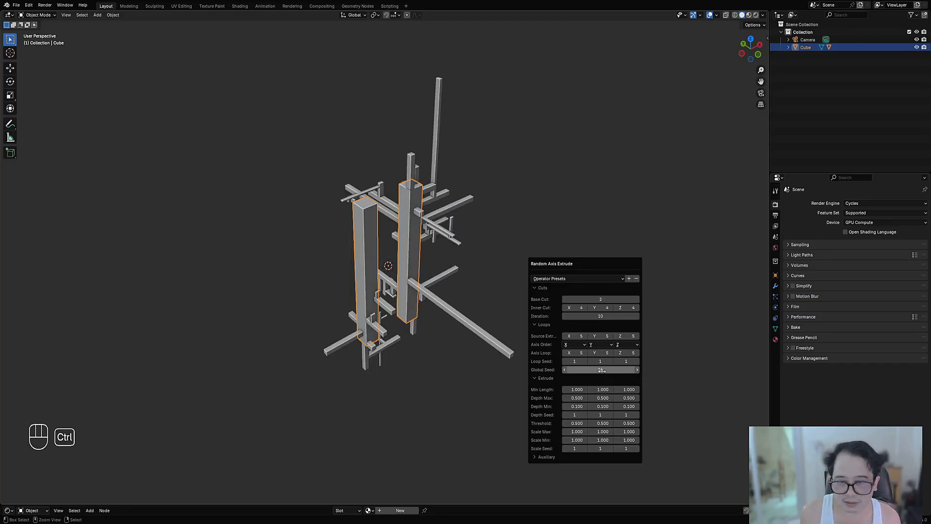
pyautogui.keyDown('ctrl'); pyautogui.scroll(3, 602, 370); pyautogui.keyUp('ctrl')
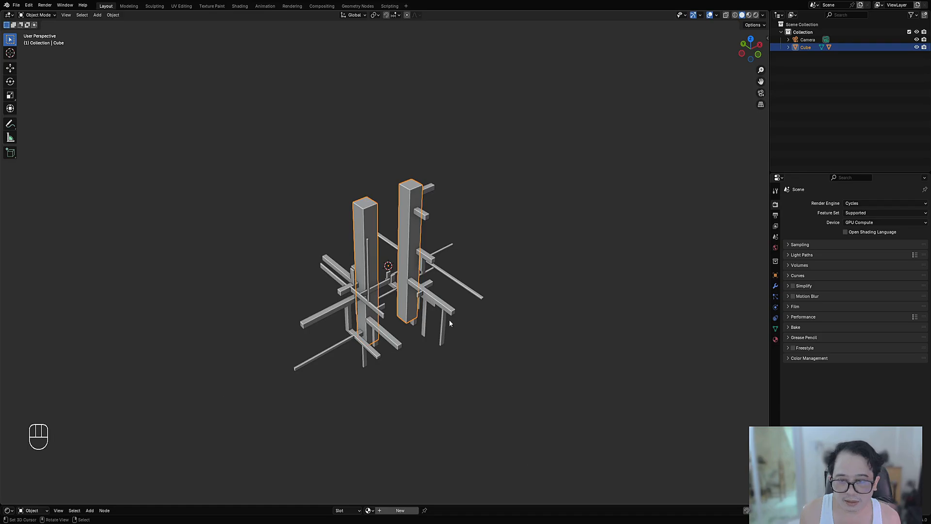
pyautogui.moveTo(449, 319); pyautogui.dragTo(505, 215, button='middle')
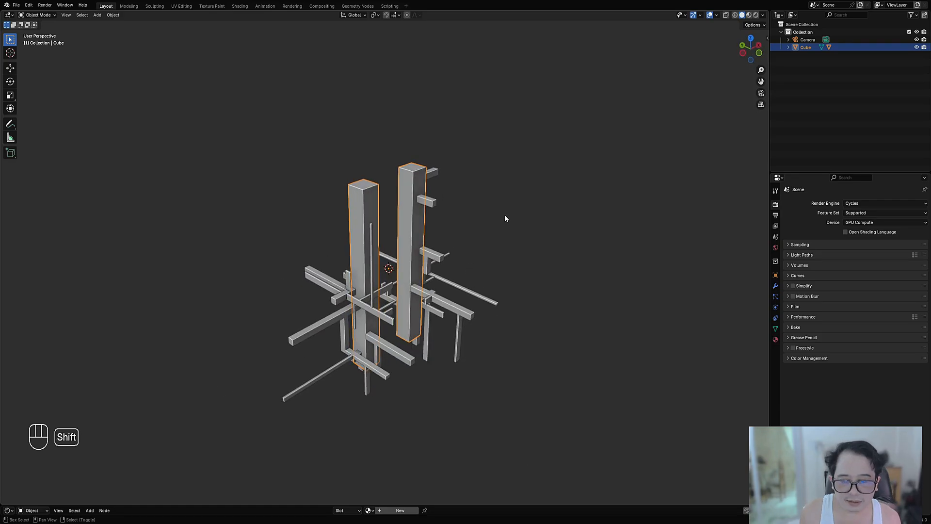
# Step: Run another Random Axis Extrude on the two columns with Base Cut 2 and Global Seed 5
pyautogui.hotkey('shift', 'q')
pyautogui.click(505, 215)
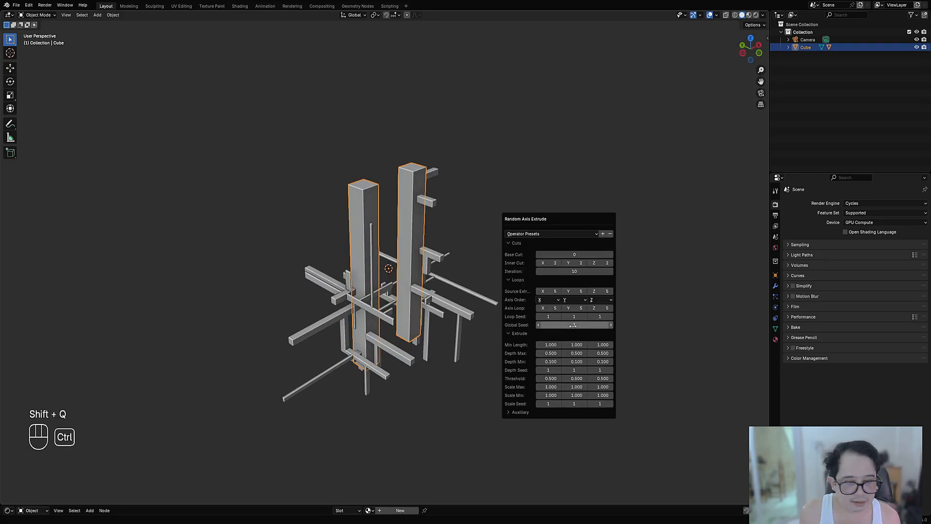
pyautogui.keyDown('ctrl'); pyautogui.scroll(1, 573, 325); pyautogui.keyUp('ctrl')
pyautogui.keyDown('ctrl'); pyautogui.scroll(1, 575, 254); pyautogui.keyUp('ctrl')
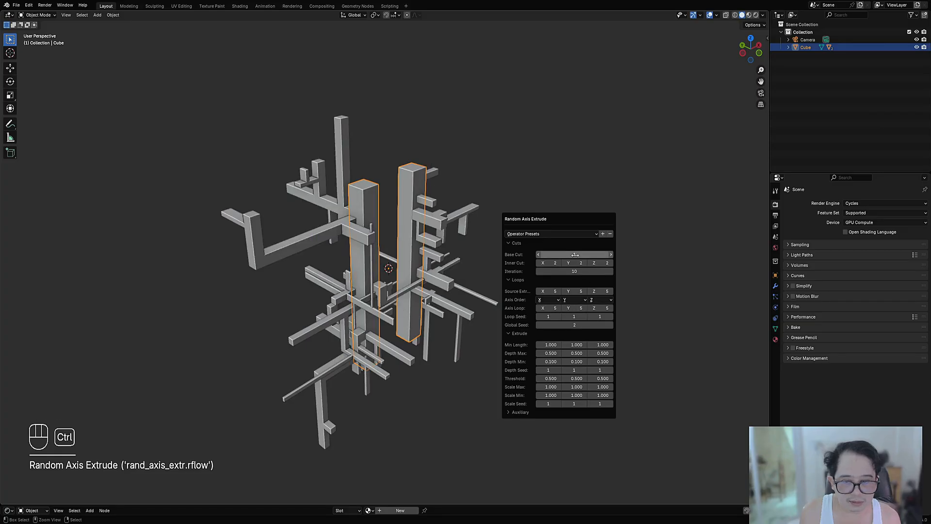
pyautogui.keyDown('ctrl'); pyautogui.scroll(1, 575, 254); pyautogui.keyUp('ctrl')
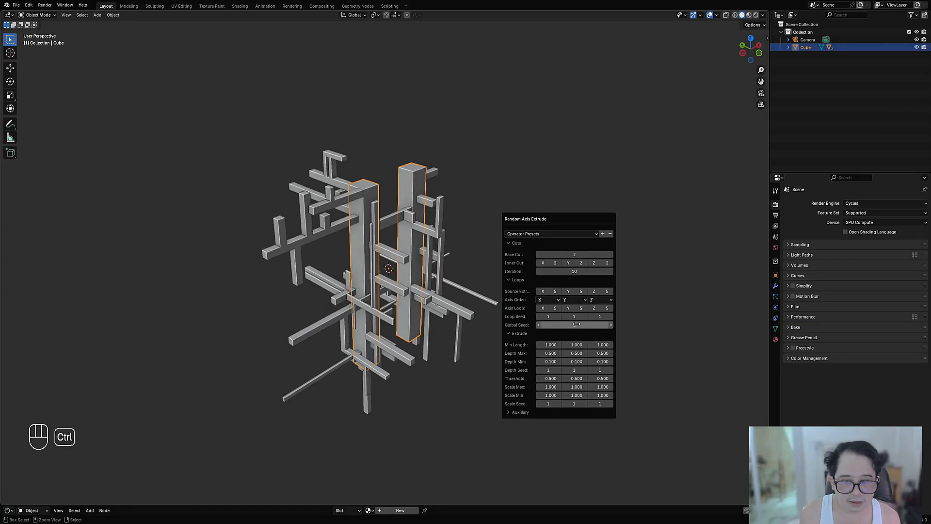
pyautogui.keyDown('ctrl'); pyautogui.scroll(1, 576, 324); pyautogui.keyUp('ctrl')
pyautogui.keyDown('ctrl'); pyautogui.scroll(2, 577, 324); pyautogui.keyUp('ctrl')
# Step: Set the Random Axis Extrude's Base Cut to 3 and its Global Seed to 8
pyautogui.moveTo(611, 287); pyautogui.dragTo(497, 282, button='middle')
pyautogui.scroll(-2, 497, 281)
pyautogui.press('F9')
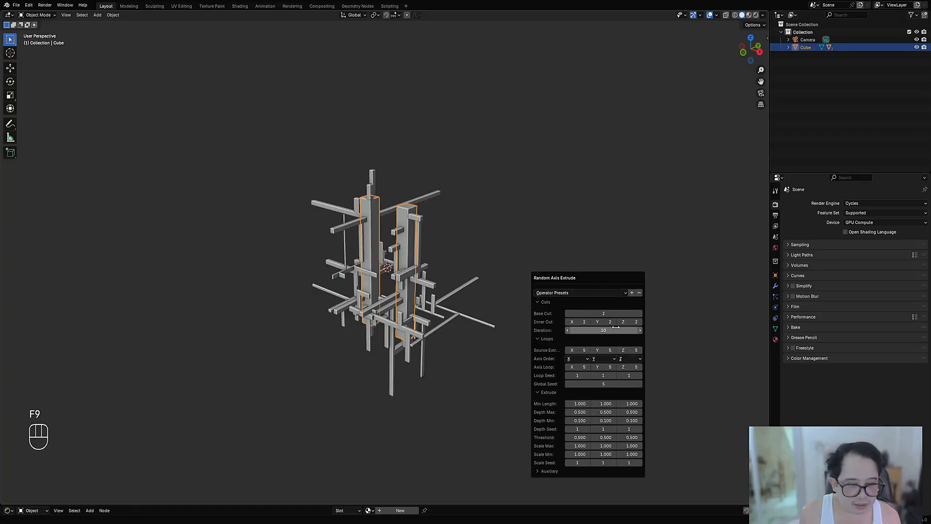
pyautogui.keyDown('ctrl'); pyautogui.scroll(1, 609, 313); pyautogui.keyUp('ctrl')
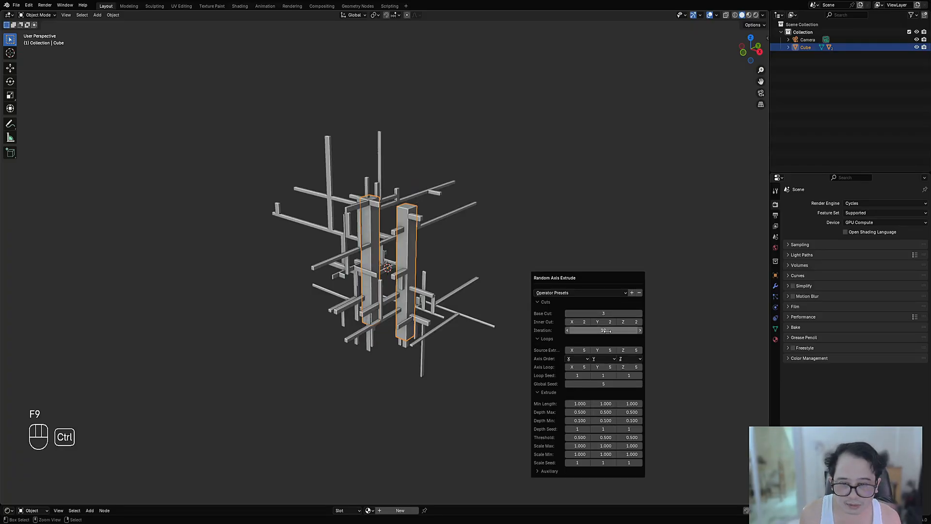
pyautogui.keyDown('ctrl'); pyautogui.scroll(3, 606, 385); pyautogui.keyUp('ctrl')
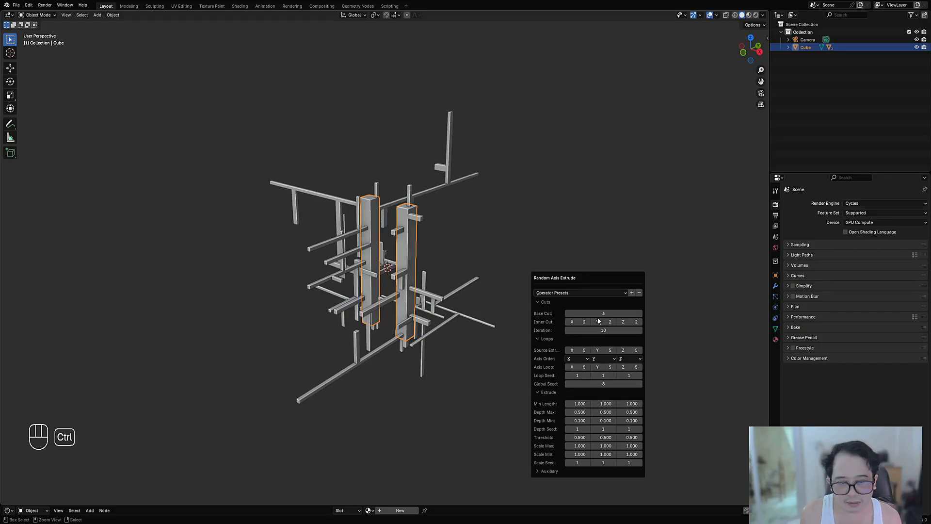
# Step: Set the Random Axis Extrude's Depth Max to 0.3 on all three axes and its Base Cut to 4
pyautogui.click(582, 411)
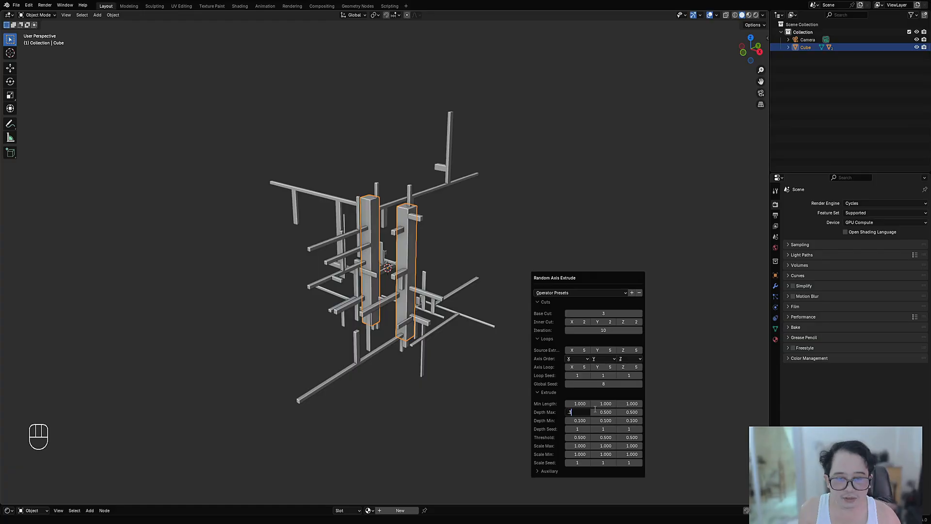
pyautogui.press('Tab')
pyautogui.press('Tab')
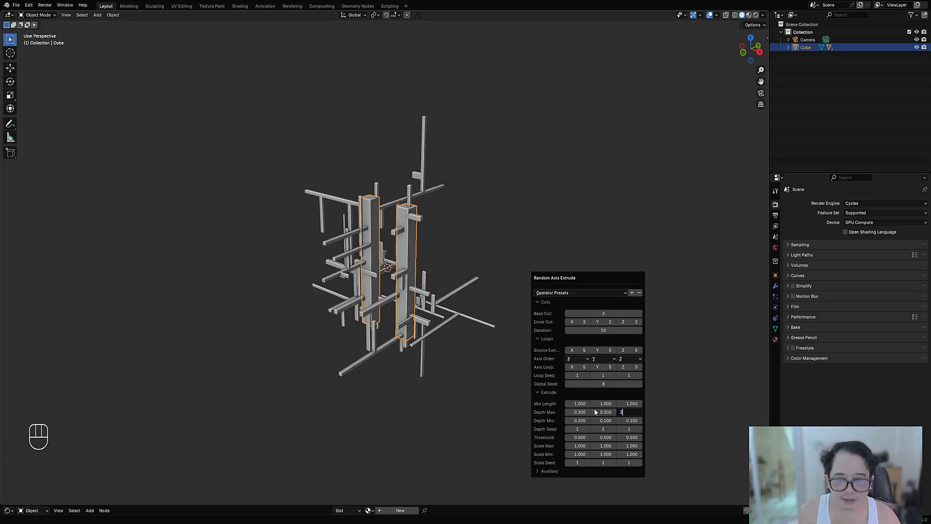
pyautogui.write('.3')
pyautogui.press('Return')
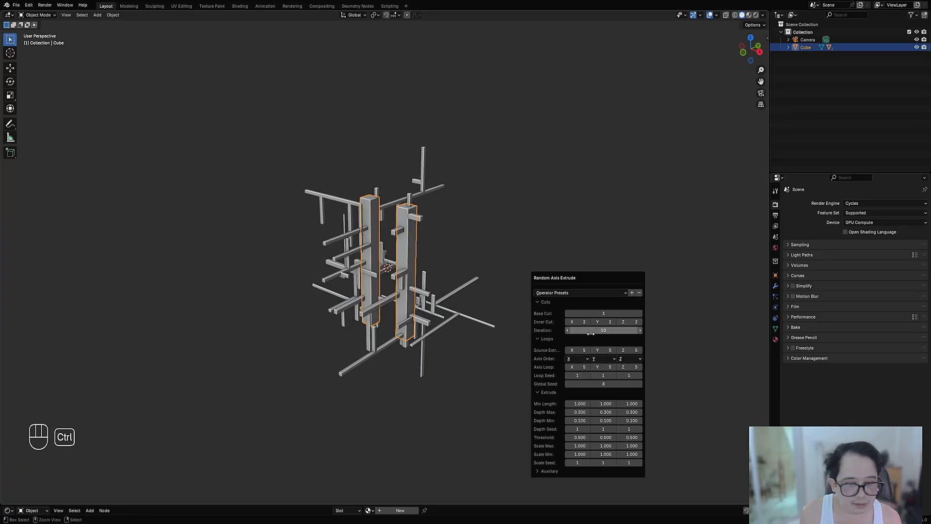
pyautogui.keyDown('ctrl'); pyautogui.scroll(1, 596, 311); pyautogui.keyUp('ctrl')
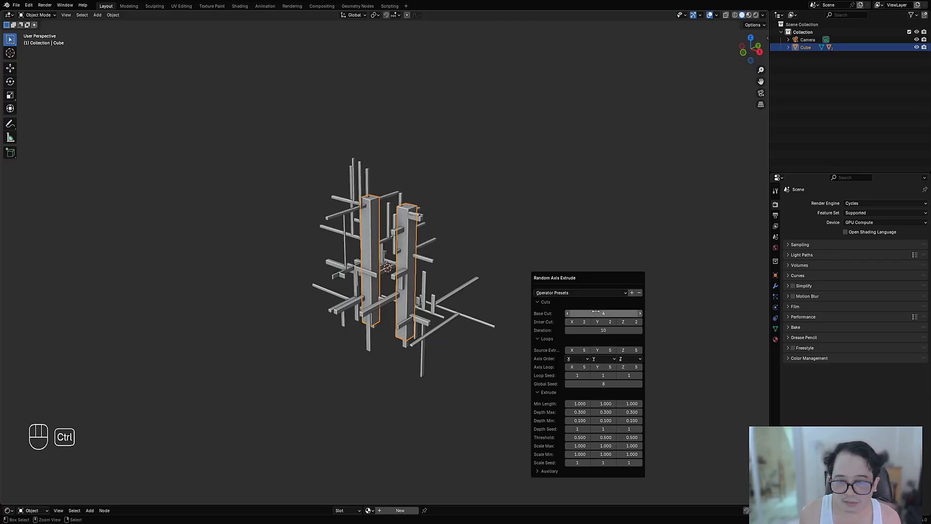
pyautogui.moveTo(326, 335); pyautogui.dragTo(366, 325, button='middle')
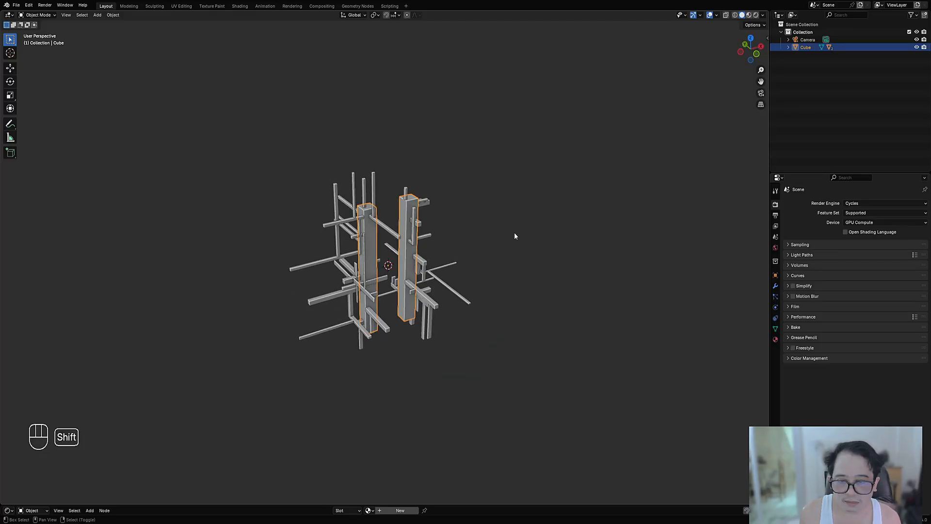
# Step: Add a new Random Axis Extrude pass on the two columns with Global Seed 4, raising Base Cut from 3 to 4
pyautogui.hotkey('shift', 'q')
pyautogui.click(581, 272)
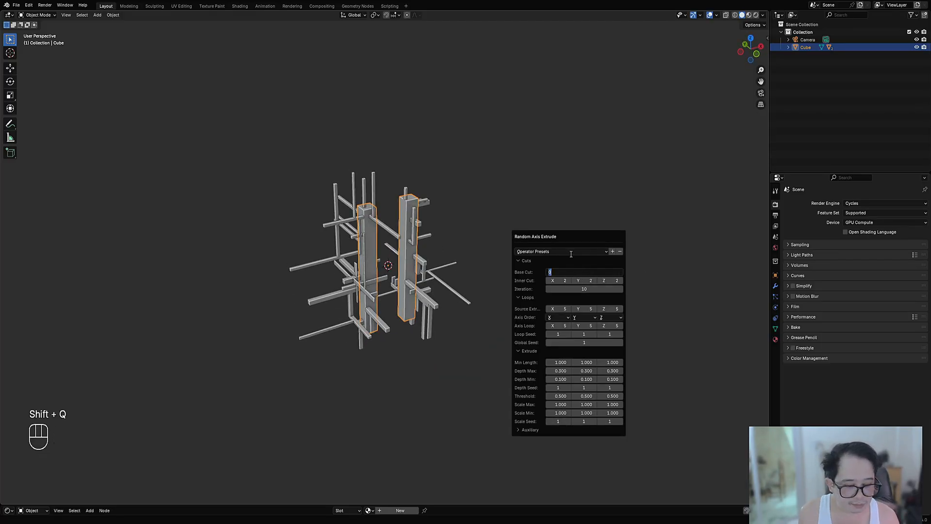
pyautogui.press('Return')
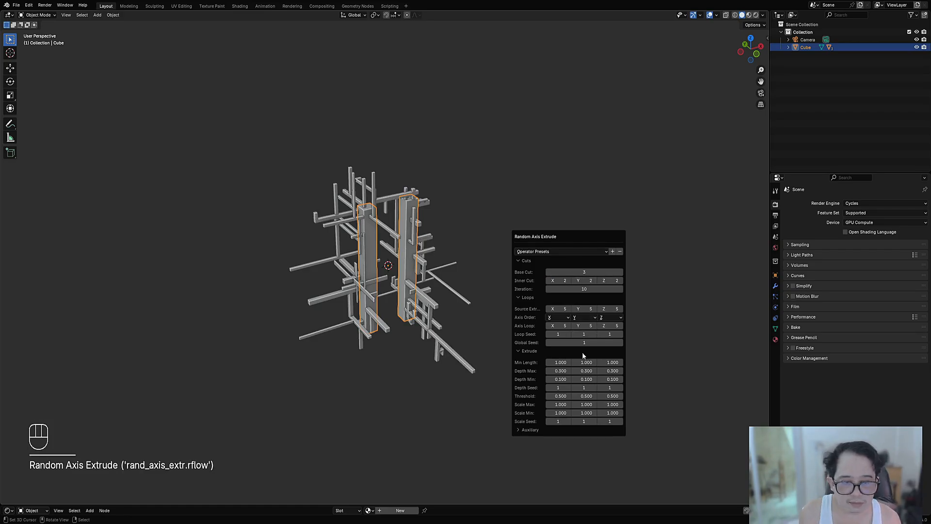
pyautogui.keyDown('ctrl'); pyautogui.scroll(1, 584, 343); pyautogui.keyUp('ctrl')
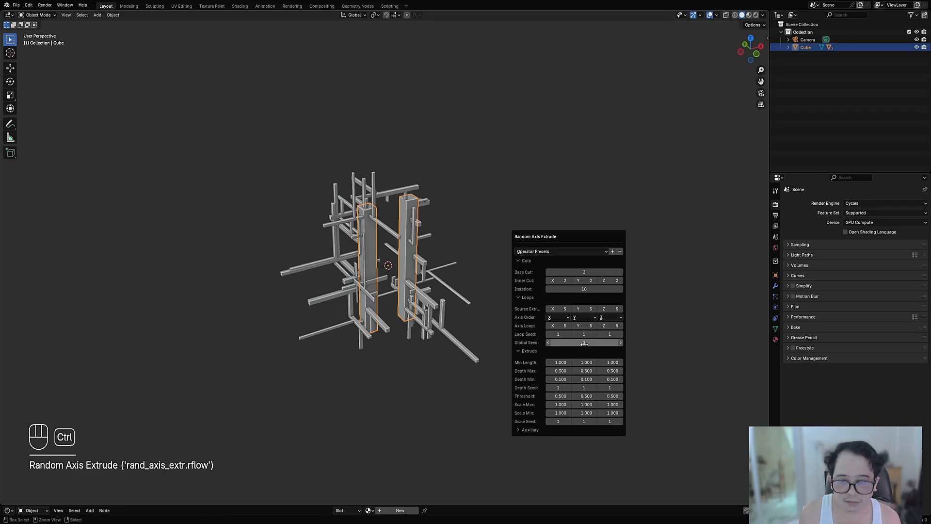
pyautogui.keyDown('ctrl'); pyautogui.scroll(2, 584, 343); pyautogui.keyUp('ctrl')
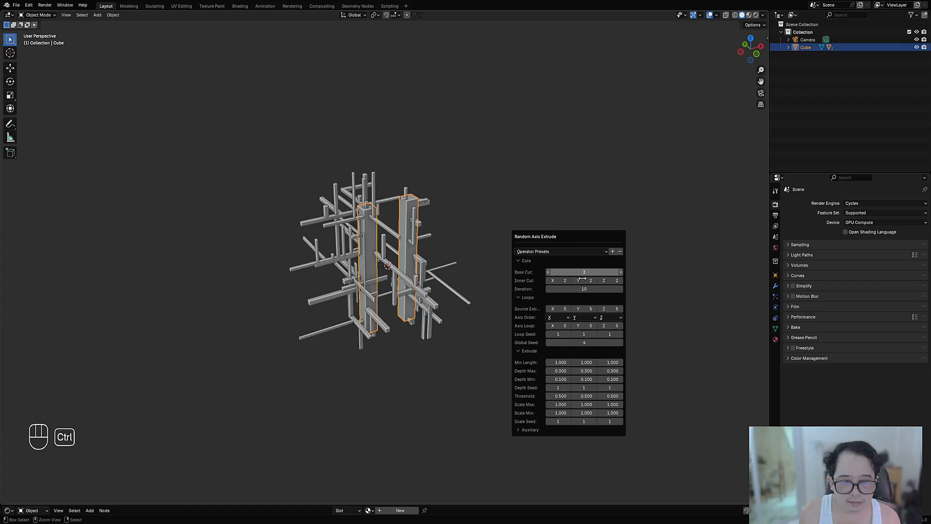
pyautogui.keyDown('ctrl'); pyautogui.scroll(1, 584, 281); pyautogui.keyUp('ctrl')
# Step: Try successive Global Seed values up to 13 for the bar arrangement, and set Iteration to 11
pyautogui.moveTo(407, 336); pyautogui.dragTo(497, 266, button='middle')
pyautogui.scroll(3, 500, 270)
pyautogui.press('F9')
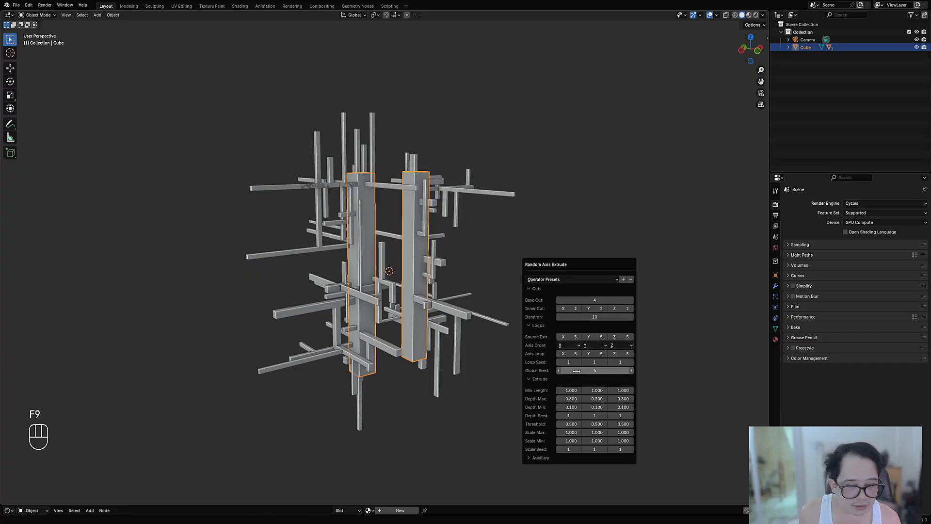
pyautogui.keyDown('ctrl'); pyautogui.scroll(1, 578, 371); pyautogui.keyUp('ctrl')
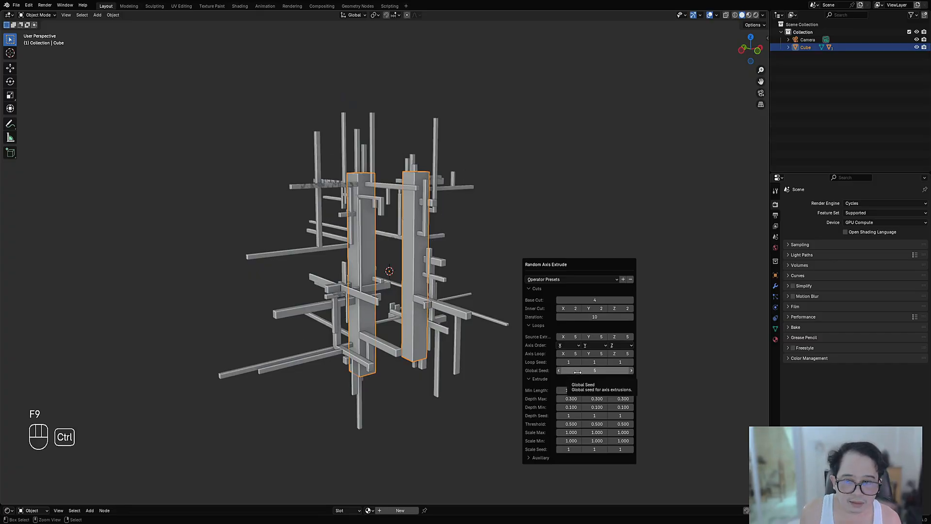
pyautogui.keyDown('ctrl'); pyautogui.scroll(1, 578, 372); pyautogui.keyUp('ctrl')
pyautogui.keyDown('ctrl'); pyautogui.scroll(-1, 578, 371); pyautogui.keyUp('ctrl')
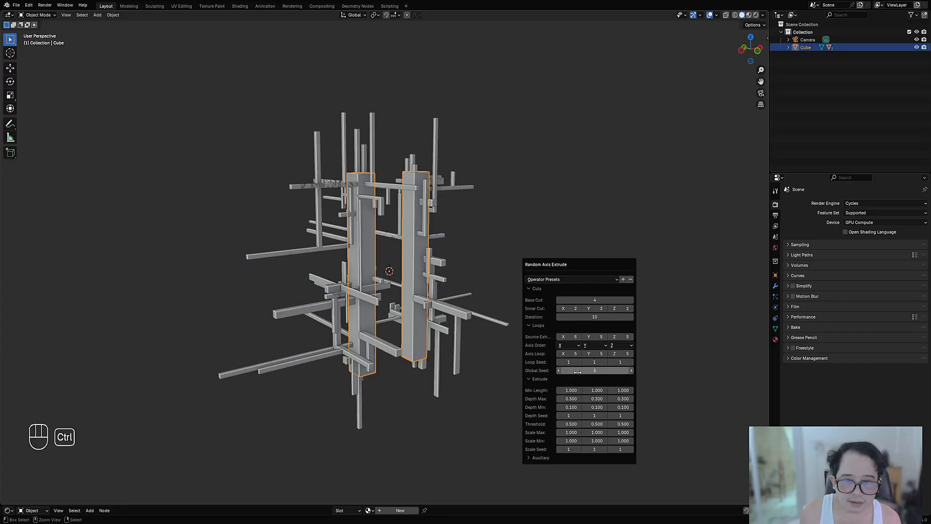
pyautogui.keyDown('ctrl'); pyautogui.scroll(1, 577, 371); pyautogui.keyUp('ctrl')
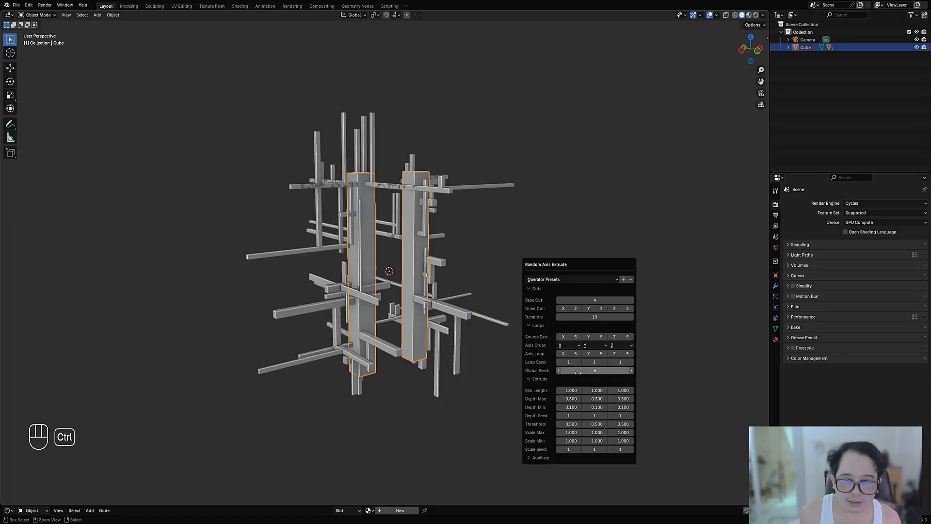
pyautogui.keyDown('ctrl'); pyautogui.scroll(2, 578, 372); pyautogui.keyUp('ctrl')
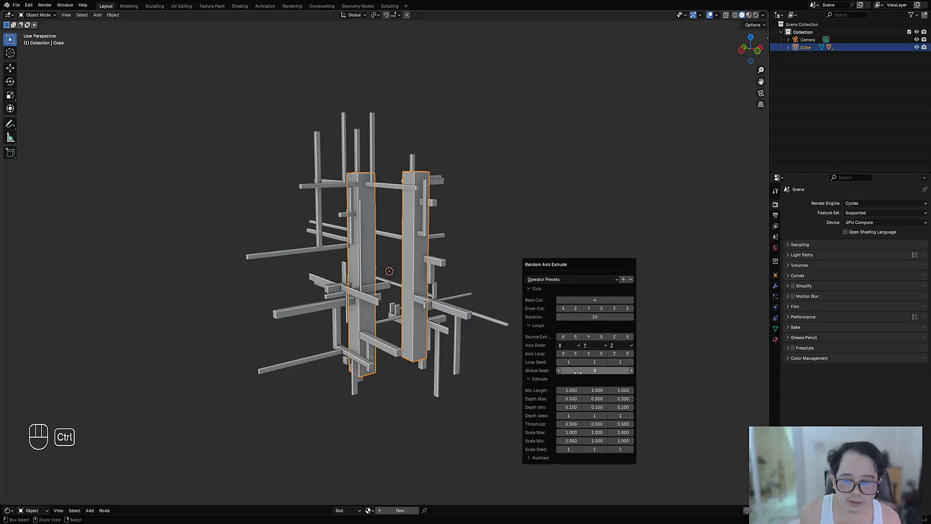
pyautogui.keyDown('ctrl'); pyautogui.scroll(1, 578, 372); pyautogui.keyUp('ctrl')
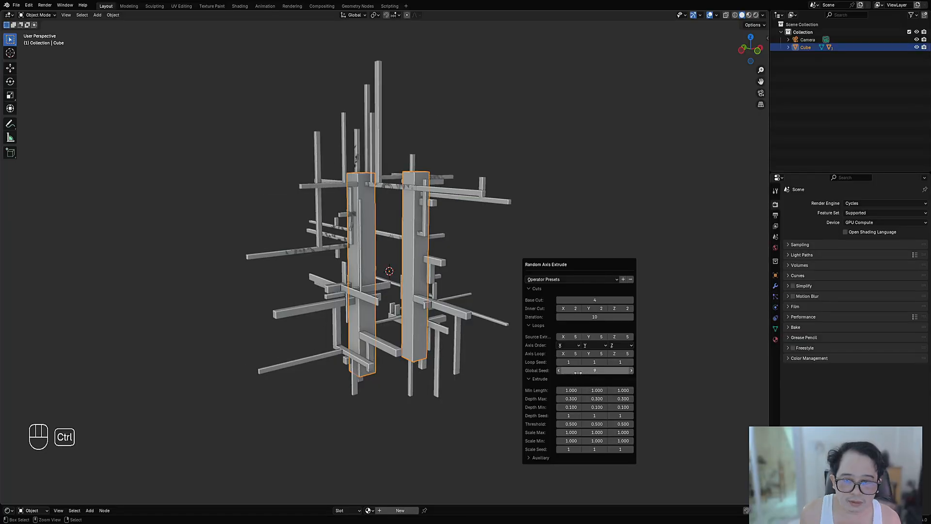
pyautogui.keyDown('ctrl'); pyautogui.scroll(1, 577, 371); pyautogui.keyUp('ctrl')
pyautogui.keyDown('ctrl'); pyautogui.scroll(1, 578, 372); pyautogui.keyUp('ctrl')
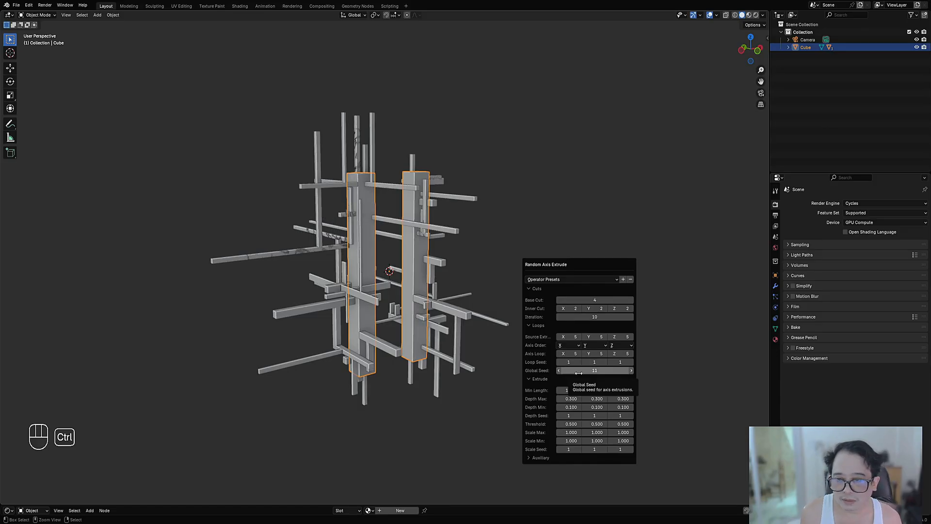
pyautogui.keyDown('ctrl'); pyautogui.scroll(1, 579, 372); pyautogui.keyUp('ctrl')
pyautogui.keyDown('ctrl'); pyautogui.scroll(1, 578, 372); pyautogui.keyUp('ctrl')
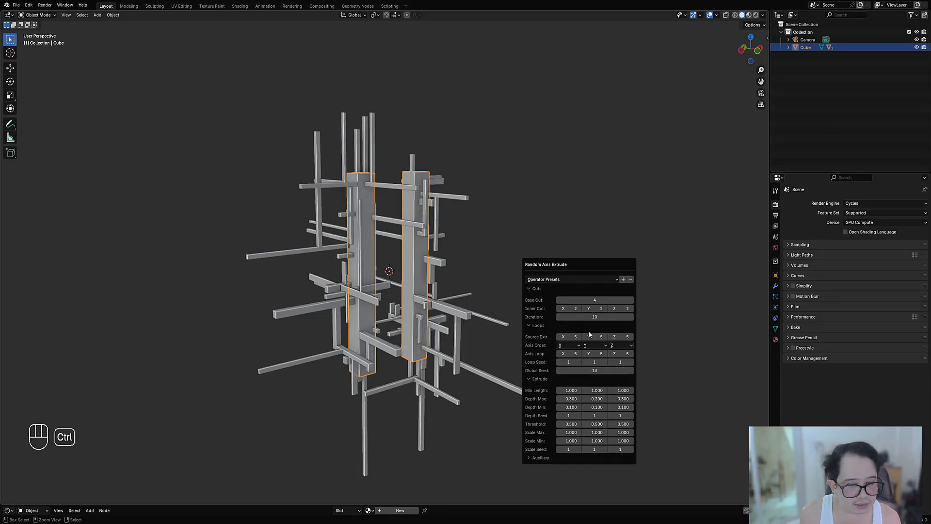
pyautogui.keyDown('ctrl'); pyautogui.scroll(1, 588, 318); pyautogui.keyUp('ctrl')
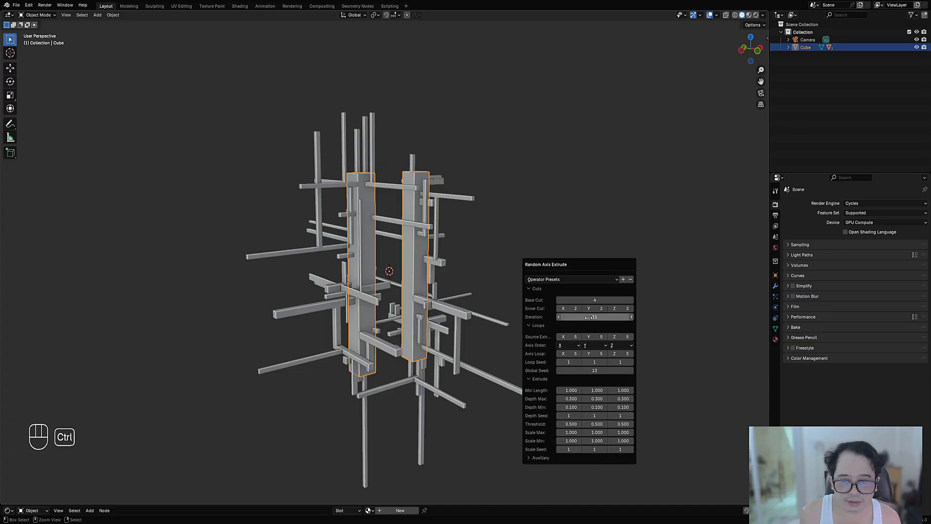
pyautogui.moveTo(428, 313)
pyautogui.mouseDown(button='middle')
pyautogui.moveTo(414, 338)
pyautogui.moveTo(429, 309)
pyautogui.mouseUp(button='middle')
# Step: Run Random Axis Extrude on the columns once more and change the third Axis Order entry to X
pyautogui.hotkey('shift', 'q')
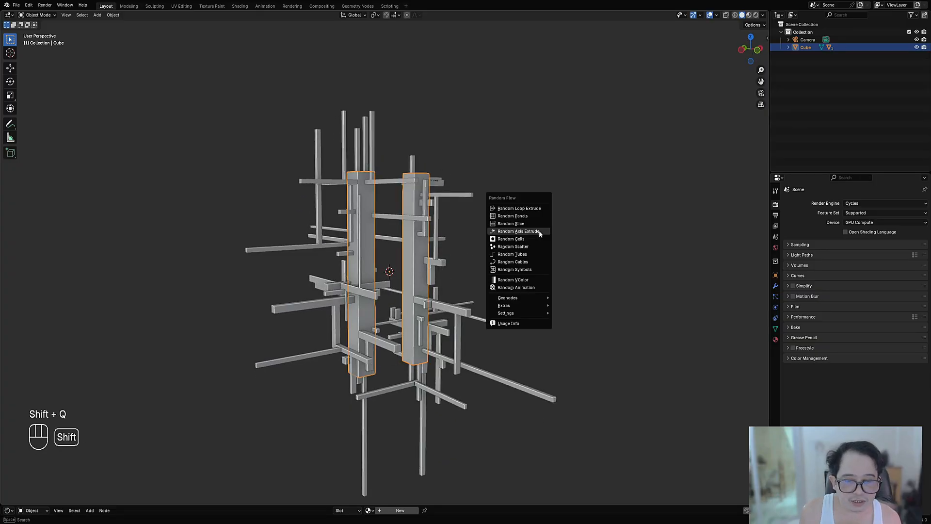
pyautogui.click(539, 231)
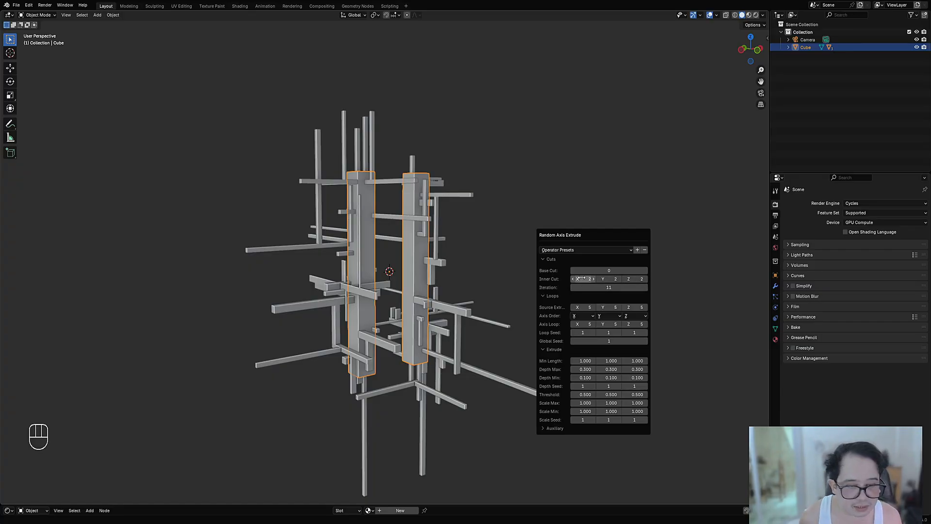
pyautogui.click(581, 317)
pyautogui.click(578, 329)
pyautogui.click(610, 317)
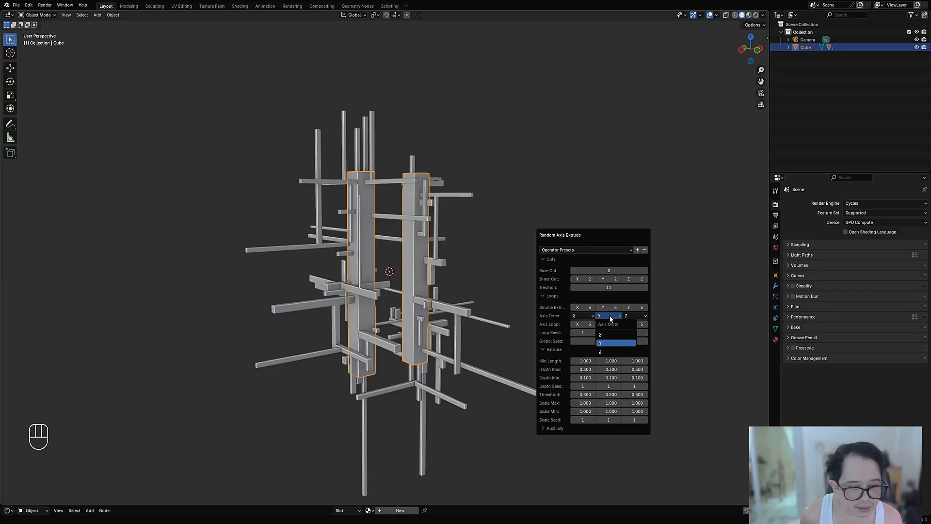
pyautogui.click(637, 316)
pyautogui.click(637, 316)
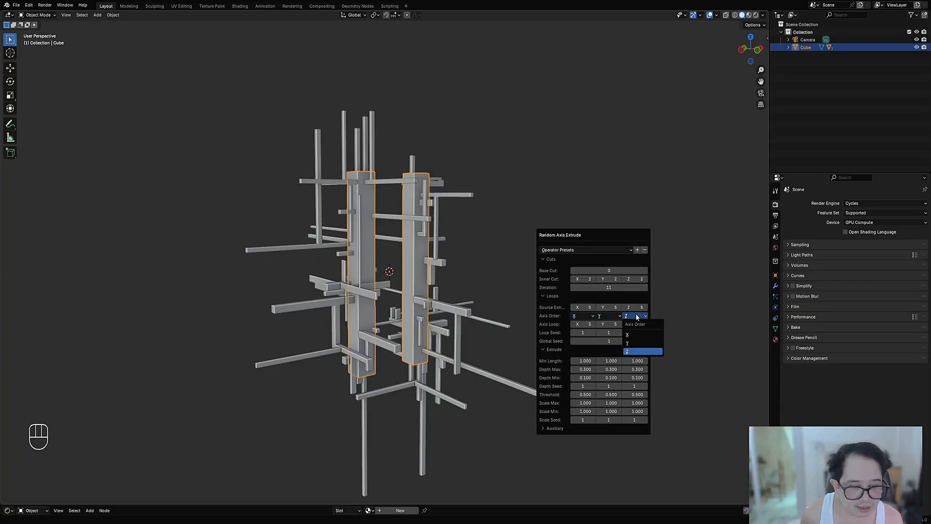
pyautogui.click(638, 334)
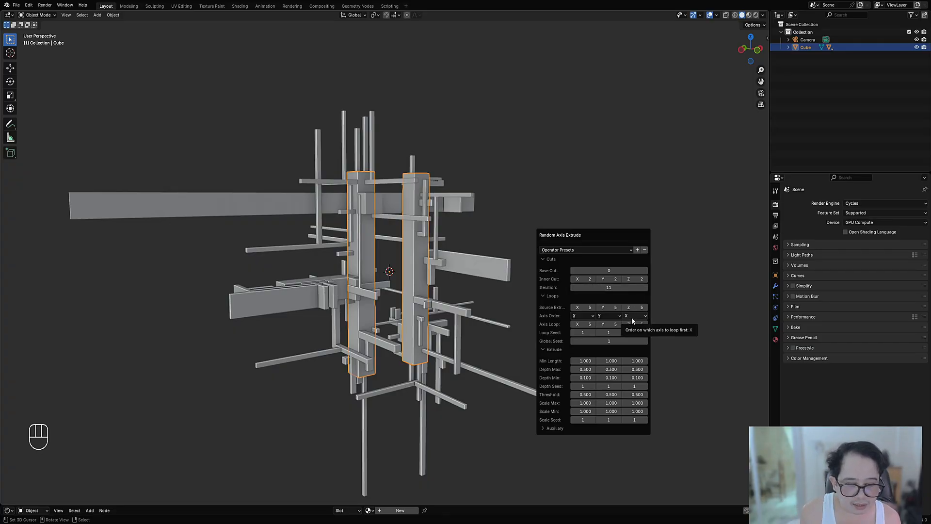
# Step: Set Base Cut to 2 and raise Global Seed to 4 for the extrusion with the X, Y, X axis order
pyautogui.press('ctrl')
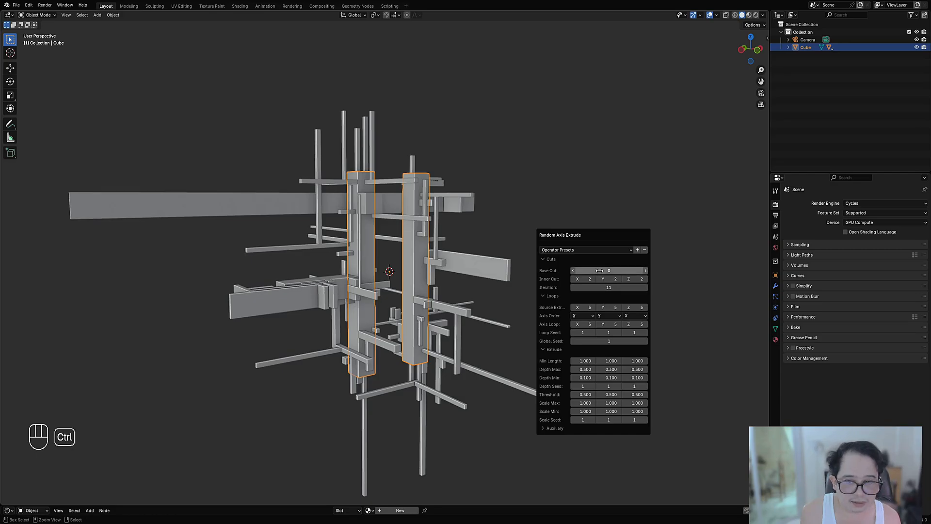
pyautogui.keyDown('ctrl'); pyautogui.scroll(2, 599, 270); pyautogui.keyUp('ctrl')
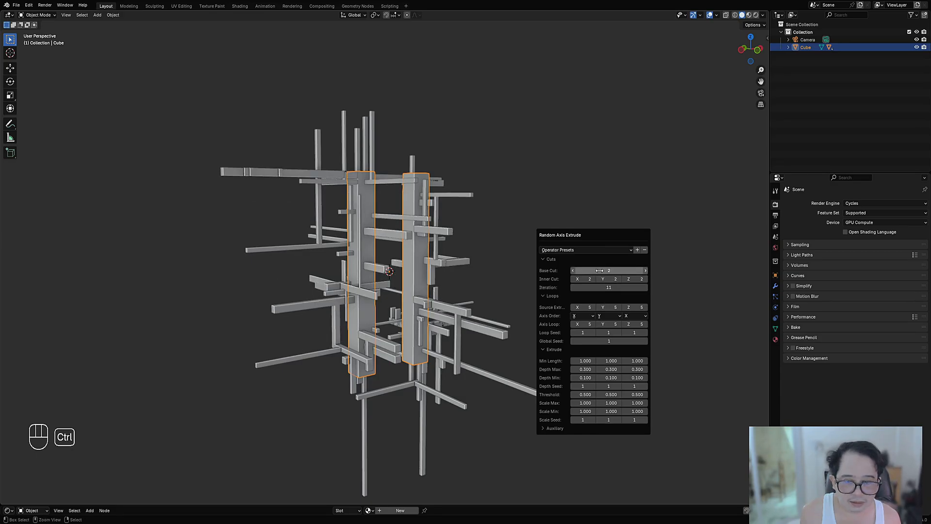
pyautogui.moveTo(489, 276); pyautogui.dragTo(490, 297, button='middle')
pyautogui.scroll(-1, 491, 297)
pyautogui.press('F9')
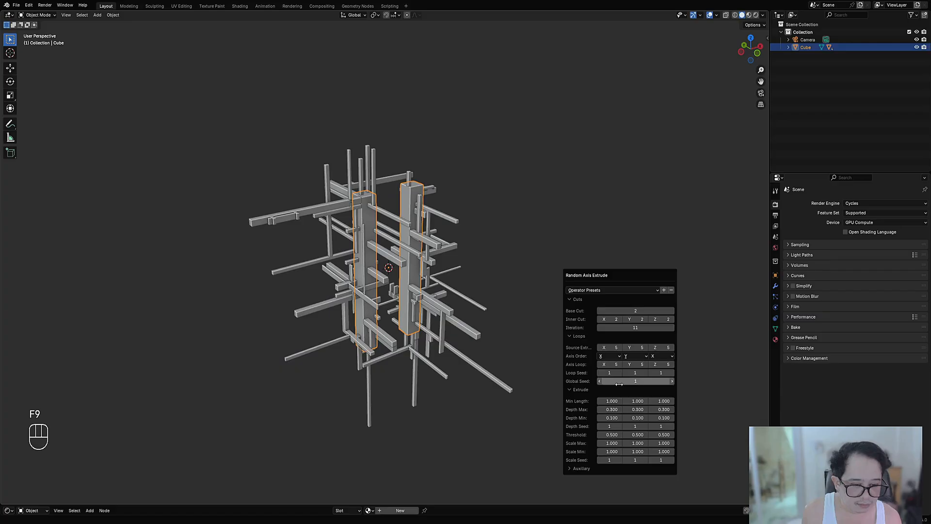
pyautogui.keyDown('ctrl'); pyautogui.scroll(2, 638, 382); pyautogui.keyUp('ctrl')
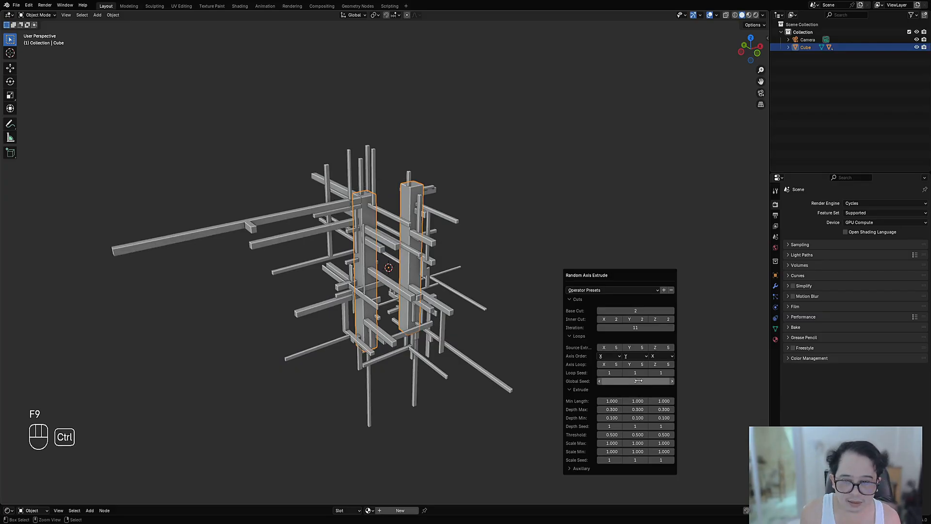
pyautogui.keyDown('ctrl'); pyautogui.scroll(3, 638, 381); pyautogui.keyUp('ctrl')
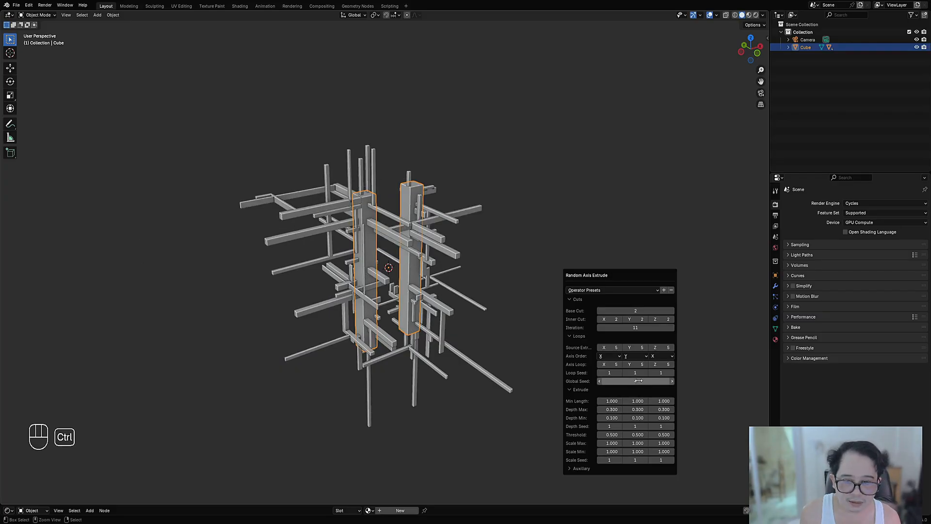
# Step: Set the third Axis Order entry of the current Random Axis Extrude to Z and check the bars without overlays
pyautogui.click(662, 356)
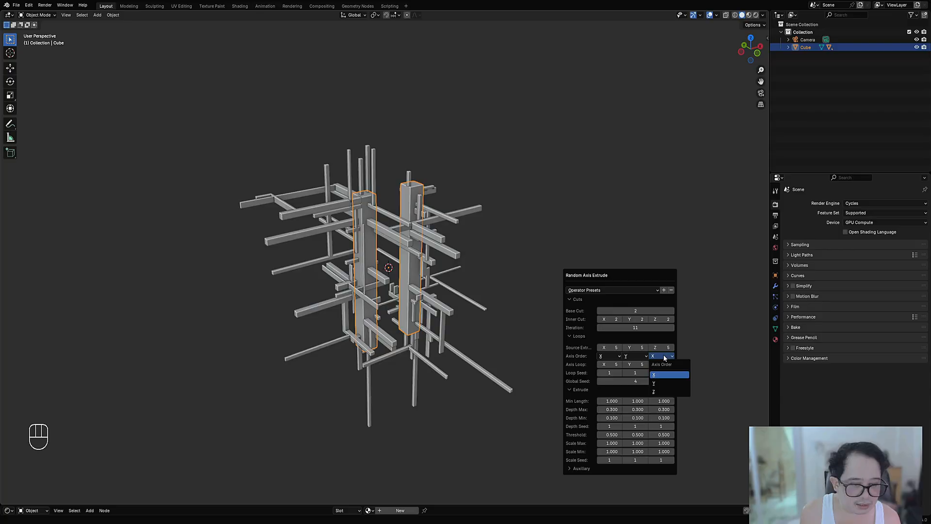
pyautogui.click(665, 392)
pyautogui.moveTo(528, 331)
pyautogui.mouseDown(button='middle')
pyautogui.moveTo(520, 302)
pyautogui.moveTo(516, 326)
pyautogui.mouseUp(button='middle')
pyautogui.hotkey('shift', 'alt', 'z')
pyautogui.moveTo(546, 293); pyautogui.dragTo(442, 287, button='middle')
# Step: Select the mirrored column object, show the overlays, and select all of its mesh before returning to Object Mode
pyautogui.click(447, 281)
pyautogui.press('Tab')
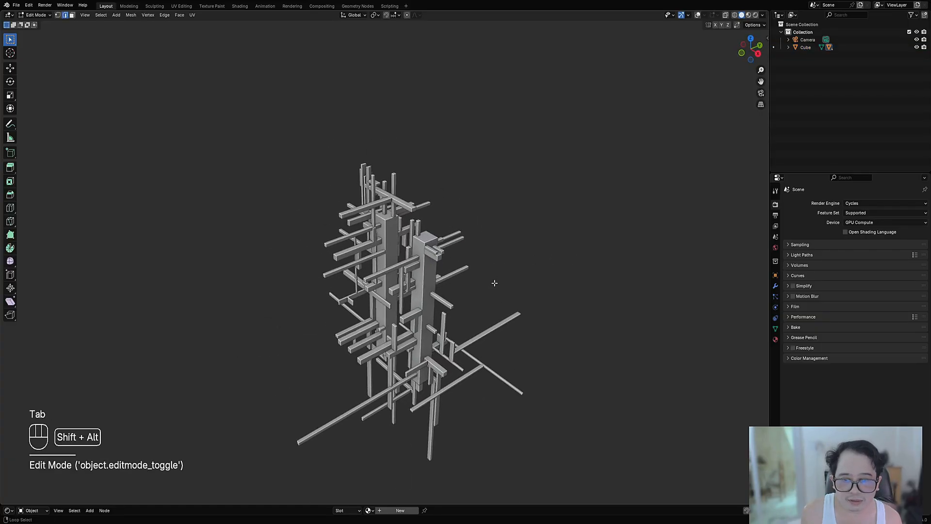
pyautogui.hotkey('shift', 'alt', 'z')
pyautogui.press('Tab')
pyautogui.scroll(3, 443, 279)
pyautogui.press('Tab')
pyautogui.press('a')
pyautogui.press('Tab')
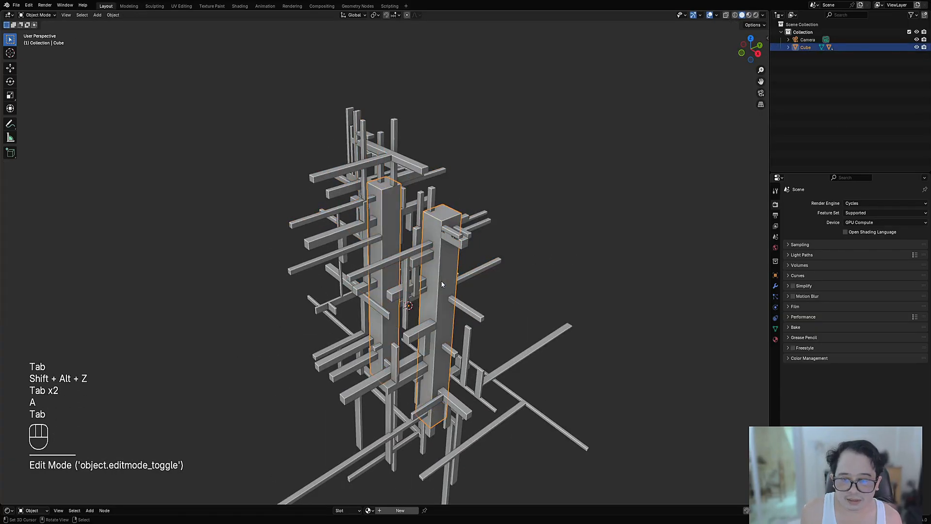
# Step: Try Random Panels with the grate special preset on the two columns, and undo it
pyautogui.scroll(-4, 485, 281)
pyautogui.keyDown('shift'); pyautogui.moveTo(531, 280); pyautogui.dragTo(523, 264, button='middle'); pyautogui.keyUp('shift')
pyautogui.hotkey('shift', 'q')
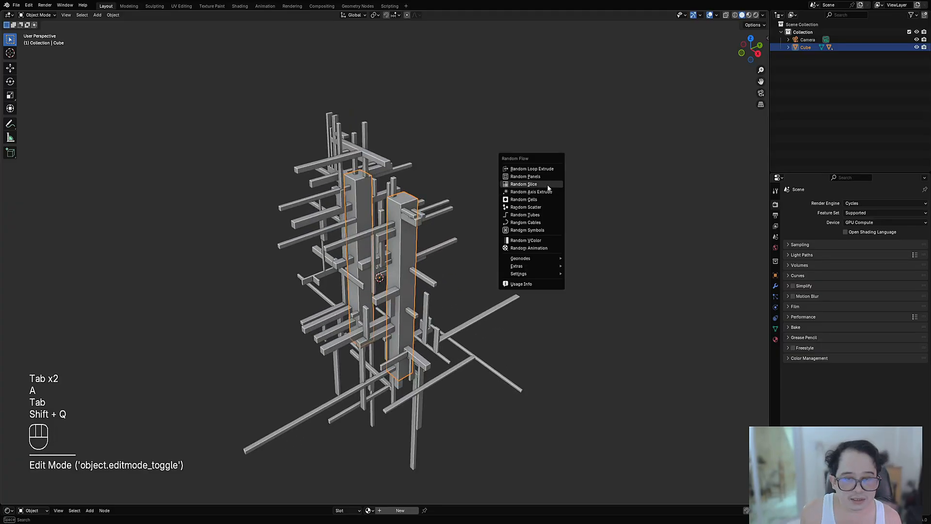
pyautogui.click(542, 177)
pyautogui.click(562, 196)
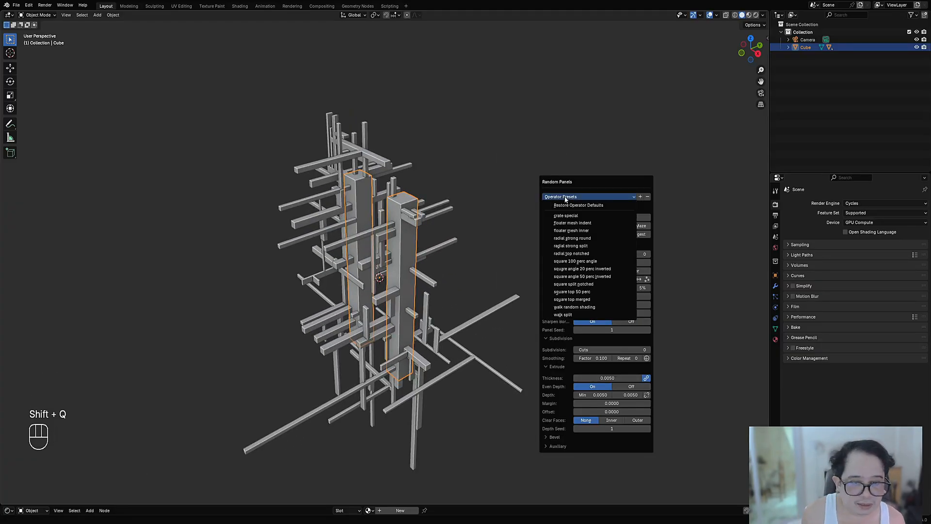
pyautogui.click(571, 216)
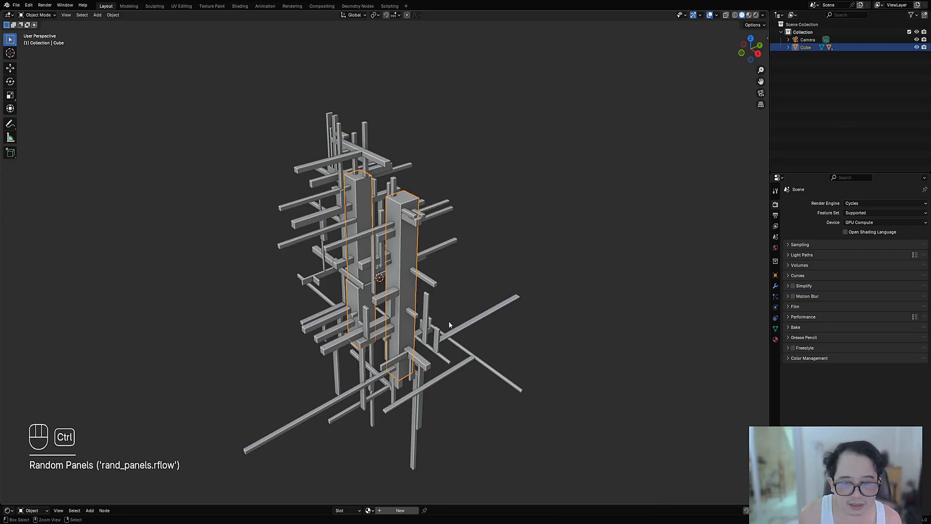
pyautogui.hotkey('ctrl', 'z')
# Step: Apply Random Panels to the columns with the square 100 perc angle preset and turn Even Depth on
pyautogui.hotkey('shift', 'q')
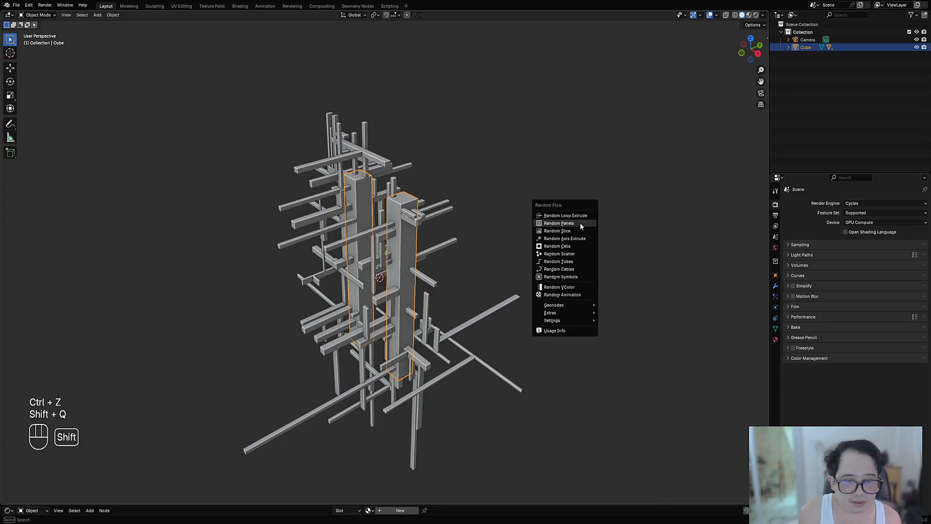
pyautogui.click(579, 224)
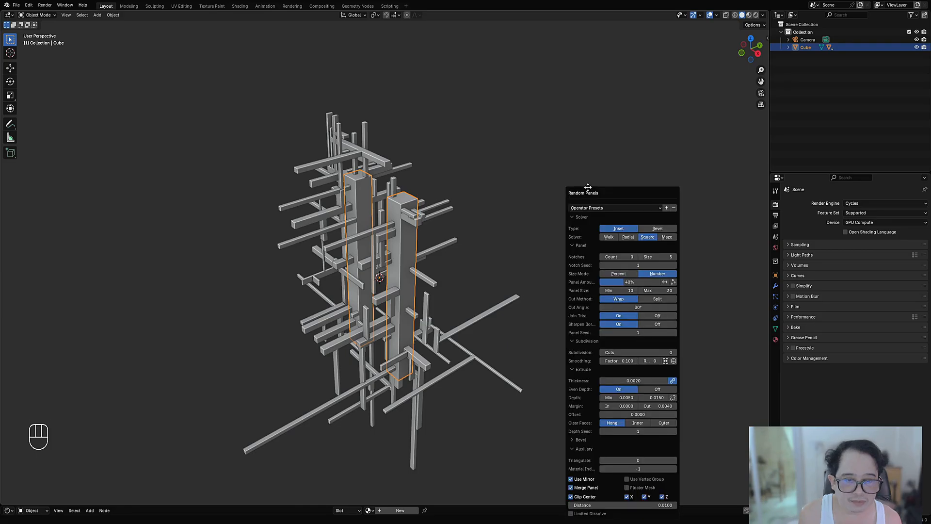
pyautogui.moveTo(588, 188); pyautogui.dragTo(510, 119)
pyautogui.click(526, 140)
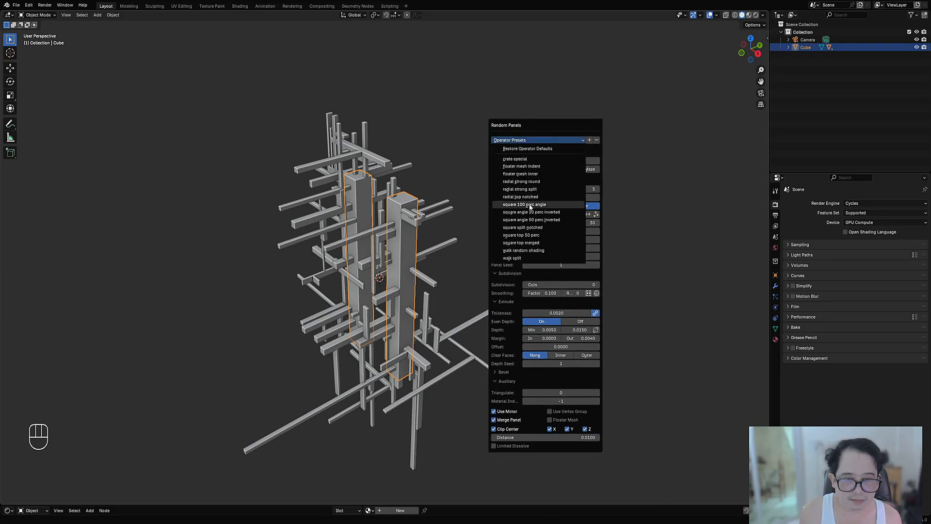
pyautogui.click(530, 205)
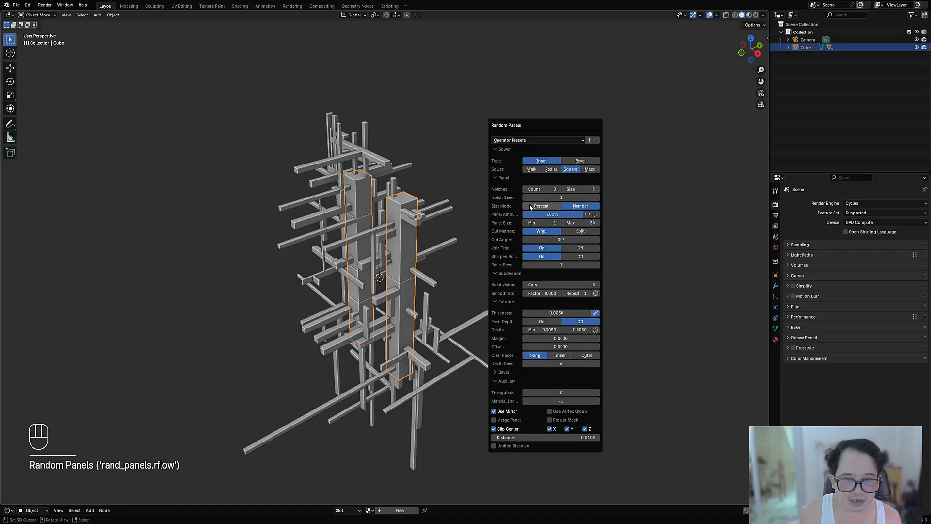
pyautogui.click(546, 322)
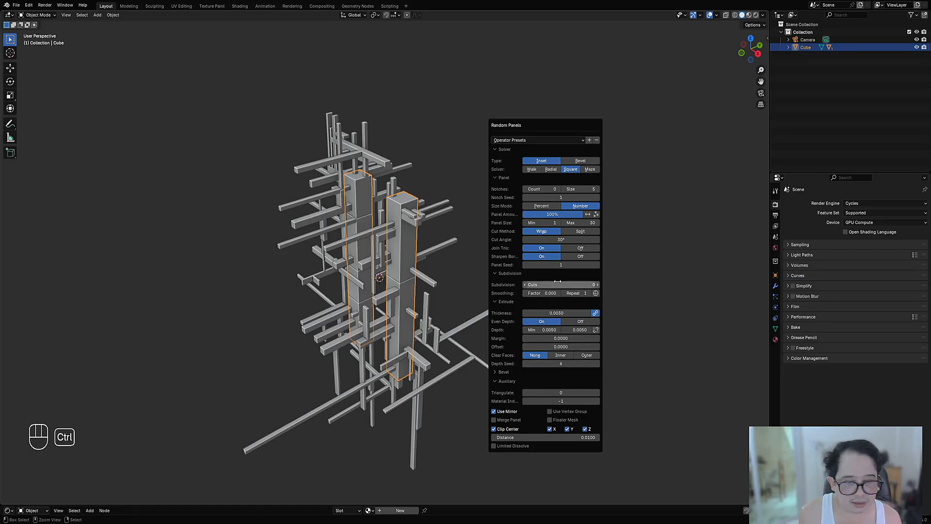
# Step: Set the columns' panel Subdivision Cuts to 4 and the maximum Depth to 0.0560
pyautogui.keyDown('ctrl'); pyautogui.scroll(4, 558, 281); pyautogui.keyUp('ctrl')
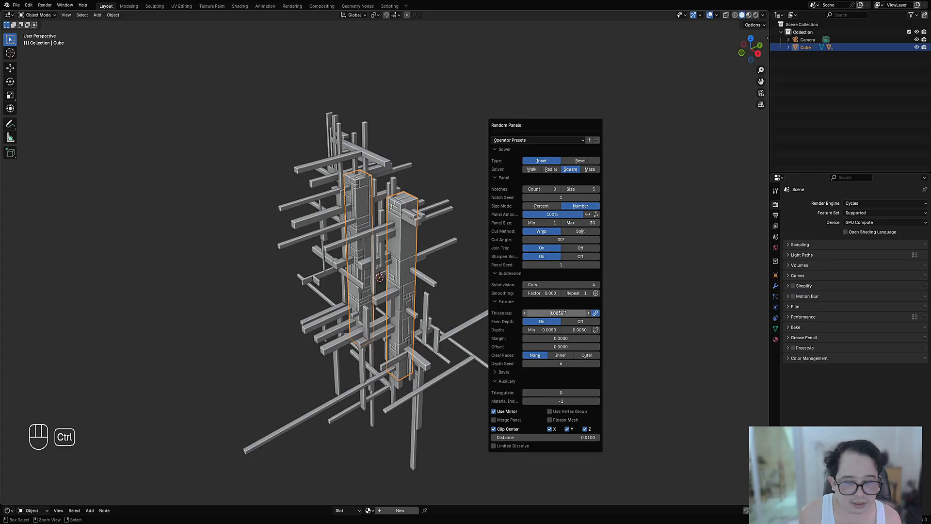
pyautogui.moveTo(577, 330)
pyautogui.mouseDown()
pyautogui.moveTo(602, 329)
pyautogui.moveTo(578, 330)
pyautogui.mouseUp()
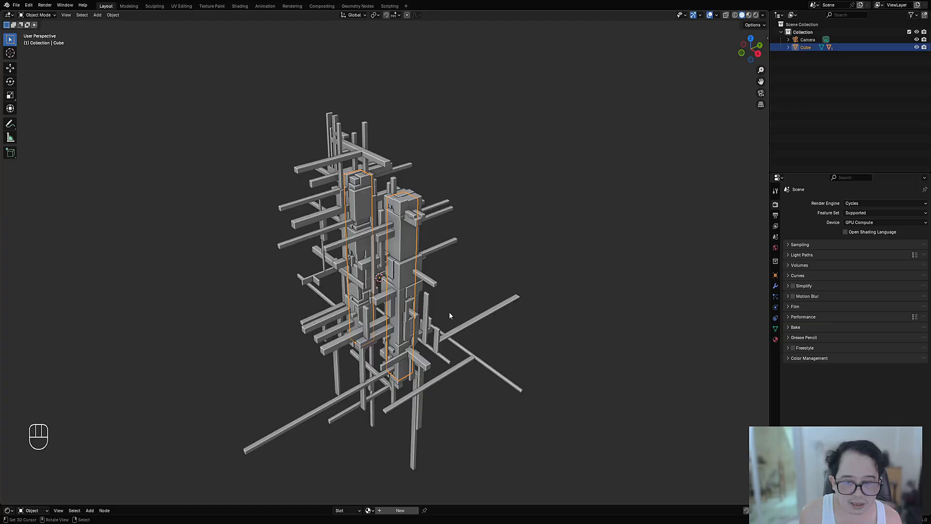
pyautogui.moveTo(449, 316); pyautogui.dragTo(511, 247, button='middle')
# Step: Try the Maze solver for the column panels and switch back to Square
pyautogui.press('F9')
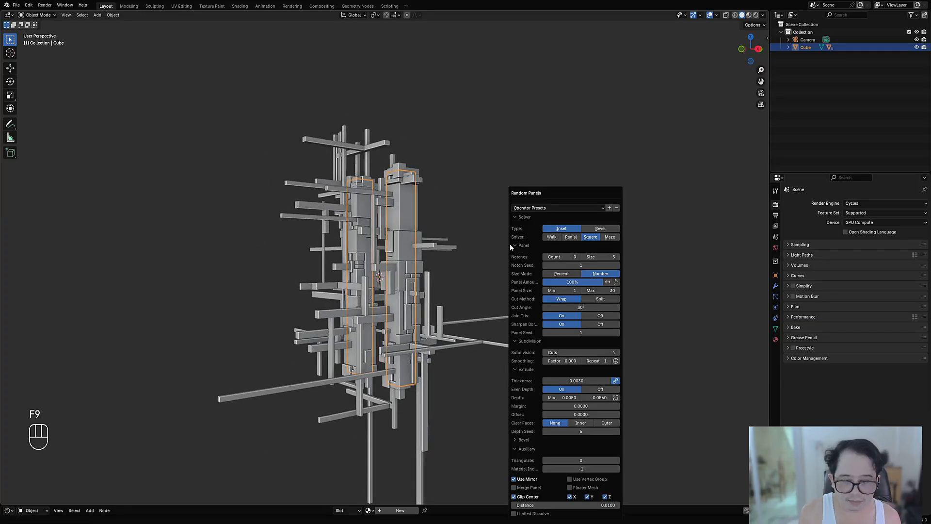
pyautogui.click(609, 237)
pyautogui.moveTo(505, 272); pyautogui.dragTo(458, 288, button='middle')
pyautogui.press('F9')
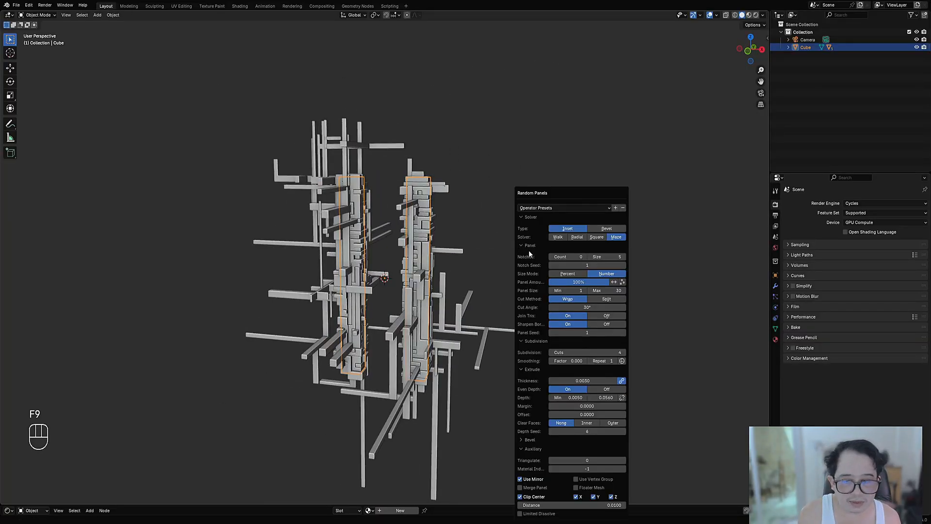
pyautogui.click(597, 237)
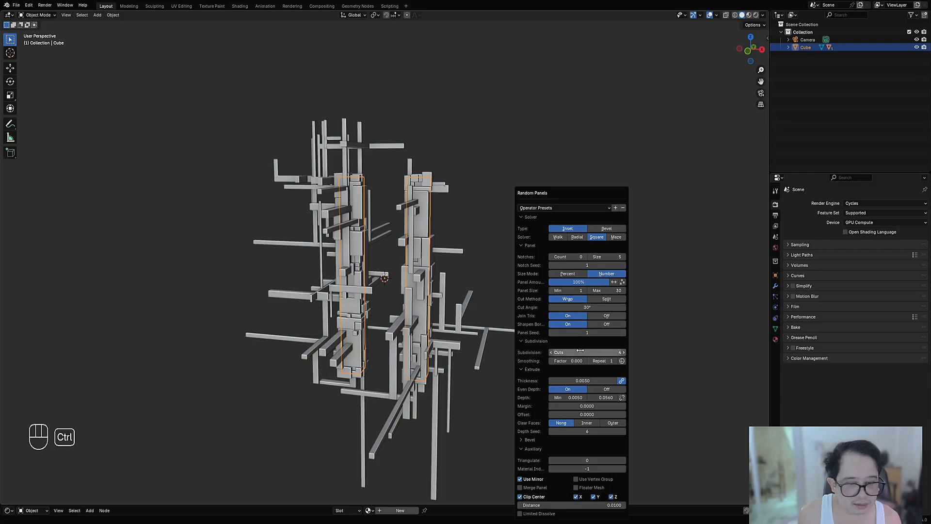
# Step: Try 6 Subdivision Cuts on the column panels, set Margin to 0.0030, and return the cuts to 4
pyautogui.keyDown('ctrl'); pyautogui.scroll(1, 580, 351); pyautogui.keyUp('ctrl')
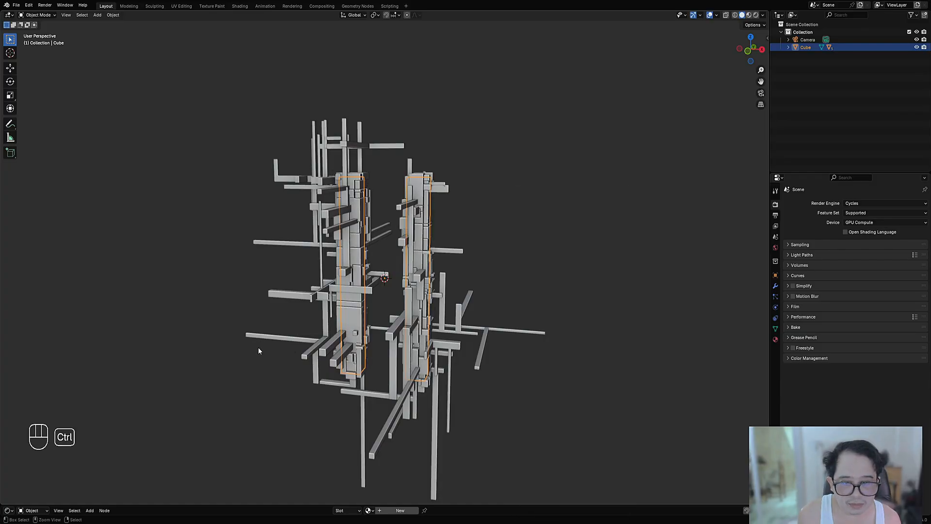
pyautogui.moveTo(259, 347); pyautogui.dragTo(513, 229, button='middle')
pyautogui.press('F9')
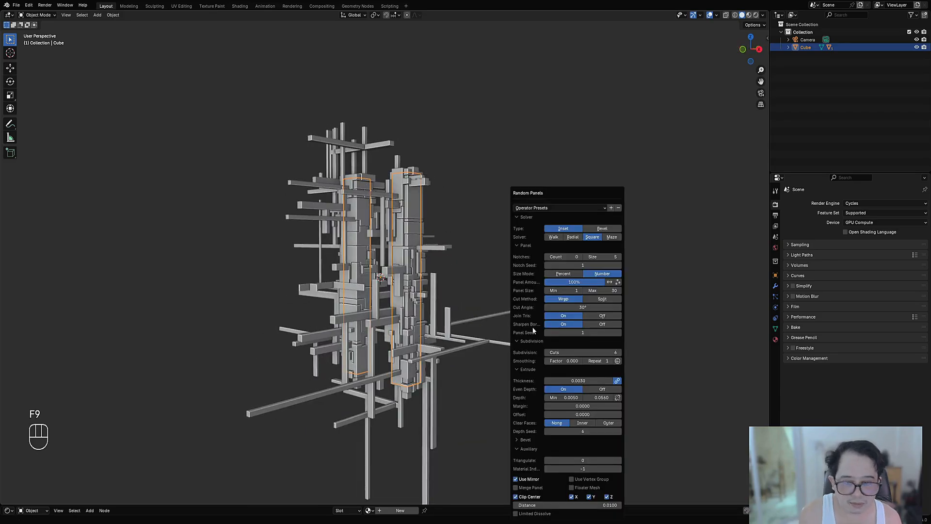
pyautogui.keyDown('ctrl'); pyautogui.scroll(1, 573, 407); pyautogui.keyUp('ctrl')
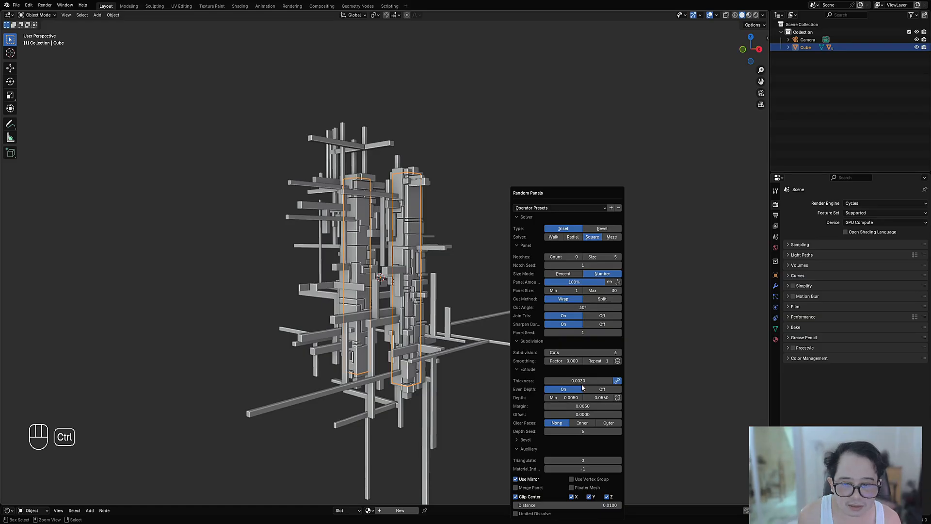
pyautogui.keyDown('ctrl'); pyautogui.scroll(-2, 585, 350); pyautogui.keyUp('ctrl')
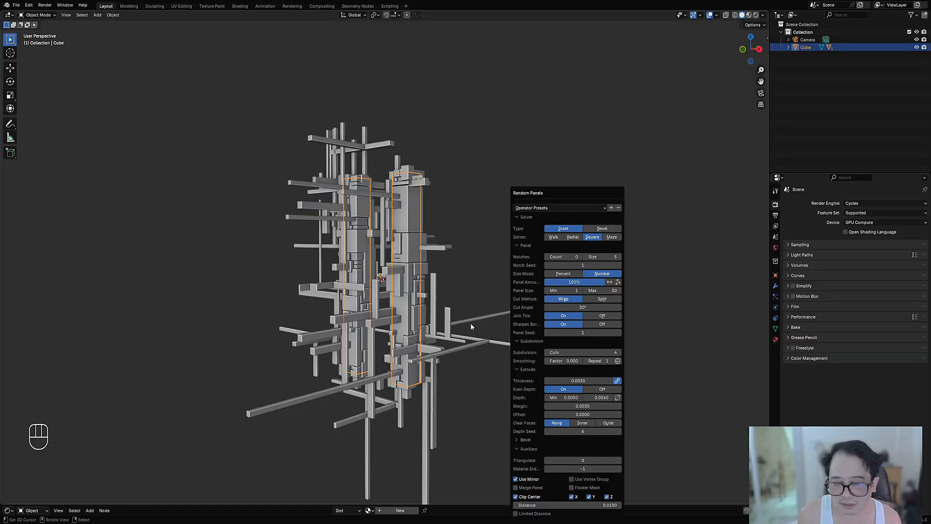
# Step: Raise the panel Thickness to 0.0040, unlink it into a 0.0040 to 0.0100 range, and raise its seed
pyautogui.moveTo(482, 311); pyautogui.dragTo(511, 305, button='middle')
pyautogui.press('F9')
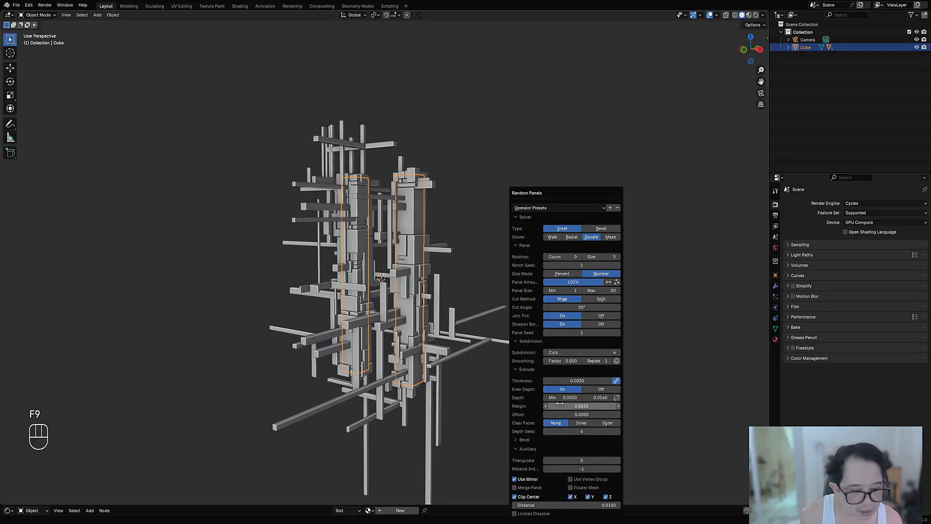
pyautogui.click(613, 382)
pyautogui.click(616, 382)
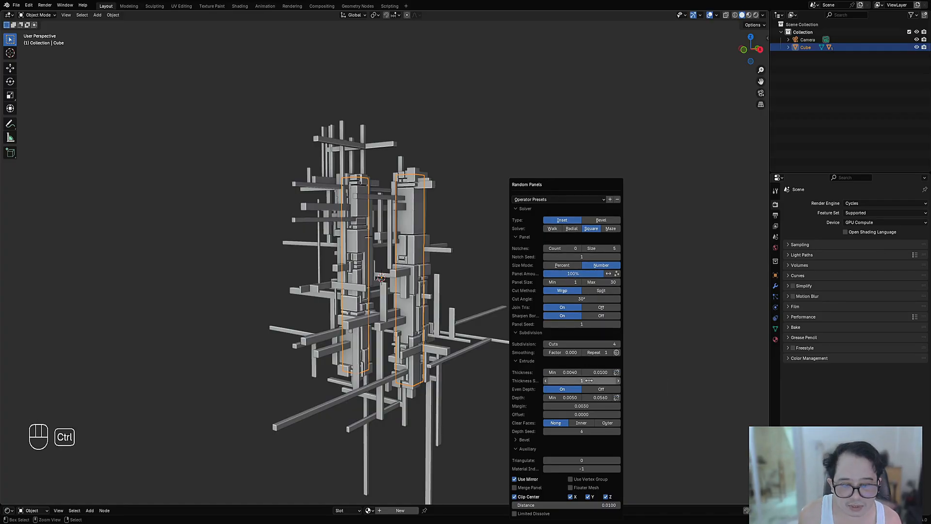
pyautogui.keyDown('ctrl'); pyautogui.scroll(5, 589, 381); pyautogui.keyUp('ctrl')
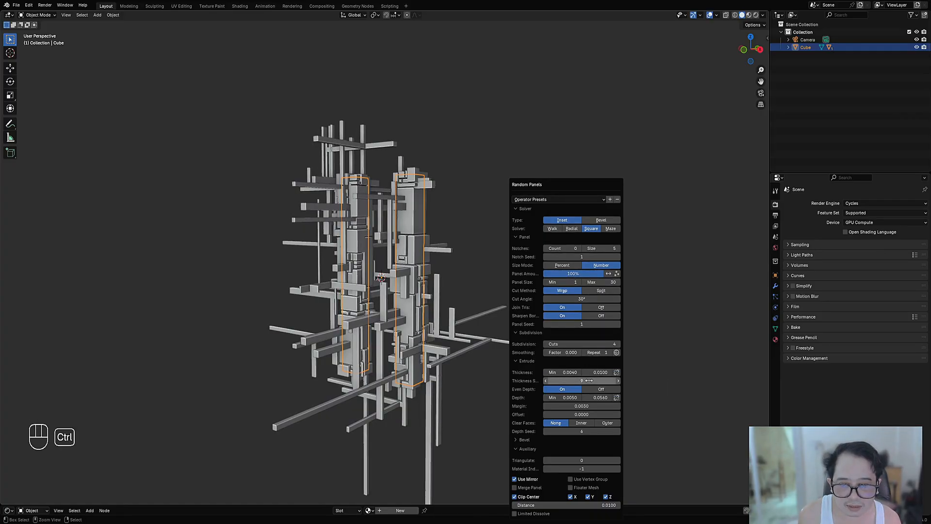
# Step: Select the bar structure around the upper part of the columns and select all of its mesh in Edit Mode
pyautogui.moveTo(427, 311); pyautogui.dragTo(464, 286, button='middle')
pyautogui.hotkey('shift', 'alt', 'z')
pyautogui.moveTo(493, 255); pyautogui.dragTo(478, 315, button='middle')
pyautogui.hotkey('shift', 'alt', 'z')
pyautogui.hotkey('shift', 'alt', 'z')
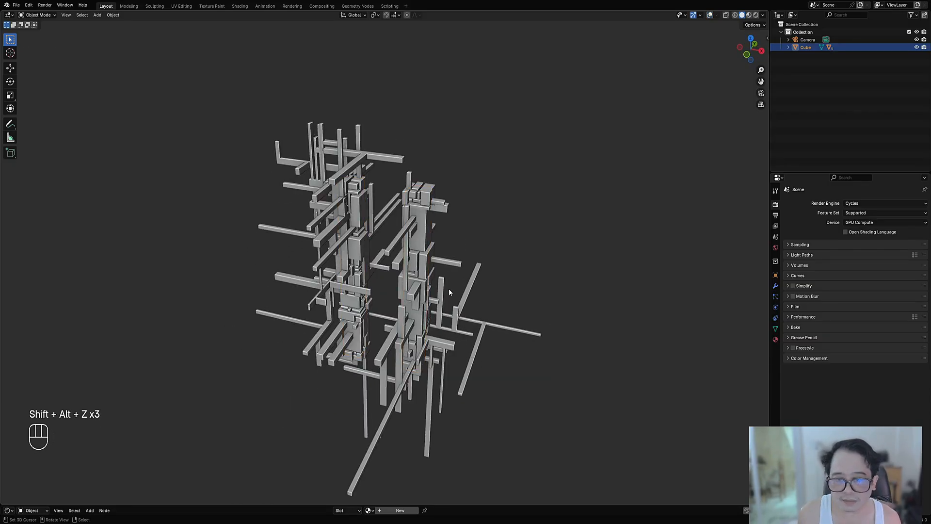
pyautogui.click(443, 256)
pyautogui.press('Tab')
pyautogui.hotkey('shift', 'alt', 'z')
pyautogui.moveTo(443, 256); pyautogui.dragTo(393, 290, button='middle')
pyautogui.press('a')
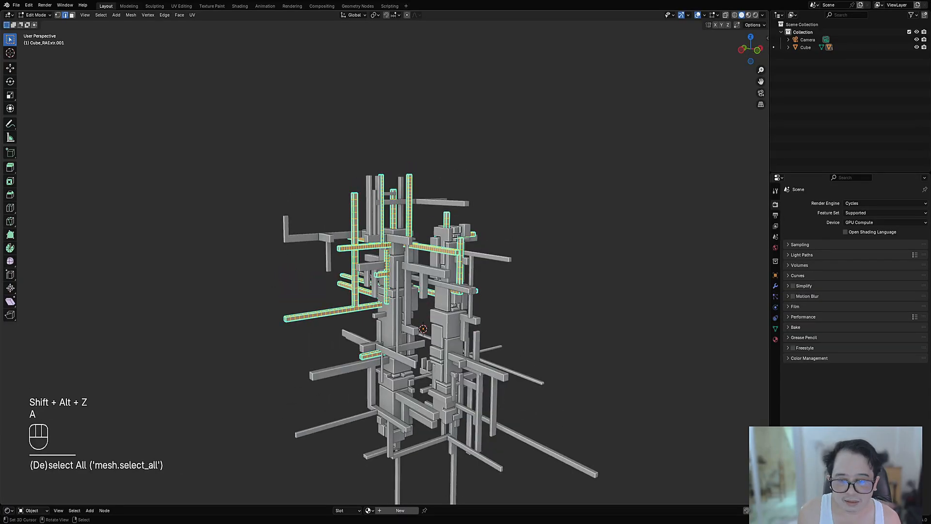
pyautogui.press('Tab')
pyautogui.scroll(3, 524, 220)
pyautogui.hotkey('shift', 'q')
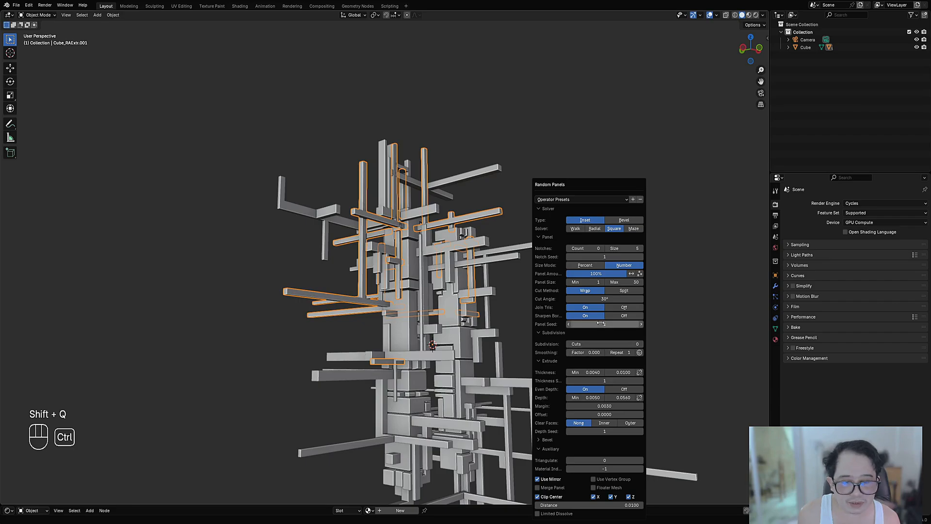
pyautogui.press('Tab')
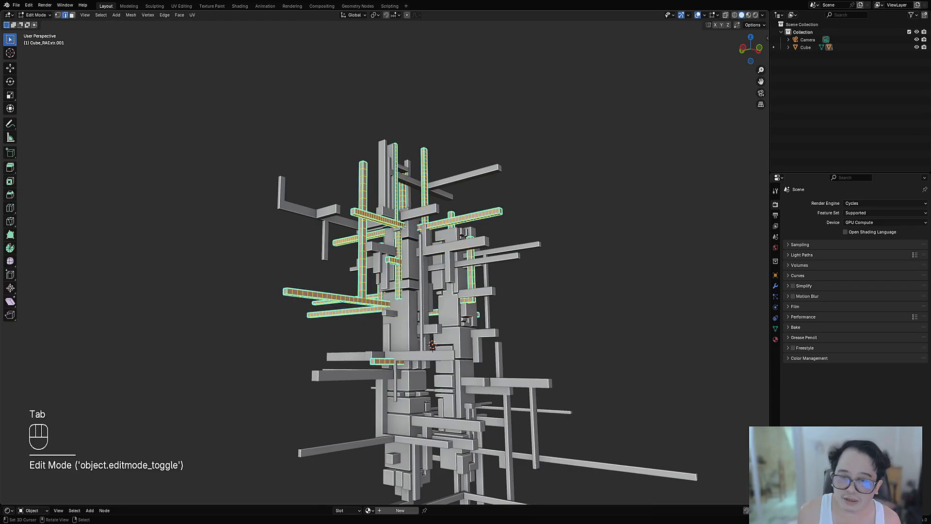
pyautogui.press('Tab')
# Step: Apply Random Panels to the selected upper bars with Panel Seed 4 and the Split cut method
pyautogui.hotkey('shift', 'q')
pyautogui.keyDown('ctrl'); pyautogui.moveTo(625, 324); pyautogui.dragTo(632, 324); pyautogui.keyUp('ctrl')
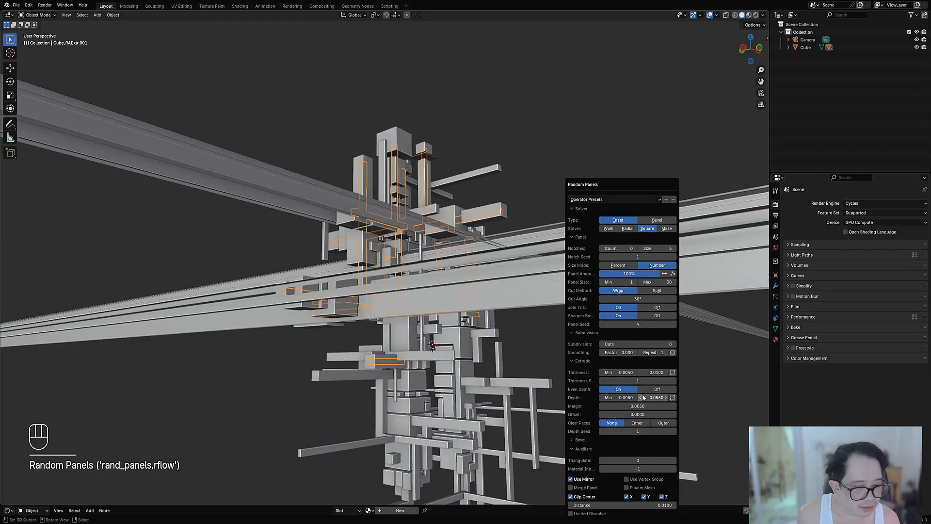
pyautogui.click(646, 293)
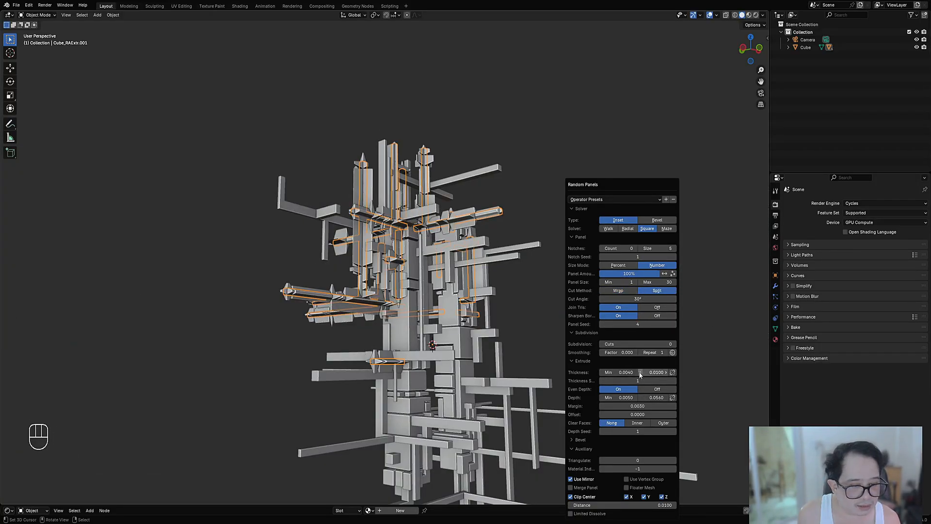
# Step: Set the bar panels' Thickness range to a minimum of 0.001 and a maximum of 0.01
pyautogui.moveTo(621, 372); pyautogui.dragTo(618, 373)
pyautogui.click(618, 373)
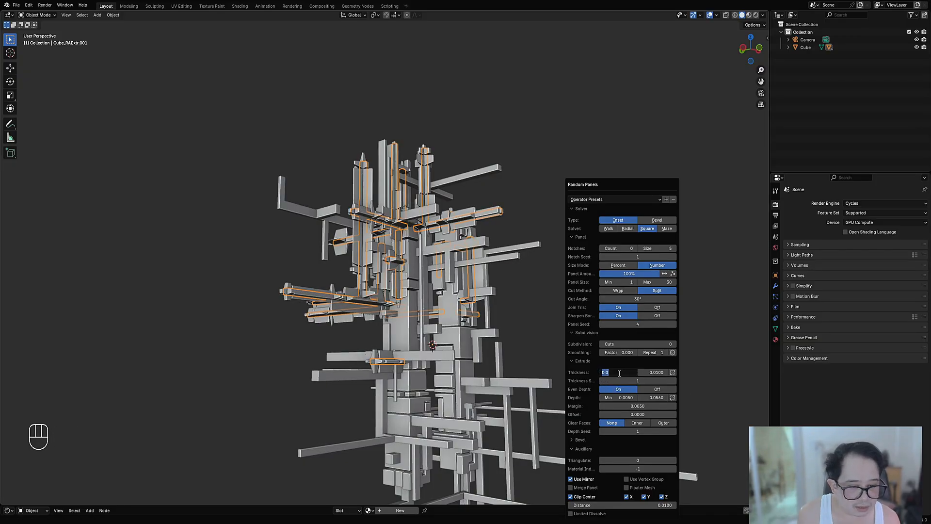
pyautogui.press('Tab')
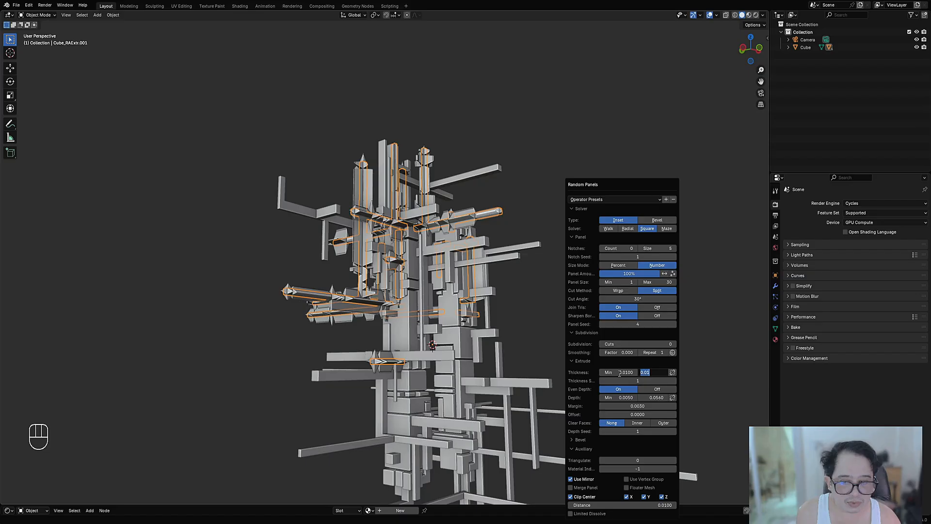
pyautogui.click(620, 372)
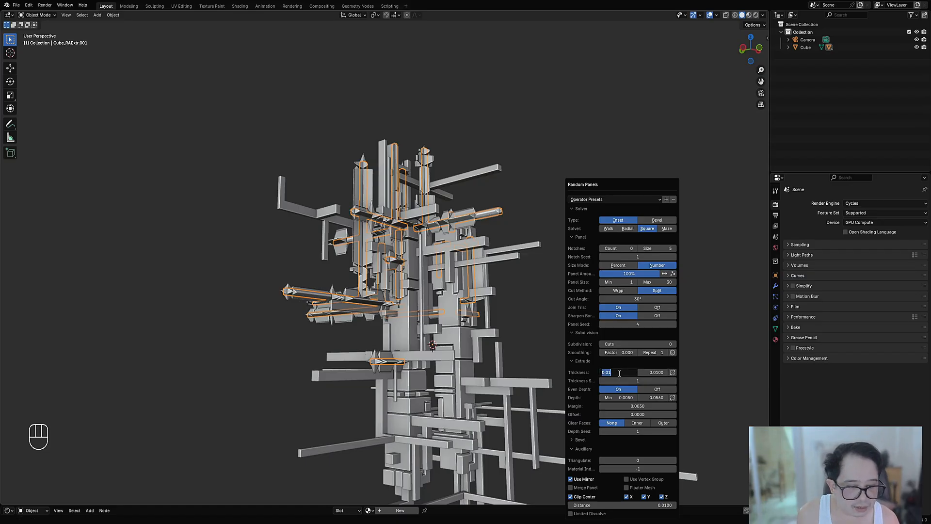
pyautogui.write('.00')
pyautogui.press('Tab')
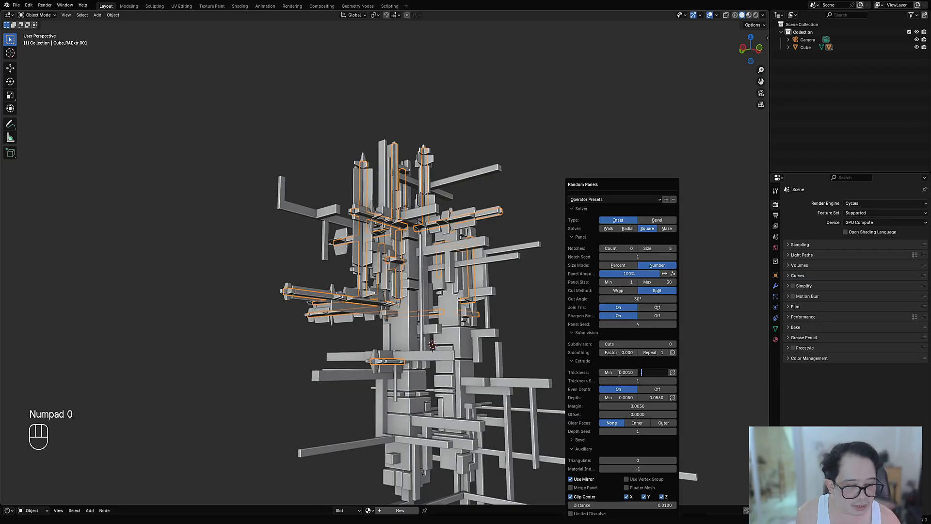
pyautogui.write('.01')
pyautogui.press('Return')
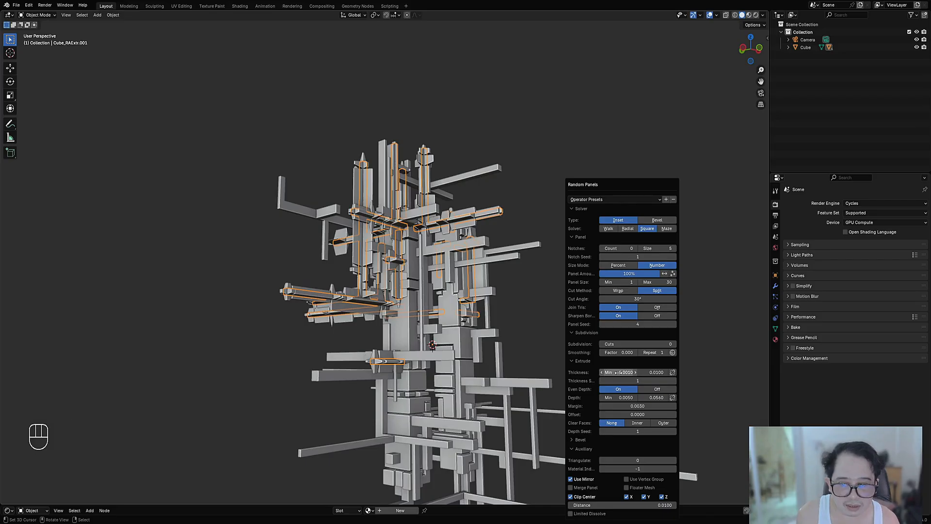
# Step: Set the bar panels' Depth range to a minimum of 0.001 and a maximum of 0.025
pyautogui.click(622, 396)
pyautogui.write('.001')
pyautogui.press('Tab')
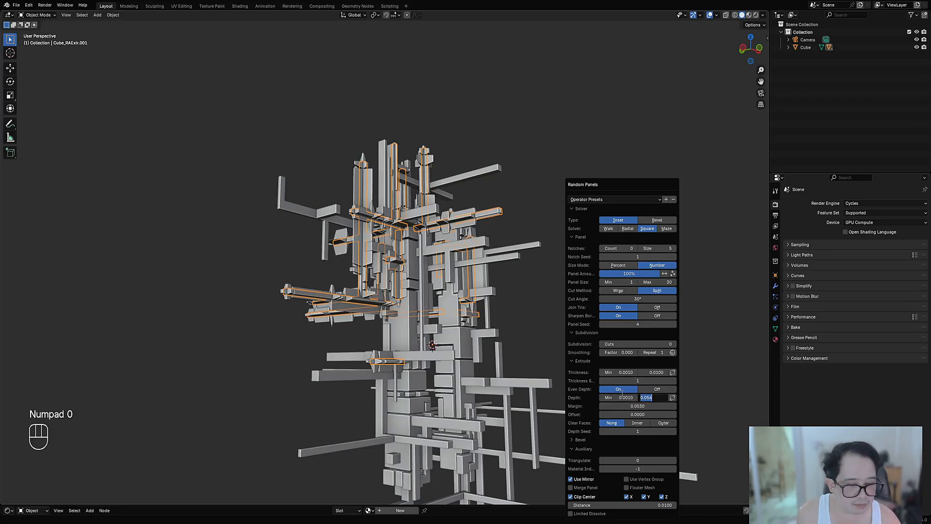
pyautogui.write('.025')
pyautogui.press('Return')
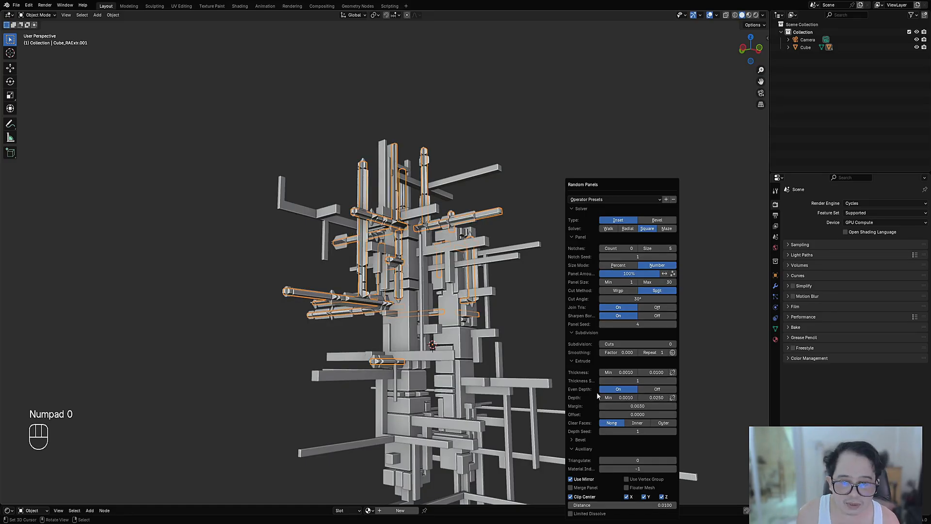
# Step: Hide the viewport overlays and reduce the bar panels' maximum Thickness to 0.0046 and maximum Depth to 0.0157
pyautogui.hotkey('shift', 'alt', 'z')
pyautogui.moveTo(514, 287); pyautogui.dragTo(584, 268, button='middle')
pyautogui.scroll(5, 490, 295)
pyautogui.press('F9')
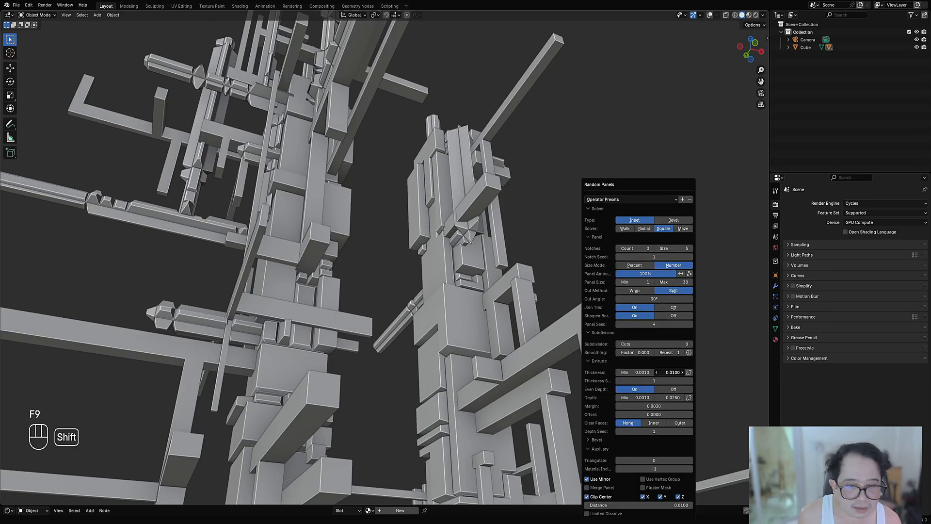
pyautogui.keyDown('shift'); pyautogui.moveTo(674, 372); pyautogui.dragTo(660, 397); pyautogui.keyUp('shift')
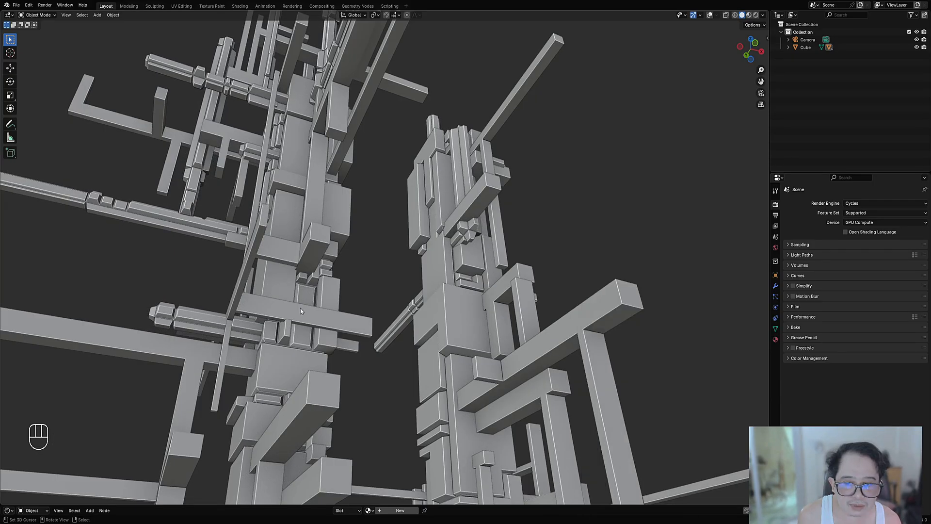
# Step: Set the bar panels' Subdivision Cuts to 1 and inspect the paneled bars up close
pyautogui.scroll(-6, 301, 311)
pyautogui.moveTo(388, 284); pyautogui.dragTo(529, 225, button='middle')
pyautogui.hotkey('shift', 'alt', 'z')
pyautogui.hotkey('shift', 'alt', 'z')
pyautogui.press('F9')
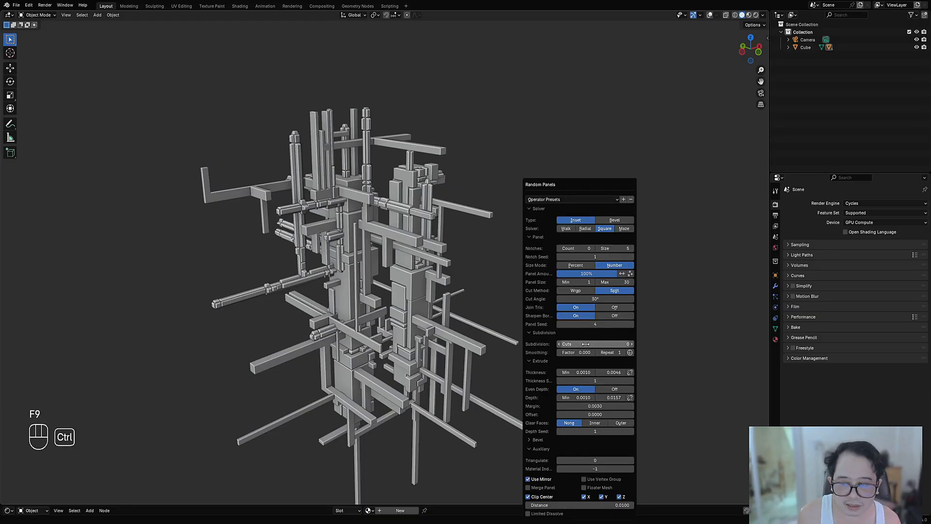
pyautogui.keyDown('ctrl'); pyautogui.scroll(1, 586, 344); pyautogui.keyUp('ctrl')
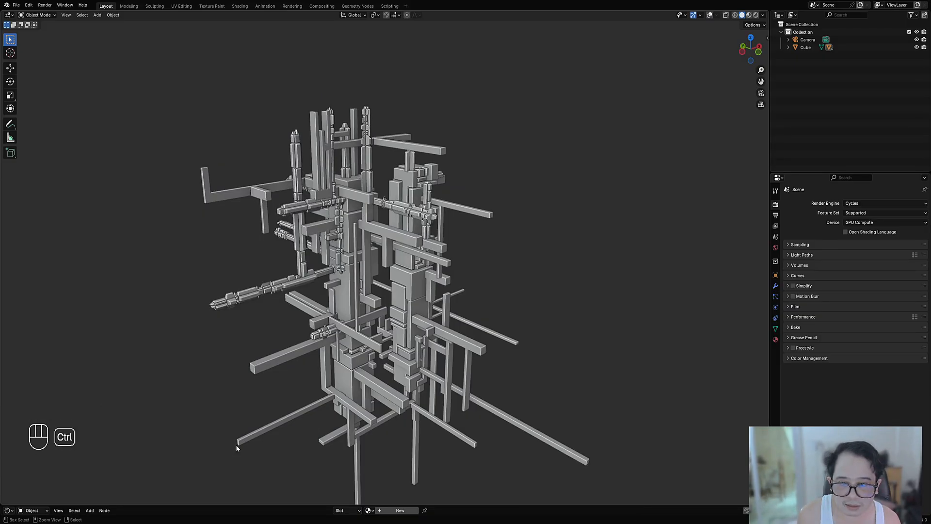
pyautogui.moveTo(237, 445); pyautogui.dragTo(441, 395, button='middle')
pyautogui.scroll(2, 437, 363)
pyautogui.scroll(2, 470, 323)
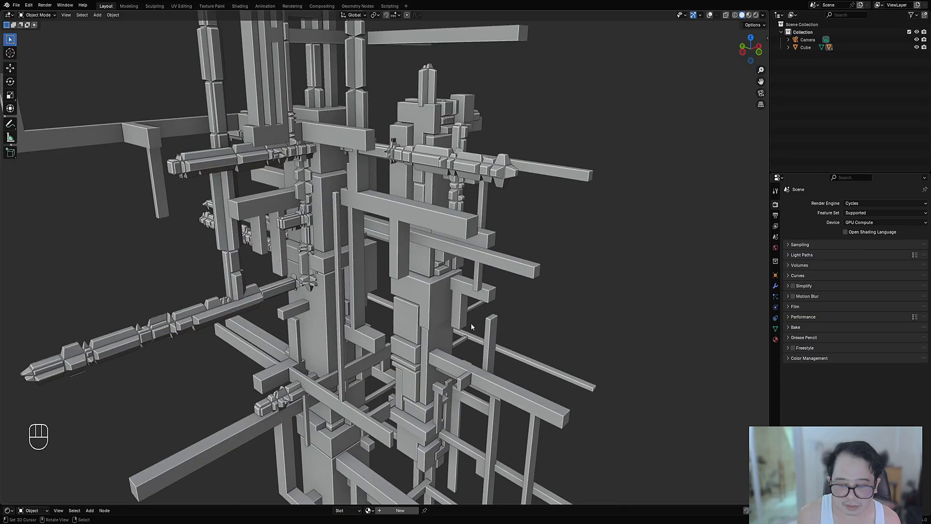
# Step: Compare the bar panels with Subdivision Cuts of 1 and 0, and settle on 0
pyautogui.press('F9')
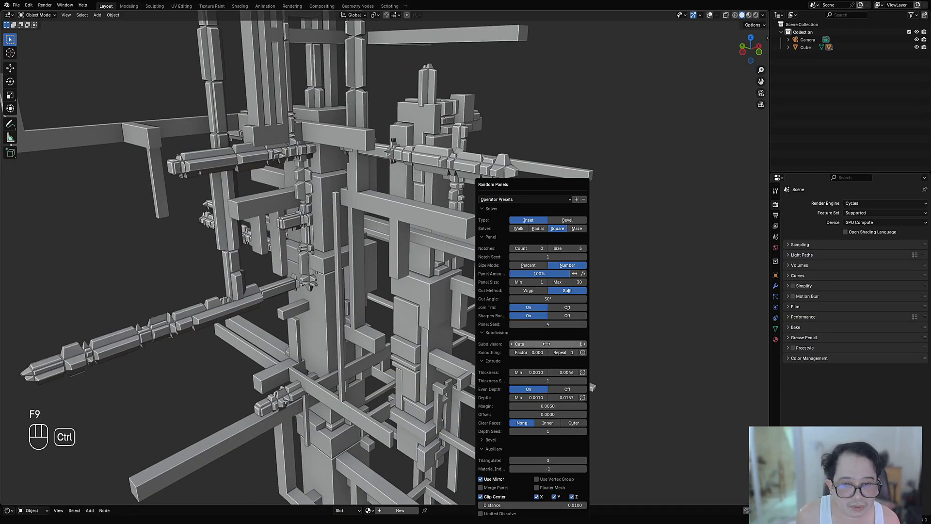
pyautogui.keyDown('ctrl'); pyautogui.scroll(-1, 546, 343); pyautogui.keyUp('ctrl')
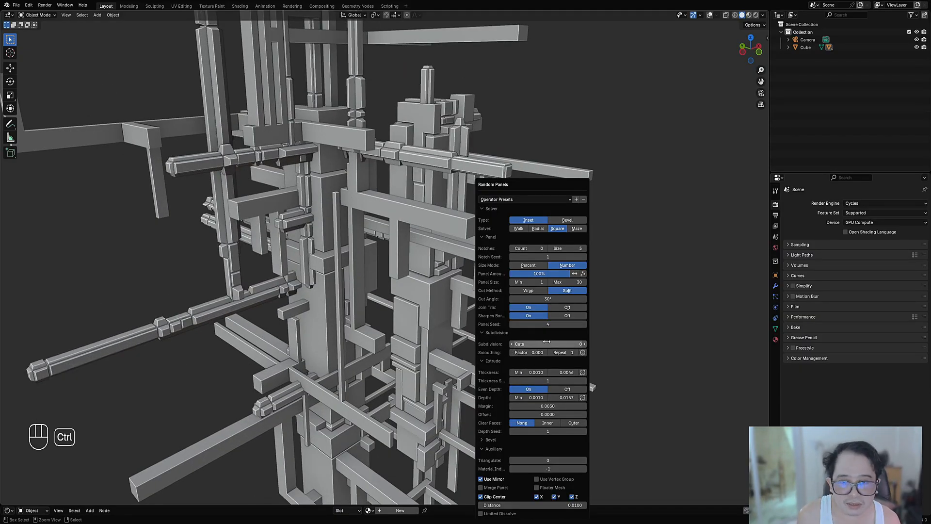
pyautogui.keyDown('ctrl'); pyautogui.scroll(1, 547, 344); pyautogui.keyUp('ctrl')
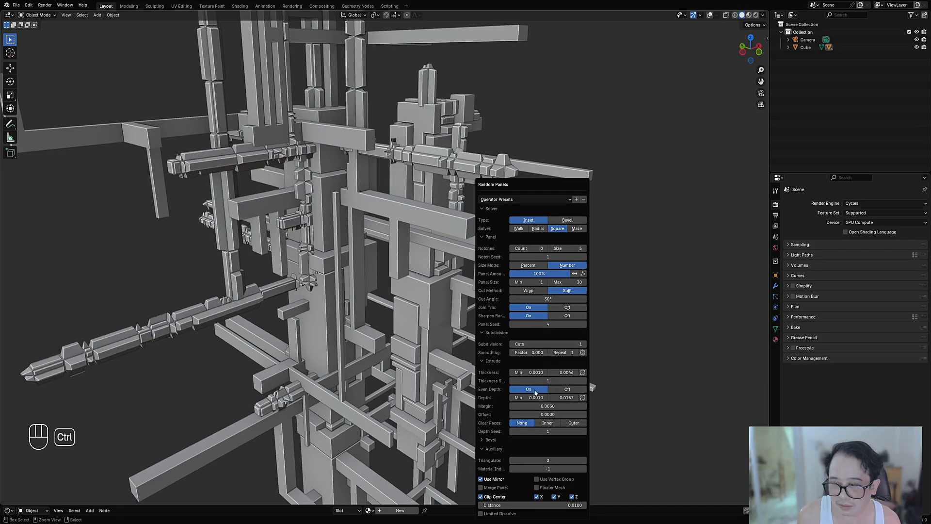
pyautogui.keyDown('ctrl'); pyautogui.scroll(-1, 539, 345); pyautogui.keyUp('ctrl')
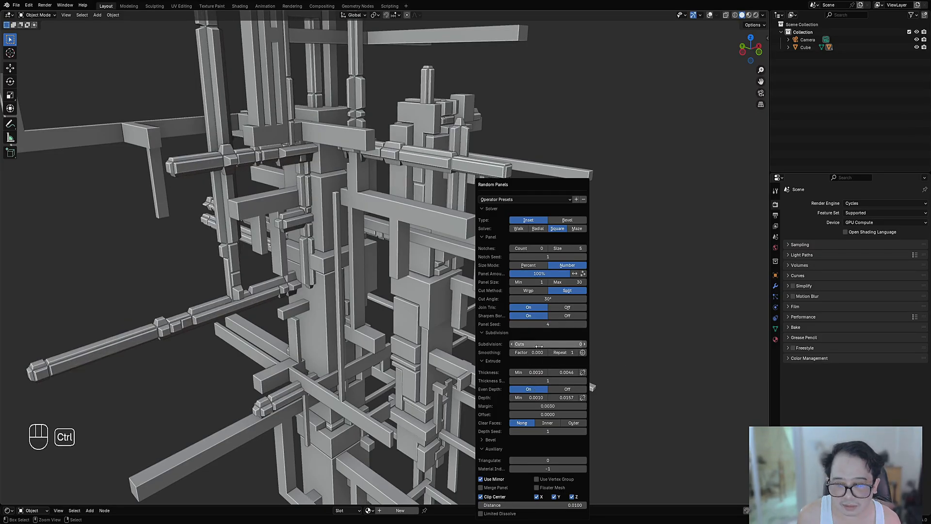
# Step: Try a maximum Panel Size of 27 on the bar panels and return it to 30
pyautogui.keyDown('ctrl'); pyautogui.scroll(-3, 565, 281); pyautogui.keyUp('ctrl')
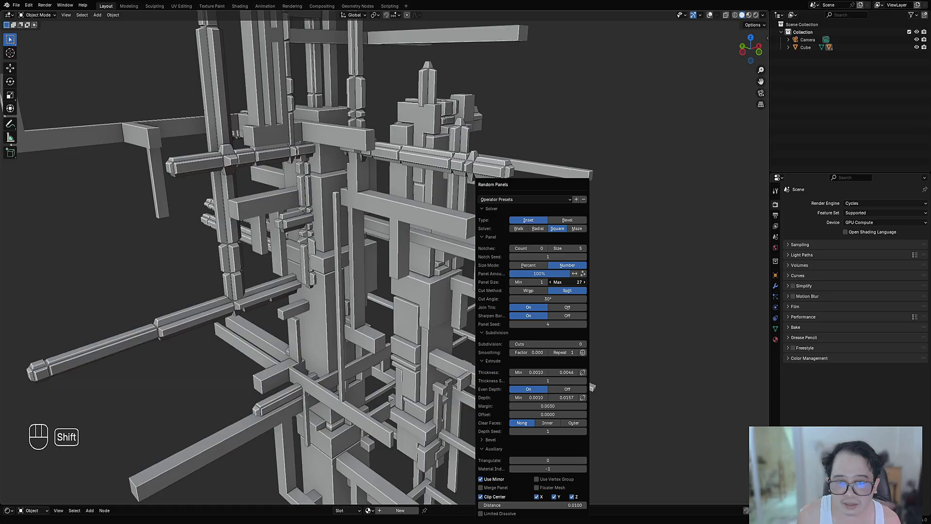
pyautogui.keyDown('ctrl'); pyautogui.scroll(-20, 565, 282); pyautogui.keyUp('ctrl')
pyautogui.moveTo(565, 281); pyautogui.dragTo(579, 282)
pyautogui.scroll(-4, 425, 356)
pyautogui.moveTo(428, 357); pyautogui.dragTo(467, 302, button='middle')
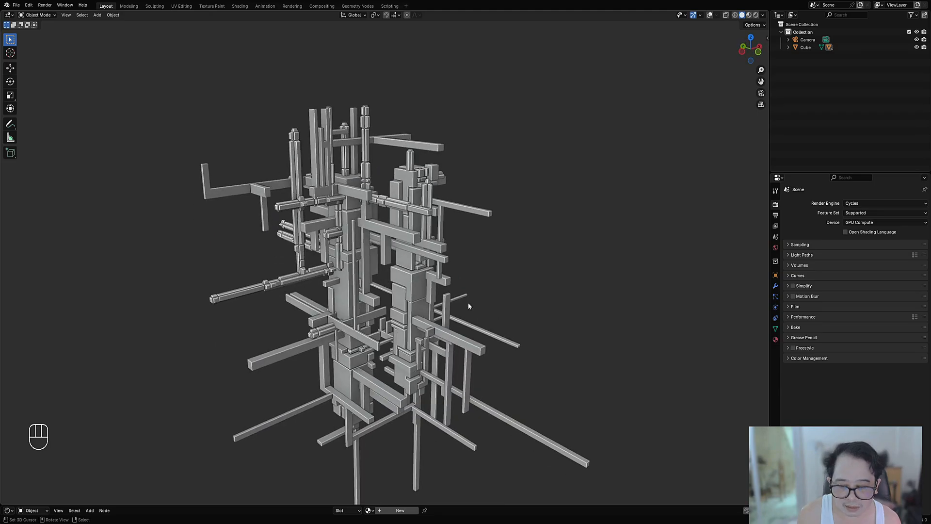
# Step: Load the Random Panels preset "square angle 20 perc inverted" with Subdivision Cuts at 0 and inspect the bars
pyautogui.press('F9')
pyautogui.click(544, 200)
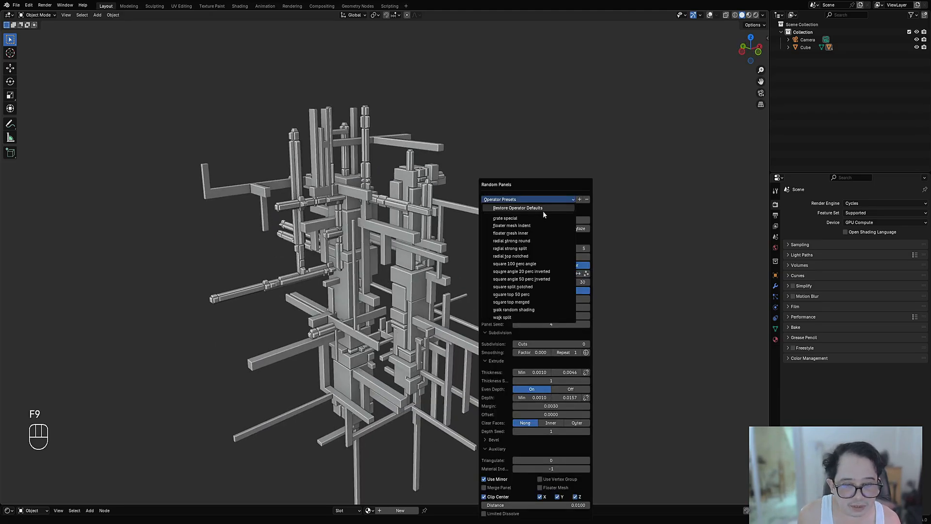
pyautogui.click(544, 272)
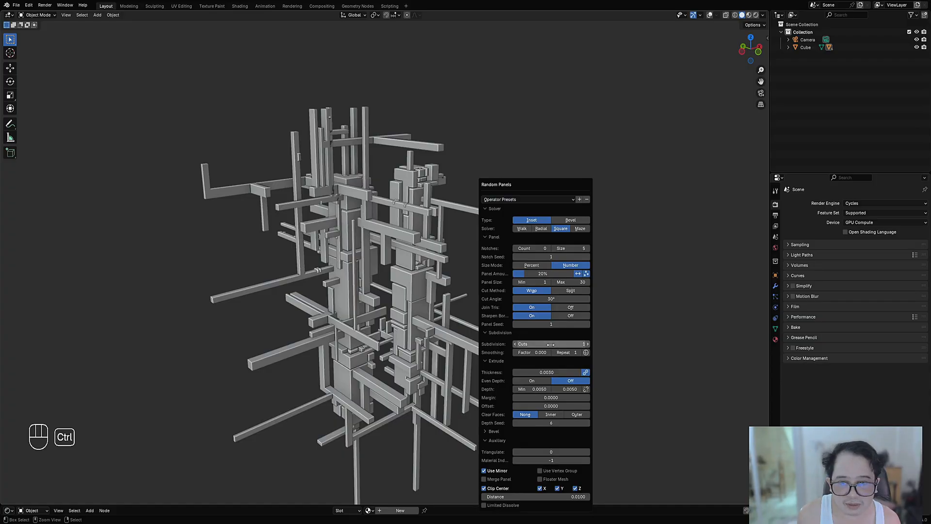
pyautogui.keyDown('ctrl'); pyautogui.scroll(-2, 551, 345); pyautogui.keyUp('ctrl')
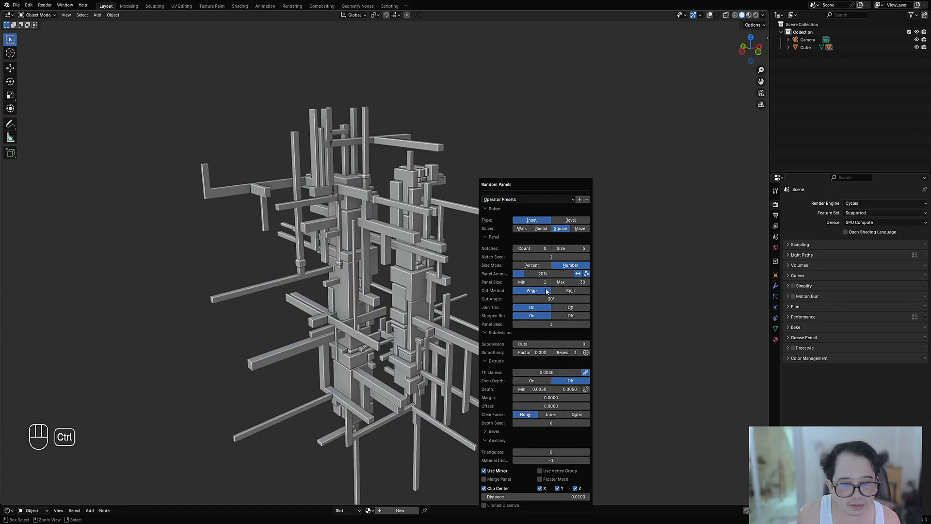
pyautogui.moveTo(392, 221); pyautogui.dragTo(465, 228, button='middle')
pyautogui.scroll(4, 379, 142)
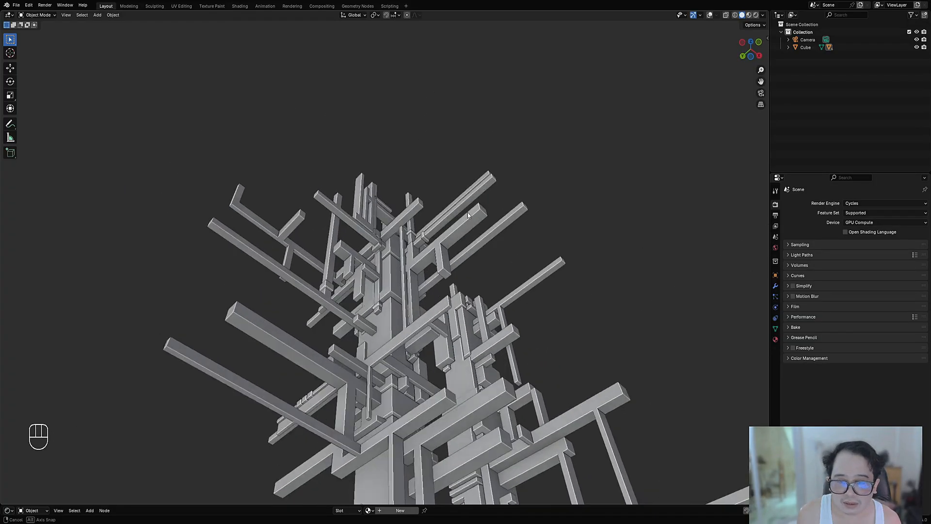
pyautogui.moveTo(383, 175); pyautogui.dragTo(395, 282, button='middle')
pyautogui.moveTo(466, 289); pyautogui.dragTo(463, 253, button='middle')
pyautogui.scroll(-5, 462, 254)
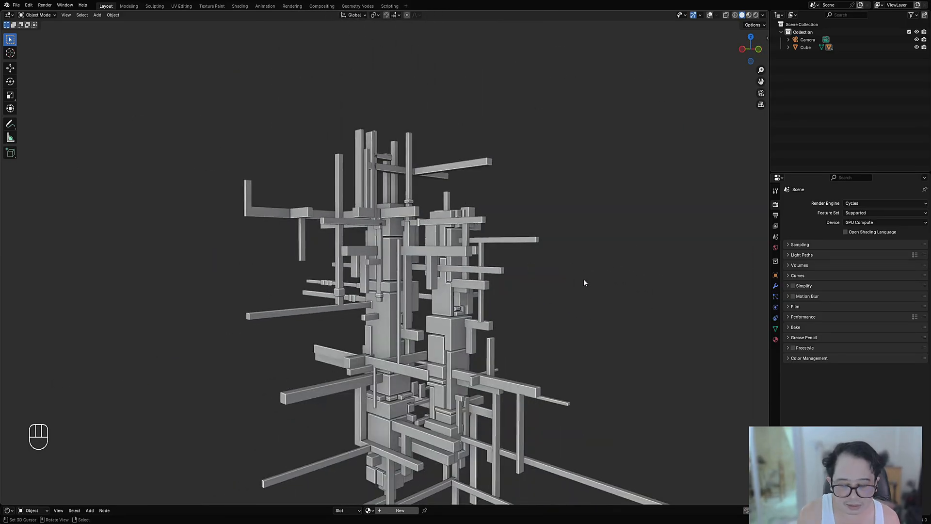
# Step: Raise the bar panels' Panel Amount to 60% and their maximum Depth to 0.0070
pyautogui.press('F9')
pyautogui.moveTo(647, 286); pyautogui.dragTo(677, 287)
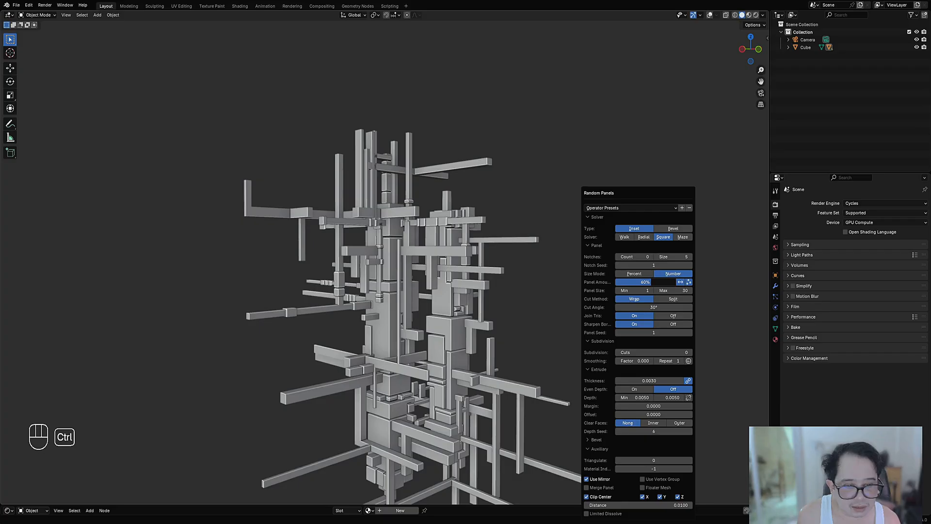
pyautogui.moveTo(669, 398)
pyautogui.mouseDown()
pyautogui.moveTo(686, 399)
pyautogui.moveTo(654, 398)
pyautogui.mouseUp()
# Step: Turn on Even Depth and switch the bar panels' Cut Method to Split
pyautogui.click(645, 389)
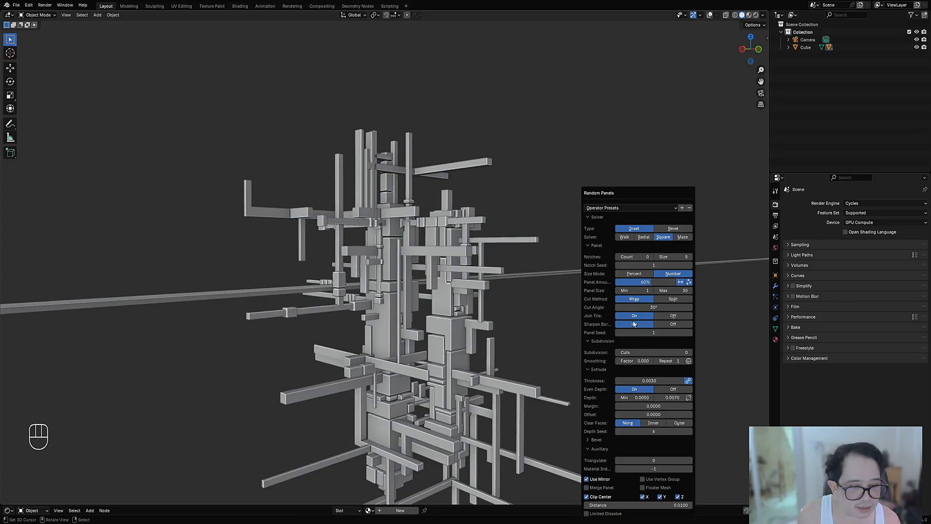
pyautogui.click(658, 300)
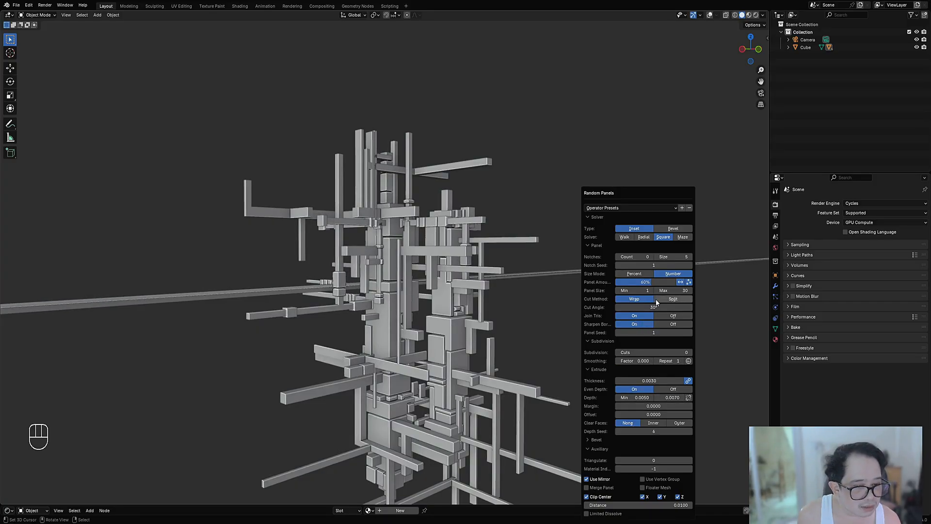
pyautogui.moveTo(406, 270); pyautogui.dragTo(410, 281, button='middle')
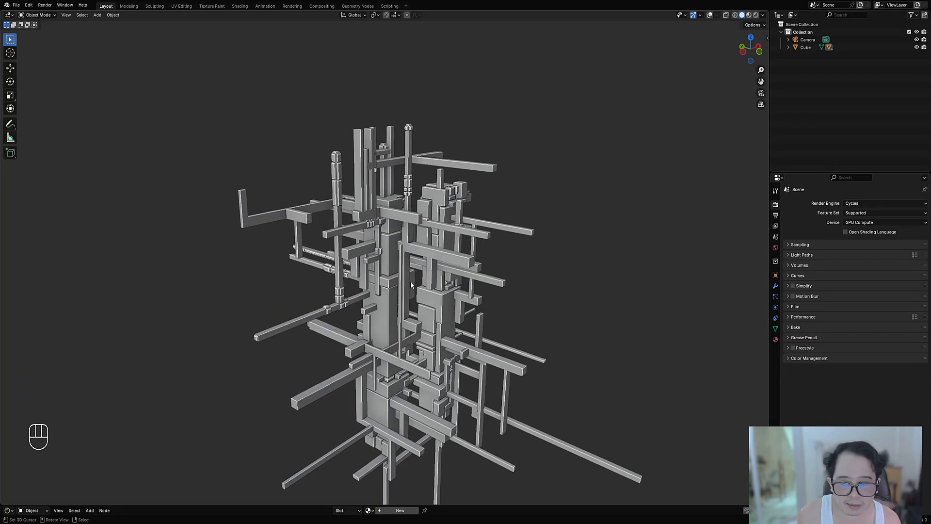
# Step: Try higher Subdivision Cuts on the split bar panels and settle on 1
pyautogui.press('F9')
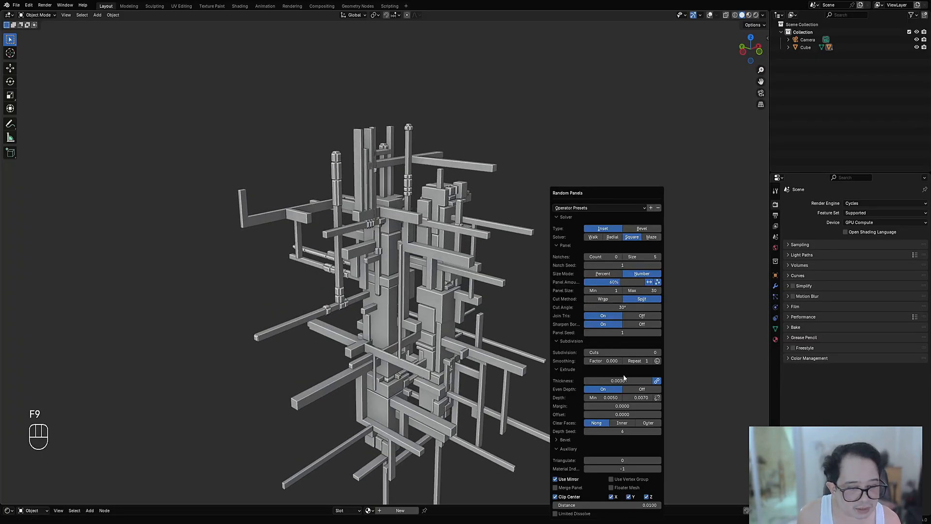
pyautogui.keyDown('ctrl'); pyautogui.scroll(1, 627, 352); pyautogui.keyUp('ctrl')
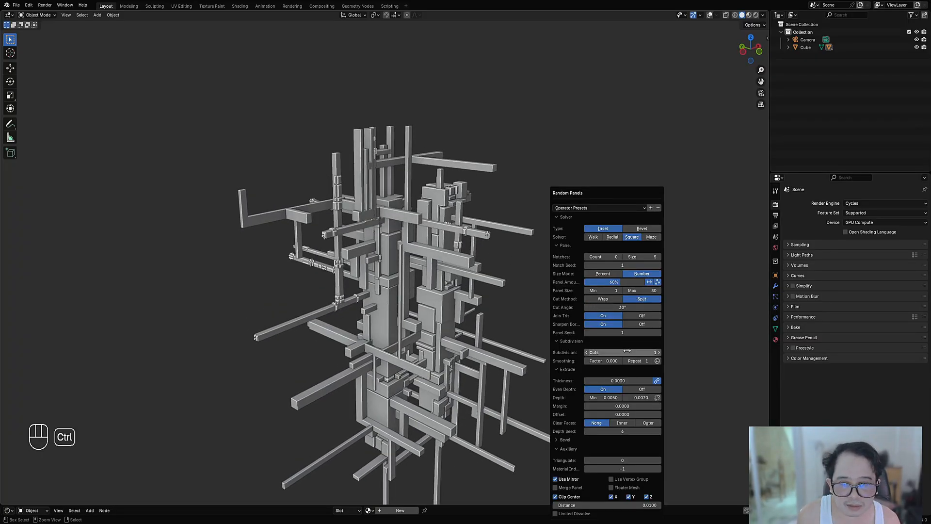
pyautogui.keyDown('ctrl'); pyautogui.scroll(1, 628, 351); pyautogui.keyUp('ctrl')
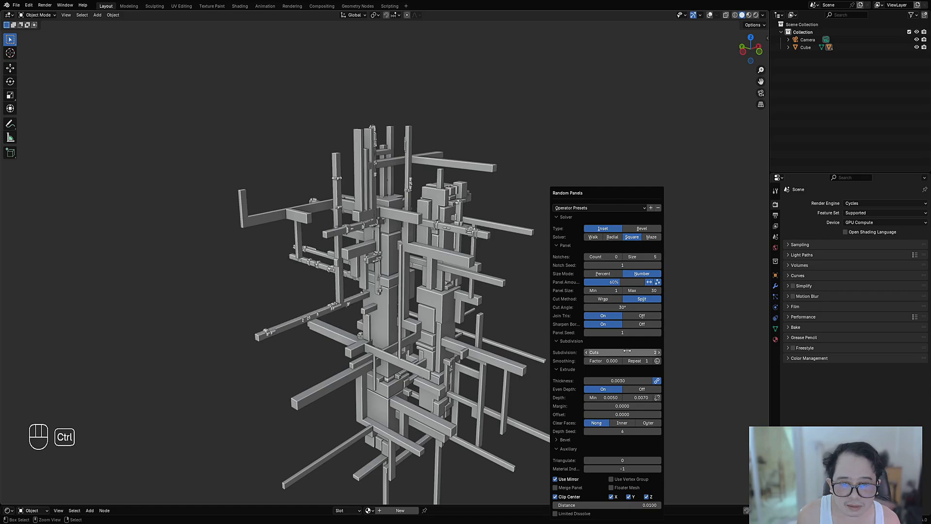
pyautogui.keyDown('ctrl'); pyautogui.scroll(-1, 628, 351); pyautogui.keyUp('ctrl')
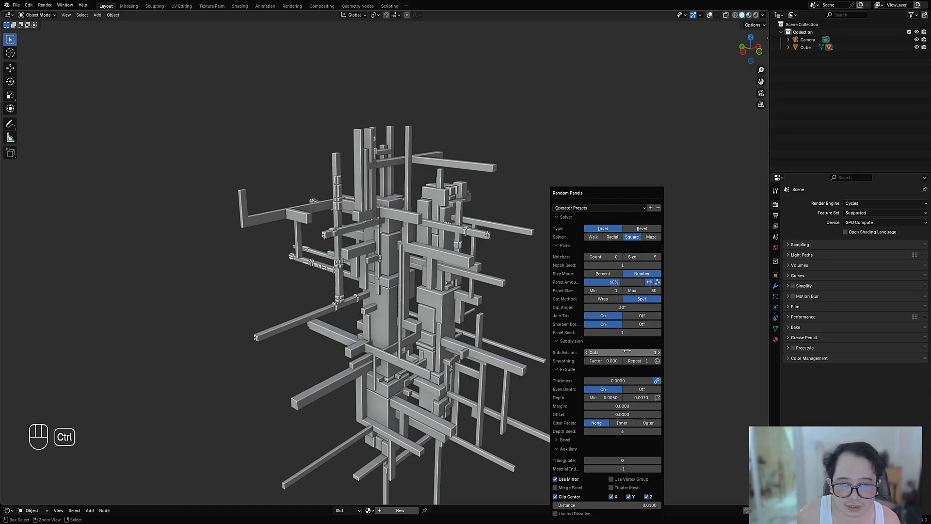
# Step: Try a uniform Depth of 0.0061, and set the Depth range to a minimum of 0.001 and a maximum of 0.0025
pyautogui.click(658, 398)
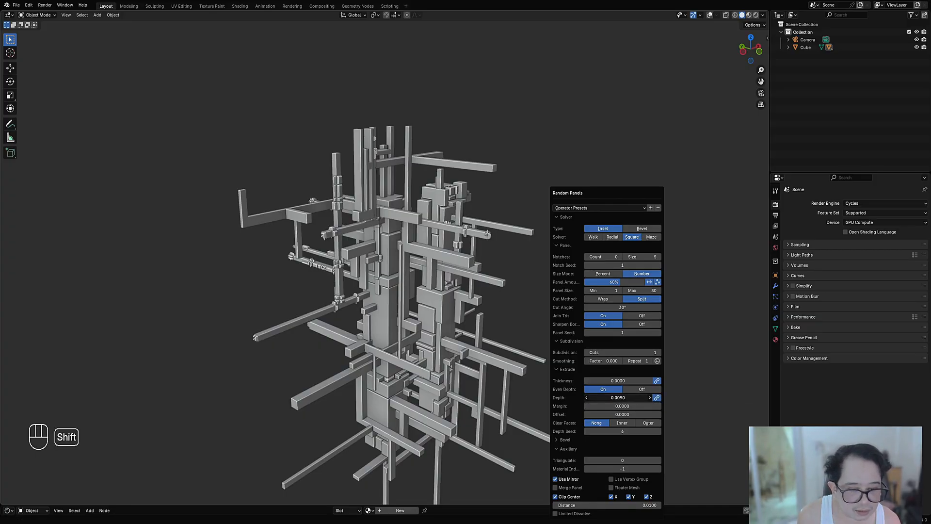
pyautogui.keyDown('shift'); pyautogui.moveTo(630, 397); pyautogui.dragTo(609, 398); pyautogui.keyUp('shift')
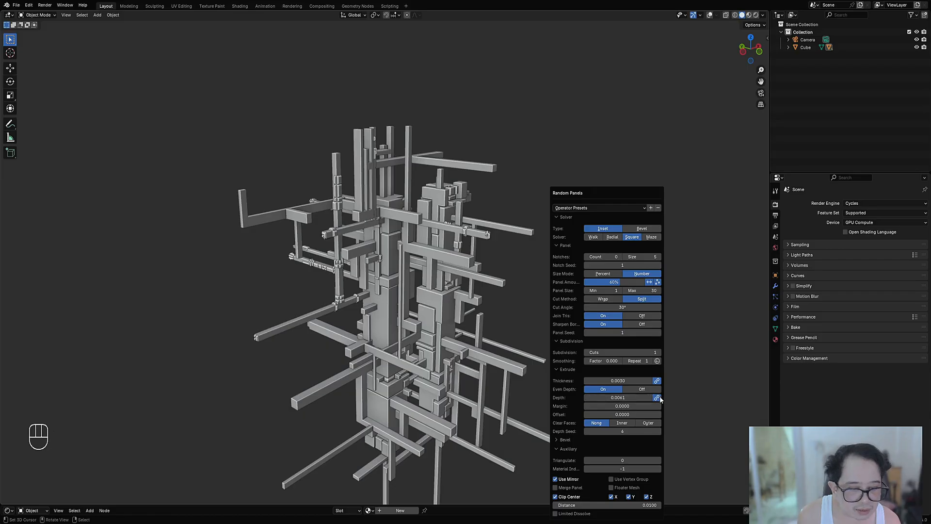
pyautogui.click(593, 397)
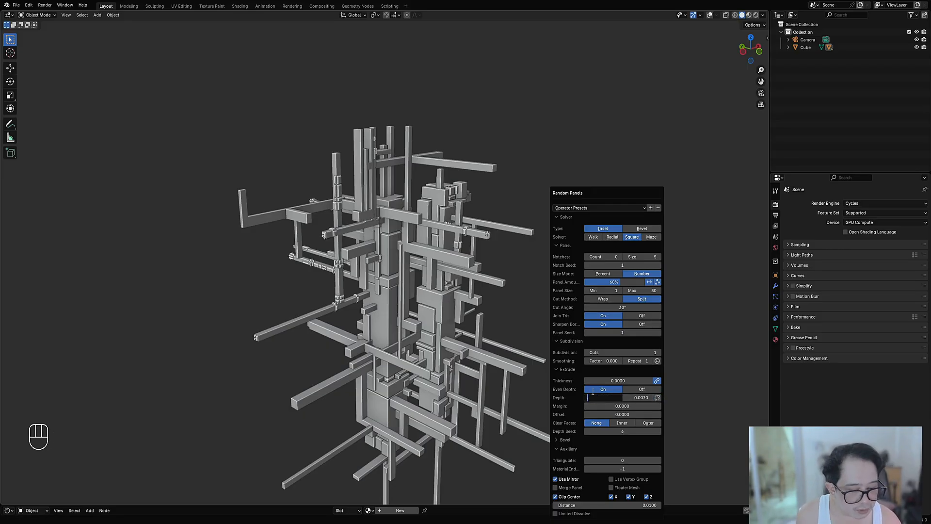
pyautogui.write('0.001')
pyautogui.press('Tab')
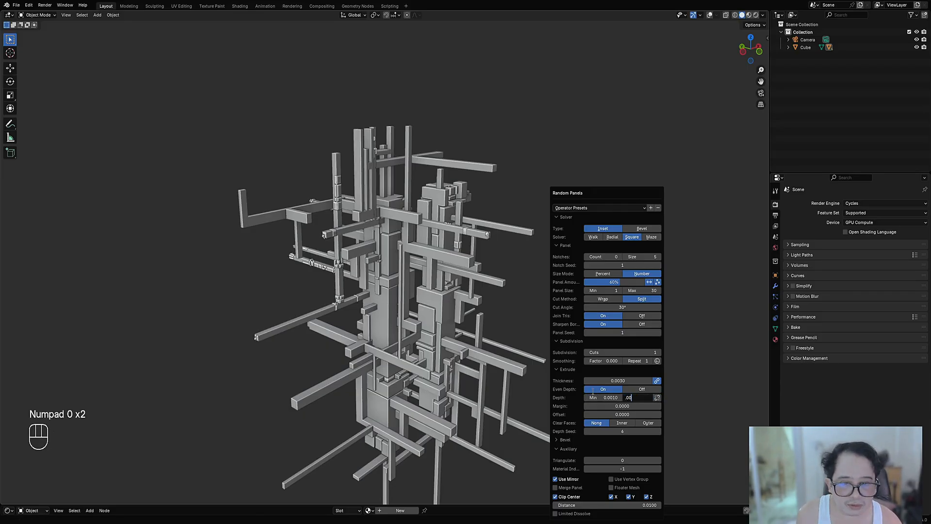
pyautogui.press('Return')
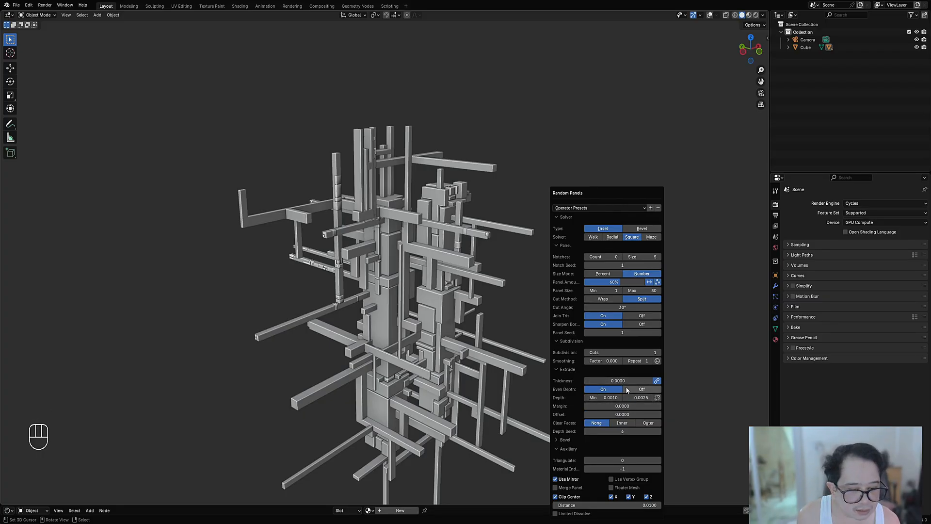
# Step: Lower the bar panels' Thickness to 0.0020 and raise their maximum Depth to 0.0086
pyautogui.keyDown('ctrl'); pyautogui.scroll(-1, 618, 381); pyautogui.keyUp('ctrl')
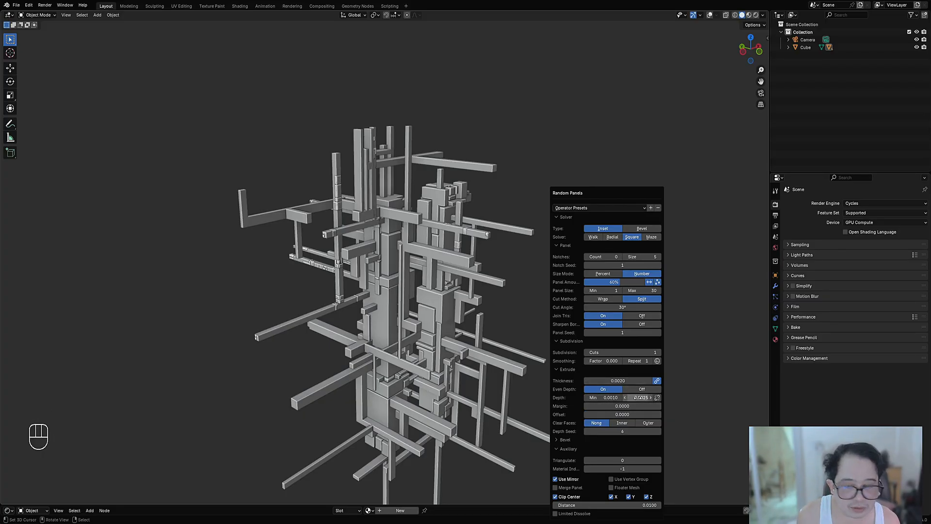
pyautogui.keyDown('shift'); pyautogui.moveTo(640, 398); pyautogui.dragTo(650, 397); pyautogui.keyUp('shift')
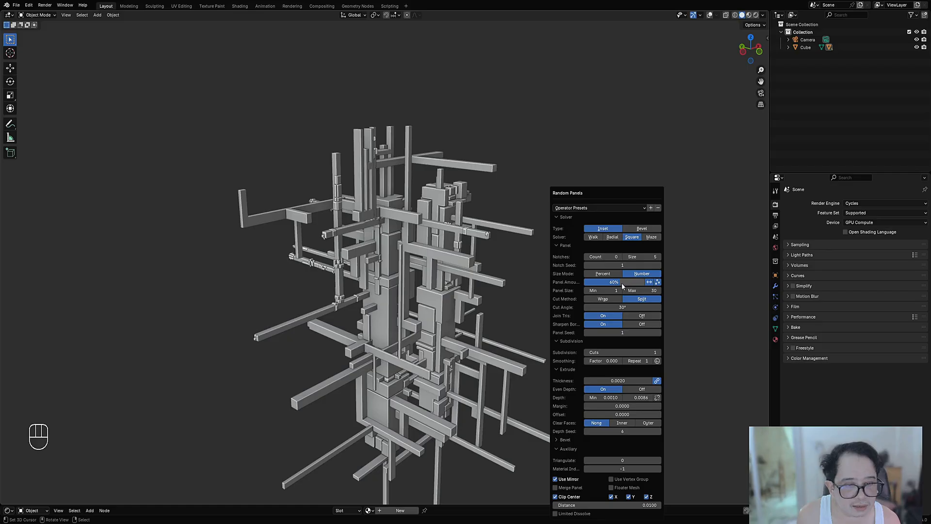
# Step: Increase the Panel Amount above 60% to cover more of the bars, and inspect the structure
pyautogui.moveTo(622, 282); pyautogui.dragTo(632, 282)
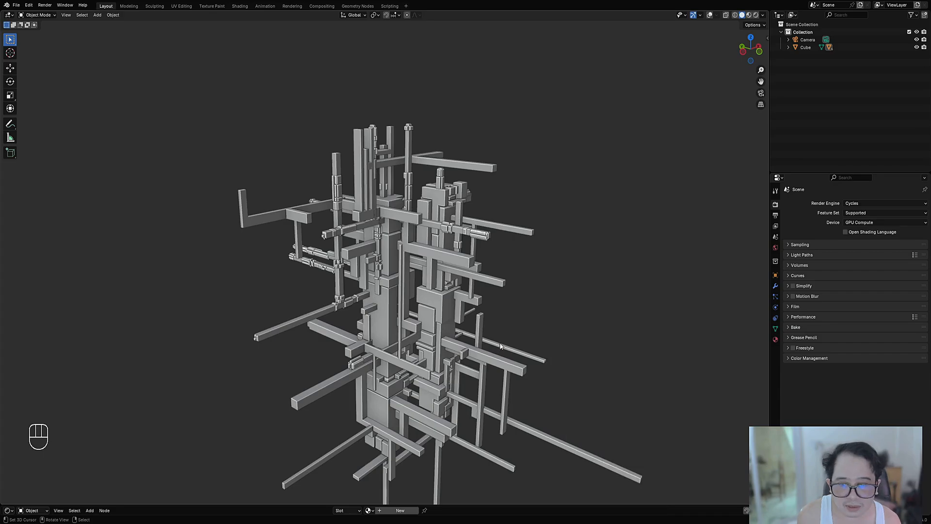
pyautogui.moveTo(495, 343); pyautogui.dragTo(495, 302, button='middle')
pyautogui.scroll(-1, 489, 229)
pyautogui.moveTo(490, 230); pyautogui.dragTo(518, 290, button='middle')
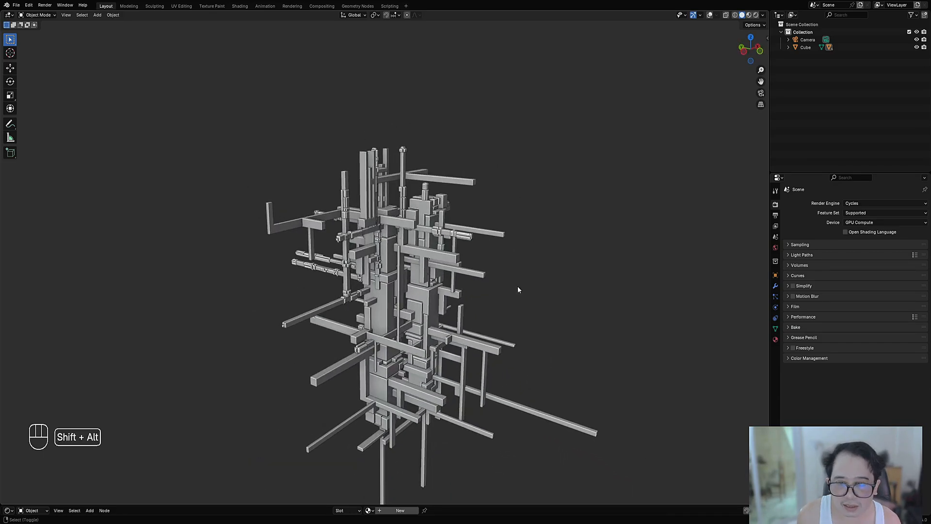
# Step: Apply another Random Panels pass with 1 Subdivision Cut to the already panelled bars, varying the Panel Seed
pyautogui.hotkey('shift', 'alt', 'z')
pyautogui.hotkey('shift', 'alt', 'z')
pyautogui.hotkey('shift', 'q')
pyautogui.click(531, 242)
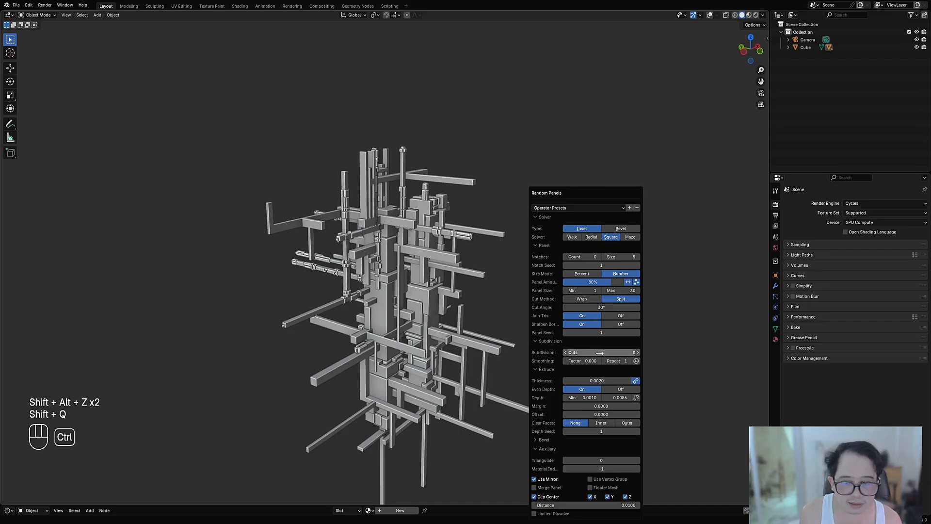
pyautogui.keyDown('ctrl'); pyautogui.scroll(1, 600, 352); pyautogui.keyUp('ctrl')
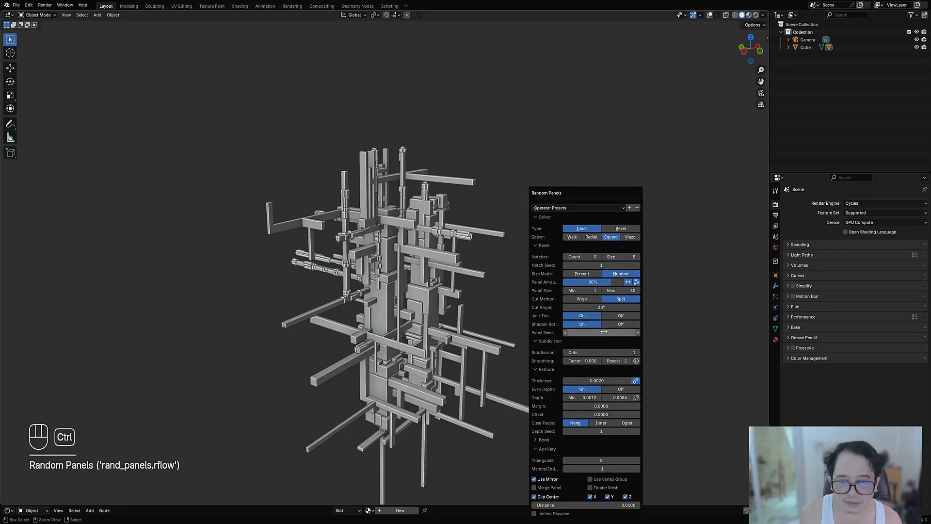
pyautogui.keyDown('ctrl'); pyautogui.scroll(1, 603, 332); pyautogui.keyUp('ctrl')
pyautogui.keyDown('ctrl'); pyautogui.scroll(1, 604, 333); pyautogui.keyUp('ctrl')
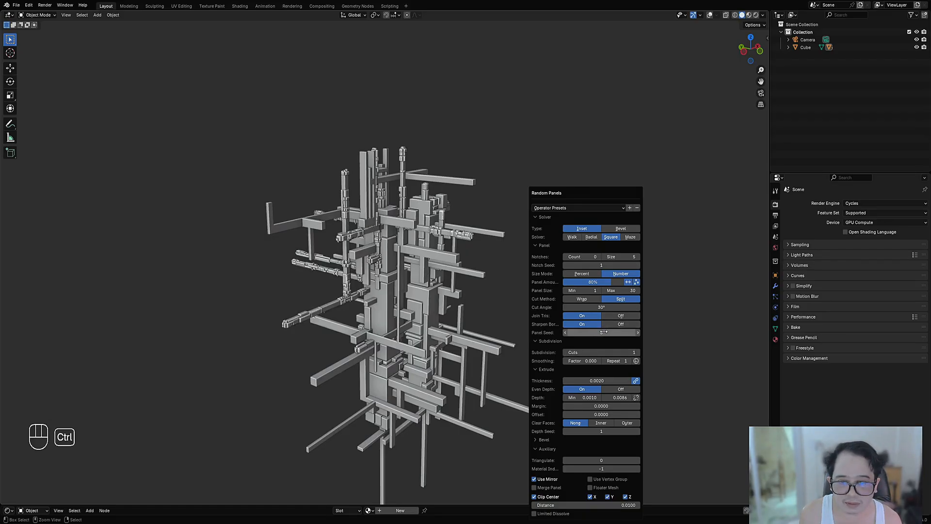
pyautogui.moveTo(452, 353); pyautogui.dragTo(436, 321, button='middle')
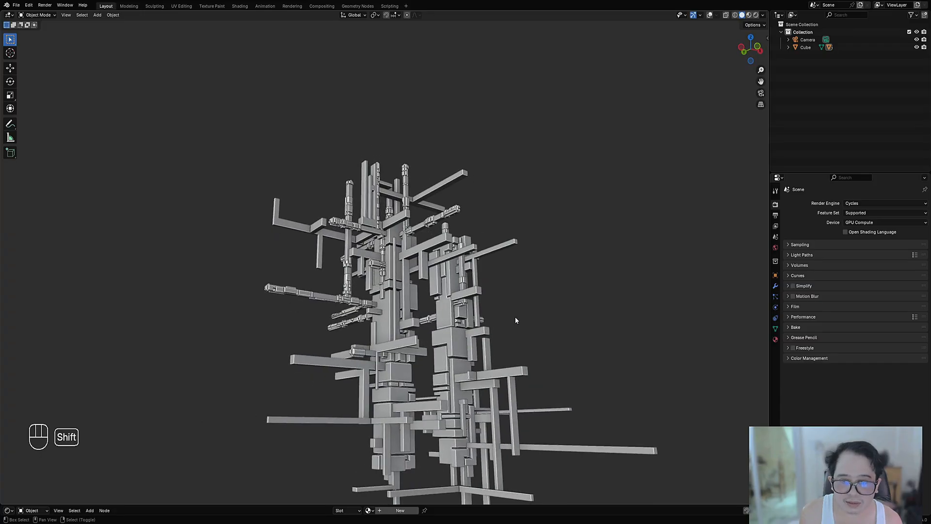
# Step: Select all faces of the plain upper bar structure Cube_RAExtr.003 and apply Random Panels with 1 Subdivision Cut
pyautogui.keyDown('shift'); pyautogui.moveTo(516, 320); pyautogui.dragTo(503, 295, button='middle'); pyautogui.keyUp('shift')
pyautogui.scroll(1, 503, 294)
pyautogui.rightClick(440, 227)
pyautogui.hotkey('shift', 'alt', 'z')
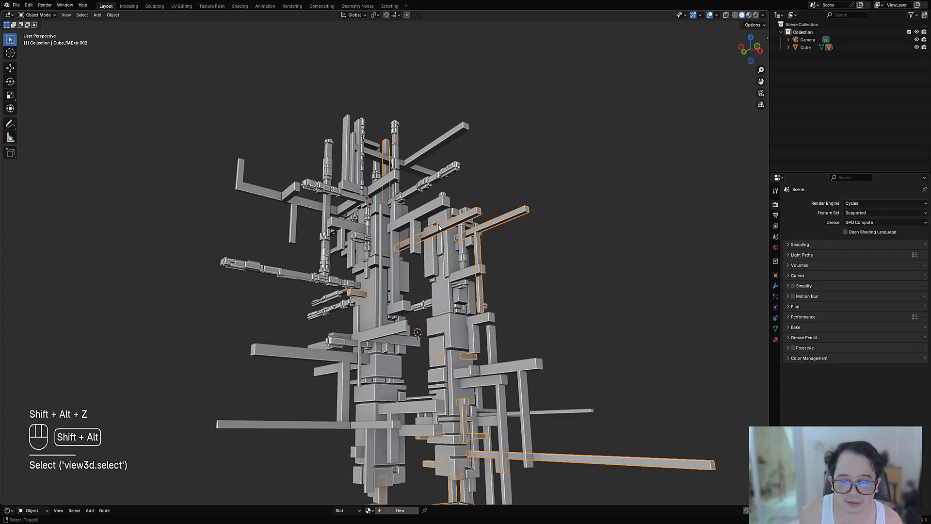
pyautogui.press('Tab')
pyautogui.press('a')
pyautogui.press('Tab')
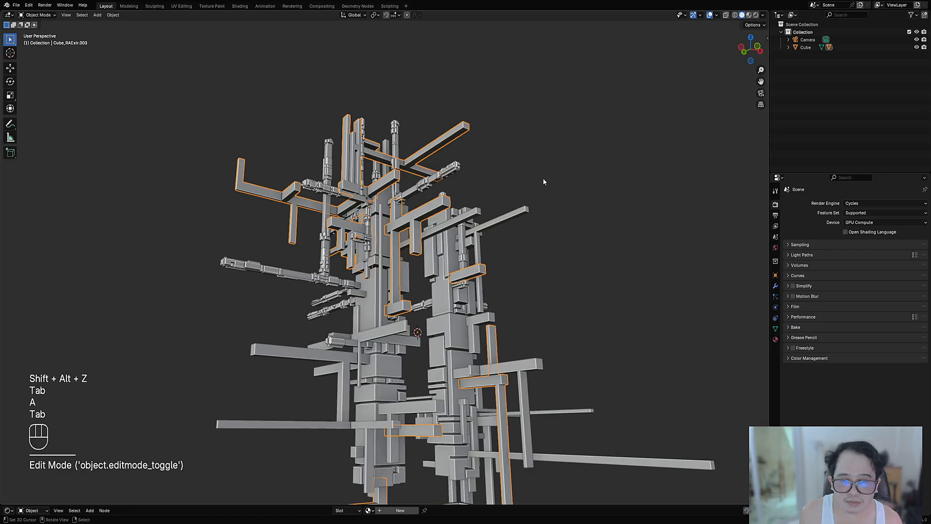
pyautogui.hotkey('shift', 'q')
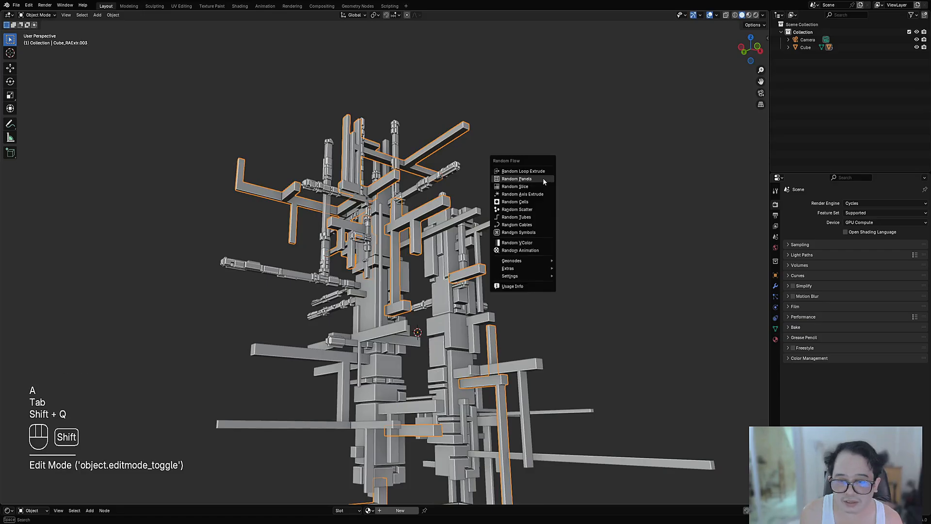
pyautogui.click(544, 179)
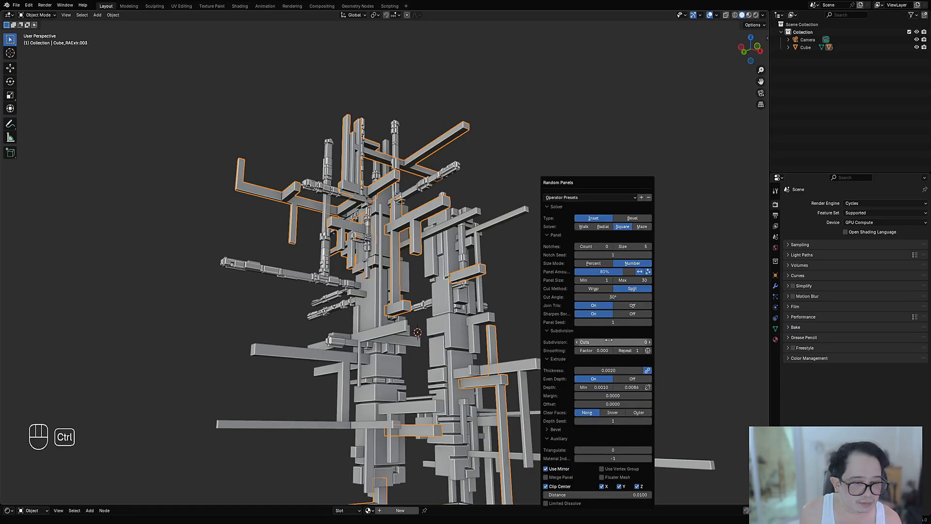
pyautogui.keyDown('ctrl'); pyautogui.scroll(1, 611, 321); pyautogui.keyUp('ctrl')
pyautogui.keyDown('ctrl'); pyautogui.scroll(1, 611, 321); pyautogui.keyUp('ctrl')
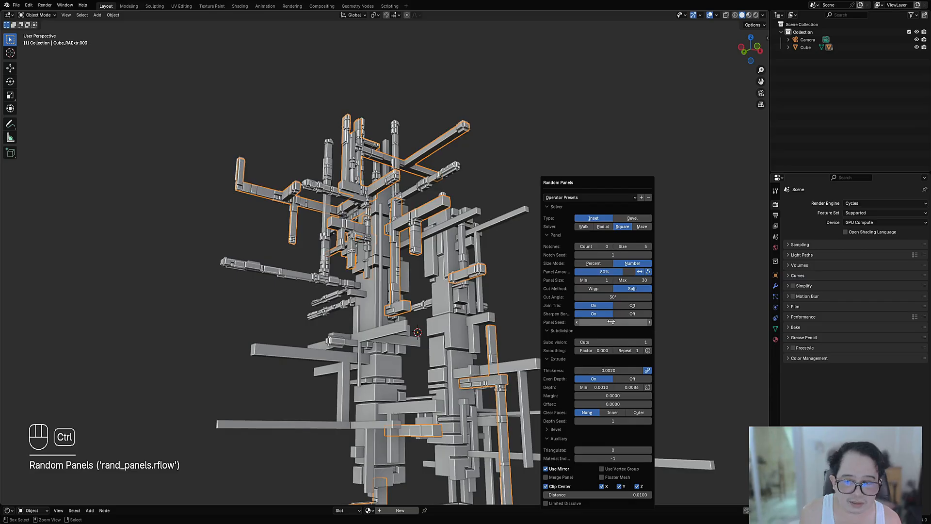
# Step: Run a second Random Panels pass with 1 Subdivision Cut on the upper bars, trying several Panel Seeds
pyautogui.moveTo(381, 323); pyautogui.dragTo(449, 255, button='middle')
pyautogui.hotkey('shift', 'alt', 'z')
pyautogui.hotkey('shift', 'q')
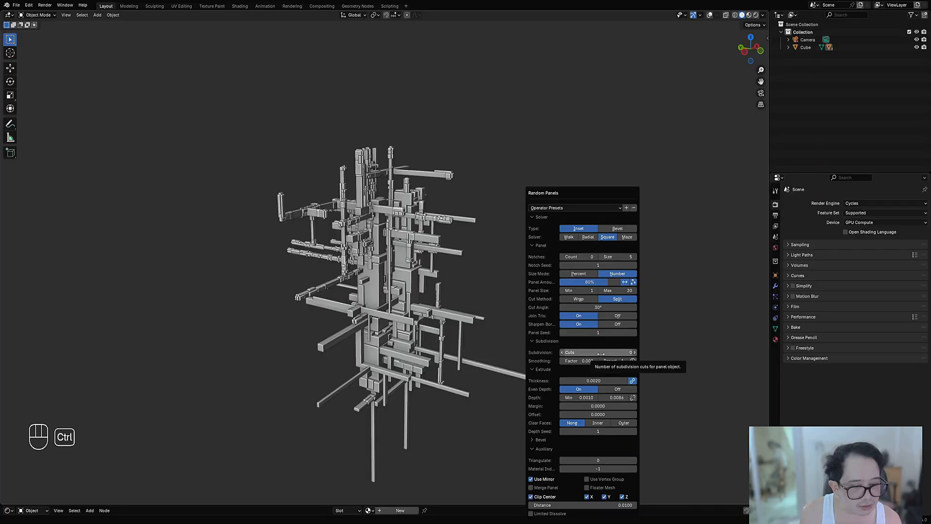
pyautogui.keyDown('ctrl'); pyautogui.scroll(1, 594, 332); pyautogui.keyUp('ctrl')
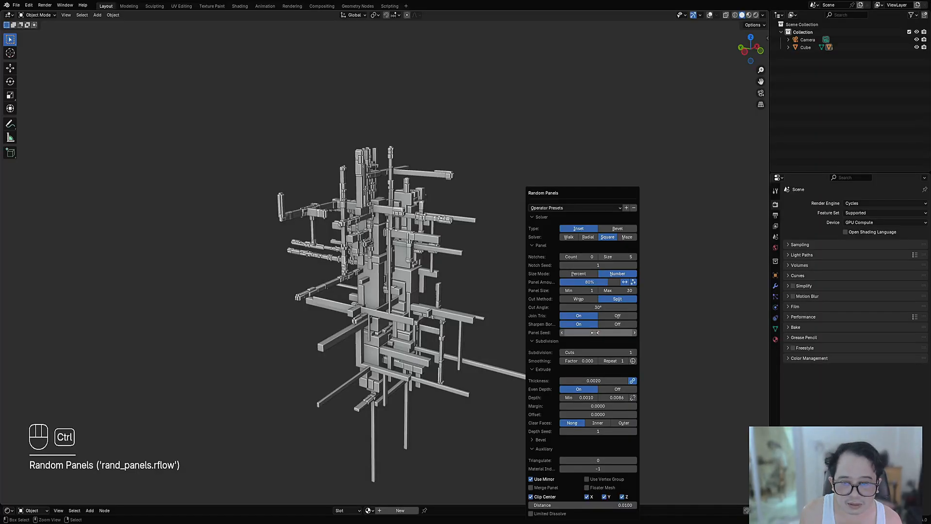
pyautogui.keyDown('ctrl'); pyautogui.scroll(1, 595, 333); pyautogui.keyUp('ctrl')
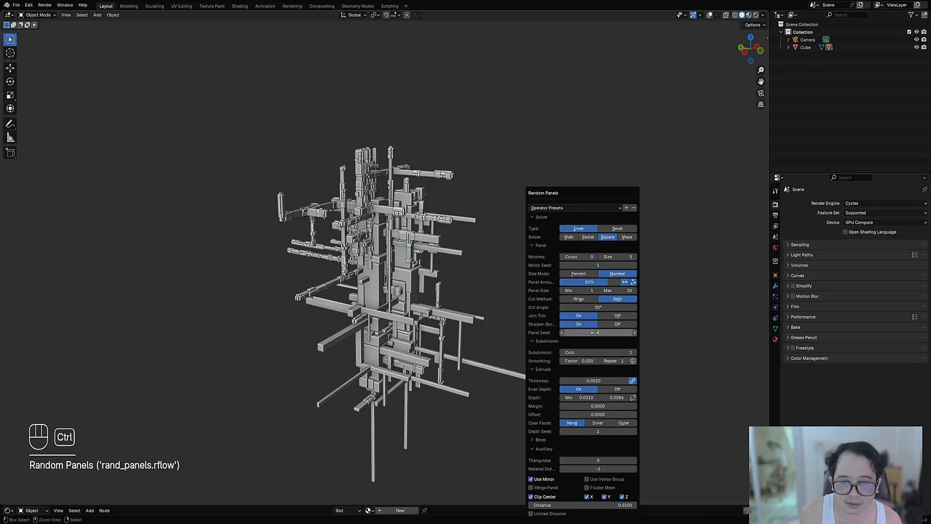
pyautogui.keyDown('ctrl'); pyautogui.scroll(2, 595, 333); pyautogui.keyUp('ctrl')
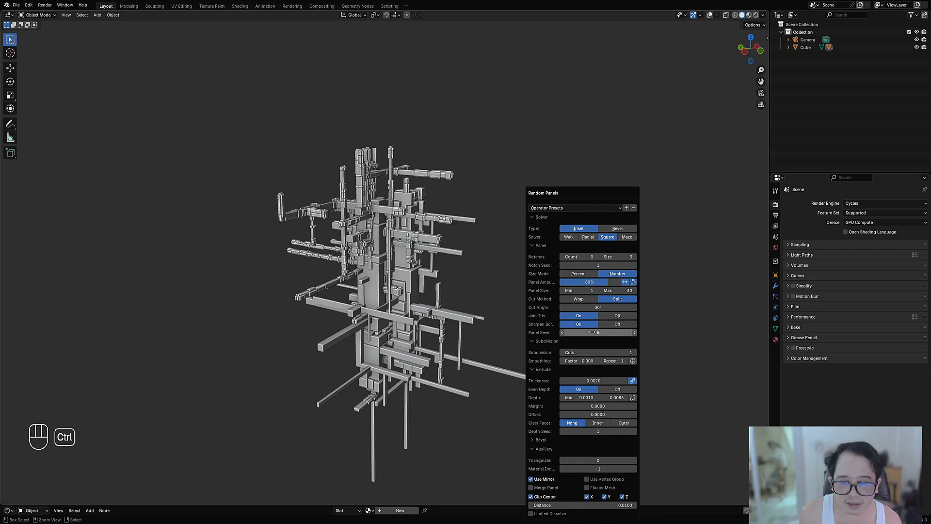
pyautogui.scroll(4, 482, 298)
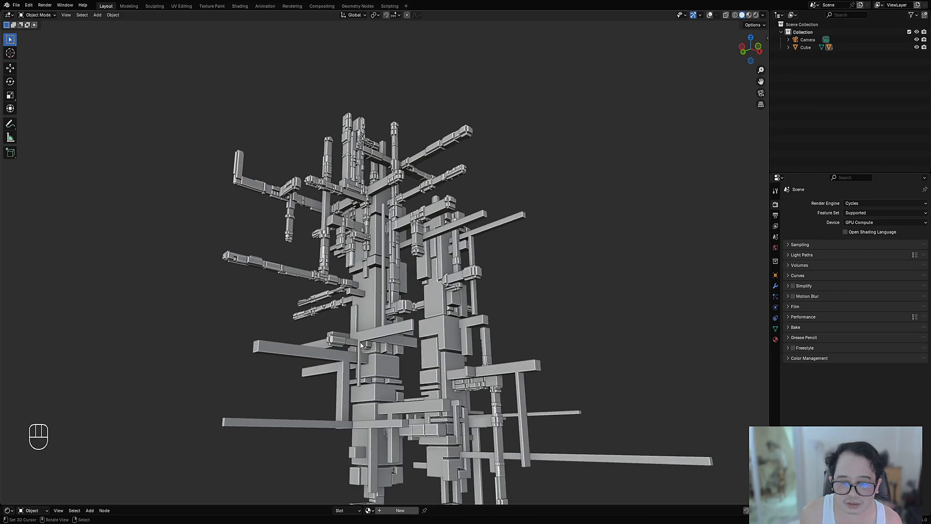
# Step: Select all faces of the plain lower bar structure Cube_RAExtr and cover them with Random Panels
pyautogui.press('Tab')
pyautogui.hotkey('shift', 'alt', 'z')
pyautogui.moveTo(360, 341); pyautogui.dragTo(581, 214, button='middle')
pyautogui.press('a')
pyautogui.press('Tab')
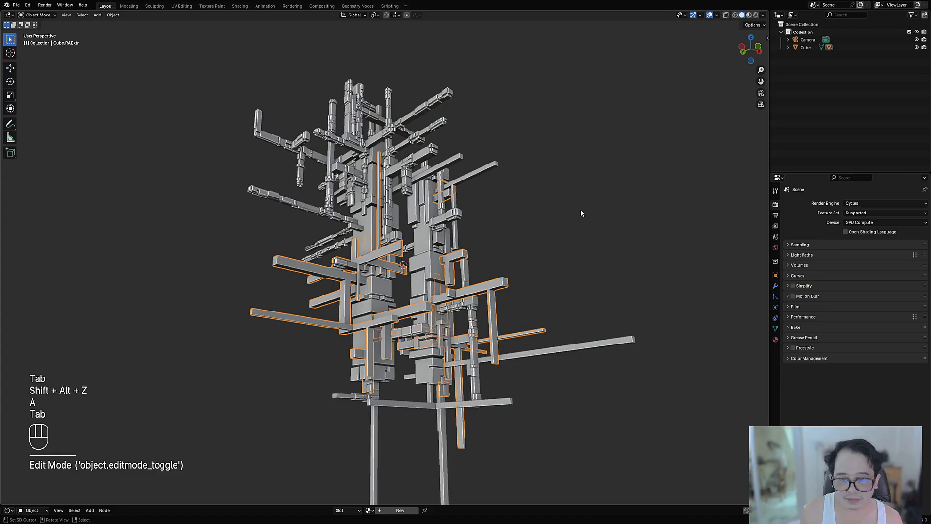
pyautogui.hotkey('shift', 'q')
pyautogui.click(581, 209)
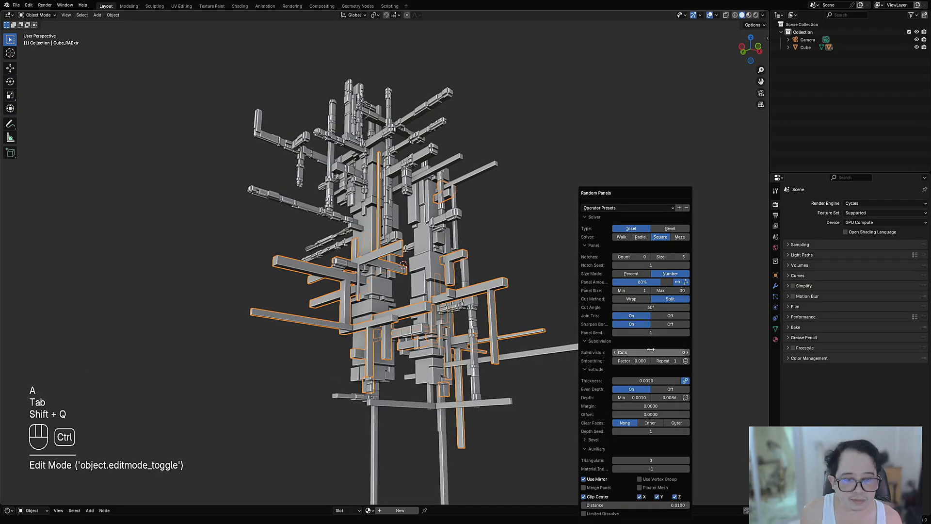
pyautogui.keyDown('ctrl'); pyautogui.scroll(-1, 653, 353); pyautogui.keyUp('ctrl')
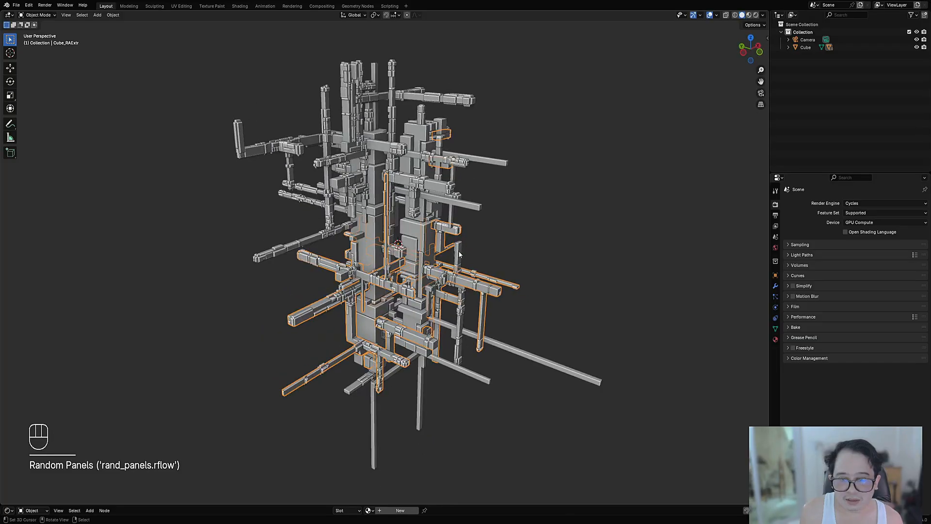
# Step: Layer a second Random Panels pass with 1 Subdivision Cut on the lower bars, raising the Panel Seed above 1
pyautogui.hotkey('shift', 'alt', 'z')
pyautogui.hotkey('shift', 'q')
pyautogui.click(557, 230)
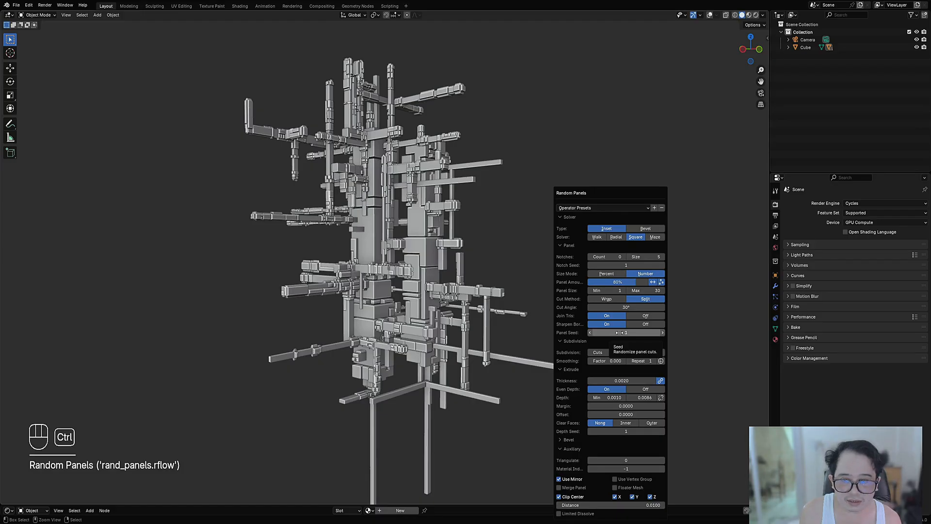
pyautogui.keyDown('ctrl'); pyautogui.scroll(1, 619, 333); pyautogui.keyUp('ctrl')
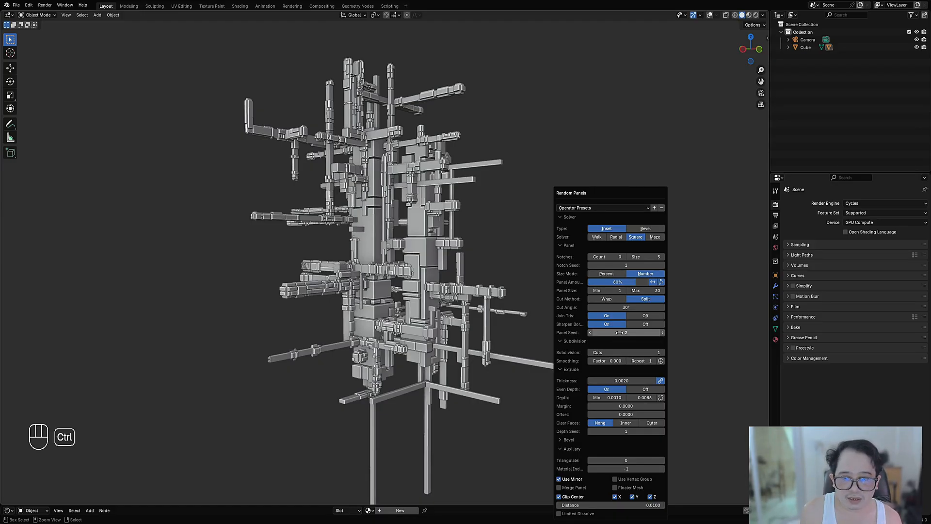
pyautogui.keyDown('ctrl'); pyautogui.scroll(1, 619, 333); pyautogui.keyUp('ctrl')
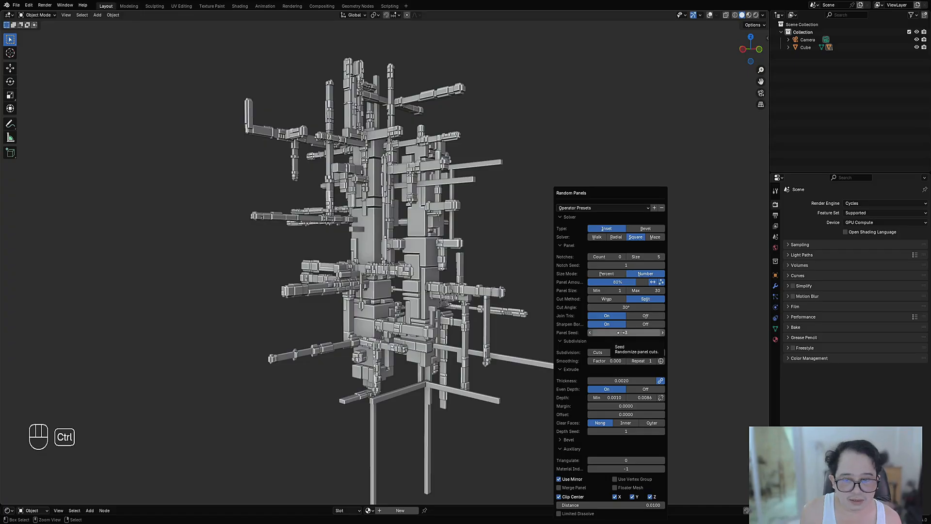
pyautogui.keyDown('ctrl'); pyautogui.scroll(1, 622, 333); pyautogui.keyUp('ctrl')
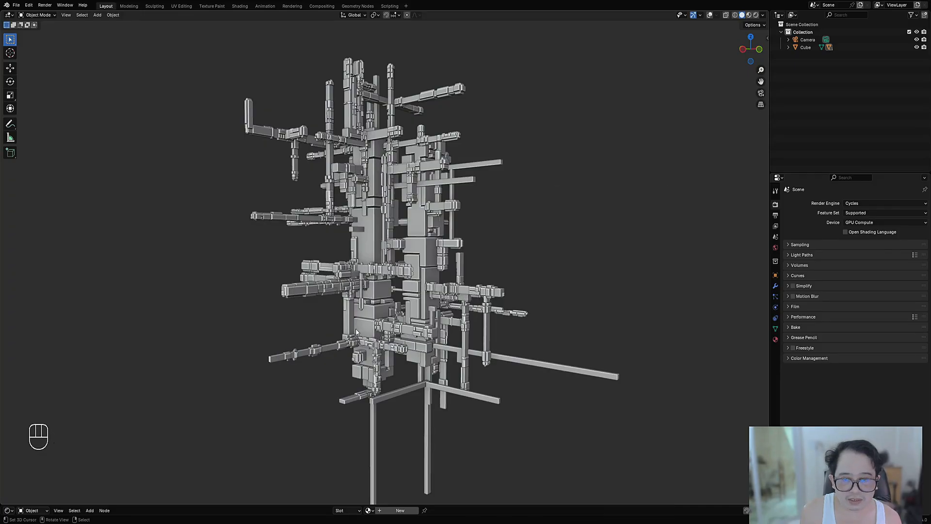
pyautogui.moveTo(402, 250); pyautogui.dragTo(339, 185, button='middle')
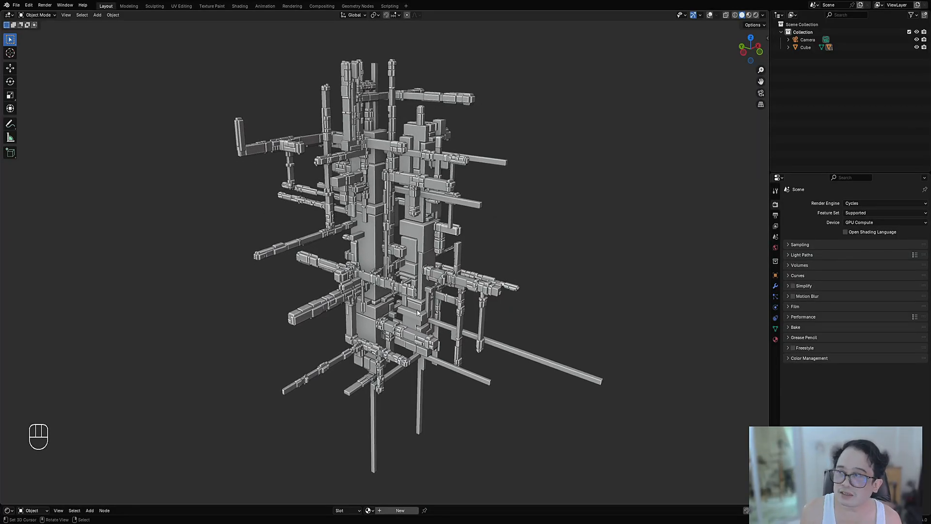
# Step: Select all faces of the remaining plain bars, Cube_RAExtr.002, and apply Random Panels to them
pyautogui.scroll(4, 418, 301)
pyautogui.scroll(-4, 401, 290)
pyautogui.moveTo(487, 275); pyautogui.dragTo(508, 339, button='middle')
pyautogui.press('Tab')
pyautogui.hotkey('shift', 'alt', 'z')
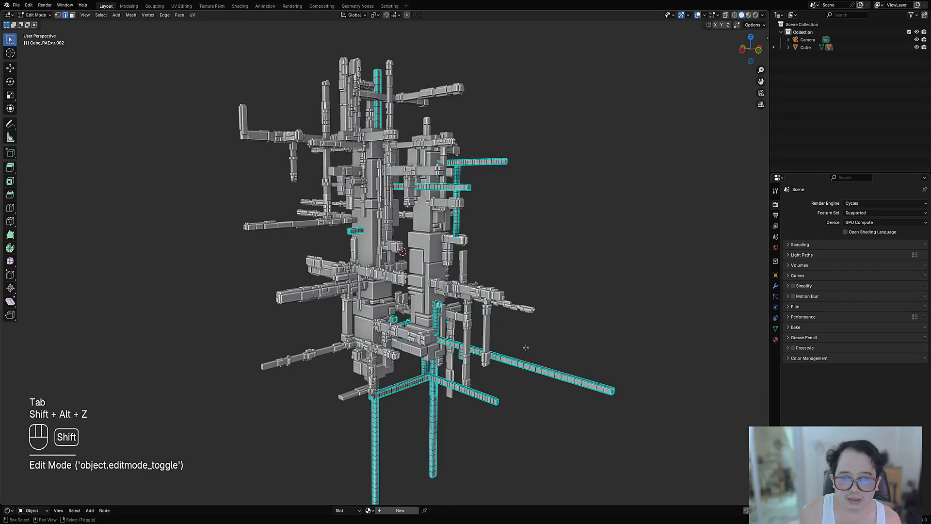
pyautogui.press('a')
pyautogui.press('Tab')
pyautogui.hotkey('shift', 'q')
pyautogui.click(555, 223)
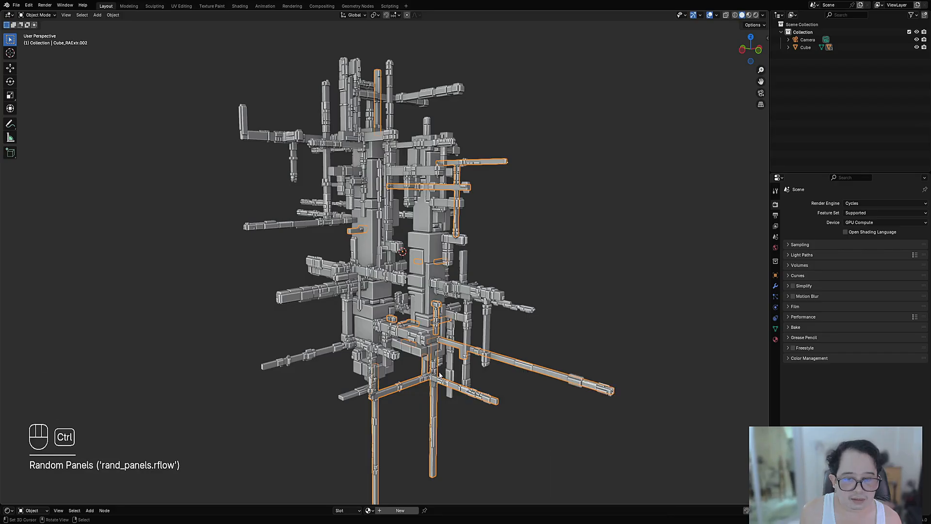
# Step: Add a second Random Panels pass with 1 Subdivision Cut to the last bars, then save the file
pyautogui.hotkey('shift', 'alt', 'z')
pyautogui.moveTo(588, 284); pyautogui.dragTo(552, 248, button='middle')
pyautogui.hotkey('shift', 'q')
pyautogui.click(554, 229)
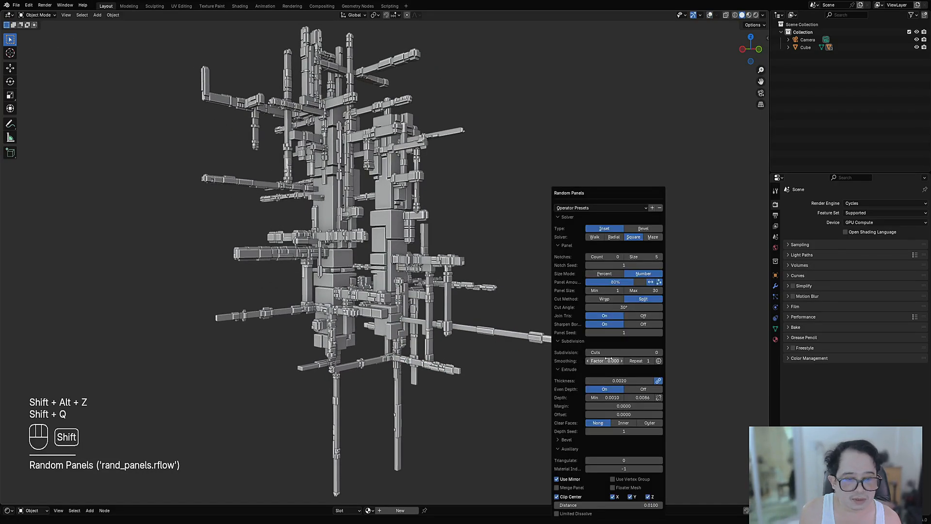
pyautogui.keyDown('ctrl'); pyautogui.scroll(1, 613, 351); pyautogui.keyUp('ctrl')
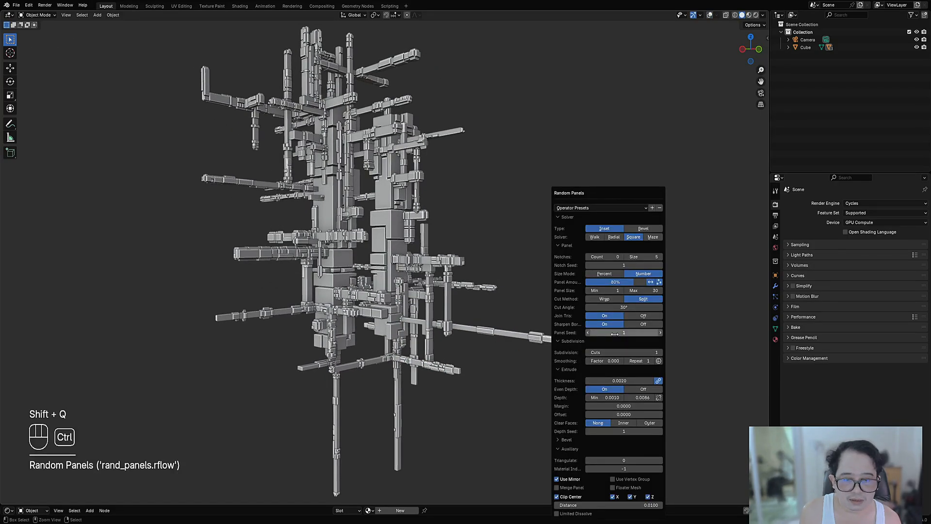
pyautogui.keyDown('ctrl'); pyautogui.scroll(1, 614, 334); pyautogui.keyUp('ctrl')
pyautogui.scroll(-1, 542, 227)
pyautogui.moveTo(543, 227); pyautogui.dragTo(467, 255, button='middle')
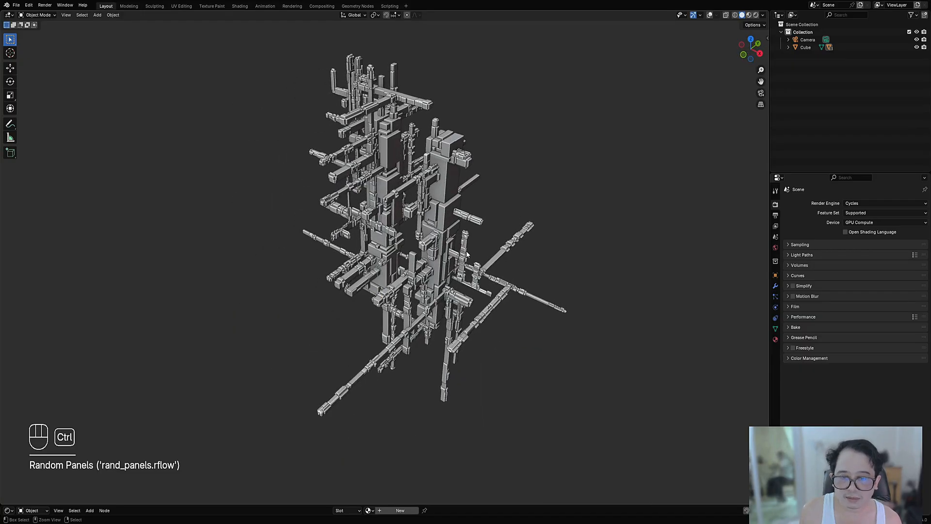
pyautogui.hotkey('ctrl', 's')
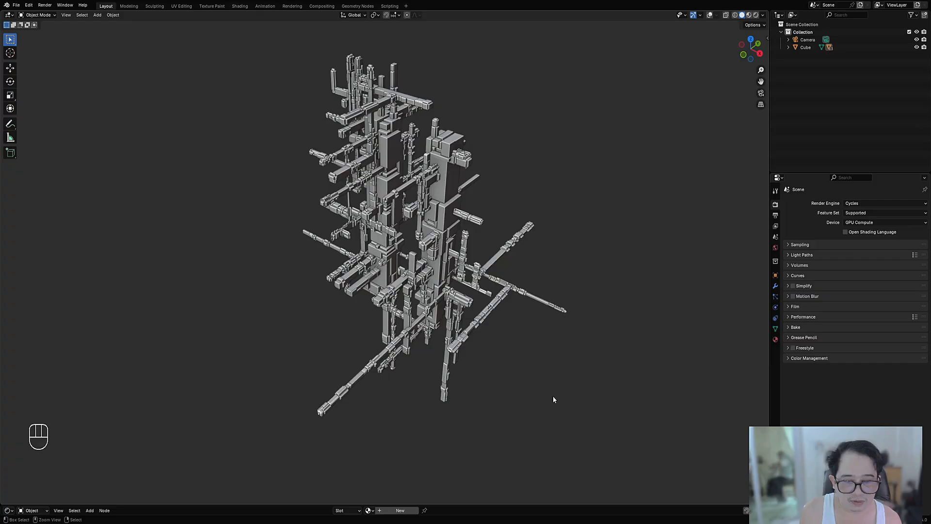
# Step: Enter Edit Mode on the mirrored columns' panel object Cube_RPanel and clear its face selection
pyautogui.moveTo(468, 339); pyautogui.dragTo(443, 267, button='middle')
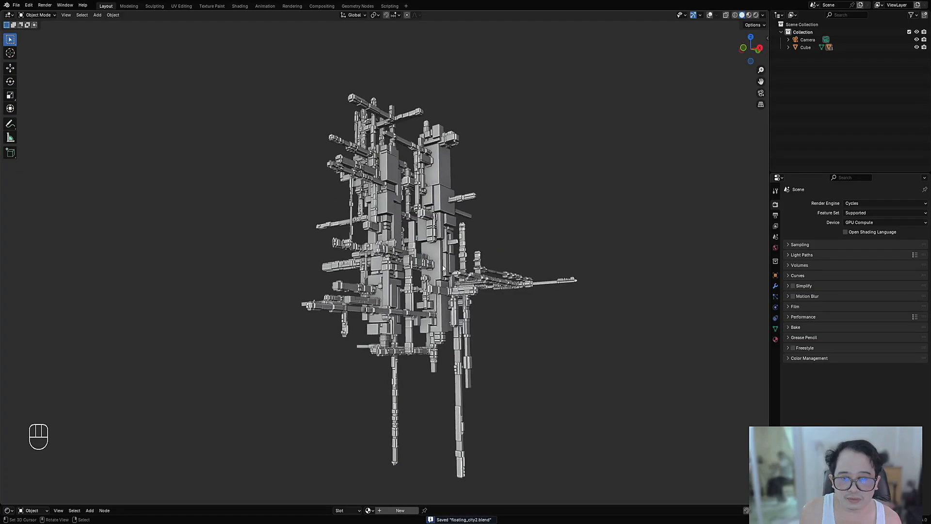
pyautogui.click(455, 189)
pyautogui.press('Tab')
pyautogui.hotkey('shift', 'alt', 'z')
pyautogui.moveTo(501, 196); pyautogui.dragTo(377, 238, button='middle')
pyautogui.hotkey('alt', 'a')
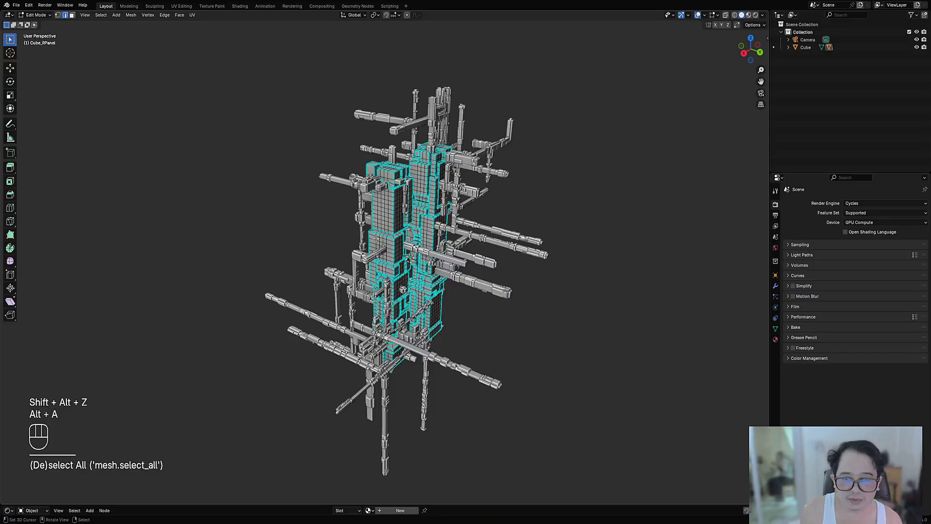
pyautogui.hotkey('shift', 'f')
pyautogui.hotkey('shift', 'f')
pyautogui.hotkey('alt', 'a')
# Step: Select the columns' large flat panel faces on their different sides with the planar Select Linked command
pyautogui.hotkey('shift', 'ctrl', 'alt', 'f')
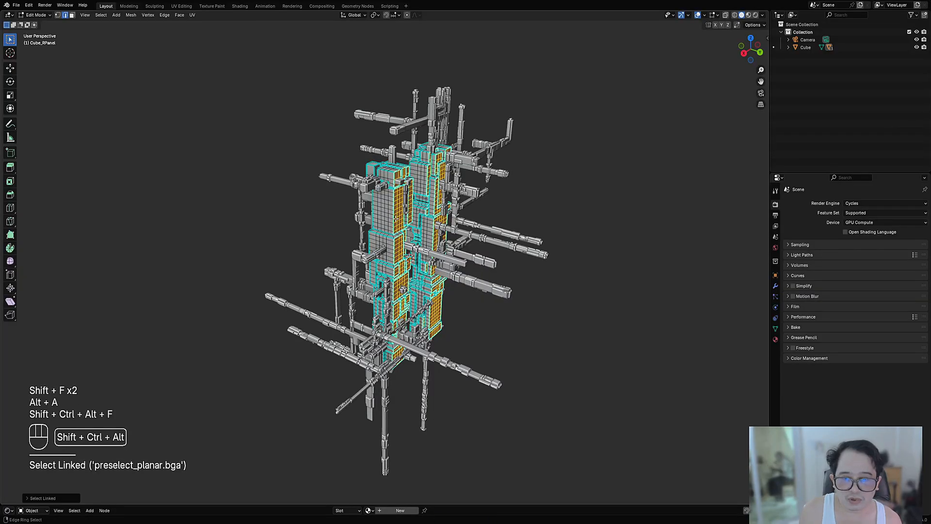
pyautogui.hotkey('shift', 'ctrl', 'alt', 'f')
pyautogui.moveTo(396, 218); pyautogui.dragTo(383, 243, button='middle')
pyautogui.hotkey('shift', 'ctrl', 'alt', 'f')
pyautogui.hotkey('shift', 'ctrl', 'alt', 'f')
pyautogui.hotkey('shift', 'ctrl', 'alt', 'f')
pyautogui.hotkey('shift', 'ctrl', 'alt', 'f')
pyautogui.hotkey('shift', 'ctrl', 'alt', 'f')
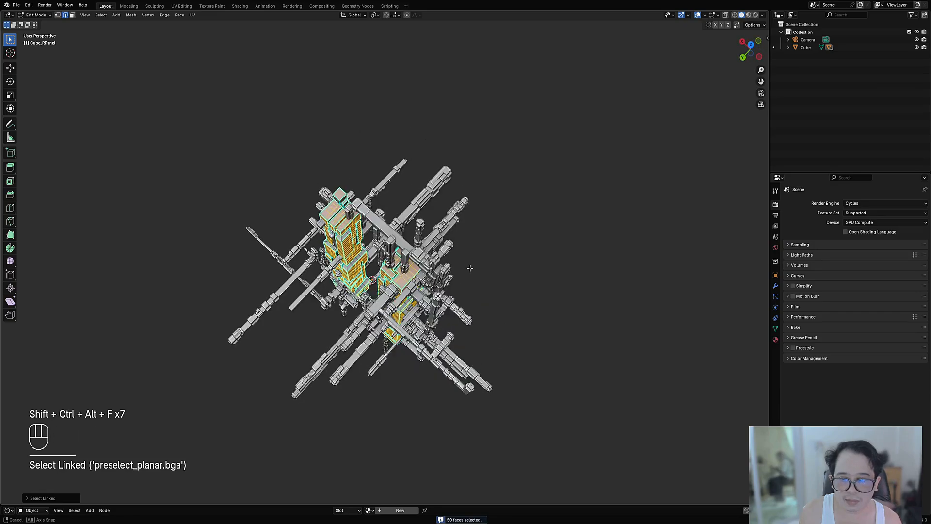
# Step: Apply Random Panels to the selected flat column faces with Panel Seed 5 and 1 Subdivision Cut
pyautogui.moveTo(470, 266); pyautogui.dragTo(548, 204, button='middle')
pyautogui.press('Tab')
pyautogui.scroll(1, 490, 205)
pyautogui.hotkey('shift', 'q')
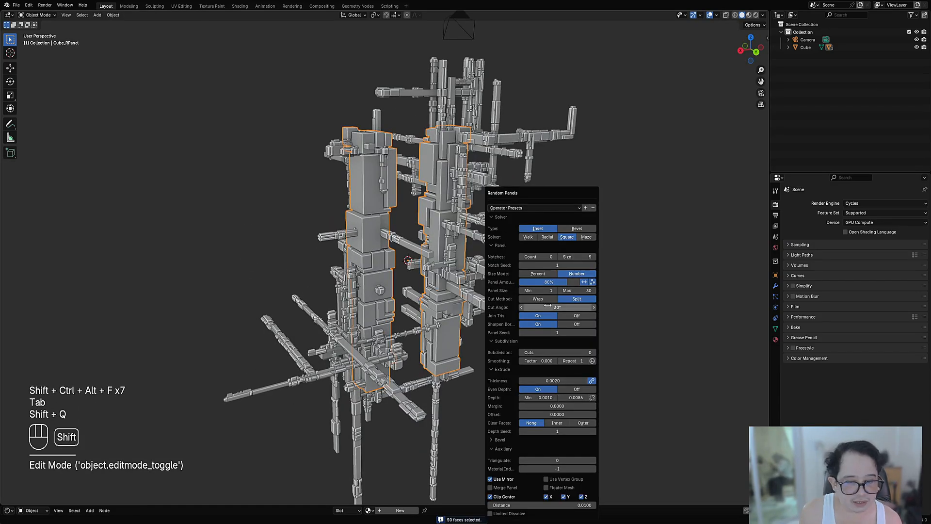
pyautogui.keyDown('ctrl'); pyautogui.scroll(1, 550, 331); pyautogui.keyUp('ctrl')
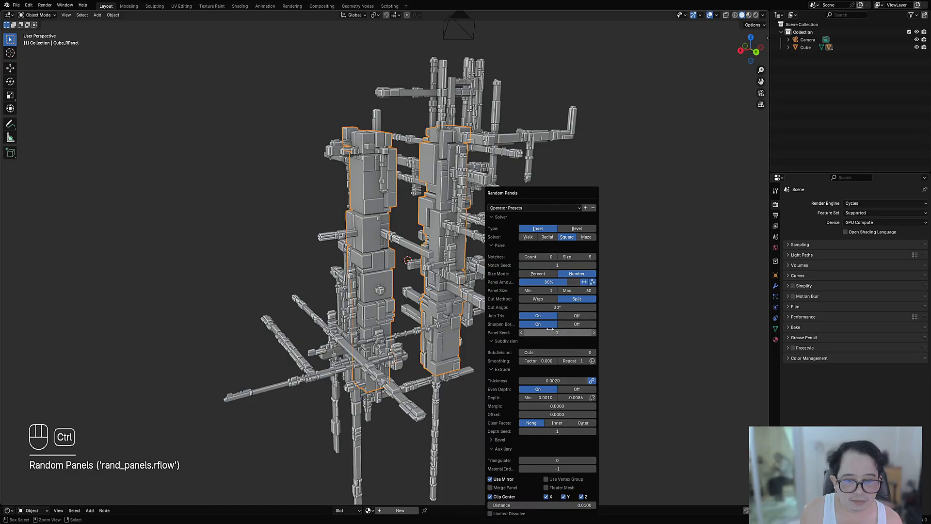
pyautogui.keyDown('ctrl'); pyautogui.scroll(1, 550, 331); pyautogui.keyUp('ctrl')
pyautogui.keyDown('ctrl'); pyautogui.scroll(2, 550, 332); pyautogui.keyUp('ctrl')
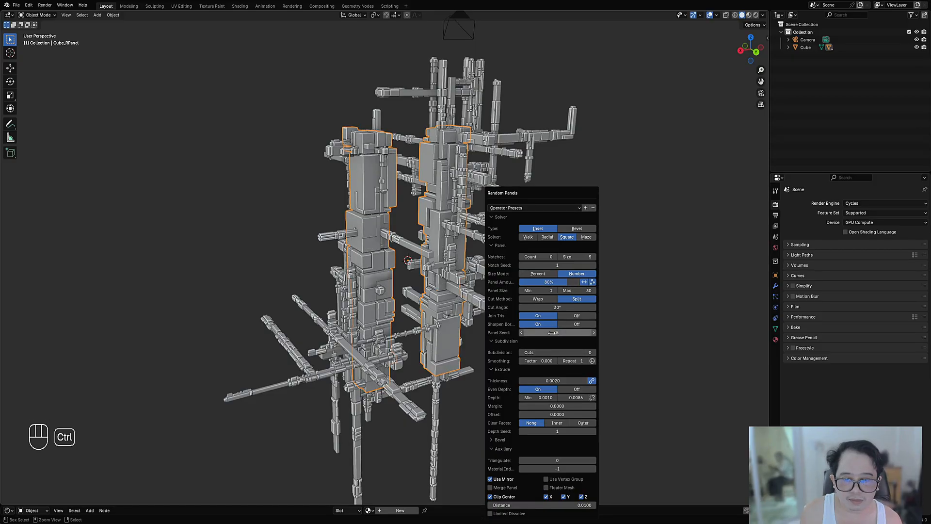
pyautogui.keyDown('ctrl'); pyautogui.scroll(1, 556, 352); pyautogui.keyUp('ctrl')
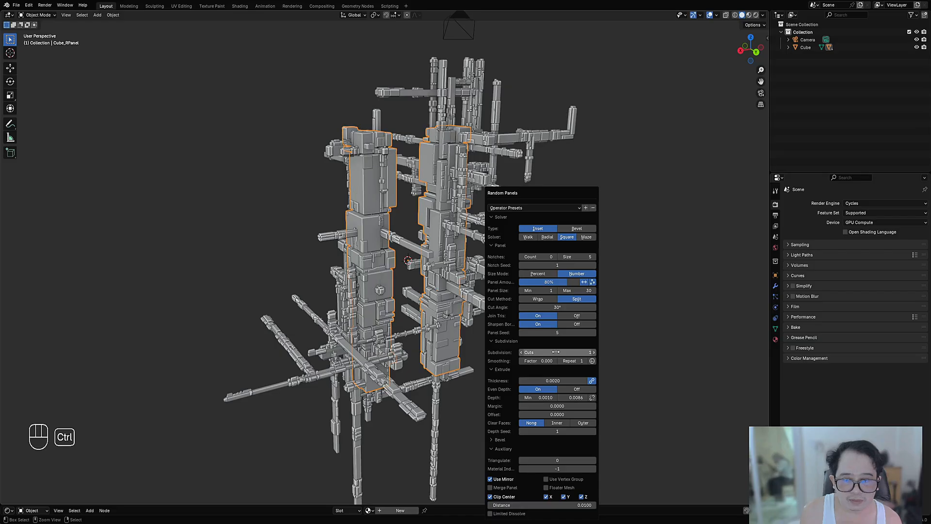
# Step: Run a further Random Panels pass on the columns with 1 Subdivision Cut and a different Panel Seed
pyautogui.moveTo(405, 224); pyautogui.dragTo(540, 220, button='middle')
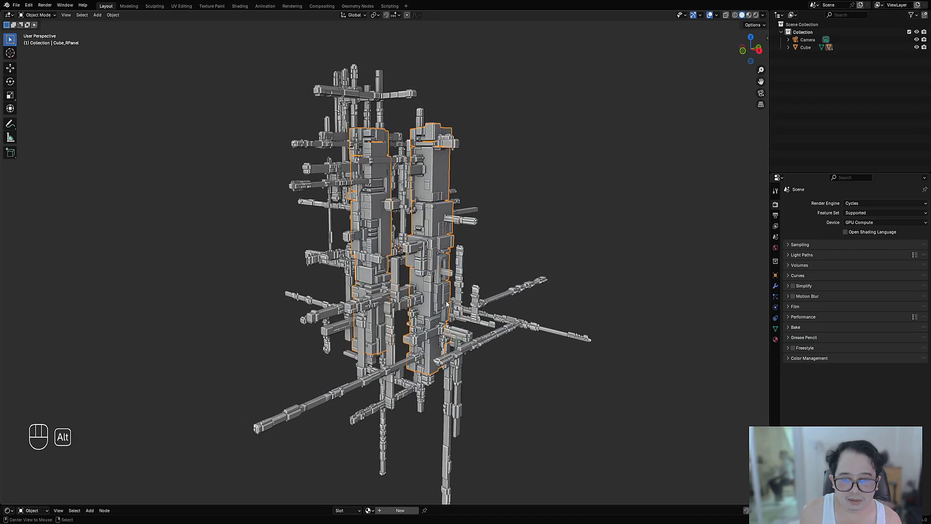
pyautogui.hotkey('shift', 'alt', 'z')
pyautogui.hotkey('shift', 'alt', 'z')
pyautogui.hotkey('shift', 'q')
pyautogui.click(557, 214)
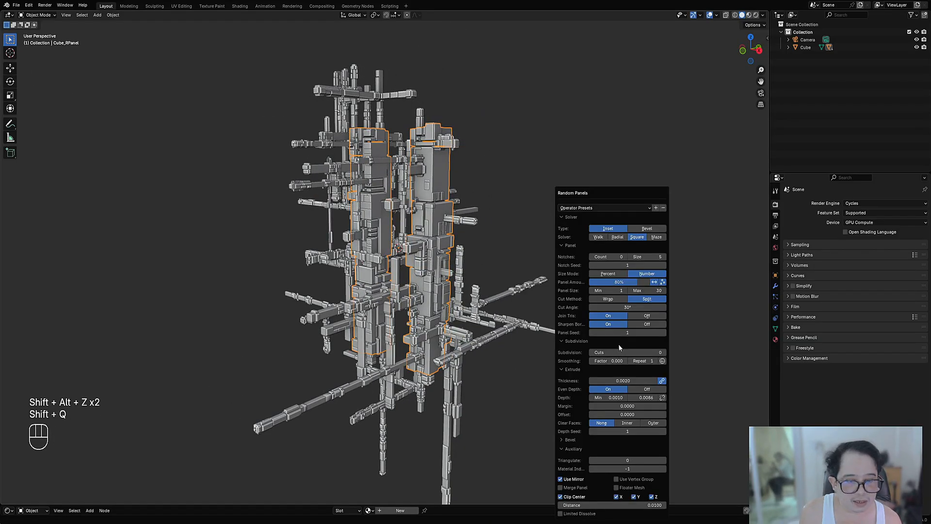
pyautogui.keyDown('ctrl'); pyautogui.scroll(1, 624, 334); pyautogui.keyUp('ctrl')
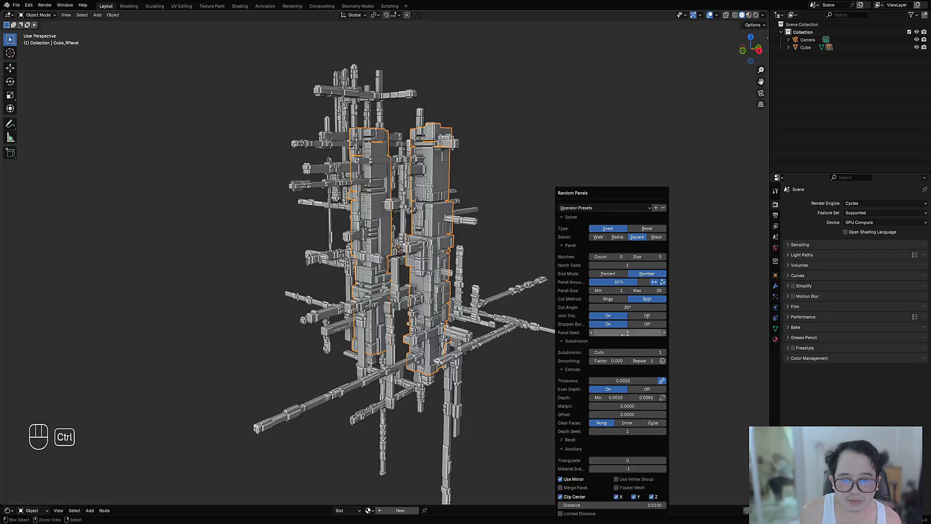
pyautogui.keyDown('ctrl'); pyautogui.scroll(1, 625, 334); pyautogui.keyUp('ctrl')
pyautogui.moveTo(357, 330); pyautogui.dragTo(491, 310, button='middle')
pyautogui.scroll(3, 521, 289)
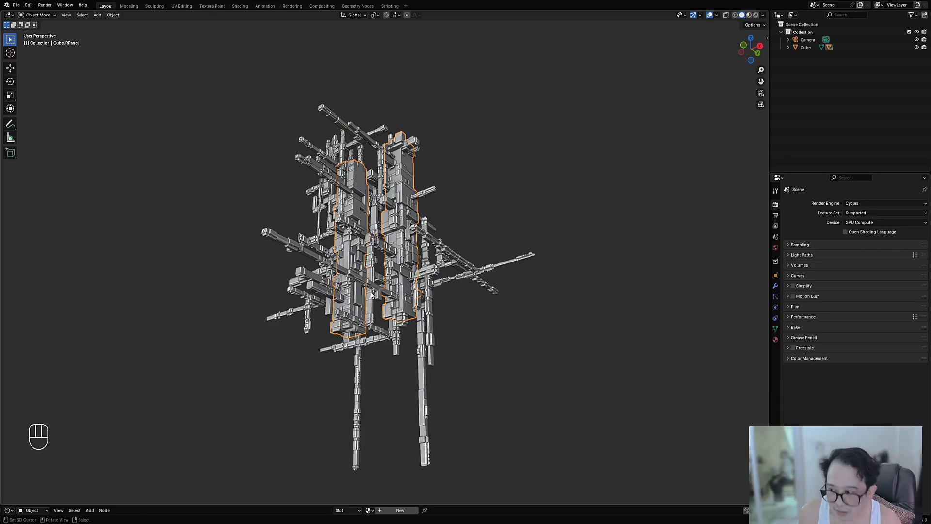
# Step: Select all faces of the bars Cube_RAExtr.002, hide the viewport overlays and save the file
pyautogui.moveTo(451, 285); pyautogui.dragTo(384, 221, button='middle')
pyautogui.click(351, 196)
pyautogui.press('Tab')
pyautogui.press('a')
pyautogui.press('Tab')
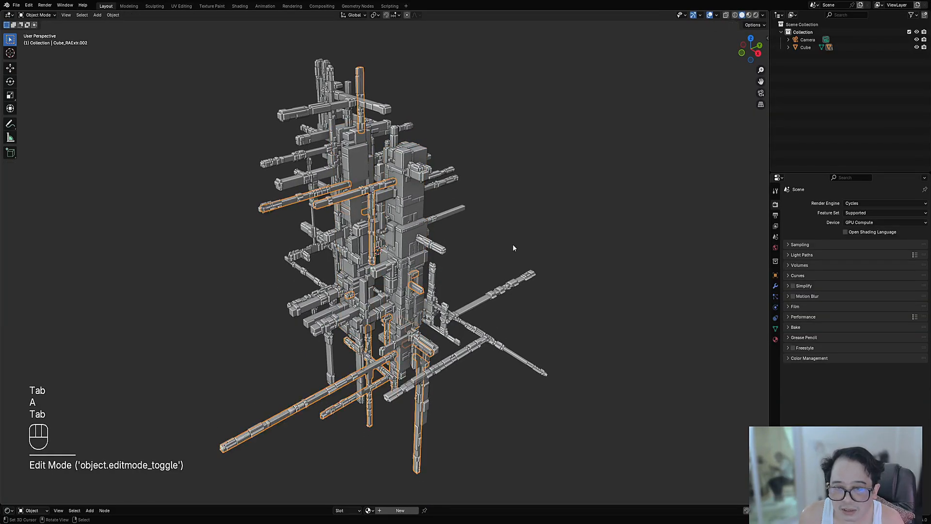
pyautogui.moveTo(513, 243); pyautogui.dragTo(517, 204, button='middle')
pyautogui.hotkey('shift', 'alt', 'z')
pyautogui.hotkey('ctrl', 's')
# Step: Apply Random Cells to the Cube_RAExtr.002 bars using the preset 'pool 100 indv depth' and 5 Subdivision Cuts
pyautogui.hotkey('shift', 'q')
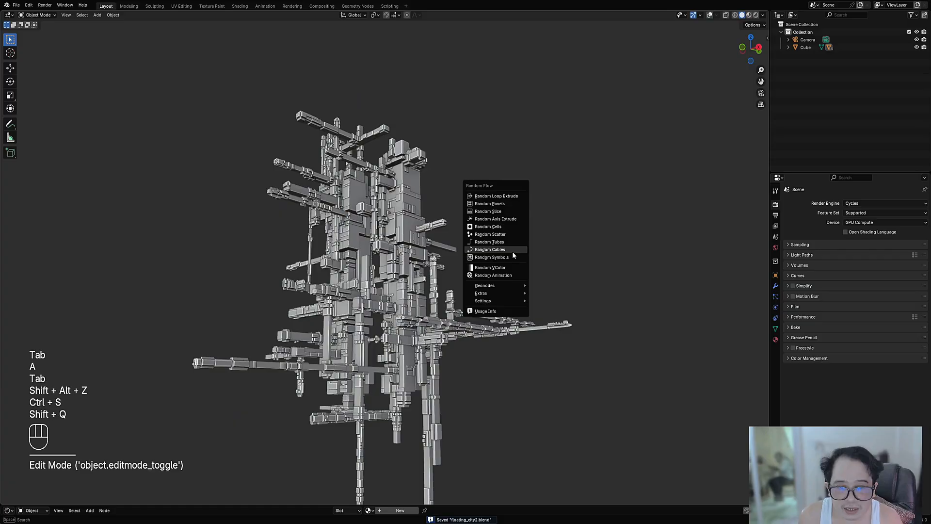
pyautogui.click(514, 226)
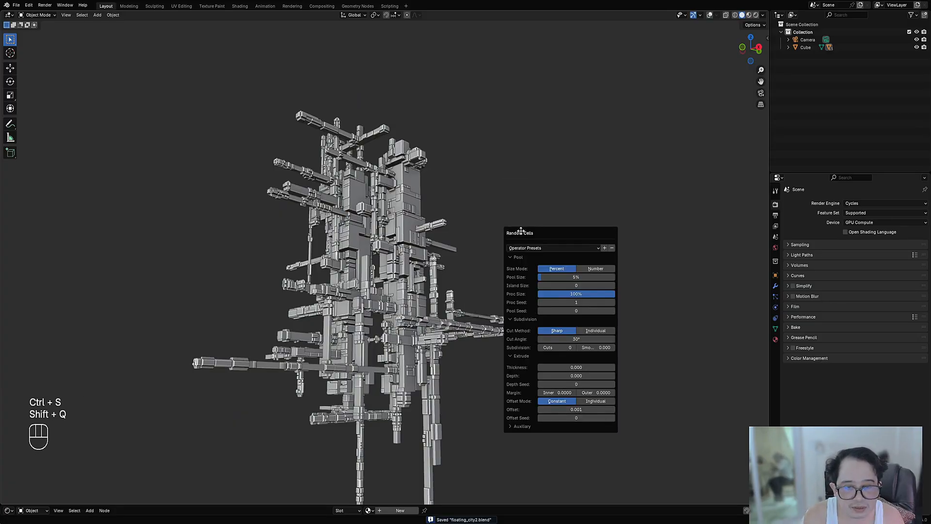
pyautogui.click(540, 249)
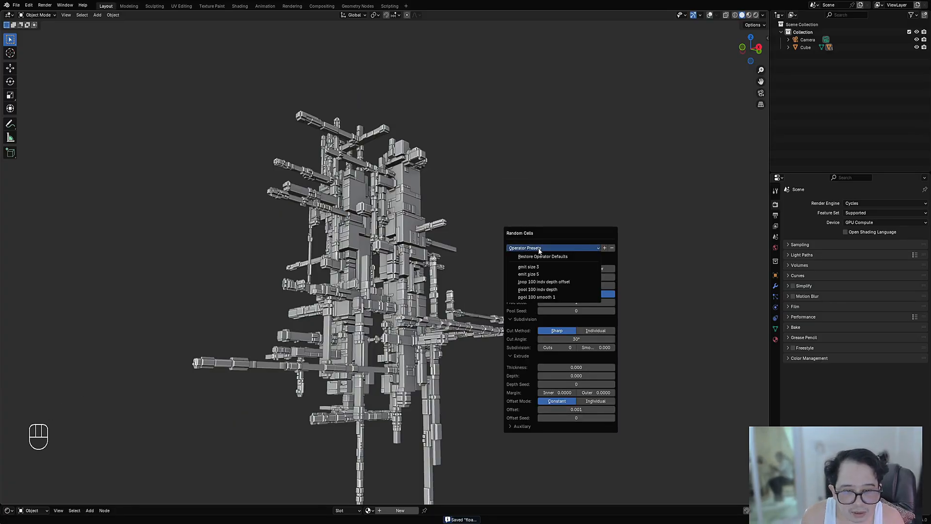
pyautogui.click(547, 290)
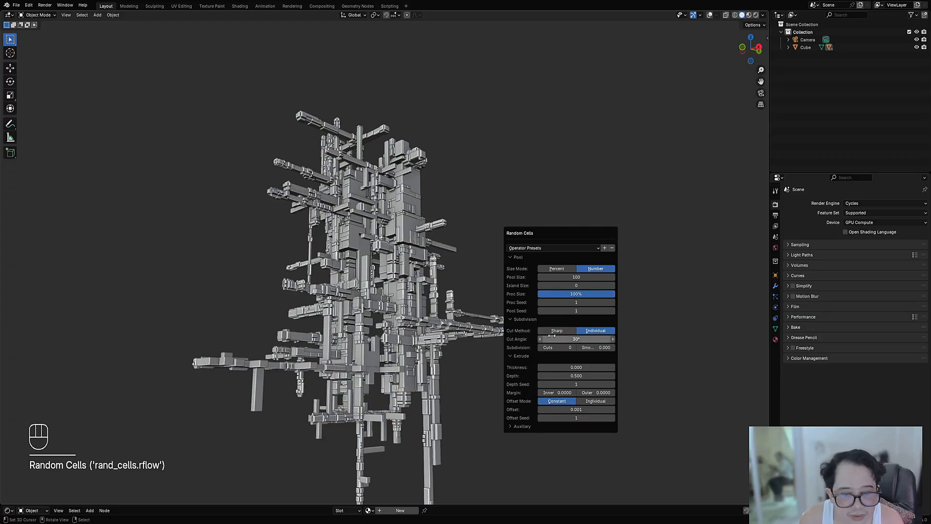
pyautogui.click(555, 249)
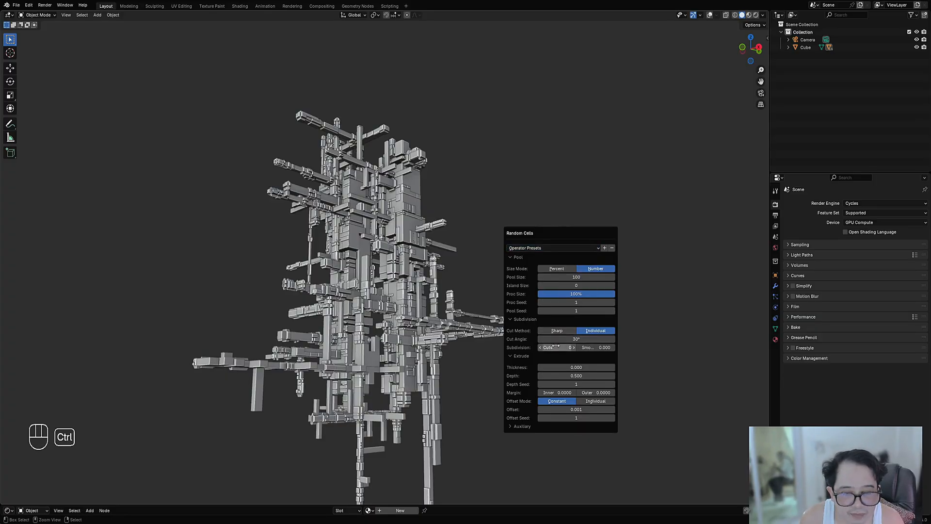
pyautogui.keyDown('ctrl'); pyautogui.scroll(2, 556, 346); pyautogui.keyUp('ctrl')
pyautogui.keyDown('ctrl'); pyautogui.scroll(2, 557, 346); pyautogui.keyUp('ctrl')
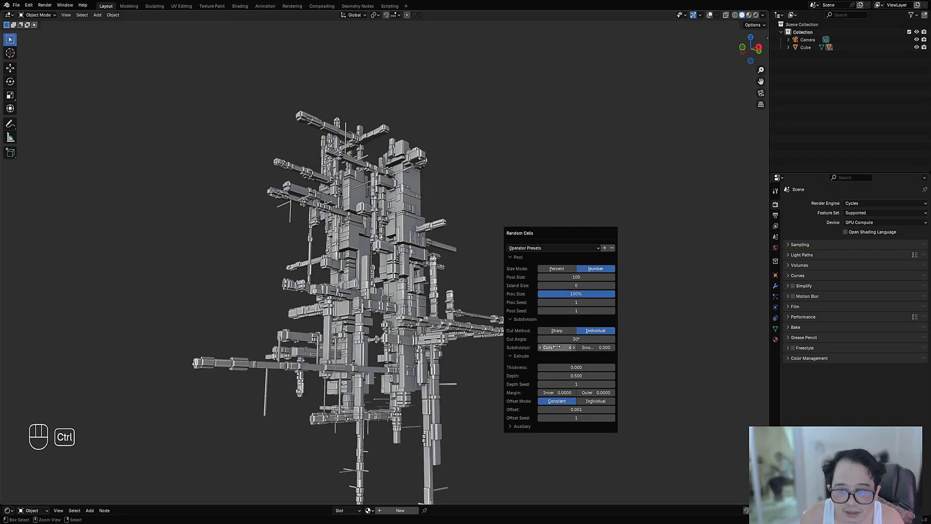
pyautogui.keyDown('ctrl'); pyautogui.scroll(1, 560, 347); pyautogui.keyUp('ctrl')
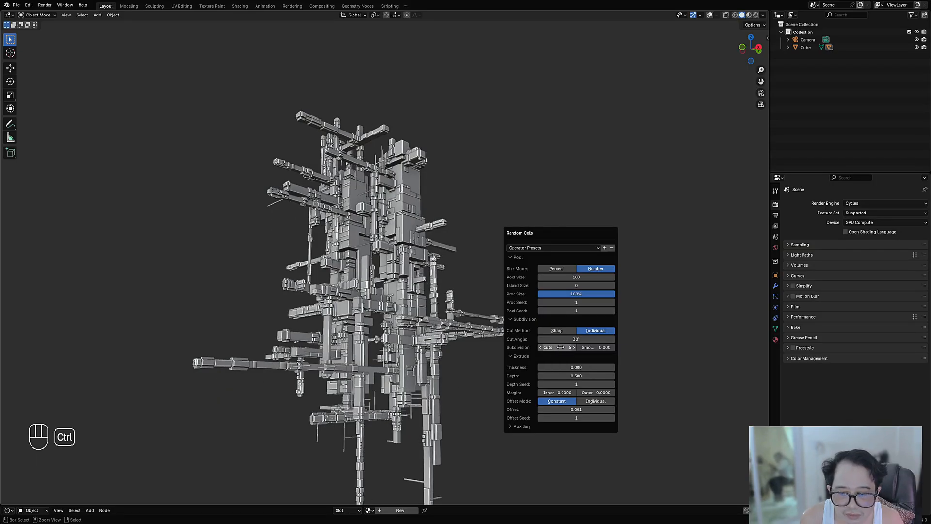
# Step: Reduce the Random Cells extrusion Depth on these bars to 0.204
pyautogui.keyDown('shift'); pyautogui.moveTo(475, 434); pyautogui.dragTo(455, 228, button='middle'); pyautogui.keyUp('shift')
pyautogui.scroll(2, 456, 230)
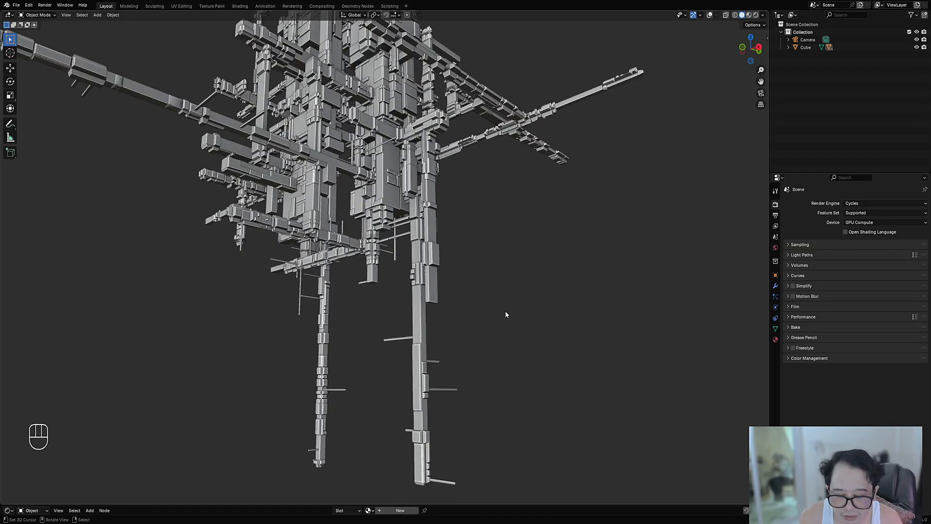
pyautogui.press('F9')
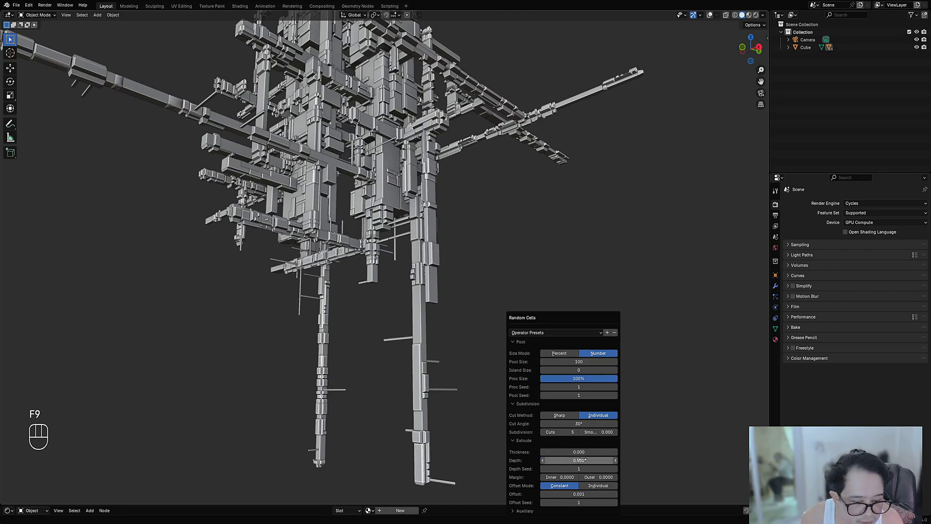
pyautogui.moveTo(579, 460); pyautogui.dragTo(573, 460)
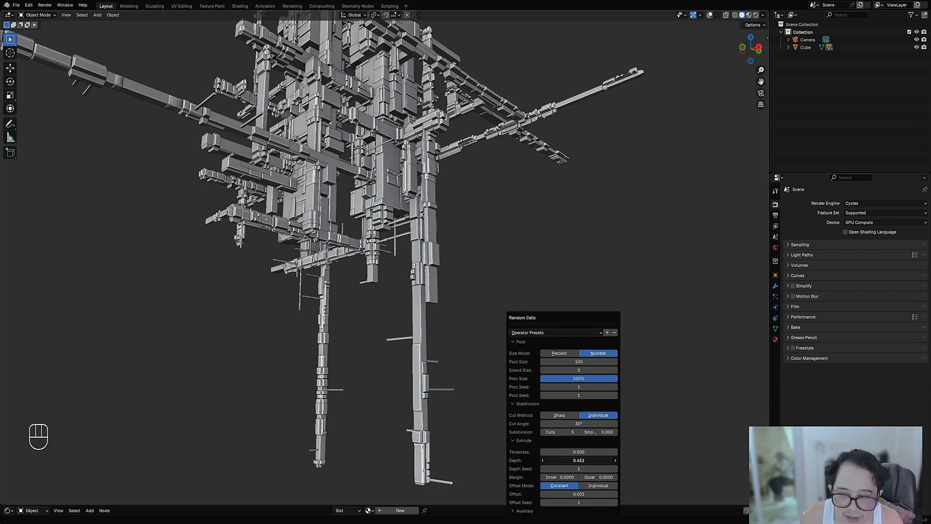
pyautogui.moveTo(573, 460); pyautogui.dragTo(525, 460)
pyautogui.click(569, 440)
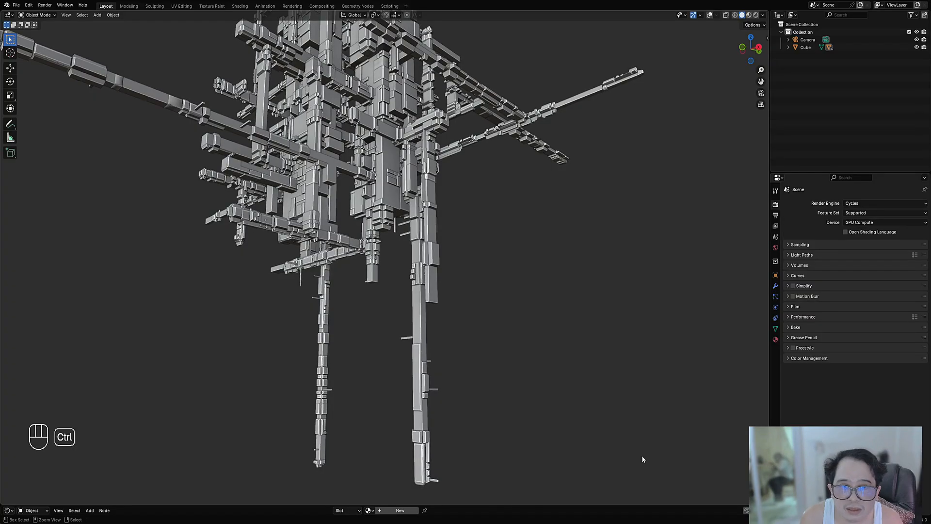
# Step: Clear the face selection of the bars Cube_RAExtr and apply Random Cells with added Subdivision Cuts to make thin protruding rods
pyautogui.scroll(-3, 450, 234)
pyautogui.moveTo(457, 240); pyautogui.dragTo(491, 267, button='middle')
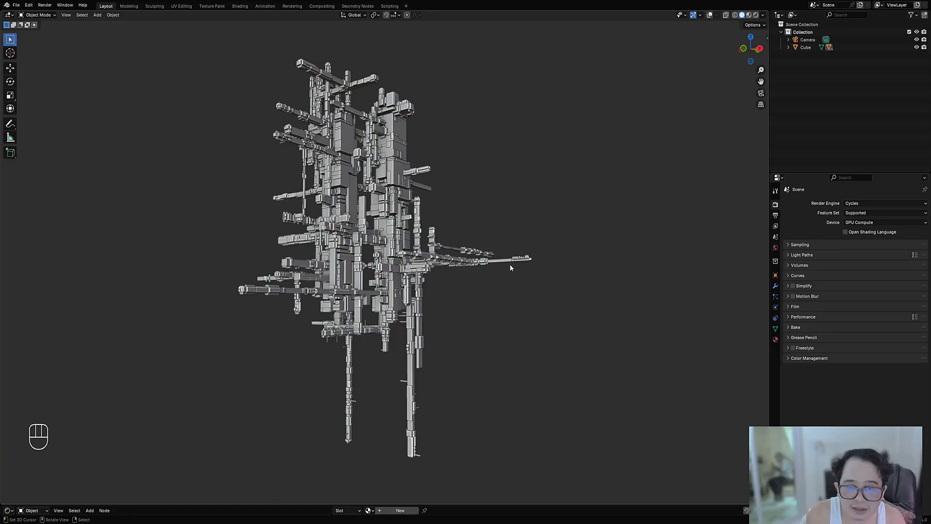
pyautogui.scroll(3, 511, 264)
pyautogui.click(573, 262)
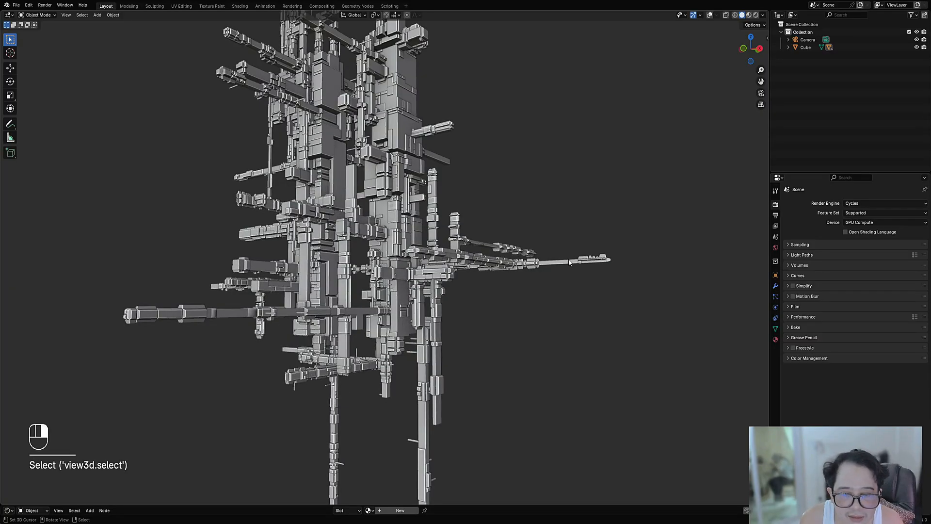
pyautogui.moveTo(554, 214); pyautogui.dragTo(539, 197, button='middle')
pyautogui.hotkey('shift', 'alt', 'z')
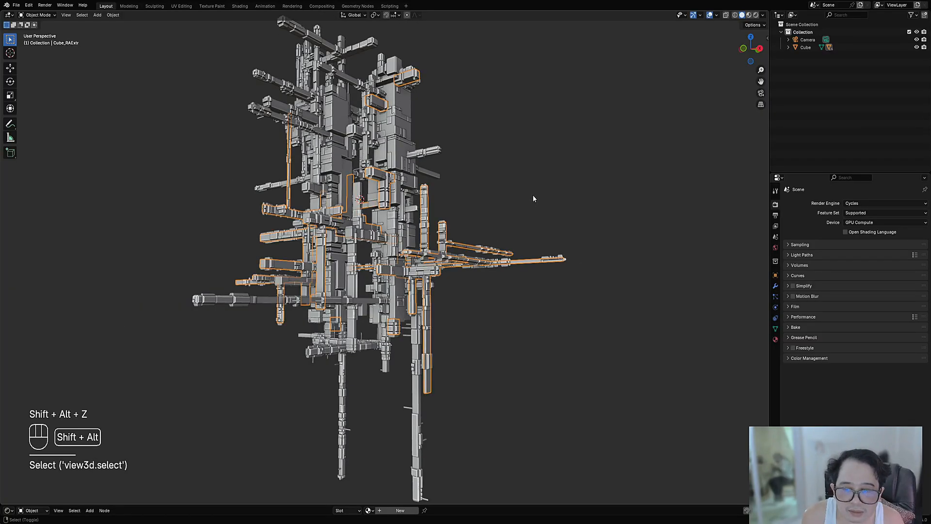
pyautogui.hotkey('shift', 'ctrl', 'alt', 'a')
pyautogui.click(578, 192)
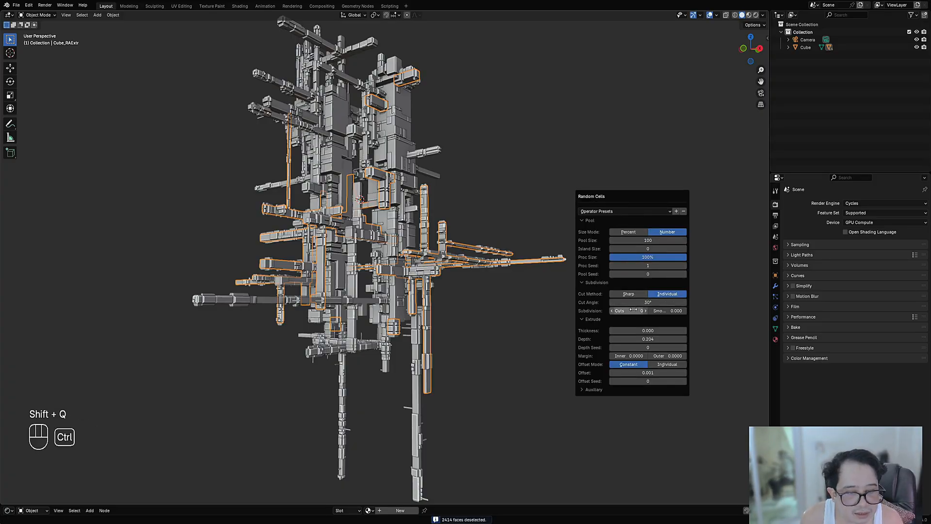
pyautogui.keyDown('ctrl'); pyautogui.scroll(3, 634, 310); pyautogui.keyUp('ctrl')
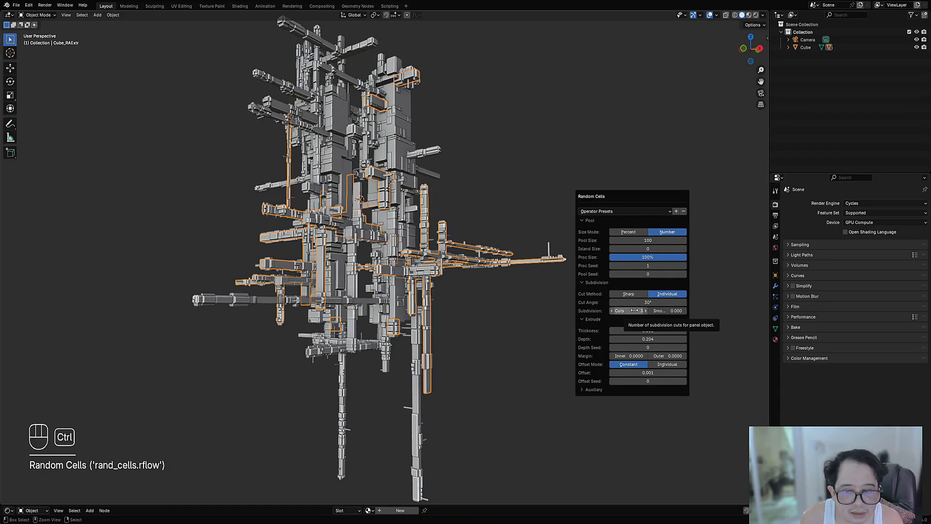
pyautogui.keyDown('ctrl'); pyautogui.scroll(1, 634, 310); pyautogui.keyUp('ctrl')
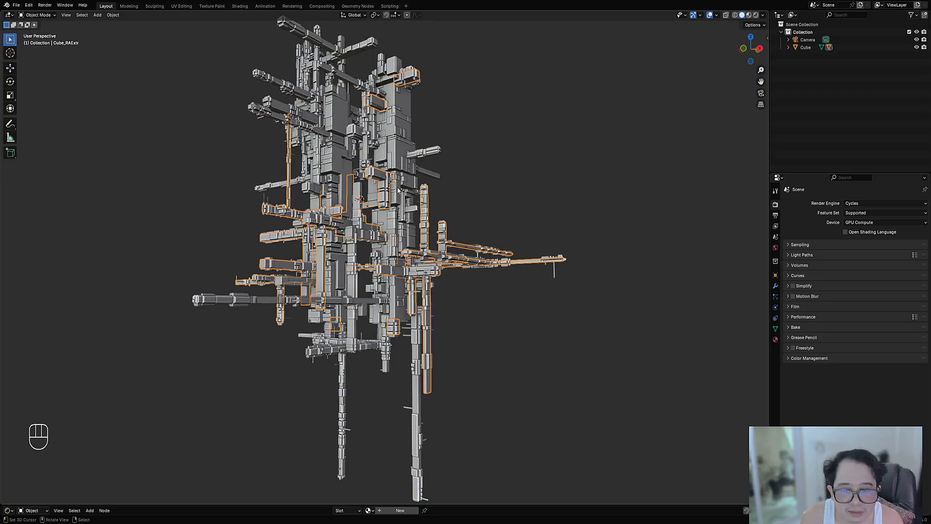
# Step: Clear the face selection of the bars Cube_RAExtr.001 and apply Random Cells with added Subdivision Cuts
pyautogui.hotkey('shift', 'alt', 'z')
pyautogui.hotkey('shift', 'alt', 'z')
pyautogui.keyDown('alt'); pyautogui.keyDown('shift'); pyautogui.click(434, 179); pyautogui.keyUp('shift'); pyautogui.keyUp('alt')
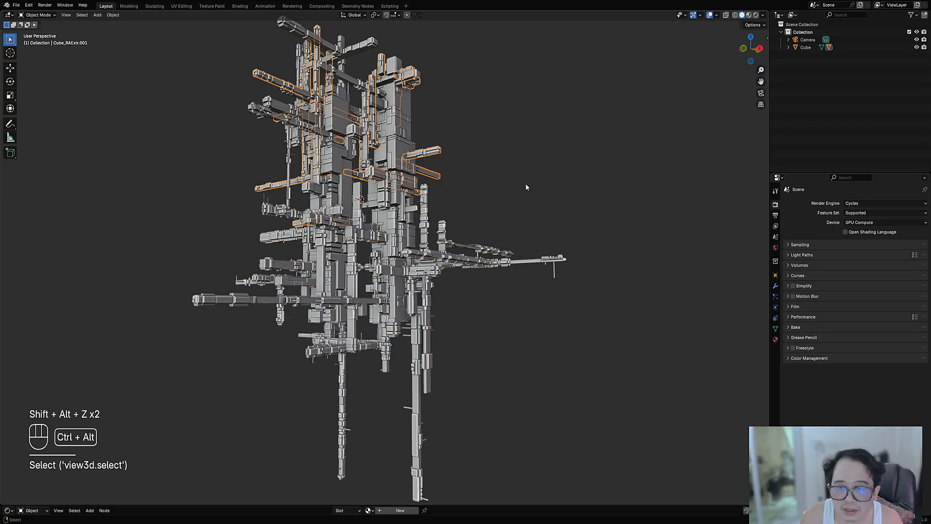
pyautogui.hotkey('shift', 'ctrl', 'alt', 'a')
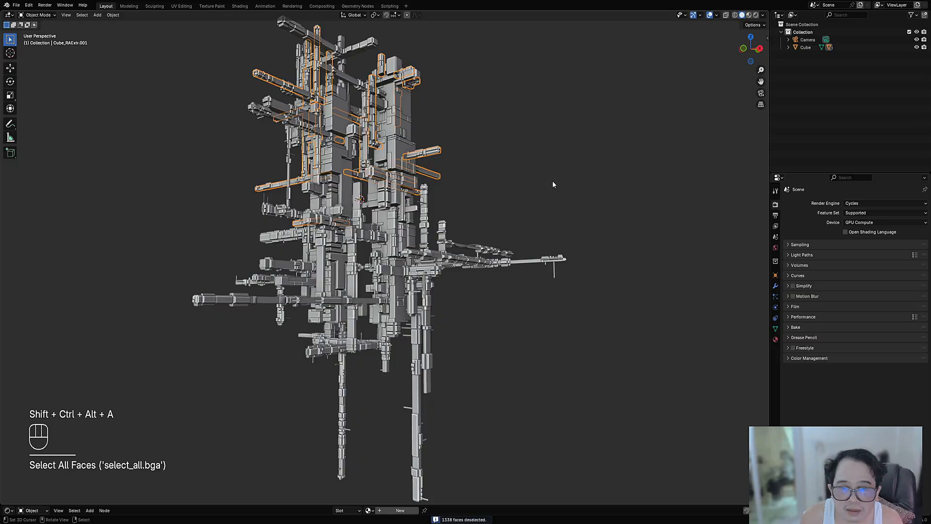
pyautogui.hotkey('shift', 'q')
pyautogui.click(552, 207)
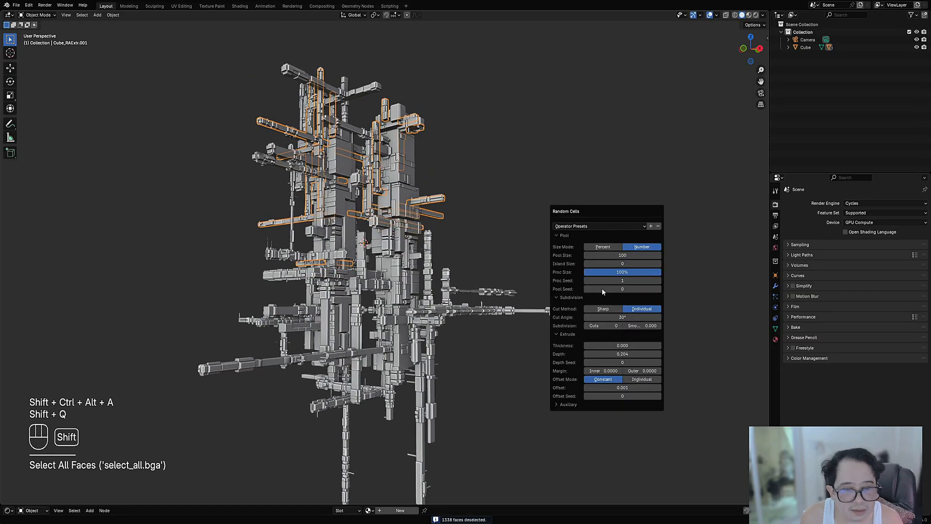
pyautogui.keyDown('ctrl'); pyautogui.scroll(1, 612, 326); pyautogui.keyUp('ctrl')
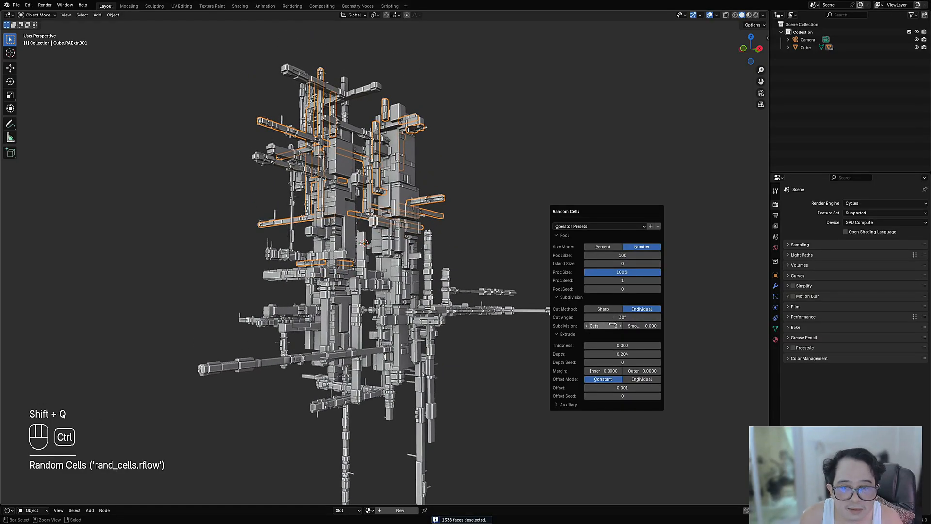
# Step: Enter Edit Mode on the bars Cube_RAExtr.001, clear their selection and switch to face selection
pyautogui.moveTo(575, 223); pyautogui.dragTo(478, 254, button='middle')
pyautogui.rightClick(424, 245)
pyautogui.press('Tab')
pyautogui.scroll(3, 424, 243)
pyautogui.press('Tab')
pyautogui.rightClick(425, 219)
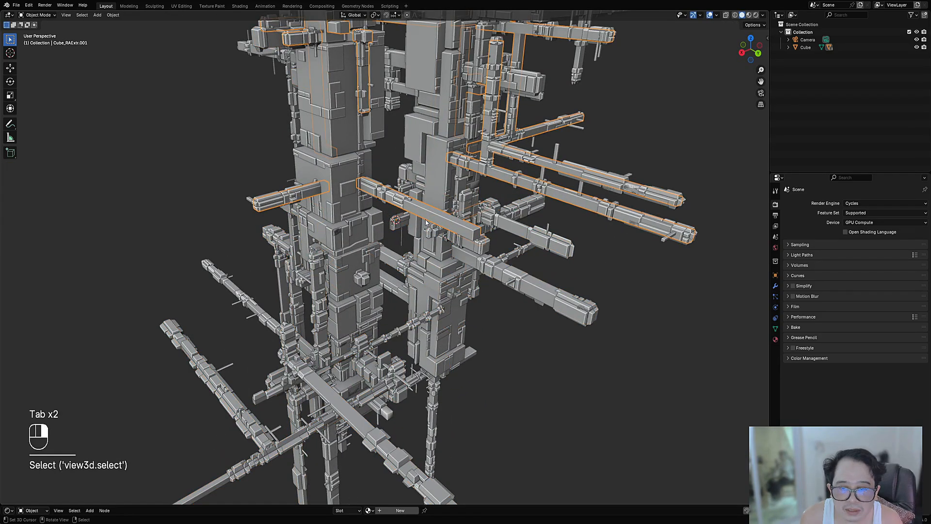
pyautogui.press('Tab')
pyautogui.hotkey('alt', 'a')
pyautogui.press('3')
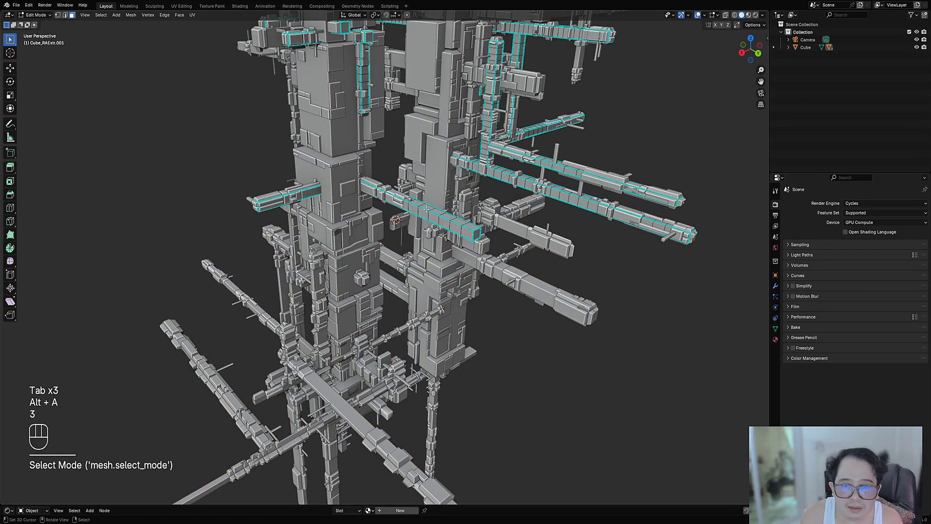
# Step: Select the plain face loops on the central horizontal bar of Cube_RAExtr.001 and apply Random Panels to them from Object Mode
pyautogui.keyDown('alt'); pyautogui.keyDown('shift'); pyautogui.click(433, 216); pyautogui.keyUp('shift'); pyautogui.keyUp('alt')
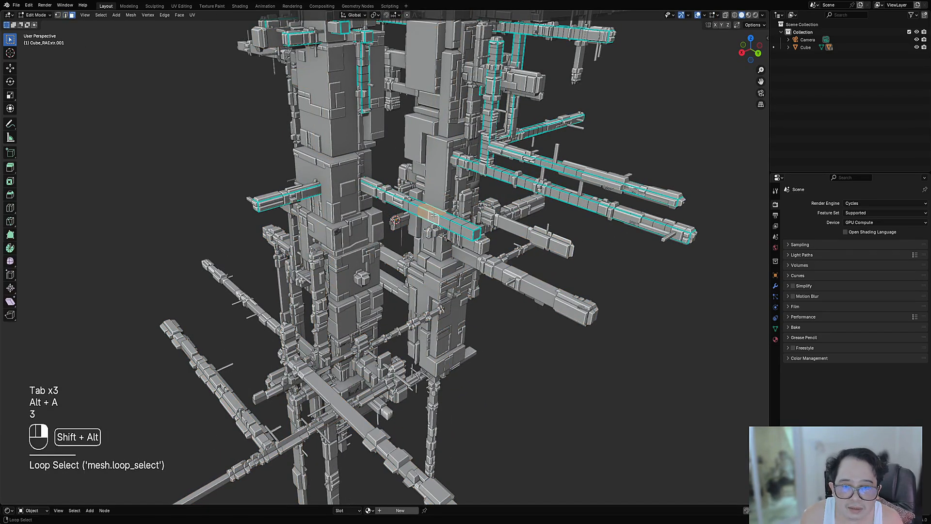
pyautogui.keyDown('alt'); pyautogui.keyDown('shift'); pyautogui.rightClick(470, 232); pyautogui.keyUp('shift'); pyautogui.keyUp('alt')
pyautogui.keyDown('shift'); pyautogui.rightClick(476, 234); pyautogui.keyUp('shift')
pyautogui.scroll(-3, 570, 182)
pyautogui.press('Tab')
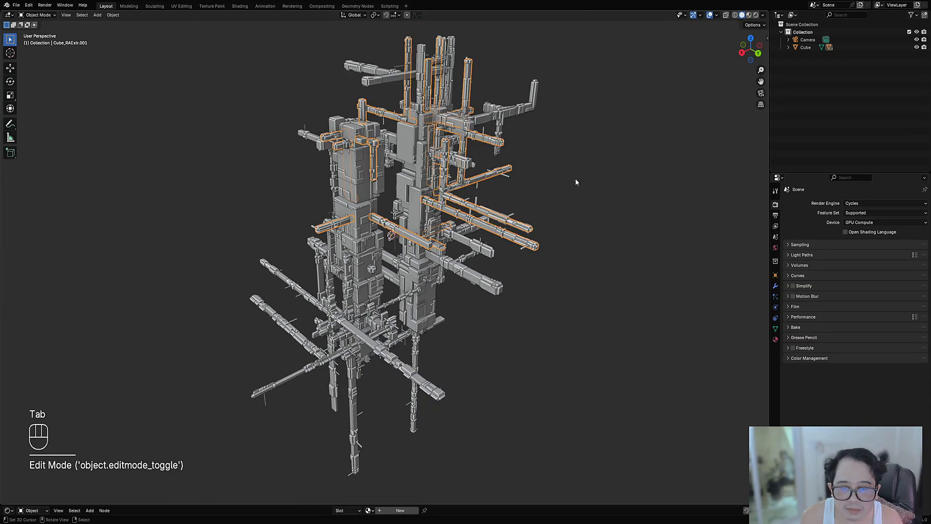
pyautogui.hotkey('shift', 'q')
pyautogui.click(566, 156)
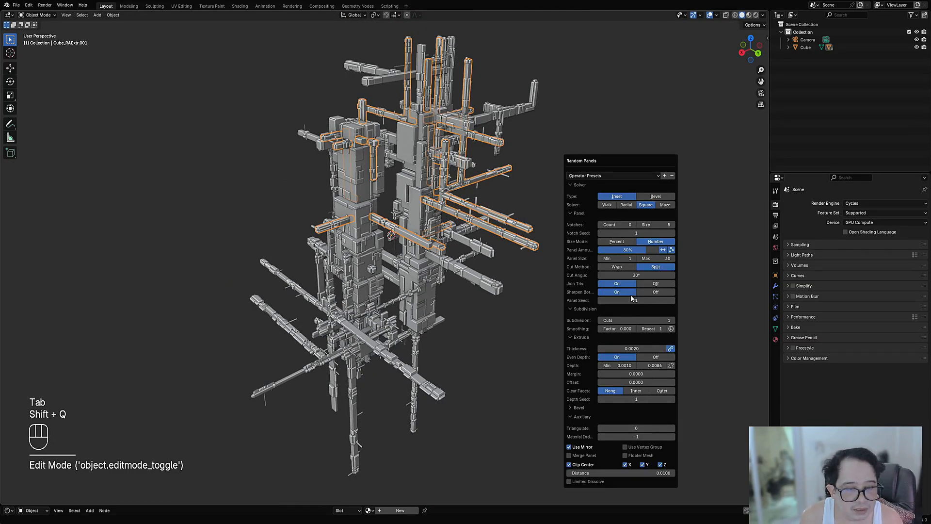
pyautogui.keyDown('ctrl'); pyautogui.scroll(1, 640, 319); pyautogui.keyUp('ctrl')
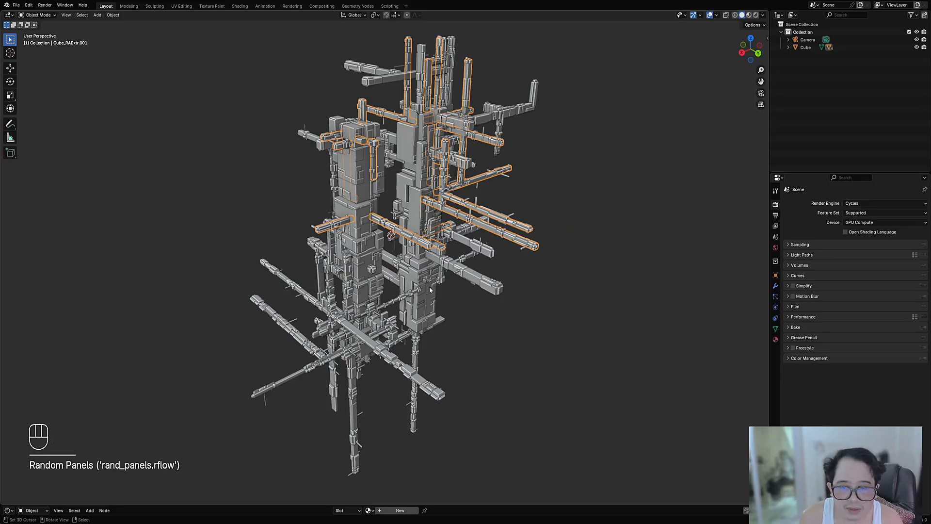
# Step: Clear the object selection, select the mirrored Cube columns and save the file floating_city2.blend
pyautogui.moveTo(429, 286); pyautogui.dragTo(398, 241, button='middle')
pyautogui.hotkey('alt', 'a')
pyautogui.moveTo(461, 219); pyautogui.dragTo(418, 167, button='middle')
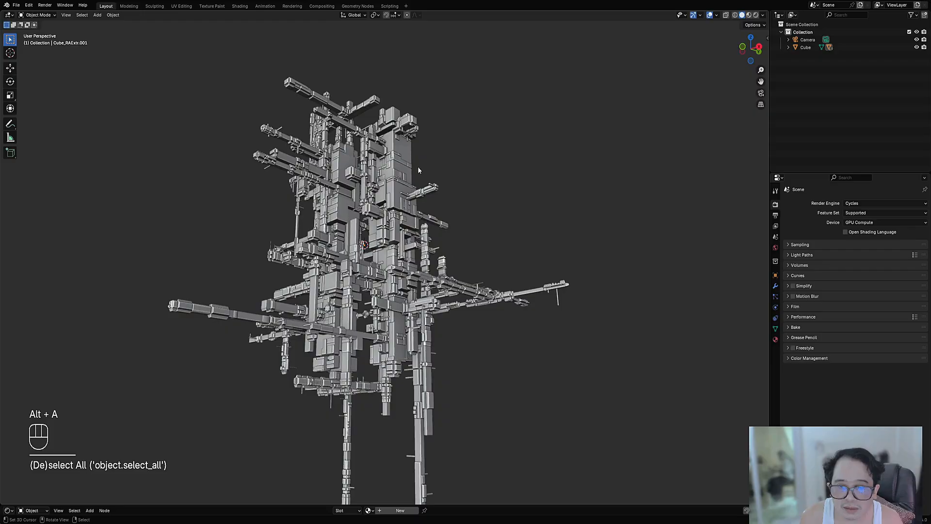
pyautogui.keyDown('alt'); pyautogui.click(406, 162); pyautogui.keyUp('alt')
pyautogui.click(404, 180)
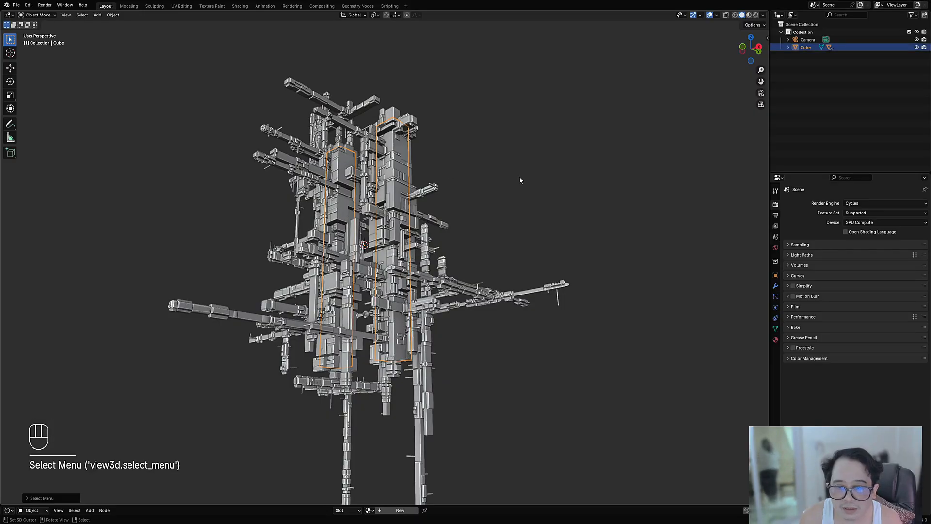
pyautogui.scroll(-3, 518, 194)
pyautogui.scroll(4, 502, 187)
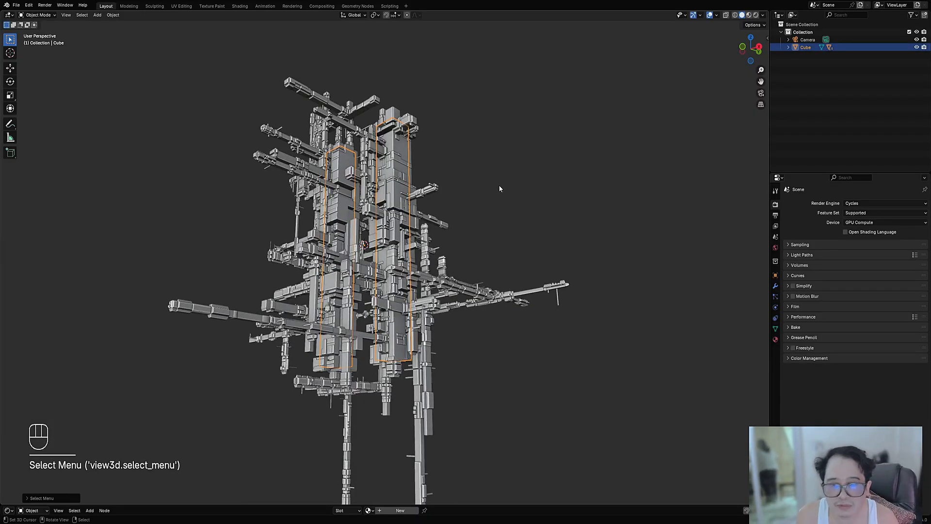
pyautogui.hotkey('ctrl', 's')
# Step: Select the column panels Cube_RPanel with the overlays hidden, enter Edit Mode with overlays shown and clear the face selection
pyautogui.hotkey('shift', 'alt', 'z')
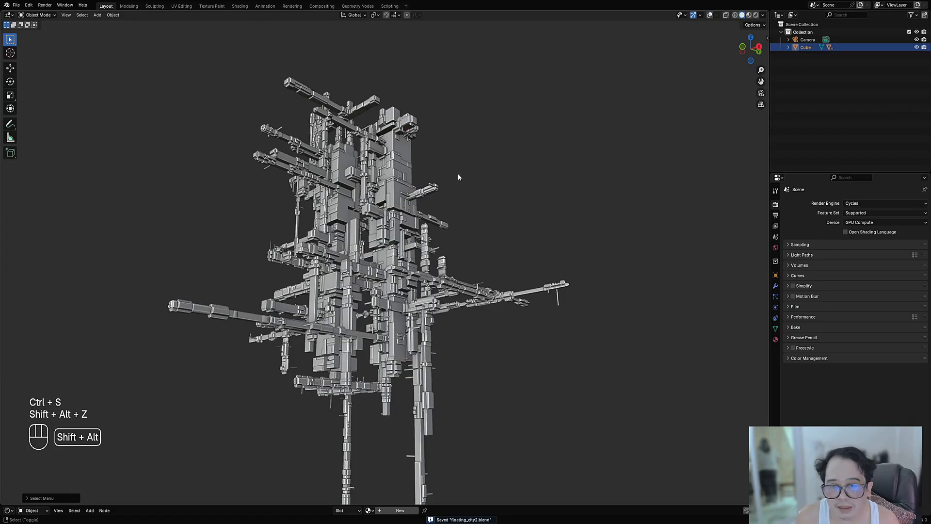
pyautogui.click(409, 146)
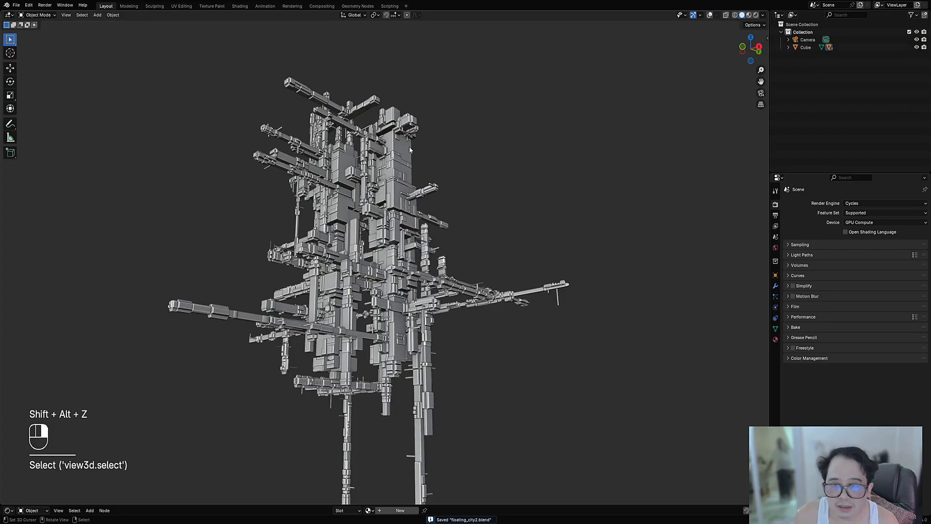
pyautogui.press('Tab')
pyautogui.hotkey('shift', 'alt', 'z')
pyautogui.moveTo(468, 142); pyautogui.dragTo(479, 167, button='middle')
pyautogui.hotkey('alt', 'a')
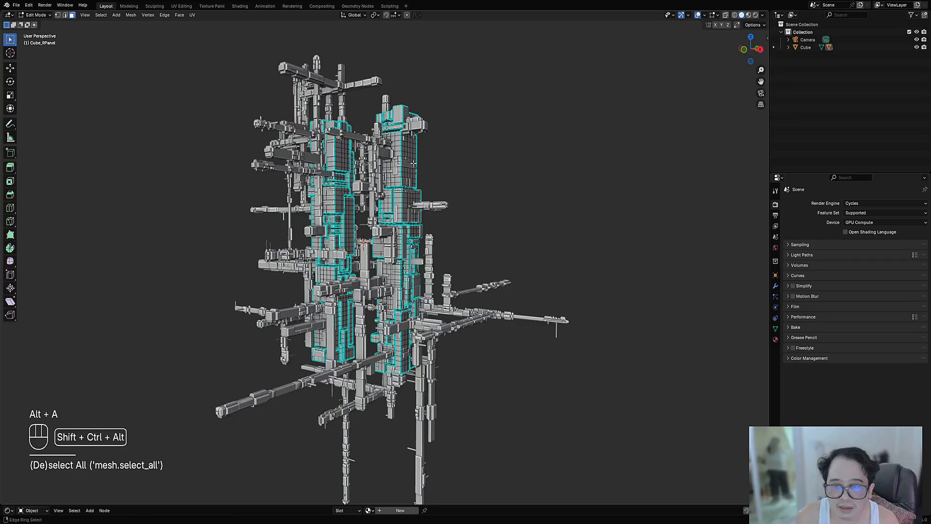
# Step: Select linked planar faces on several sides of both columns in Cube_RPanel and apply Random Panels to them from Object Mode
pyautogui.hotkey('shift', 'ctrl', 'alt', 'f')
pyautogui.hotkey('shift', 'ctrl', 'alt', 'f')
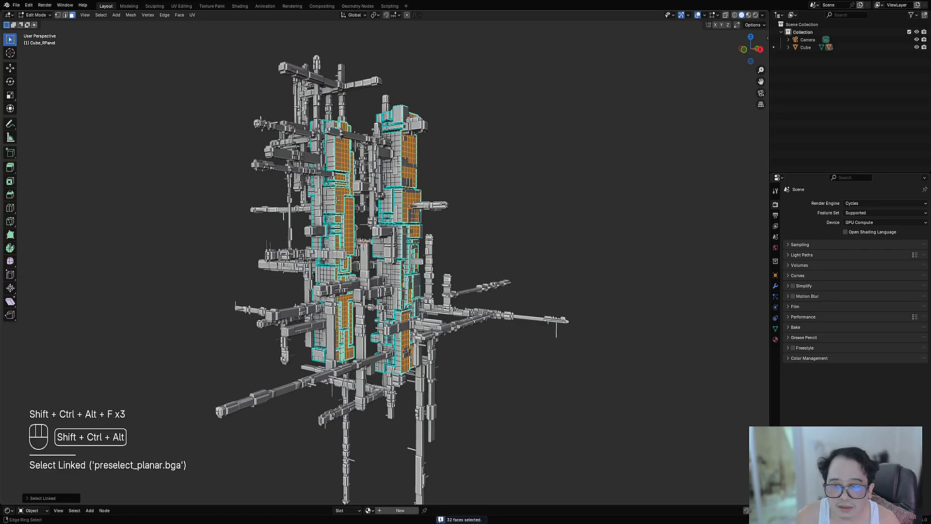
pyautogui.hotkey('shift', 'ctrl', 'alt', 'f')
pyautogui.hotkey('shift', 'ctrl', 'alt', 'f')
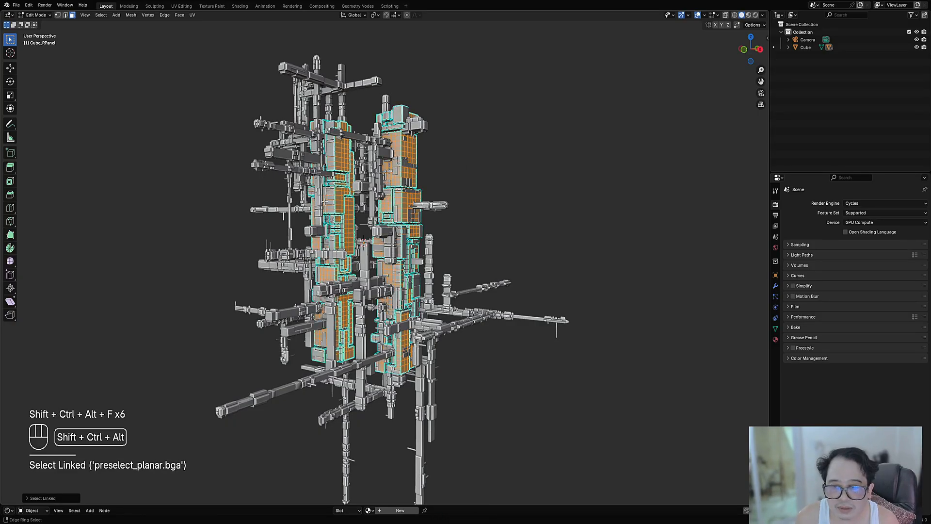
pyautogui.moveTo(463, 203); pyautogui.dragTo(384, 201, button='middle')
pyautogui.hotkey('shift', 'ctrl', 'alt', 'f')
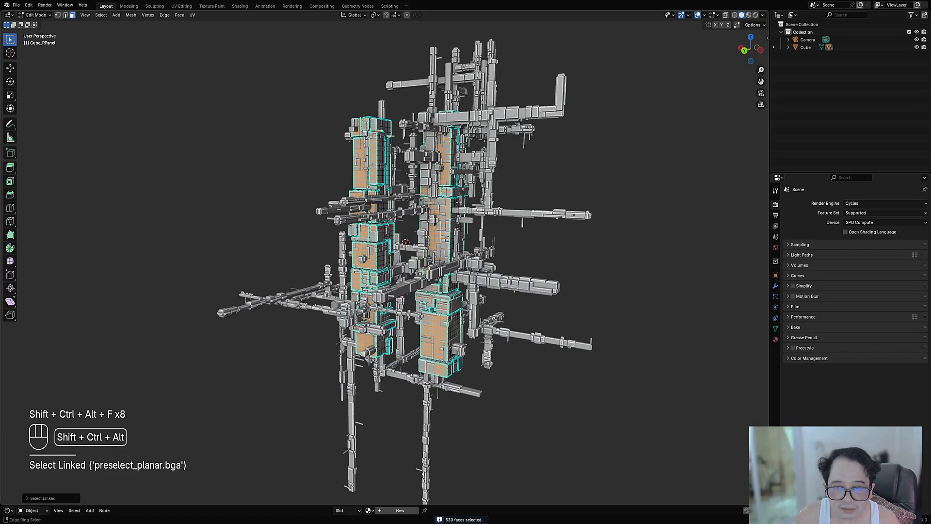
pyautogui.hotkey('shift', 'ctrl', 'alt', 'f')
pyautogui.hotkey('shift', 'ctrl', 'alt', 'f')
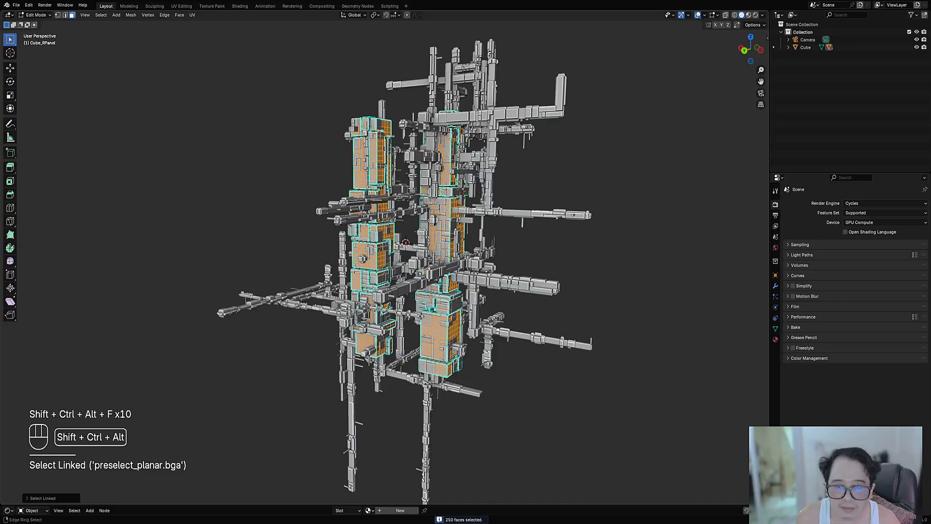
pyautogui.moveTo(451, 220); pyautogui.dragTo(529, 223, button='middle')
pyautogui.press('Tab')
pyautogui.hotkey('shift', 'q')
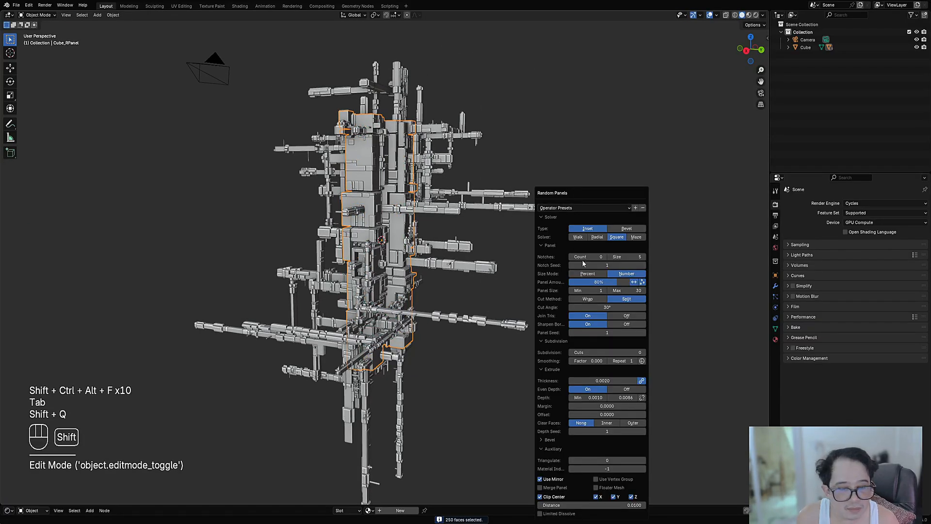
# Step: Apply Random Cells to the column panels Cube_RPanel with Pool Size 100, Depth 0.204 and increased Subdivision Cuts
pyautogui.hotkey('shift', 'q')
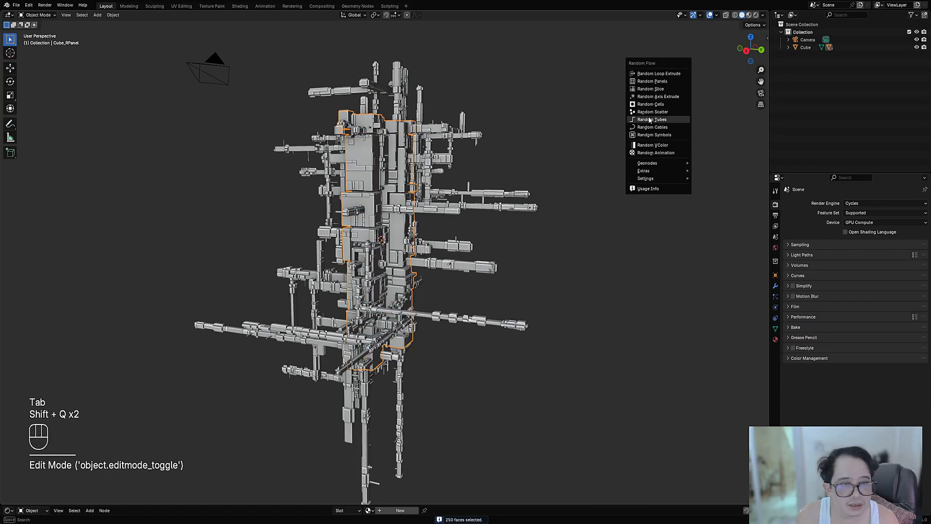
pyautogui.click(650, 105)
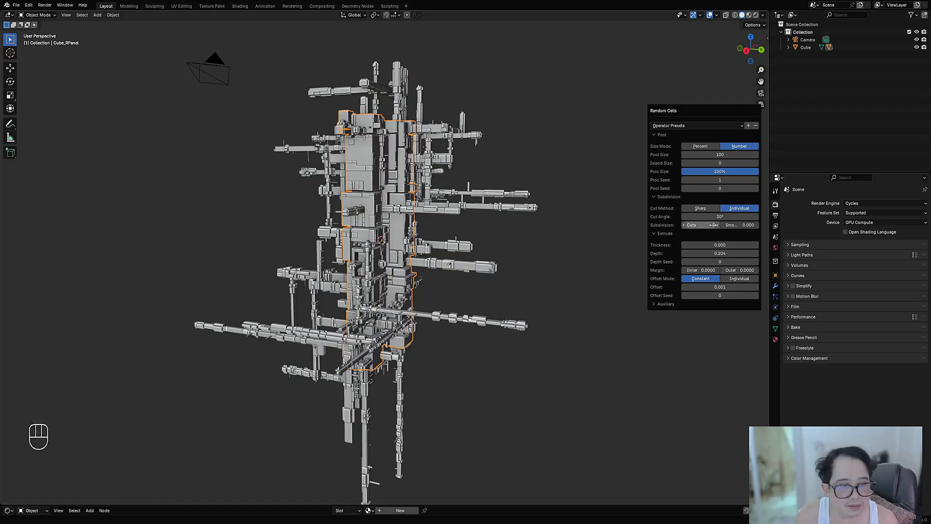
pyautogui.keyDown('ctrl'); pyautogui.scroll(3, 712, 225); pyautogui.keyUp('ctrl')
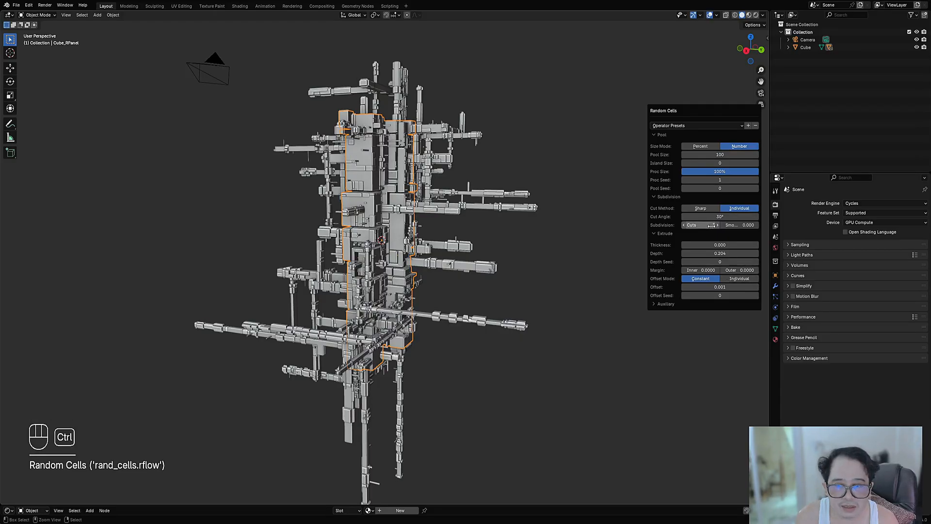
pyautogui.moveTo(425, 269); pyautogui.dragTo(495, 254, button='middle')
pyautogui.press('F9')
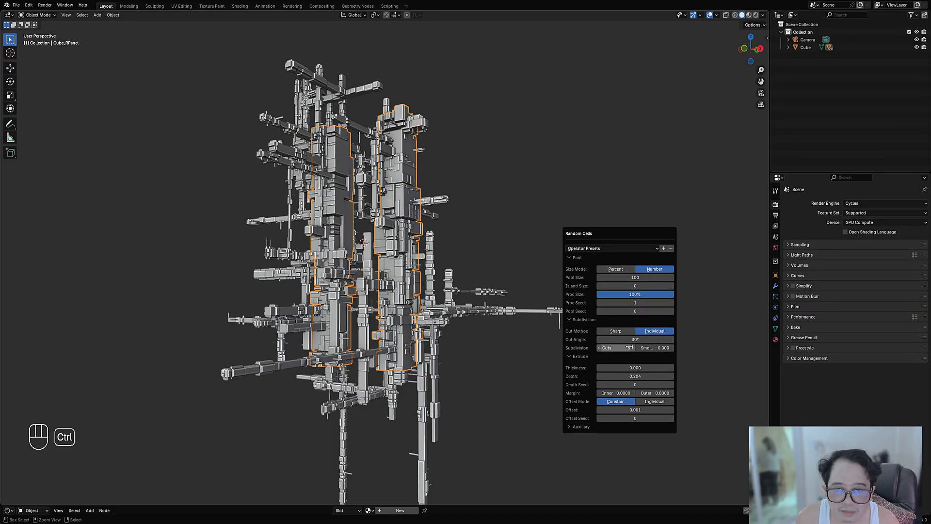
pyautogui.keyDown('ctrl'); pyautogui.scroll(2, 630, 347); pyautogui.keyUp('ctrl')
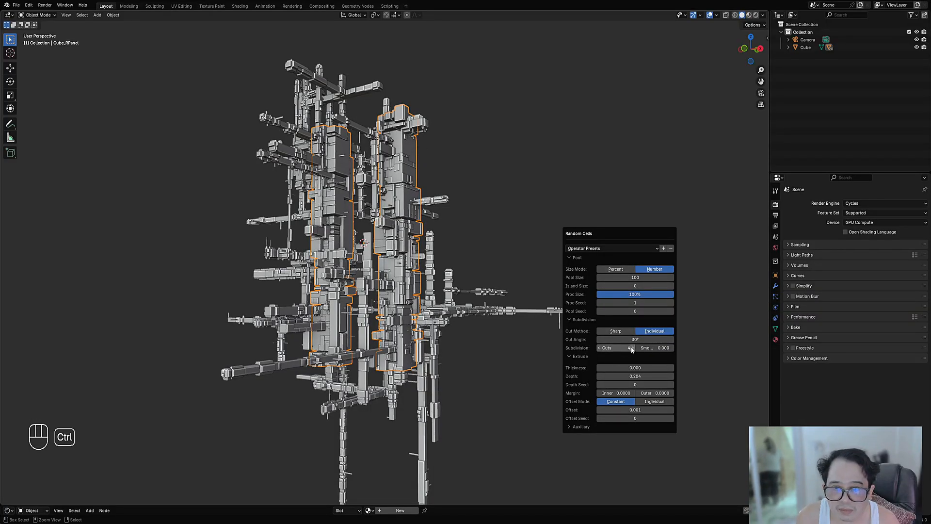
pyautogui.keyDown('ctrl'); pyautogui.scroll(1, 632, 350); pyautogui.keyUp('ctrl')
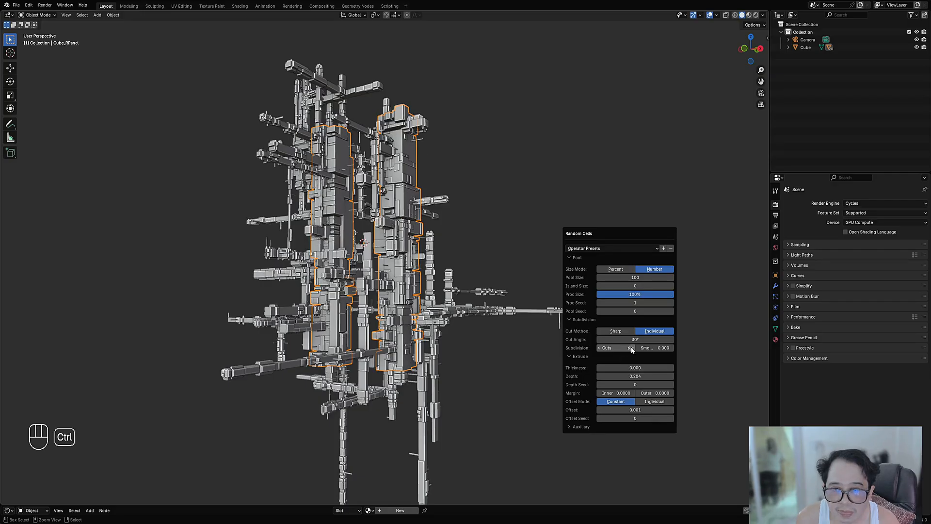
pyautogui.scroll(-2, 490, 257)
# Step: Pick the bars Cube_RAExtr.003 with the overlays hidden, visit Edit Mode with overlays shown and return to Object Mode
pyautogui.hotkey('shift', 'alt', 'z')
pyautogui.keyDown('shift'); pyautogui.moveTo(487, 255); pyautogui.dragTo(501, 229, button='middle'); pyautogui.keyUp('shift')
pyautogui.scroll(3, 343, 231)
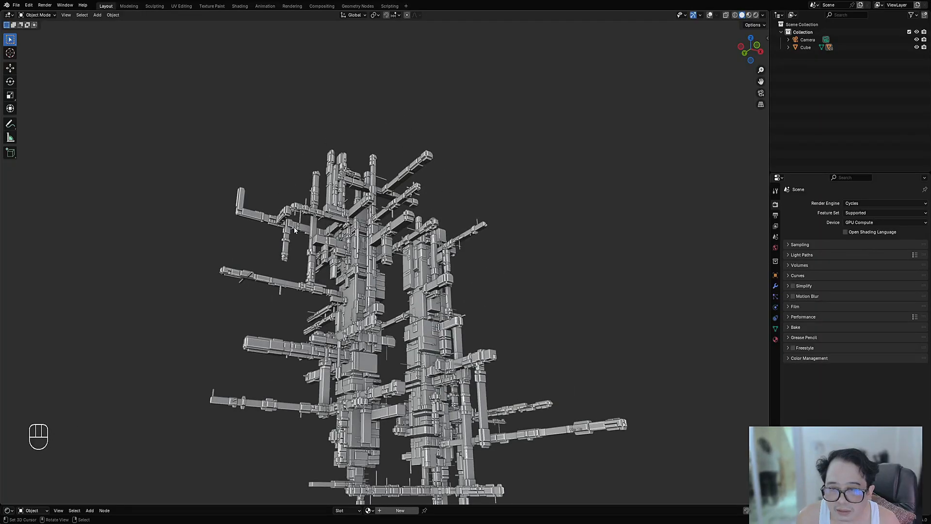
pyautogui.moveTo(294, 230); pyautogui.dragTo(419, 200, button='middle')
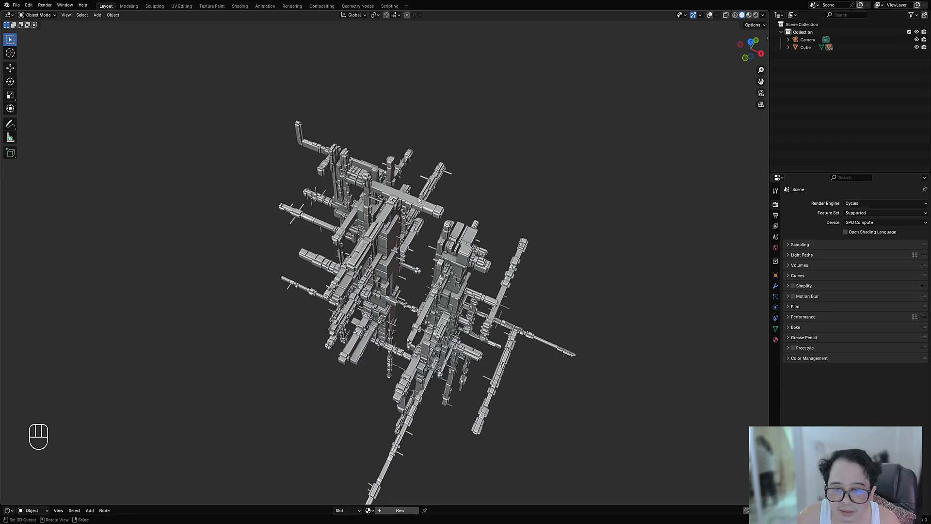
pyautogui.press('Tab')
pyautogui.hotkey('shift', 'alt', 'z')
pyautogui.press('Tab')
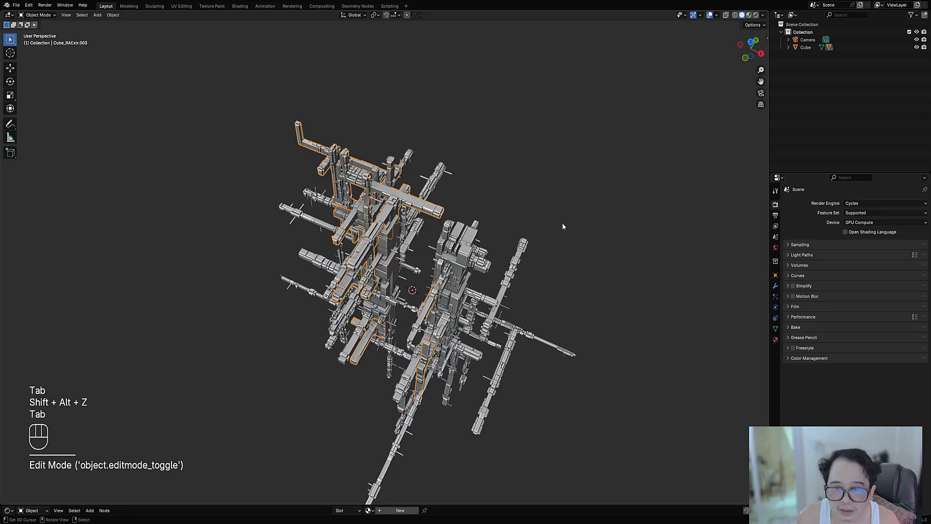
# Step: Apply Random Cells to the bars Cube_RAExtr.003 with Pool Size 100, Depth 0.204 and added Subdivision Cuts
pyautogui.moveTo(562, 224); pyautogui.dragTo(557, 159, button='middle')
pyautogui.hotkey('shift', 'q')
pyautogui.click(557, 160)
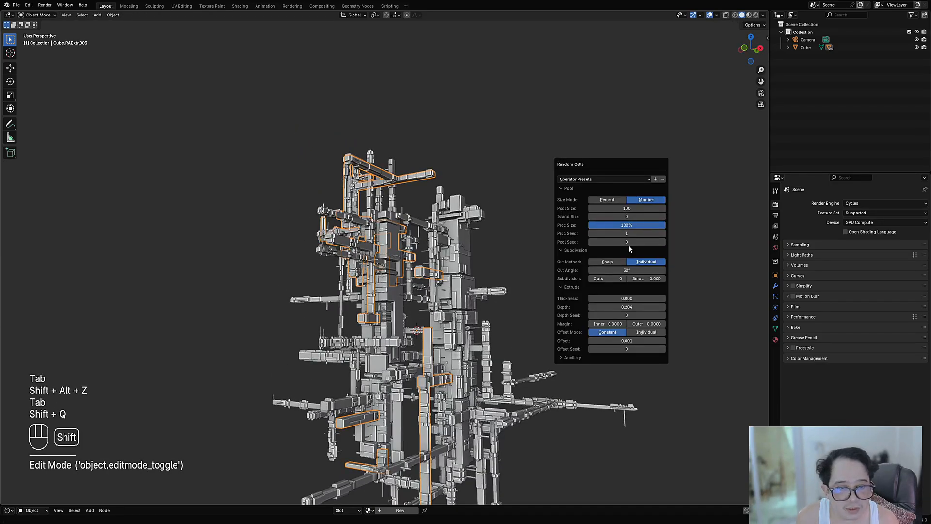
pyautogui.keyDown('ctrl'); pyautogui.scroll(2, 617, 277); pyautogui.keyUp('ctrl')
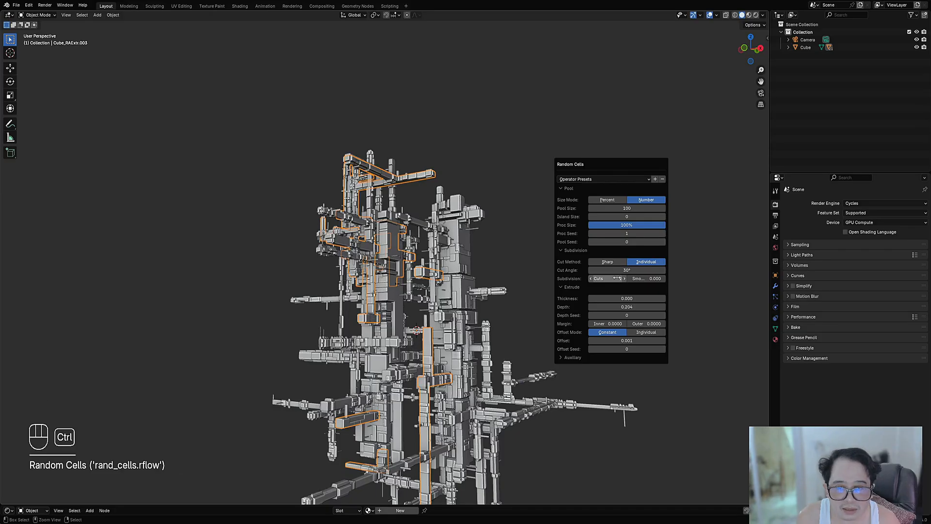
pyautogui.keyDown('ctrl'); pyautogui.scroll(1, 617, 278); pyautogui.keyUp('ctrl')
pyautogui.keyDown('ctrl'); pyautogui.scroll(1, 619, 279); pyautogui.keyUp('ctrl')
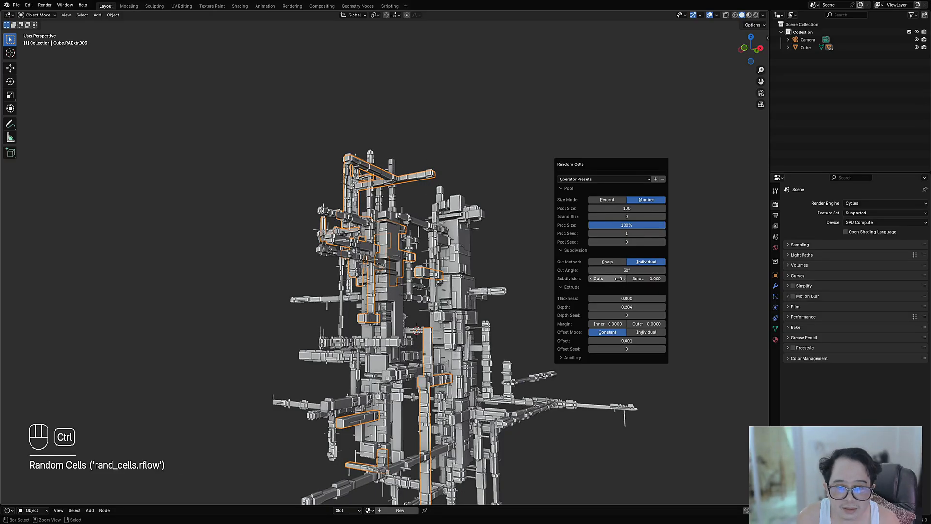
pyautogui.scroll(-3, 485, 281)
# Step: Pick the bars Cube_RAExtr.002 with the overlays hidden, enter Edit Mode with overlays shown and clear the face selection
pyautogui.keyDown('shift'); pyautogui.moveTo(439, 291); pyautogui.dragTo(425, 240, button='middle'); pyautogui.keyUp('shift')
pyautogui.hotkey('shift', 'alt', 'z')
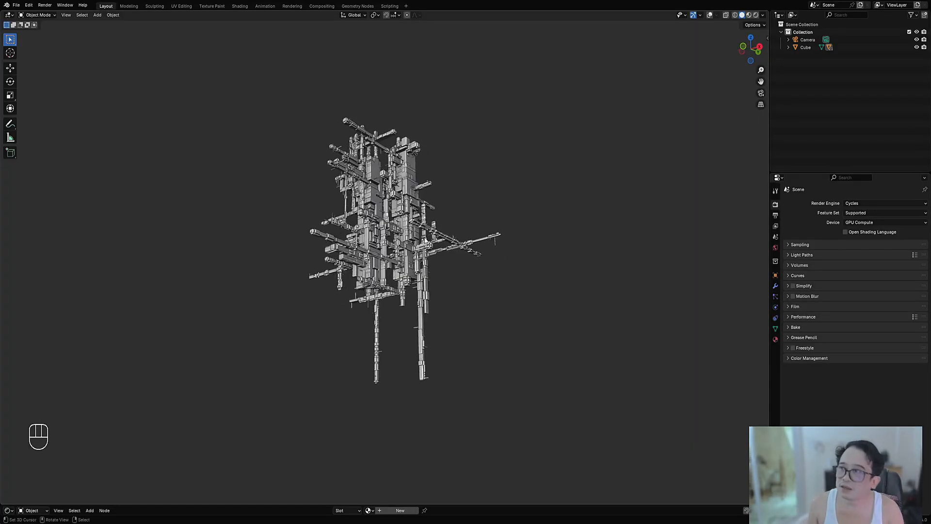
pyautogui.scroll(4, 471, 257)
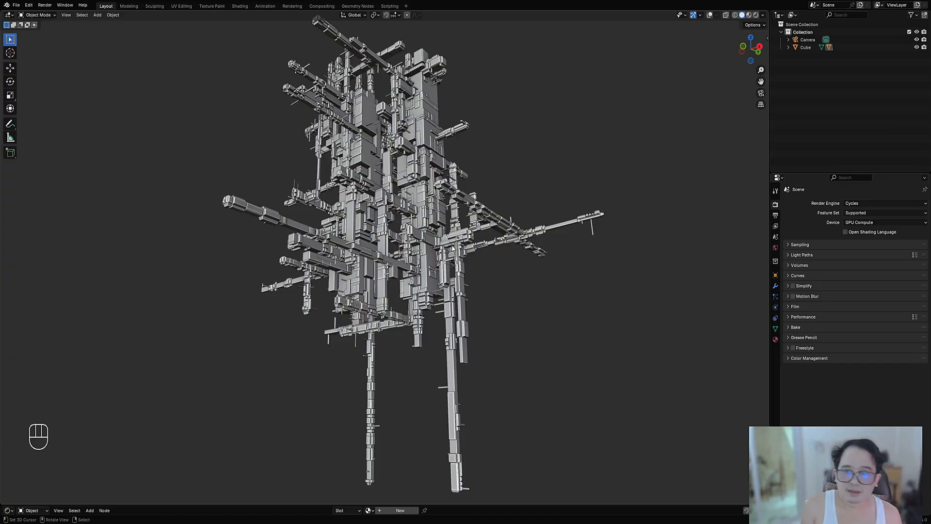
pyautogui.scroll(5, 463, 252)
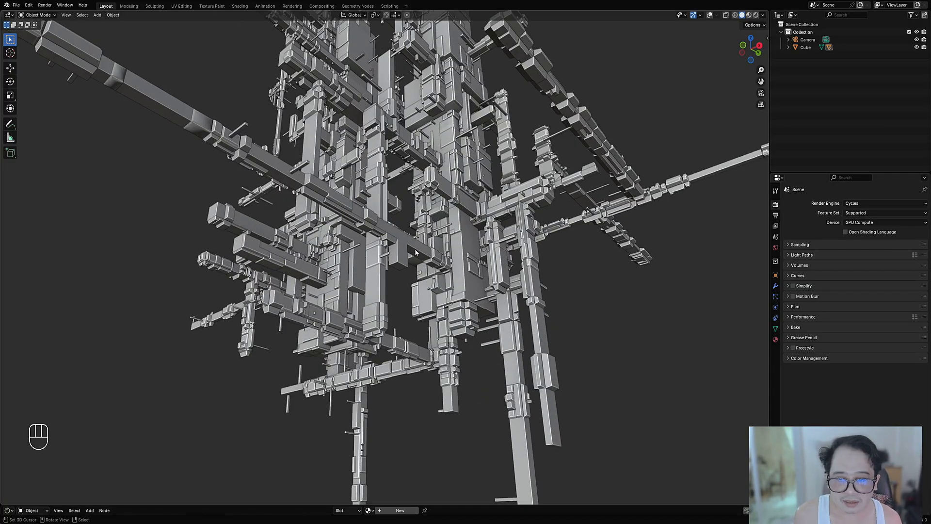
pyautogui.press('Tab')
pyautogui.hotkey('shift', 'alt', 'z')
pyautogui.hotkey('alt', 'a')
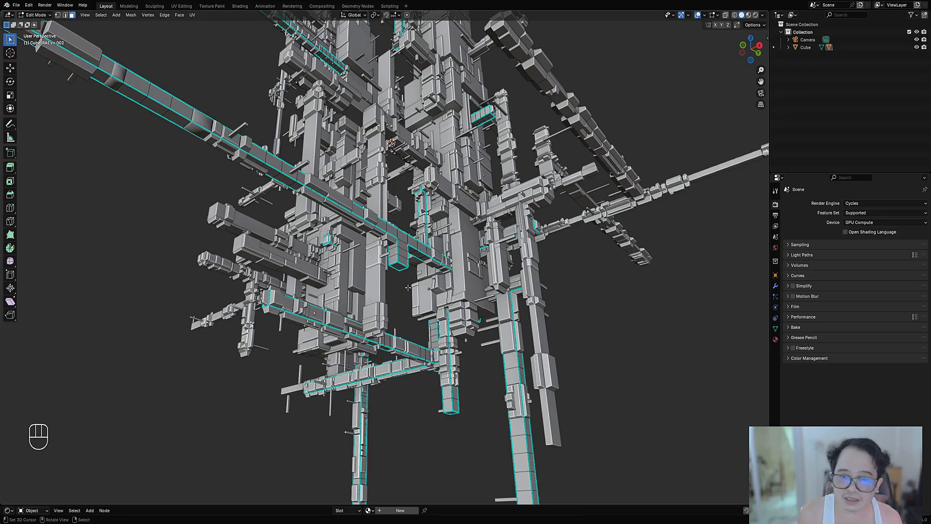
# Step: Select the bottom face of the short block hanging from the long bar and extend the selection to faces with a similar Normal
pyautogui.moveTo(405, 279); pyautogui.dragTo(383, 264, button='middle')
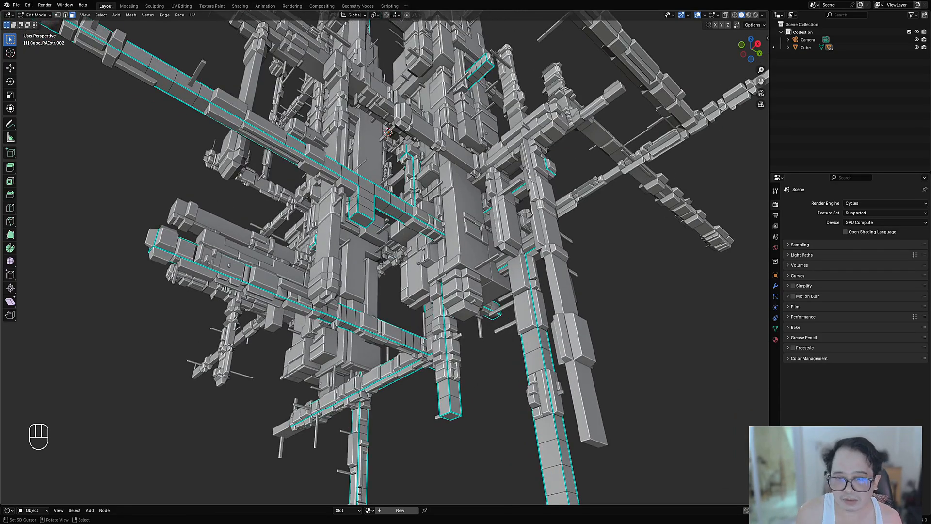
pyautogui.click(363, 224)
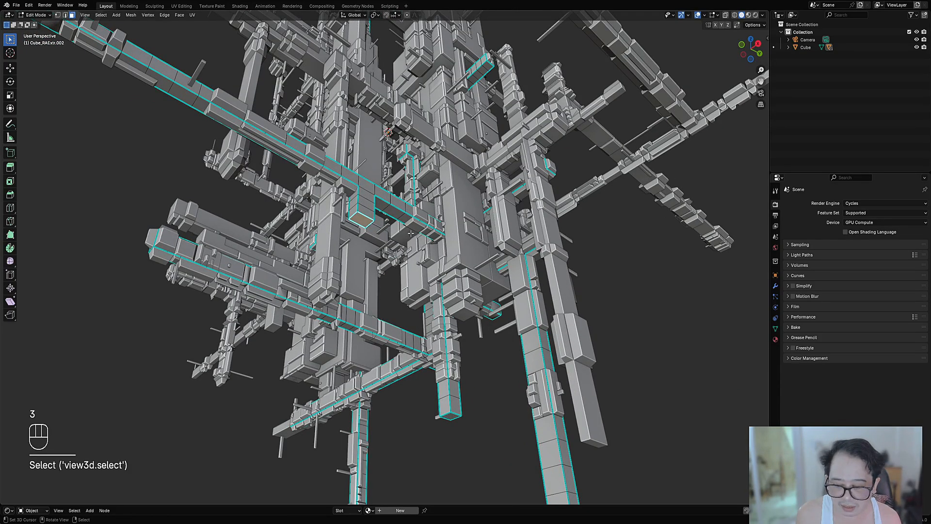
pyautogui.hotkey('shift', 'g')
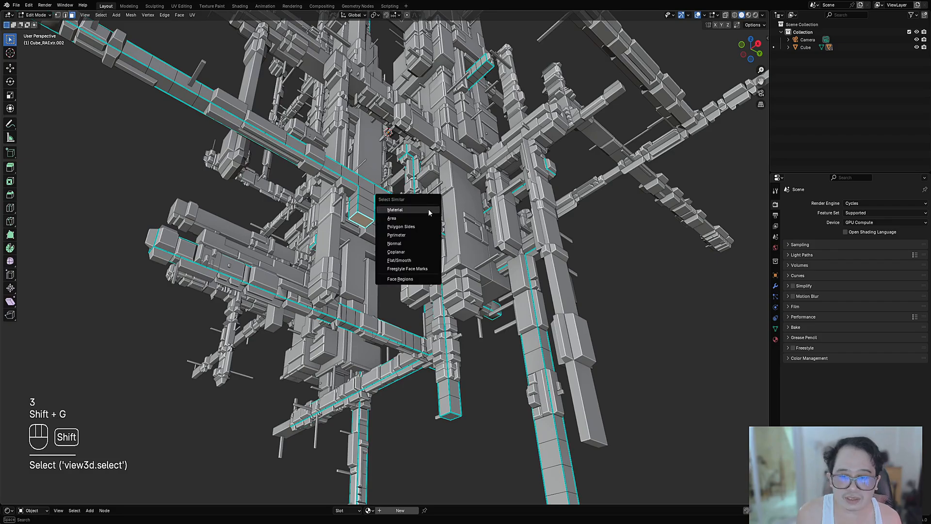
pyautogui.click(429, 249)
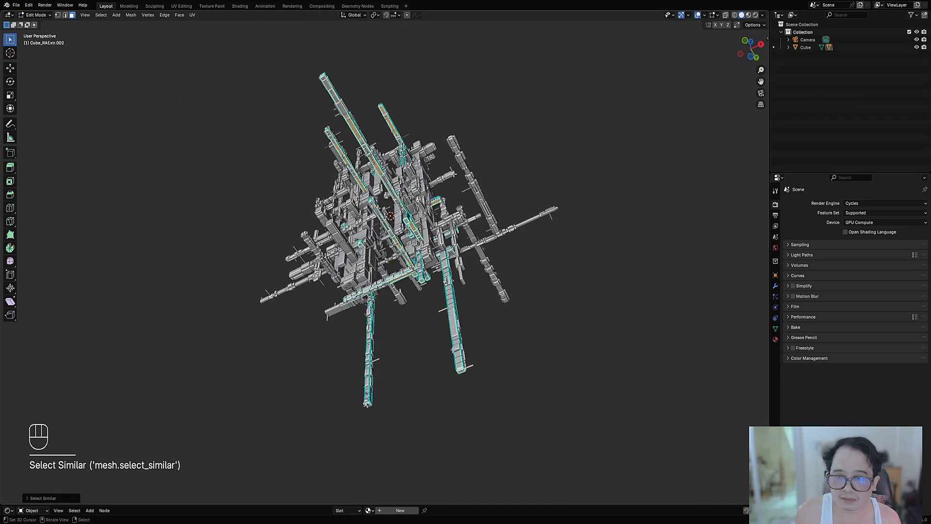
# Step: Inspect the whole structure in wireframe and in Object Mode with overlays hidden, and return to Edit Mode with overlays shown
pyautogui.hotkey('shift', 'z')
pyautogui.hotkey('shift', 'z')
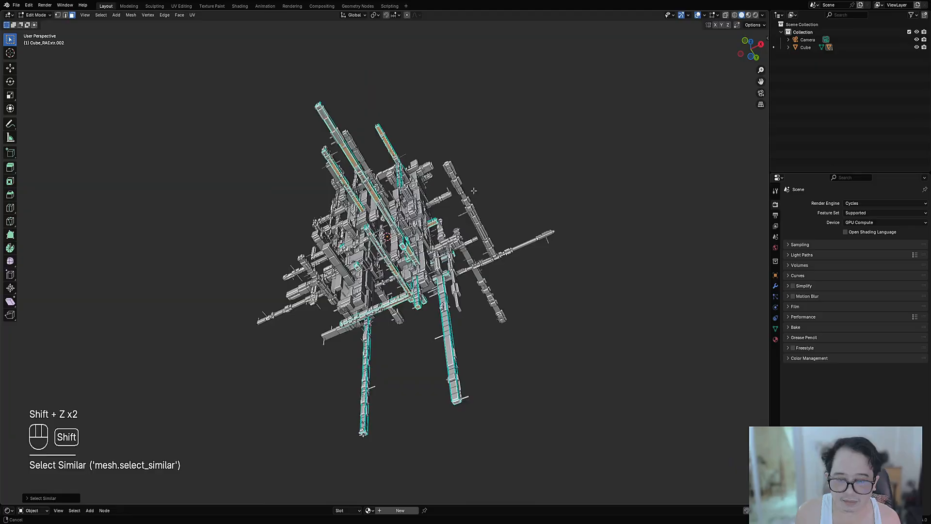
pyautogui.moveTo(474, 191); pyautogui.dragTo(511, 144, button='middle')
pyautogui.press('Tab')
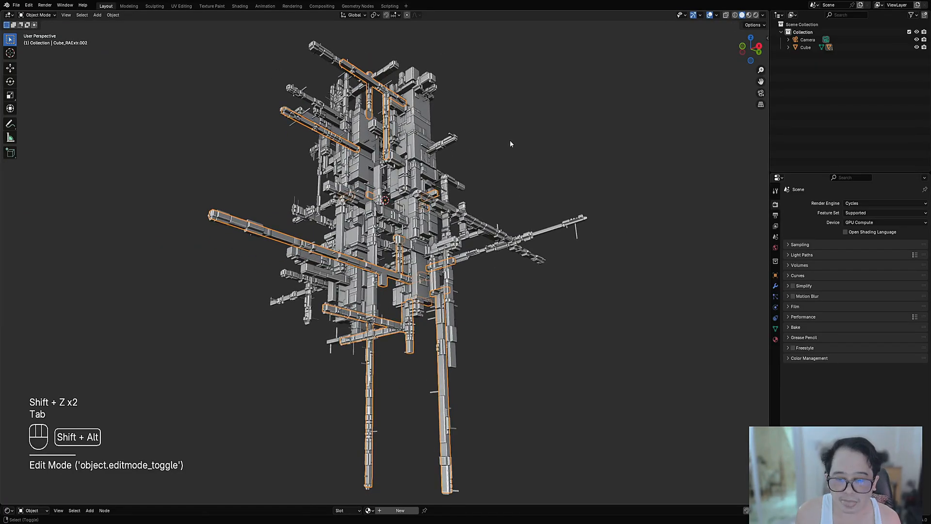
pyautogui.hotkey('shift', 'alt', 'z')
pyautogui.press('Tab')
pyautogui.hotkey('shift', 'alt', 'z')
# Step: In vertex mode with wireframe shading, deselect the bottom ends of the two long vertical bars with Circle Select
pyautogui.keyDown('shift'); pyautogui.moveTo(493, 386); pyautogui.dragTo(428, 327, button='middle'); pyautogui.keyUp('shift')
pyautogui.press('1')
pyautogui.hotkey('shift', 'z')
pyautogui.moveTo(372, 298); pyautogui.dragTo(402, 315, button='middle')
pyautogui.press('c')
pyautogui.click(362, 367)
pyautogui.rightClick(315, 384)
pyautogui.press('c')
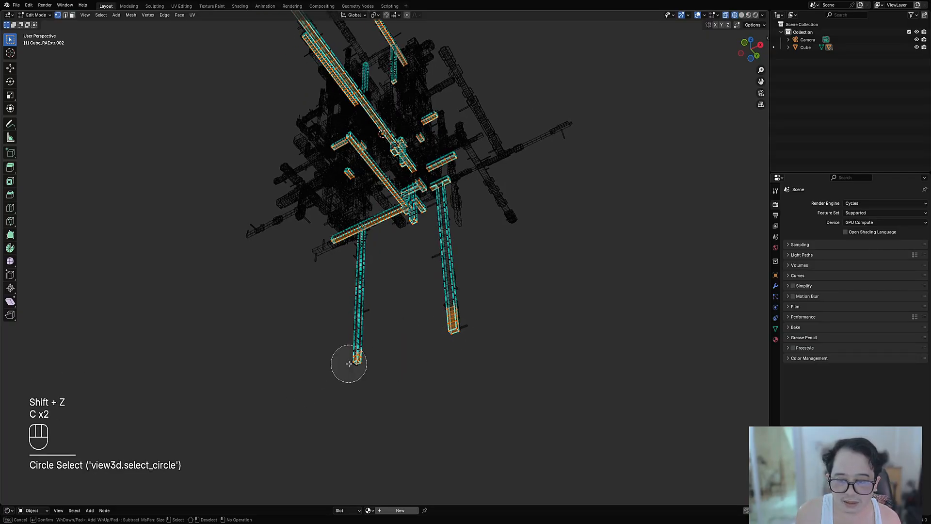
pyautogui.middleClick(356, 362)
pyautogui.middleClick(465, 332)
pyautogui.rightClick(452, 352)
pyautogui.keyDown('shift'); pyautogui.moveTo(451, 160); pyautogui.dragTo(450, 274, button='middle'); pyautogui.keyUp('shift')
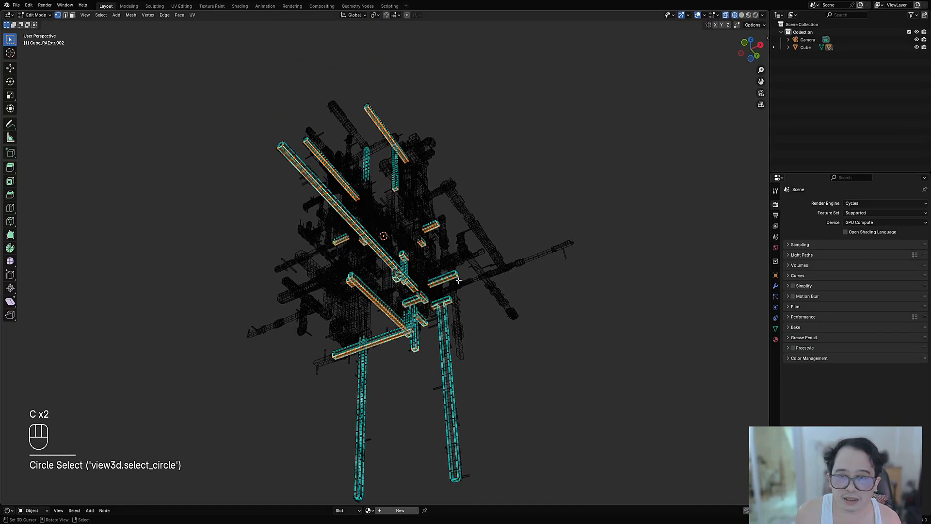
# Step: Return to Object Mode with overlays hidden and solid shading, and save the file
pyautogui.moveTo(451, 188); pyautogui.dragTo(416, 396, button='middle')
pyautogui.press('Tab')
pyautogui.hotkey('shift', 'alt', 'z')
pyautogui.hotkey('shift', 'z')
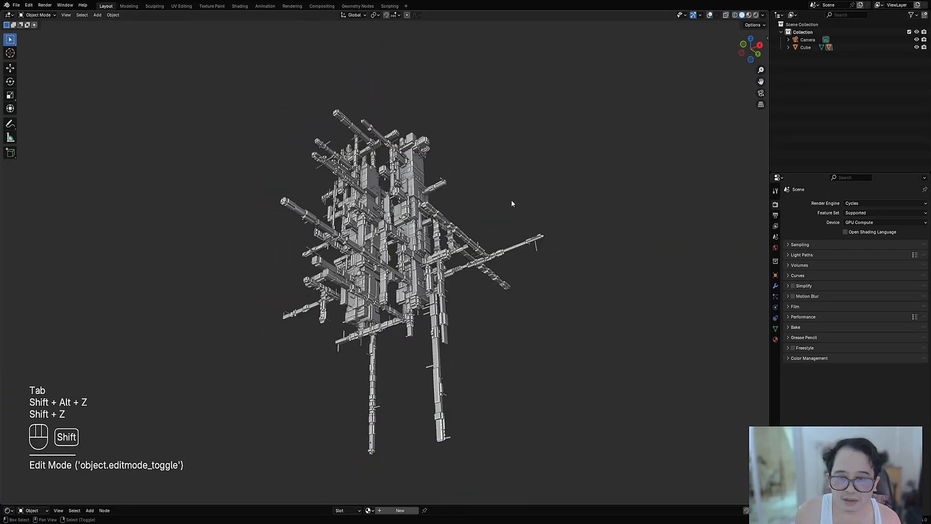
pyautogui.hotkey('ctrl', 's')
# Step: Add Random Cables between the bars with the preset "amount 50 hi slack cat" and set the Bevel to 0.001
pyautogui.hotkey('shift', 'q')
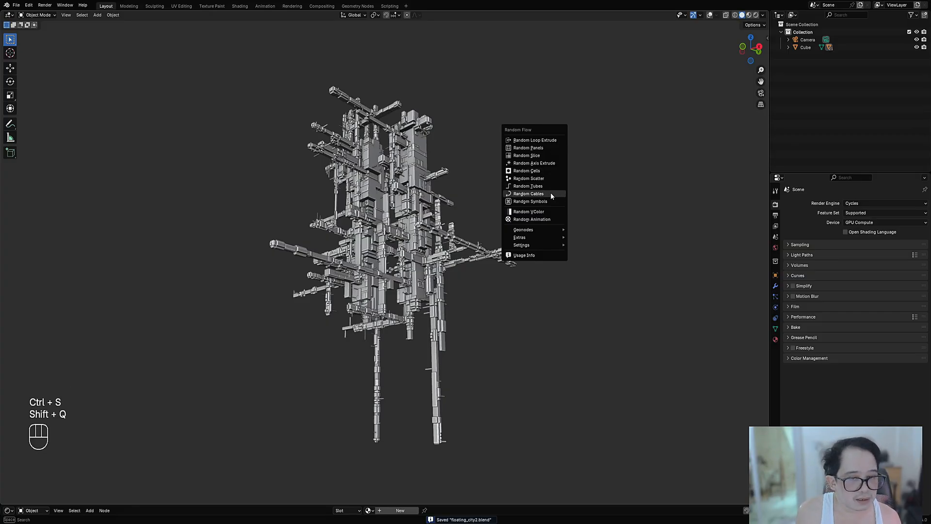
pyautogui.click(551, 193)
pyautogui.click(588, 212)
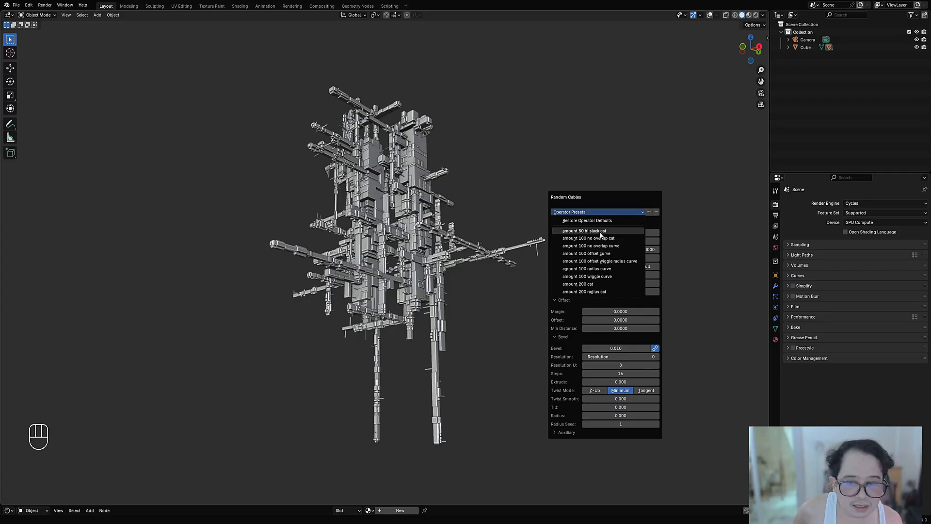
pyautogui.click(600, 234)
pyautogui.scroll(-1, 453, 237)
pyautogui.scroll(2, 519, 198)
pyautogui.press('F9')
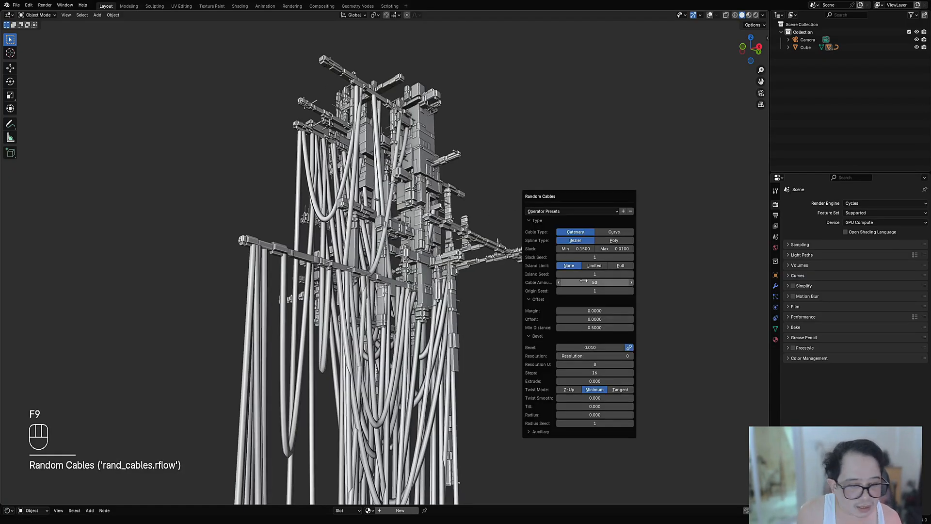
pyautogui.keyDown('shift'); pyautogui.moveTo(593, 348); pyautogui.dragTo(586, 348); pyautogui.keyUp('shift')
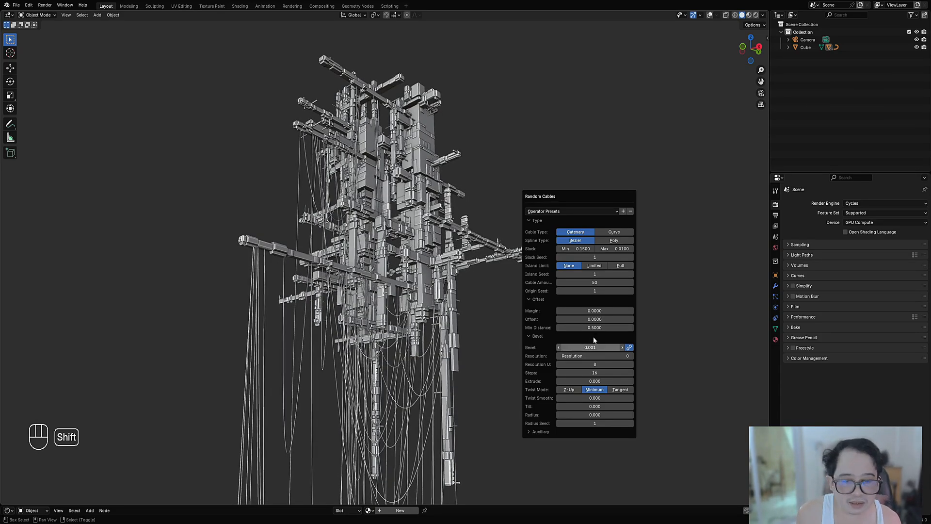
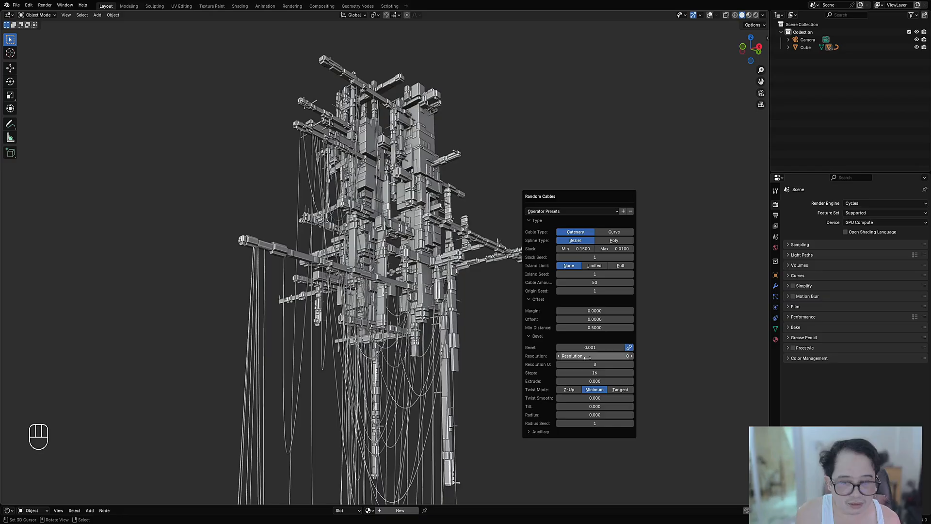
# Step: Set the maximum Slack of the Random Cables to 4.918
pyautogui.moveTo(592, 349)
pyautogui.keyDown('shift'); pyautogui.mouseDown()
pyautogui.moveTo(609, 349)
pyautogui.moveTo(596, 348)
pyautogui.mouseUp(); pyautogui.keyUp('shift')
pyautogui.keyDown('shift'); pyautogui.moveTo(625, 249); pyautogui.dragTo(649, 249); pyautogui.keyUp('shift')
pyautogui.moveTo(507, 264); pyautogui.dragTo(434, 316, button='middle')
pyautogui.scroll(3, 434, 316)
# Step: Enter Edit Mode on the thin upper bars with overlays shown, clear the selection and activate face select mode
pyautogui.press('Tab')
pyautogui.hotkey('shift', 'alt', 'z')
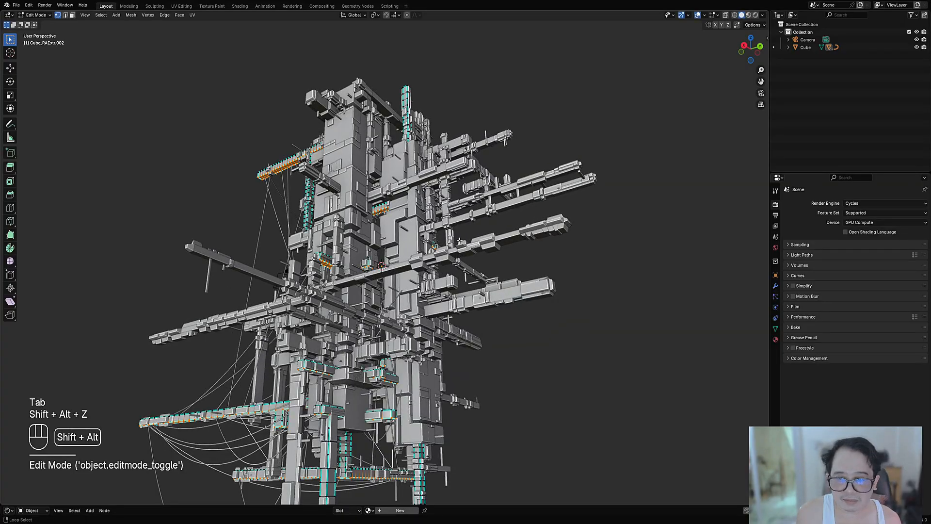
pyautogui.press('Tab')
pyautogui.press('Tab')
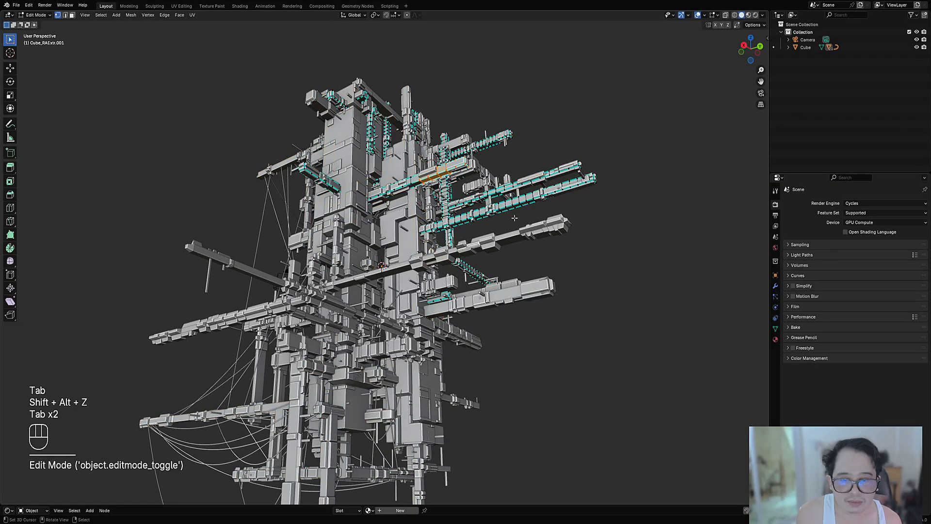
pyautogui.hotkey('alt', 'a')
pyautogui.press('3')
pyautogui.moveTo(507, 212); pyautogui.dragTo(495, 237, button='middle')
pyautogui.press('3')
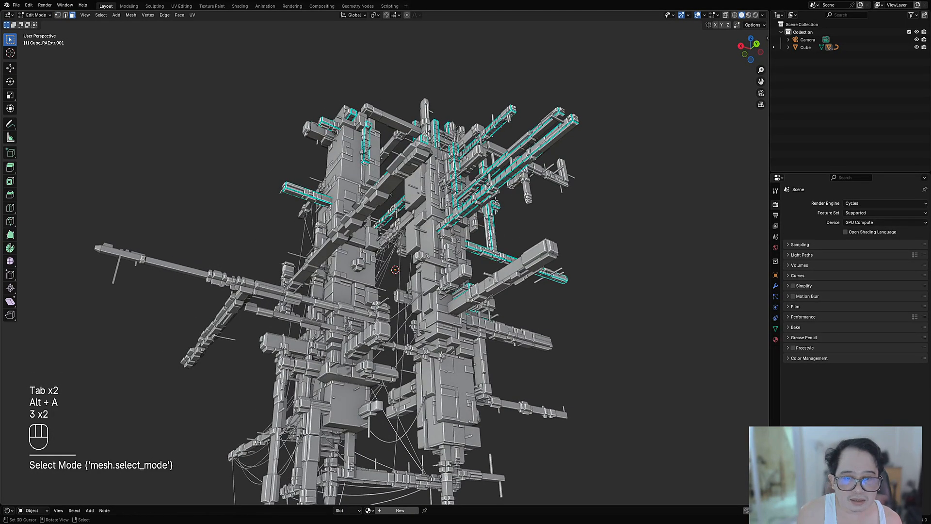
# Step: Pick an underside face on one upper bar and extend the selection to similar faces by Normal
pyautogui.rightClick(498, 186)
pyautogui.keyDown('shift'); pyautogui.moveTo(498, 185); pyautogui.dragTo(430, 243, button='middle'); pyautogui.keyUp('shift')
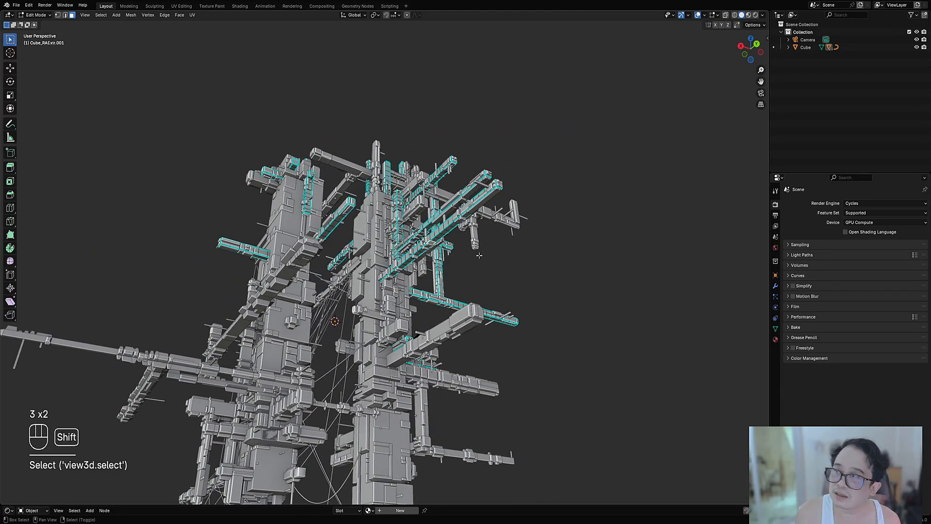
pyautogui.scroll(2, 557, 207)
pyautogui.hotkey('shift', 'g')
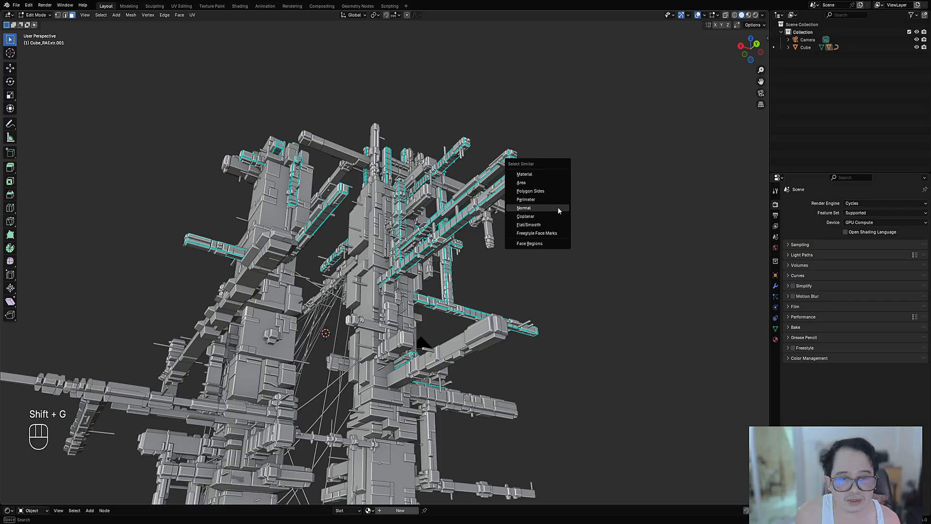
pyautogui.click(558, 209)
pyautogui.scroll(-4, 495, 213)
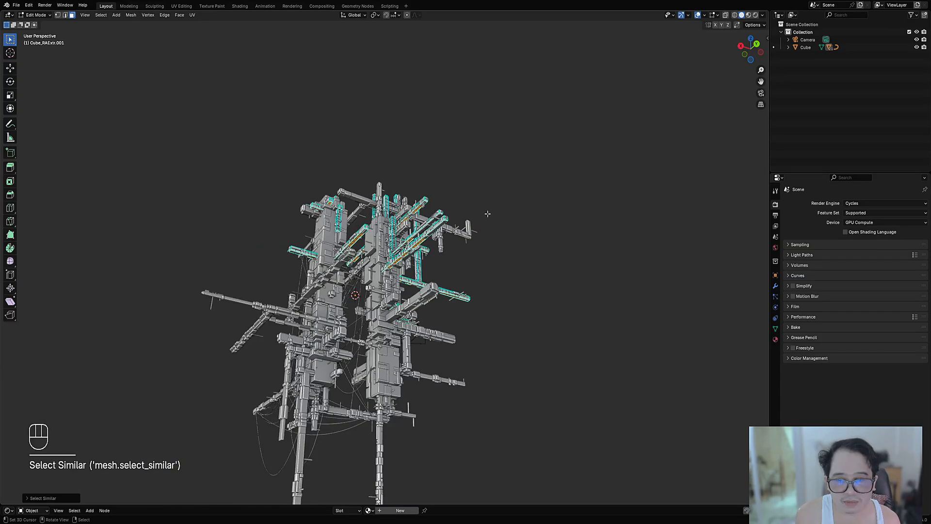
pyautogui.moveTo(488, 212); pyautogui.dragTo(511, 212, button='middle')
pyautogui.hotkey('shift', 'z')
pyautogui.hotkey('shift', 'z')
pyautogui.moveTo(576, 224); pyautogui.dragTo(505, 234, button='middle')
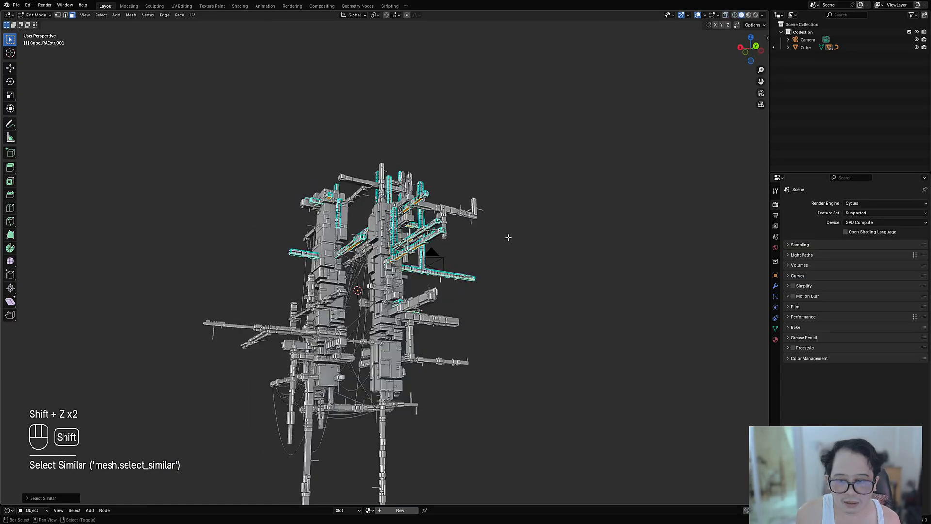
# Step: Return to Object Mode with overlays hidden, save the file and add Catenary Random Cables from the selected upper-bar faces
pyautogui.press('Tab')
pyautogui.hotkey('shift', 'alt', 'z')
pyautogui.hotkey('ctrl', 's')
pyautogui.hotkey('shift', 'q')
pyautogui.click(535, 192)
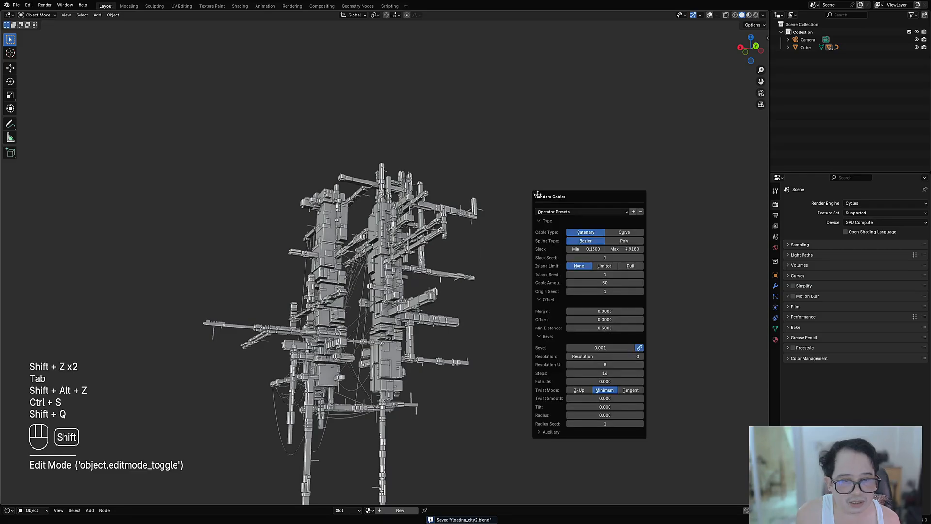
pyautogui.click(586, 232)
pyautogui.moveTo(350, 274); pyautogui.dragTo(381, 307, button='middle')
# Step: Enter Edit Mode on the thicker bars around the columns with overlays shown and deselect all faces
pyautogui.rightClick(473, 271)
pyautogui.press('Tab')
pyautogui.hotkey('shift', 'alt', 'z')
pyautogui.scroll(1, 421, 300)
pyautogui.hotkey('shift', 'alt', 'a')
pyautogui.hotkey('shift', 'ctrl', 'a')
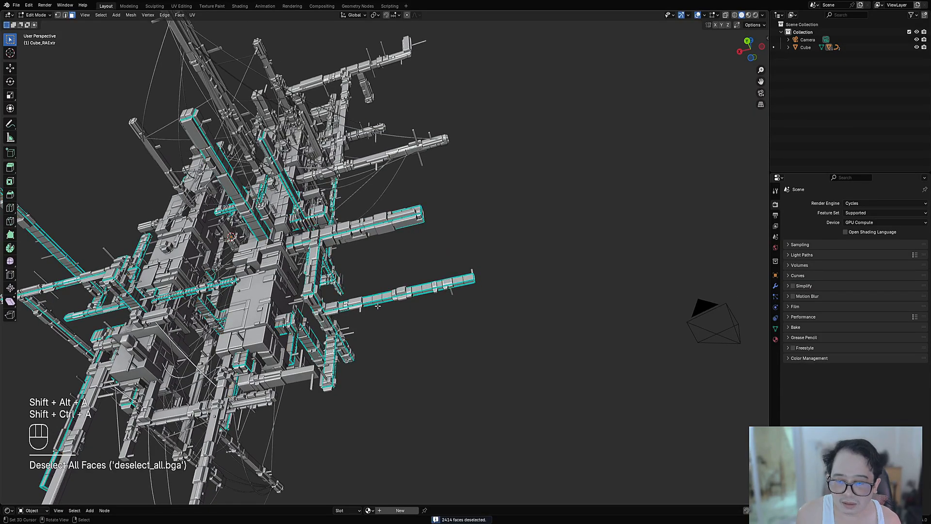
# Step: In face select mode, pick an underside face on a thicker bar and extend the selection with Select Similar
pyautogui.press('3')
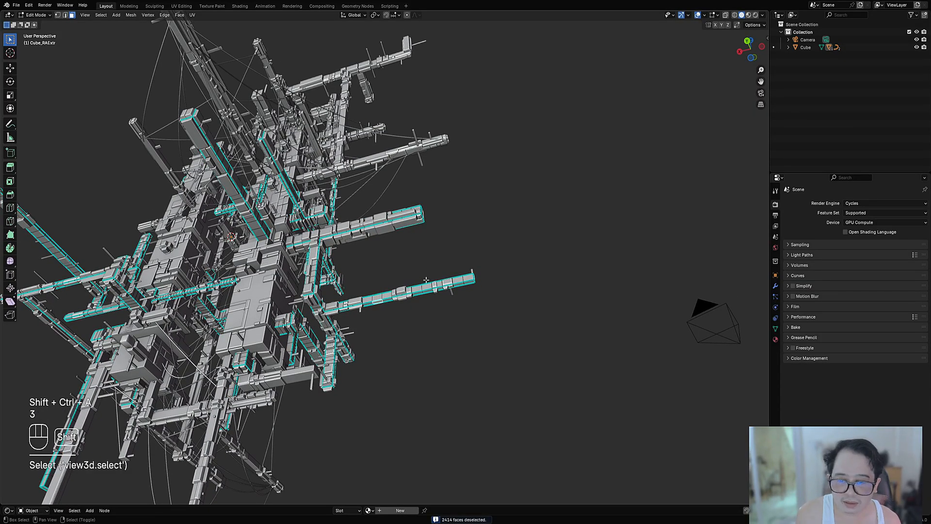
pyautogui.hotkey('shift', 'f')
pyautogui.hotkey('shift', 'g')
pyautogui.click(422, 278)
pyautogui.scroll(-3, 425, 269)
# Step: Return to Object Mode with overlays hidden and add Catenary Random Cables from the thicker bars' selected faces
pyautogui.press('Tab')
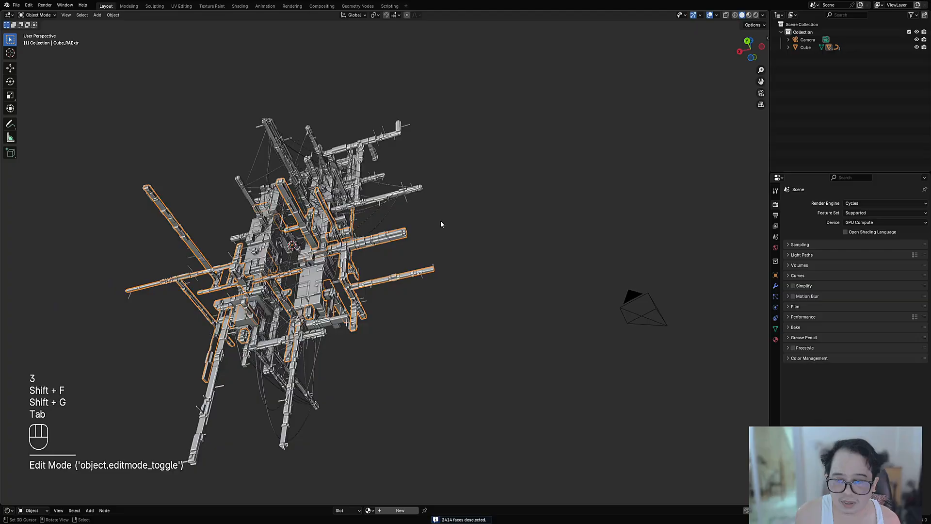
pyautogui.moveTo(440, 220); pyautogui.dragTo(489, 235, button='middle')
pyautogui.hotkey('shift', 'alt', 'z')
pyautogui.hotkey('shift', 'q')
pyautogui.click(527, 228)
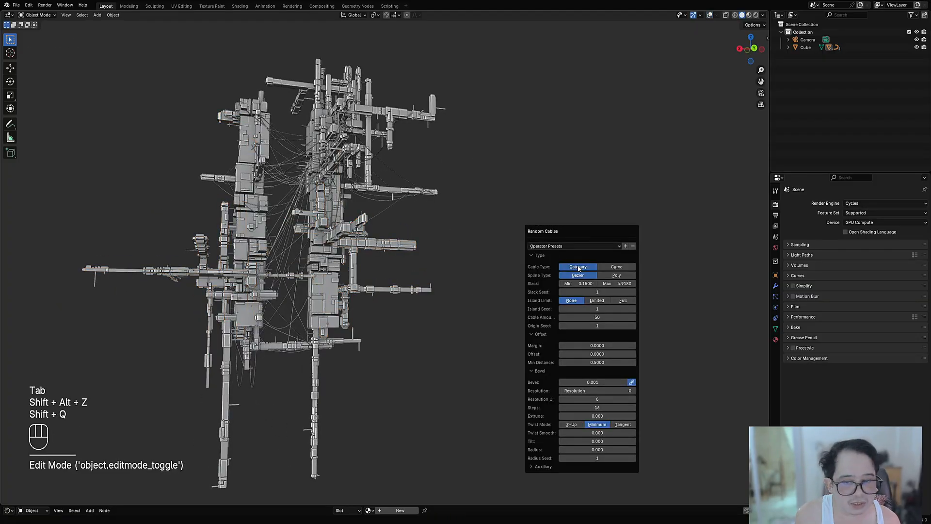
pyautogui.moveTo(409, 281); pyautogui.dragTo(529, 247, button='middle')
# Step: Set the Origin Seed of the new cables to 11 and save the file
pyautogui.press('F9')
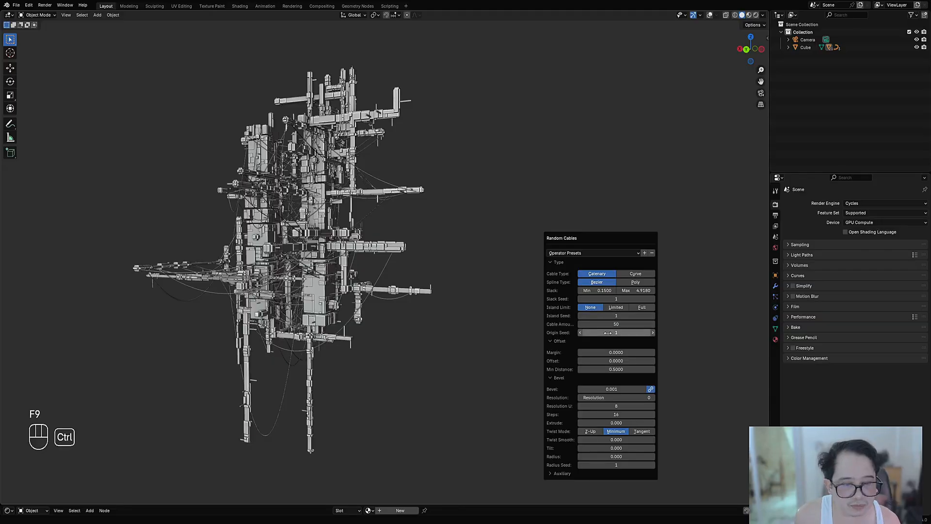
pyautogui.keyDown('ctrl'); pyautogui.scroll(4, 608, 333); pyautogui.keyUp('ctrl')
pyautogui.keyDown('ctrl'); pyautogui.scroll(2, 609, 333); pyautogui.keyUp('ctrl')
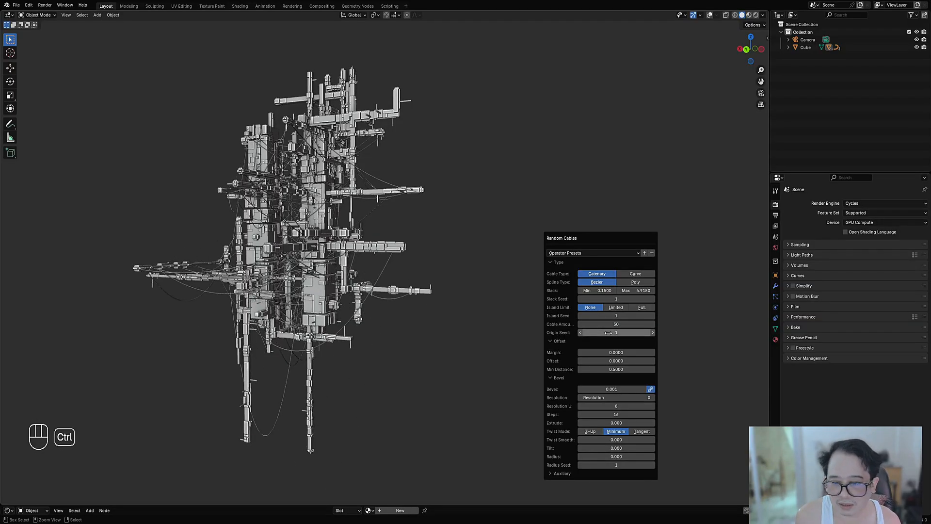
pyautogui.keyDown('ctrl'); pyautogui.scroll(8, 608, 332); pyautogui.keyUp('ctrl')
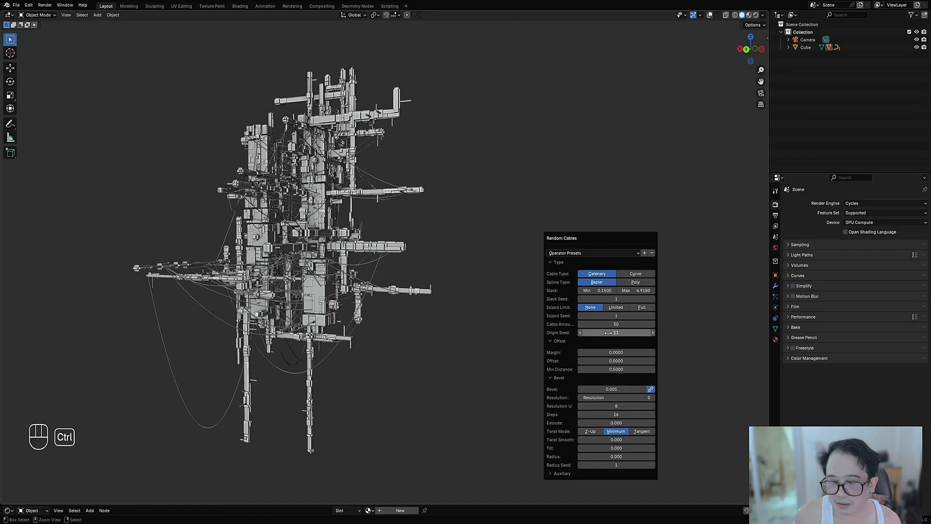
pyautogui.moveTo(486, 322)
pyautogui.mouseDown(button='middle')
pyautogui.moveTo(430, 318)
pyautogui.moveTo(506, 296)
pyautogui.moveTo(492, 249)
pyautogui.moveTo(510, 262)
pyautogui.moveTo(503, 269)
pyautogui.mouseUp(button='middle')
pyautogui.hotkey('shift', 'alt', 'z')
pyautogui.hotkey('shift', 'alt', 'z')
pyautogui.scroll(1, 507, 258)
pyautogui.hotkey('ctrl', 's')
# Step: Preview the cabled structure in Rendered shading, then return to Solid shading and save the file
pyautogui.press('z')
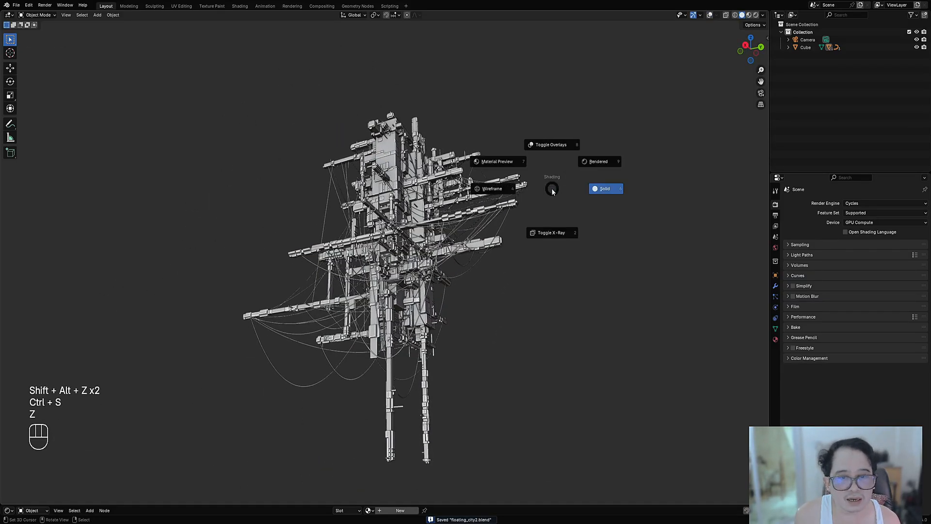
pyautogui.click(589, 162)
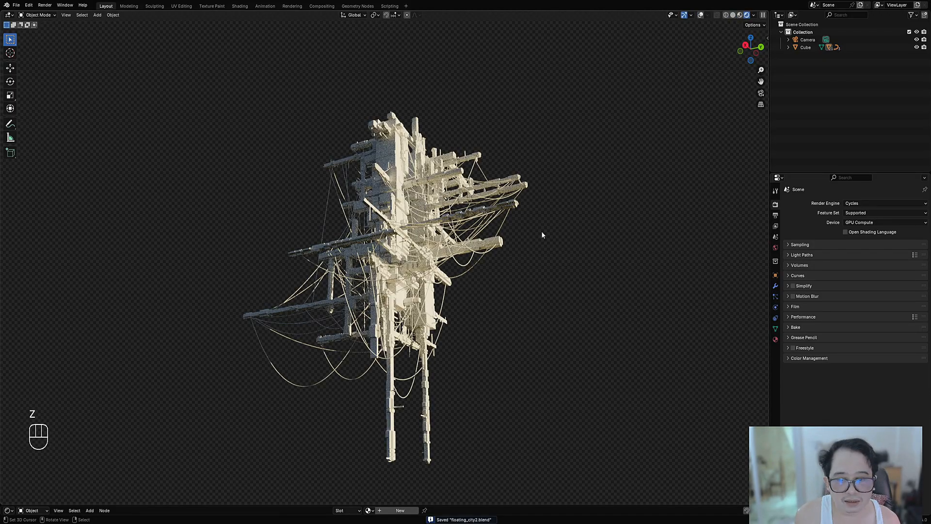
pyautogui.moveTo(528, 237); pyautogui.dragTo(459, 287, button='middle')
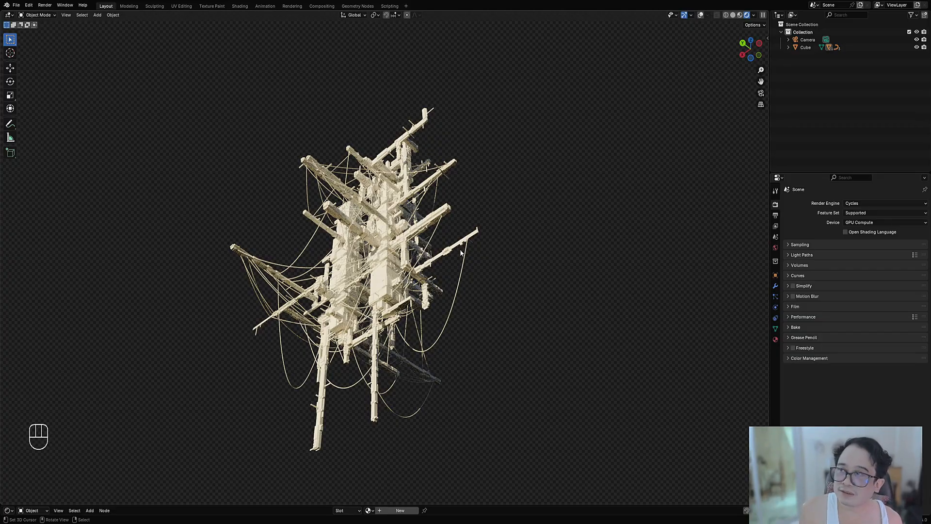
pyautogui.press('z')
pyautogui.hotkey('ctrl', 's')
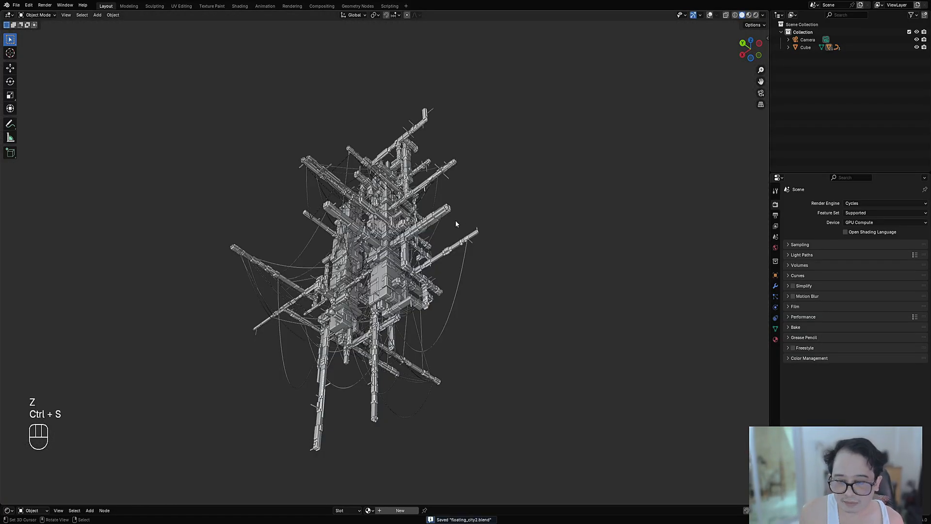
# Step: Select the base Cube object from the overlapping objects at the column and save the file
pyautogui.keyDown('shift'); pyautogui.moveTo(497, 247); pyautogui.dragTo(402, 287, button='middle'); pyautogui.keyUp('shift')
pyautogui.scroll(3, 401, 288)
pyautogui.keyDown('alt'); pyautogui.click(408, 279); pyautogui.keyUp('alt')
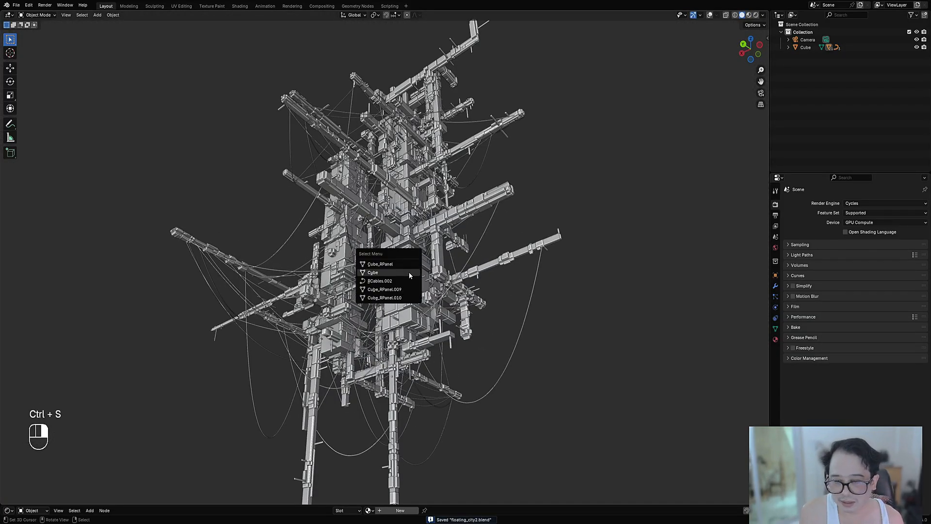
pyautogui.click(410, 286)
pyautogui.scroll(-4, 407, 275)
pyautogui.press('g')
pyautogui.rightClick(464, 237)
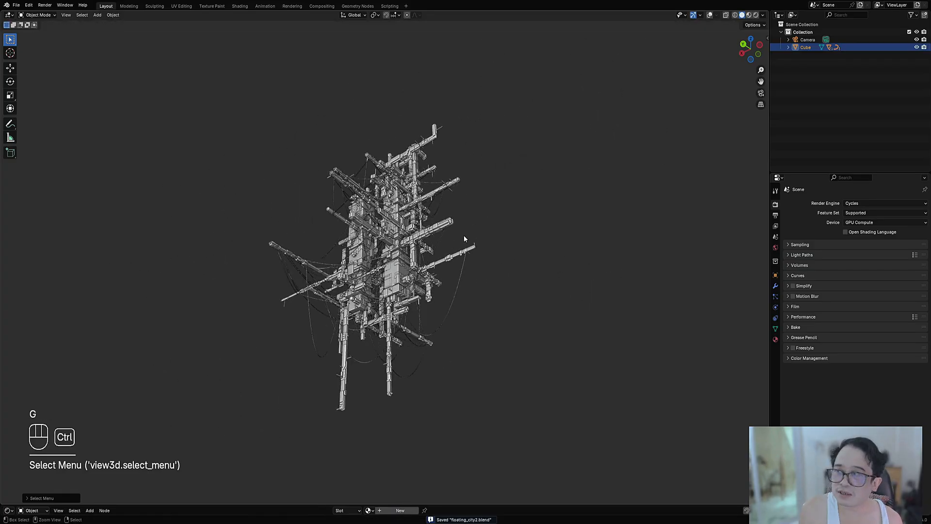
pyautogui.hotkey('ctrl', 's')
pyautogui.scroll(4, 465, 239)
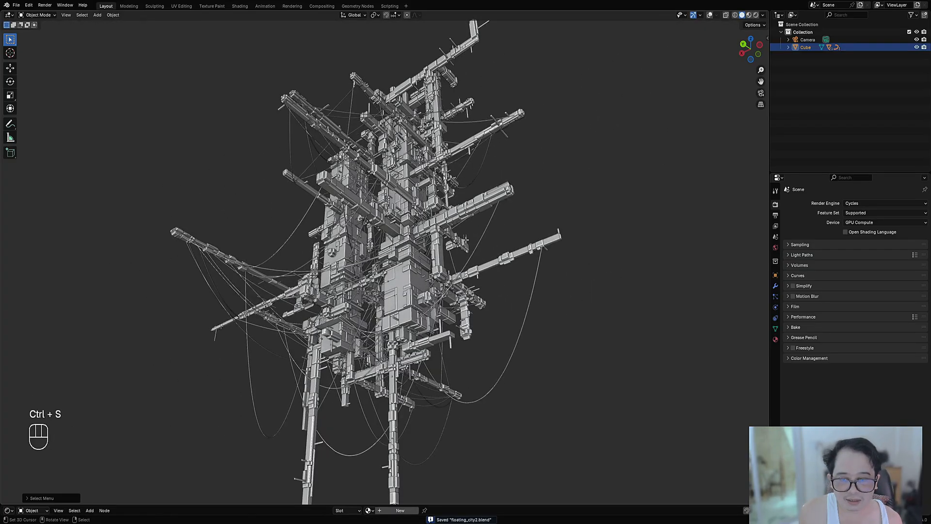
# Step: Select all faces with the Select All Faces operator and add Random Scatter with the preset "points 500 random sca rot"
pyautogui.press('Tab')
pyautogui.press('Tab')
pyautogui.hotkey('shift', 'ctrl', 'alt', 'a')
pyautogui.scroll(-3, 484, 203)
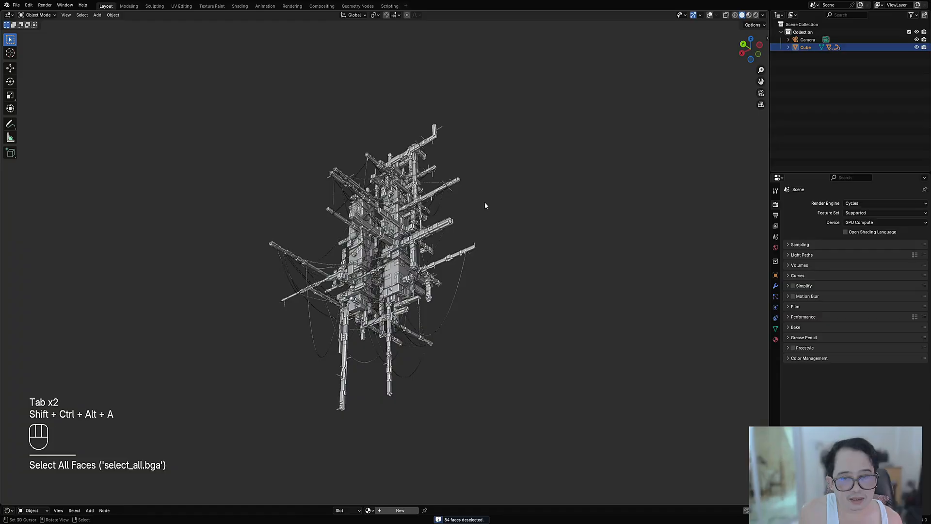
pyautogui.hotkey('shift', 'q')
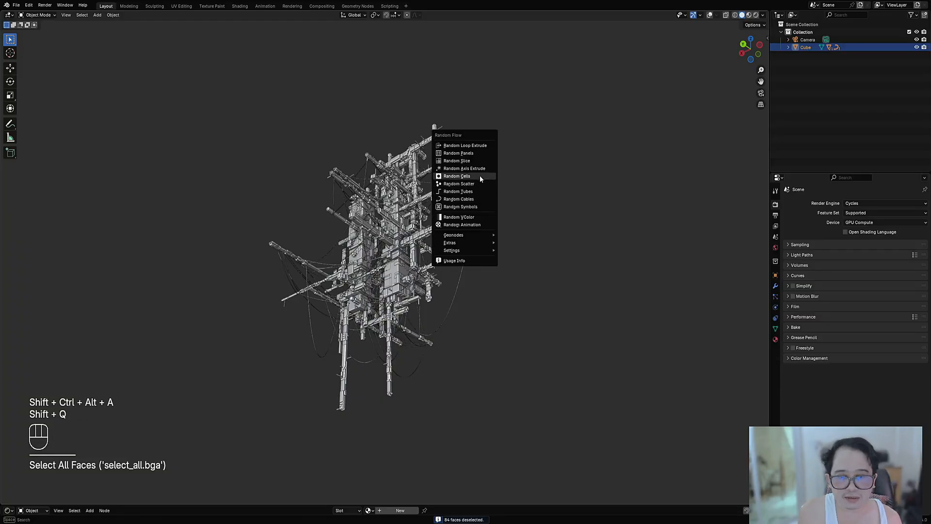
pyautogui.click(473, 184)
pyautogui.click(507, 203)
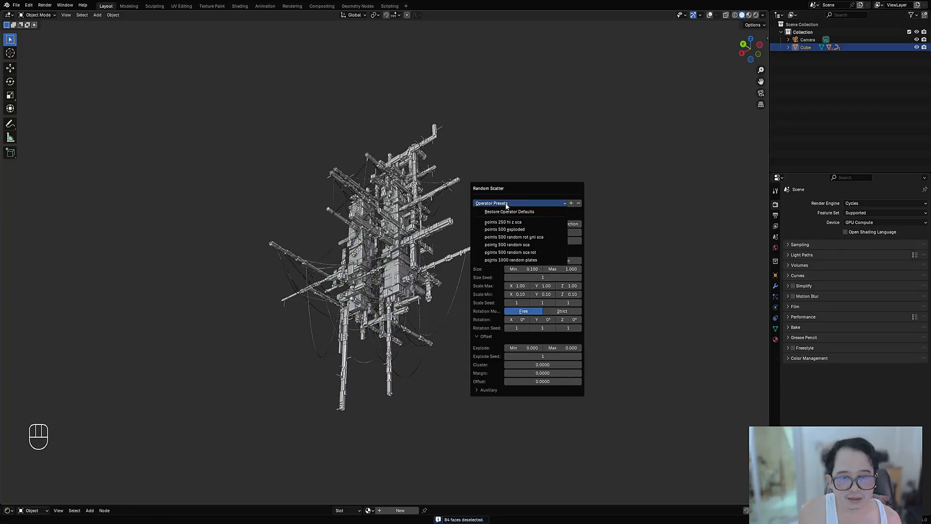
pyautogui.click(520, 254)
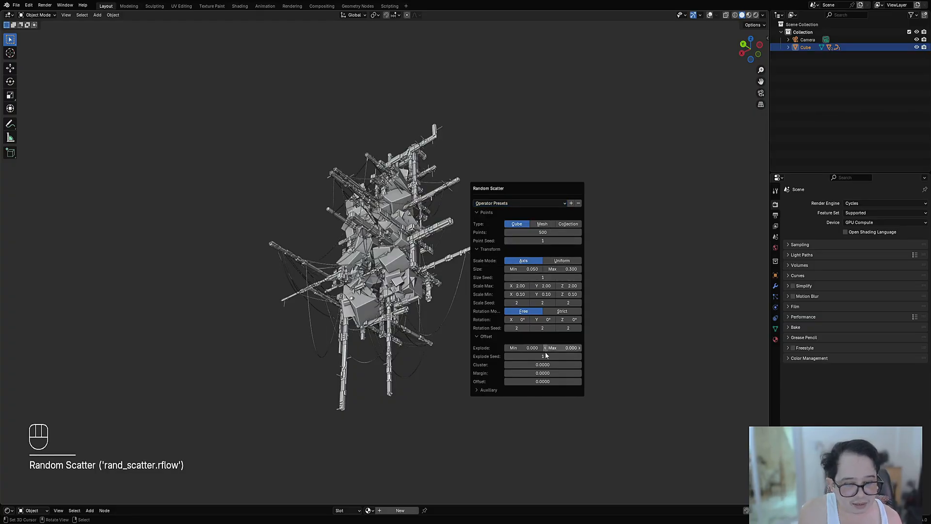
# Step: Set the scatter's maximum Explode to 2.474 and both its minimum and maximum Size to 0.01
pyautogui.moveTo(565, 348); pyautogui.dragTo(651, 348)
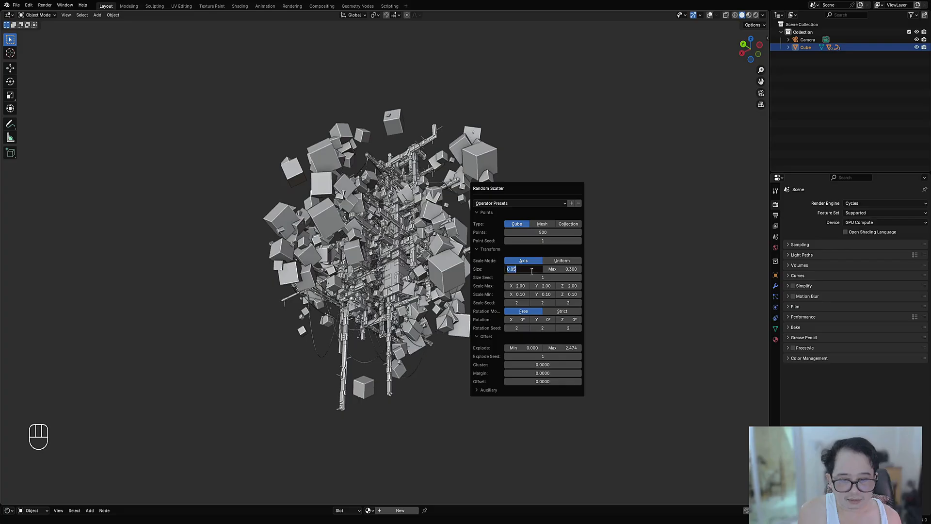
pyautogui.press('Return')
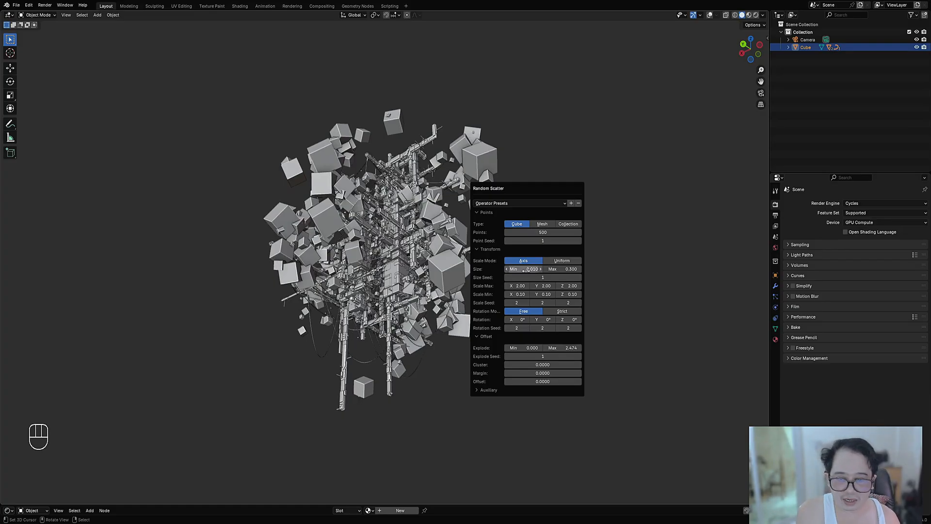
pyautogui.moveTo(563, 270); pyautogui.dragTo(536, 271)
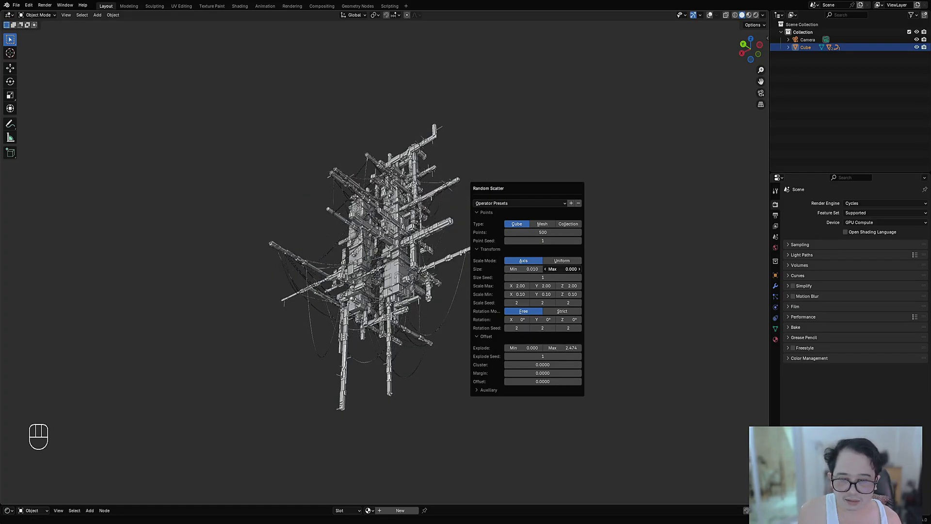
pyautogui.press('Escape')
pyautogui.click(560, 270)
pyautogui.write('.01')
pyautogui.press('Return')
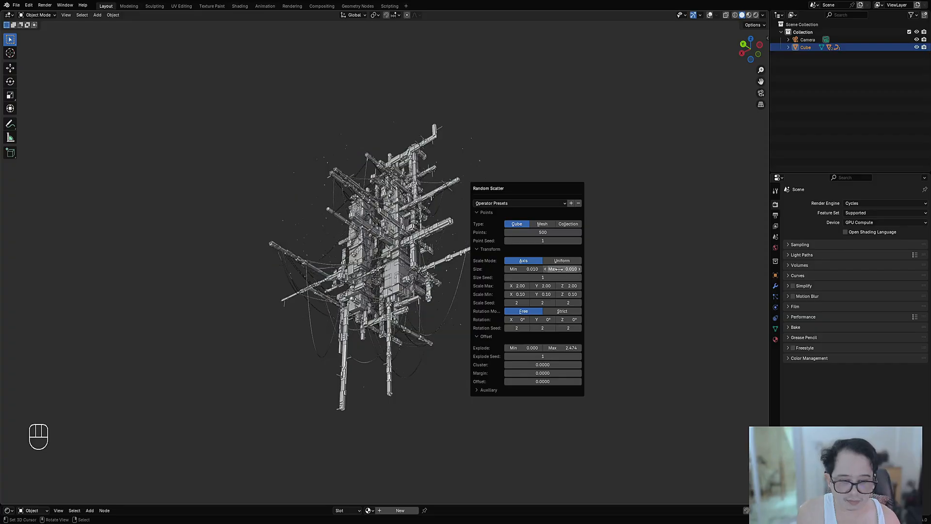
# Step: Set the minimum Size of the scattered cubes to 0.005
pyautogui.scroll(3, 408, 237)
pyautogui.moveTo(409, 240); pyautogui.dragTo(541, 248, button='middle')
pyautogui.press('F9')
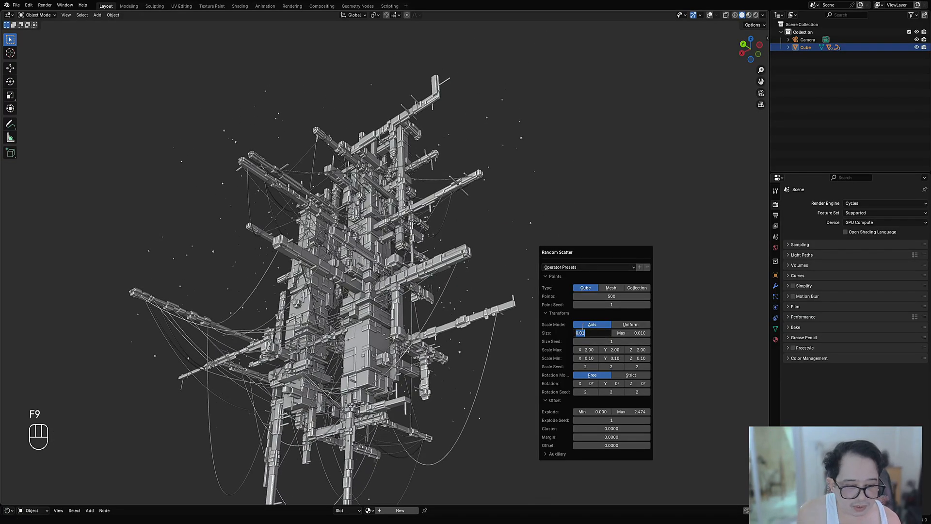
pyautogui.write('.005')
pyautogui.press('Return')
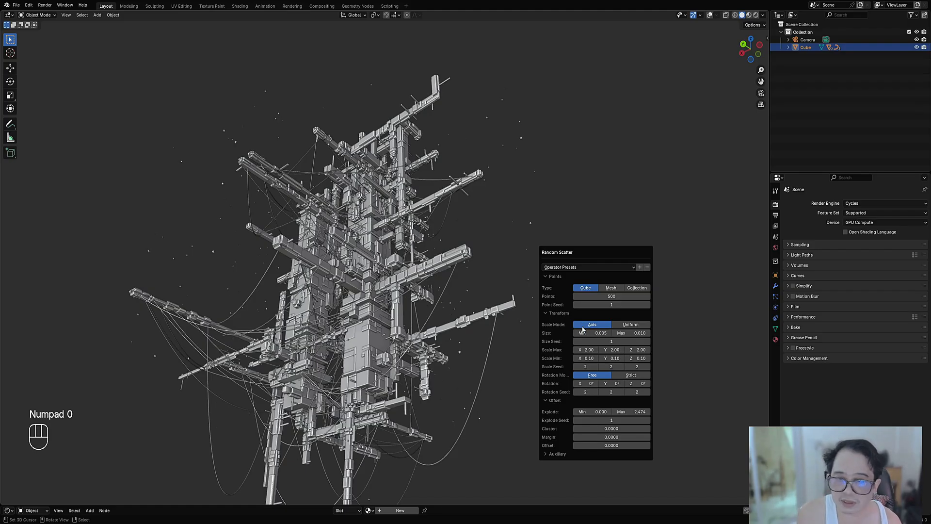
# Step: Set the scatter's Rotation Seed to 3, 4, 4 and its Scale Seed to 3, 4, 3
pyautogui.press('ctrl')
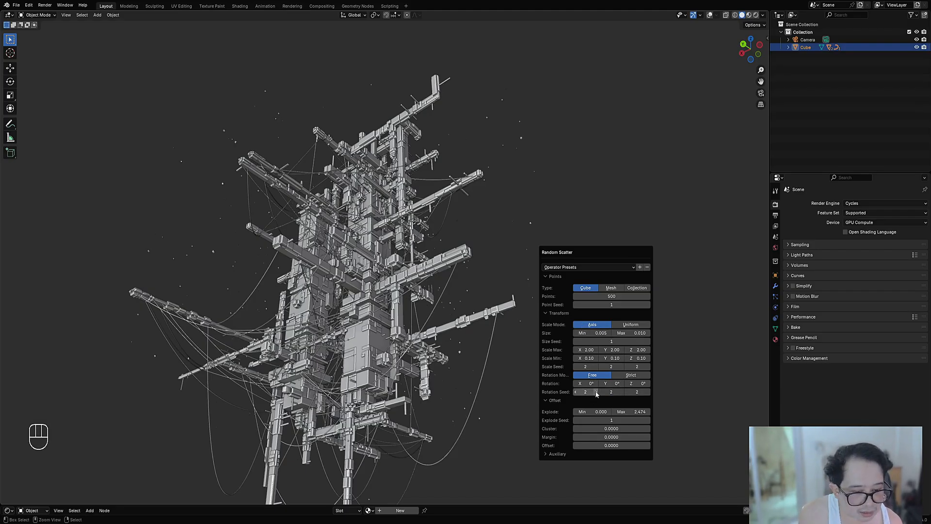
pyautogui.keyDown('ctrl'); pyautogui.scroll(2, 609, 391); pyautogui.keyUp('ctrl')
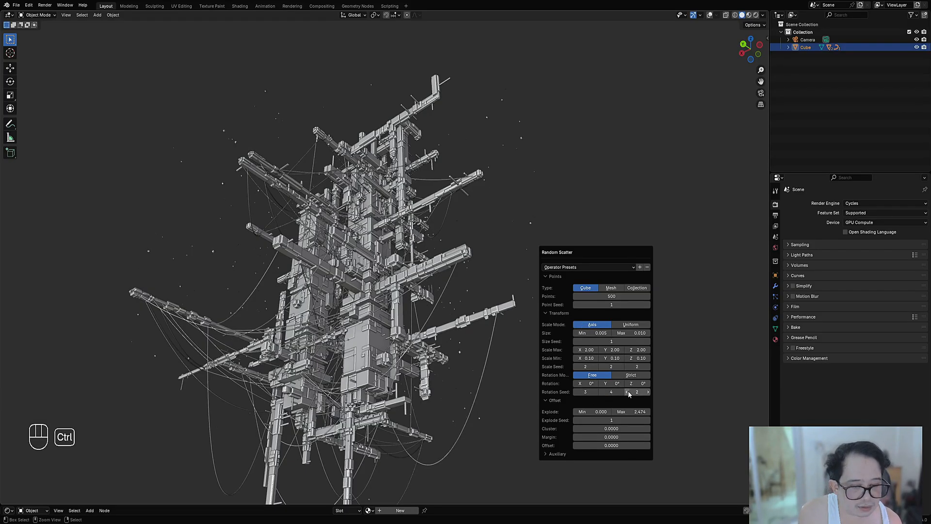
pyautogui.keyDown('ctrl'); pyautogui.scroll(2, 629, 391); pyautogui.keyUp('ctrl')
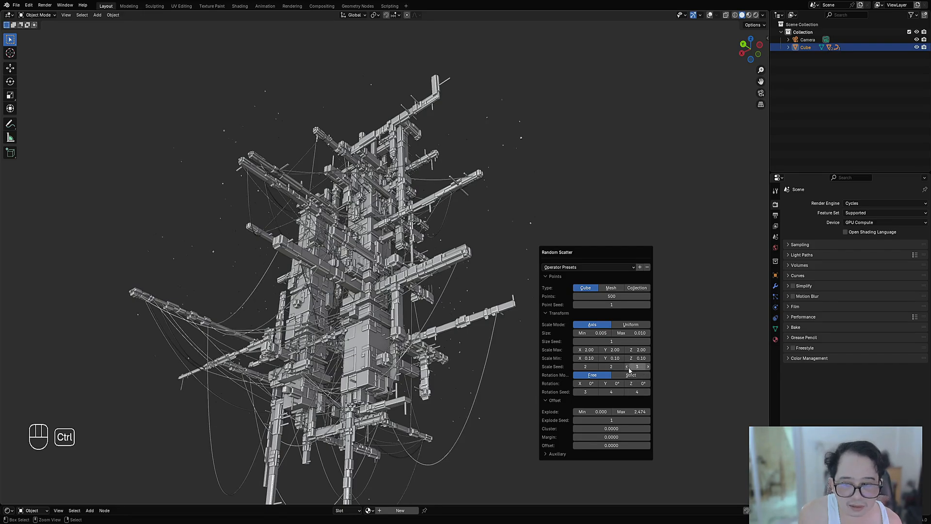
pyautogui.keyDown('ctrl'); pyautogui.scroll(2, 612, 367); pyautogui.keyUp('ctrl')
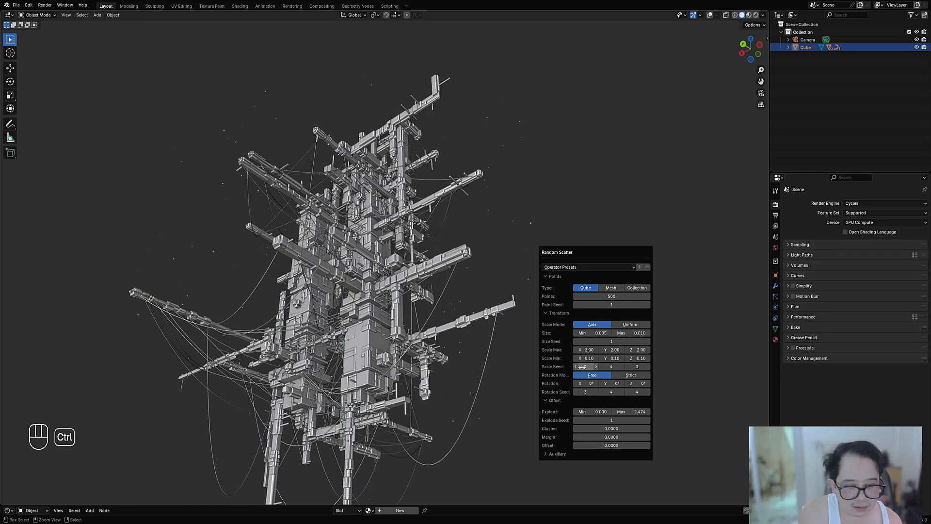
pyautogui.keyDown('ctrl'); pyautogui.scroll(1, 582, 366); pyautogui.keyUp('ctrl')
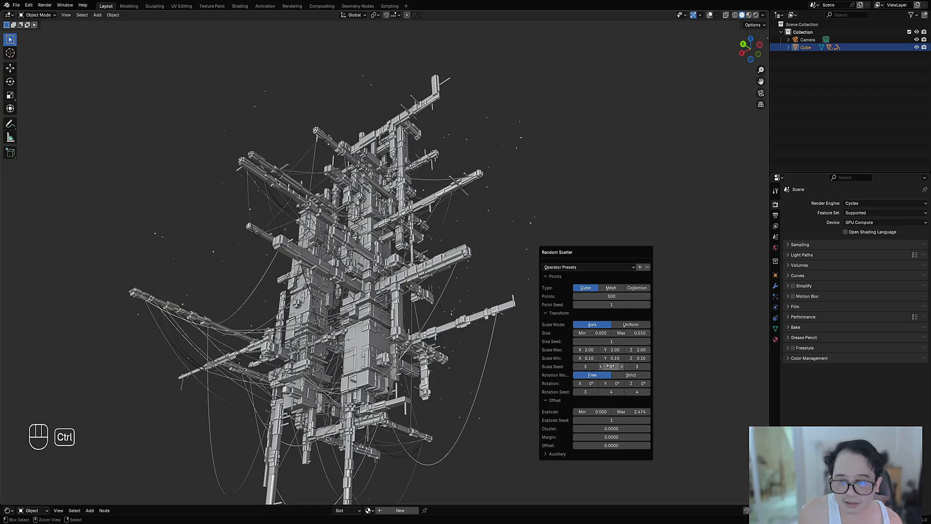
# Step: Switch the viewport to Rendered shading and inspect the scattered cubes around the structure
pyautogui.scroll(-4, 500, 301)
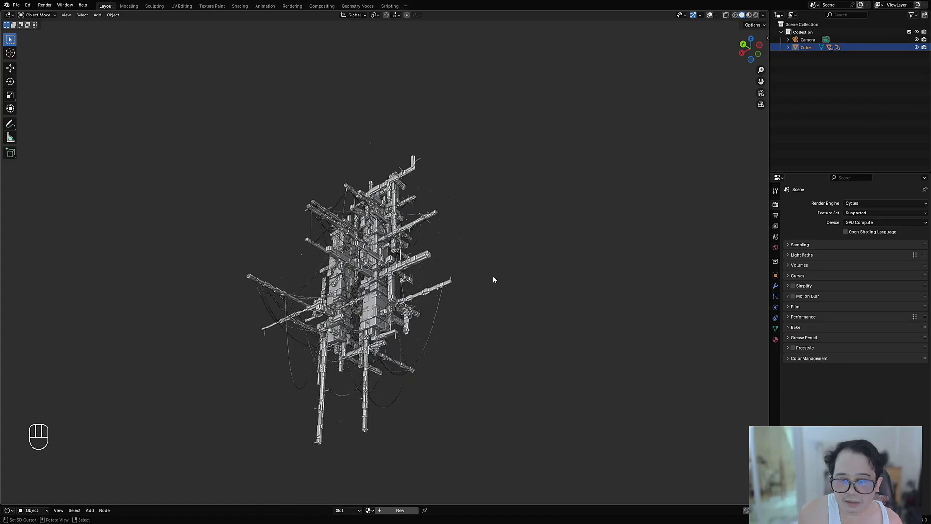
pyautogui.scroll(2, 493, 269)
pyautogui.press('z')
pyautogui.click(534, 231)
pyautogui.hotkey('shift', 'alt', 'z')
pyautogui.hotkey('shift', 'alt', 'z')
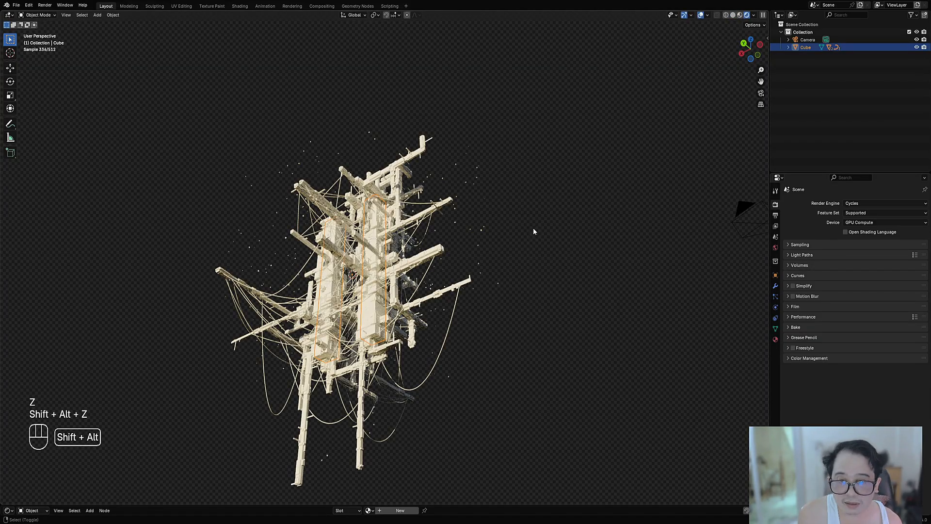
# Step: Set the Random Scatter's Point Seed to 10 and its maximum Z scale to 3.00
pyautogui.press('F9')
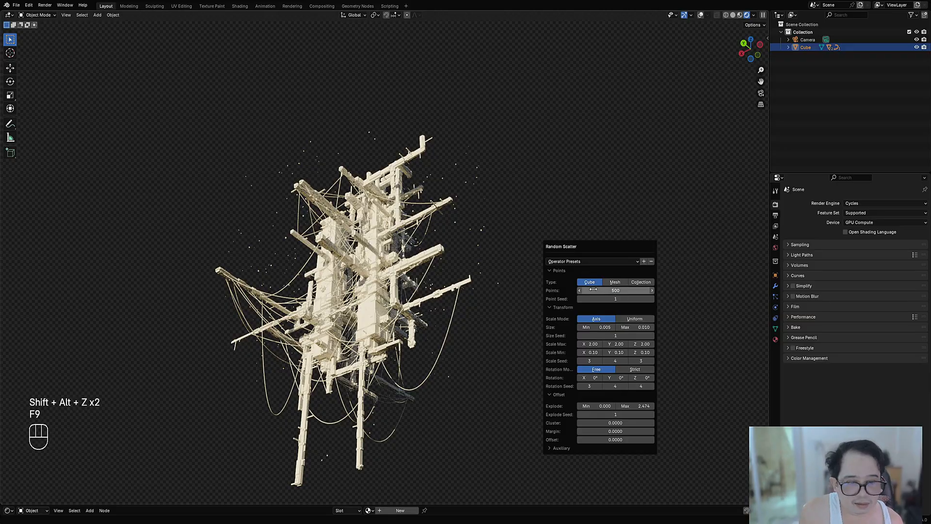
pyautogui.keyDown('ctrl'); pyautogui.scroll(3, 611, 299); pyautogui.keyUp('ctrl')
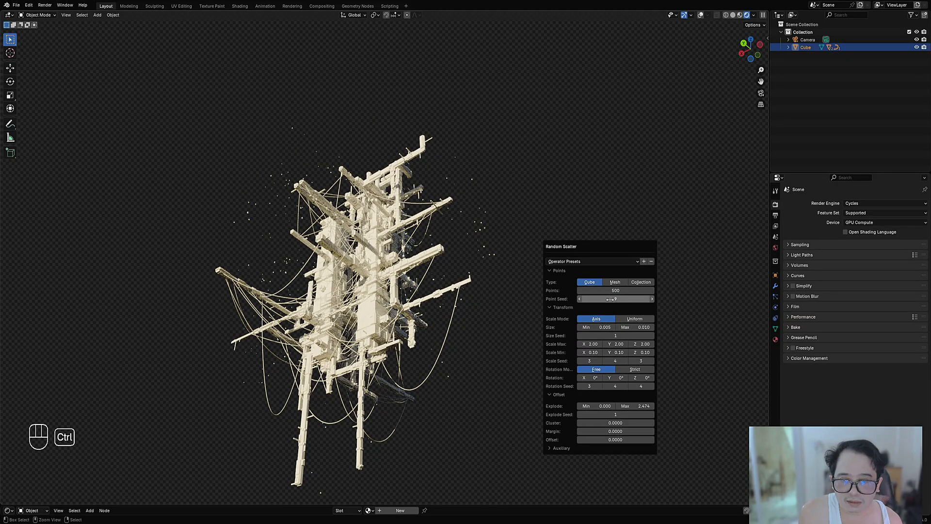
pyautogui.keyDown('ctrl'); pyautogui.scroll(1, 610, 299); pyautogui.keyUp('ctrl')
pyautogui.doubleClick(643, 344)
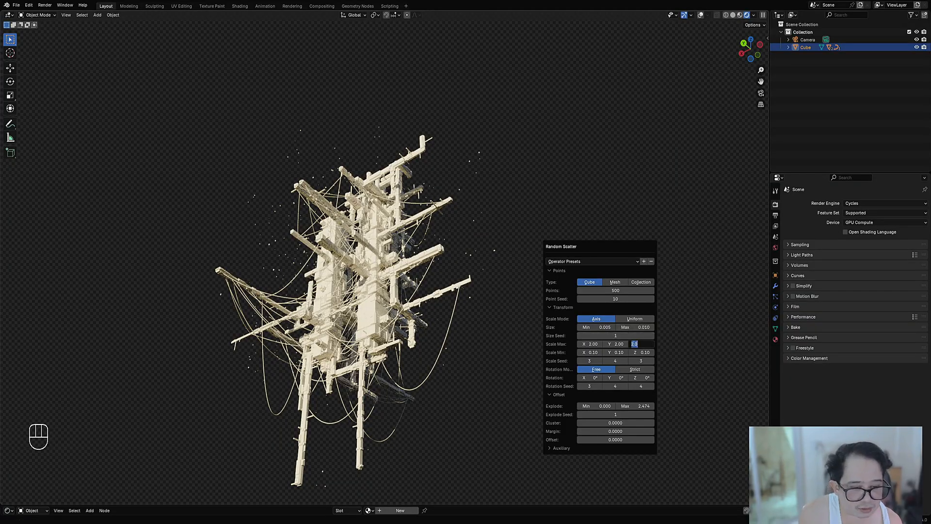
pyautogui.write('3')
pyautogui.press('Return')
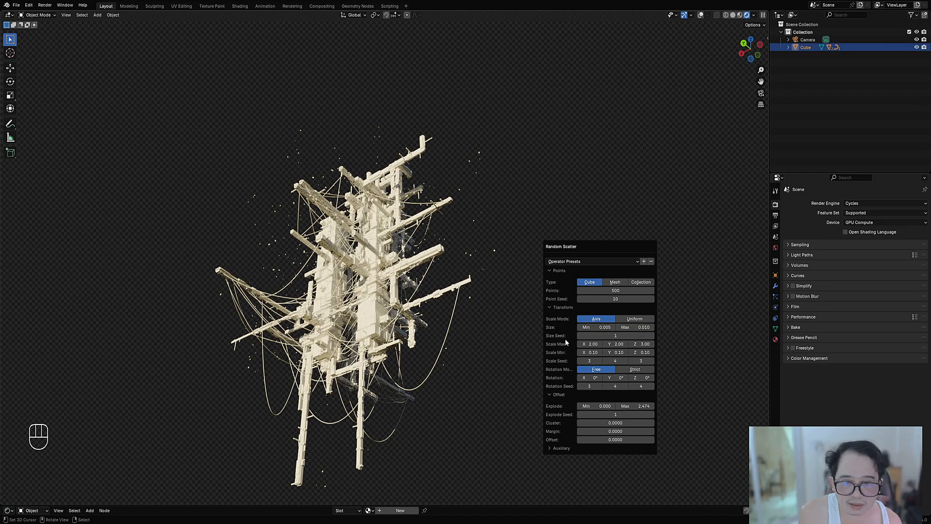
# Step: Set the scatter's Z Scale Seed to 10 and raise its Z Rotation Seed
pyautogui.keyDown('ctrl'); pyautogui.scroll(1, 641, 360); pyautogui.keyUp('ctrl')
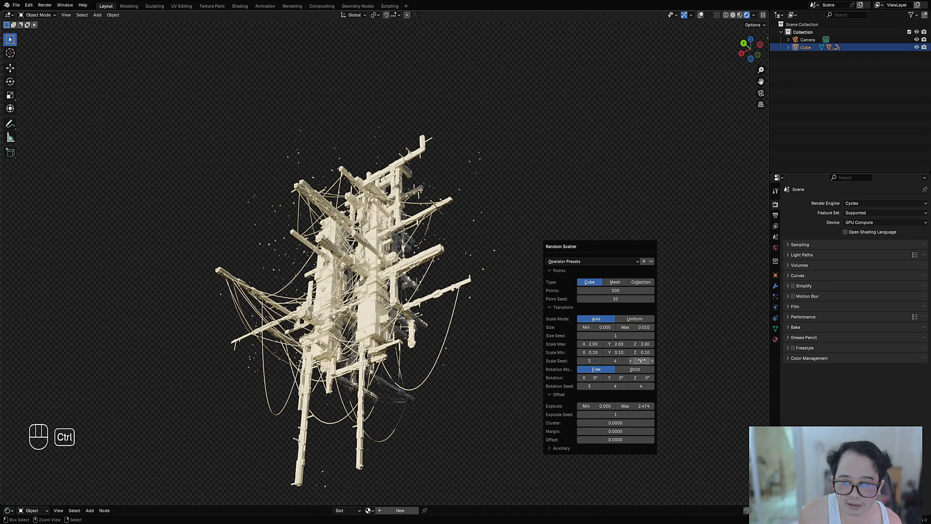
pyautogui.keyDown('ctrl'); pyautogui.scroll(5, 641, 360); pyautogui.keyUp('ctrl')
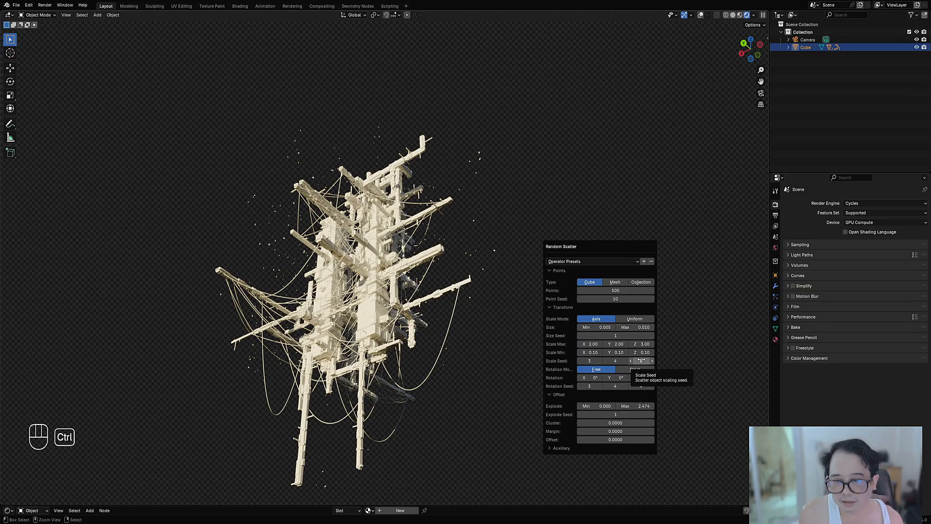
pyautogui.keyDown('ctrl'); pyautogui.scroll(3, 645, 386); pyautogui.keyUp('ctrl')
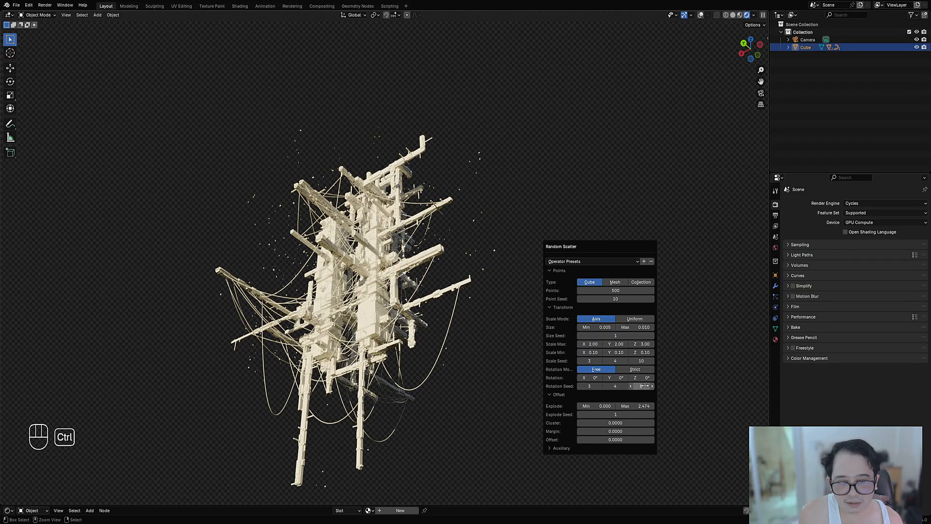
# Step: Review the structure in Rendered shading with overlays hidden, then return to Solid shading and save the file
pyautogui.hotkey('shift', 'alt', 'z')
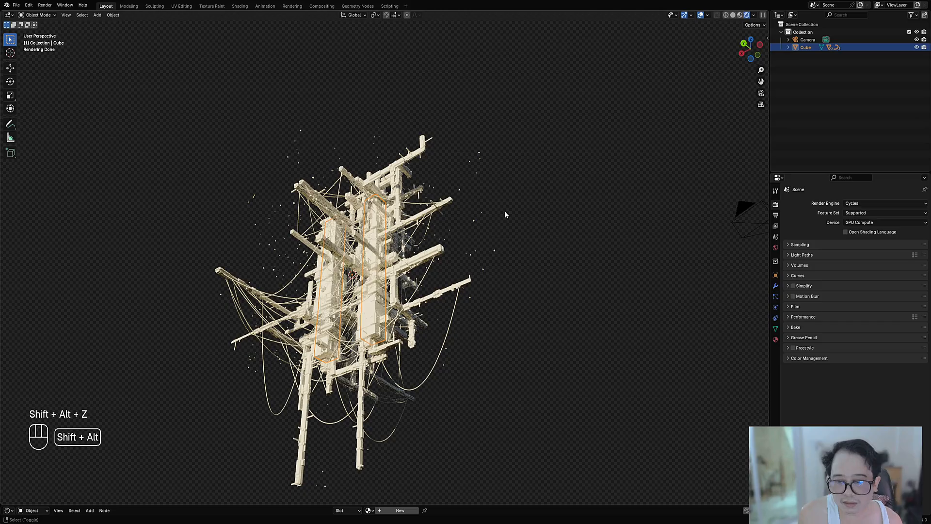
pyautogui.press('z')
pyautogui.press('z')
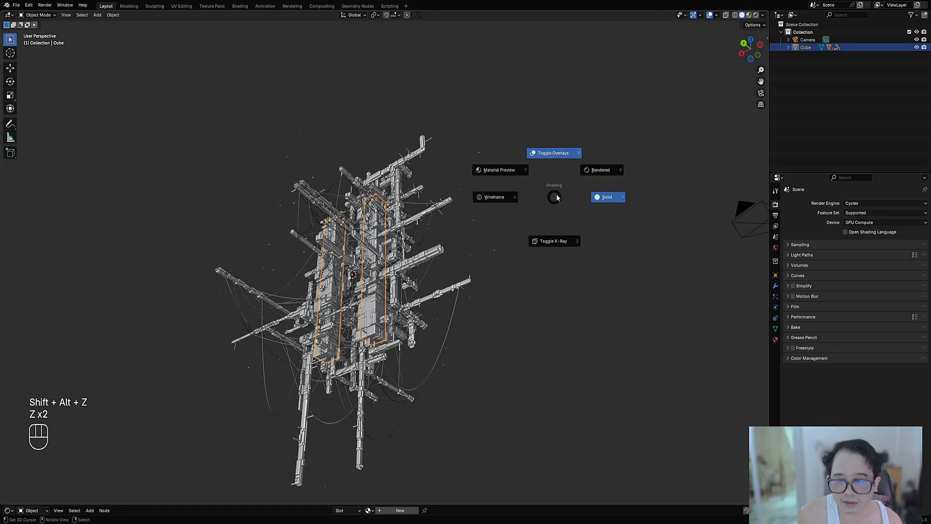
pyautogui.click(589, 165)
pyautogui.keyDown('shift'); pyautogui.moveTo(523, 228); pyautogui.dragTo(516, 177, button='middle'); pyautogui.keyUp('shift')
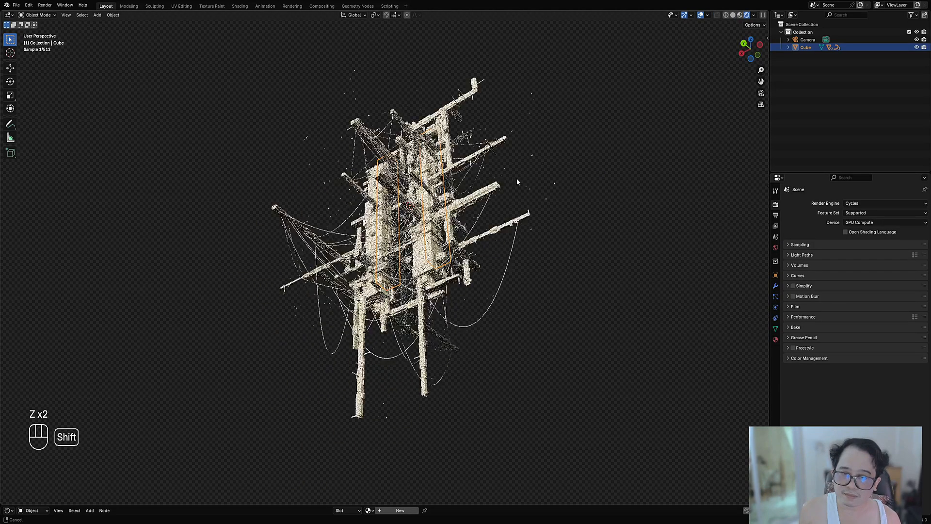
pyautogui.hotkey('shift', 'alt', 'z')
pyautogui.press('z')
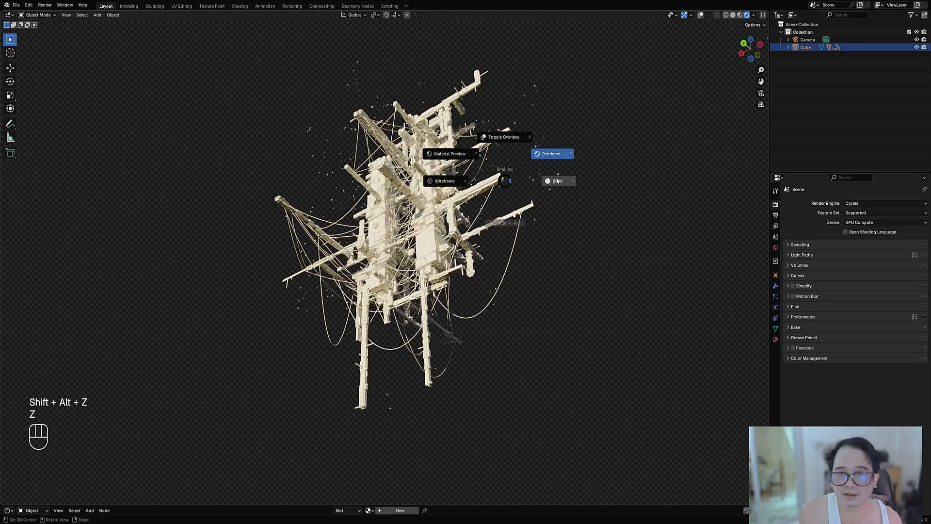
pyautogui.click(557, 180)
pyautogui.hotkey('ctrl', 's')
# Step: Align the camera to the current view and apply the Shorts format preset for a 1080 x 1920 px output
pyautogui.keyDown('shift'); pyautogui.moveTo(512, 179); pyautogui.dragTo(502, 195, button='middle'); pyautogui.keyUp('shift')
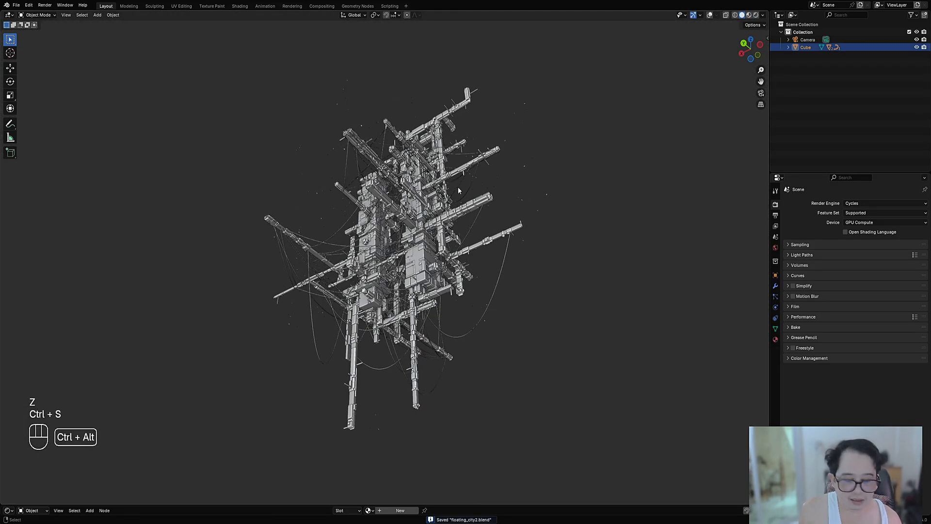
pyautogui.press('ctrl+alt+KP_0')
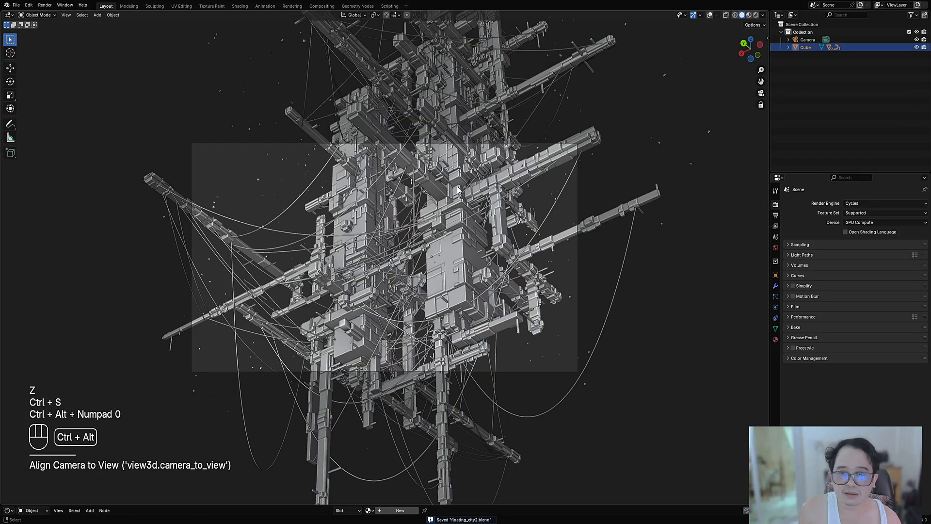
pyautogui.click(776, 216)
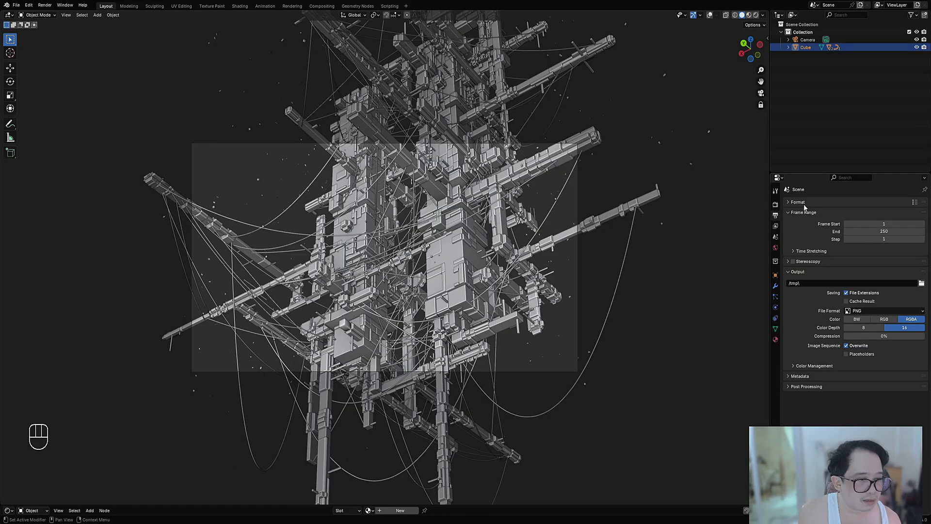
pyautogui.click(804, 204)
pyautogui.click(915, 202)
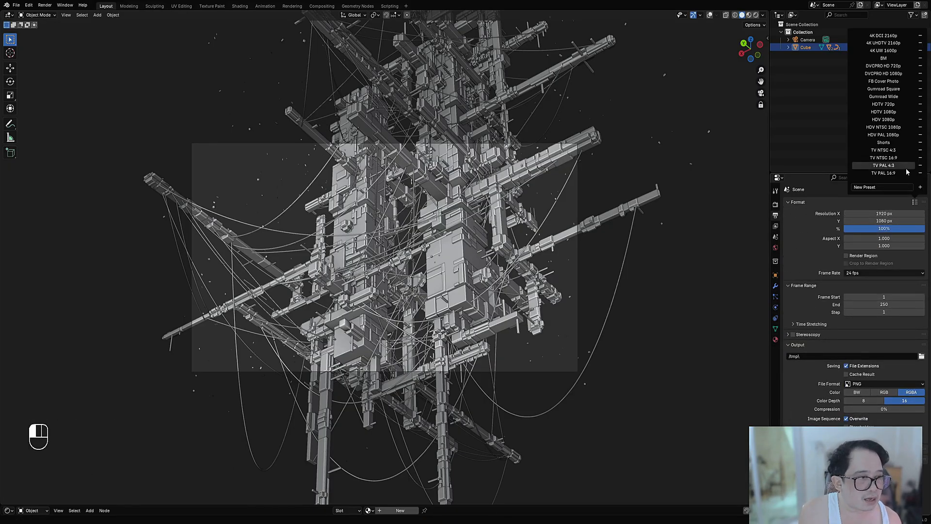
pyautogui.click(894, 142)
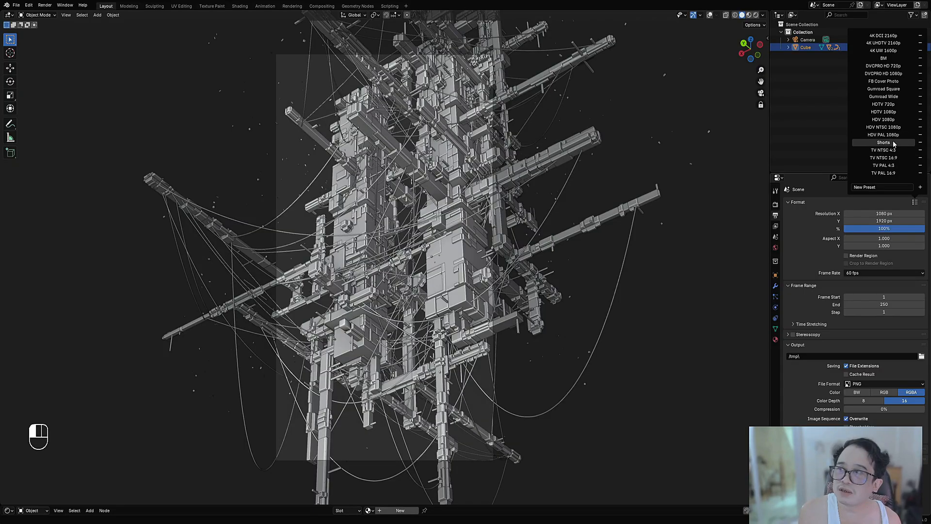
# Step: Pull the camera back and centre the structure in the vertical frame, then enable Render Region
pyautogui.scroll(-3, 397, 270)
pyautogui.keyDown('shift'); pyautogui.moveTo(397, 270); pyautogui.dragTo(423, 272, button='middle'); pyautogui.keyUp('shift')
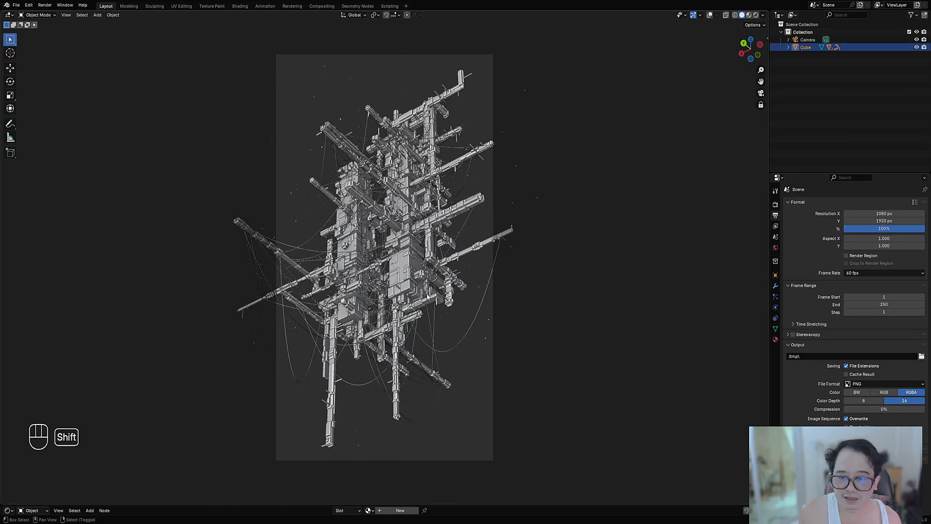
pyautogui.scroll(-3, 424, 272)
pyautogui.click(847, 256)
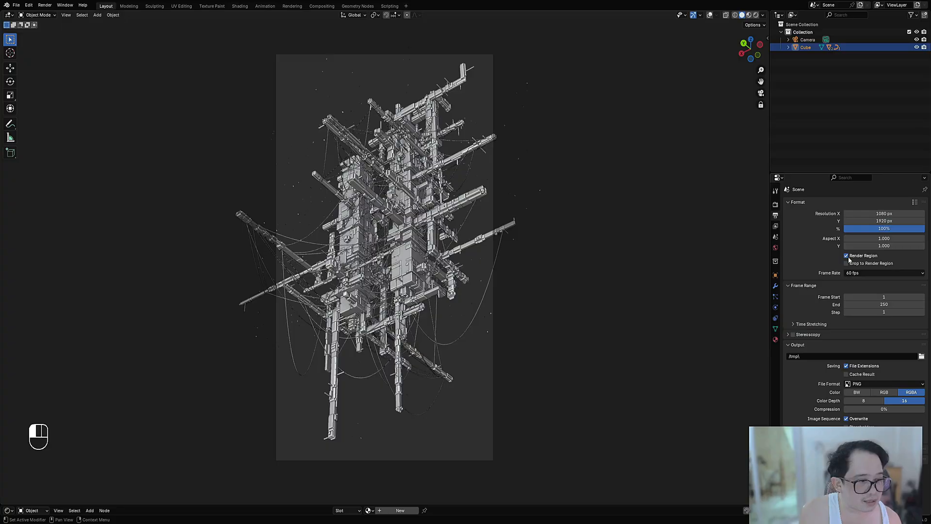
# Step: Frame the whole structure with margin around it in Rendered shading, with the Track Lights camera settings open, and save the file
pyautogui.press('z')
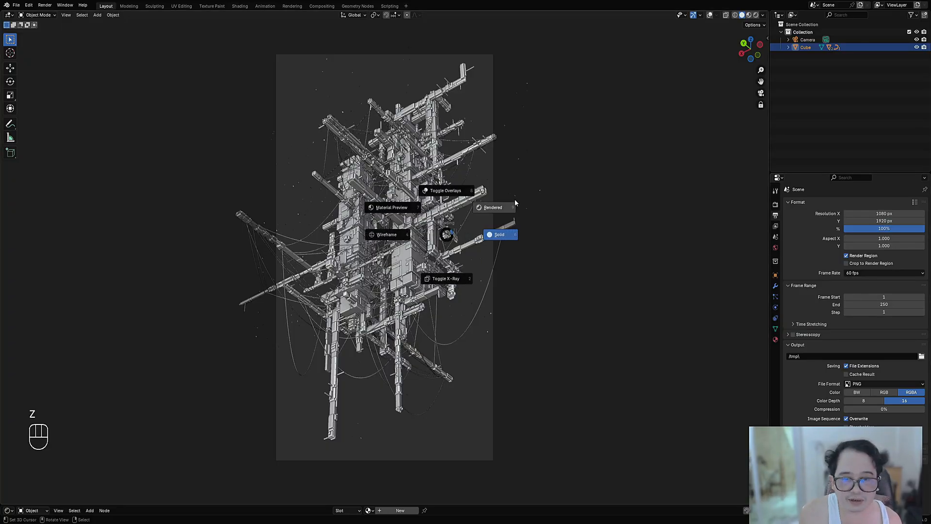
pyautogui.click(490, 208)
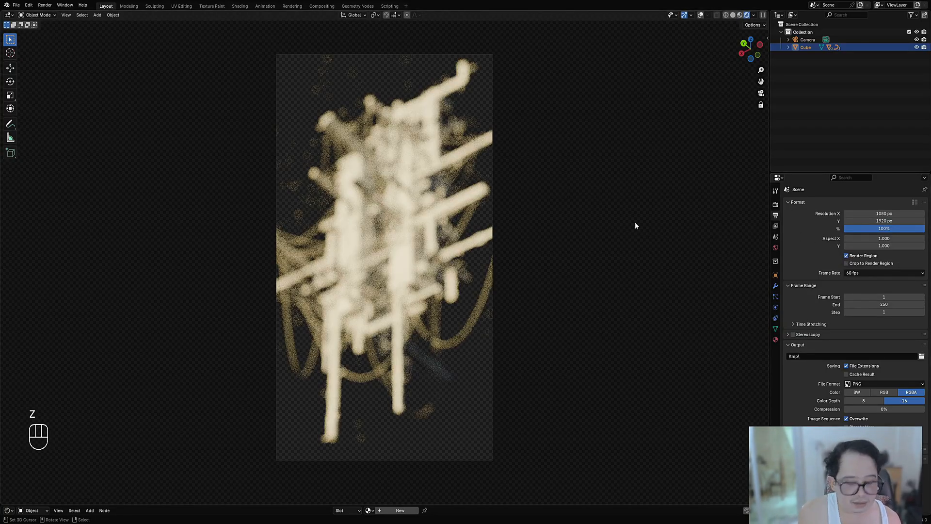
pyautogui.press('n')
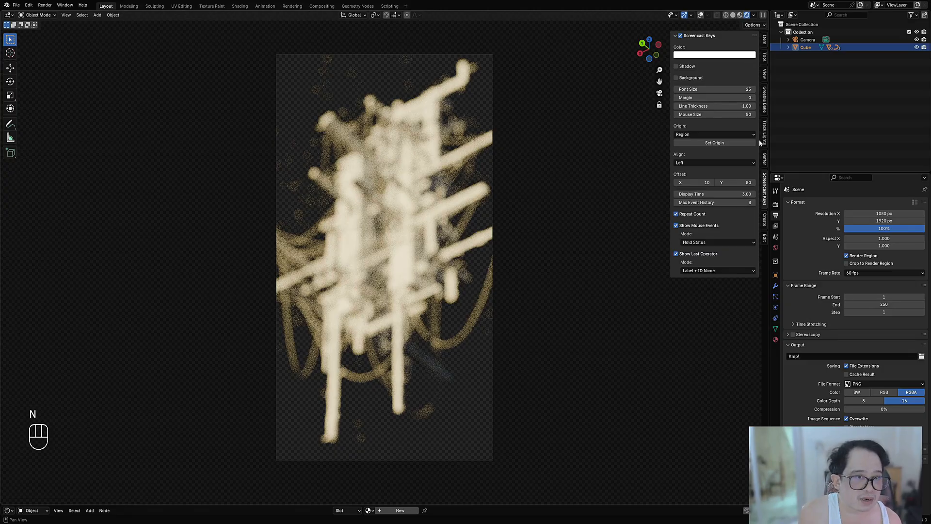
pyautogui.click(765, 124)
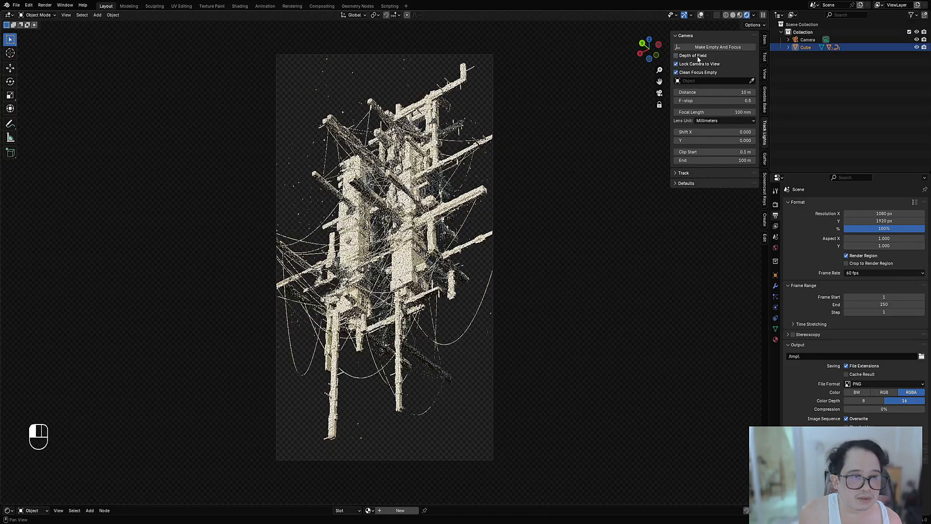
pyautogui.scroll(-2, 407, 236)
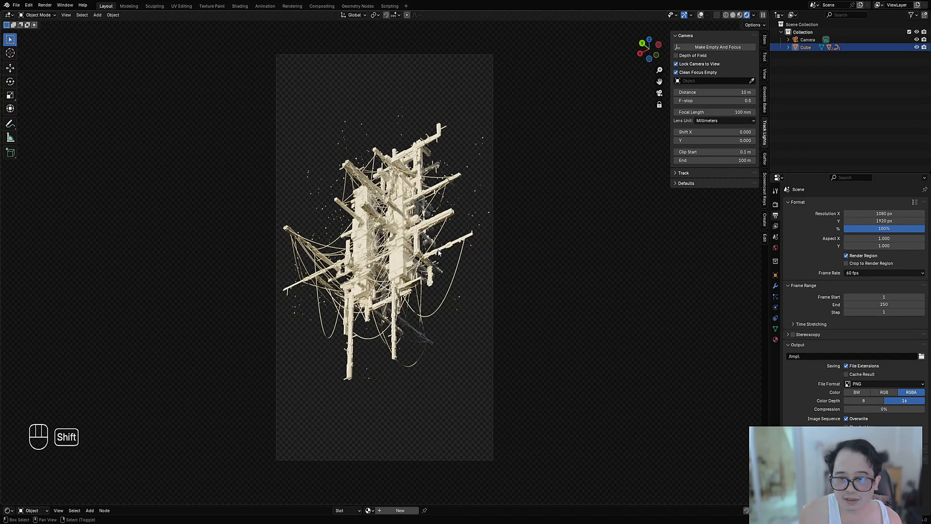
pyautogui.keyDown('shift'); pyautogui.moveTo(440, 253); pyautogui.dragTo(441, 264, button='middle'); pyautogui.keyUp('shift')
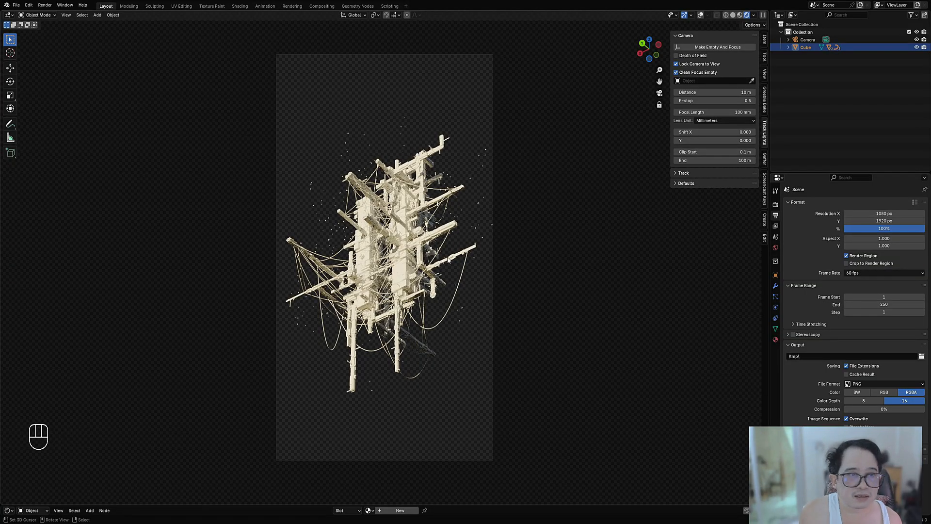
pyautogui.hotkey('ctrl', 's')
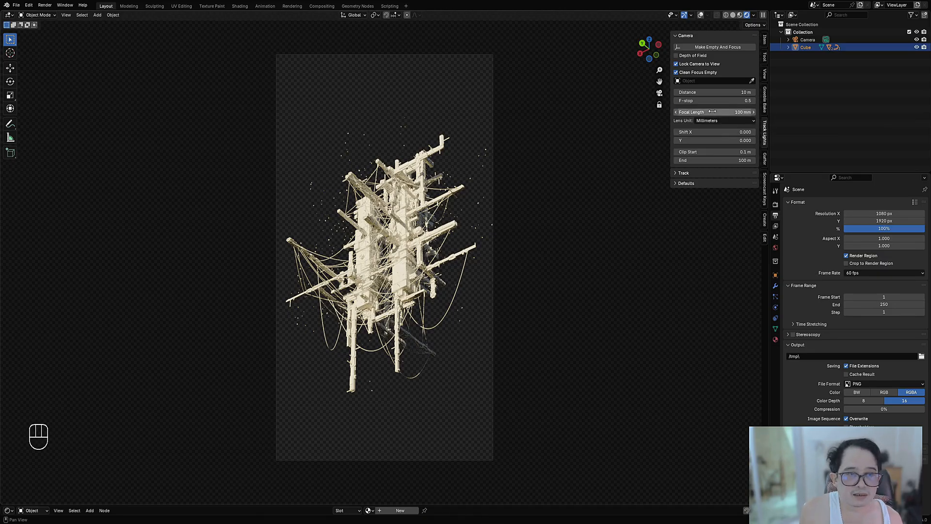
# Step: Set the camera's Focal Length to 200 mm and move the camera back until the whole structure fits the frame
pyautogui.click(696, 112)
pyautogui.write('200')
pyautogui.press('Return')
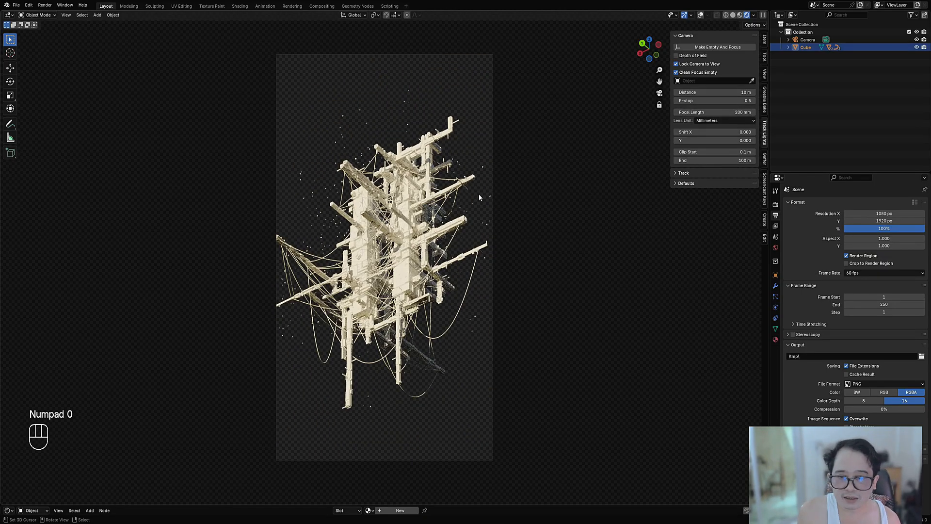
pyautogui.scroll(-1, 479, 197)
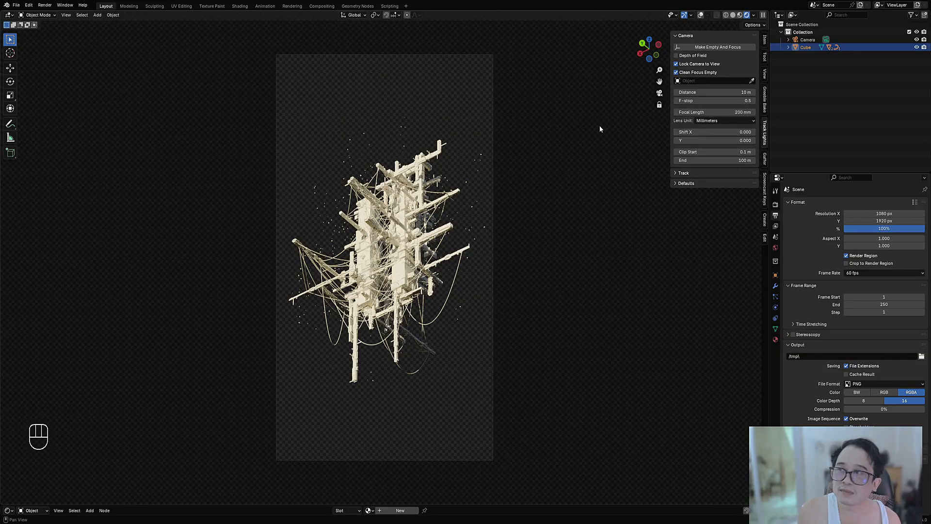
pyautogui.click(722, 112)
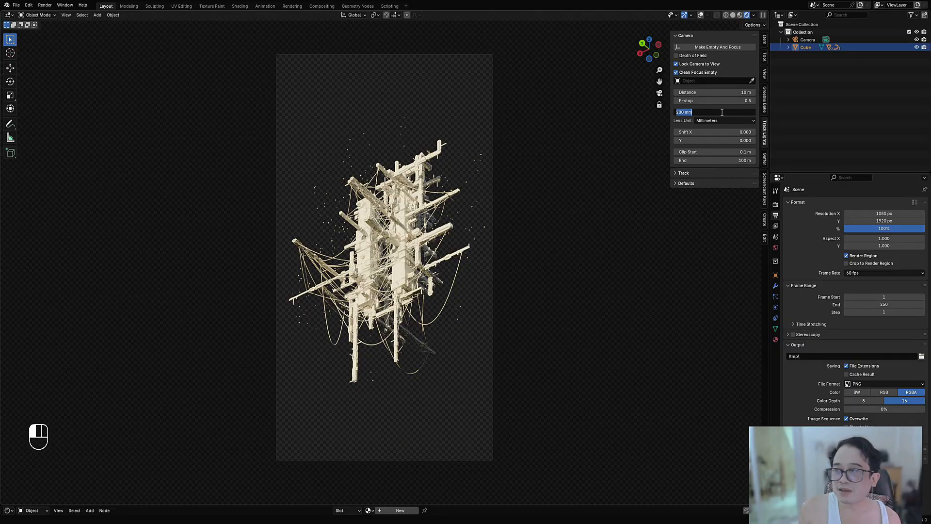
pyautogui.click(686, 144)
pyautogui.click(691, 112)
pyautogui.click(595, 141)
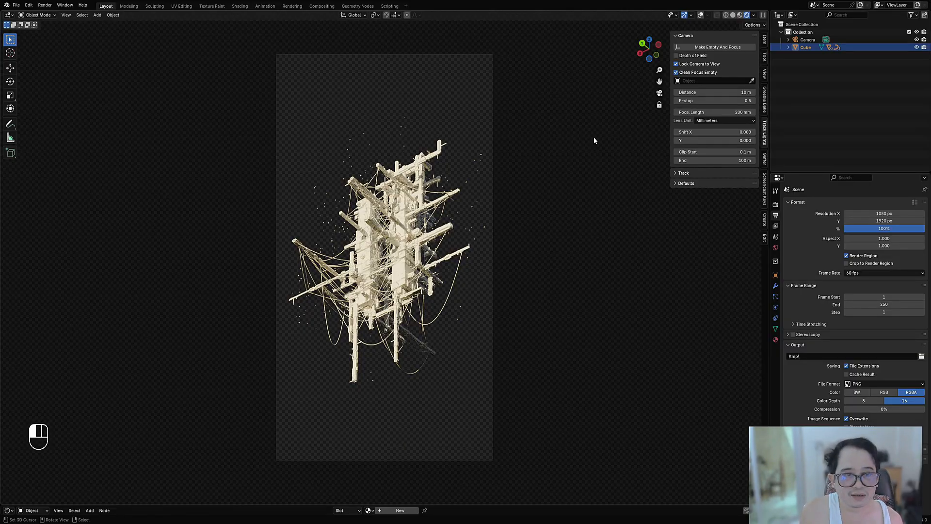
pyautogui.click(720, 111)
pyautogui.click(708, 129)
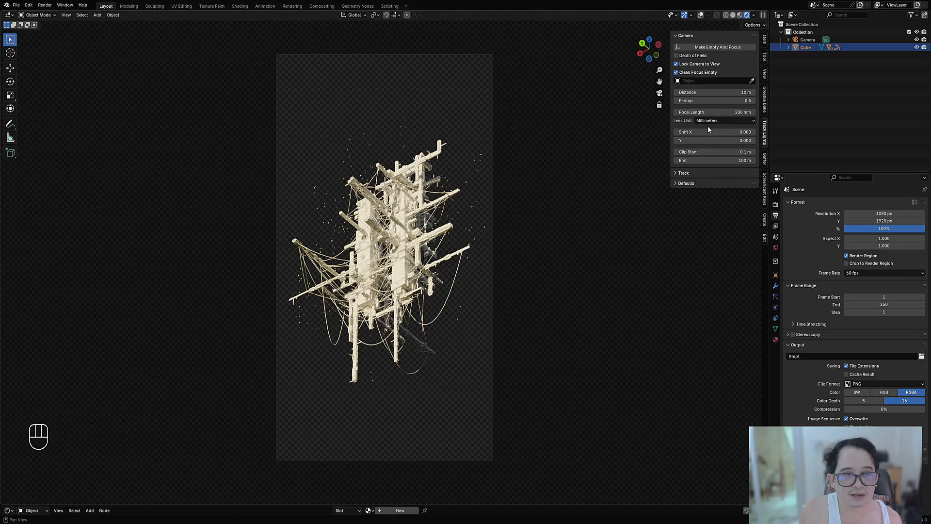
# Step: Try camera focal lengths of 100 mm and 800 mm to compare the perspective on the structure
pyautogui.click(721, 112)
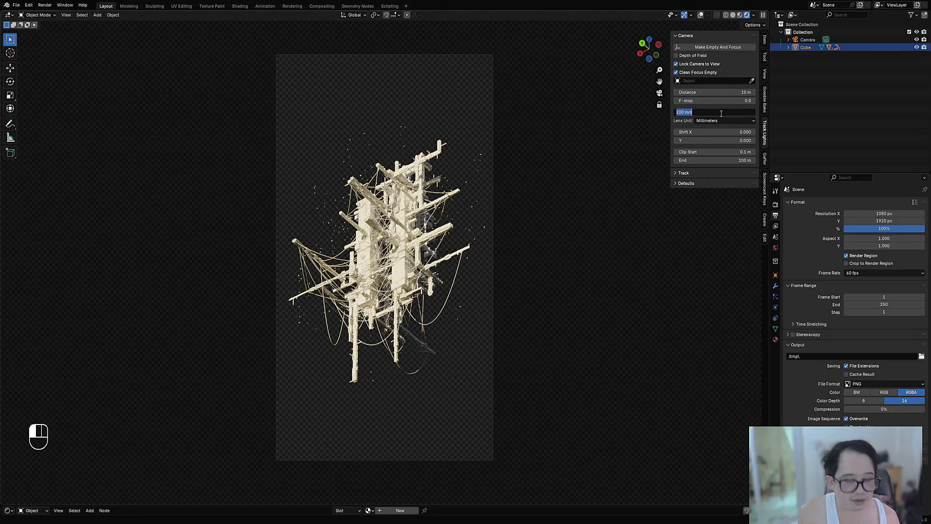
pyautogui.press('Return')
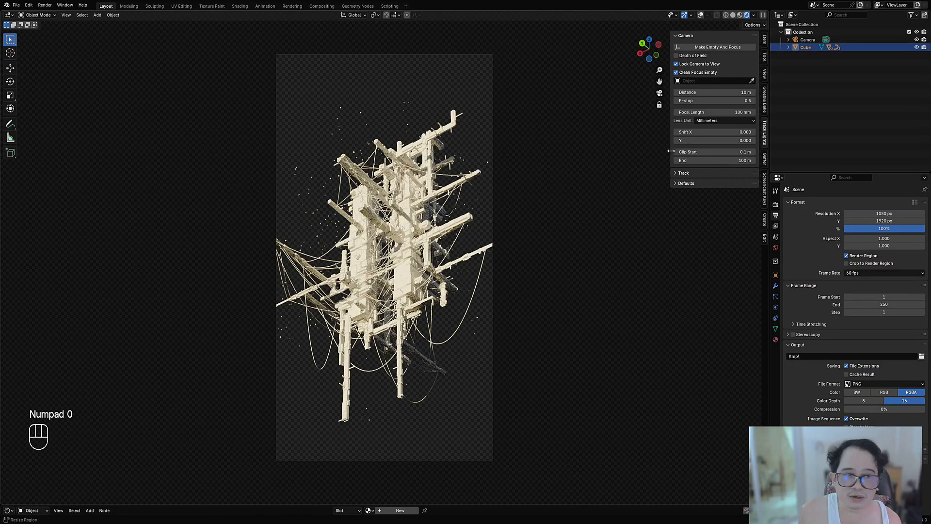
pyautogui.click(721, 112)
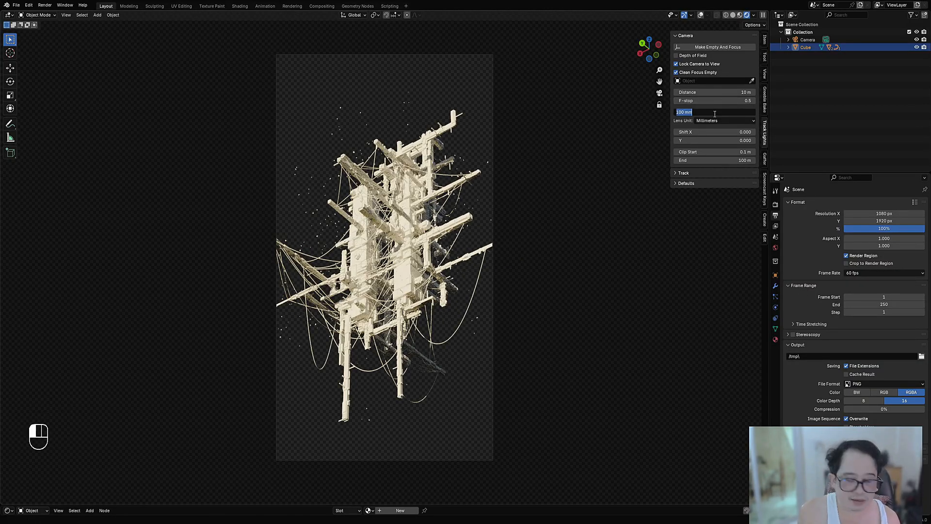
pyautogui.write('800')
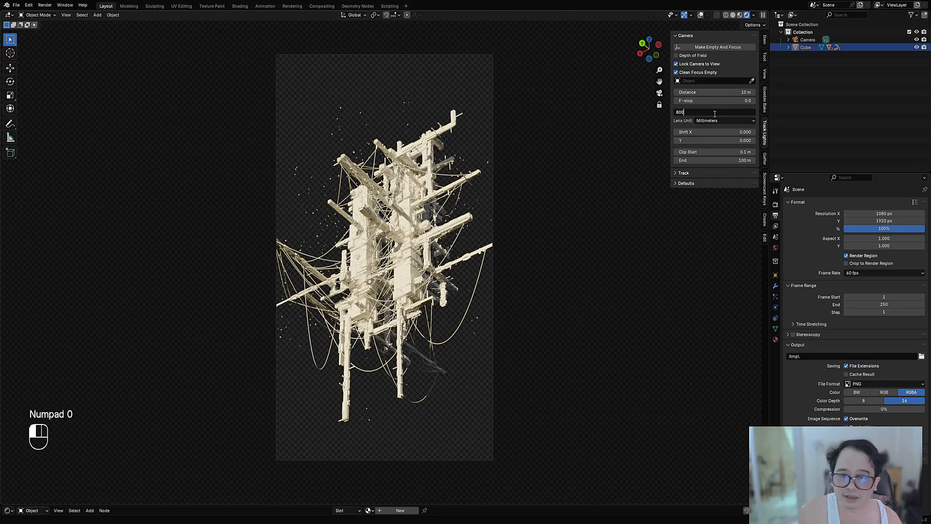
pyautogui.press('Return')
pyautogui.scroll(-1, 505, 207)
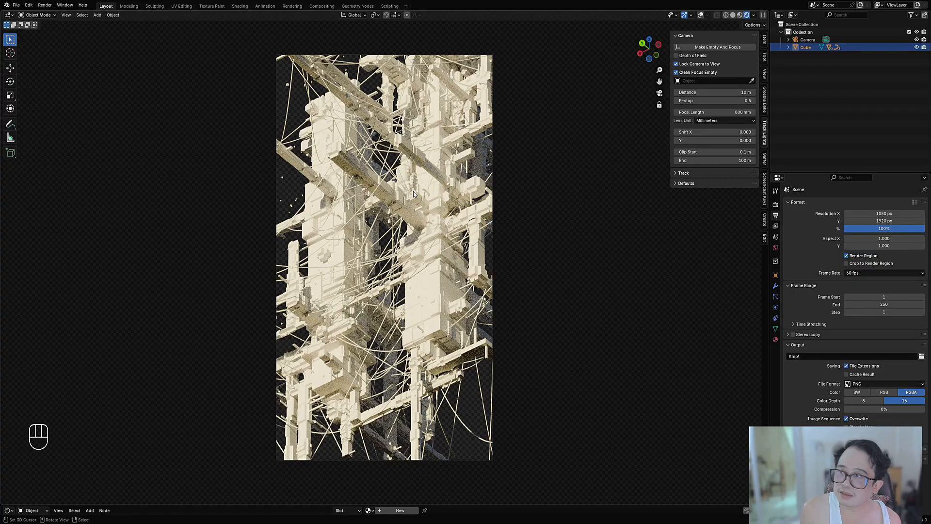
# Step: Set the camera's Focal Length to 100 mm, move the camera closer so the structure fills the vertical frame, and save the file
pyautogui.click(693, 111)
pyautogui.write('100')
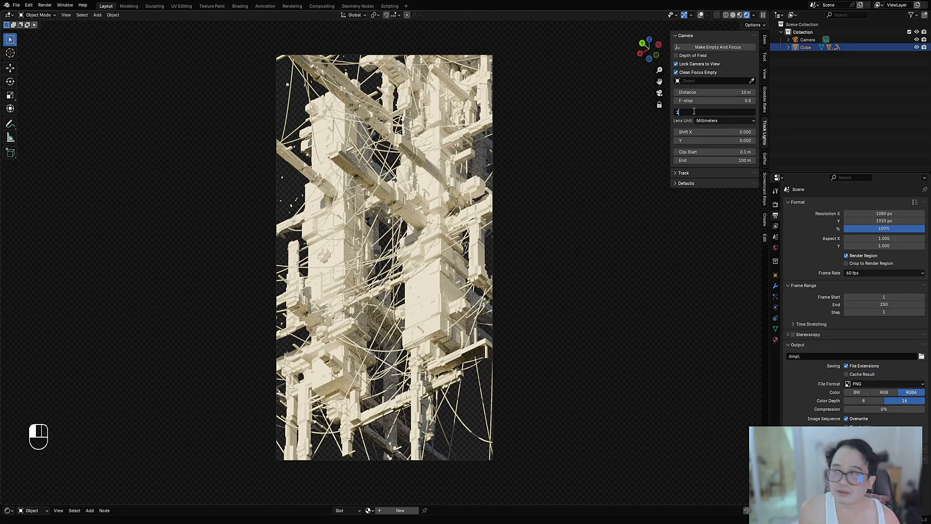
pyautogui.press('Return')
pyautogui.scroll(6, 382, 232)
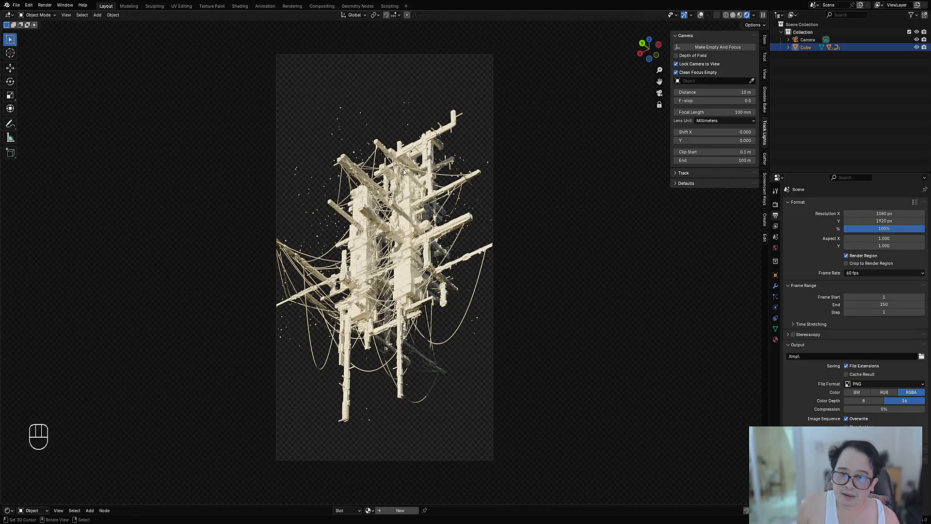
pyautogui.scroll(1, 391, 173)
pyautogui.keyDown('shift'); pyautogui.moveTo(396, 229); pyautogui.dragTo(398, 212, button='middle'); pyautogui.keyUp('shift')
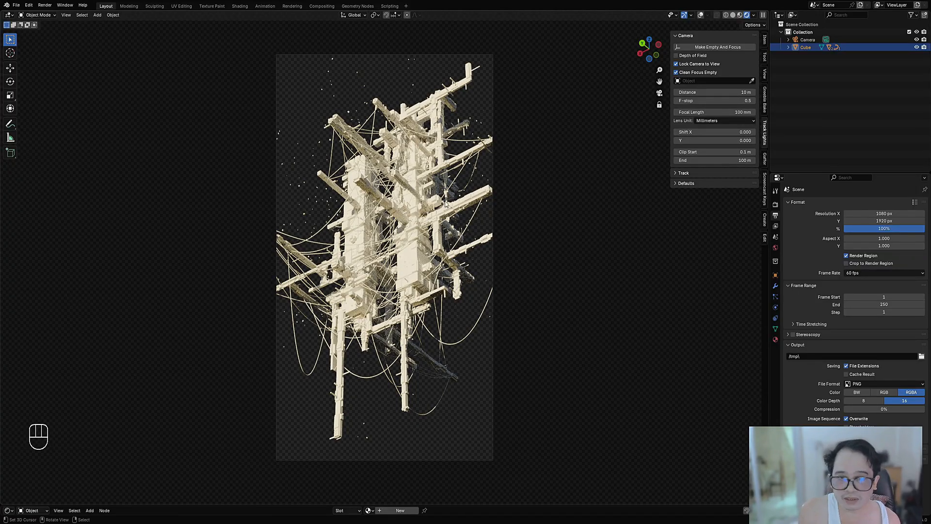
pyautogui.keyDown('shift'); pyautogui.moveTo(444, 201); pyautogui.dragTo(447, 210, button='middle'); pyautogui.keyUp('shift')
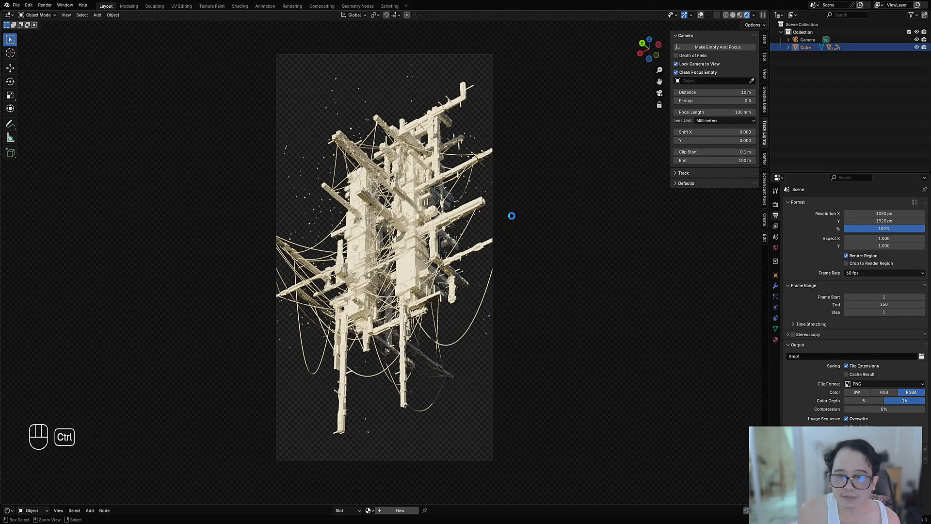
pyautogui.hotkey('ctrl', 's')
pyautogui.hotkey('ctrl', 'space')
pyautogui.hotkey('ctrl', 'space')
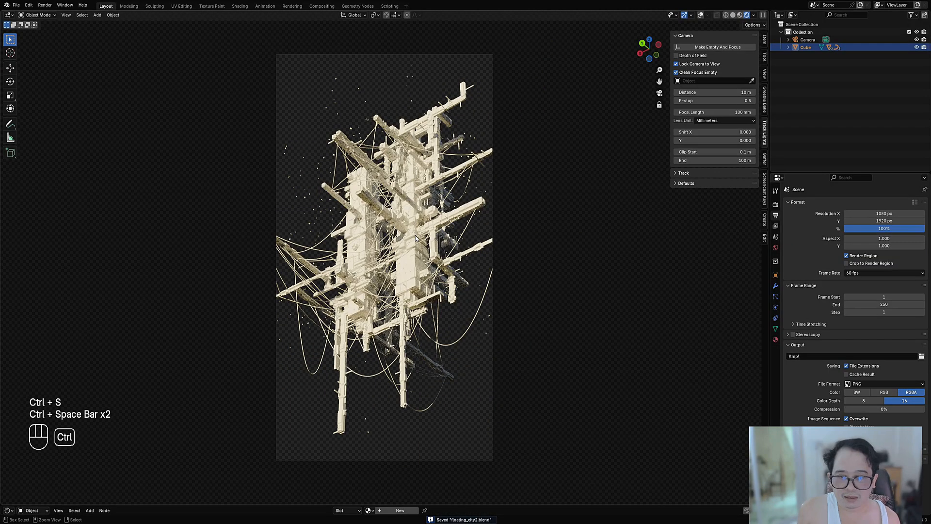
# Step: Switch the viewport to Solid shading and save the file
pyautogui.press('z')
pyautogui.click(467, 237)
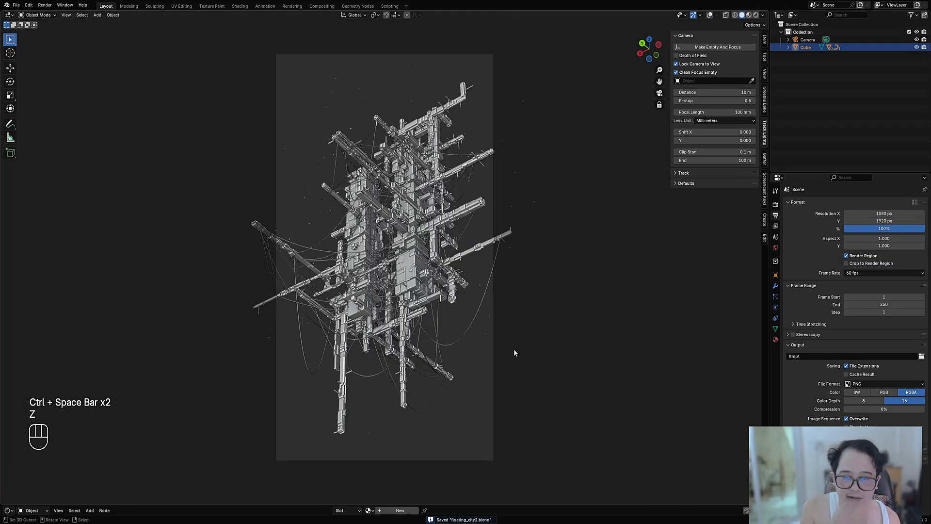
pyautogui.hotkey('ctrl', 's')
# Step: Show the viewport overlays, select all of the structure's cable objects with Select Grouped, and save the file
pyautogui.click(410, 263)
pyautogui.hotkey('shift', 'alt', 'z')
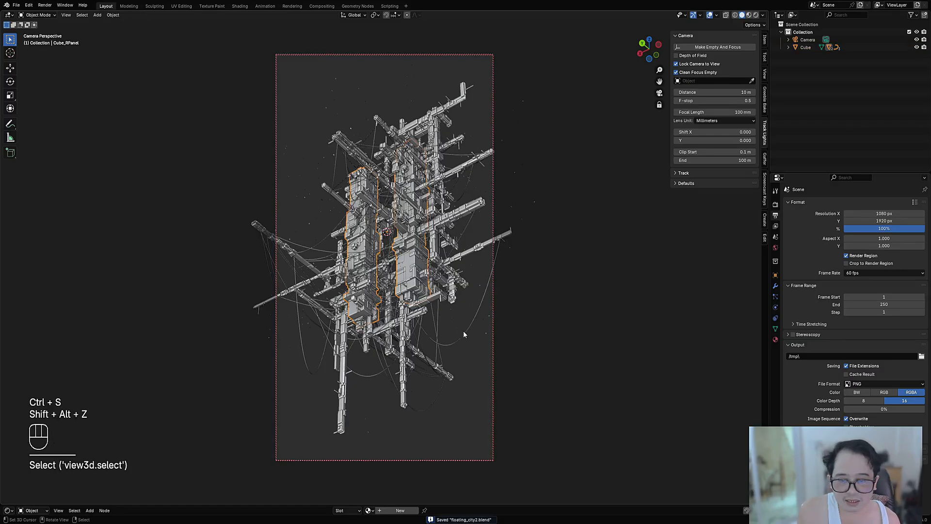
pyautogui.keyDown('shift'); pyautogui.click(463, 331); pyautogui.keyUp('shift')
pyautogui.hotkey('shift', 'g')
pyautogui.click(479, 298)
pyautogui.hotkey('ctrl', 's')
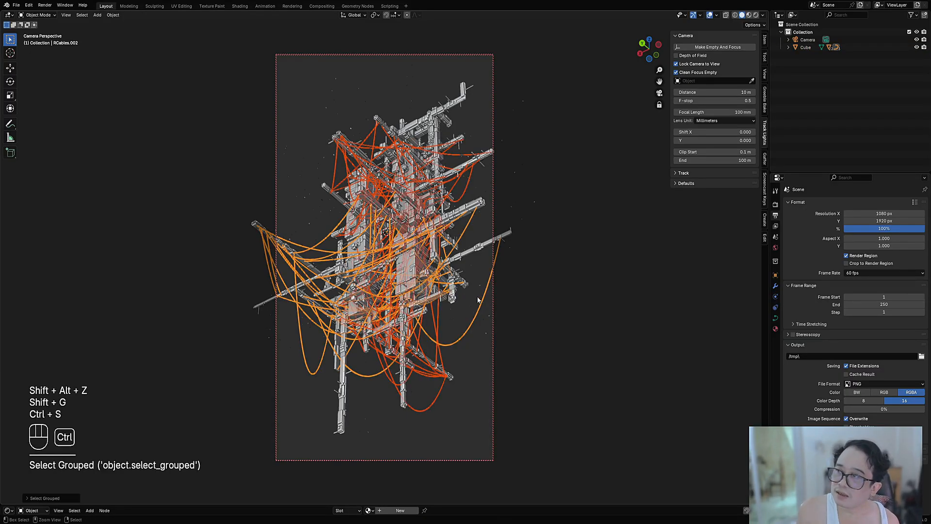
# Step: Try moving the selected cables away from the structure, cancel the move, and compare the view with and without overlays
pyautogui.press('g')
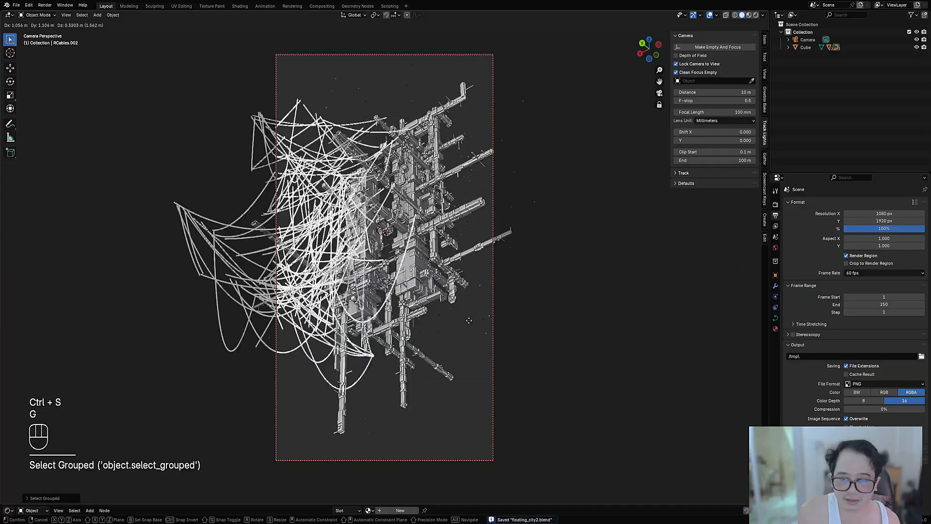
pyautogui.click(534, 293)
pyautogui.hotkey('ctrl', 's')
pyautogui.hotkey('shift', 'alt', 'z')
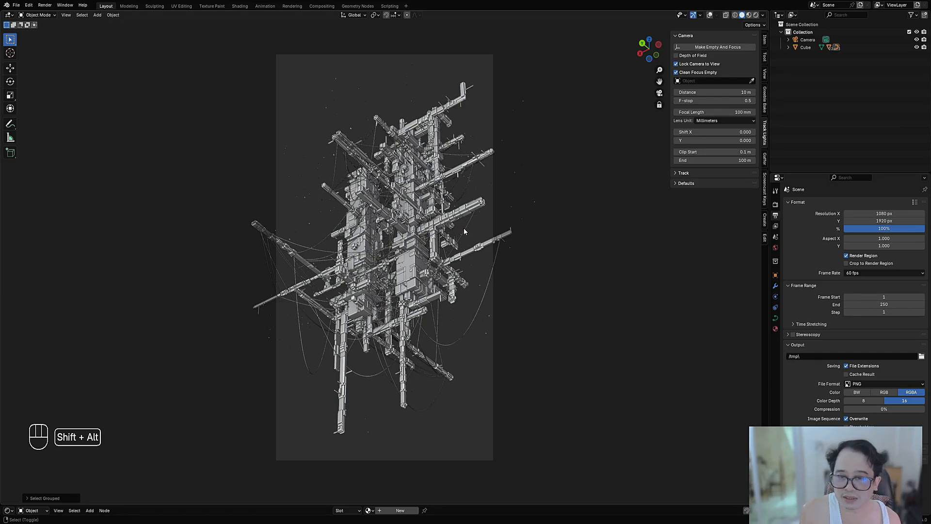
pyautogui.hotkey('shift', 'alt', 'z')
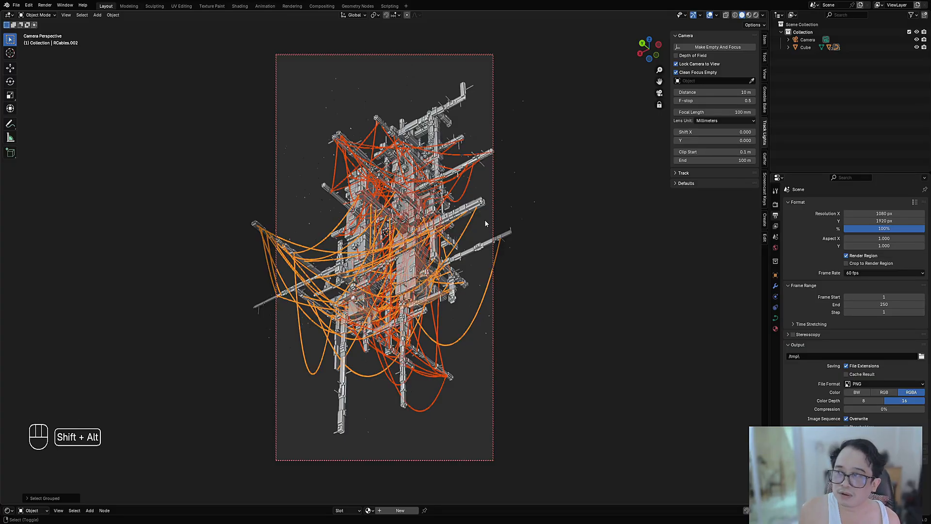
pyautogui.hotkey('shift', 'alt', 'z')
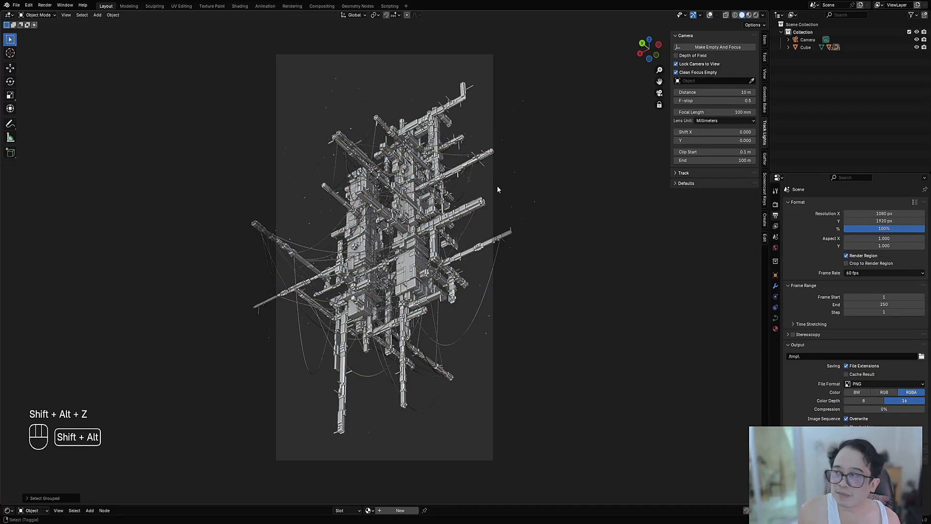
pyautogui.hotkey('shift', 'alt', 'z')
# Step: Convert the selected cables with Apply Mesh, select all mesh objects with Select Grouped, and save with the overlays hidden
pyautogui.hotkey('shift', 'ctrl', 'x')
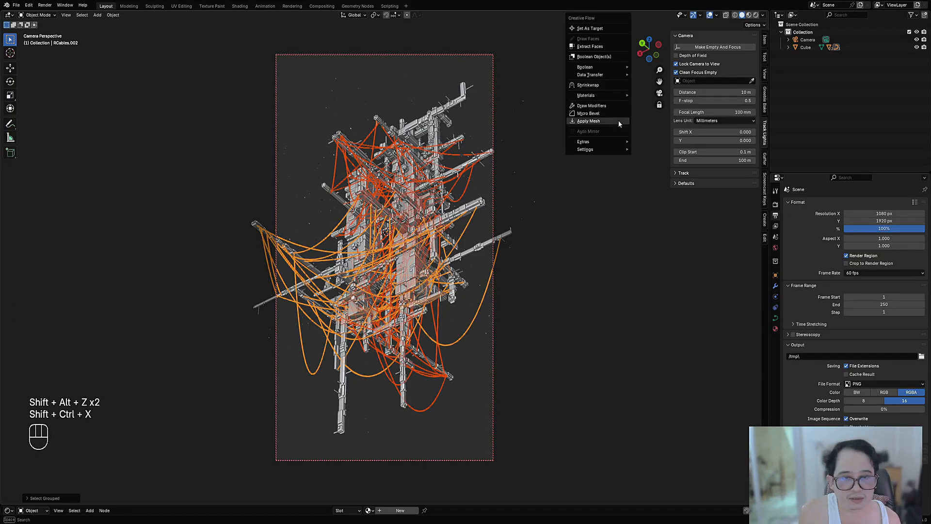
pyautogui.click(618, 121)
pyautogui.hotkey('shift', 'g')
pyautogui.click(504, 196)
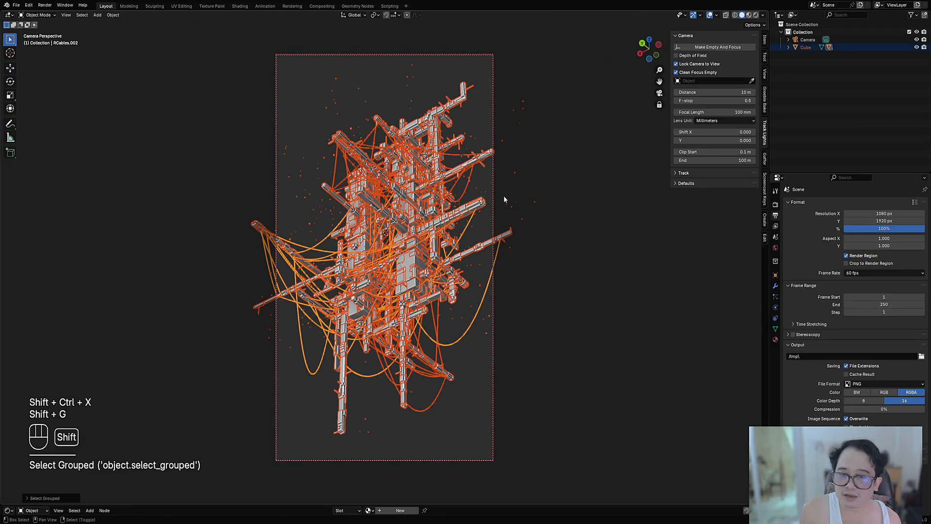
pyautogui.hotkey('shift', 'alt', 'z')
pyautogui.hotkey('ctrl', 's')
# Step: Apply Random VColor to the selected objects using the "no saturation value 3" preset, and save the file
pyautogui.hotkey('shift', 'q')
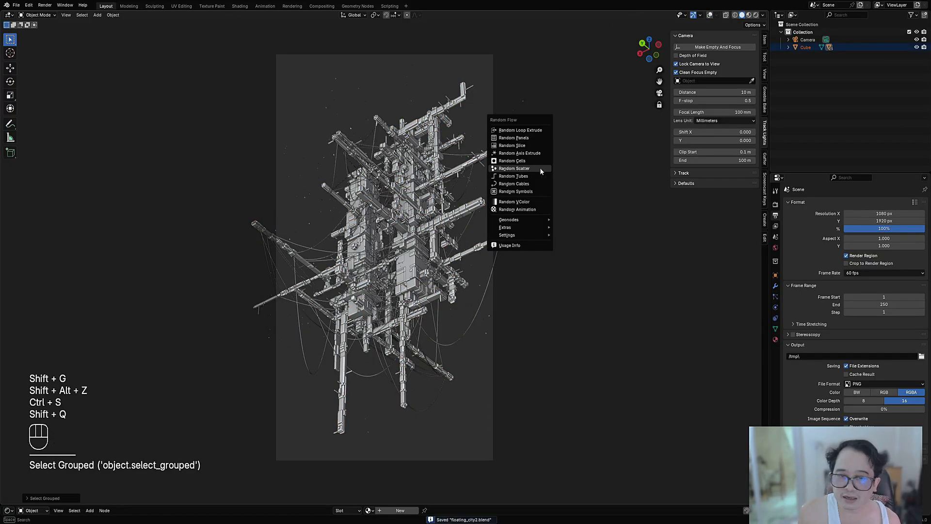
pyautogui.click(531, 201)
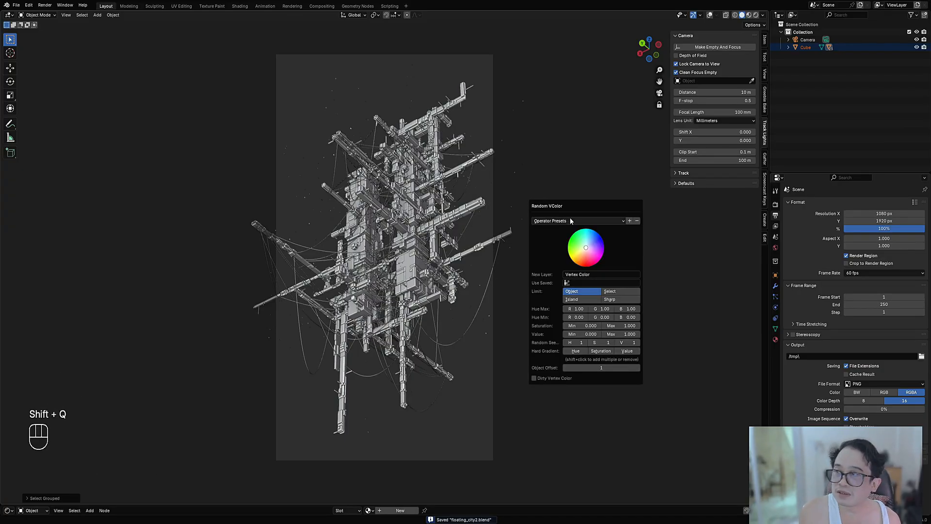
pyautogui.click(570, 220)
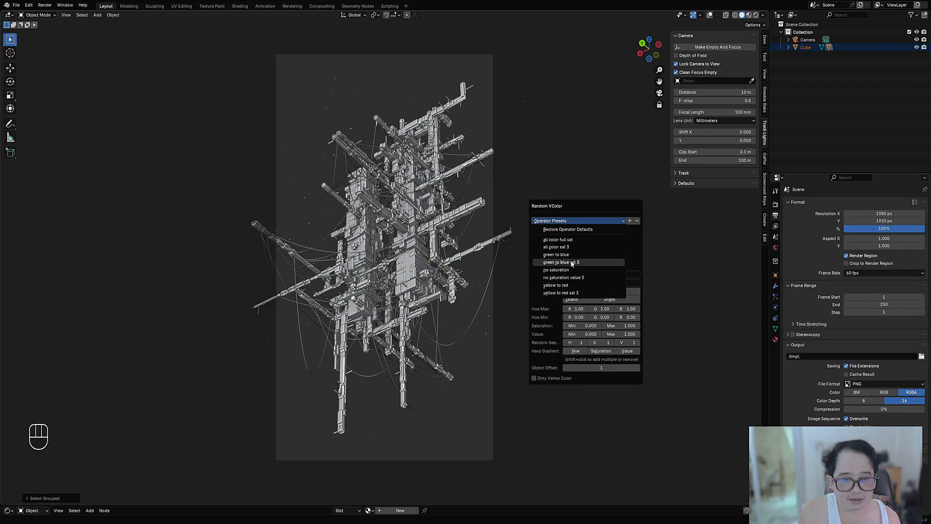
pyautogui.click(567, 279)
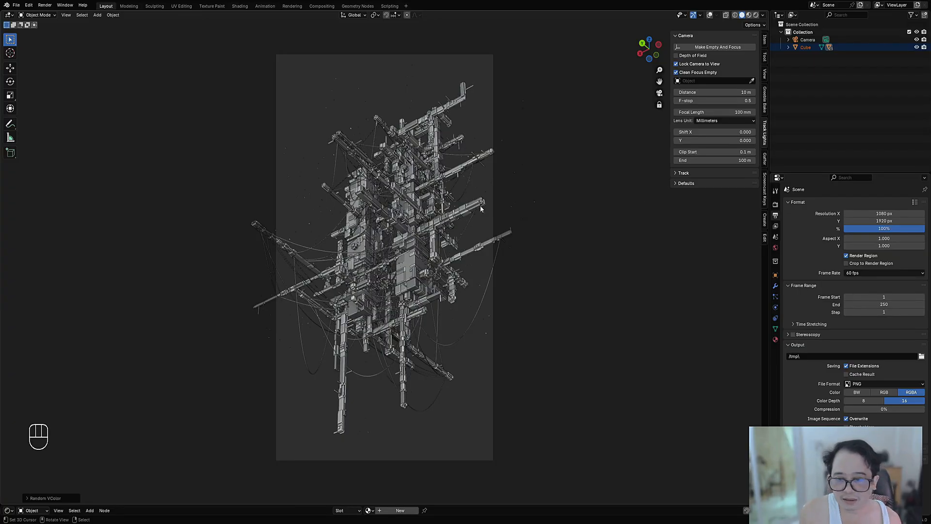
pyautogui.hotkey('ctrl', 's')
# Step: Enlarge the shader editor below the 3D viewport, fit the camera frame in the reduced viewport, and save the file
pyautogui.hotkey('ctrl', 'space')
pyautogui.hotkey('ctrl', 'space')
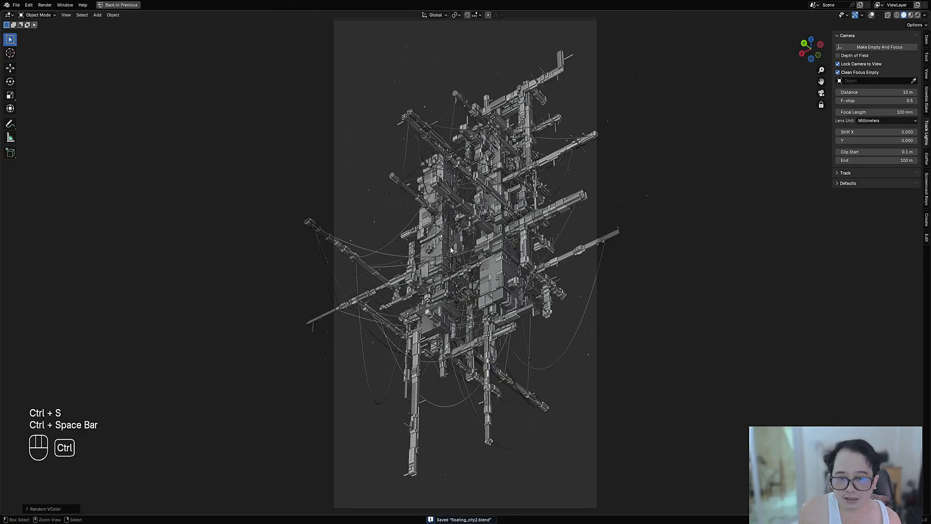
pyautogui.moveTo(528, 505); pyautogui.dragTo(521, 396)
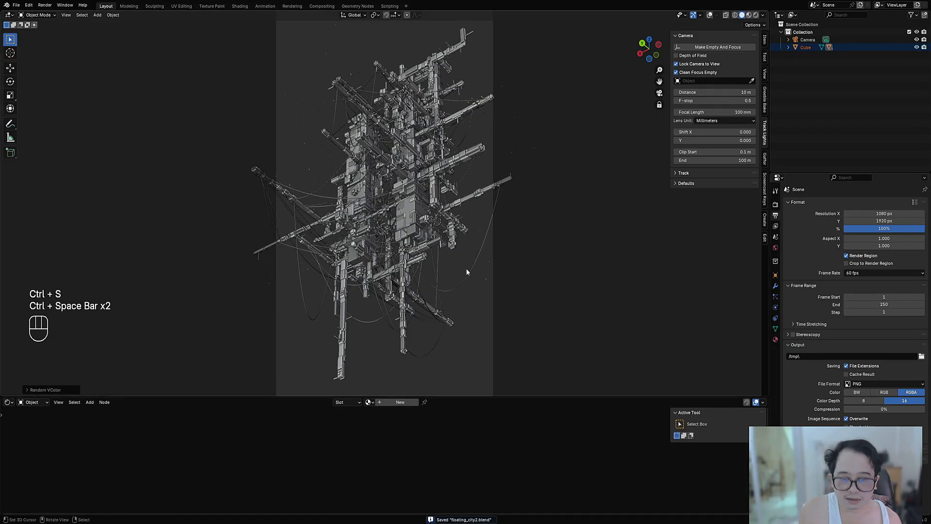
pyautogui.press('Home')
pyautogui.hotkey('ctrl', 's')
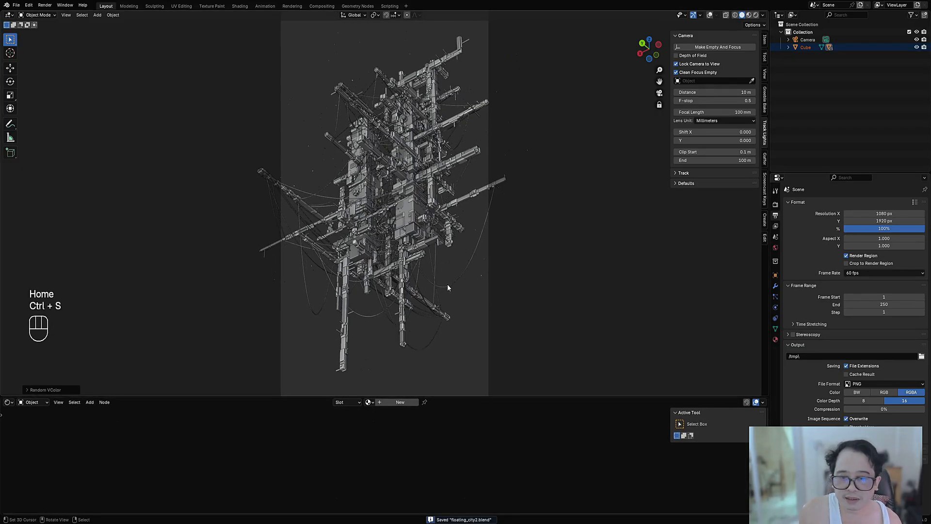
# Step: Show the overlays, select the two lower cable objects, and append Random Flow's materials to the file
pyautogui.click(447, 288)
pyautogui.hotkey('shift', 'alt', 'z')
pyautogui.keyDown('shift'); pyautogui.click(438, 272); pyautogui.keyUp('shift')
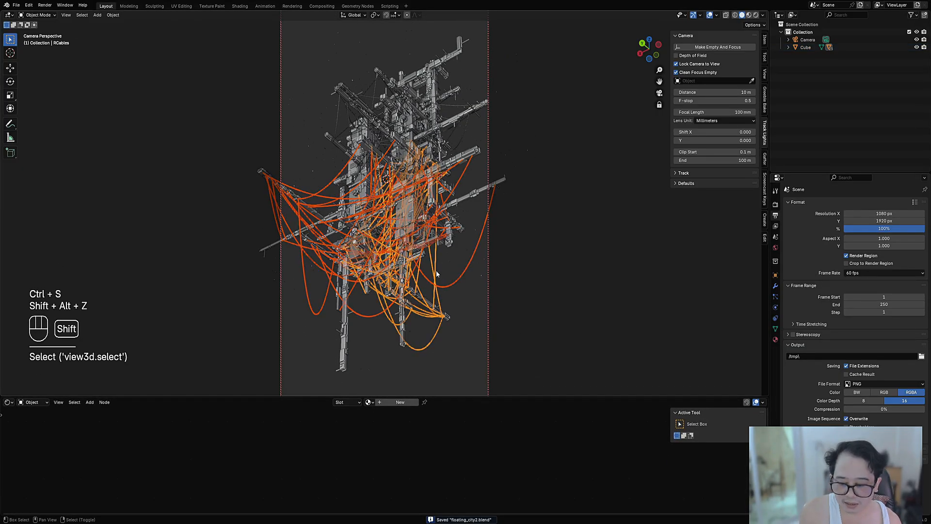
pyautogui.hotkey('shift', 'q')
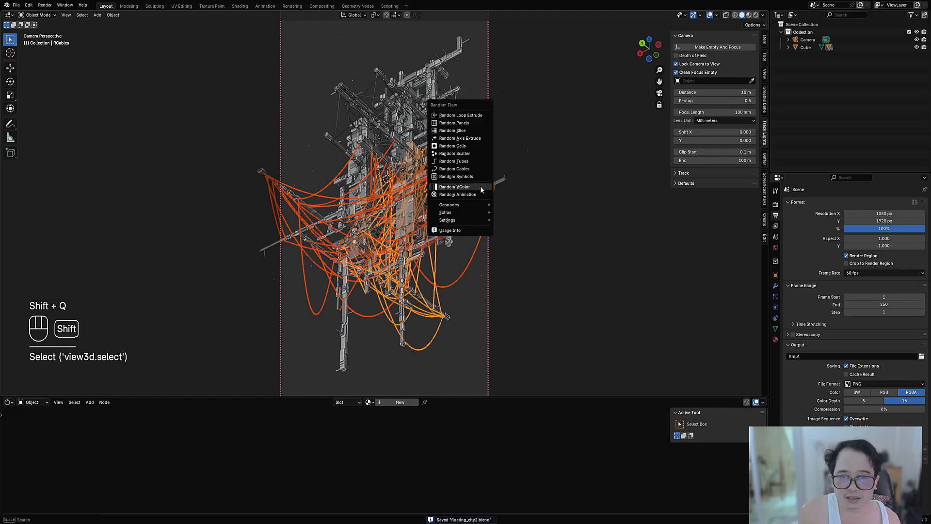
pyautogui.moveTo(476, 216)
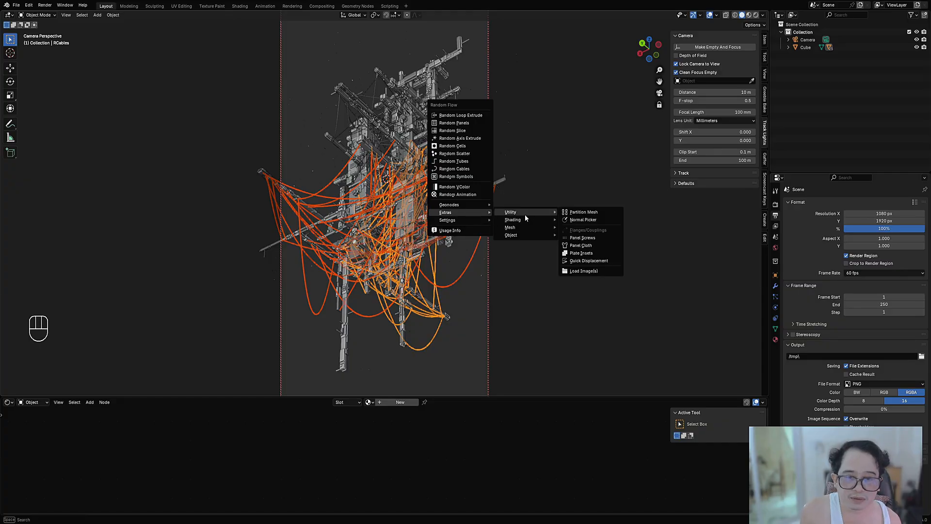
pyautogui.moveTo(525, 219)
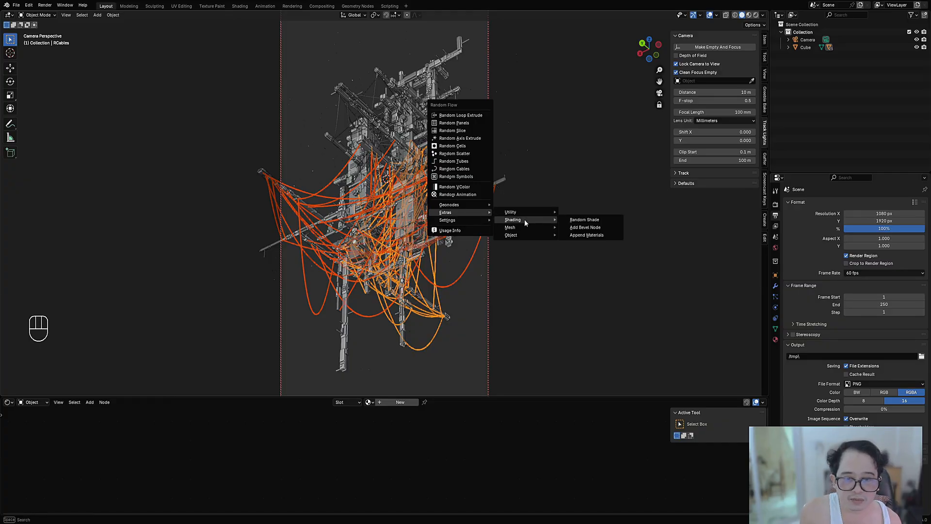
pyautogui.click(586, 235)
# Step: Add the upper cables to the current cable selection and save the file
pyautogui.keyDown('shift'); pyautogui.click(340, 114); pyautogui.keyUp('shift')
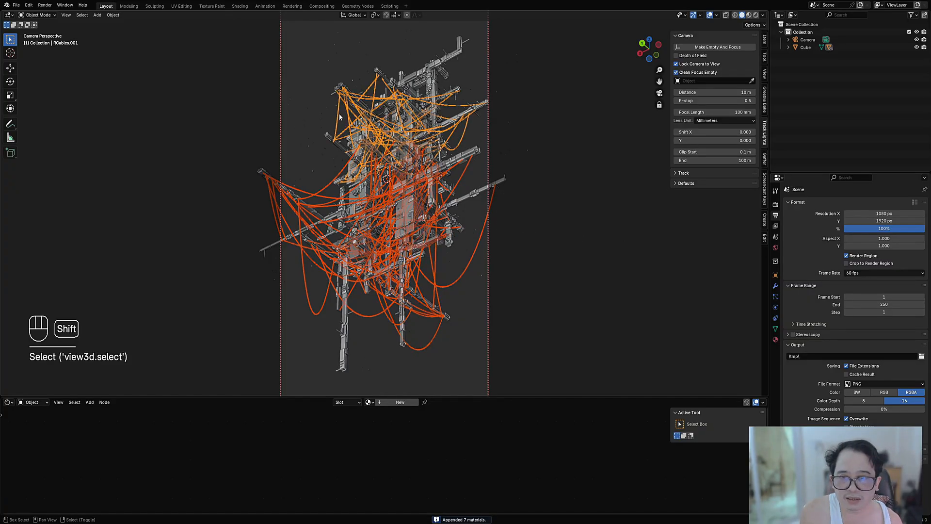
pyautogui.press('g')
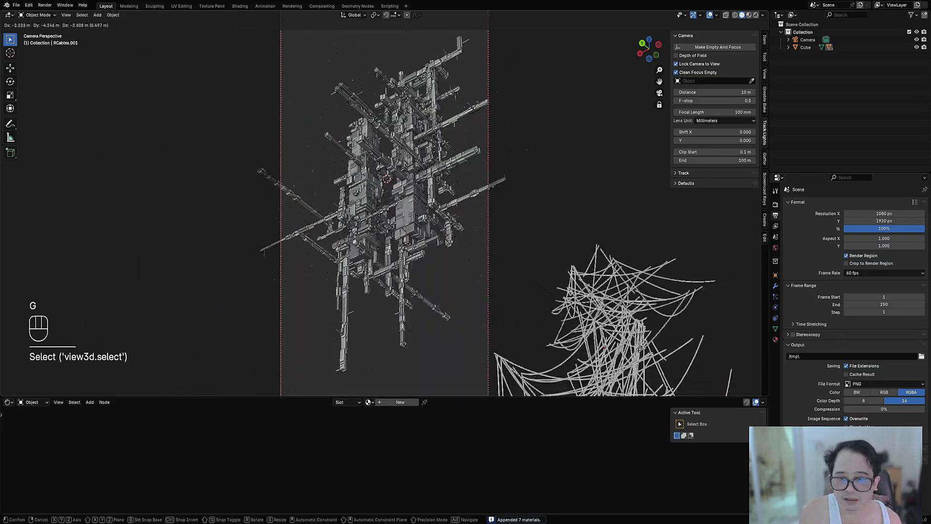
pyautogui.rightClick(509, 298)
pyautogui.hotkey('ctrl', 's')
# Step: Assign the rflow_metal material to all selected cables
pyautogui.hotkey('shift', 'ctrl', 'x')
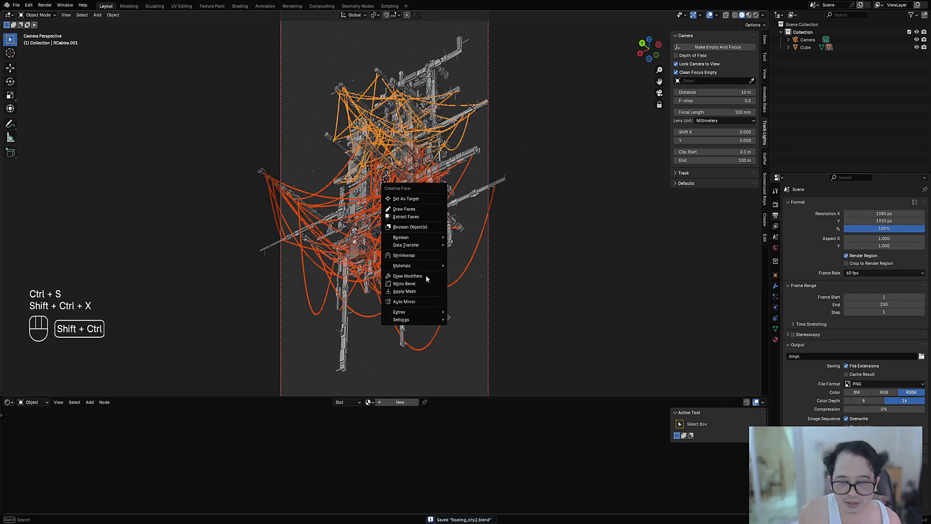
pyautogui.moveTo(443, 266)
pyautogui.click(473, 265)
pyautogui.click(456, 267)
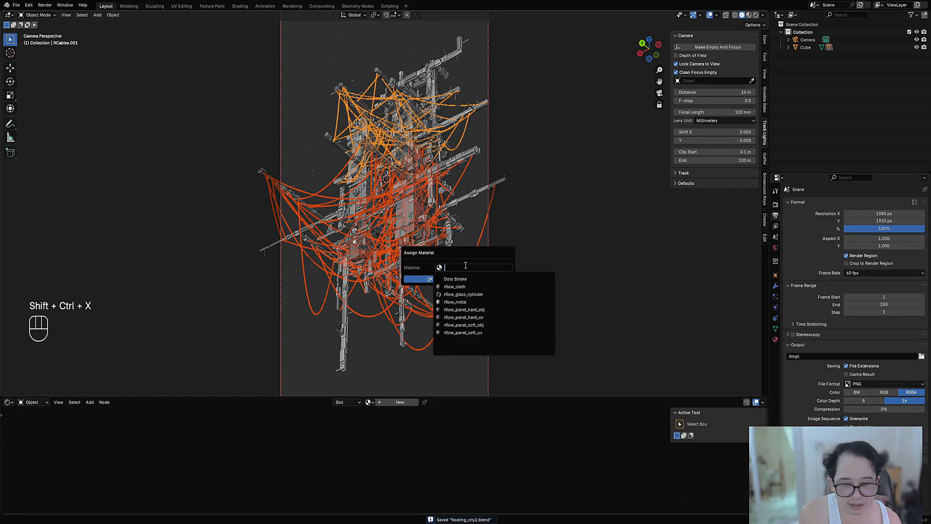
pyautogui.click(465, 301)
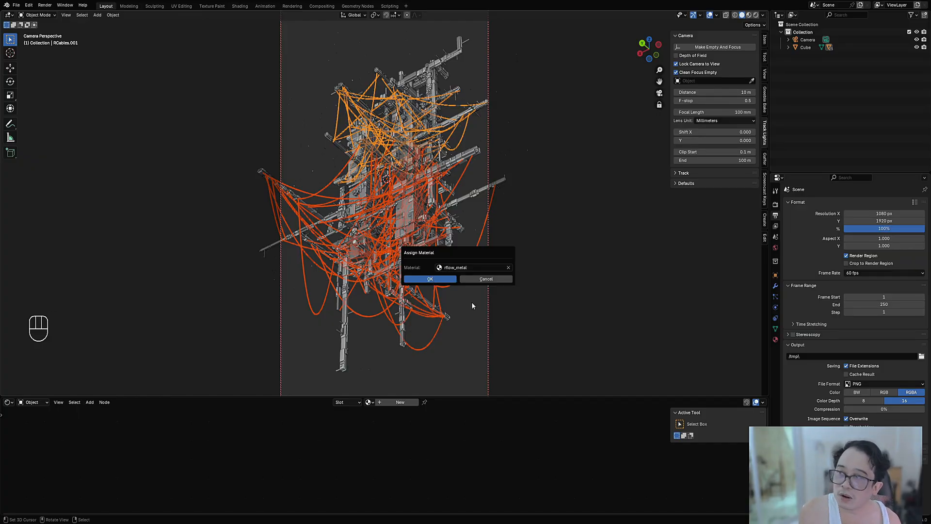
pyautogui.click(449, 279)
# Step: Hide the cables, select all remaining mesh objects with Select Grouped, and save the file
pyautogui.hotkey('alt', 'a')
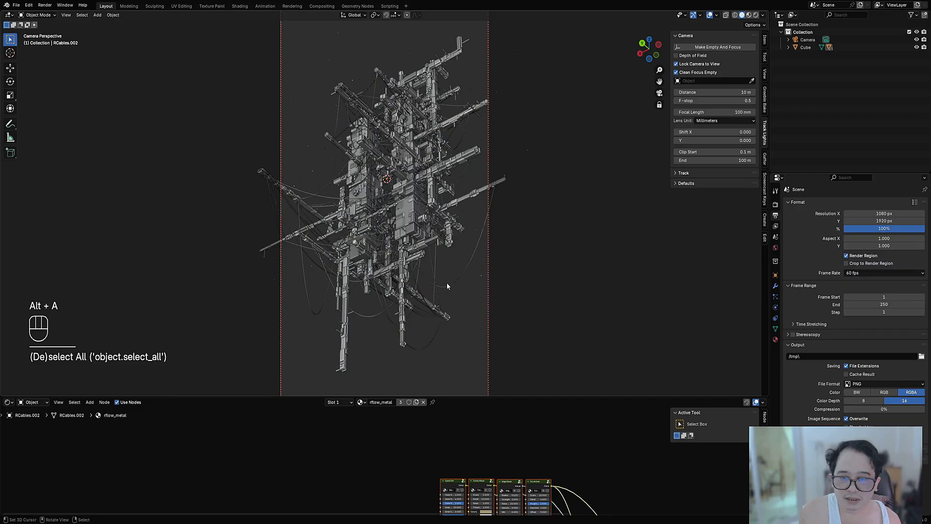
pyautogui.hotkey('ctrl', 'z')
pyautogui.press('h')
pyautogui.click(418, 232)
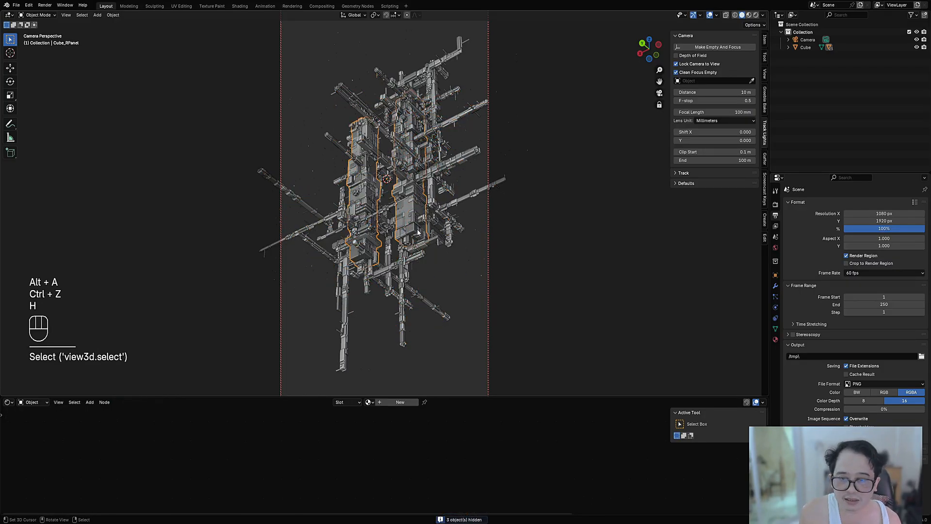
pyautogui.hotkey('shift', 'g')
pyautogui.click(388, 270)
pyautogui.hotkey('ctrl', 's')
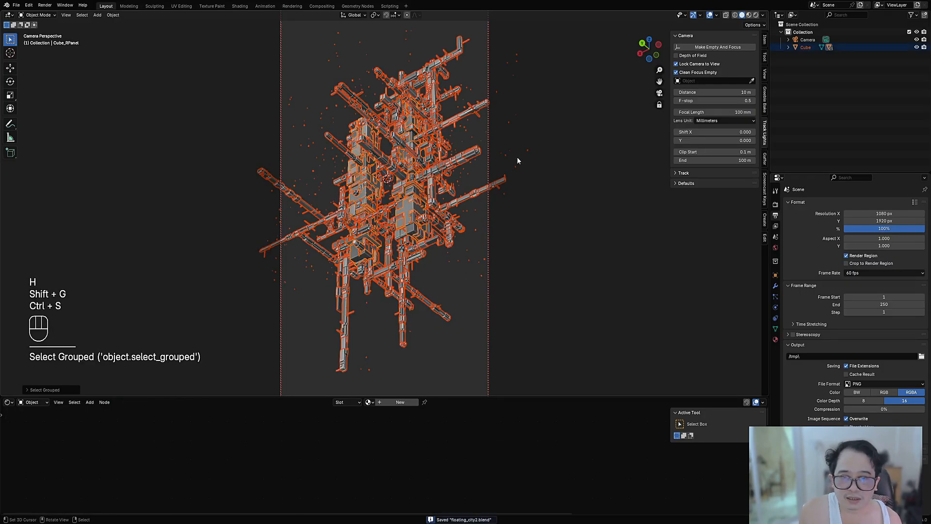
# Step: Try to assign the rflow_panel_hard_uv material to the selected structure and debris objects
pyautogui.hotkey('shift', 'q')
pyautogui.moveTo(509, 169)
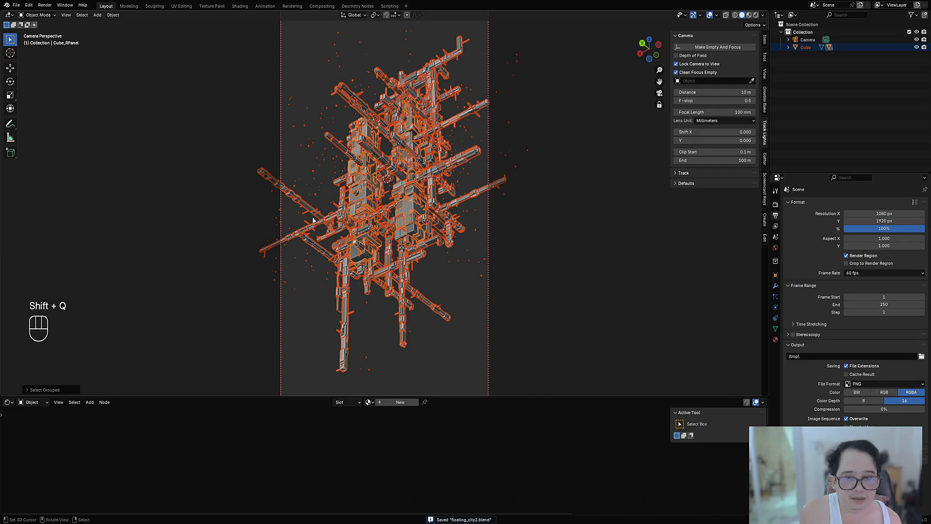
pyautogui.hotkey('shift', 'ctrl', 'x')
pyautogui.moveTo(439, 190)
pyautogui.click(467, 190)
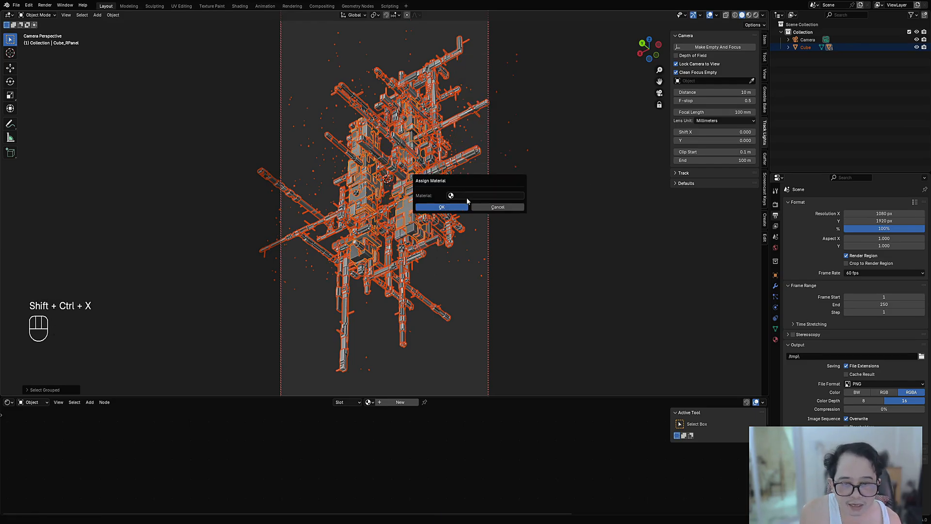
pyautogui.click(466, 197)
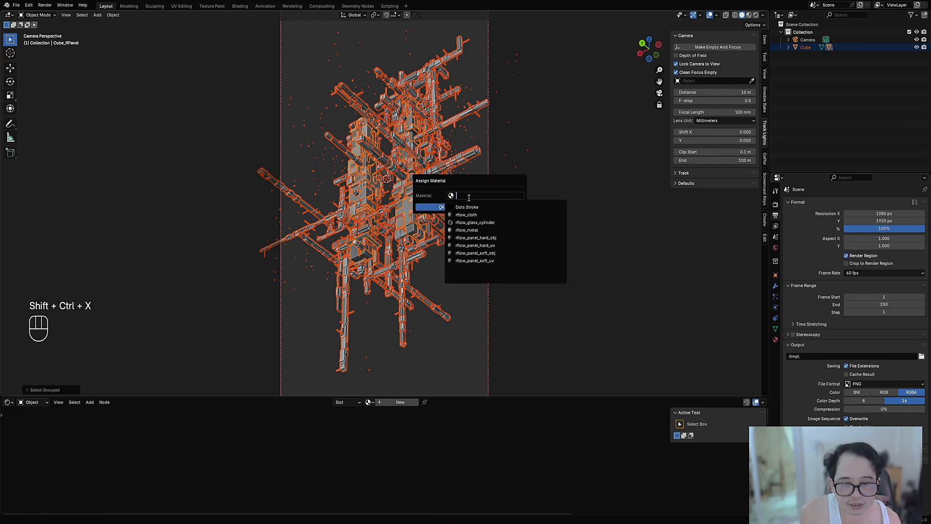
pyautogui.click(481, 245)
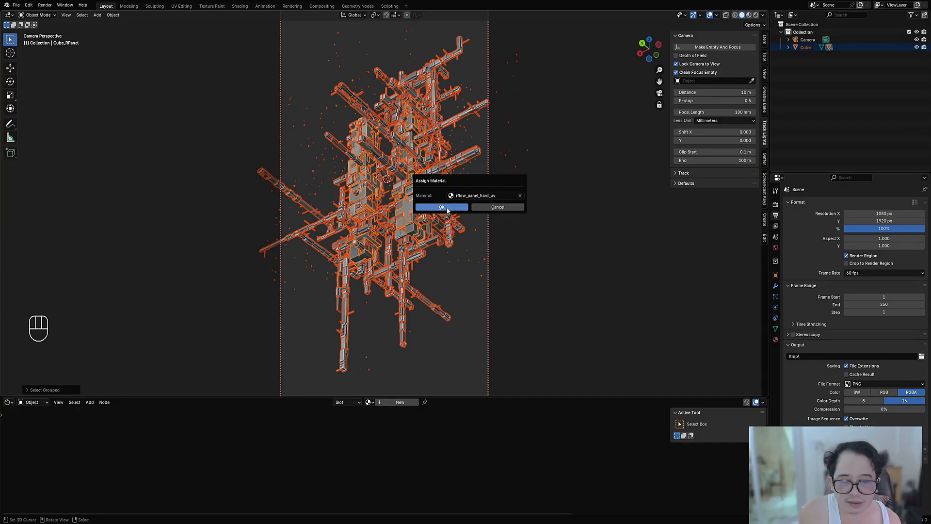
pyautogui.click(447, 211)
# Step: Assign the rflow_panel_hard_obj material to the selected structure and debris objects
pyautogui.hotkey('shift', 'ctrl', 'x')
pyautogui.moveTo(486, 191)
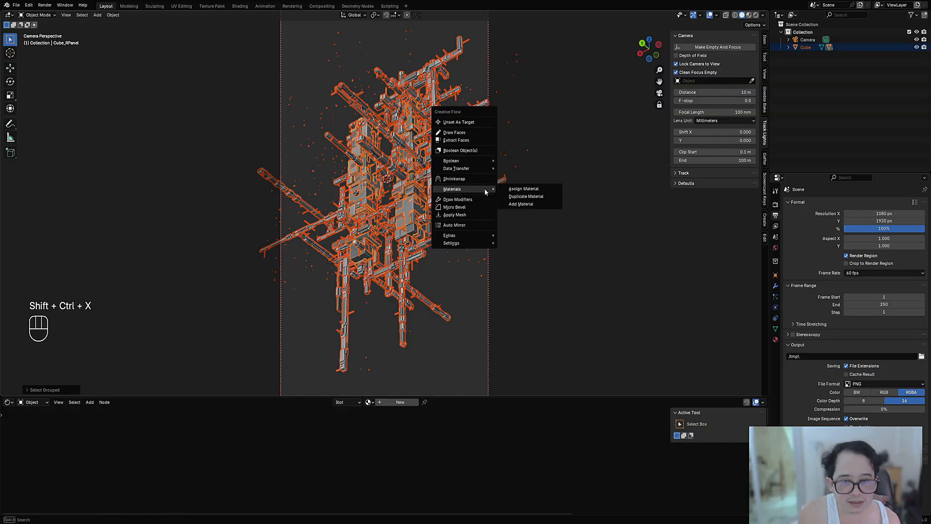
pyautogui.click(525, 193)
pyautogui.click(522, 193)
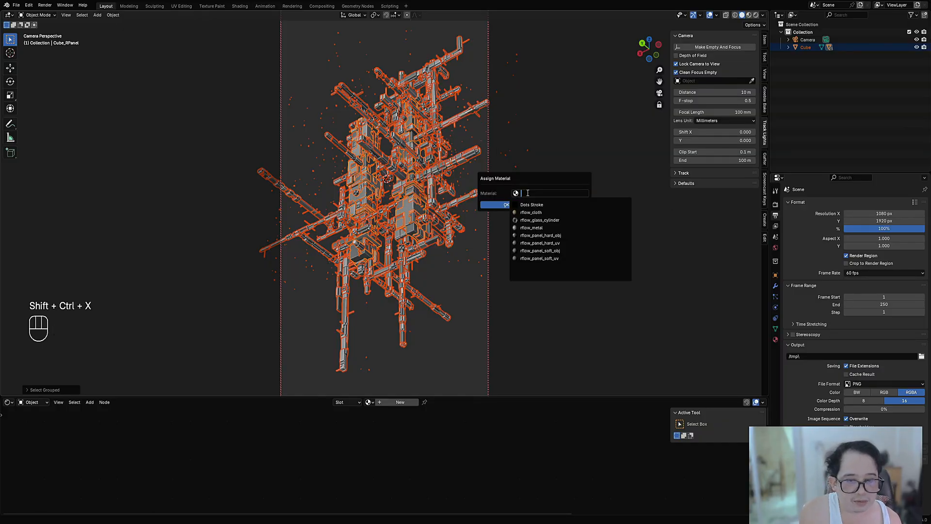
pyautogui.click(544, 235)
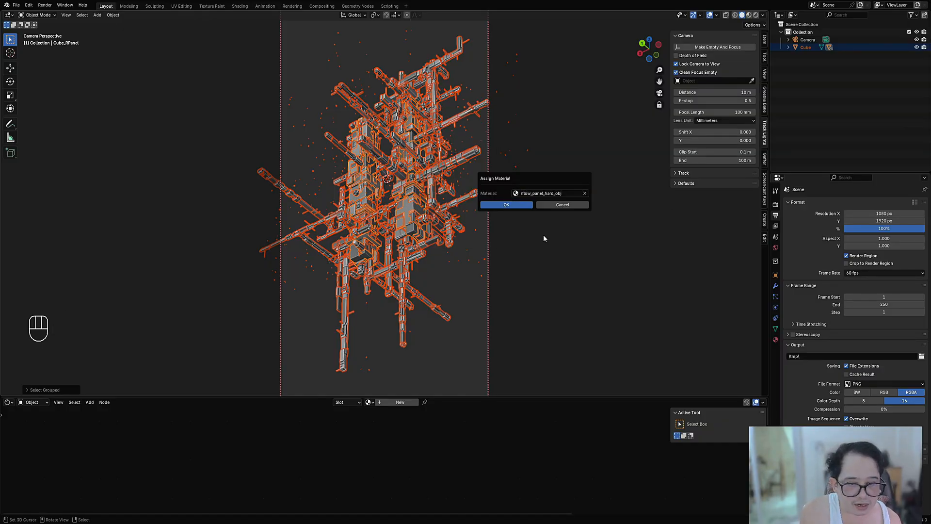
pyautogui.click(514, 205)
# Step: Preview the structure in rendered shading with the overlays hidden, and save the file
pyautogui.press('z')
pyautogui.click(482, 175)
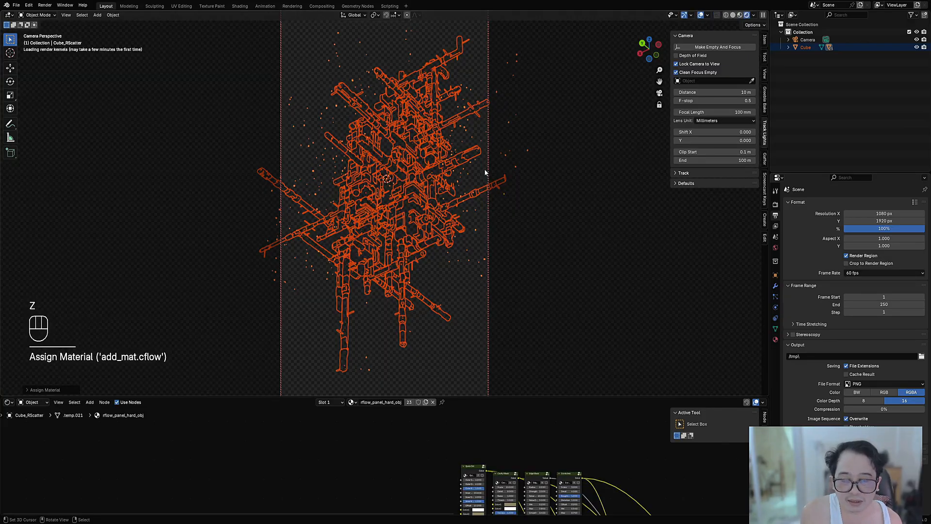
pyautogui.hotkey('shift', 'alt', 'z')
pyautogui.scroll(3, 482, 174)
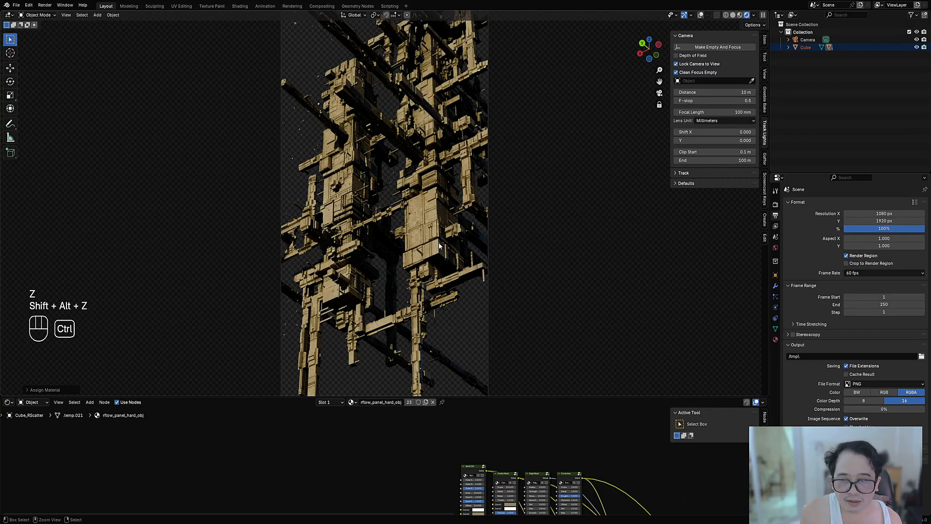
pyautogui.hotkey('ctrl', 's')
# Step: Unhide the cables, select the main panel object with the overlays shown again, and save the file
pyautogui.scroll(-3, 418, 447)
pyautogui.hotkey('alt', 'h')
pyautogui.hotkey('alt', 'a')
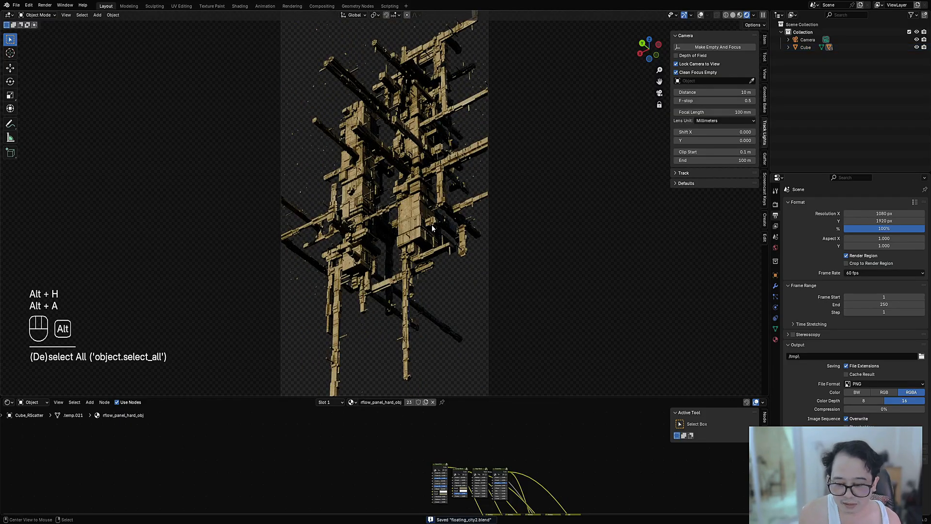
pyautogui.hotkey('alt', 'h')
pyautogui.hotkey('alt', 'a')
pyautogui.keyDown('shift'); pyautogui.click(430, 228); pyautogui.keyUp('shift')
pyautogui.scroll(4, 413, 231)
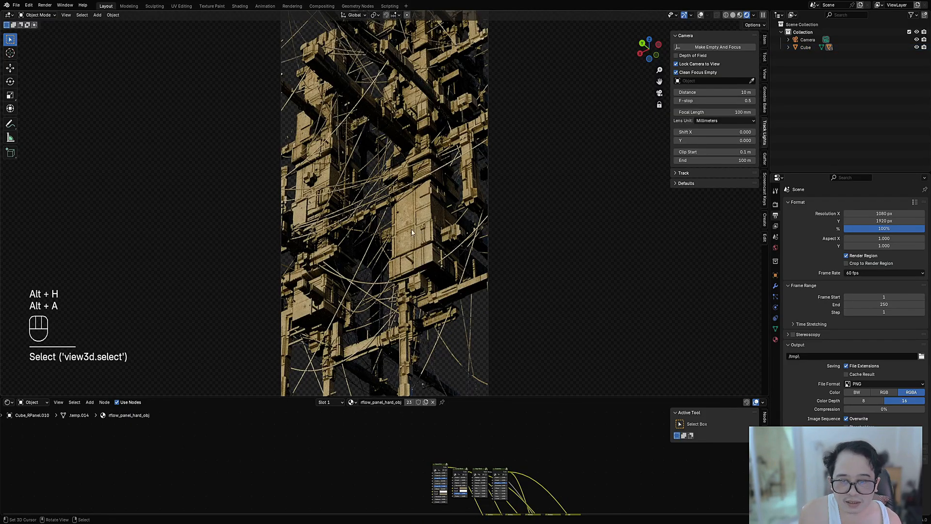
pyautogui.hotkey('shift', 'alt', 'z')
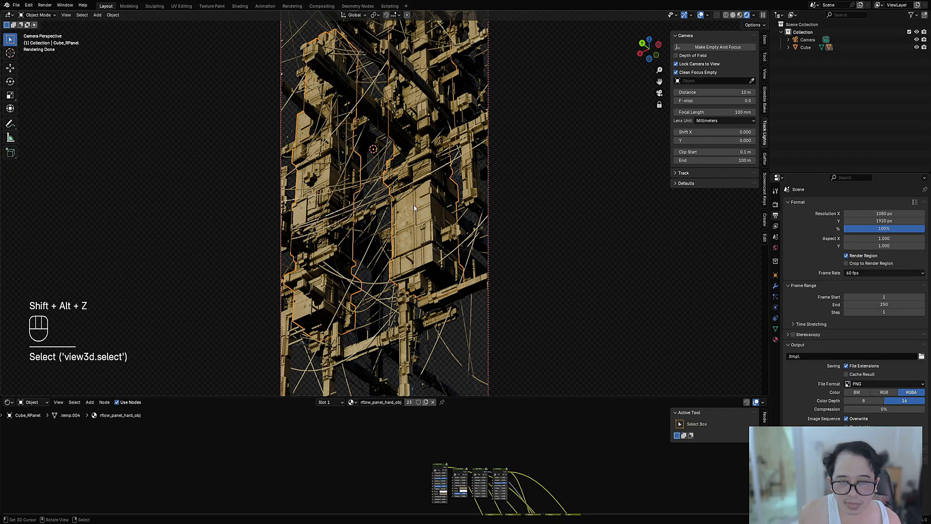
pyautogui.hotkey('ctrl', 's')
# Step: Set the X, Y and Z scale of the panel material's Mapping node to 0.560
pyautogui.scroll(6, 400, 459)
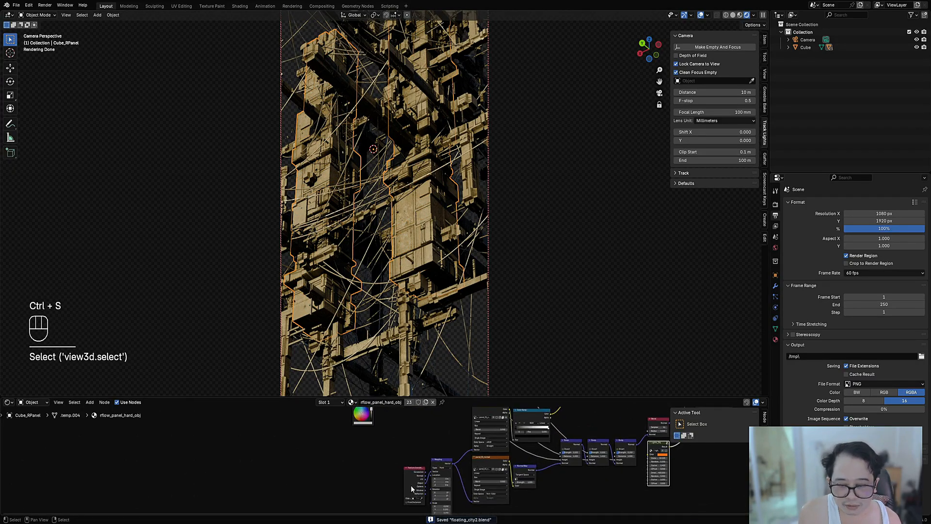
pyautogui.scroll(2, 400, 459)
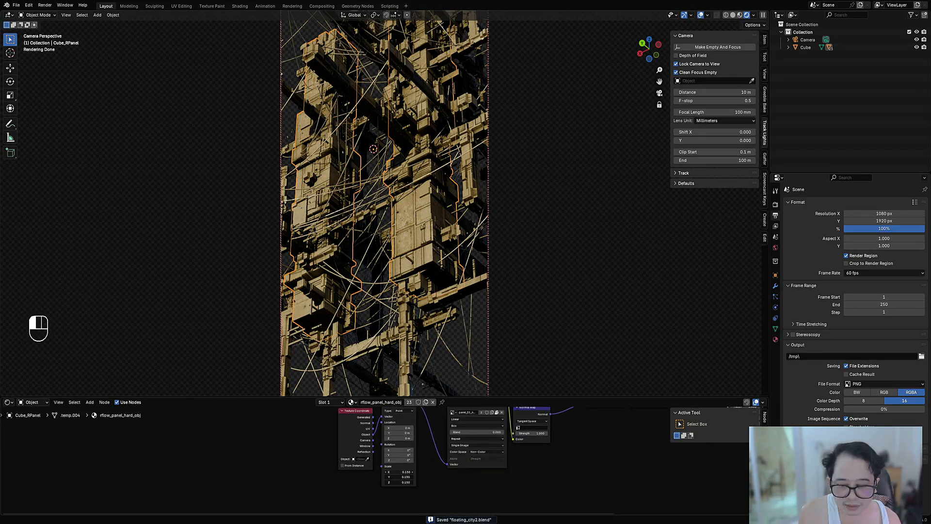
pyautogui.keyDown('shift'); pyautogui.moveTo(401, 472); pyautogui.dragTo(436, 481); pyautogui.keyUp('shift')
pyautogui.scroll(-3, 386, 218)
pyautogui.scroll(-2, 406, 230)
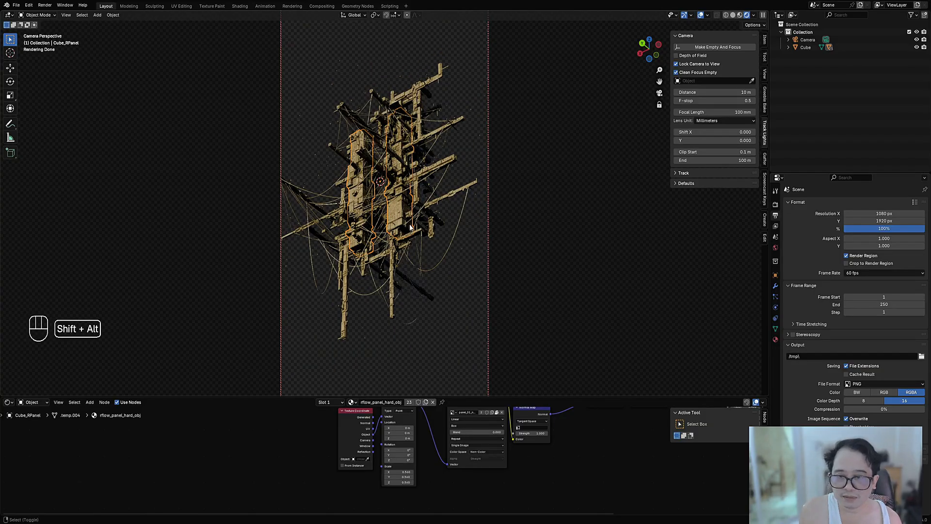
pyautogui.hotkey('shift', 'alt', 'z')
pyautogui.hotkey('shift', 'alt', 'z')
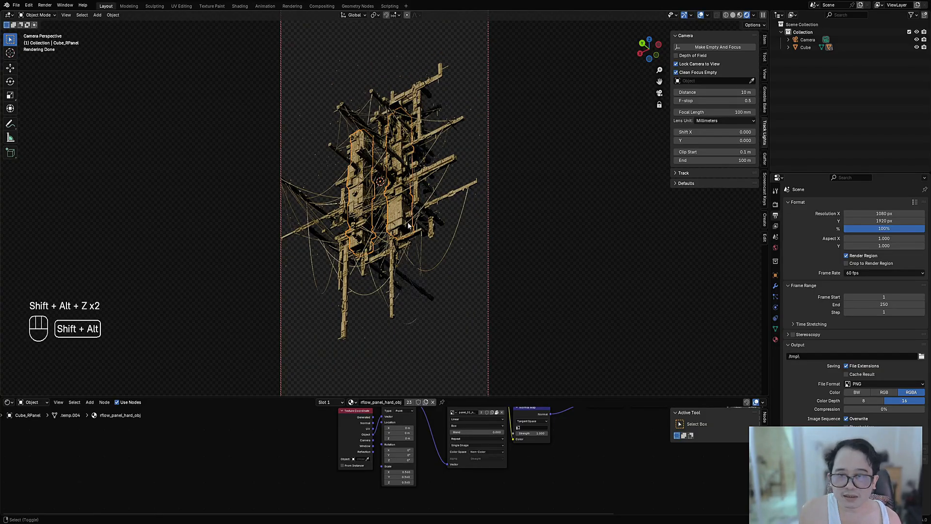
# Step: Maximize the shader editor and delete the RGB node that feeds the first Multiply node
pyautogui.hotkey('ctrl', 'space')
pyautogui.moveTo(340, 145); pyautogui.dragTo(427, 313, button='middle')
pyautogui.scroll(6, 427, 313)
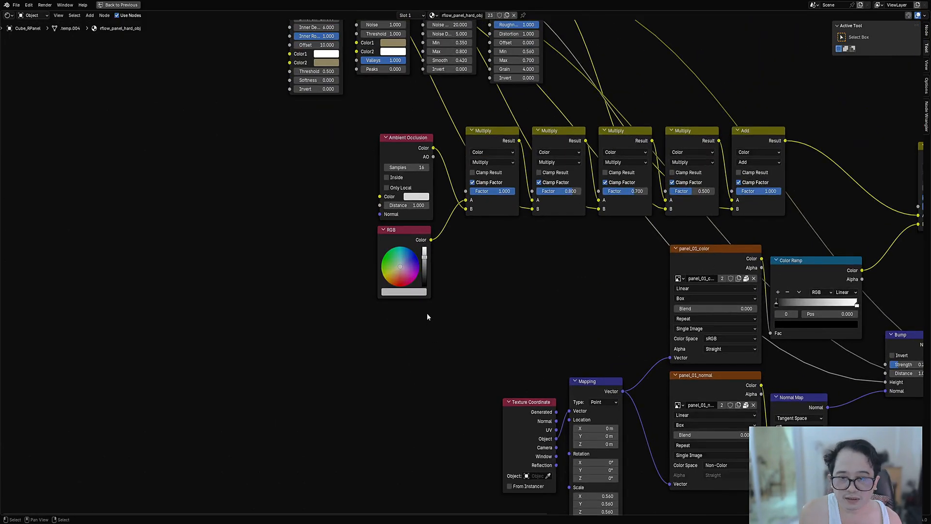
pyautogui.click(384, 223)
pyautogui.press('x')
# Step: Add a Vertex Color attribute node, link its Color output to the first Multiply node's A input, and restore the editor layout
pyautogui.hotkey('shift', 'a')
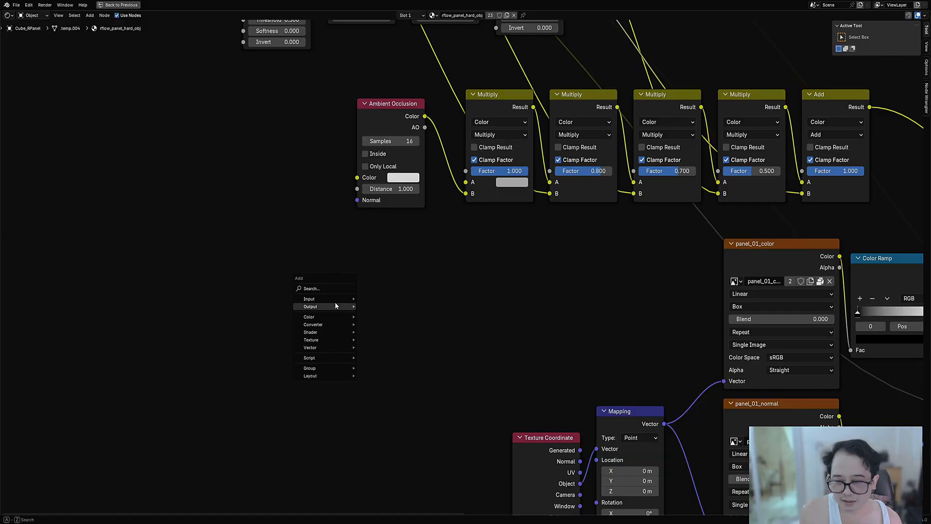
pyautogui.moveTo(351, 304)
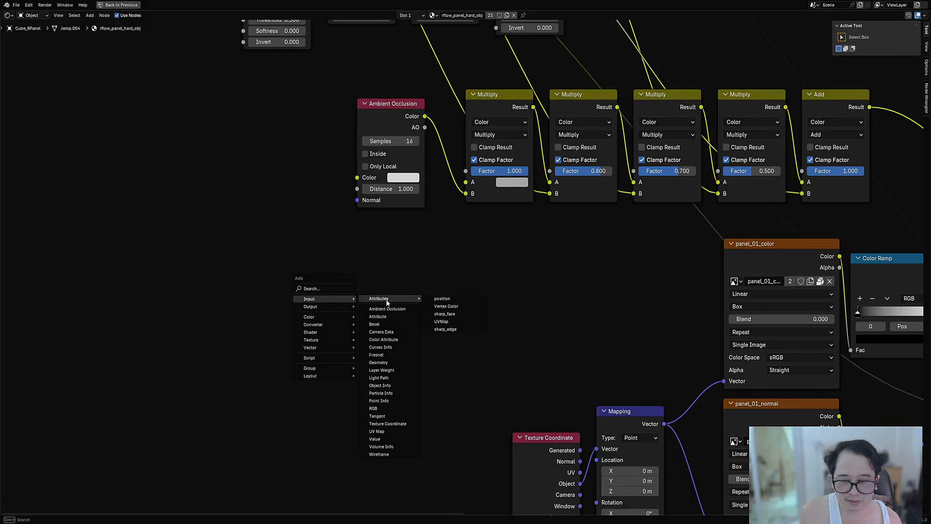
pyautogui.click(378, 316)
pyautogui.click(361, 243)
pyautogui.moveTo(403, 248); pyautogui.dragTo(466, 183)
pyautogui.hotkey('ctrl', 'space')
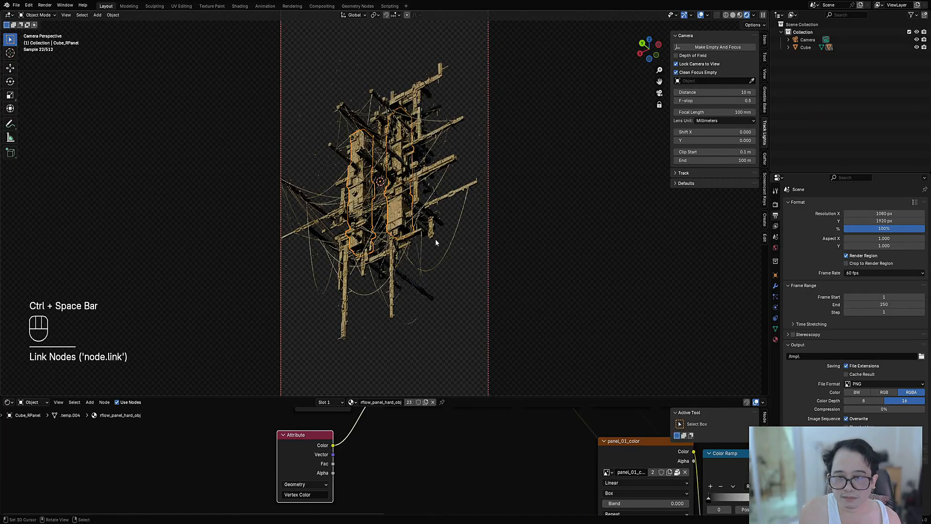
# Step: Insert a duplicate of the first Multiply node after the Attribute node and set its blend mode to Overlay
pyautogui.scroll(-2, 374, 452)
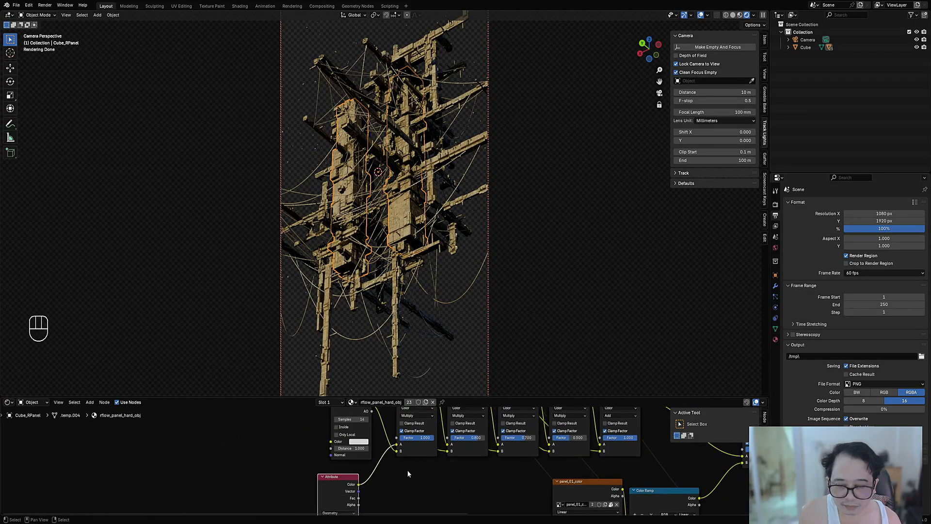
pyautogui.scroll(-1, 411, 429)
pyautogui.click(411, 431)
pyautogui.hotkey('shift', 'd')
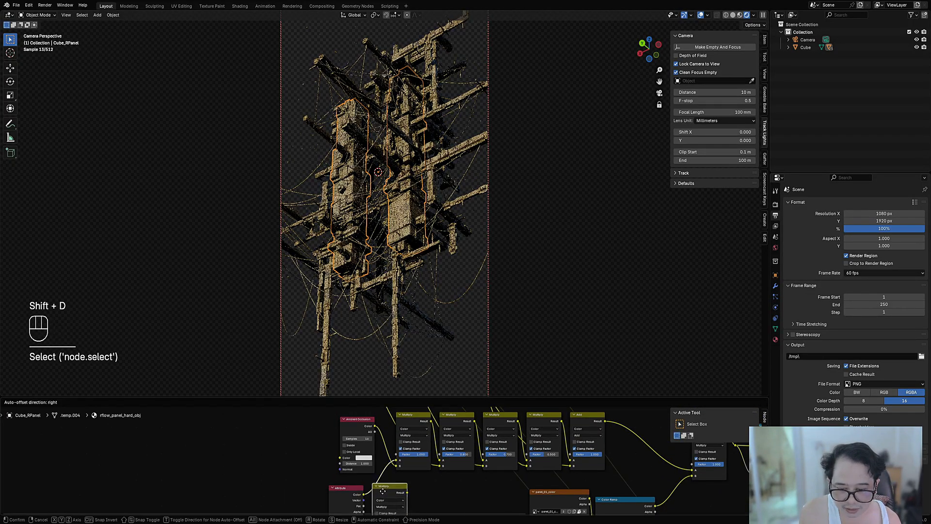
pyautogui.click(426, 493)
pyautogui.scroll(2, 388, 460)
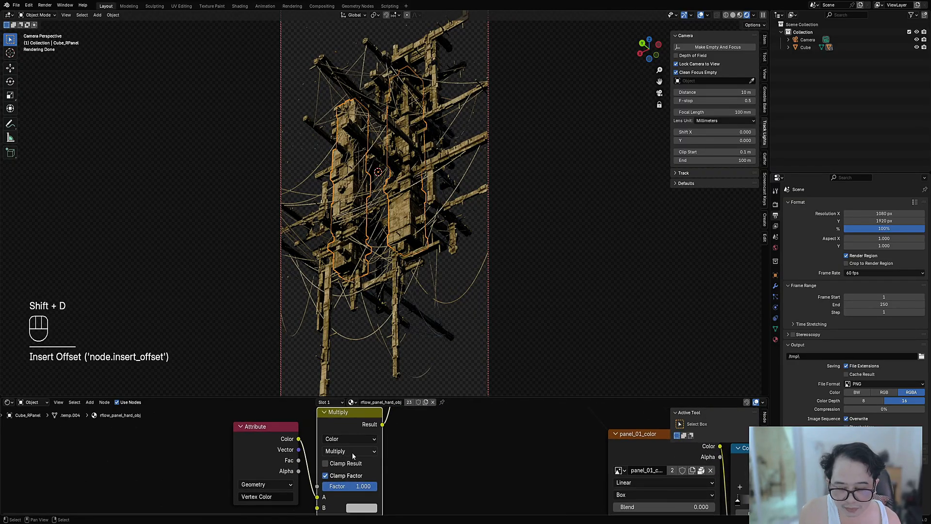
pyautogui.click(351, 451)
pyautogui.click(347, 433)
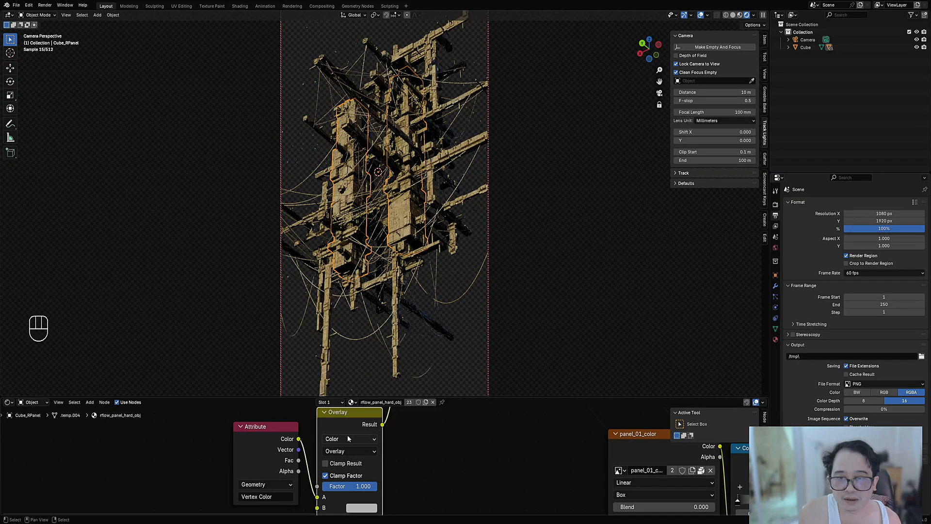
# Step: Darken the Overlay node's B colour to a mid grey
pyautogui.moveTo(362, 490); pyautogui.dragTo(377, 459, button='middle')
pyautogui.click(377, 477)
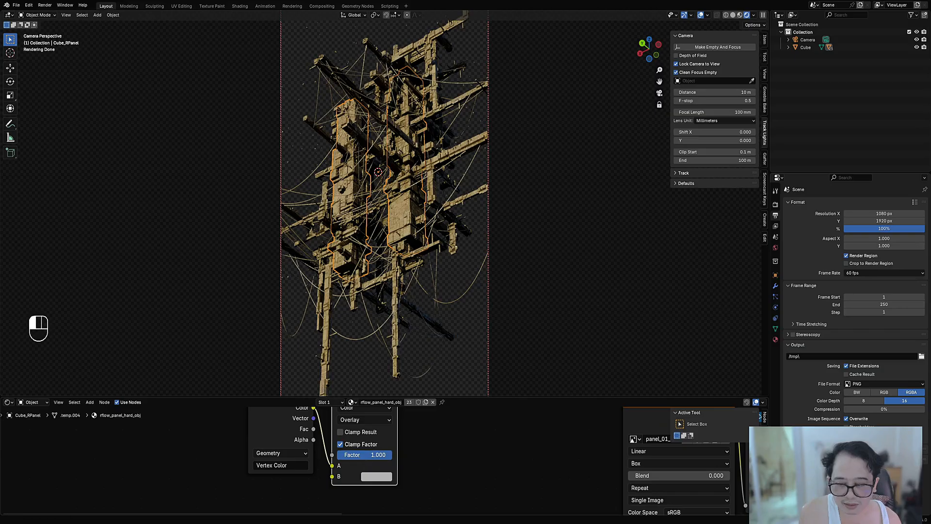
pyautogui.click(383, 478)
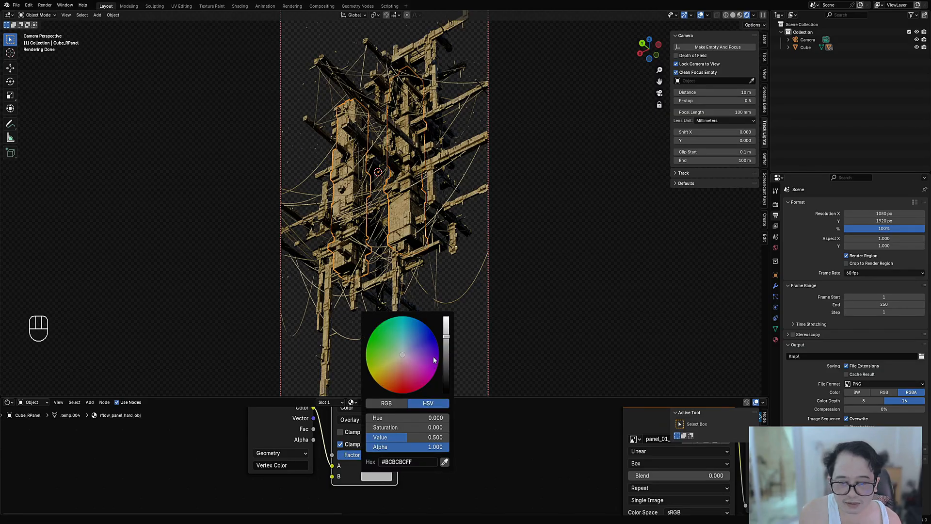
pyautogui.moveTo(447, 344)
pyautogui.mouseDown()
pyautogui.moveTo(447, 363)
pyautogui.moveTo(446, 353)
pyautogui.mouseUp()
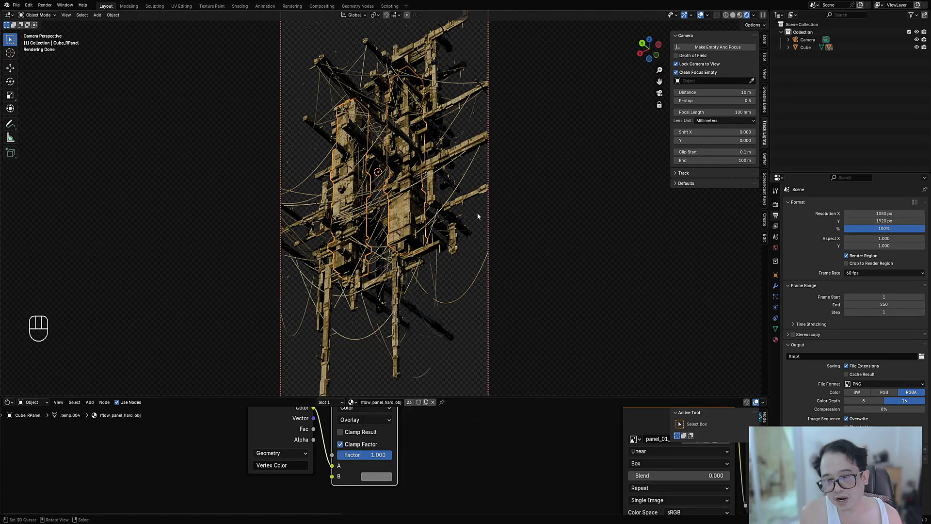
# Step: Hide the viewport overlays, save the file, and turn off film transparency in the Cycles render settings
pyautogui.hotkey('shift', 'alt', 'z')
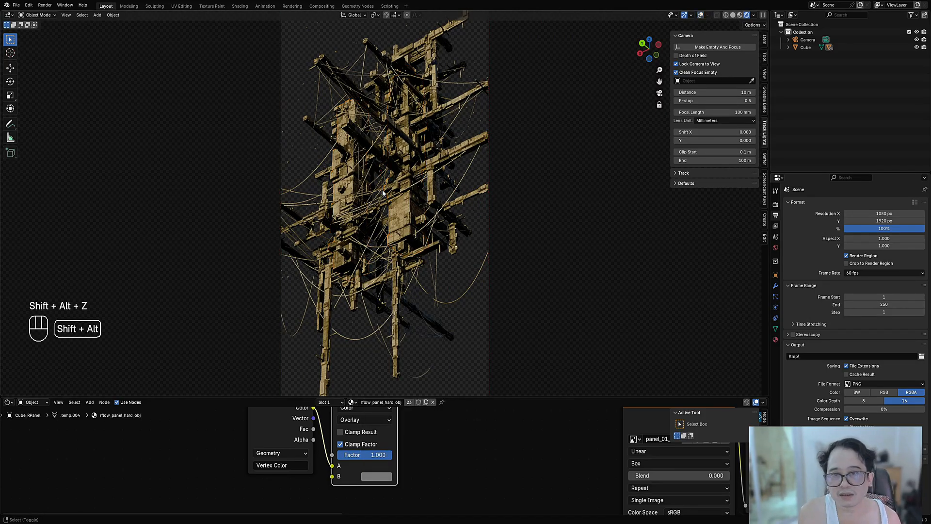
pyautogui.click(775, 204)
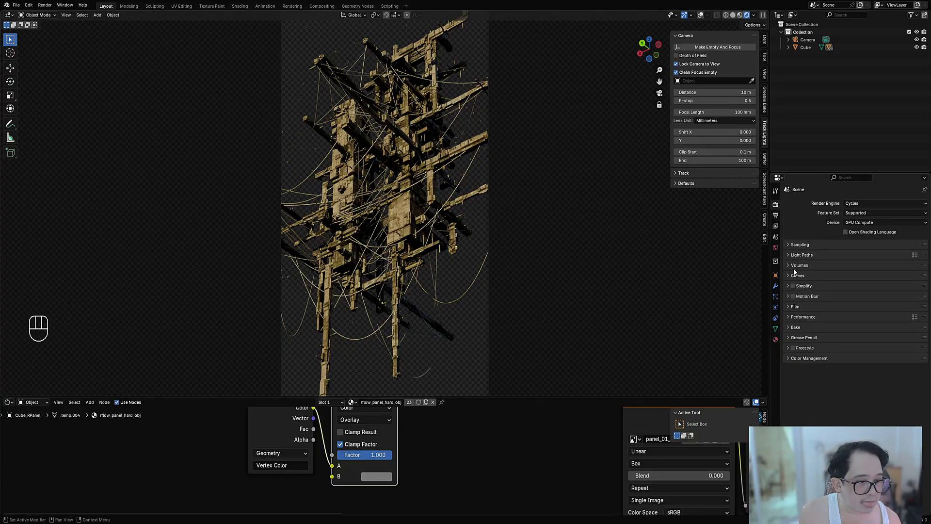
pyautogui.click(798, 307)
pyautogui.hotkey('ctrl', 's')
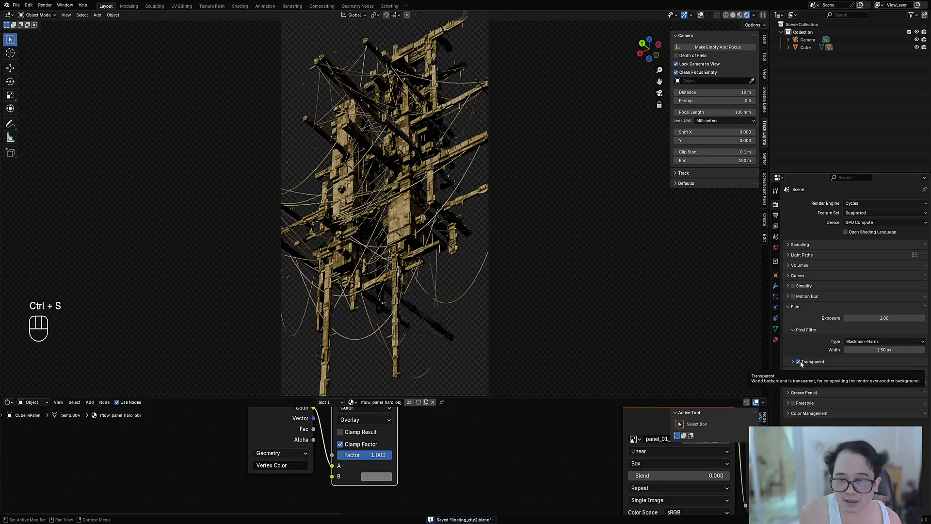
pyautogui.click(798, 362)
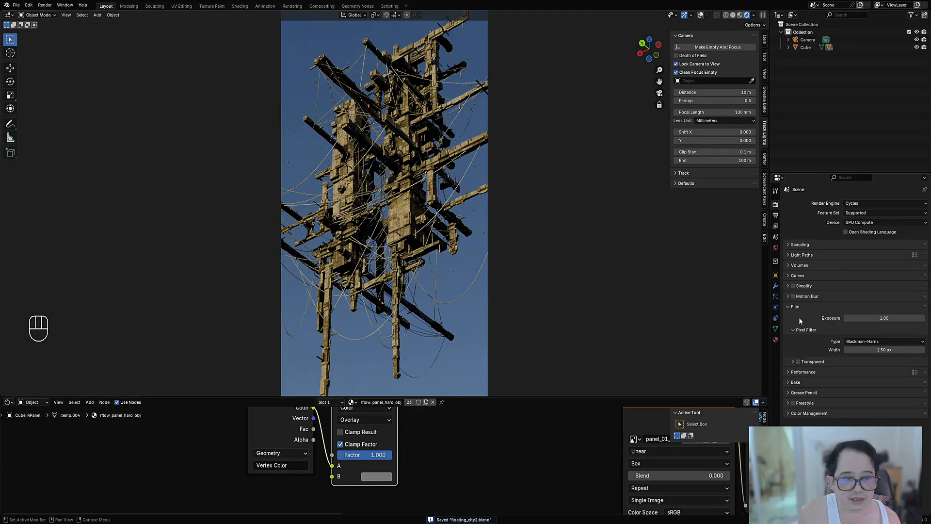
# Step: Expand the world's Mealie Road HDRI settings, adjust the environment lighting, and save the file
pyautogui.click(775, 248)
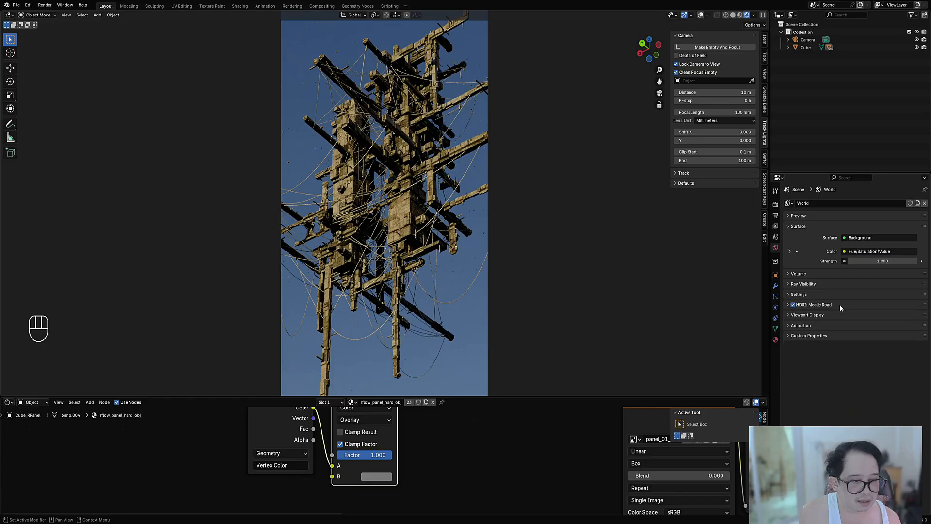
pyautogui.moveTo(856, 442); pyautogui.dragTo(864, 442)
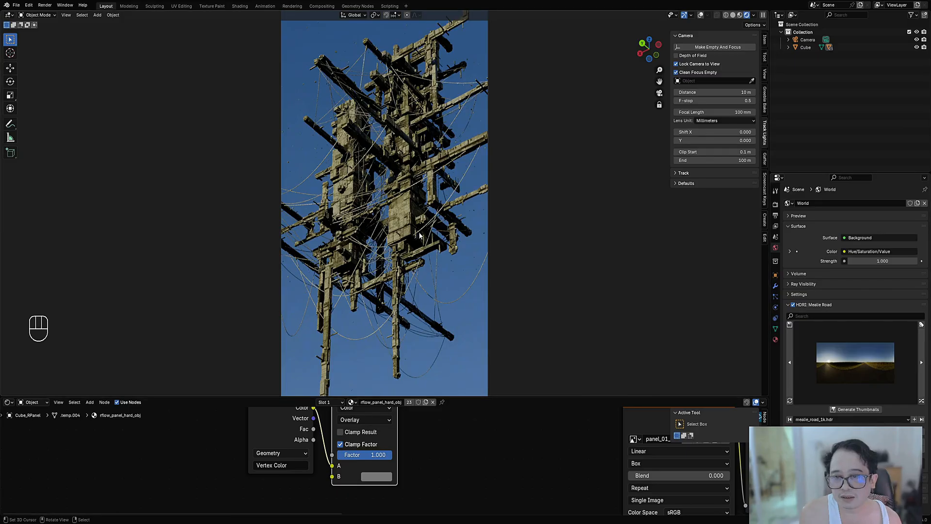
pyautogui.hotkey('ctrl', 's')
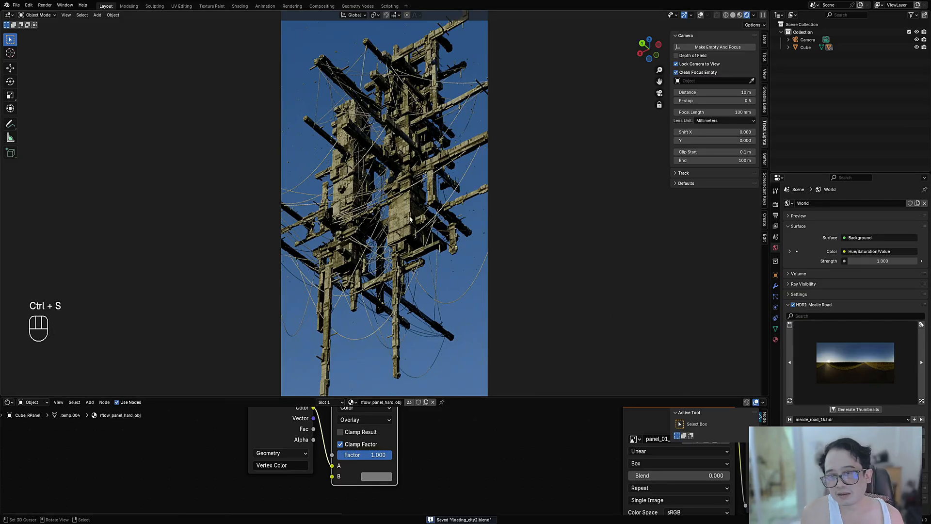
# Step: Try a series of random HDRIs from the unfiltered library as world lighting for the structure
pyautogui.click(921, 402)
pyautogui.click(922, 401)
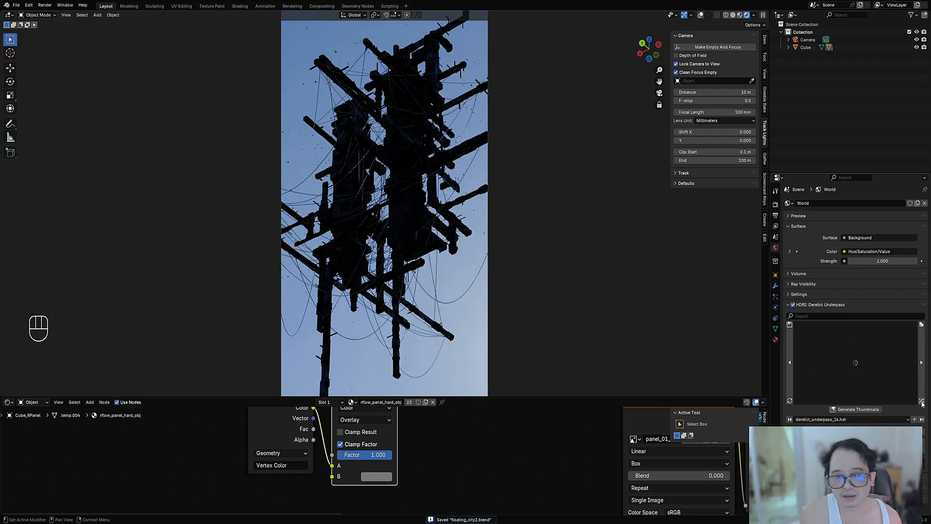
pyautogui.click(922, 401)
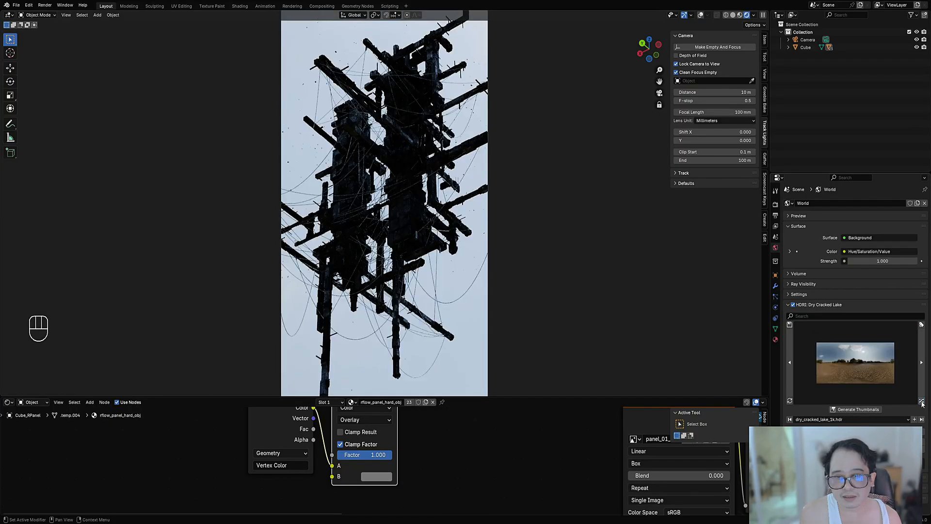
pyautogui.click(921, 402)
pyautogui.click(922, 402)
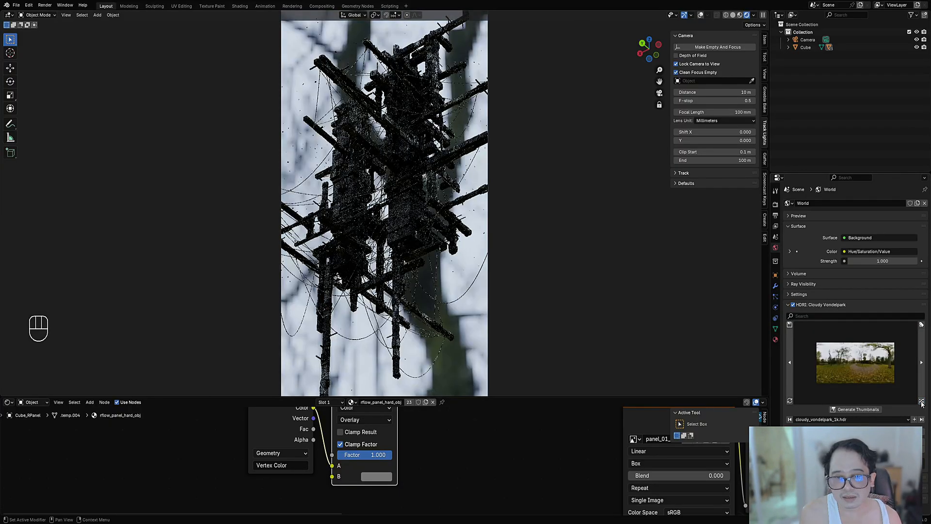
pyautogui.click(921, 402)
pyautogui.click(922, 402)
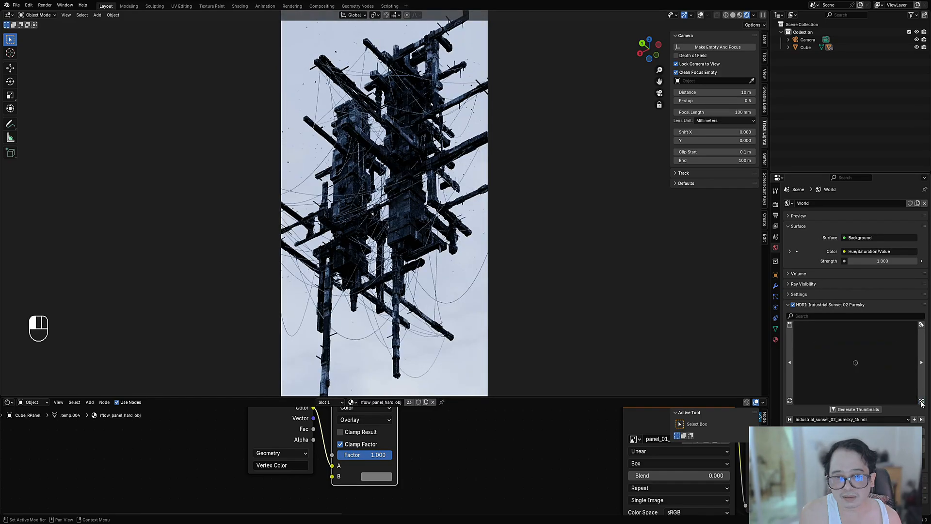
pyautogui.click(921, 402)
pyautogui.click(922, 402)
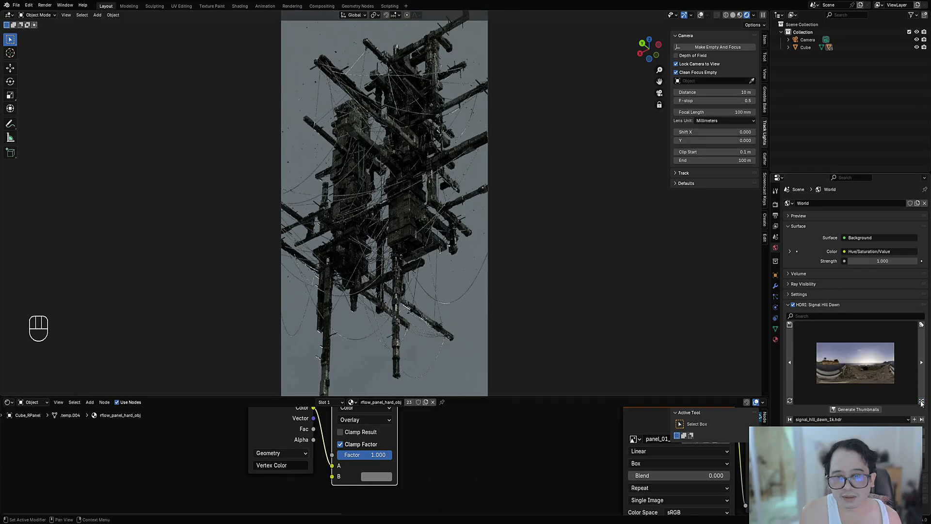
pyautogui.click(921, 401)
pyautogui.click(922, 402)
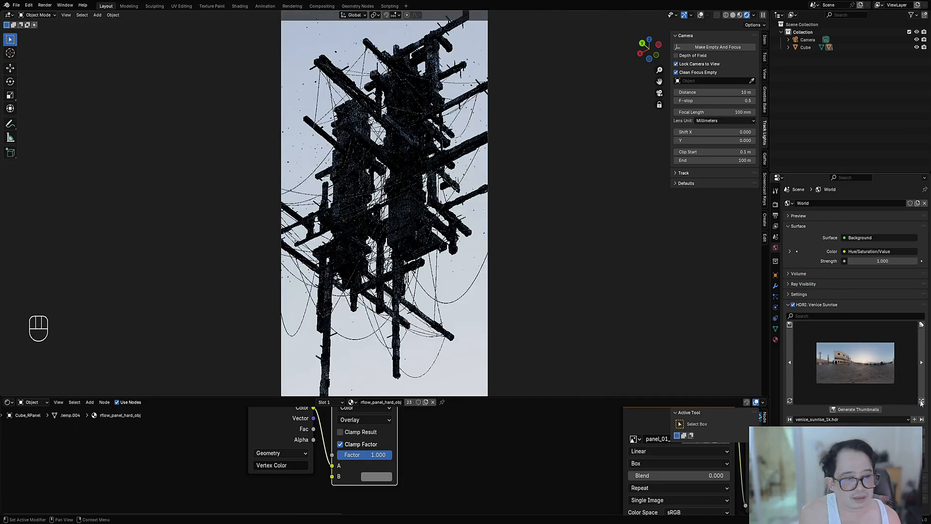
pyautogui.click(922, 402)
pyautogui.click(922, 402)
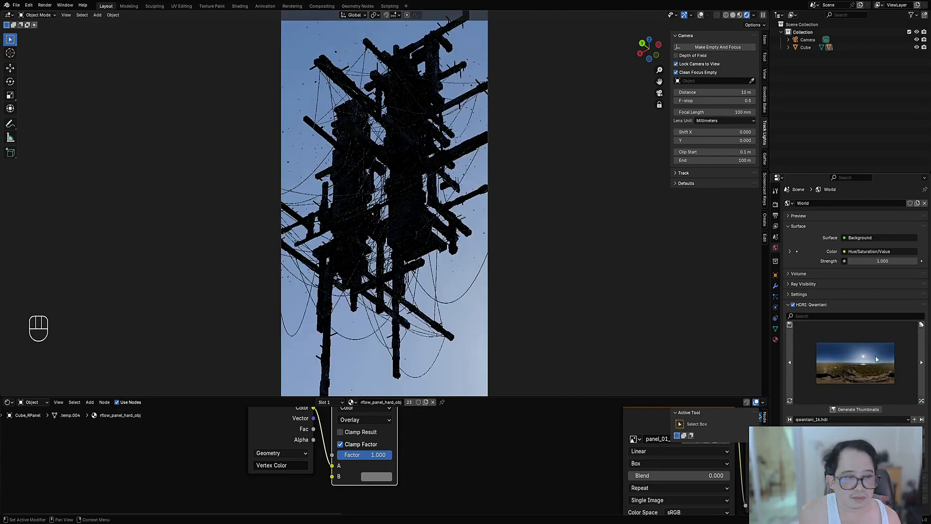
# Step: Filter the HDRI library by "sky" and shuffle through the matches to the Rocky Ridge Puresky environment
pyautogui.click(808, 316)
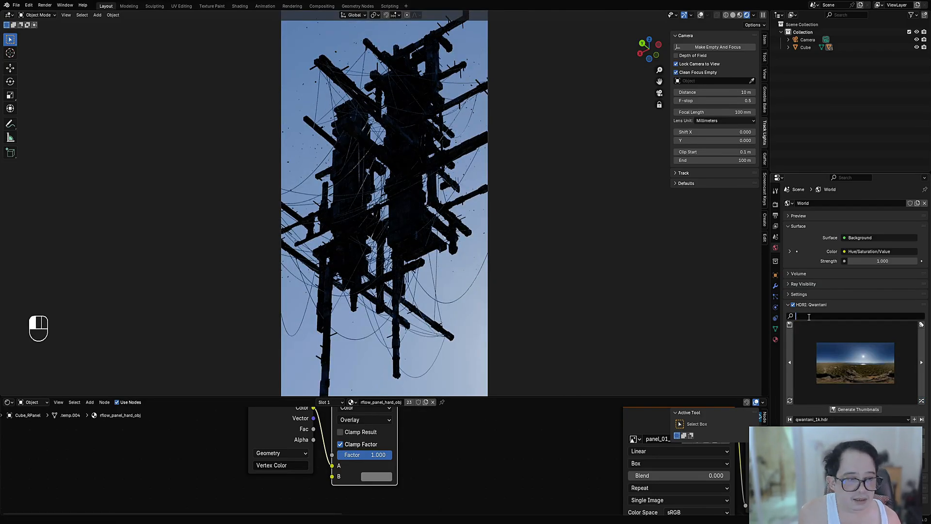
pyautogui.write('sky')
pyautogui.press('Return')
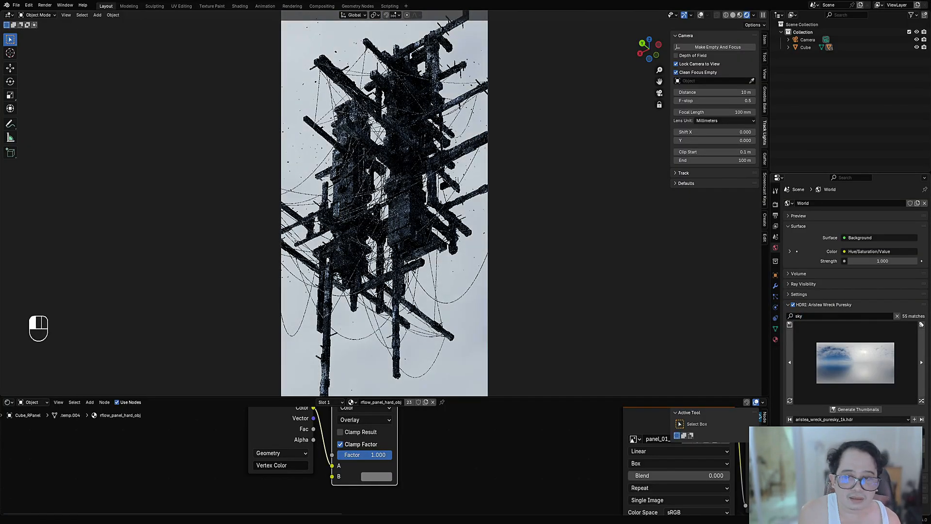
pyautogui.click(922, 400)
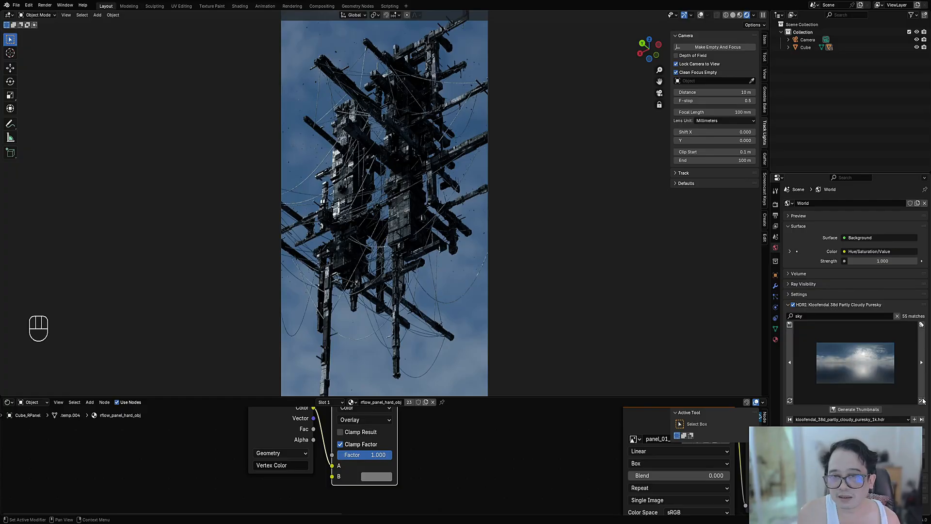
pyautogui.click(923, 401)
pyautogui.click(923, 401)
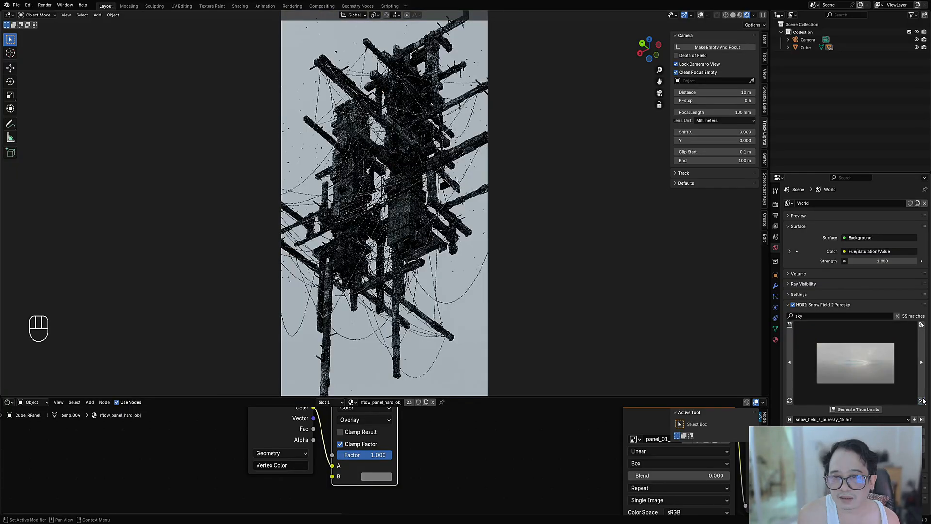
pyautogui.click(922, 401)
pyautogui.click(923, 401)
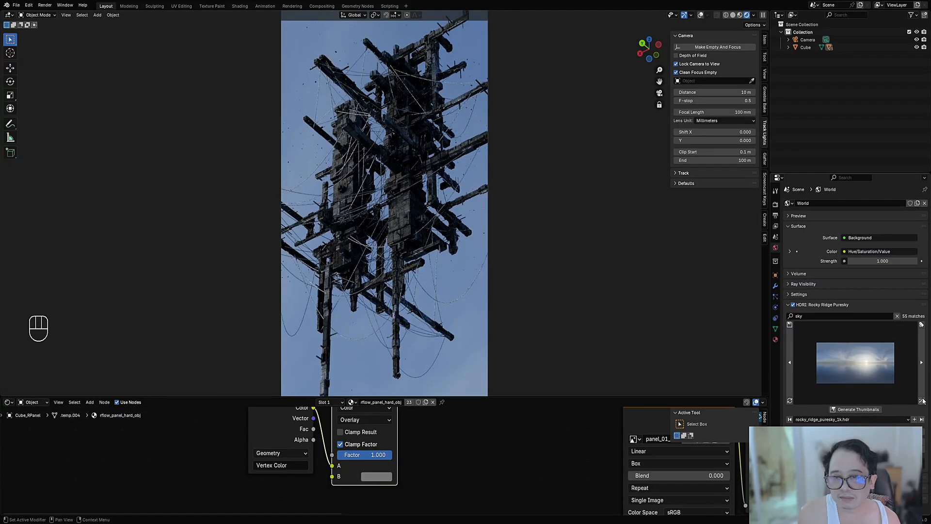
# Step: Select the hanging cables and set the Edge Mask radius in their rflow_metal material to 0
pyautogui.click(461, 305)
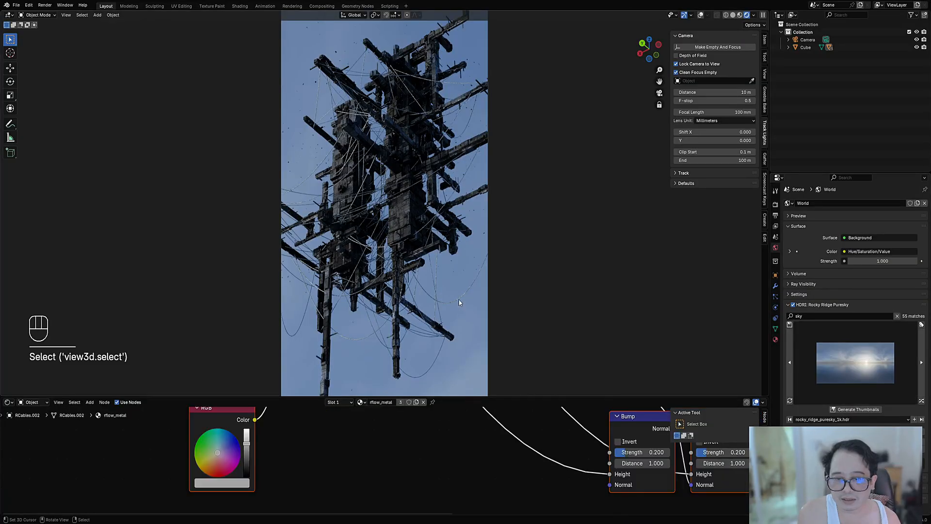
pyautogui.hotkey('shift', 'alt', 'z')
pyautogui.hotkey('shift', 'alt', 'z')
pyautogui.scroll(-4, 514, 474)
pyautogui.moveTo(514, 459); pyautogui.dragTo(526, 500, button='middle')
pyautogui.scroll(4, 481, 410)
pyautogui.moveTo(394, 467); pyautogui.dragTo(463, 414, button='middle')
pyautogui.scroll(4, 442, 432)
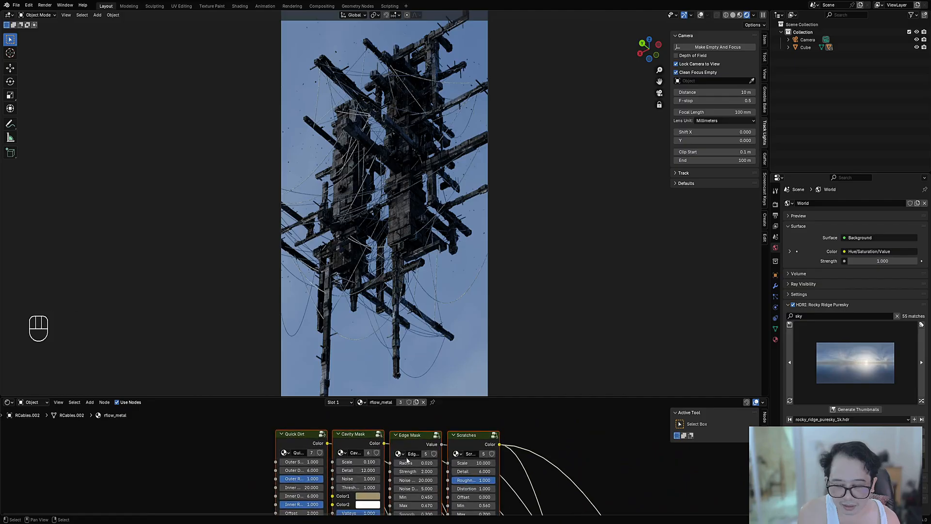
pyautogui.moveTo(415, 463); pyautogui.dragTo(387, 463)
pyautogui.hotkey('shift', 'alt', 'z')
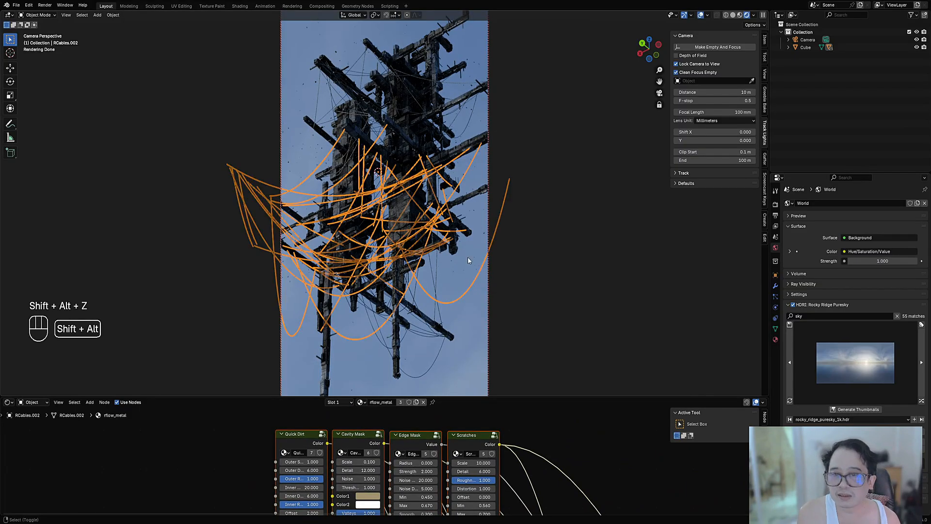
# Step: Select the large panel object, save the file, and change the emission strength in its rflow_panel_hard_obj shader
pyautogui.hotkey('shift', 'alt', 'z')
pyautogui.keyDown('alt'); pyautogui.keyDown('shift'); pyautogui.click(400, 223); pyautogui.keyUp('shift'); pyautogui.keyUp('alt')
pyautogui.hotkey('shift', 'alt', 'z')
pyautogui.hotkey('shift', 'alt', 'z')
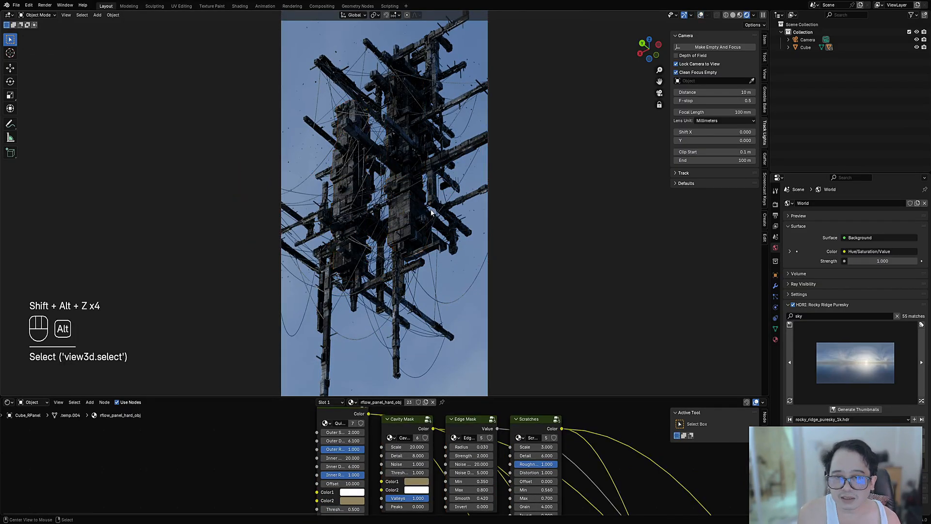
pyautogui.hotkey('ctrl', 's')
pyautogui.scroll(-2, 563, 456)
pyautogui.moveTo(563, 456); pyautogui.dragTo(449, 494, button='middle')
pyautogui.scroll(2, 548, 444)
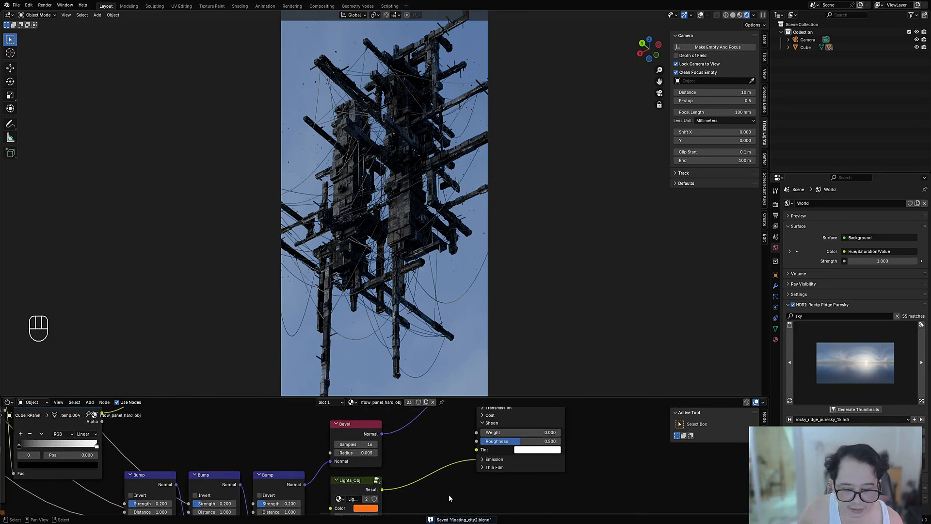
pyautogui.click(493, 459)
pyautogui.doubleClick(493, 477)
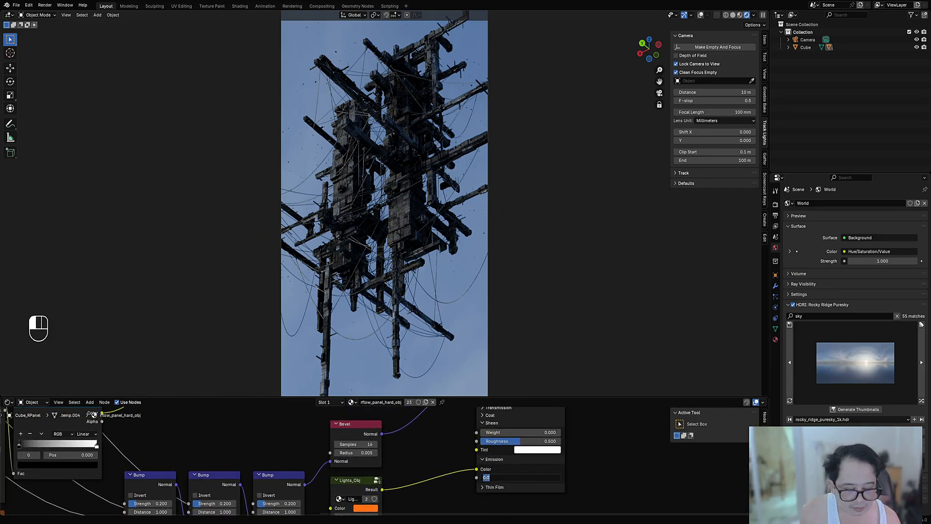
pyautogui.press('Return')
# Step: Set the inner scale of the panel material's Lights_Obj node to 100
pyautogui.moveTo(430, 493); pyautogui.dragTo(495, 409, button='middle')
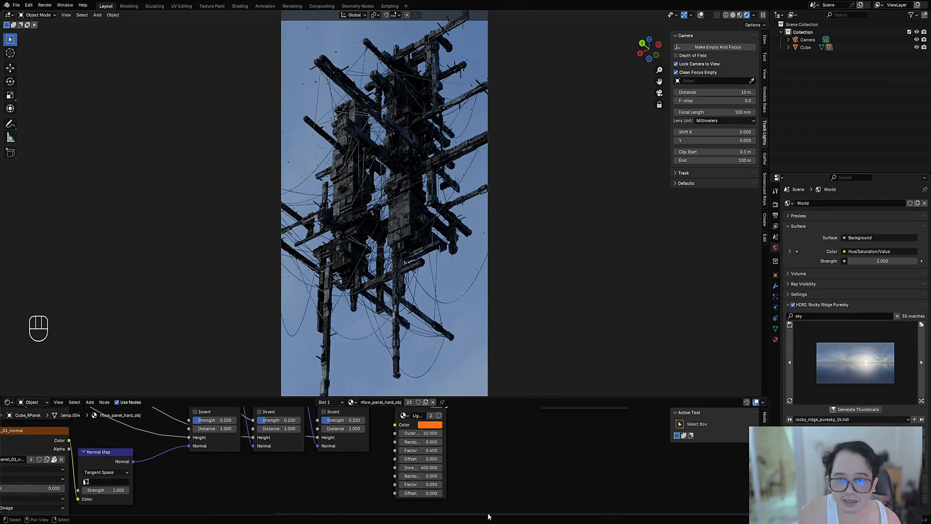
pyautogui.scroll(1, 456, 505)
pyautogui.scroll(1, 445, 495)
pyautogui.doubleClick(436, 470)
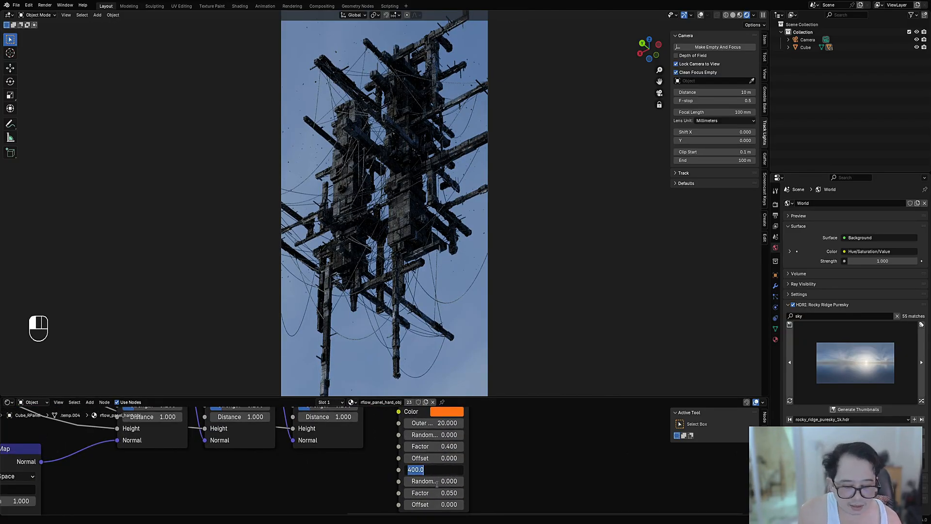
pyautogui.write('100')
pyautogui.press('Return')
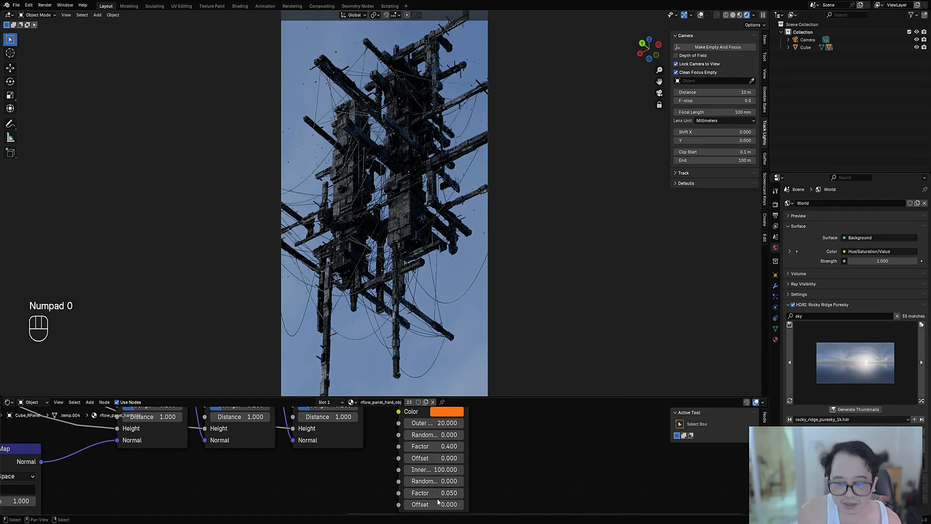
pyautogui.doubleClick(436, 469)
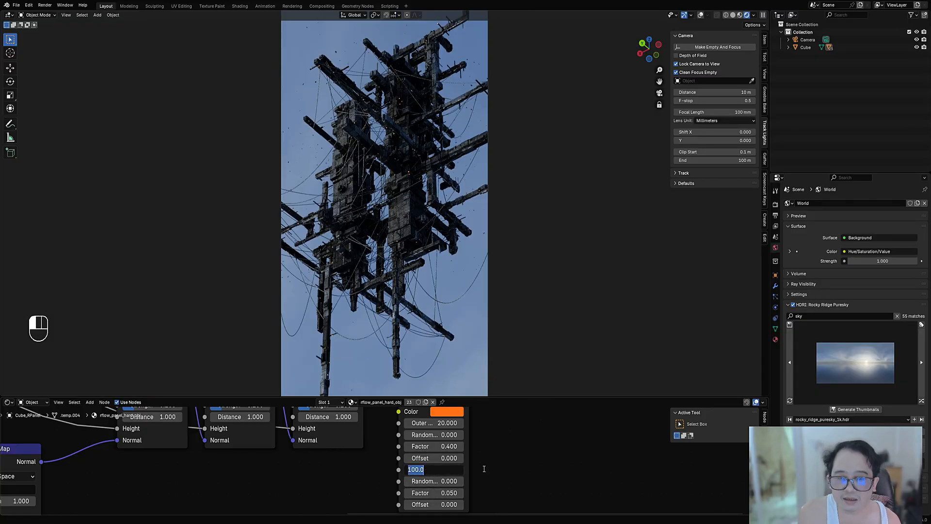
pyautogui.press('Return')
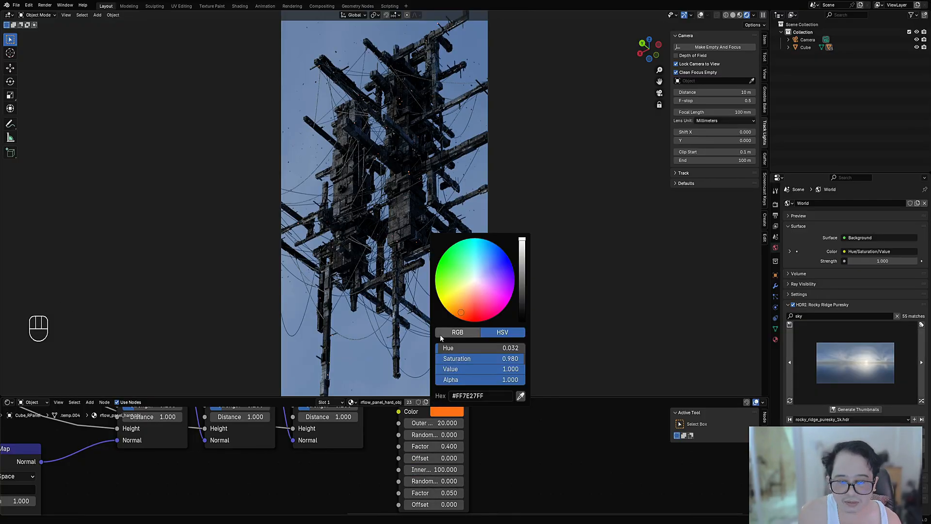
# Step: Desaturate the Lights_Obj node's orange colour to a pale peach
pyautogui.click(439, 413)
pyautogui.moveTo(468, 358); pyautogui.dragTo(409, 359)
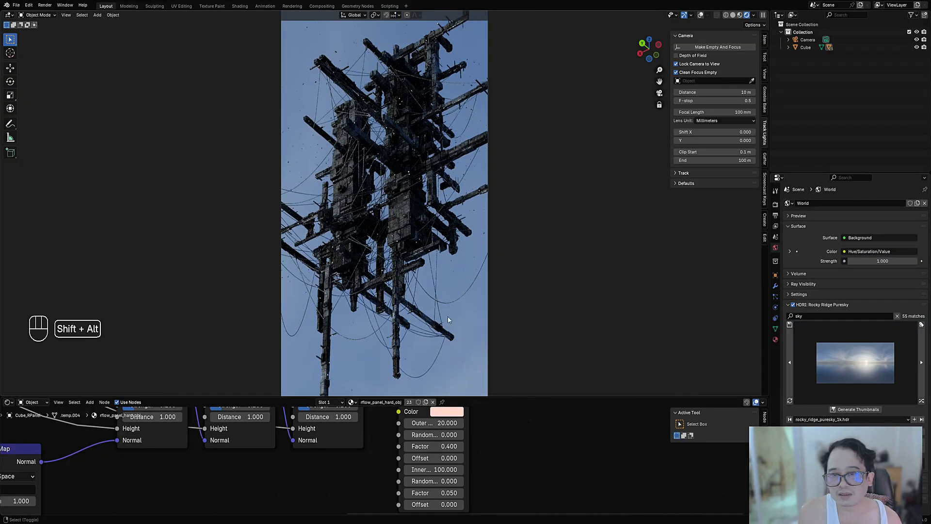
pyautogui.hotkey('shift', 'alt', 'z')
# Step: Select the panel on the nearer tower and set the Edge Mask strength in its rflow_panel_hard_obj material to 1
pyautogui.hotkey('shift', 'alt', 'z')
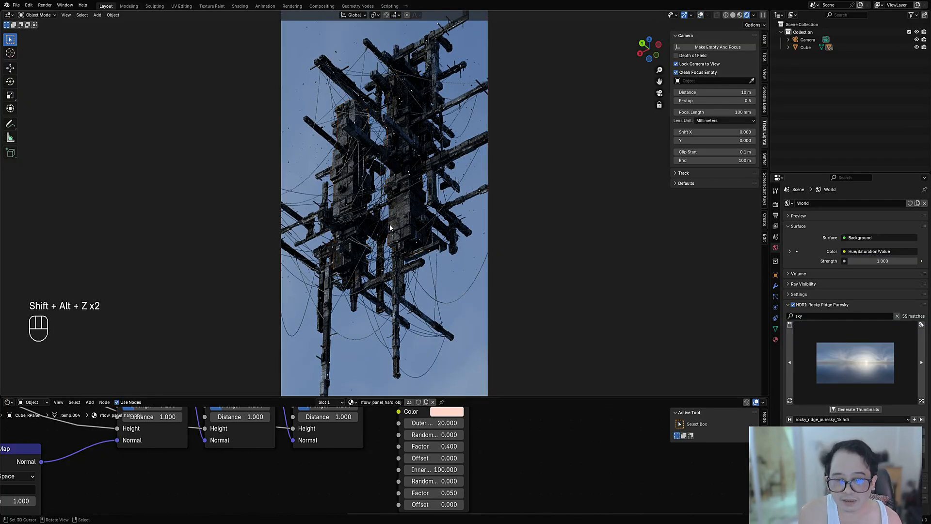
pyautogui.click(400, 214)
pyautogui.hotkey('shift', 'alt', 'z')
pyautogui.hotkey('shift', 'alt', 'z')
pyautogui.scroll(-7, 370, 467)
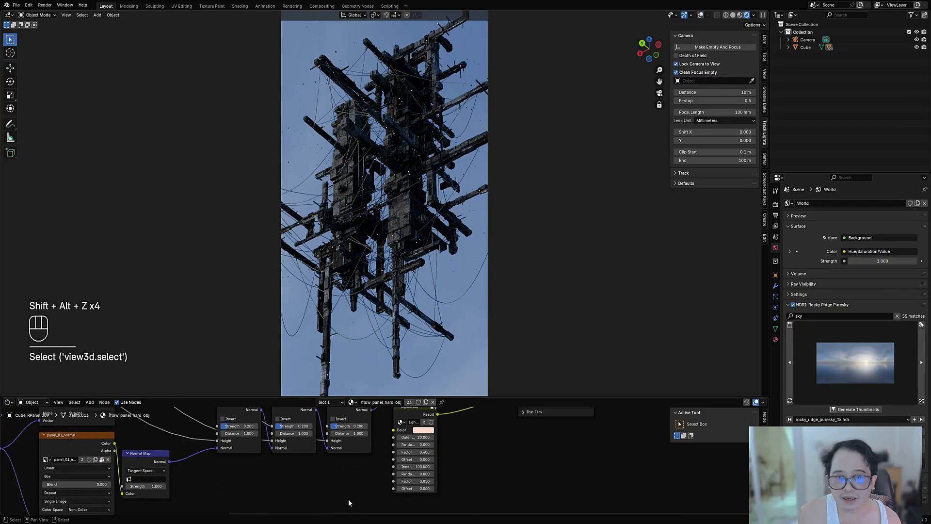
pyautogui.moveTo(349, 502); pyautogui.dragTo(721, 456, button='middle')
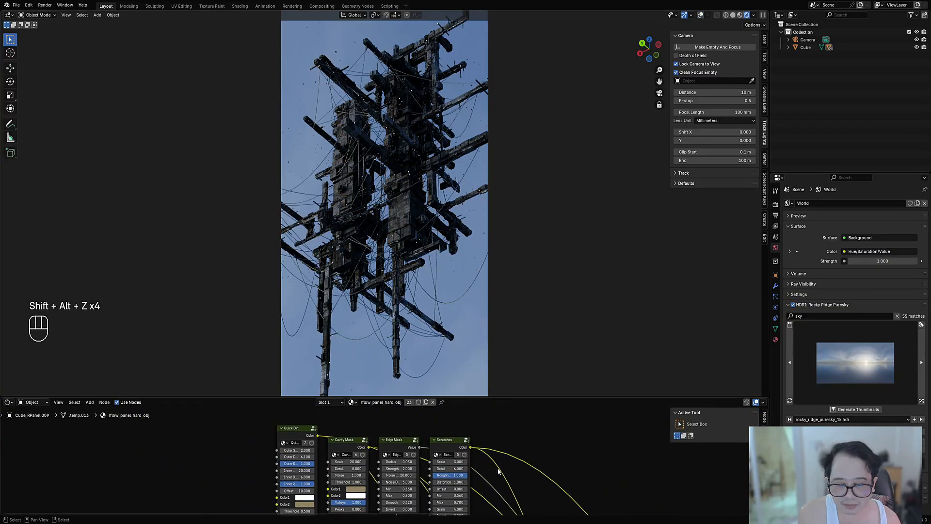
pyautogui.scroll(4, 500, 472)
pyautogui.click(413, 479)
pyautogui.write('1')
pyautogui.press('Return')
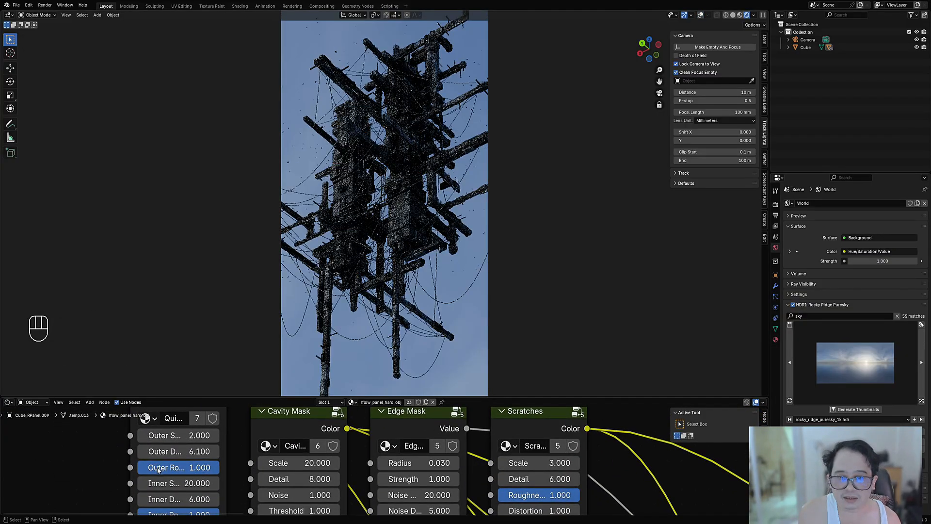
# Step: Preview the Edge Mask node's output on the structure and set its radius to 0.01
pyautogui.keyDown('ctrl'); pyautogui.keyDown('shift'); pyautogui.click(392, 423); pyautogui.keyUp('shift'); pyautogui.keyUp('ctrl')
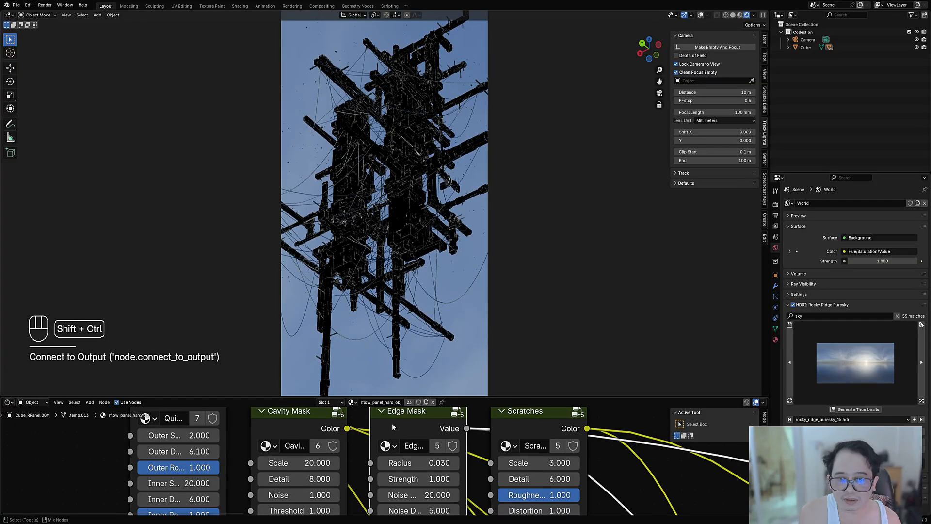
pyautogui.click(419, 463)
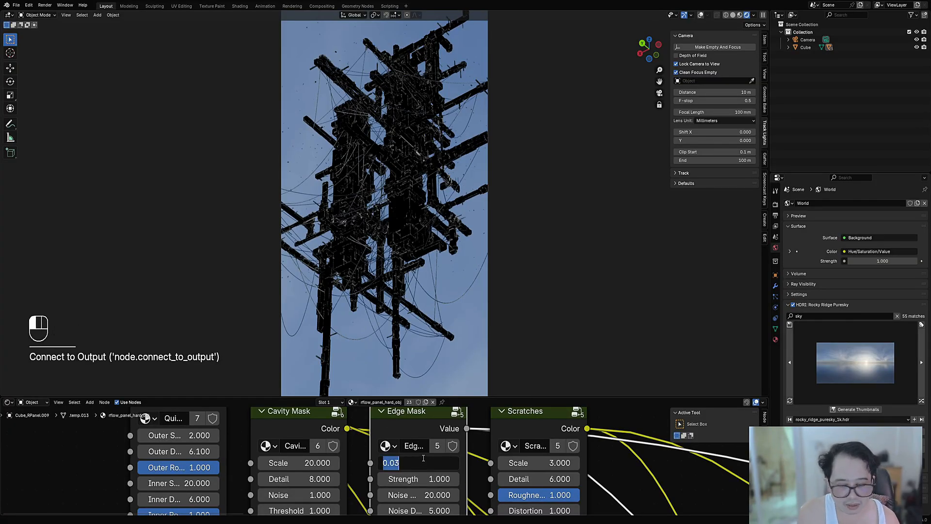
pyautogui.press('BackSpace')
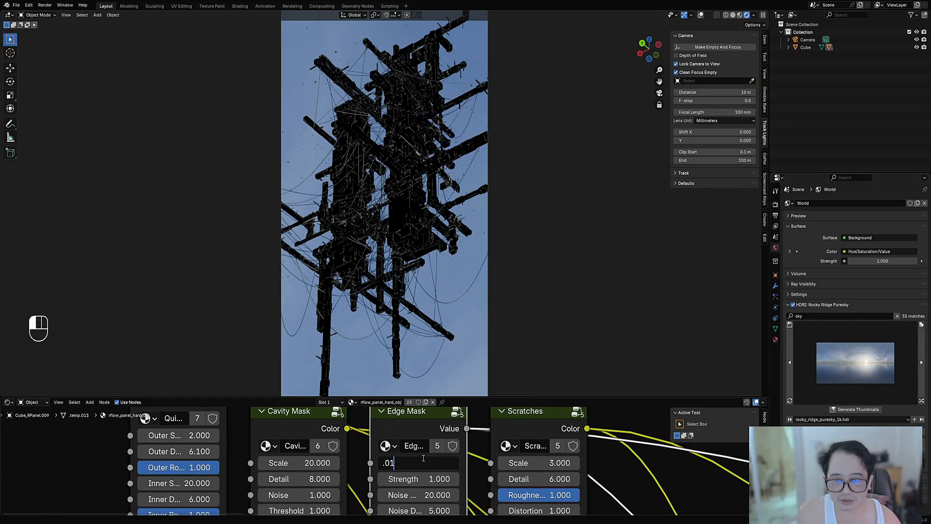
pyautogui.press('Return')
# Step: Preview the Cavity Mask and Quick Dirt outputs in turn, reconnect the main Principled shader to the material output, and save the file
pyautogui.scroll(-2, 422, 459)
pyautogui.keyDown('ctrl'); pyautogui.keyDown('shift'); pyautogui.click(325, 432); pyautogui.keyUp('shift'); pyautogui.keyUp('ctrl')
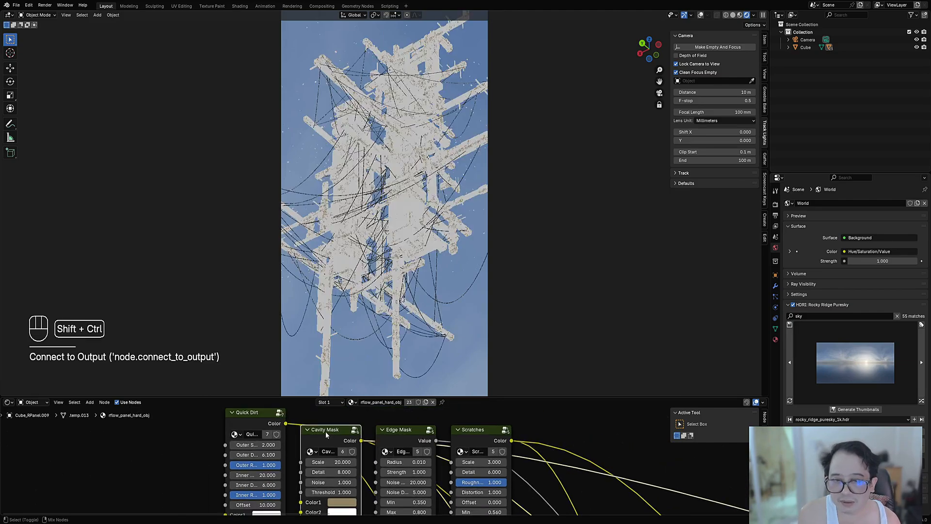
pyautogui.keyDown('ctrl'); pyautogui.keyDown('shift'); pyautogui.click(266, 423); pyautogui.keyUp('shift'); pyautogui.keyUp('ctrl')
pyautogui.scroll(-10, 611, 461)
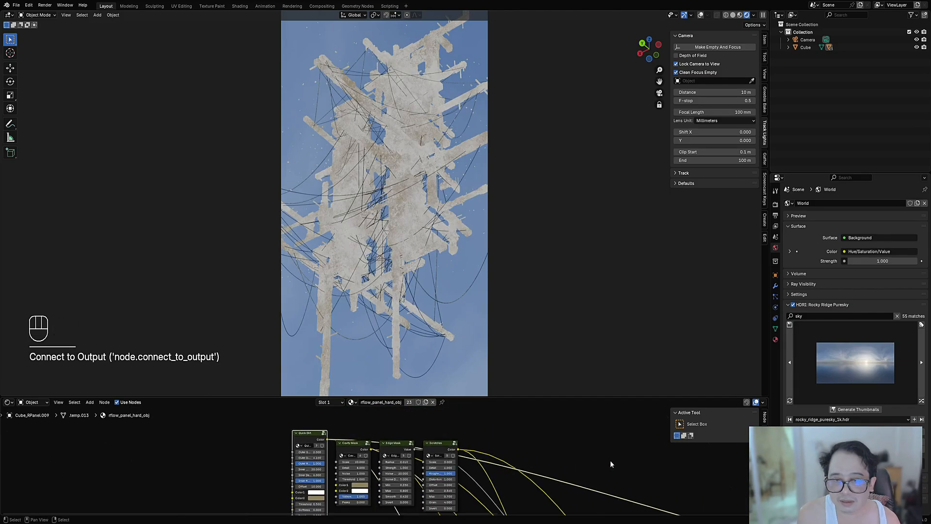
pyautogui.moveTo(650, 473); pyautogui.dragTo(562, 478, button='middle')
pyautogui.keyDown('ctrl'); pyautogui.keyDown('shift'); pyautogui.click(562, 479); pyautogui.keyUp('shift'); pyautogui.keyUp('ctrl')
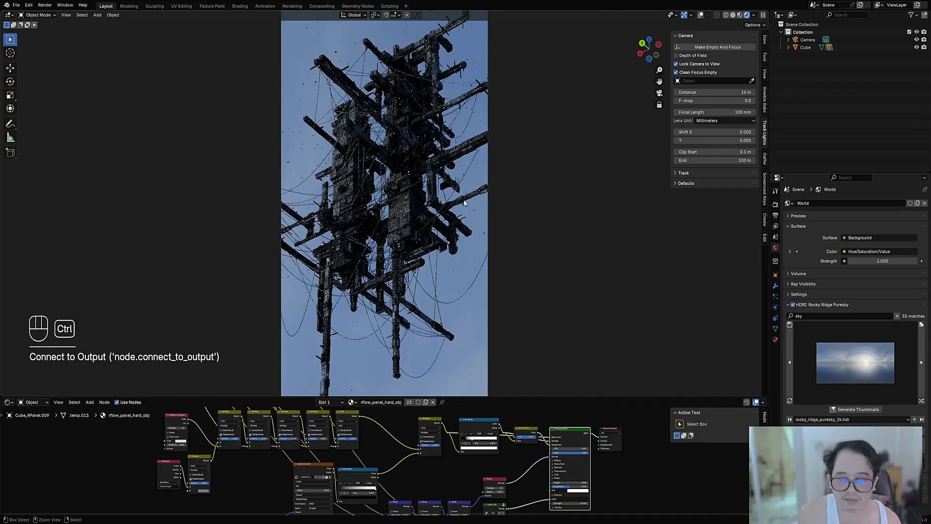
pyautogui.hotkey('ctrl', 's')
pyautogui.hotkey('shift', 'alt', 'z')
pyautogui.hotkey('shift', 'alt', 'z')
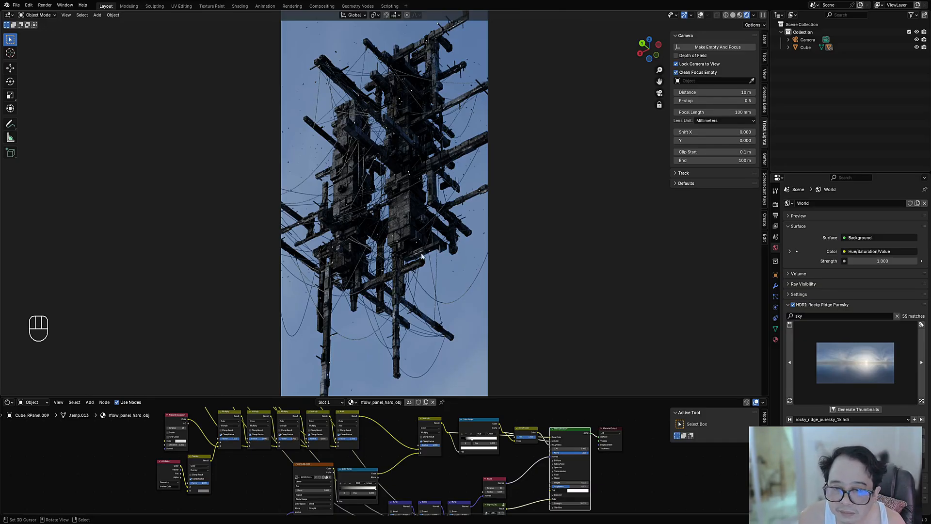
# Step: Set the inner Offset of the panel material's Lights_Obj node to 0.8 and save the file
pyautogui.scroll(5, 478, 444)
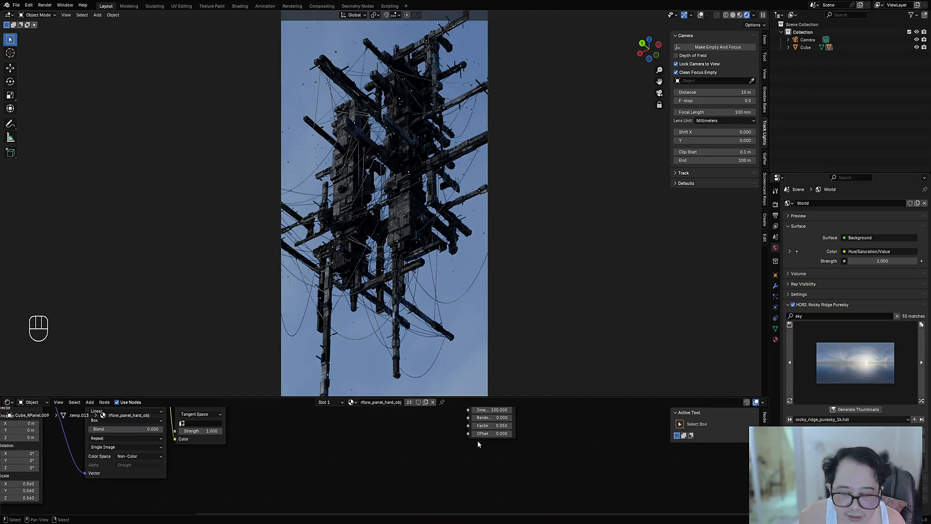
pyautogui.press('ctrl')
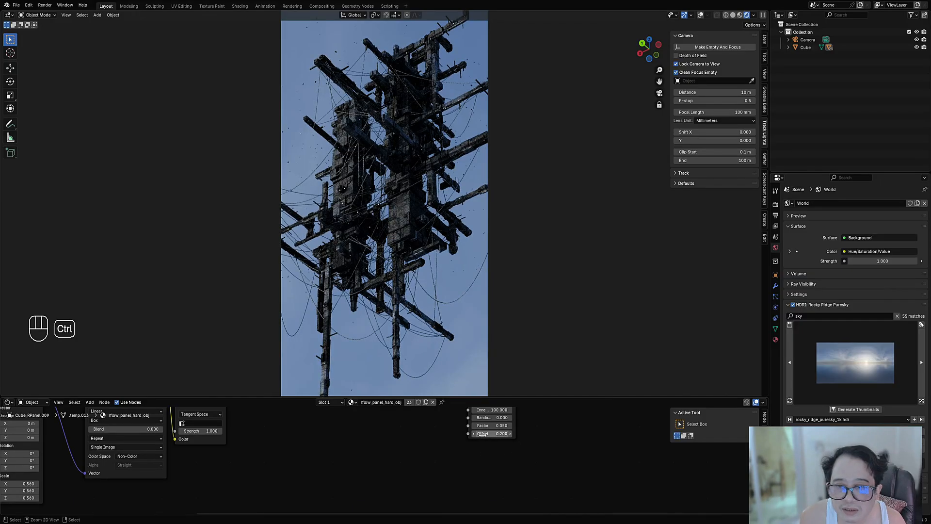
pyautogui.moveTo(534, 434); pyautogui.dragTo(469, 495, button='middle')
pyautogui.keyDown('ctrl'); pyautogui.scroll(1, 415, 495); pyautogui.keyUp('ctrl')
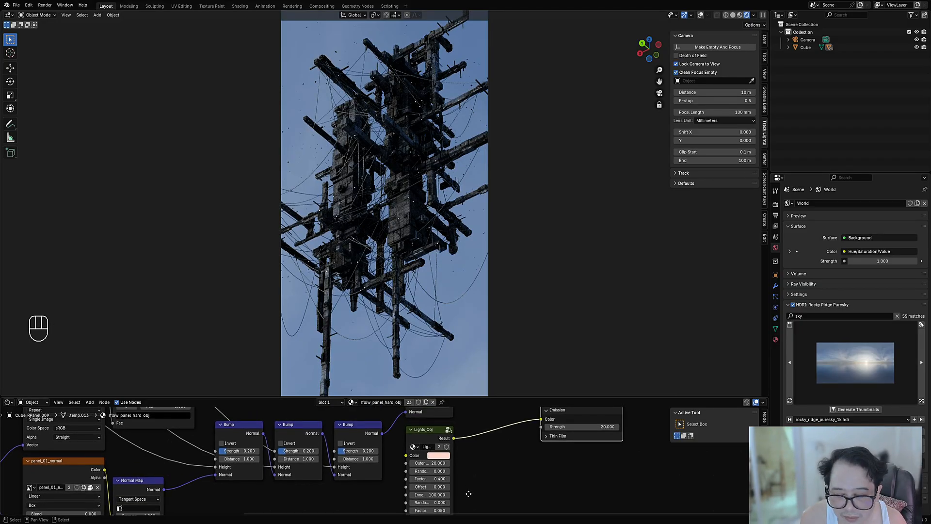
pyautogui.moveTo(424, 431); pyautogui.dragTo(438, 435)
pyautogui.moveTo(480, 452); pyautogui.dragTo(459, 408, button='middle')
pyautogui.moveTo(444, 418)
pyautogui.mouseDown(button='middle')
pyautogui.moveTo(453, 483)
pyautogui.moveTo(455, 430)
pyautogui.mouseUp(button='middle')
pyautogui.scroll(3, 455, 429)
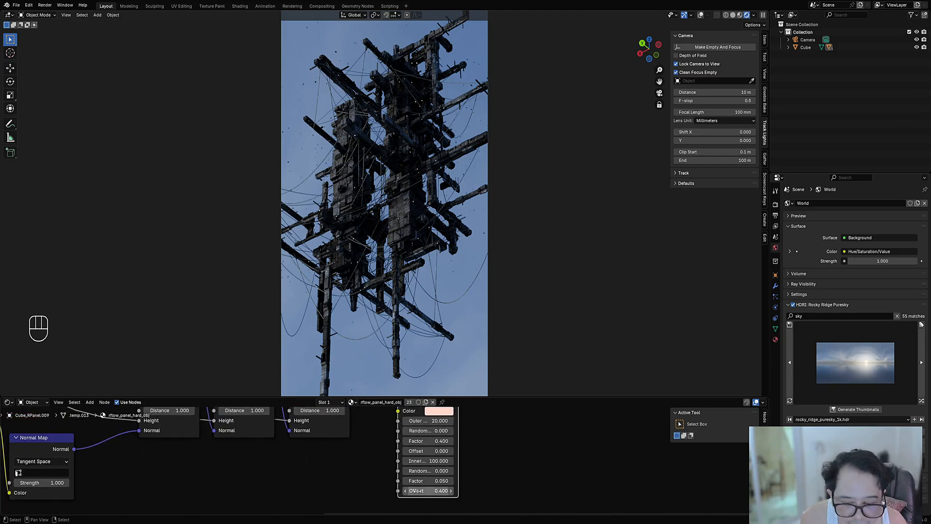
pyautogui.press('ctrl')
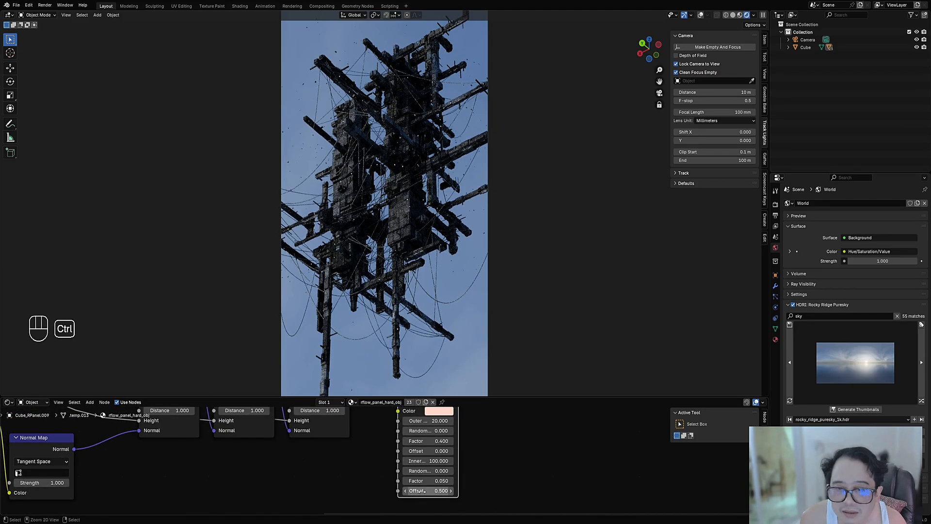
pyautogui.keyDown('ctrl'); pyautogui.scroll(3, 420, 491); pyautogui.keyUp('ctrl')
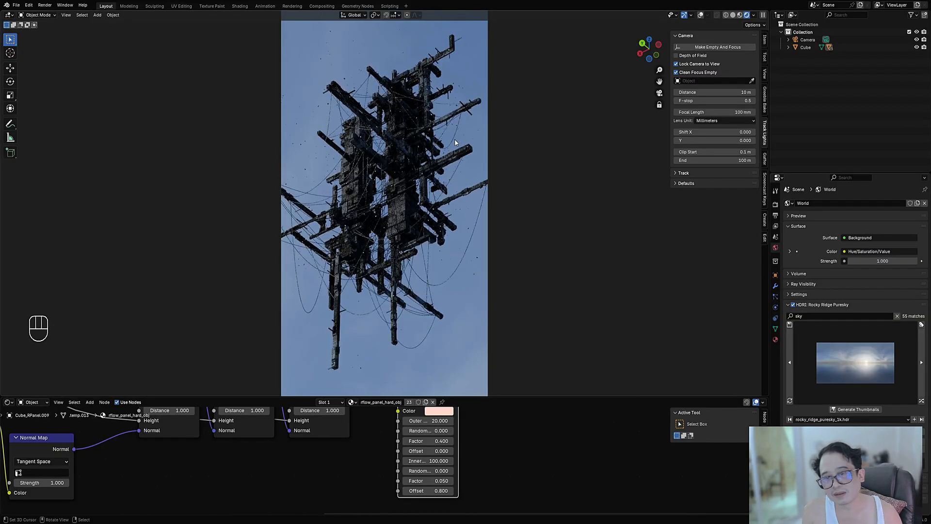
pyautogui.hotkey('ctrl', 's')
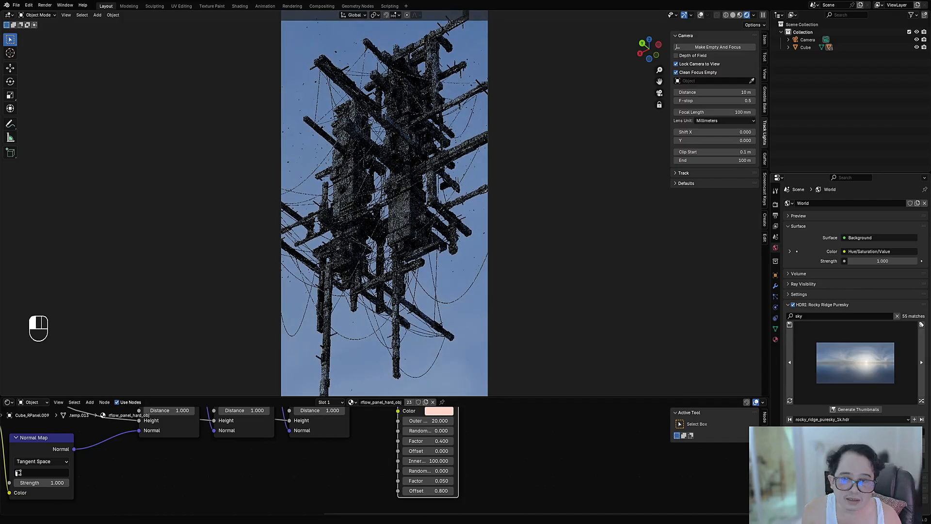
pyautogui.hotkey('ctrl', 's')
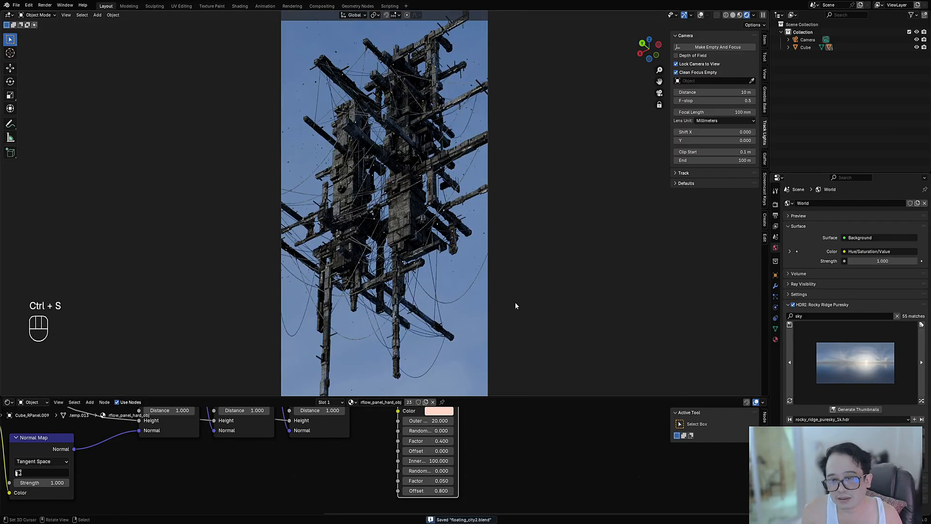
# Step: Change the world's sky HDRI to Kloofendal 28d Misty Puresky and save the file
pyautogui.click(922, 401)
pyautogui.click(922, 401)
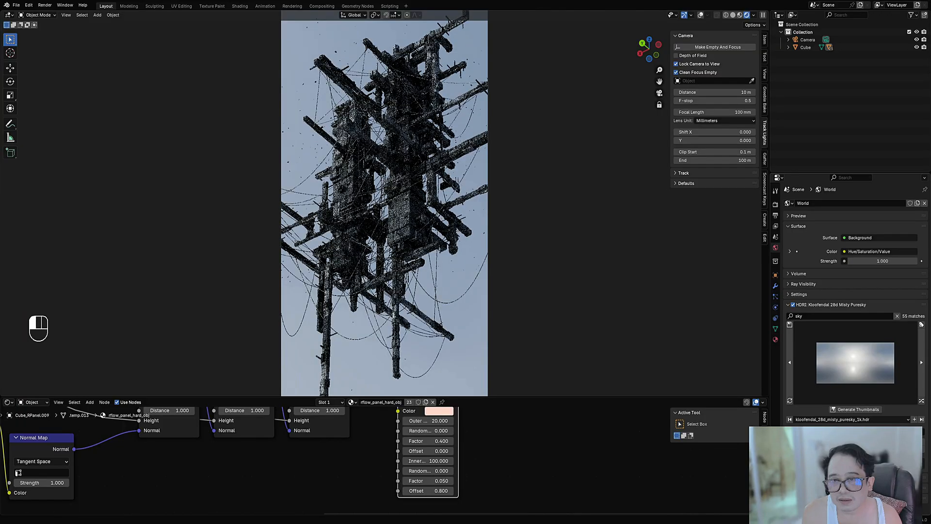
pyautogui.hotkey('shift', 'alt', 'z')
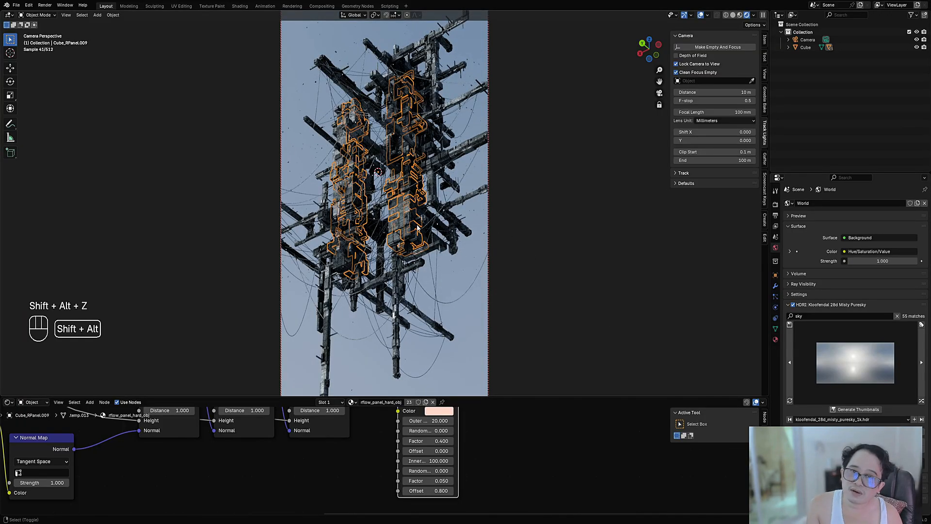
pyautogui.hotkey('shift', 'alt', 'z')
pyautogui.hotkey('ctrl', 's')
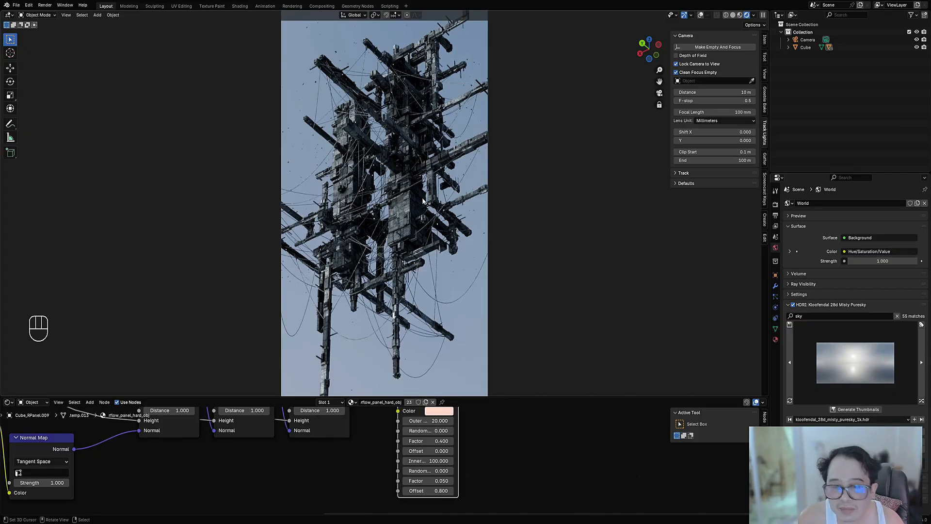
# Step: Switch the viewport to solid shading and save the file
pyautogui.press('z')
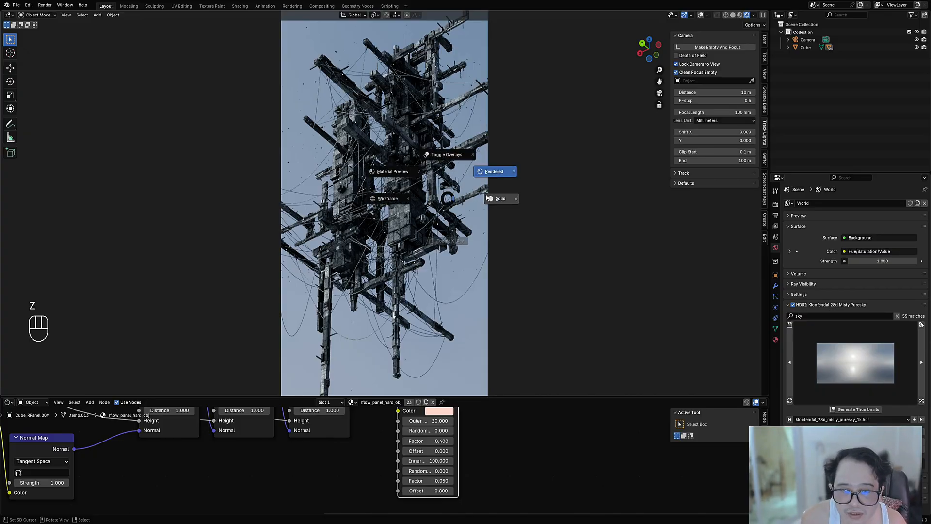
pyautogui.click(488, 198)
pyautogui.hotkey('ctrl', 's')
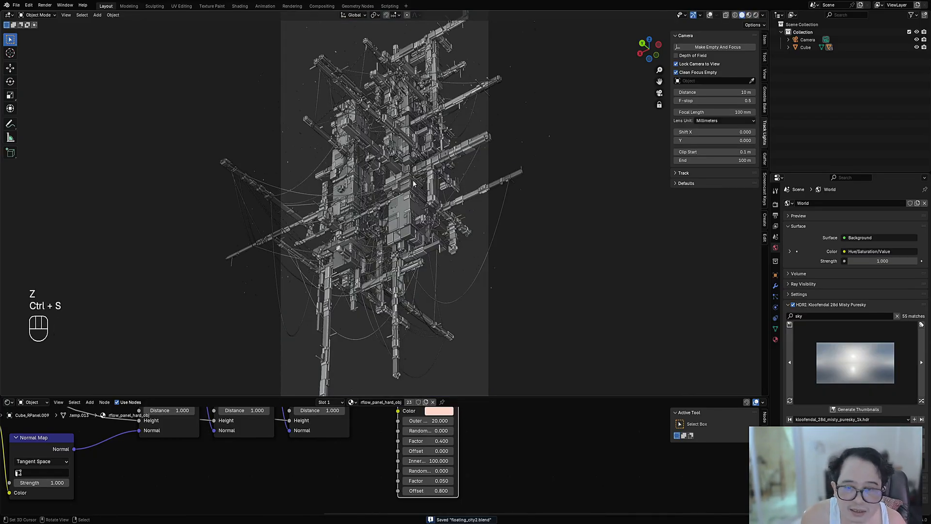
# Step: Leave the camera view and examine the two towers' panels and connecting cables up close, with the overlays hidden and shown
pyautogui.hotkey('shift', 'alt', 'z')
pyautogui.press('KP_0')
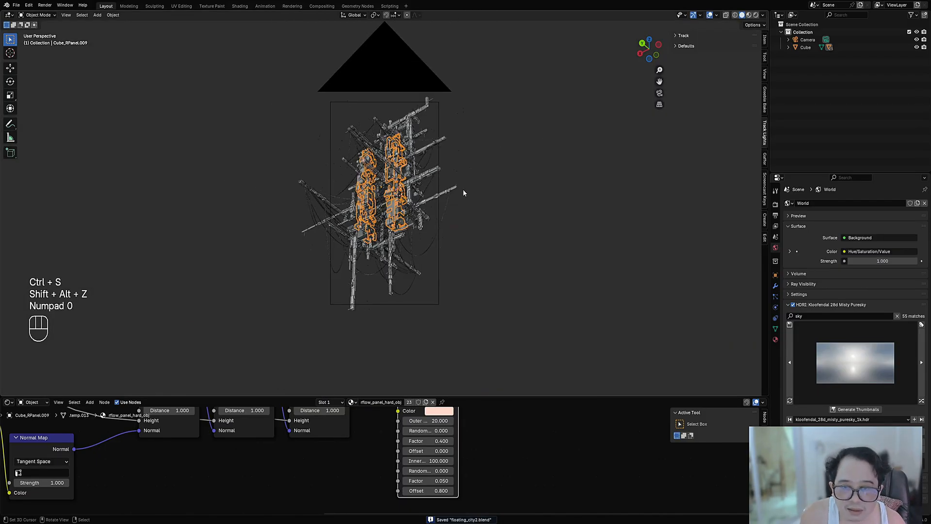
pyautogui.moveTo(463, 193); pyautogui.dragTo(231, 246, button='middle')
pyautogui.scroll(2, 231, 246)
pyautogui.moveTo(449, 187); pyautogui.dragTo(400, 189, button='middle')
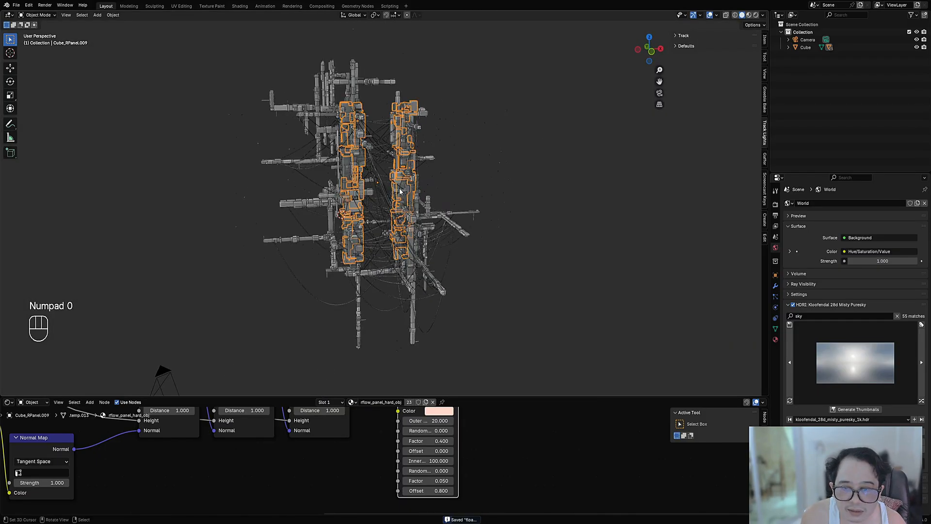
pyautogui.hotkey('shift', 'alt', 'z')
pyautogui.scroll(5, 429, 249)
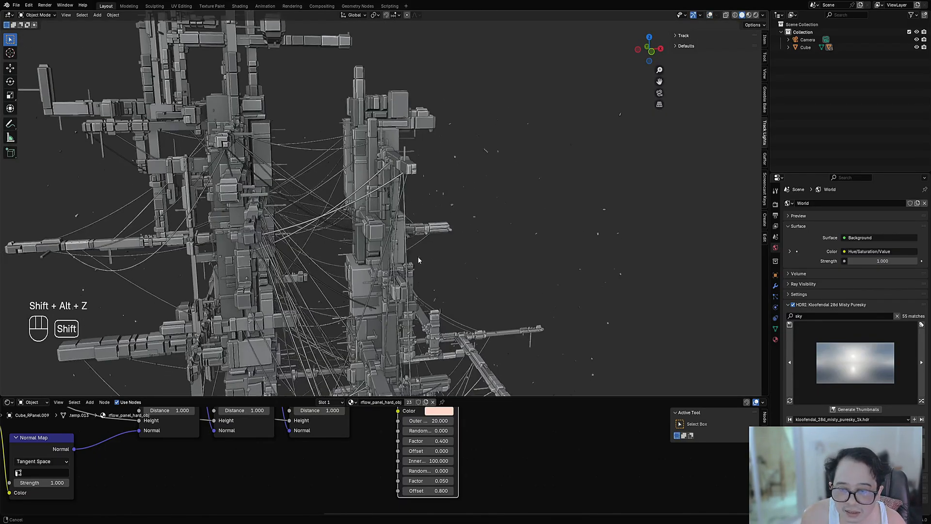
pyautogui.scroll(3, 418, 257)
pyautogui.hotkey('shift', 'alt', 'z')
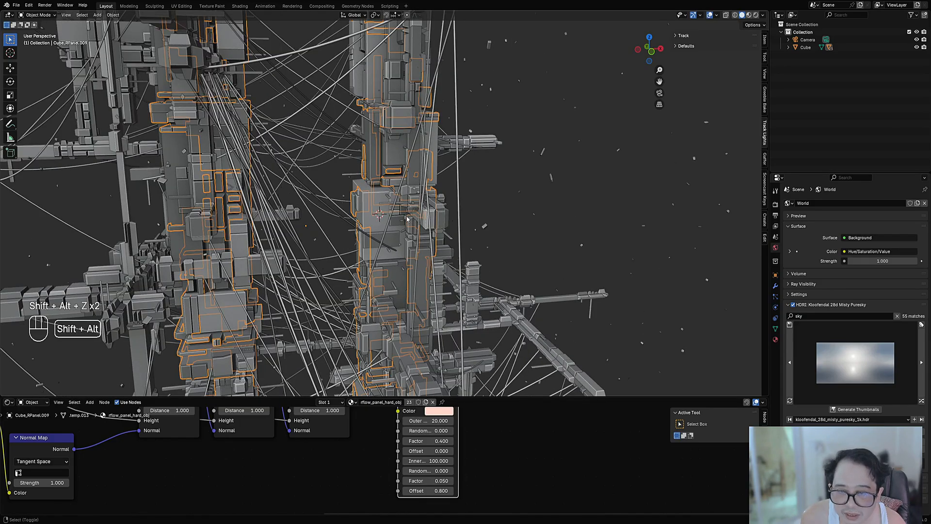
pyautogui.scroll(-3, 408, 220)
pyautogui.moveTo(408, 220); pyautogui.dragTo(365, 209, button='middle')
pyautogui.hotkey('shift', 'alt', 'z')
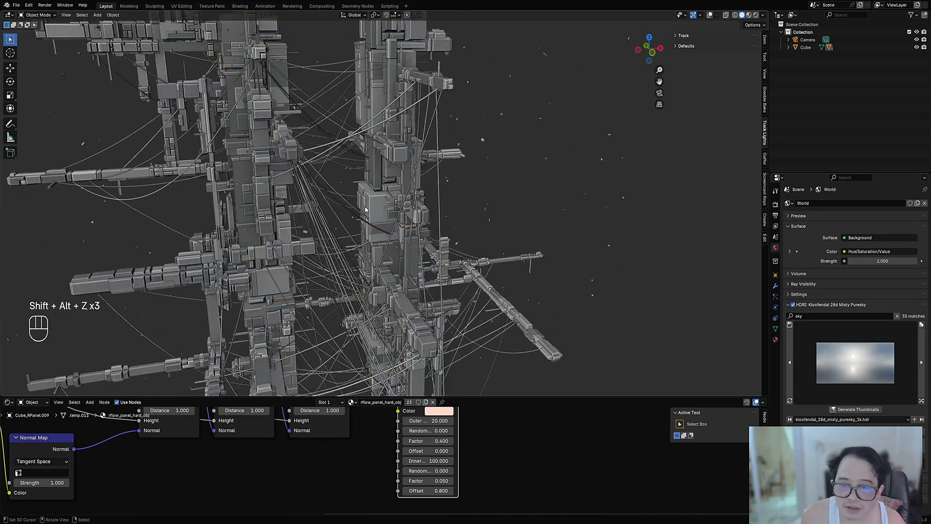
pyautogui.hotkey('shift', 'alt', 'z')
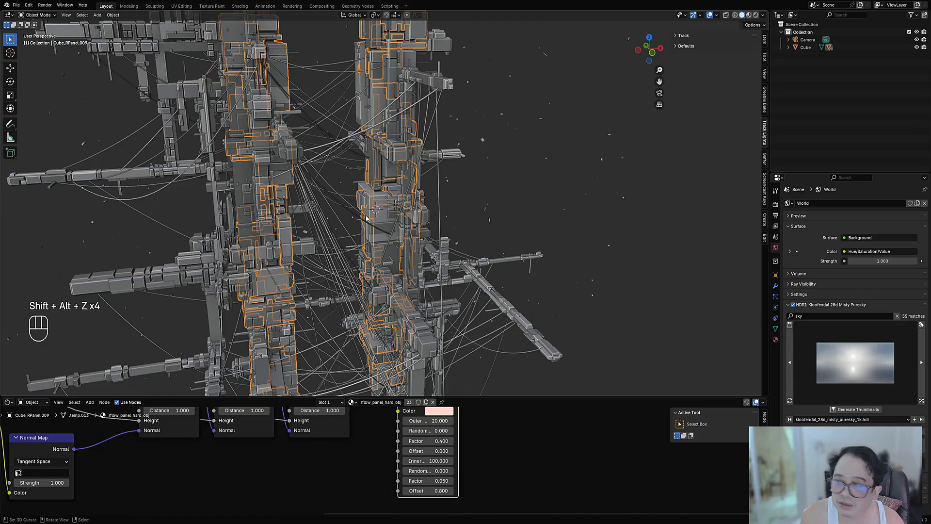
pyautogui.scroll(2, 479, 189)
# Step: Activate the 3D Cursor tool and show its tool settings
pyautogui.press('w')
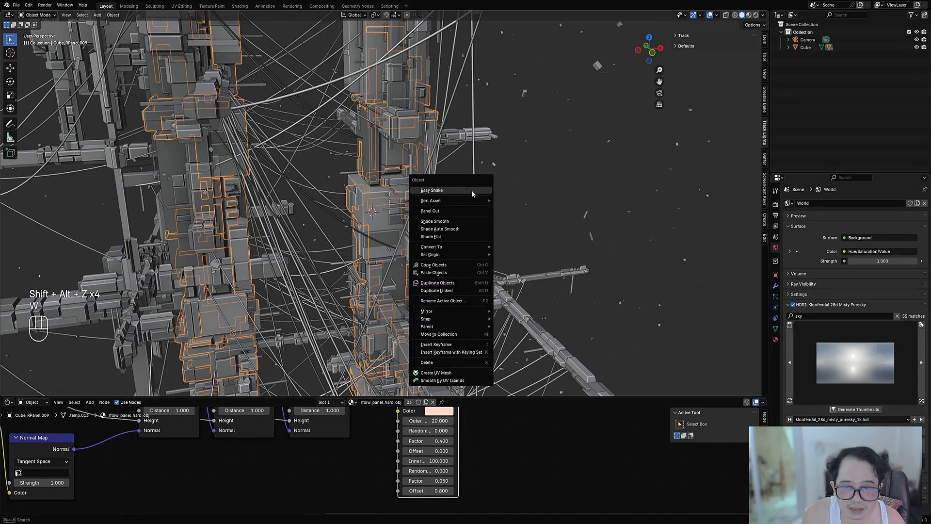
pyautogui.press('Escape')
pyautogui.press('space')
pyautogui.press('space')
pyautogui.hotkey('shift', 'space')
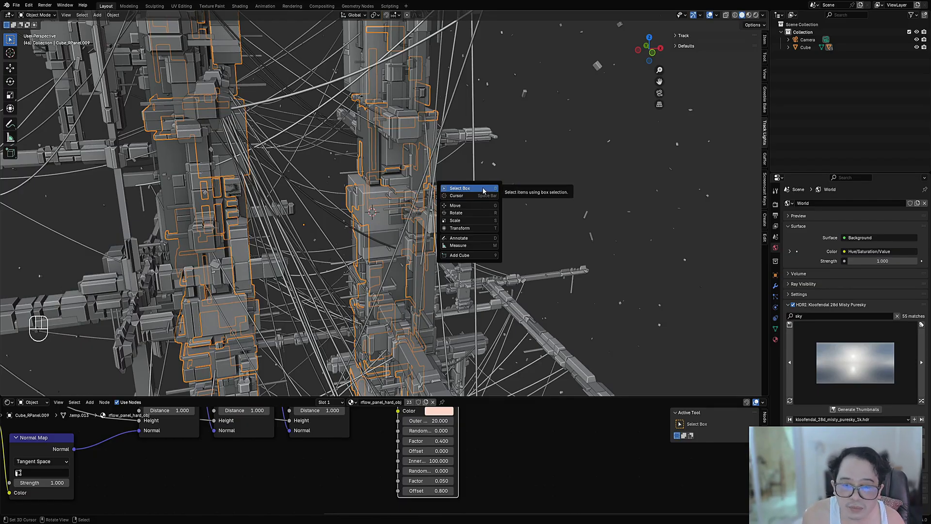
pyautogui.click(483, 196)
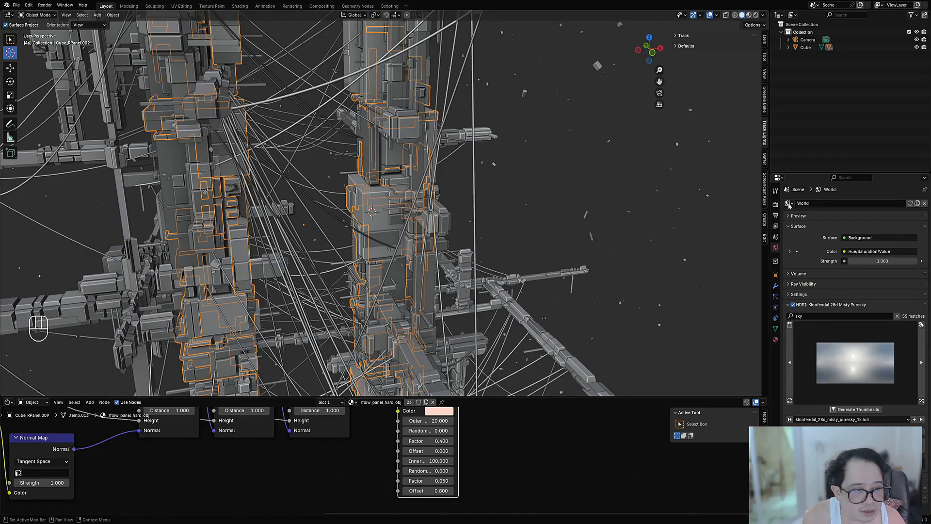
pyautogui.click(776, 193)
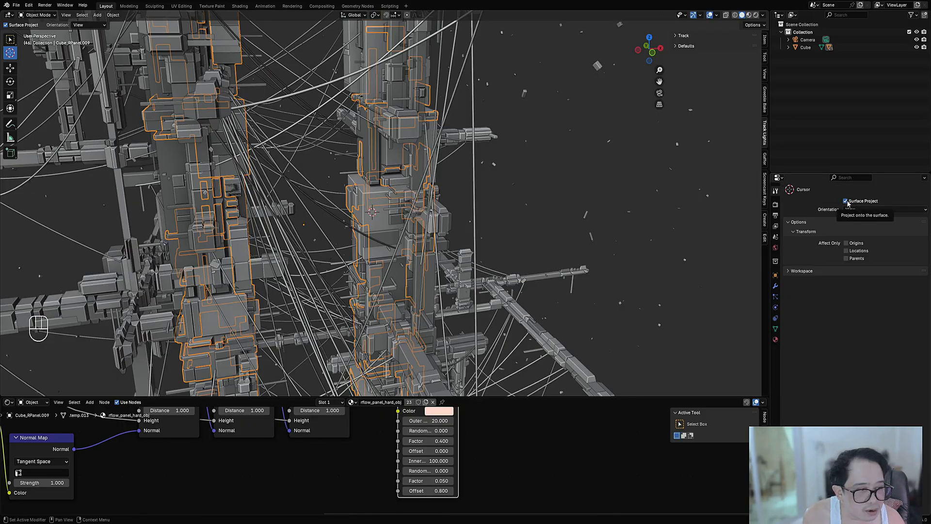
# Step: Place the 3D cursor on the hanging vertical cable, and finally on the panel surfaces of the central tower
pyautogui.click(475, 208)
pyautogui.scroll(3, 482, 213)
pyautogui.moveTo(487, 214); pyautogui.dragTo(498, 204, button='middle')
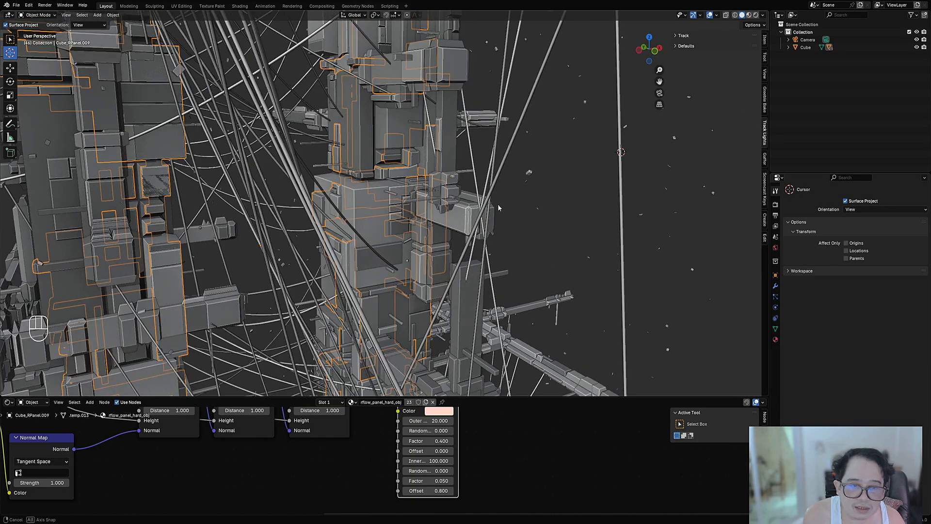
pyautogui.click(623, 173)
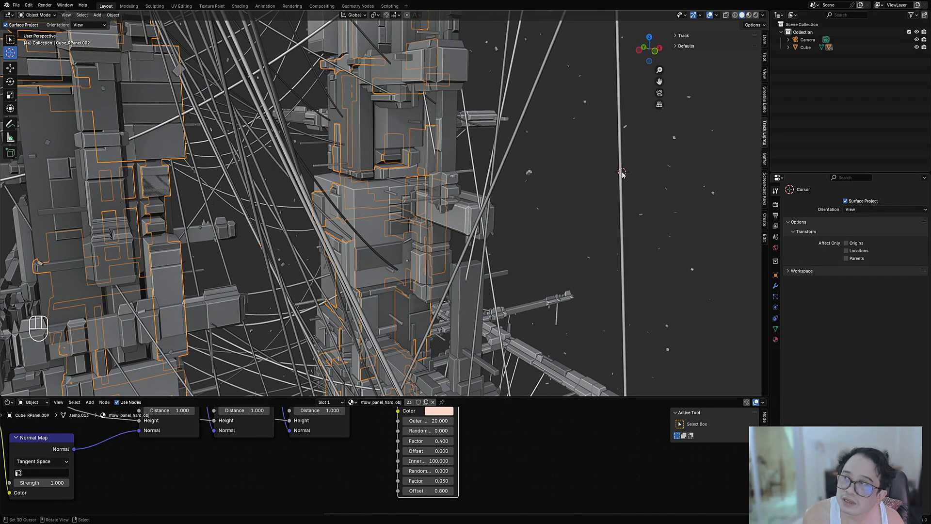
pyautogui.click(453, 135)
pyautogui.click(368, 136)
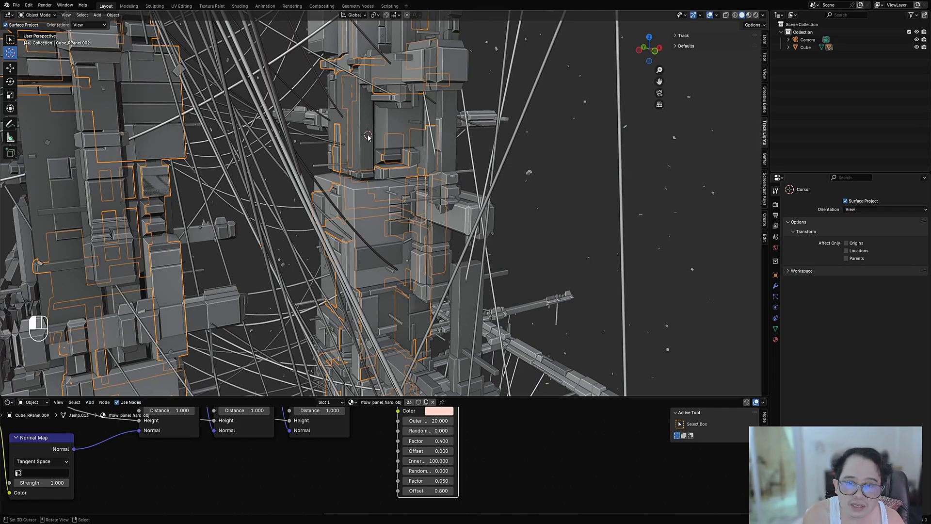
pyautogui.click(373, 255)
# Step: Examine both towers from farther away with the overlays hidden and shown
pyautogui.scroll(-6, 417, 214)
pyautogui.moveTo(422, 194); pyautogui.dragTo(378, 211, button='middle')
pyautogui.hotkey('shift', 'alt', 'z')
pyautogui.hotkey('shift', 'alt', 'z')
pyautogui.hotkey('shift', 'alt', 'z')
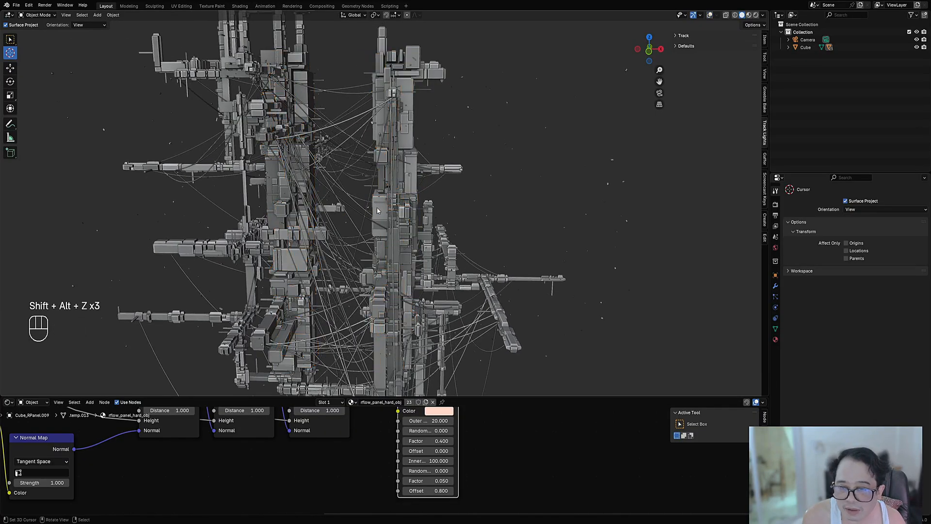
pyautogui.scroll(-3, 378, 208)
pyautogui.hotkey('shift', 'alt', 'z')
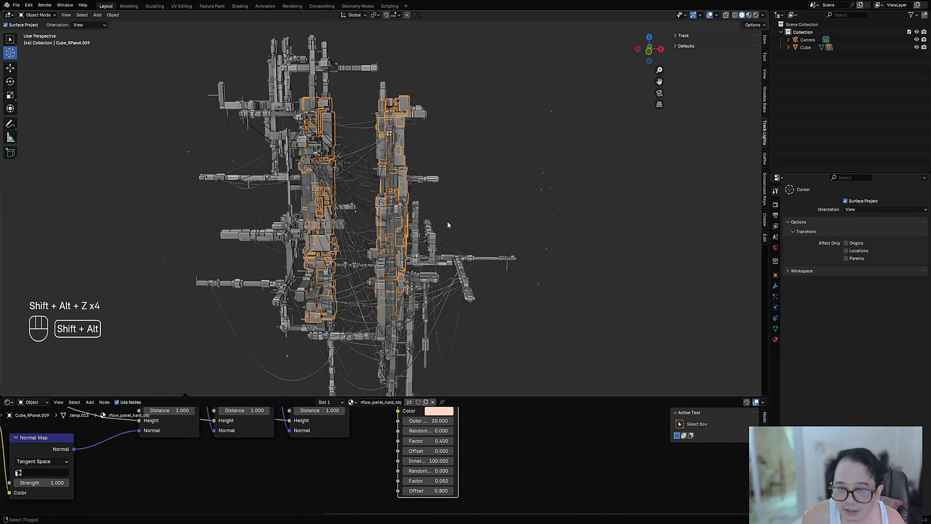
# Step: Create a lamp at the 3D cursor that tracks a new target empty, using Make Lamp And Track
pyautogui.moveTo(448, 221); pyautogui.dragTo(621, 220, button='middle')
pyautogui.press('n')
pyautogui.press('n')
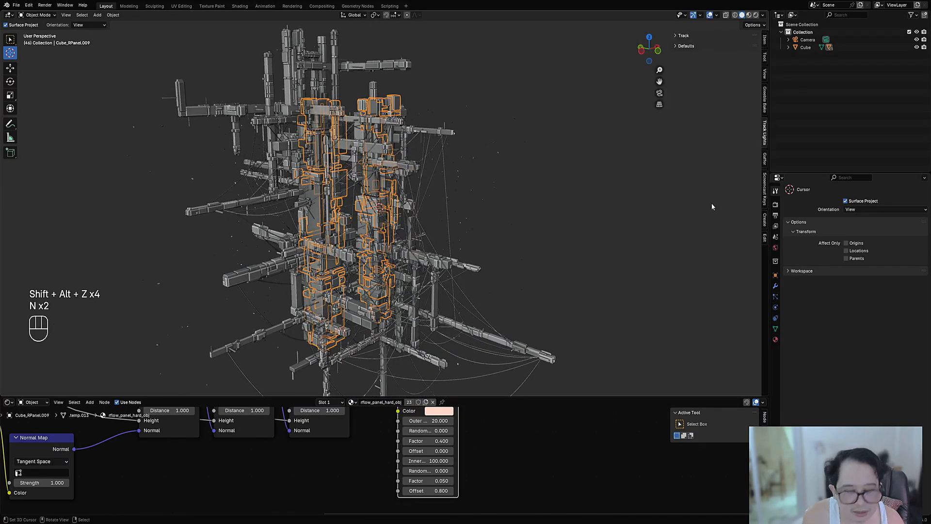
pyautogui.click(684, 36)
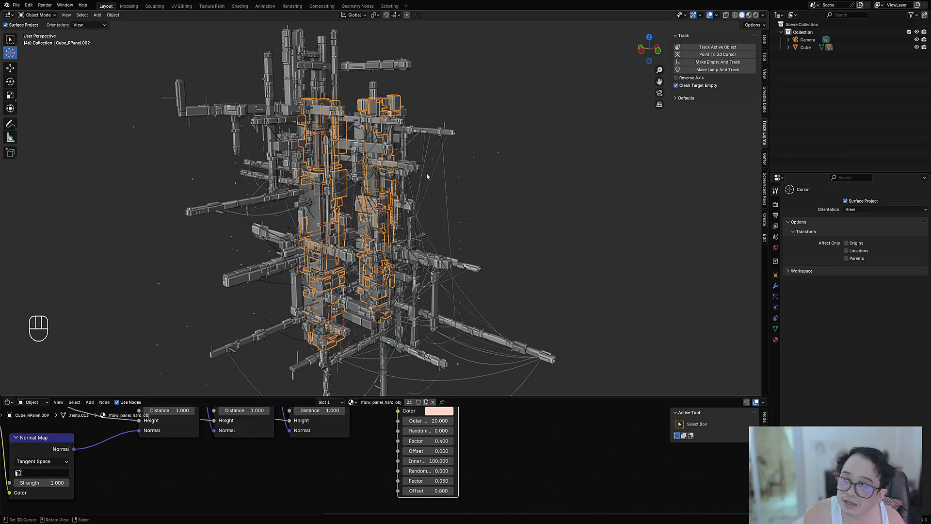
pyautogui.click(718, 69)
pyautogui.scroll(-4, 373, 207)
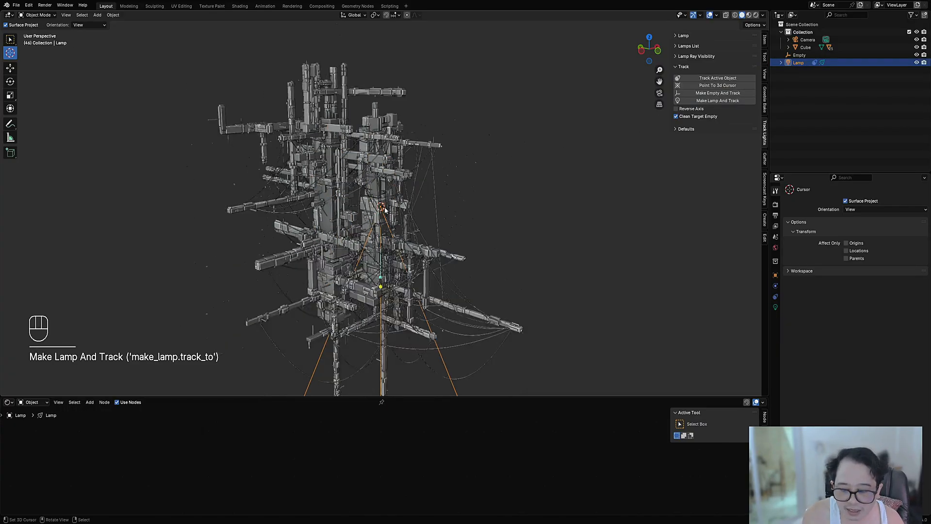
# Step: Move the lamp well outside the towers, to about X 4.59 m, Y -8.11 m, Z 0.59 m
pyautogui.moveTo(387, 210); pyautogui.dragTo(420, 217, button='middle')
pyautogui.press('g')
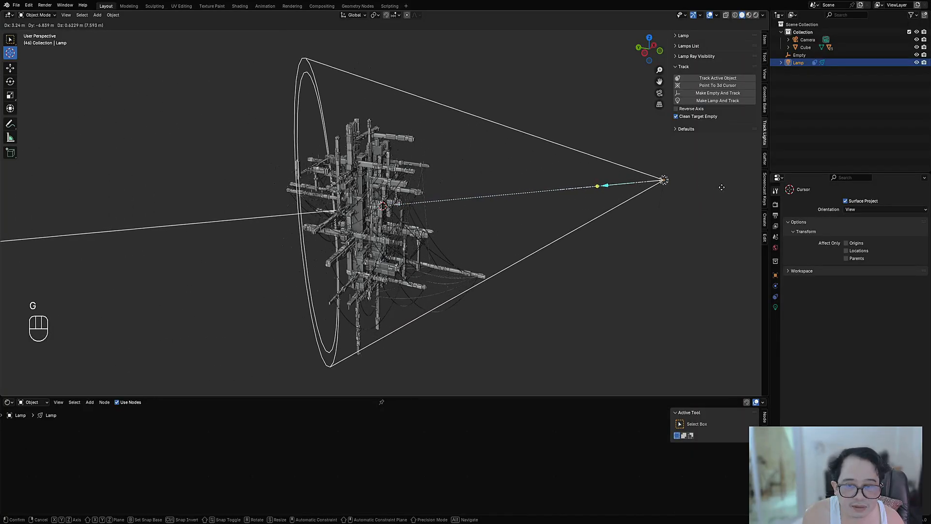
pyautogui.click(722, 191)
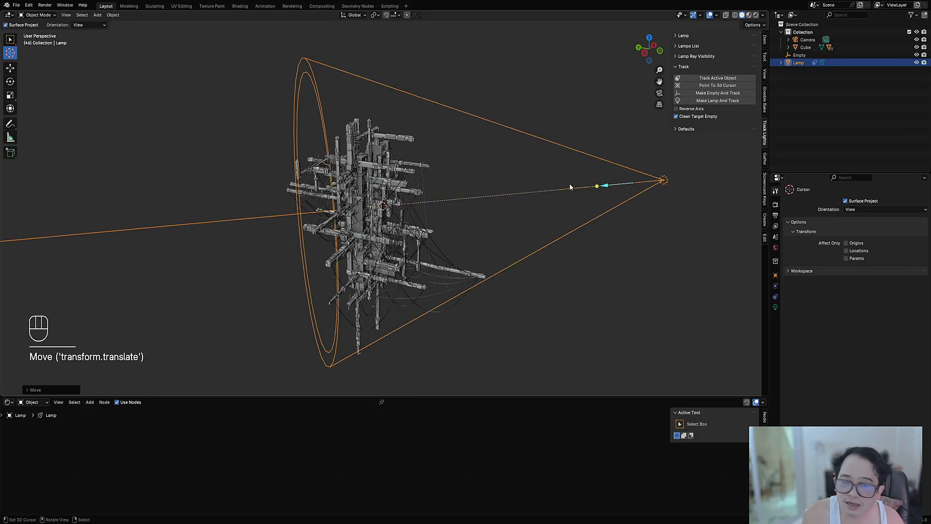
pyautogui.scroll(-1, 570, 185)
pyautogui.keyDown('shift'); pyautogui.moveTo(570, 191); pyautogui.dragTo(460, 203, button='middle'); pyautogui.keyUp('shift')
pyautogui.press('g')
pyautogui.click(548, 214)
pyautogui.press('g')
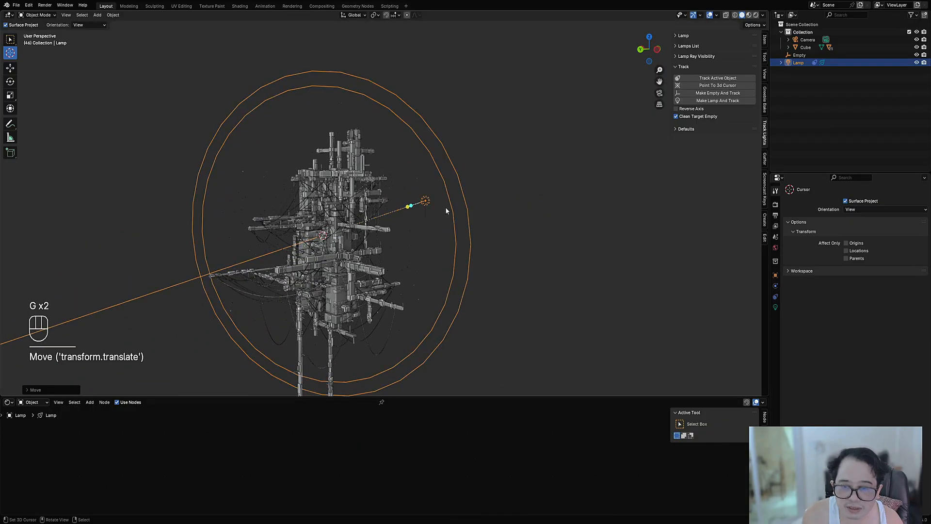
# Step: Look through the camera with overlays hidden and Rendered shading on, and save the file
pyautogui.press('KP_0')
pyautogui.hotkey('shift', 'alt', 'z')
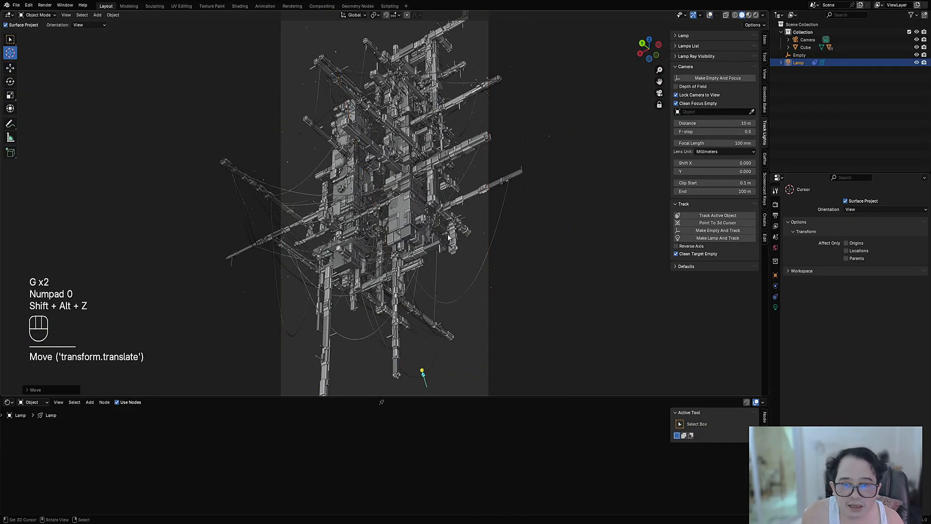
pyautogui.press('z')
pyautogui.press('z')
pyautogui.click(521, 188)
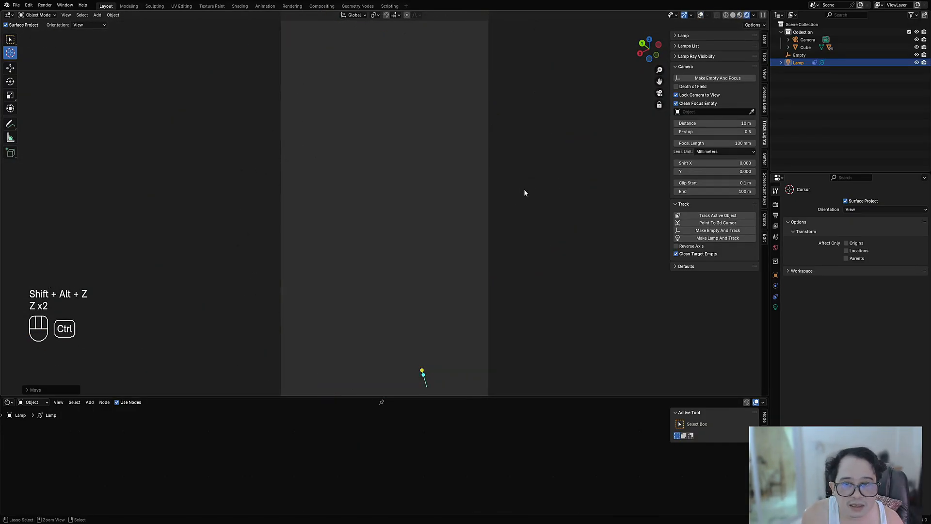
pyautogui.hotkey('ctrl', 's')
# Step: Change the lamp's type to Sun, and enable falloff and blackbody color with the Overcast preset
pyautogui.click(683, 36)
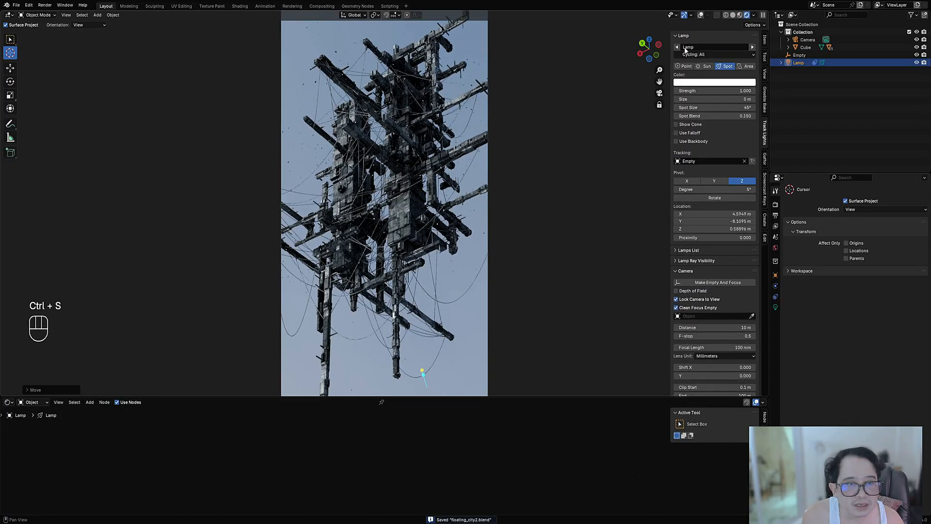
pyautogui.click(708, 67)
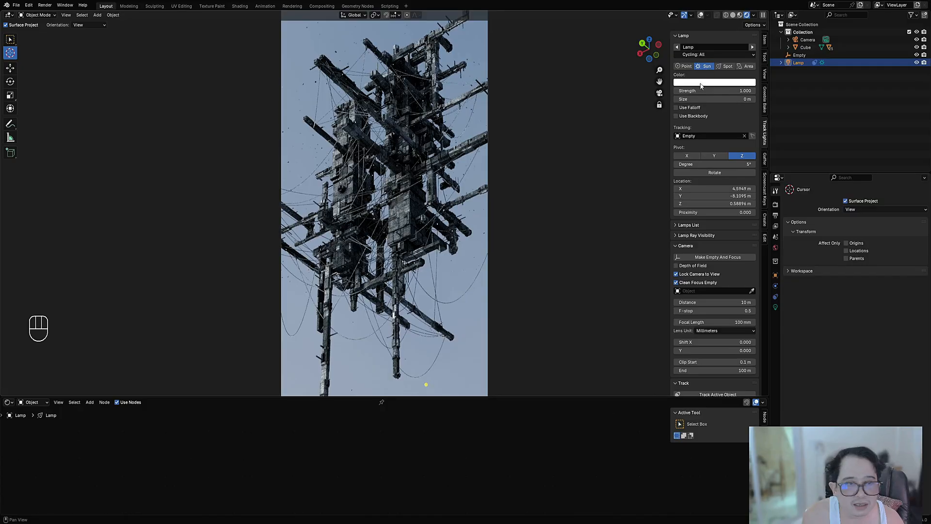
pyautogui.click(694, 108)
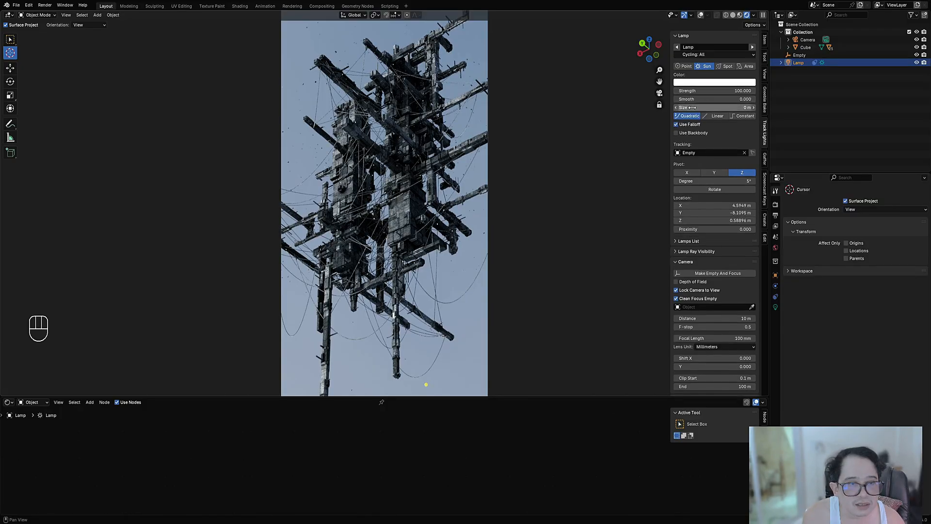
pyautogui.click(700, 133)
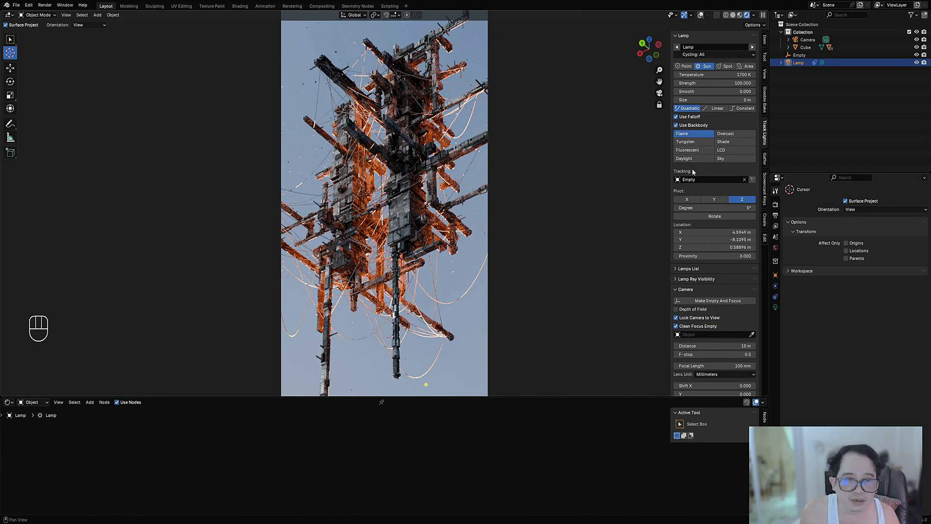
pyautogui.click(725, 134)
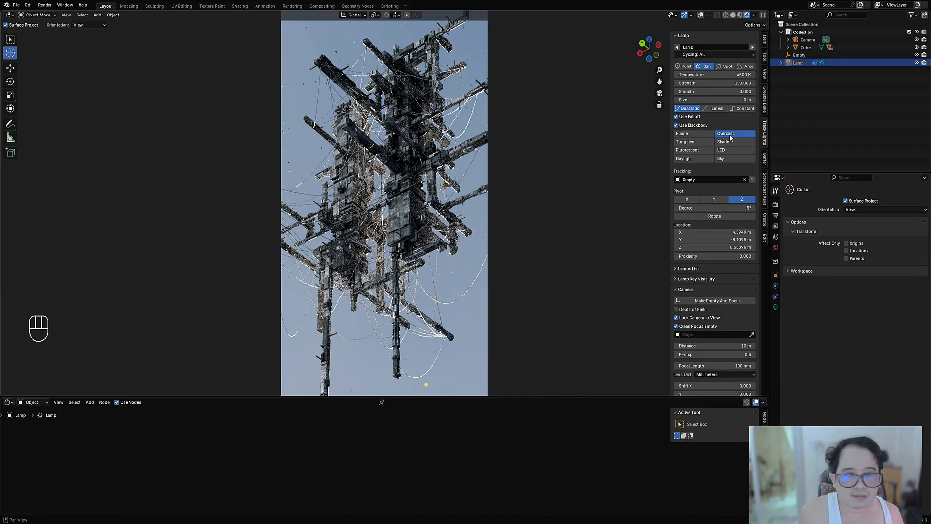
# Step: Try strengths of 1 and 5 on the sun lamp
pyautogui.click(713, 83)
pyautogui.write('1')
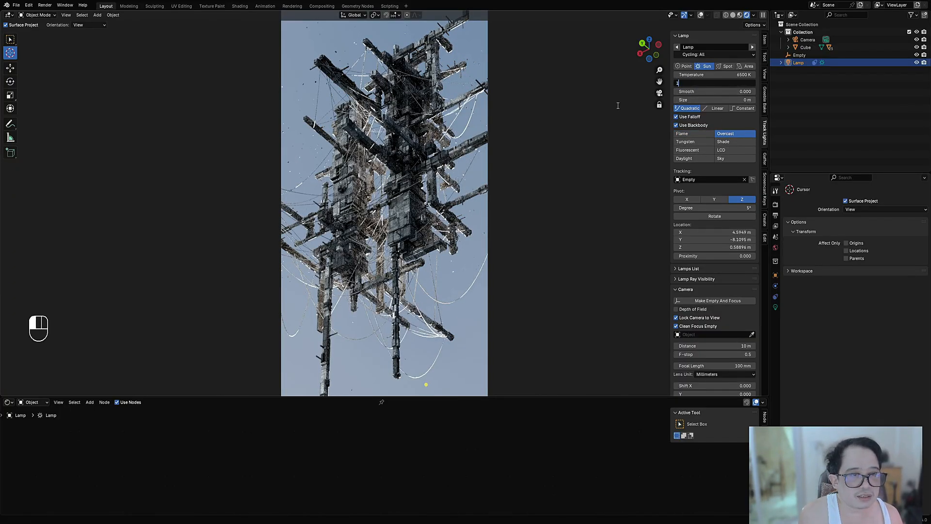
pyautogui.press('Return')
pyautogui.click(700, 84)
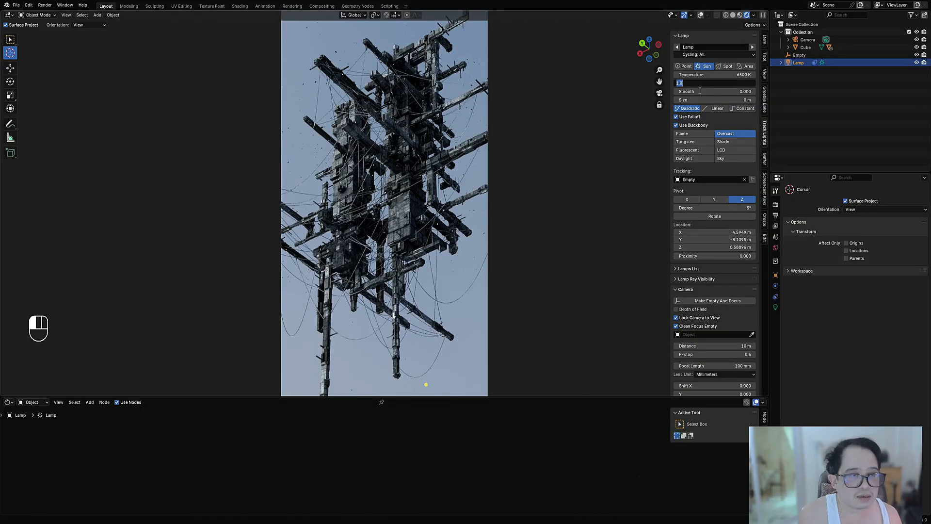
pyautogui.write('5')
pyautogui.press('Return')
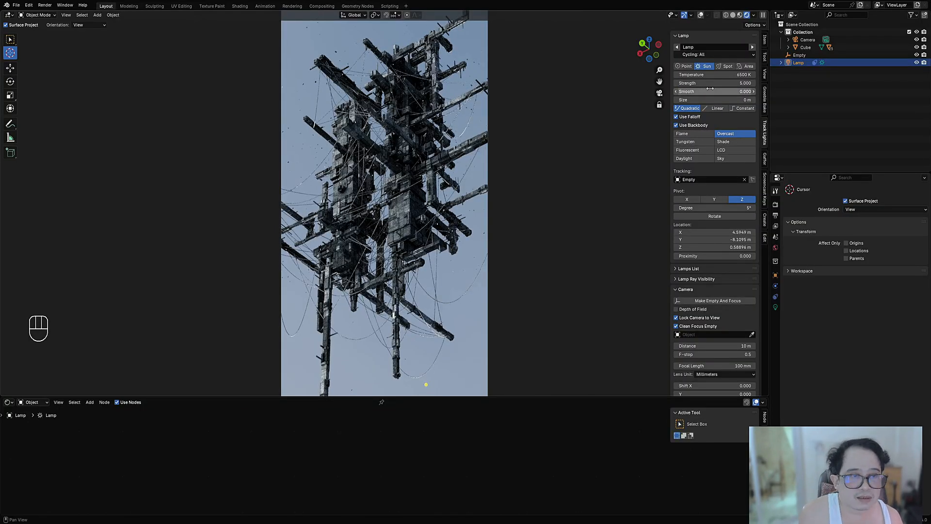
# Step: Set the sun lamp's strength to 50
pyautogui.click(711, 84)
pyautogui.write('50')
pyautogui.press('Return')
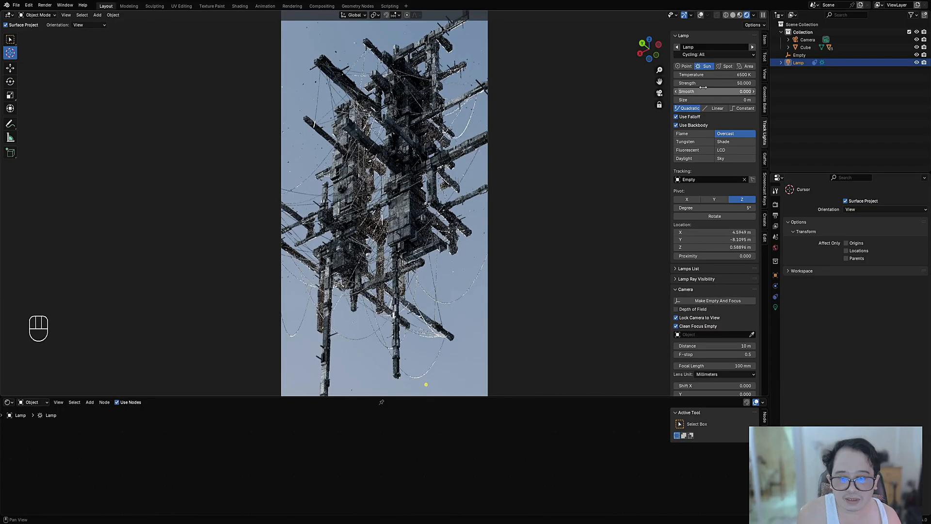
# Step: Set the lamp's rotation increment to 2°, show the overlays, and rotate it around Z to about X -0.53 m, Y -9.11 m
pyautogui.click(710, 207)
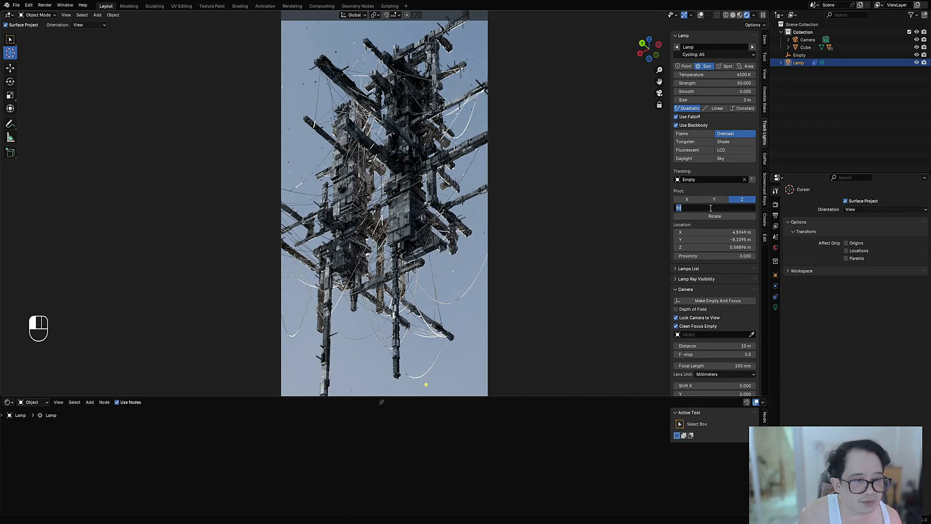
pyautogui.write('2')
pyautogui.press('Return')
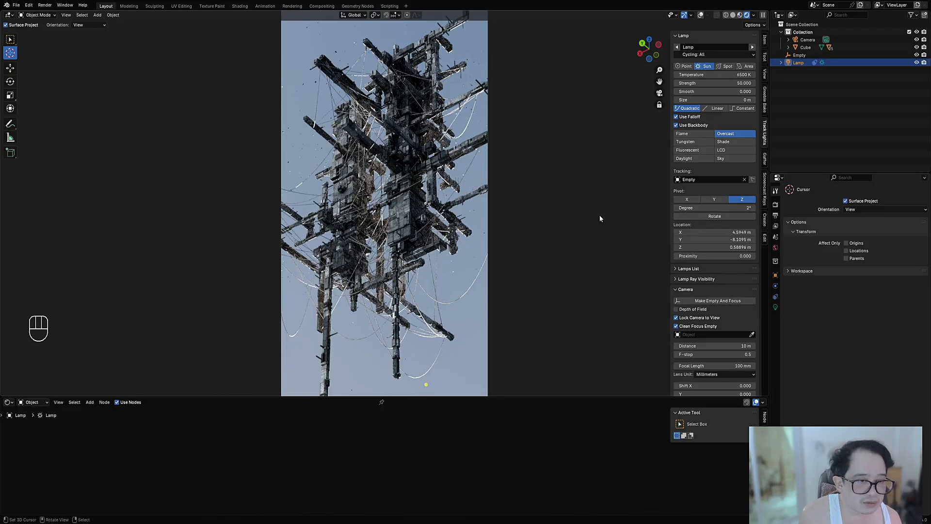
pyautogui.hotkey('shift', 'alt', 'z')
pyautogui.click(712, 216)
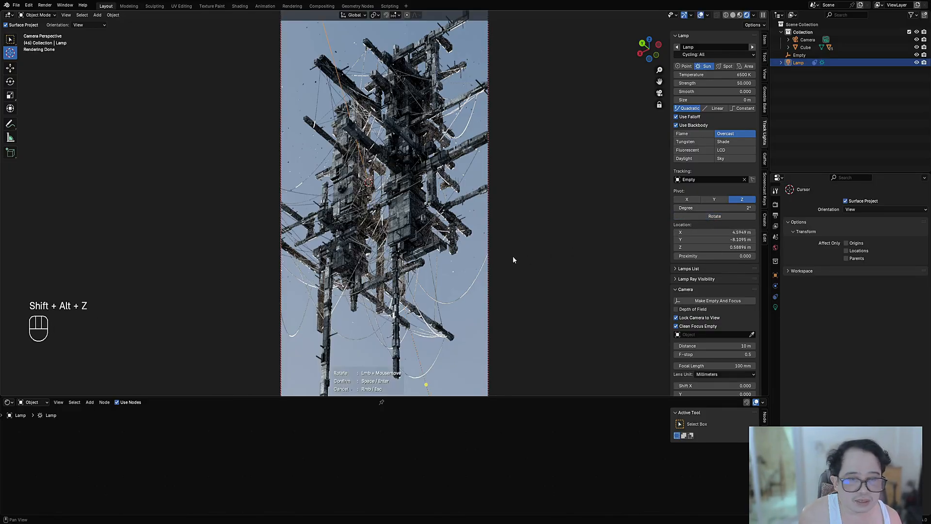
pyautogui.moveTo(514, 255); pyautogui.dragTo(535, 252)
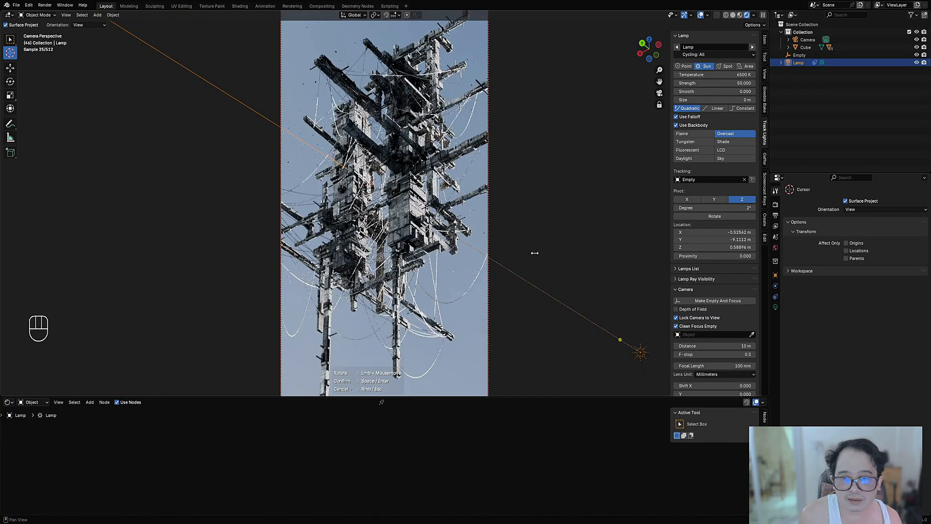
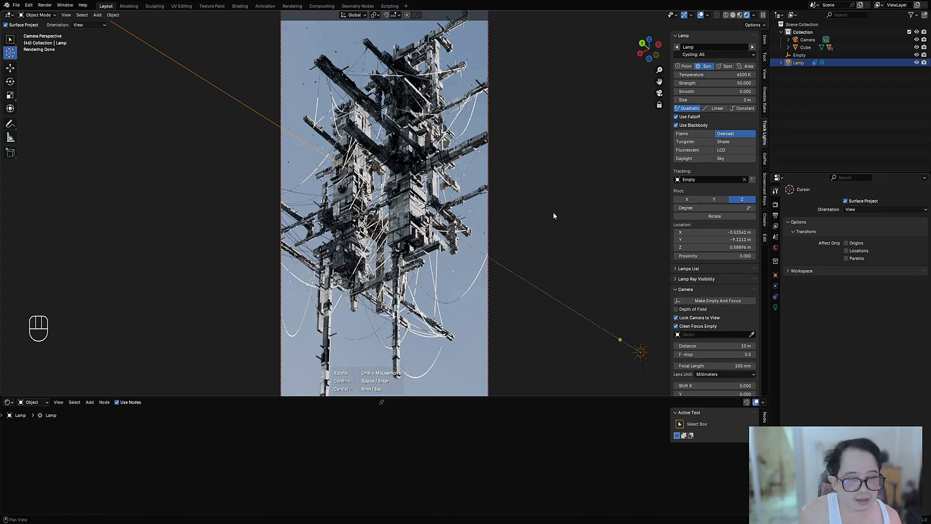
# Step: Try other sun angles around Z, and confirm the lamp's rotation at about X -0.53 m, Y -9.11 m
pyautogui.moveTo(548, 214); pyautogui.dragTo(466, 230)
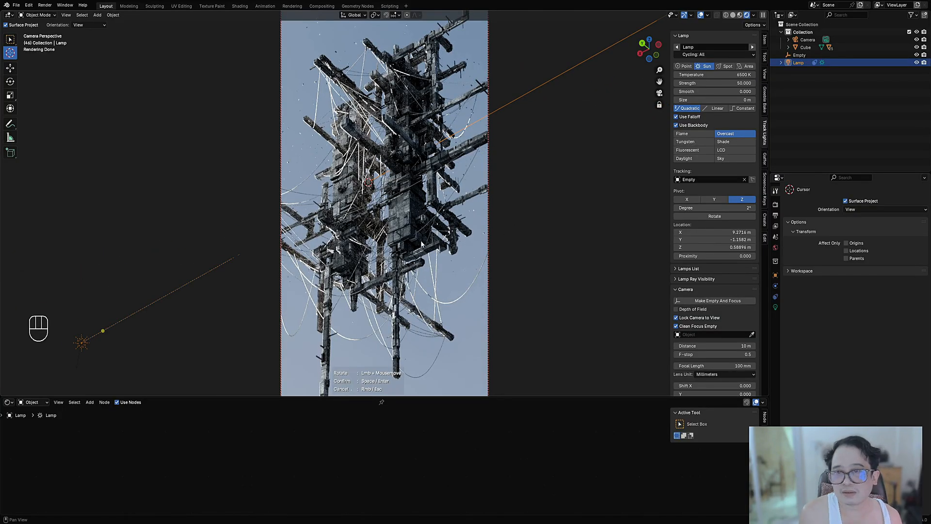
pyautogui.moveTo(340, 251); pyautogui.dragTo(617, 231)
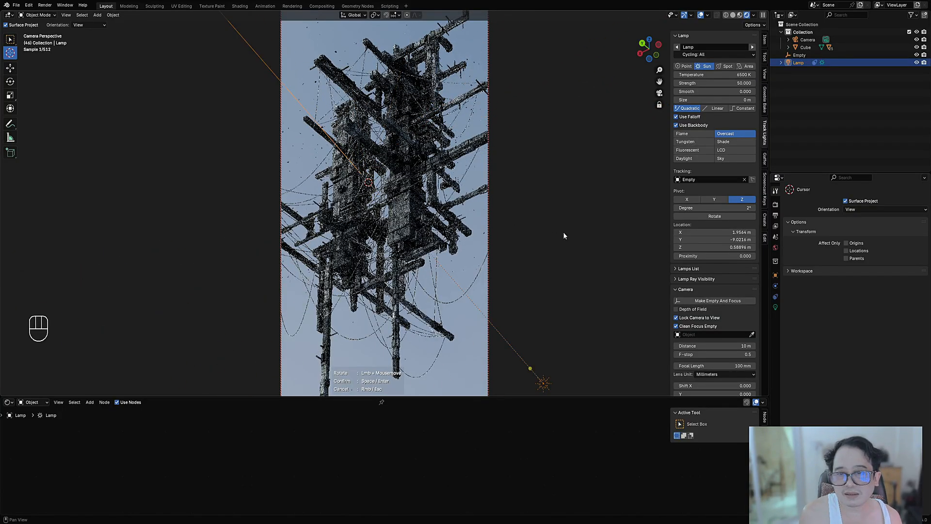
pyautogui.moveTo(388, 252); pyautogui.dragTo(458, 254)
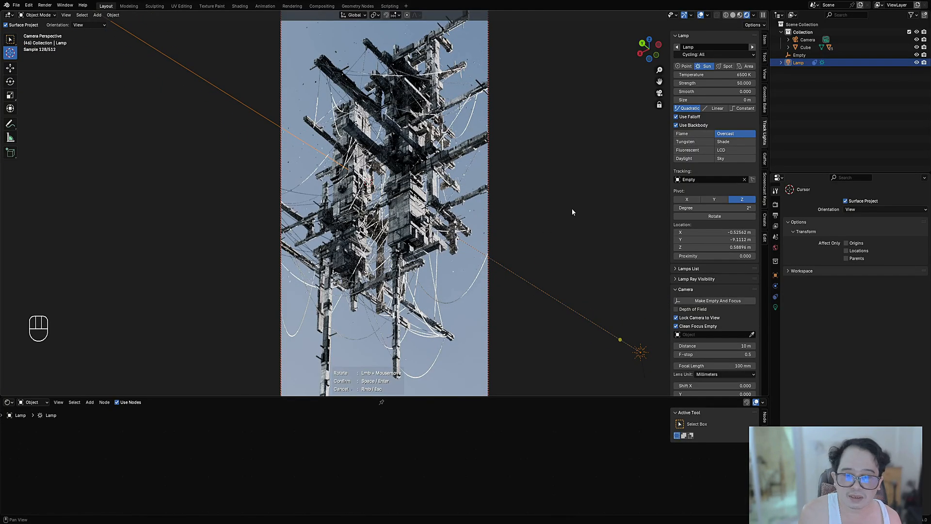
pyautogui.press('space')
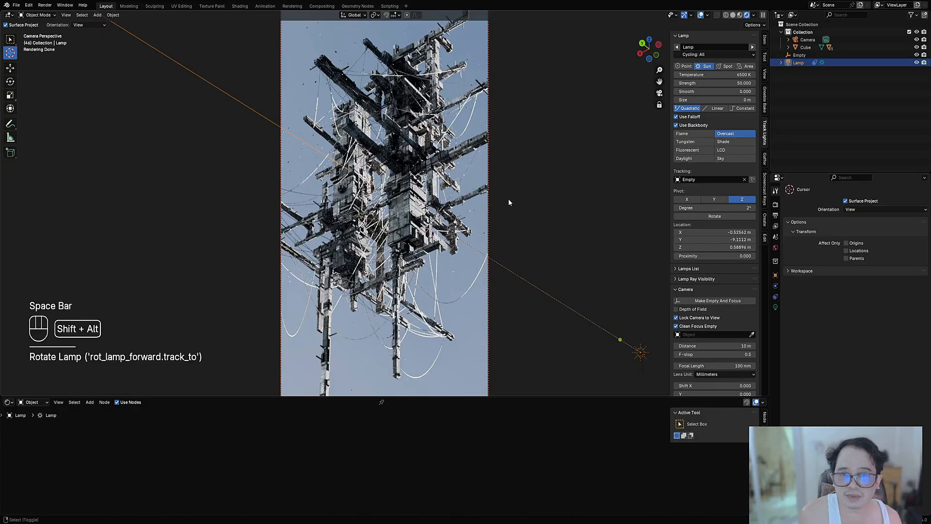
# Step: Set the sun lamp's strength to 25, check the render without overlays, and save the file
pyautogui.hotkey('shift', 'alt', 'z')
pyautogui.click(709, 83)
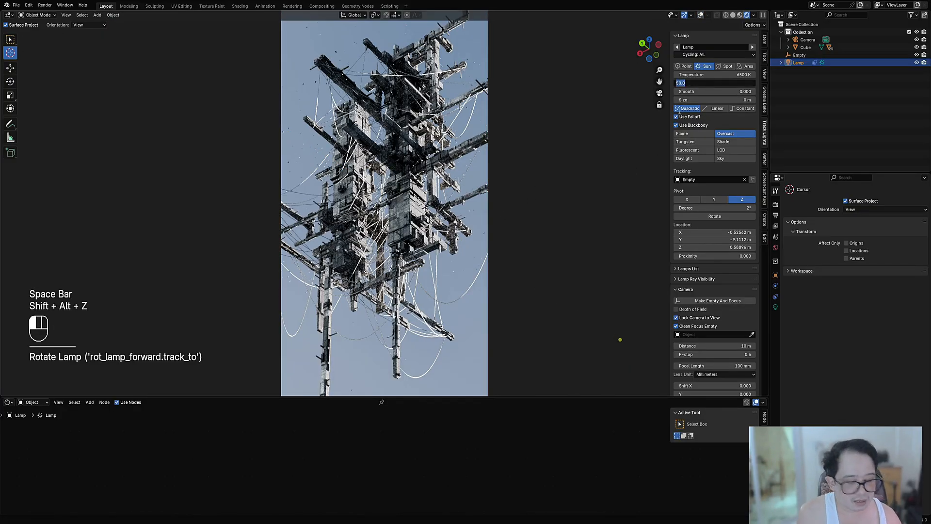
pyautogui.write('25')
pyautogui.press('Return')
pyautogui.hotkey('shift', 'alt', 'z')
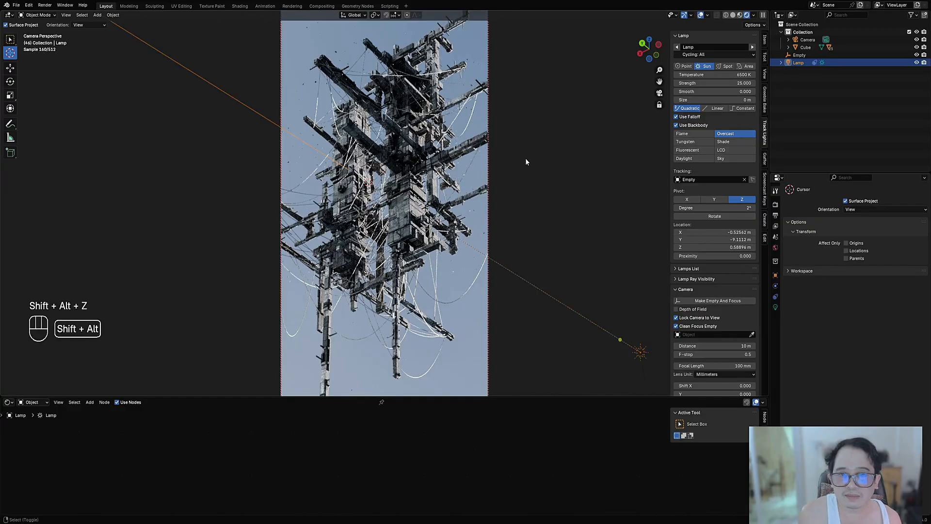
pyautogui.hotkey('shift', 'alt', 'z')
pyautogui.hotkey('ctrl', 's')
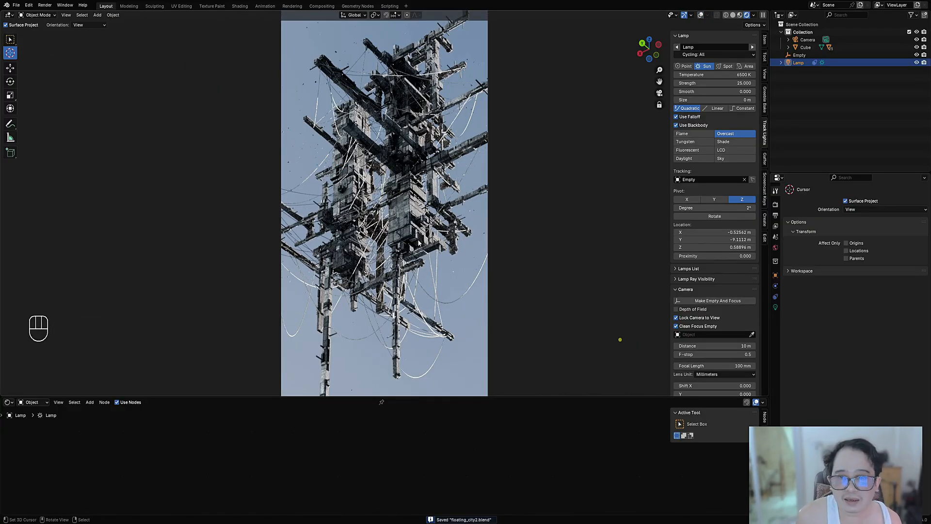
# Step: Select the hanging cables, save, and move the white stop of the Color Ramp in their rflow_metal material to position 1.000
pyautogui.click(468, 294)
pyautogui.hotkey('shift', 'alt', 'z')
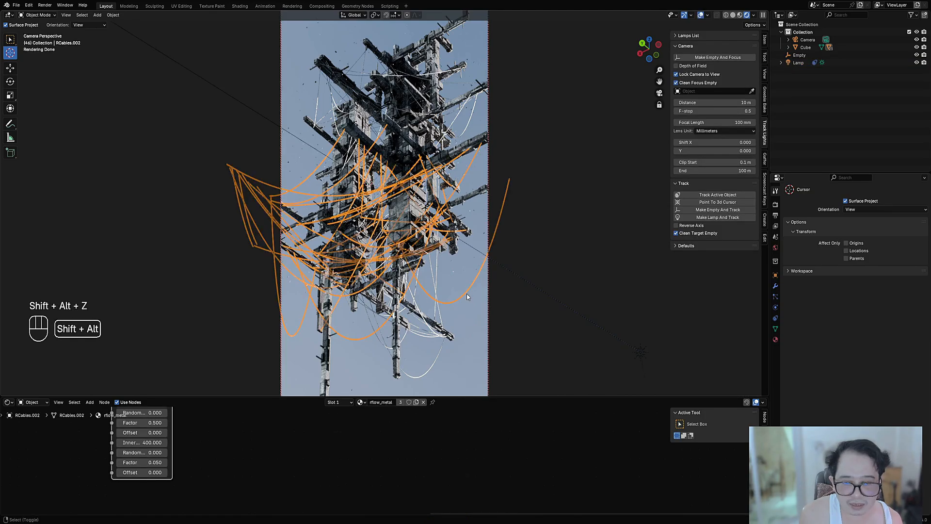
pyautogui.hotkey('shift', 'alt', 'z')
pyautogui.hotkey('ctrl', 's')
pyautogui.scroll(-1, 470, 455)
pyautogui.moveTo(470, 455); pyautogui.dragTo(487, 491, button='middle')
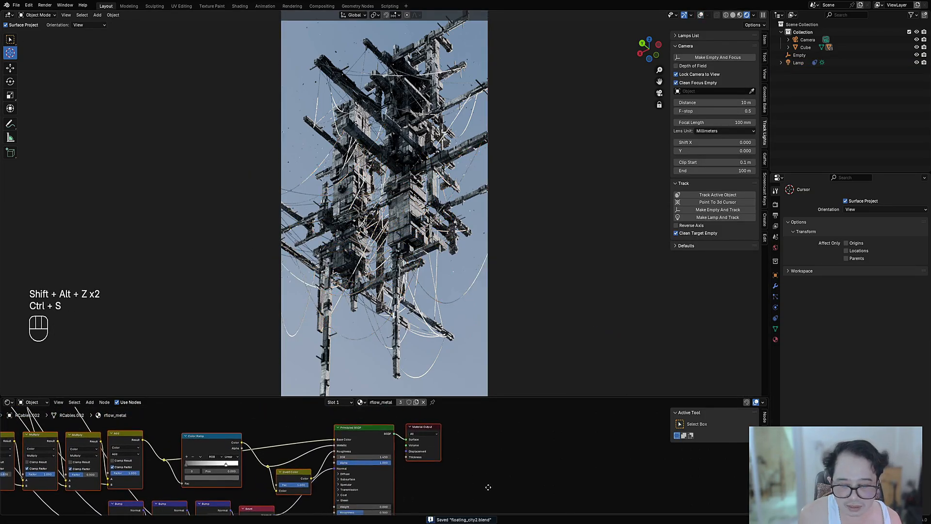
pyautogui.scroll(3, 369, 466)
pyautogui.moveTo(322, 462); pyautogui.dragTo(453, 474, button='middle')
pyautogui.scroll(1, 386, 464)
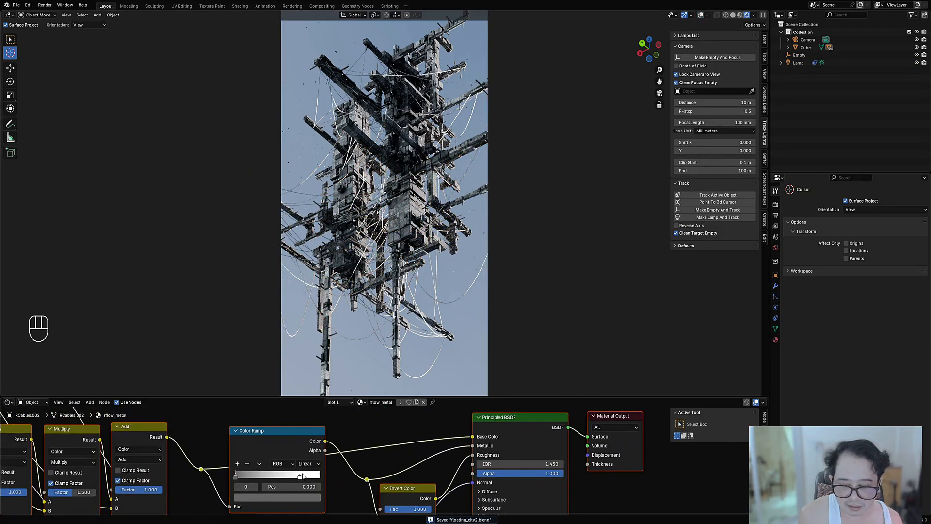
pyautogui.moveTo(302, 477); pyautogui.dragTo(328, 478)
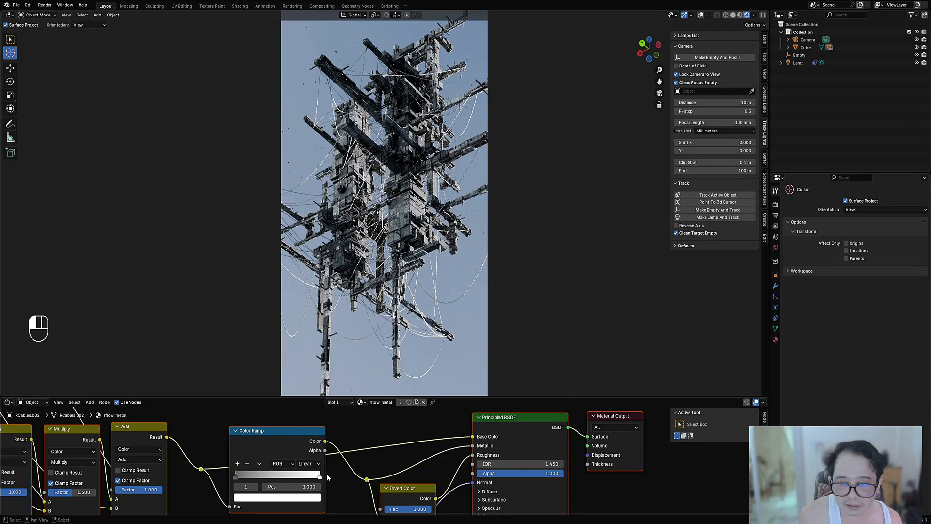
# Step: Try cutting the link into the Principled BSDF's Metallic input, and undo the cut
pyautogui.moveTo(424, 458); pyautogui.dragTo(480, 446, button='middle')
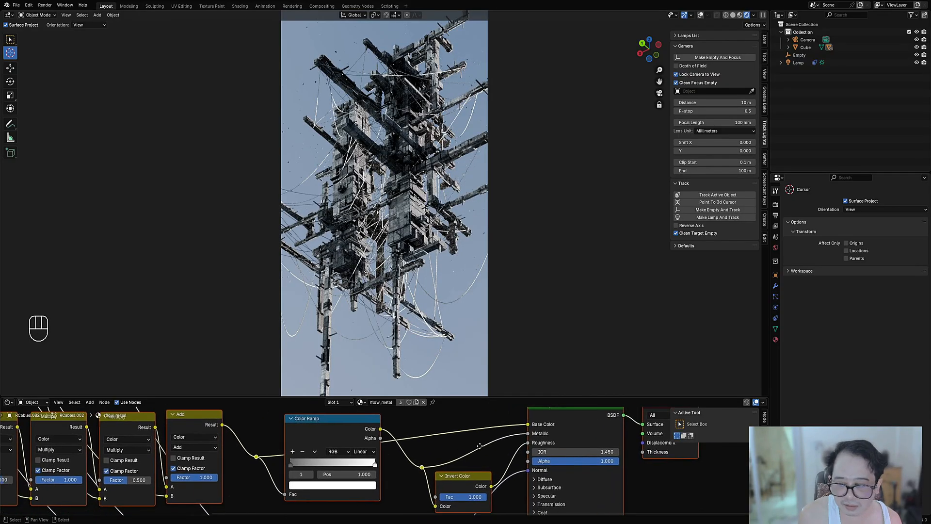
pyautogui.keyDown('ctrl'); pyautogui.moveTo(491, 441); pyautogui.dragTo(502, 455, button='right'); pyautogui.keyUp('ctrl')
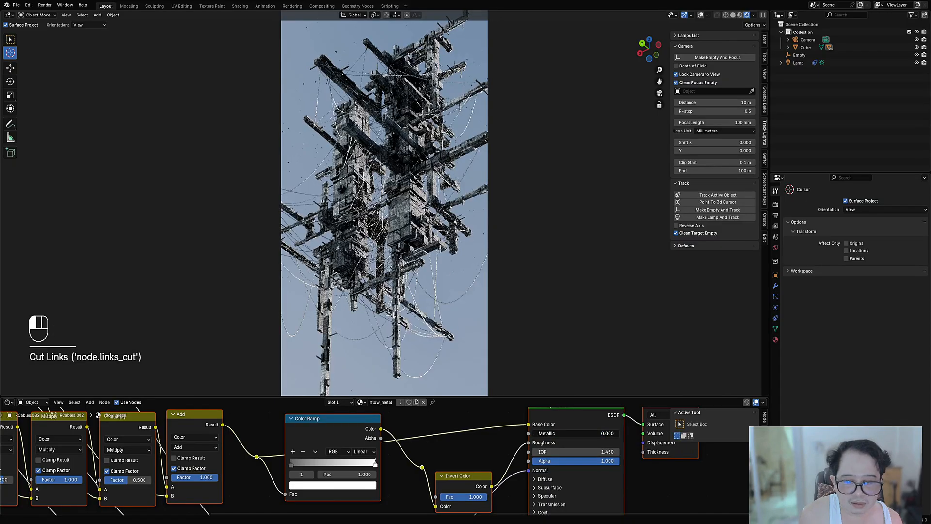
pyautogui.hotkey('ctrl', 'z')
pyautogui.hotkey('ctrl', 'z')
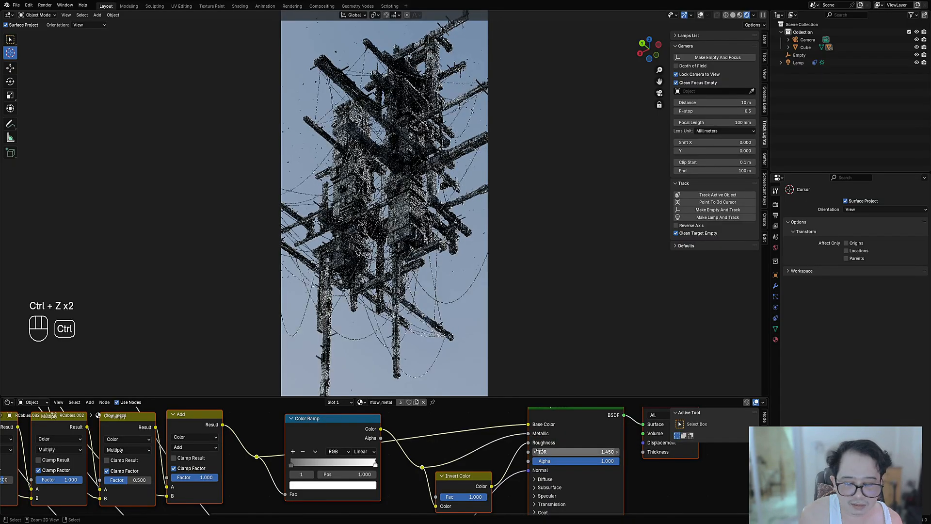
# Step: Cut the link into the Principled BSDF's Roughness input, leaving roughness at 0.200, and save the file
pyautogui.keyDown('ctrl'); pyautogui.moveTo(518, 463); pyautogui.dragTo(520, 466, button='right'); pyautogui.keyUp('ctrl')
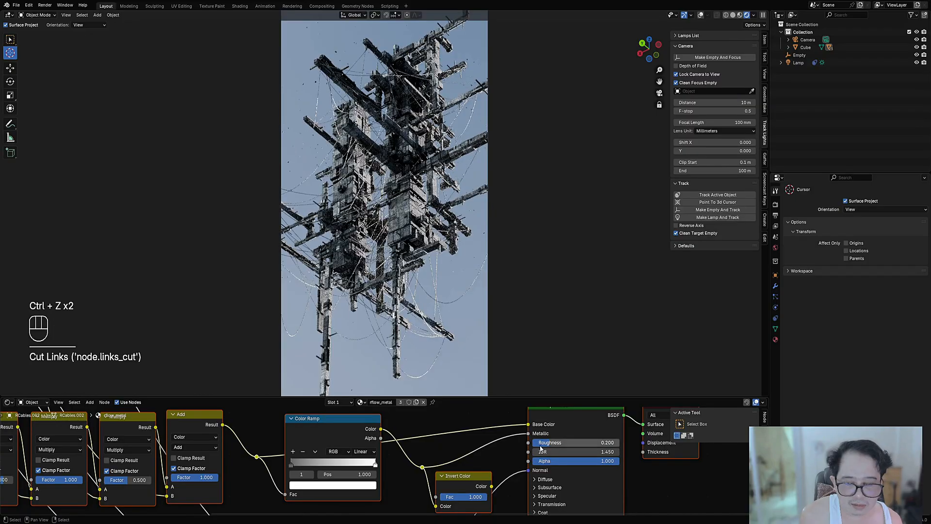
pyautogui.hotkey('ctrl', 'z')
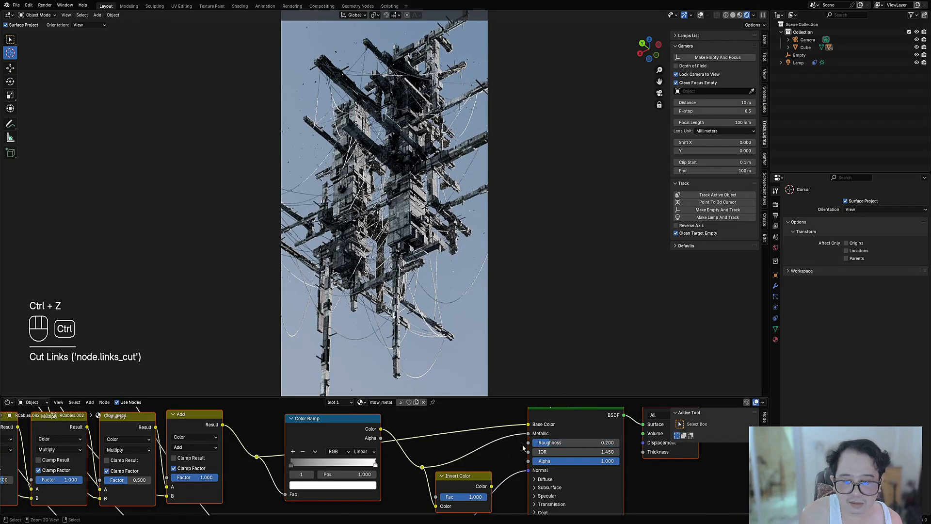
pyautogui.hotkey('ctrl', 's')
pyautogui.scroll(-5, 494, 452)
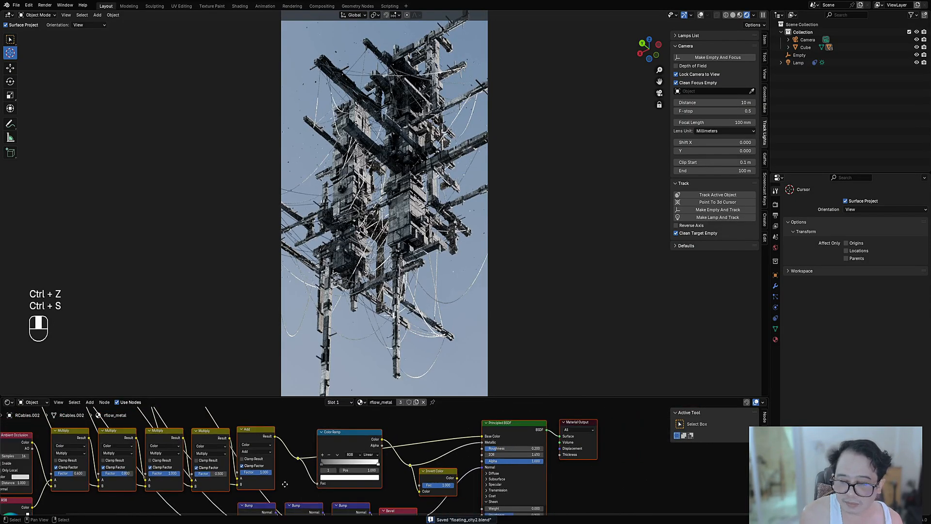
pyautogui.moveTo(294, 484); pyautogui.dragTo(757, 490, button='middle')
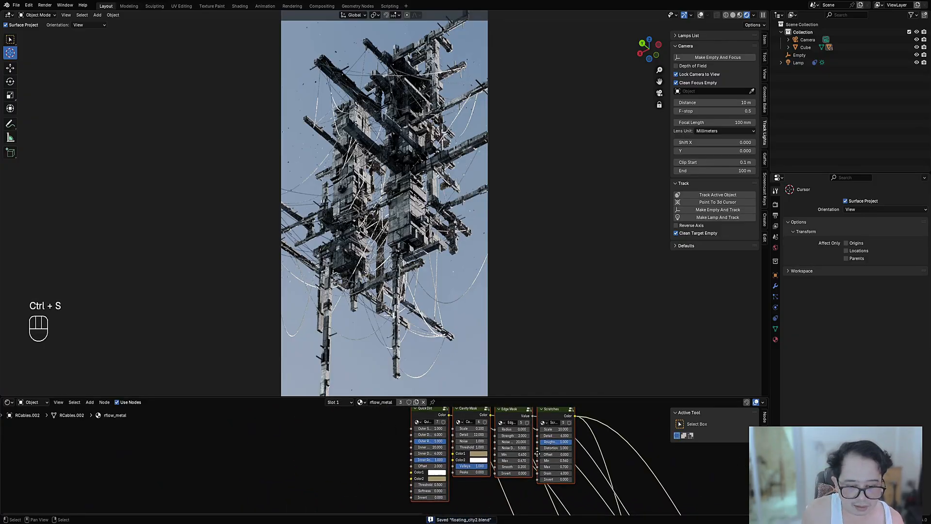
pyautogui.scroll(2, 486, 442)
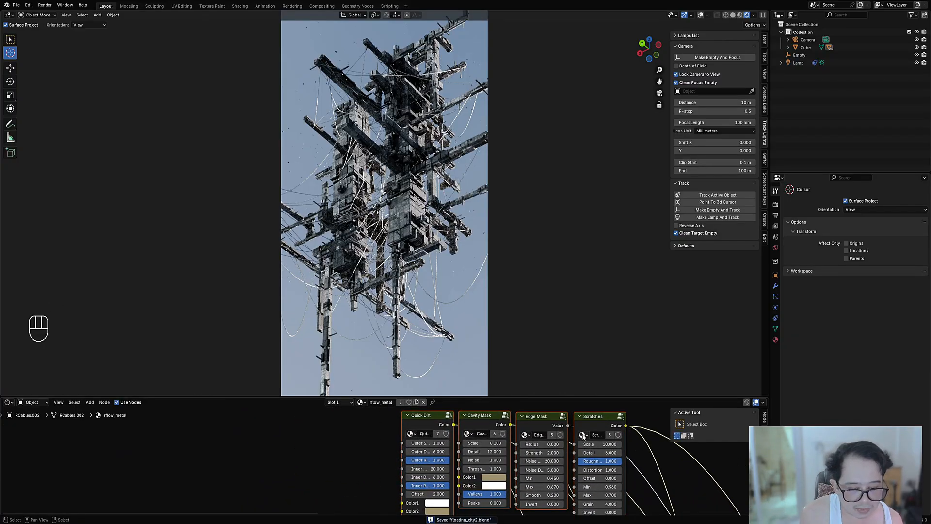
pyautogui.scroll(-8, 583, 453)
pyautogui.moveTo(565, 452); pyautogui.dragTo(416, 407, button='middle')
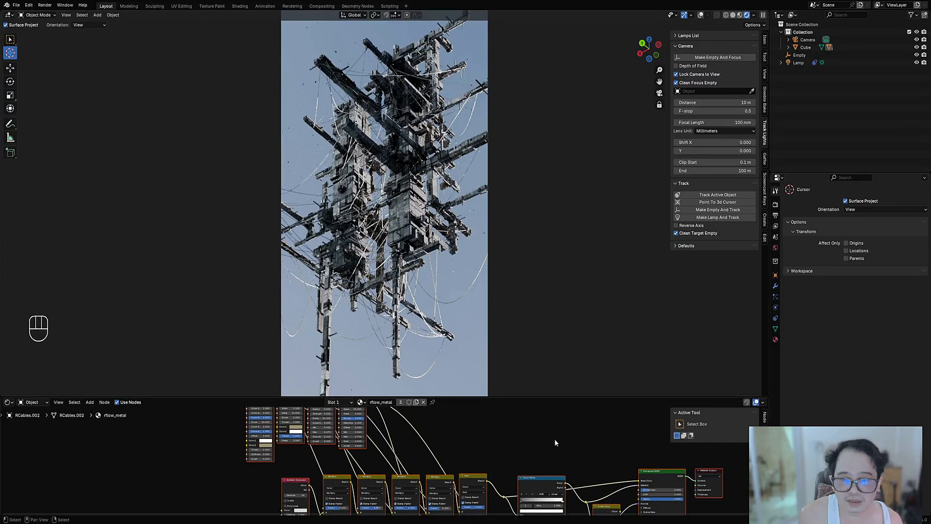
# Step: Select all of the cable mesh in Edit Mode and replace its vertex color with a darker neutral grey using Creative Flow
pyautogui.press('Tab')
pyautogui.hotkey('shift', 'alt', 'z')
pyautogui.press('a')
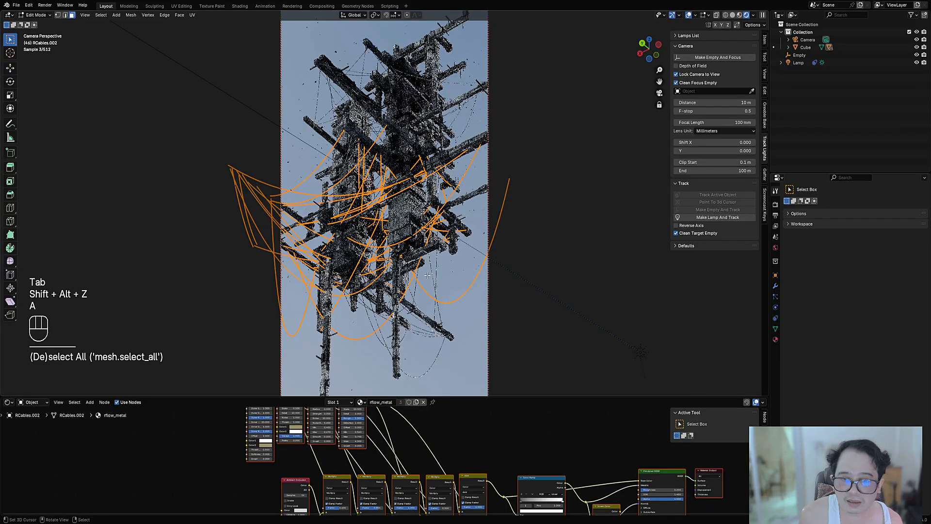
pyautogui.hotkey('shift', 'alt', 'z')
pyautogui.hotkey('shift', 'alt', 'z')
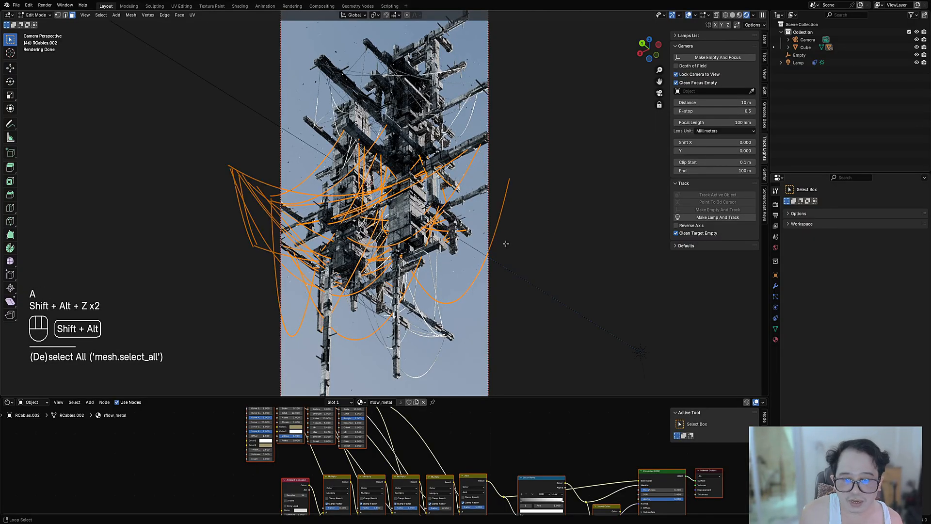
pyautogui.hotkey('shift', 'alt', 'z')
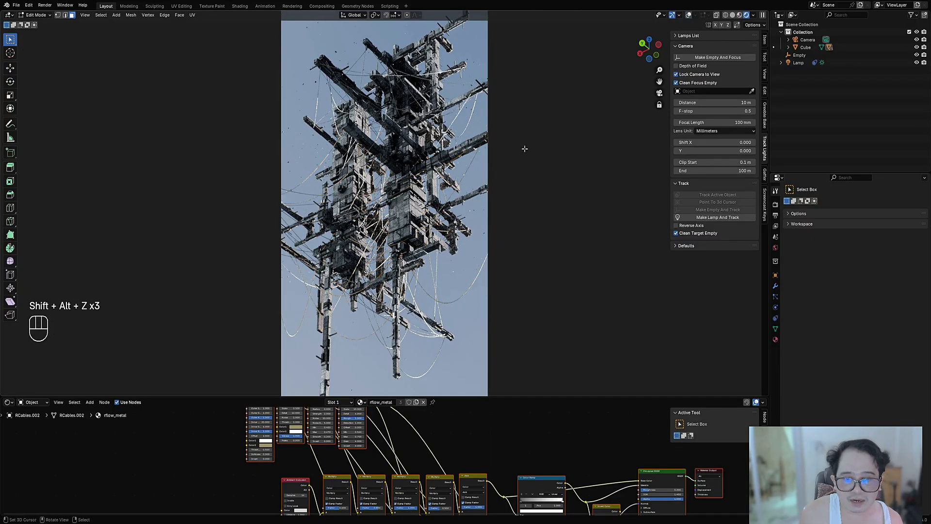
pyautogui.hotkey('shift', 'ctrl', 'x')
pyautogui.moveTo(566, 146)
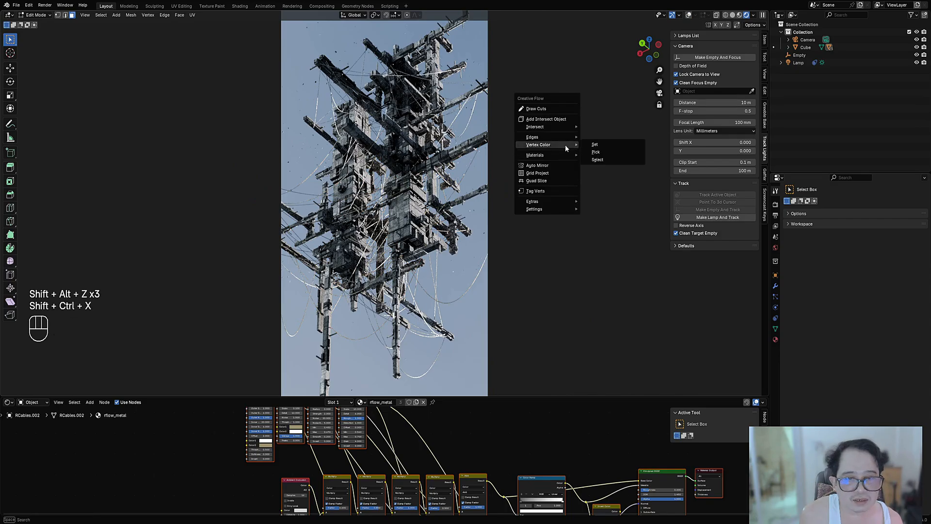
pyautogui.click(595, 145)
pyautogui.moveTo(698, 177); pyautogui.dragTo(698, 187)
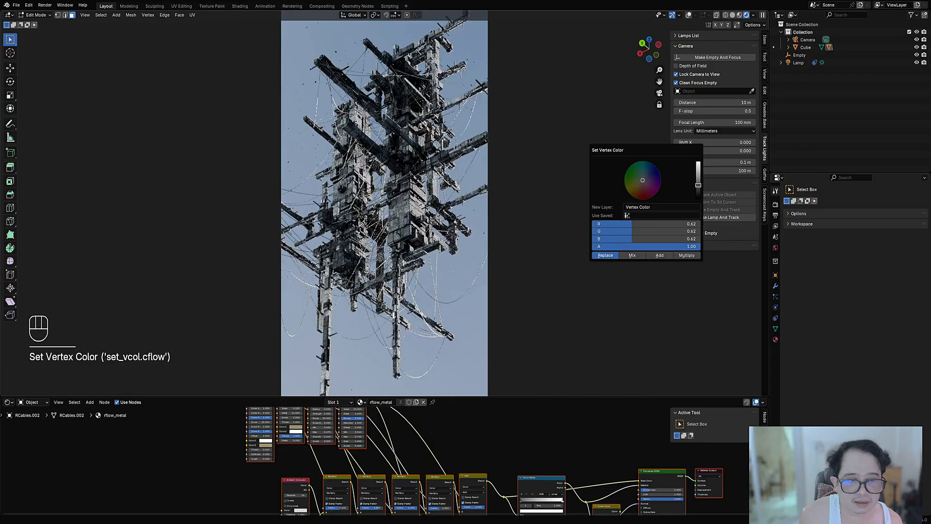
pyautogui.press('Tab')
# Step: Replace the material's RGB input node with a Vertex Color attribute node, and link its Color to input A of the first Multiply node
pyautogui.scroll(-5, 357, 478)
pyautogui.moveTo(338, 499); pyautogui.dragTo(390, 469, button='middle')
pyautogui.scroll(8, 351, 449)
pyautogui.scroll(2, 383, 469)
pyautogui.press('x')
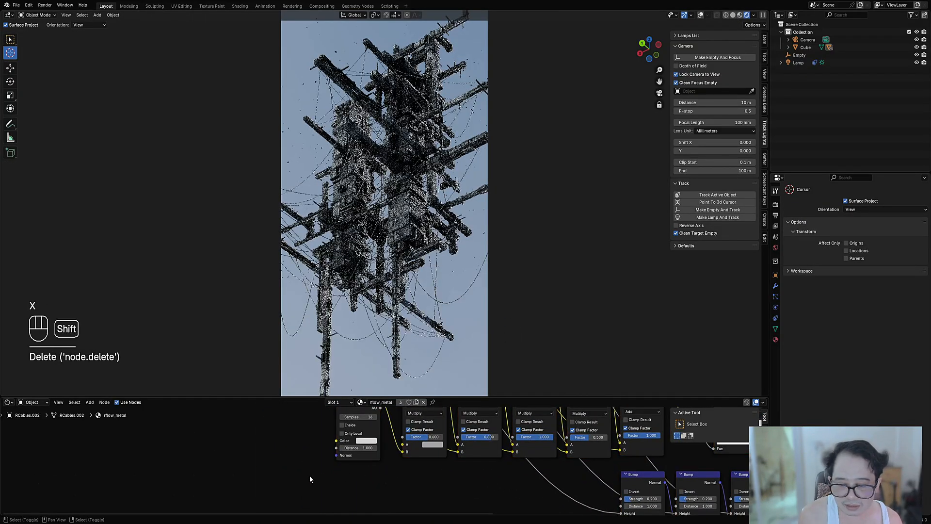
pyautogui.hotkey('shift', 'a')
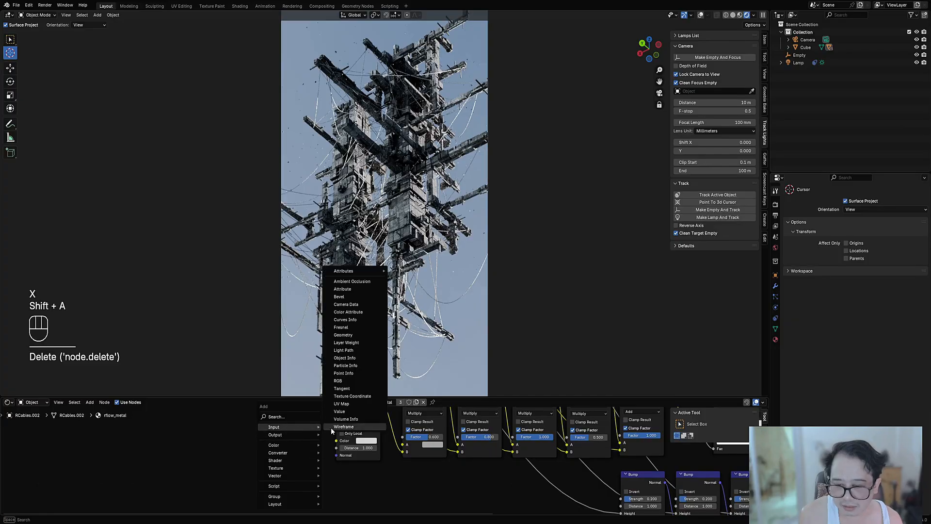
pyautogui.hotkey('shift', 'a')
pyautogui.moveTo(306, 437)
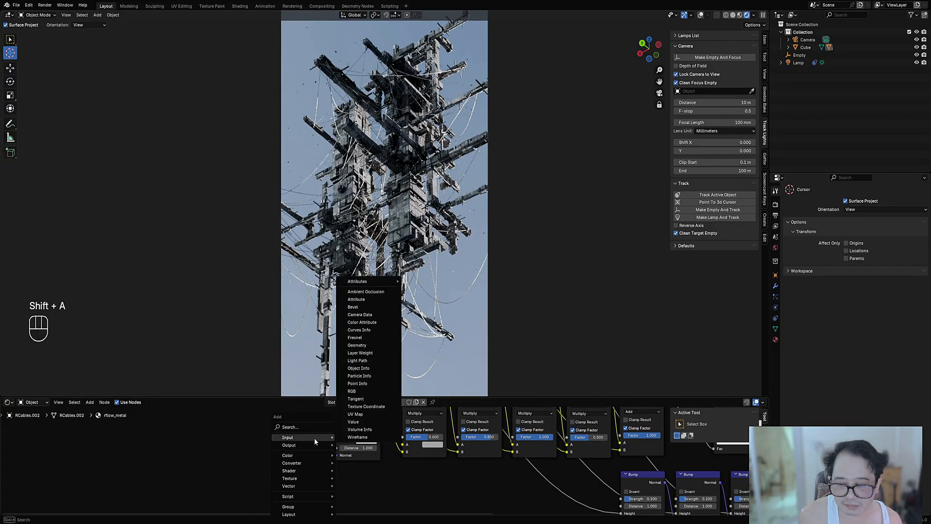
pyautogui.moveTo(368, 281)
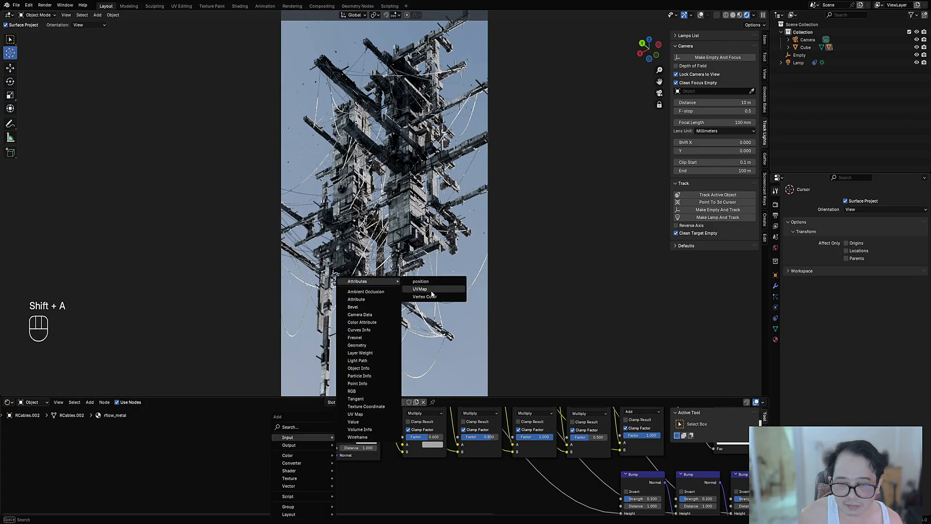
pyautogui.click(426, 295)
pyautogui.click(301, 443)
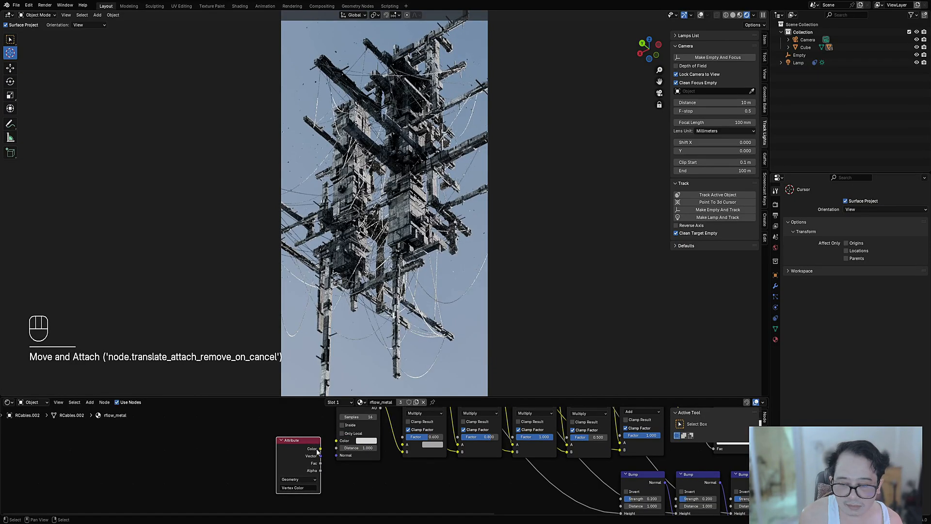
pyautogui.moveTo(320, 448); pyautogui.dragTo(406, 448)
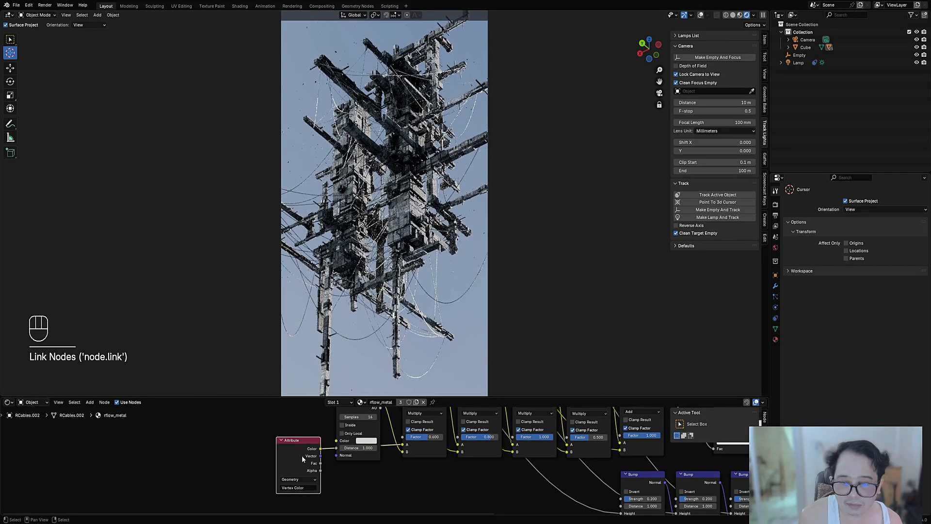
pyautogui.moveTo(301, 455); pyautogui.dragTo(302, 479)
# Step: Duplicate the first Multiply node, insert it between the Vertex Color attribute and the Multiply chain, and change its blend mode to Overlay
pyautogui.scroll(-2, 393, 455)
pyautogui.click(412, 415)
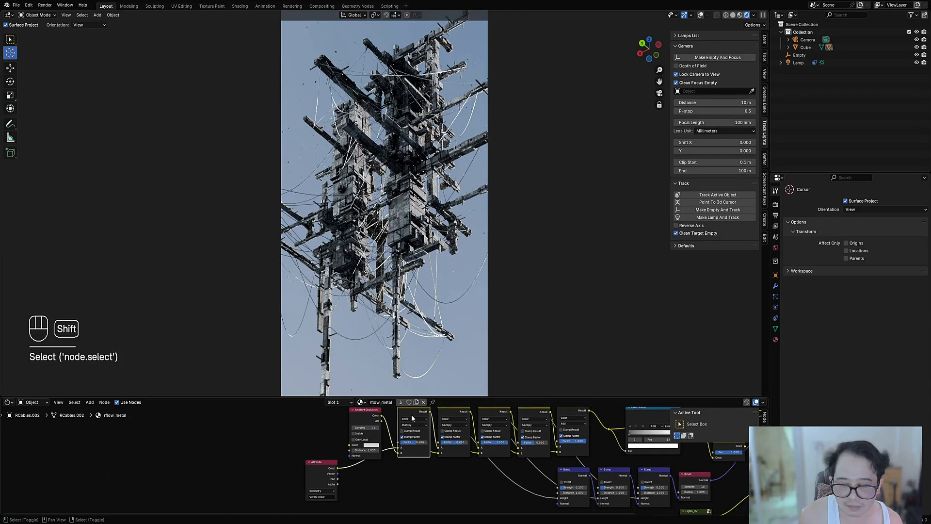
pyautogui.hotkey('shift', 'd')
pyautogui.click(396, 481)
pyautogui.scroll(4, 388, 451)
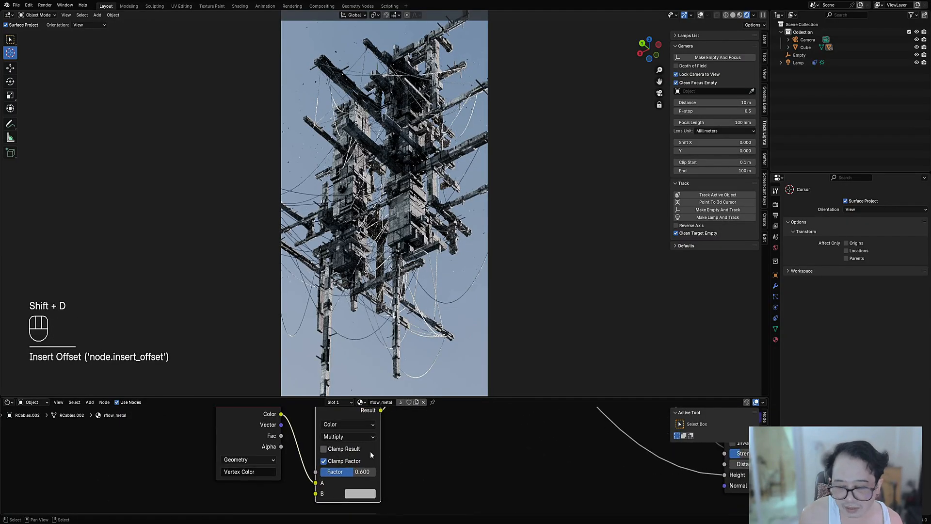
pyautogui.click(354, 438)
pyautogui.click(350, 422)
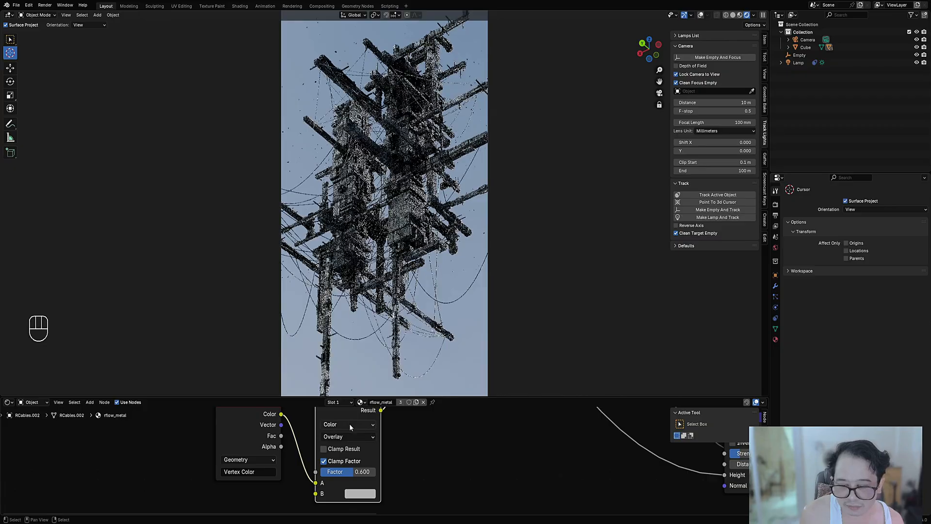
# Step: Give the Overlay node a darker grey B color with a factor of 1.000, and save the file
pyautogui.click(360, 493)
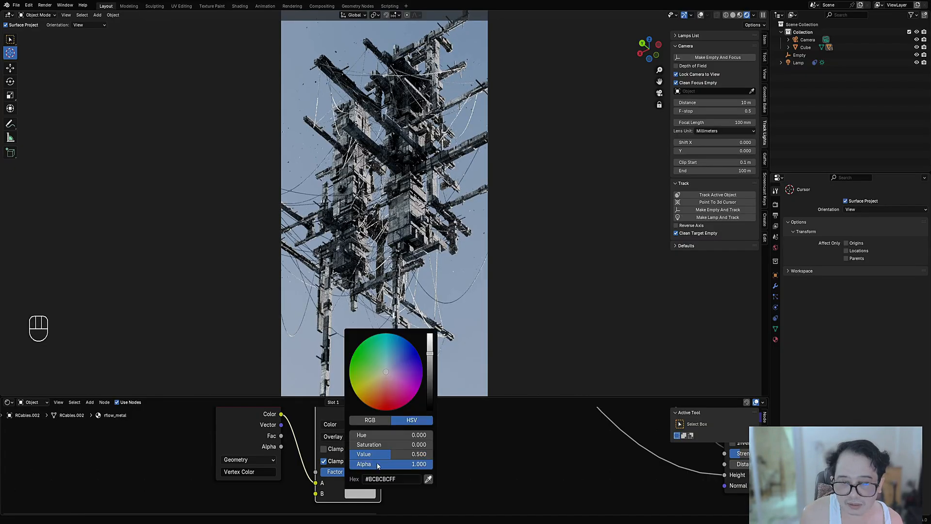
pyautogui.moveTo(428, 380)
pyautogui.mouseDown()
pyautogui.moveTo(429, 406)
pyautogui.moveTo(430, 370)
pyautogui.mouseUp()
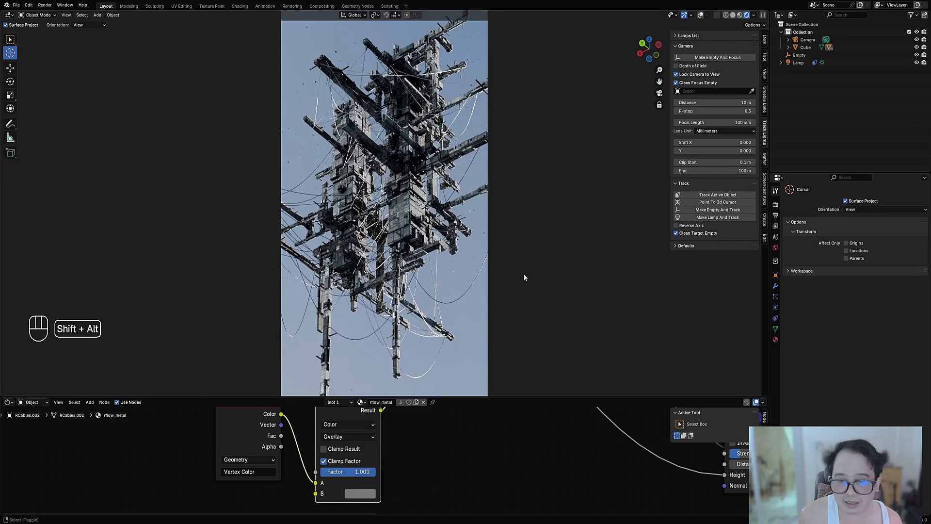
pyautogui.hotkey('shift', 'alt', 'z')
pyautogui.hotkey('shift', 'alt', 'z')
pyautogui.hotkey('ctrl', 's')
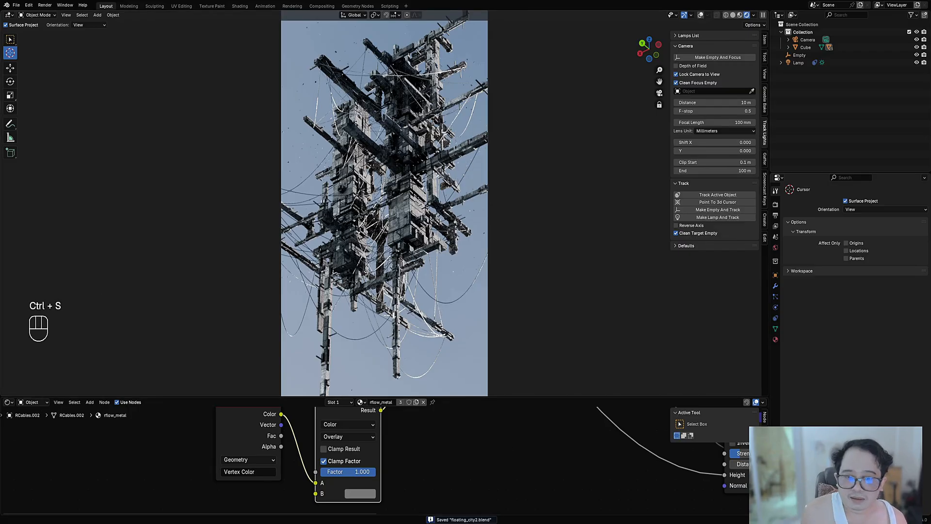
# Step: Examine the Principled BSDF's Specular settings and its distribution options, keeping GGX
pyautogui.scroll(-3, 627, 491)
pyautogui.moveTo(627, 490); pyautogui.dragTo(382, 471, button='middle')
pyautogui.press('n')
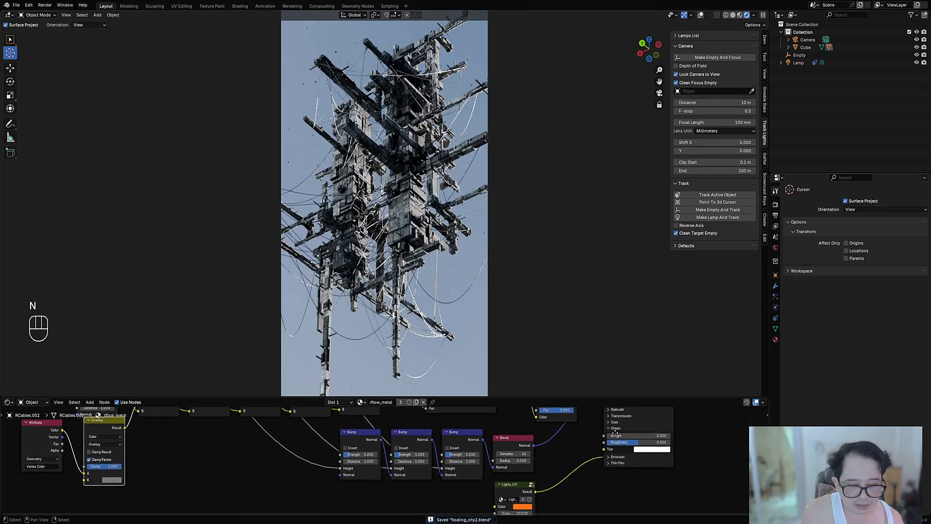
pyautogui.scroll(1, 497, 506)
pyautogui.moveTo(615, 433); pyautogui.dragTo(477, 438, button='middle')
pyautogui.click(519, 485)
pyautogui.scroll(2, 546, 477)
pyautogui.scroll(1, 493, 432)
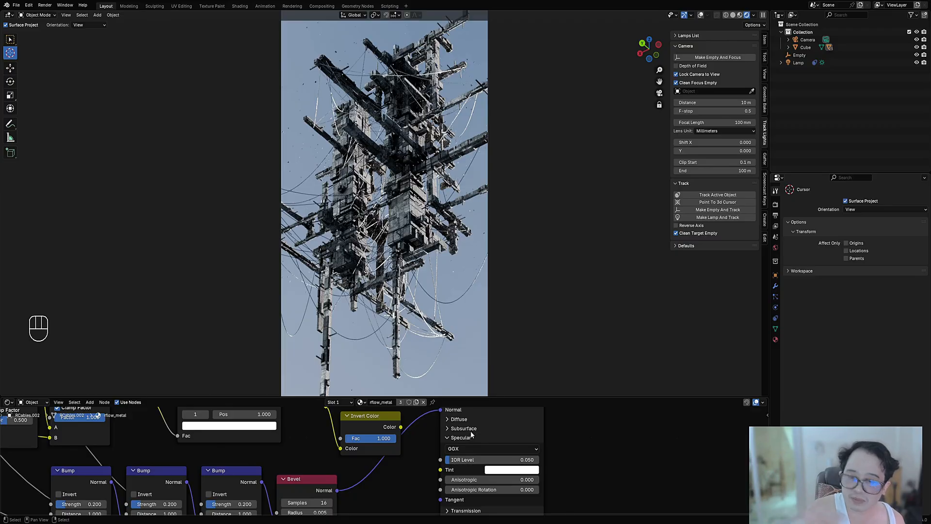
pyautogui.moveTo(492, 467); pyautogui.dragTo(474, 456, button='middle')
pyautogui.click(464, 440)
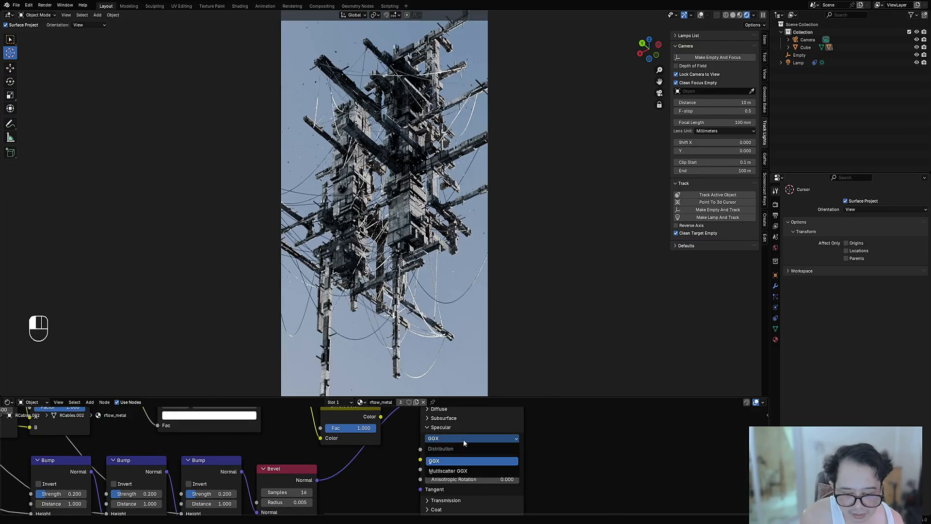
pyautogui.click(464, 441)
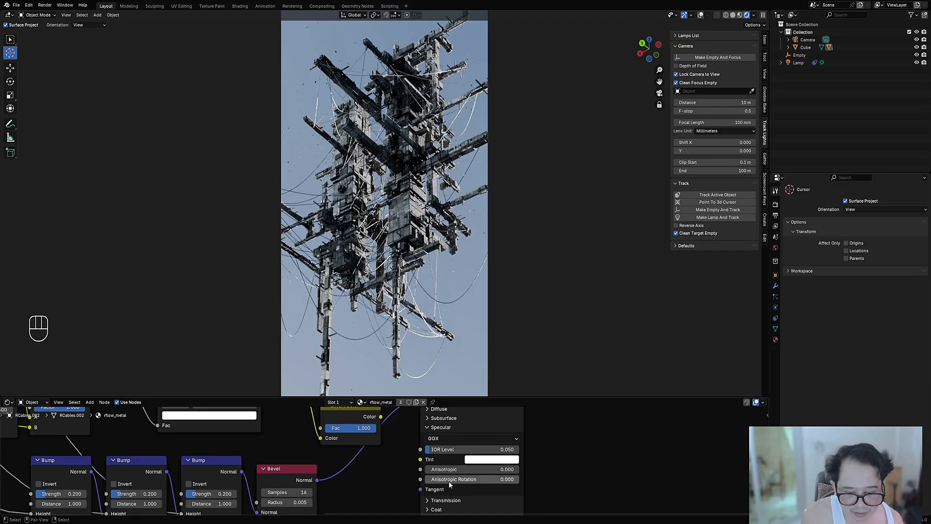
# Step: Check the Principled BSDF's Diffuse section, and reopen its Specular section
pyautogui.click(445, 428)
pyautogui.moveTo(449, 417); pyautogui.dragTo(454, 458, button='middle')
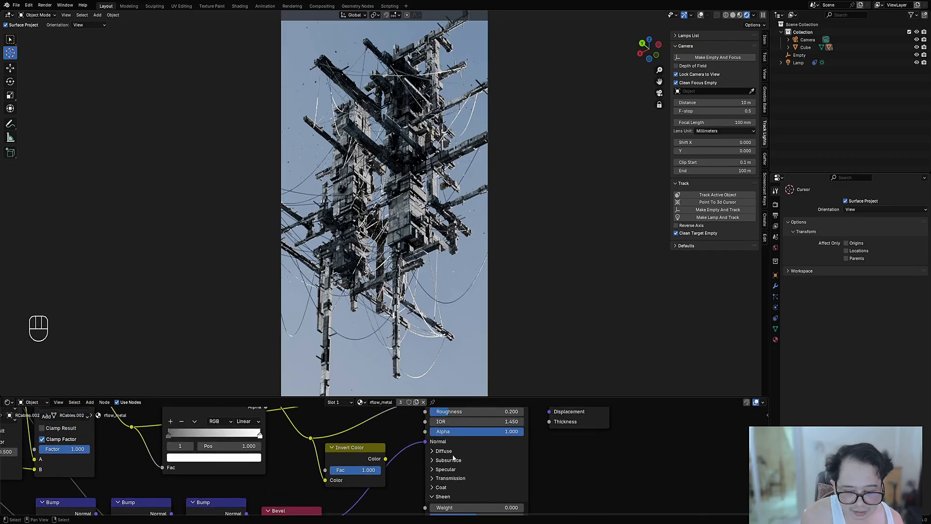
pyautogui.click(444, 451)
pyautogui.click(451, 452)
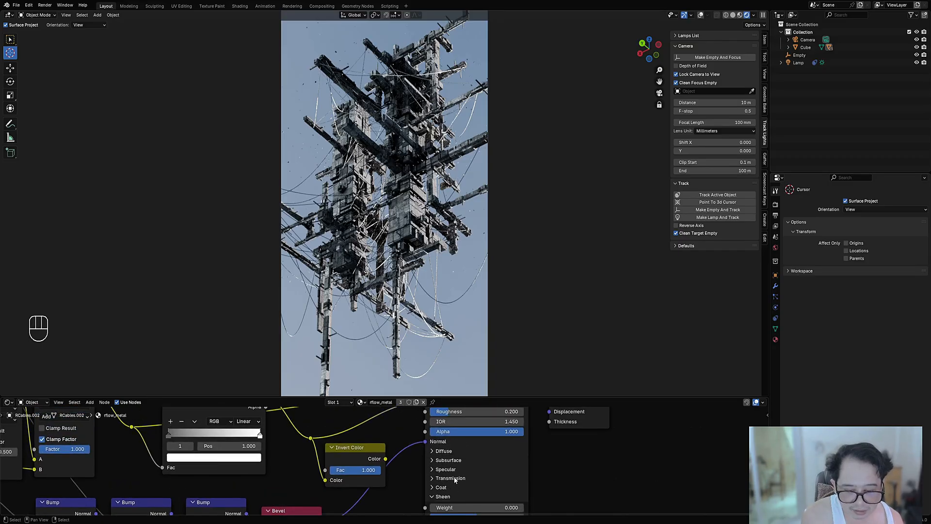
pyautogui.click(445, 470)
pyautogui.scroll(-2, 448, 485)
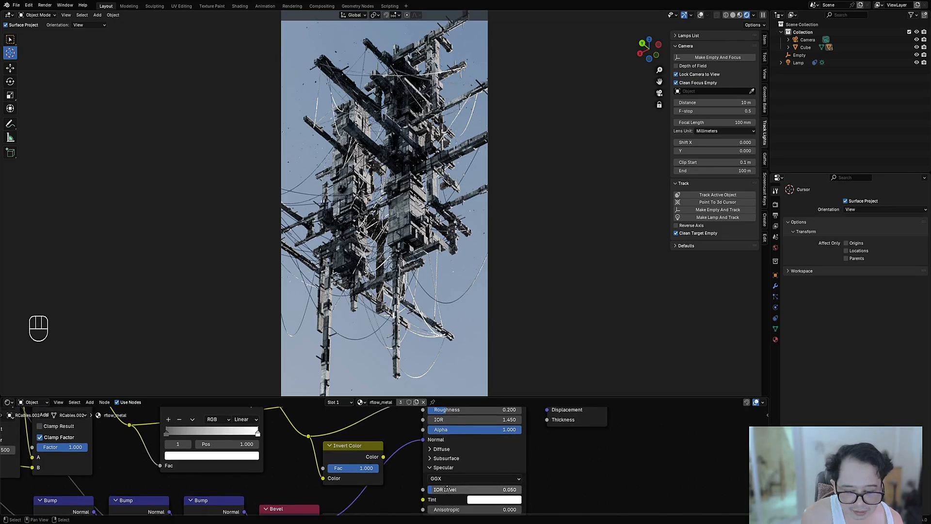
pyautogui.scroll(-2, 444, 479)
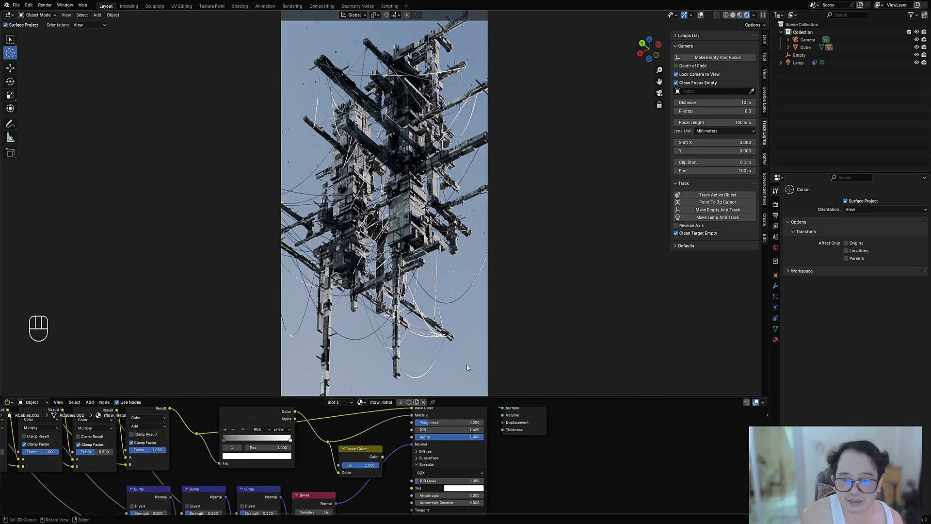
# Step: Rotate the tracked sun lamp around the Z pivot to an X location of about 0.096 m, and save the file
pyautogui.hotkey('shift', 'alt', 'z')
pyautogui.hotkey('shift', 'alt', 'z')
pyautogui.hotkey('shift', 'alt', 'z')
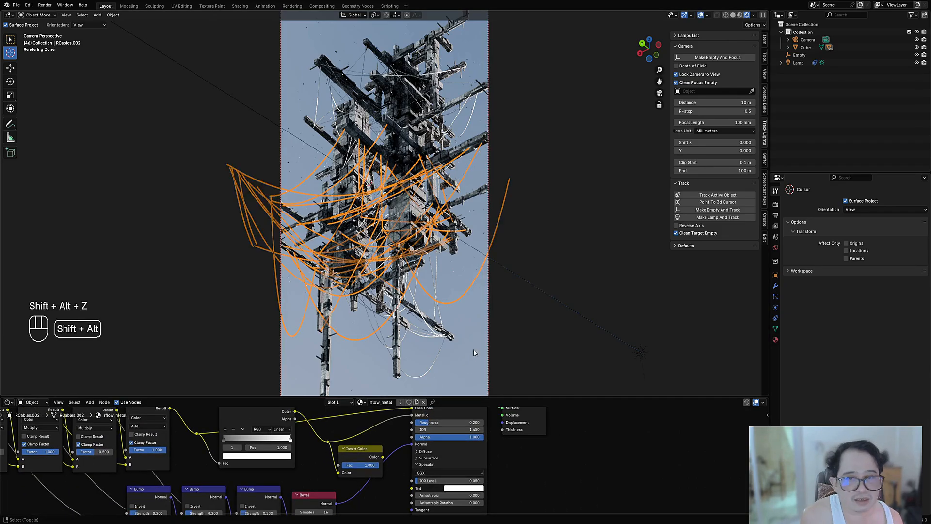
pyautogui.click(680, 36)
pyautogui.click(680, 47)
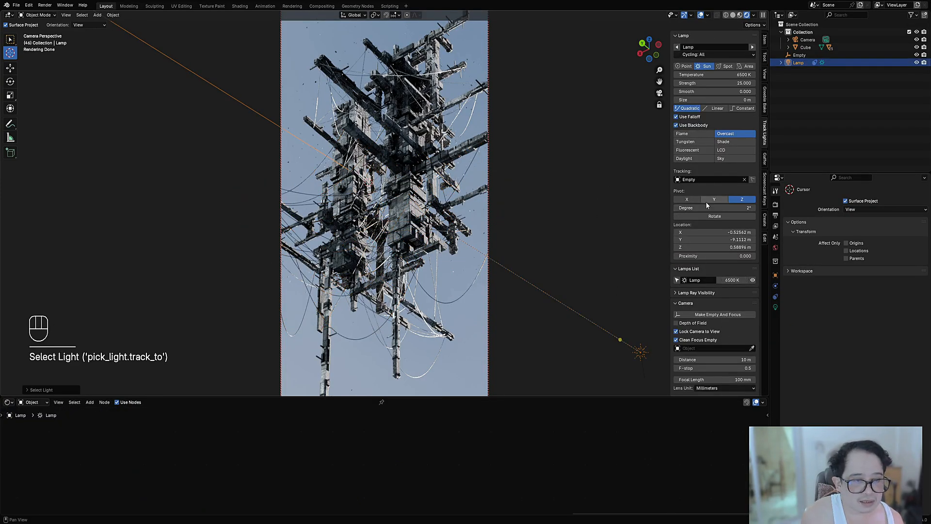
pyautogui.click(708, 218)
pyautogui.moveTo(603, 252); pyautogui.dragTo(600, 252)
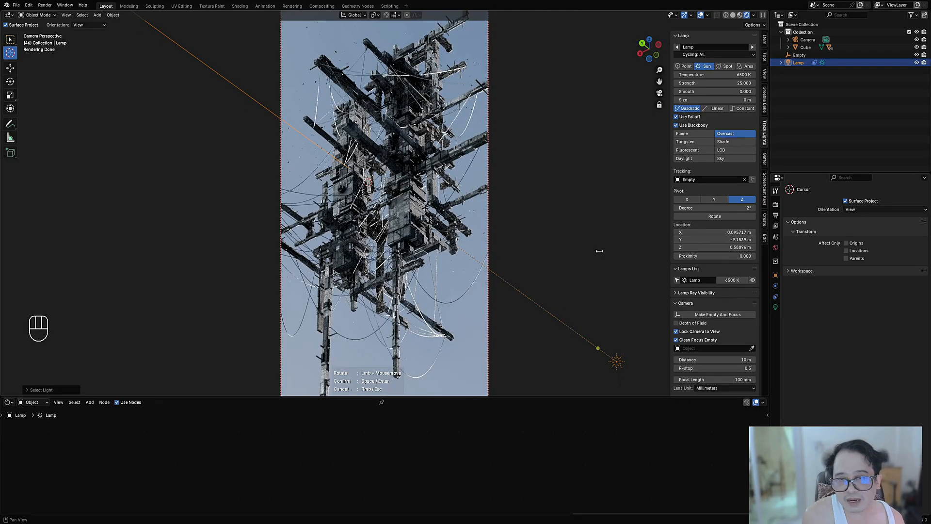
pyautogui.press('space')
pyautogui.hotkey('shift', 'alt', 'z')
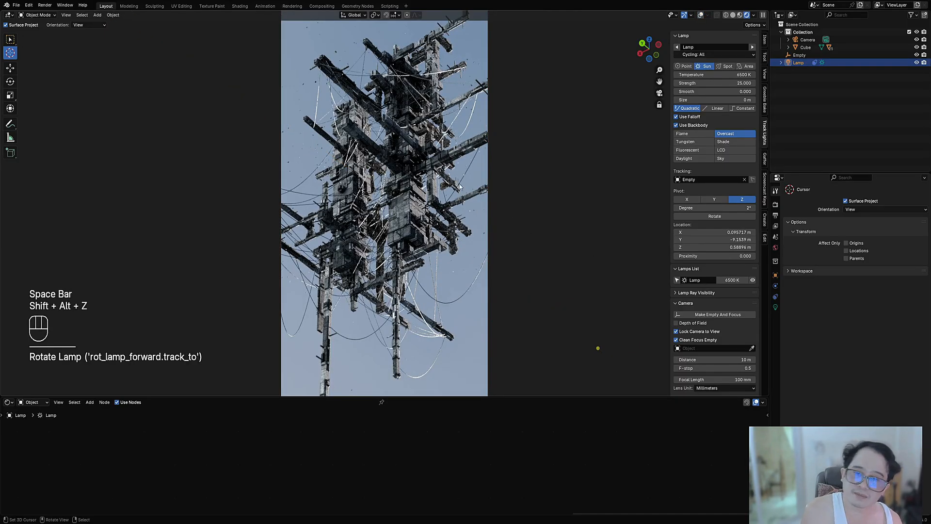
pyautogui.hotkey('ctrl', 's')
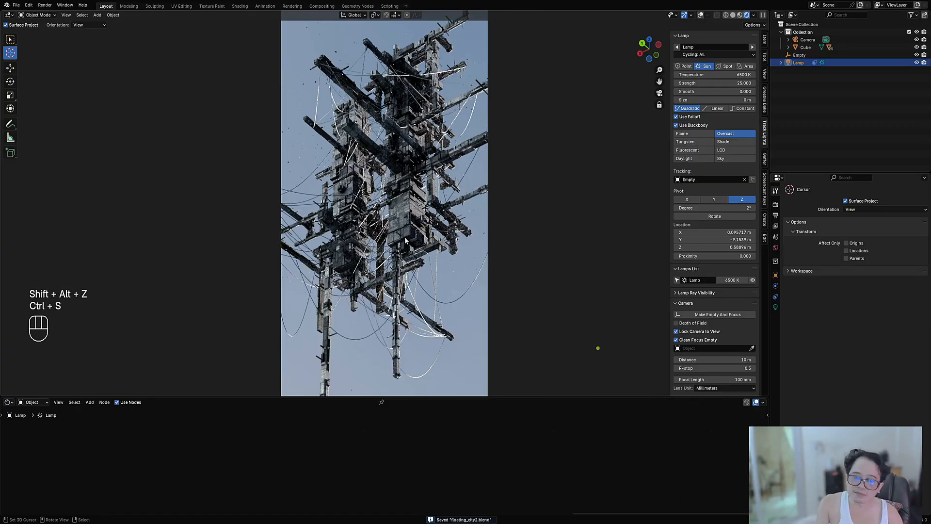
# Step: Adjust the settings of the world's Kloofendal 28d Misty Puresky HDRI
pyautogui.click(775, 248)
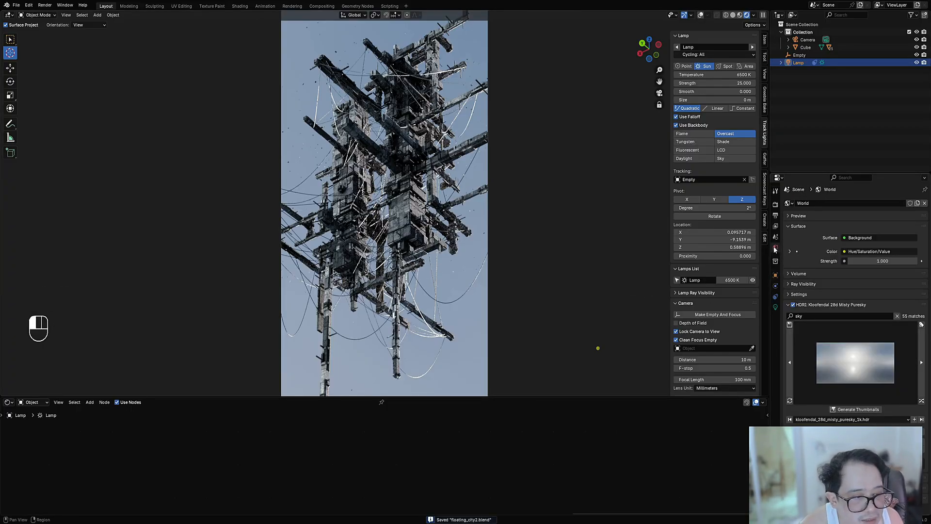
pyautogui.moveTo(854, 445); pyautogui.dragTo(895, 445)
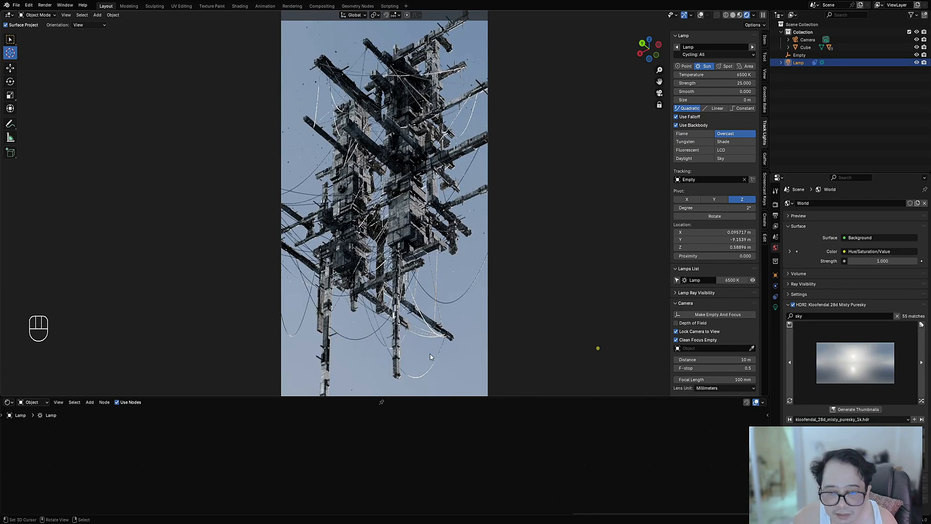
# Step: Save the file and reset the Color Ramp in the central cables' material to its default black-to-white gradient
pyautogui.click(429, 338)
pyautogui.hotkey('shift', 'alt', 'z')
pyautogui.hotkey('shift', 'alt', 'z')
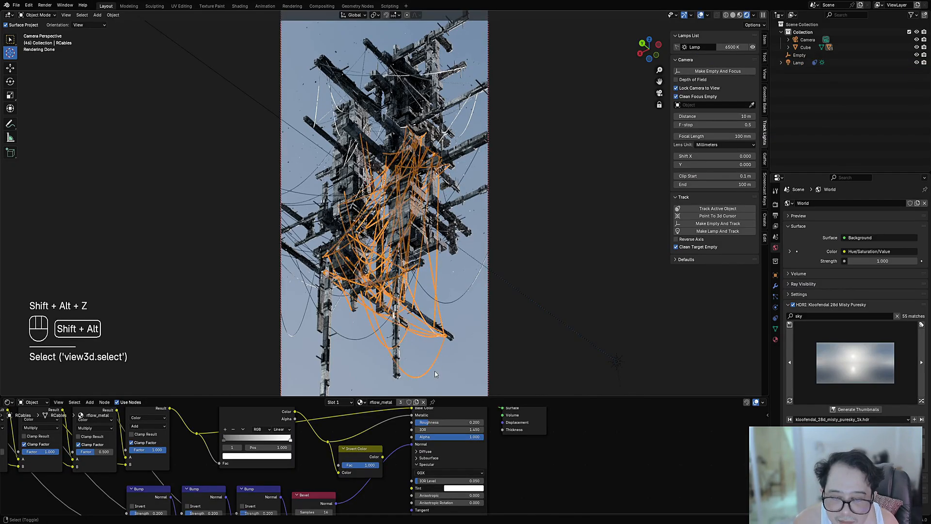
pyautogui.scroll(2, 280, 452)
pyautogui.hotkey('ctrl', 's')
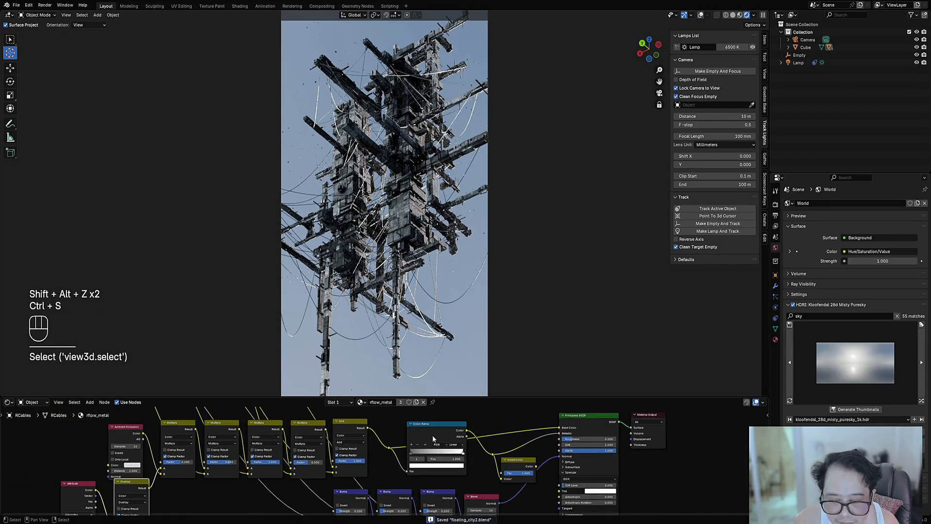
pyautogui.click(432, 434)
pyautogui.press('BackSpace')
pyautogui.scroll(2, 450, 468)
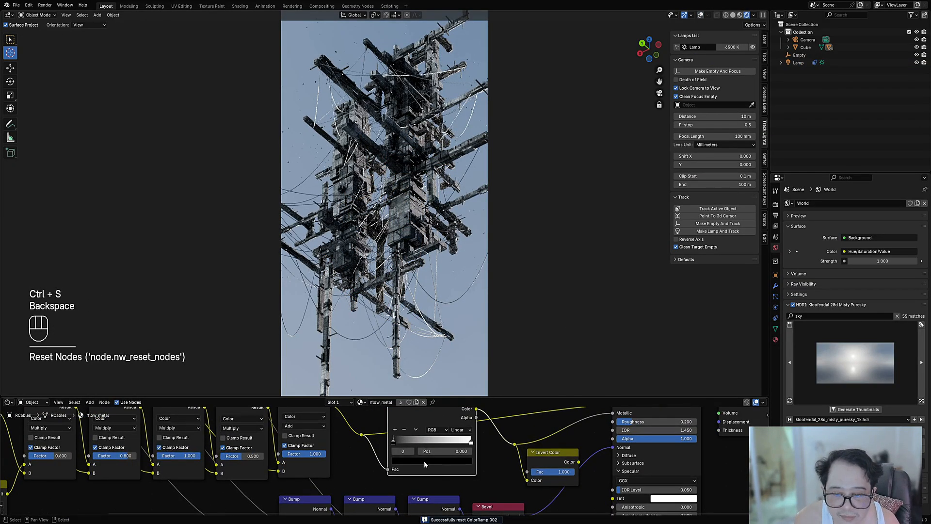
pyautogui.moveTo(402, 447); pyautogui.dragTo(548, 455)
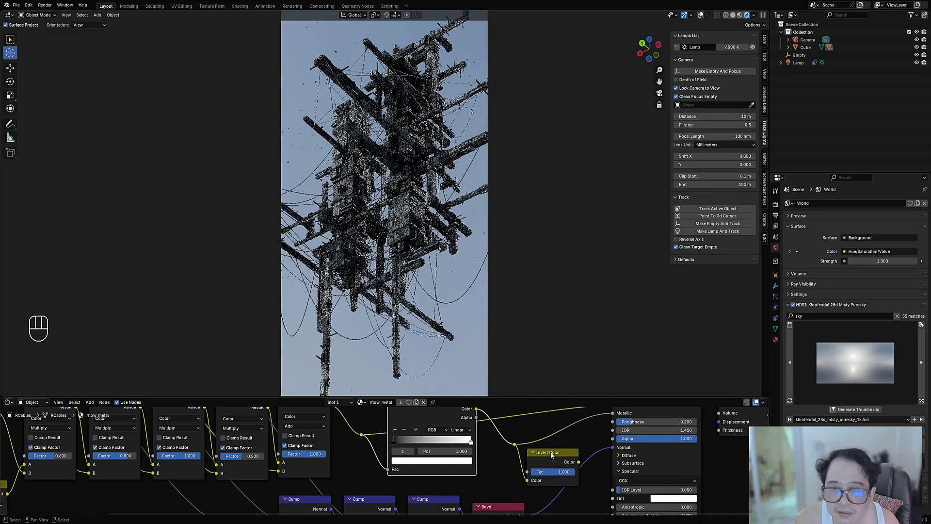
# Step: Cut the Bevel node's link into the Principled BSDF's Normal input, and save the file
pyautogui.scroll(-6, 227, 474)
pyautogui.moveTo(227, 474); pyautogui.dragTo(359, 417, button='middle')
pyautogui.moveTo(573, 428); pyautogui.dragTo(380, 481, button='middle')
pyautogui.scroll(4, 487, 440)
pyautogui.scroll(2, 446, 438)
pyautogui.keyDown('ctrl'); pyautogui.moveTo(415, 474); pyautogui.dragTo(467, 504, button='right'); pyautogui.keyUp('ctrl')
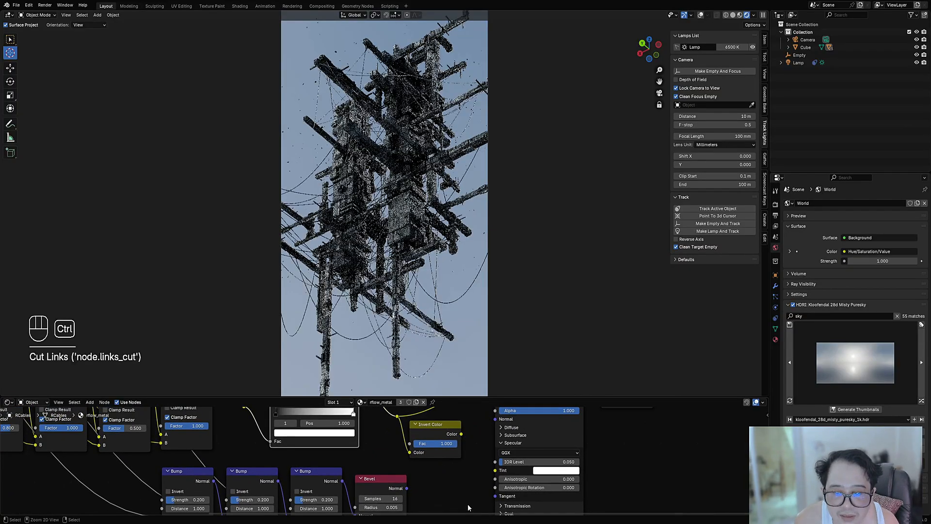
pyautogui.hotkey('ctrl', 's')
pyautogui.scroll(-3, 444, 485)
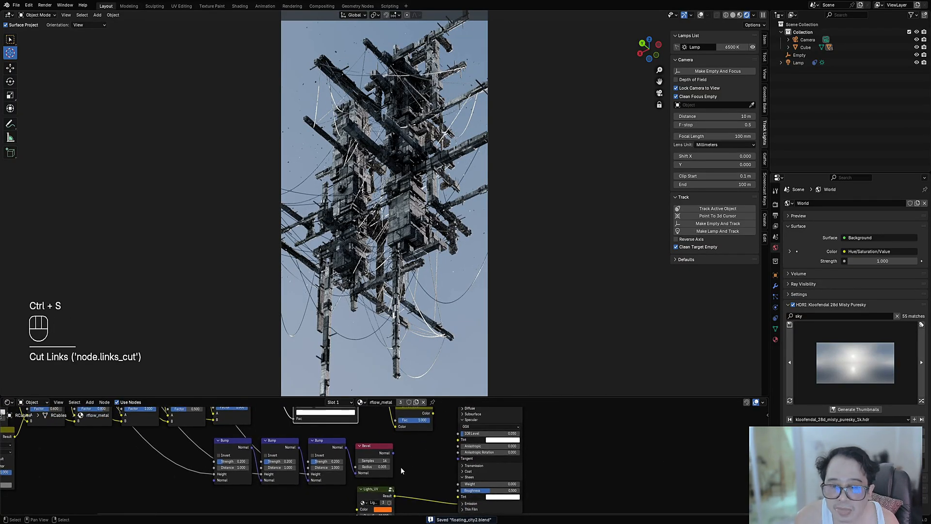
# Step: Cut the Lights_UV node's link into the Principled BSDF's Emission input
pyautogui.moveTo(417, 461); pyautogui.dragTo(389, 425, button='middle')
pyautogui.keyDown('ctrl'); pyautogui.moveTo(418, 443); pyautogui.dragTo(428, 491, button='right'); pyautogui.keyUp('ctrl')
pyautogui.moveTo(382, 451); pyautogui.dragTo(409, 512, button='middle')
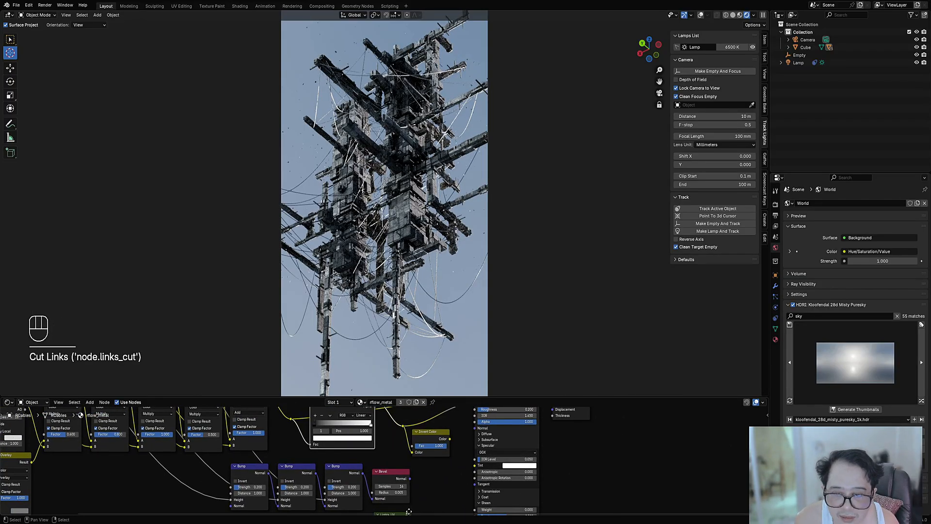
# Step: Link the Invert Color node's output to the Principled BSDF's Roughness input, and save the file
pyautogui.scroll(-3, 407, 466)
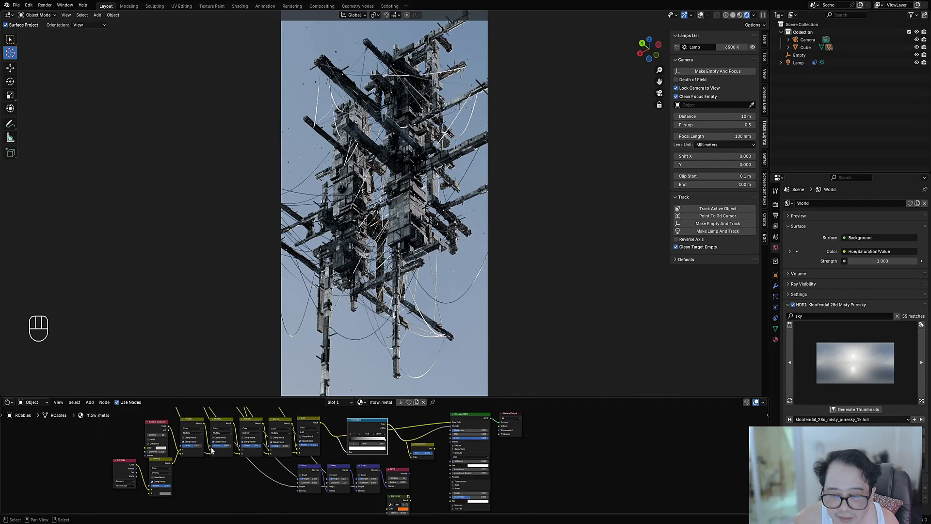
pyautogui.moveTo(211, 450); pyautogui.dragTo(254, 460, button='middle')
pyautogui.scroll(4, 381, 459)
pyautogui.scroll(4, 421, 454)
pyautogui.moveTo(530, 457); pyautogui.dragTo(419, 467, button='middle')
pyautogui.moveTo(400, 468); pyautogui.dragTo(405, 465)
pyautogui.moveTo(431, 434); pyautogui.dragTo(430, 433)
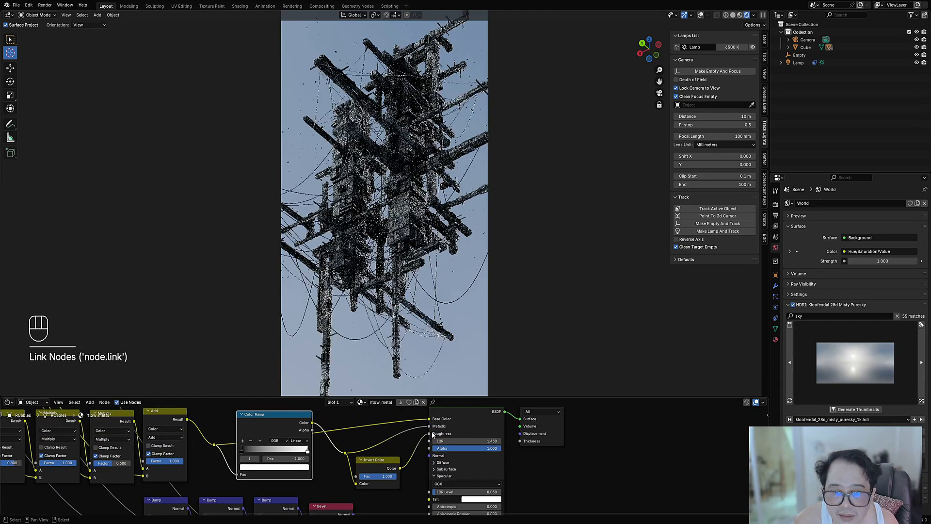
pyautogui.hotkey('shift', 'alt', 'z')
pyautogui.hotkey('shift', 'alt', 'z')
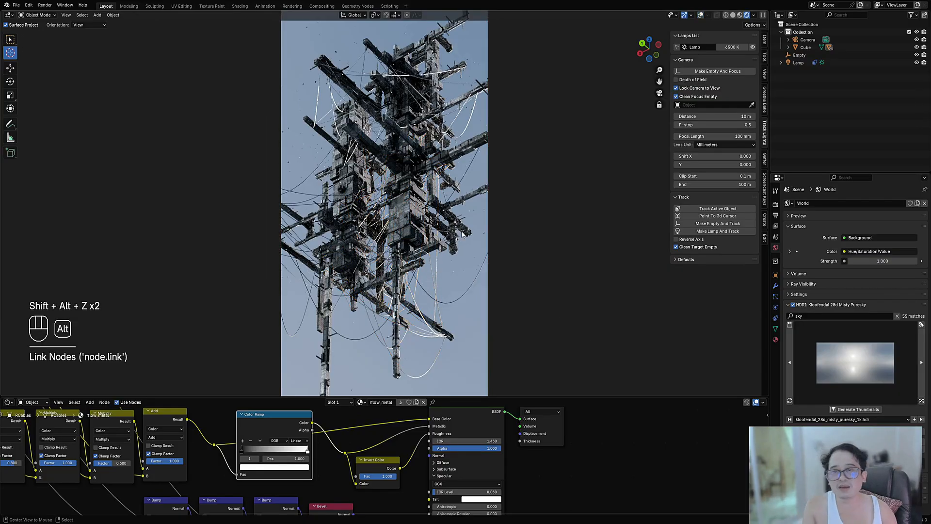
pyautogui.hotkey('ctrl', 's')
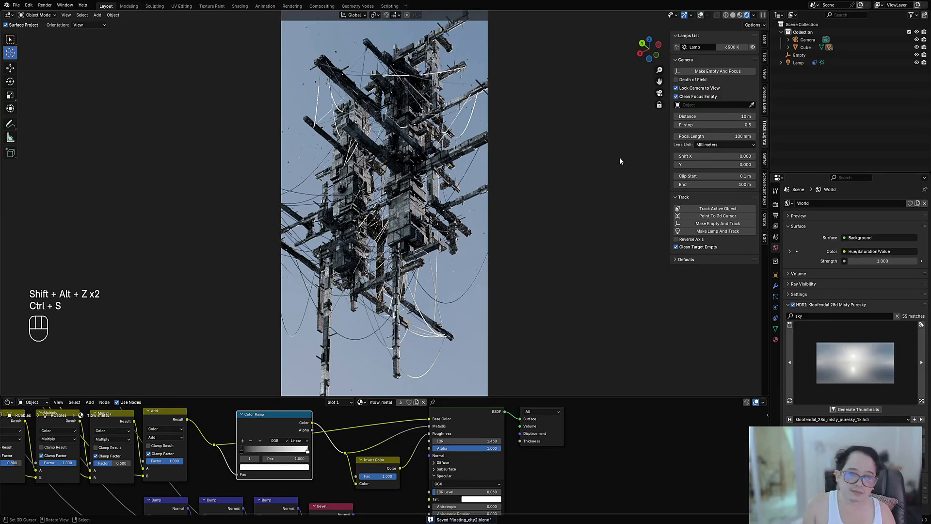
# Step: Raise the sun lamp to a Z location of 10.049 m, and save the file
pyautogui.click(677, 48)
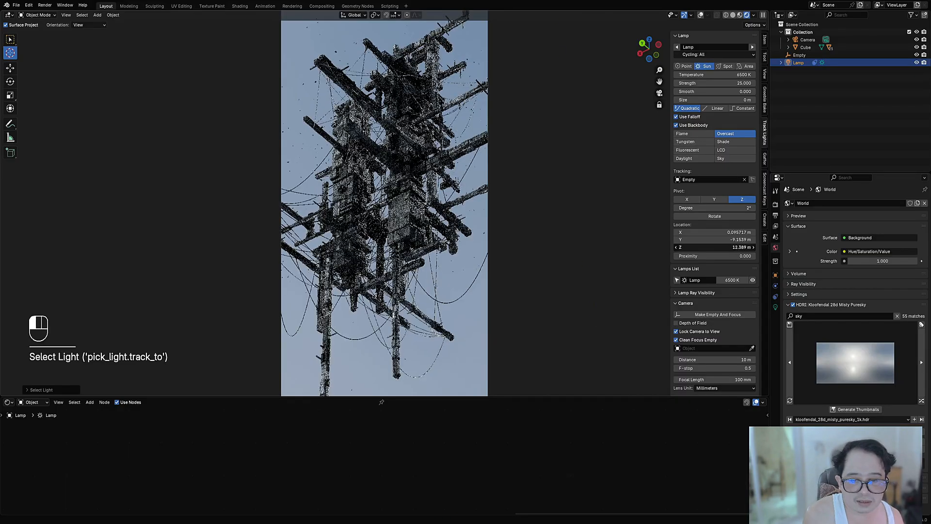
pyautogui.moveTo(714, 247)
pyautogui.mouseDown()
pyautogui.moveTo(680, 247)
pyautogui.moveTo(721, 248)
pyautogui.mouseUp()
pyautogui.hotkey('shift', 'alt', 'z')
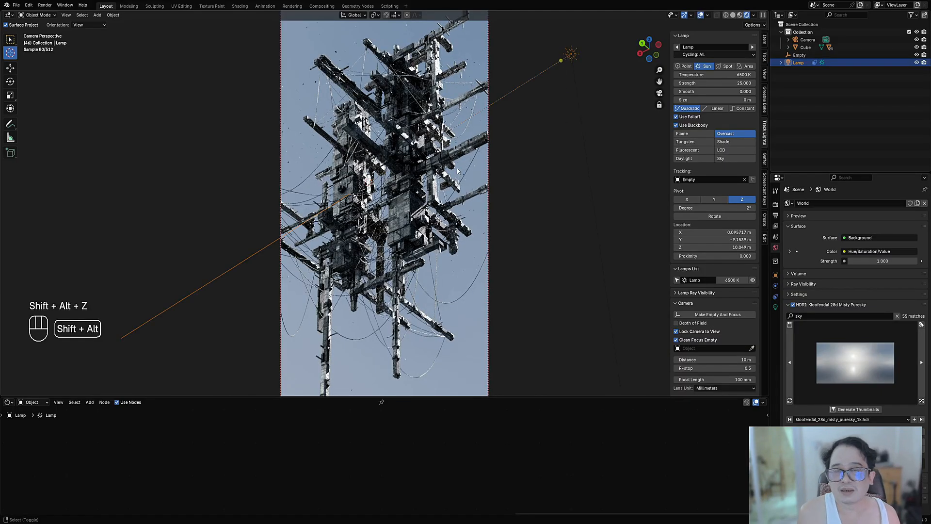
pyautogui.hotkey('shift', 'alt', 'z')
pyautogui.hotkey('ctrl', 's')
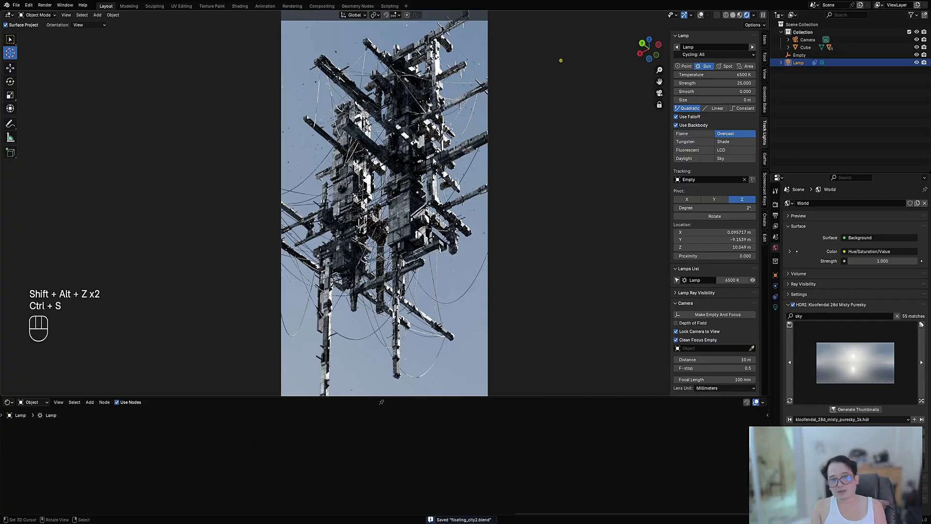
# Step: Rotate the sun lamp around its tracking empty on the Z pivot to about X -4.32 m, Y -7.81 m
pyautogui.click(701, 214)
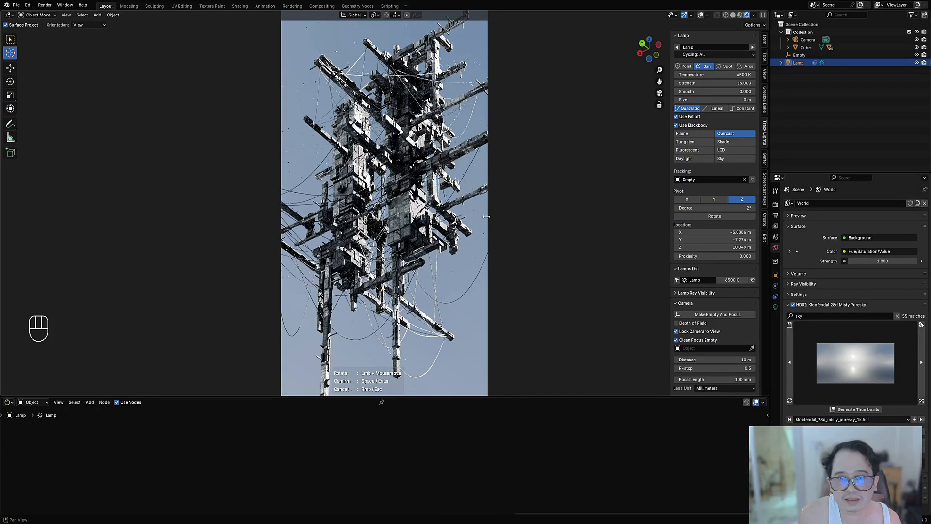
pyautogui.moveTo(487, 217)
pyautogui.mouseDown()
pyautogui.moveTo(471, 217)
pyautogui.moveTo(485, 217)
pyautogui.mouseUp()
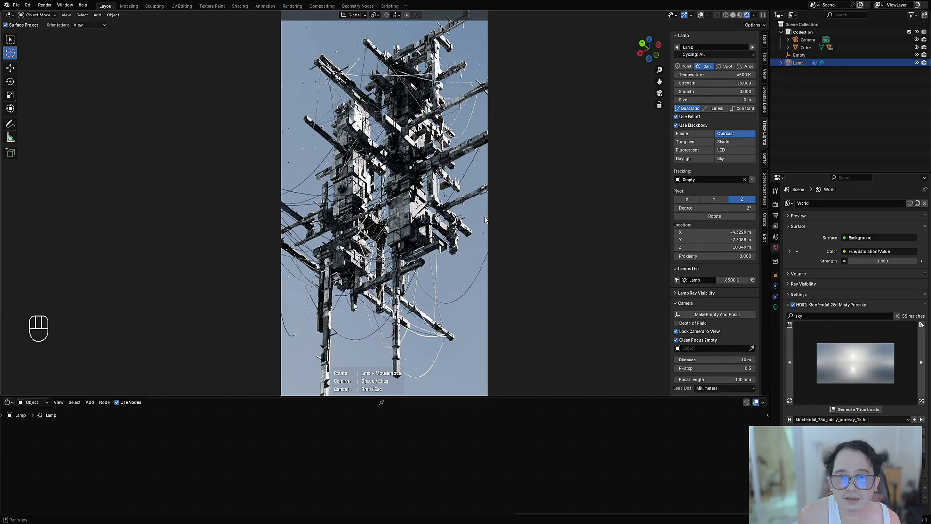
pyautogui.press('space')
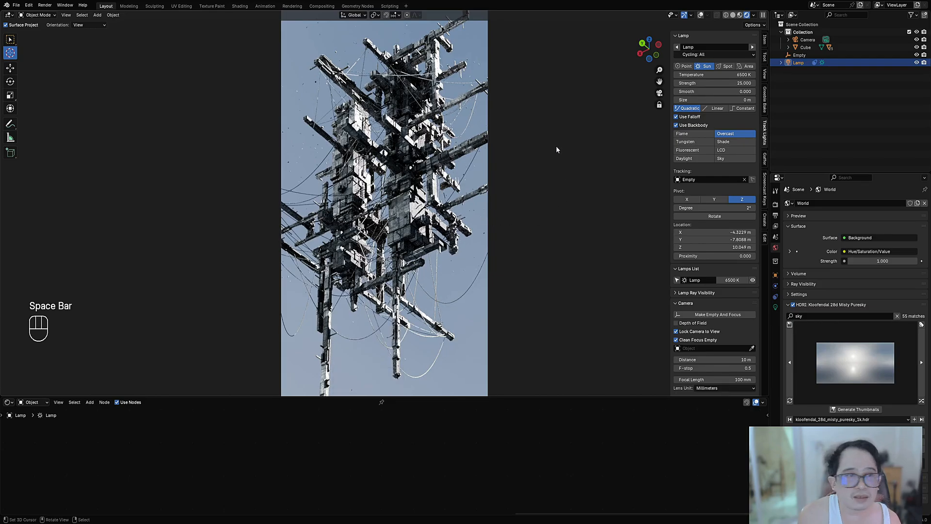
# Step: Set the sun lamp's Smooth to 1.000 and its Size to 1 m
pyautogui.click(697, 91)
pyautogui.write('1')
pyautogui.press('Return')
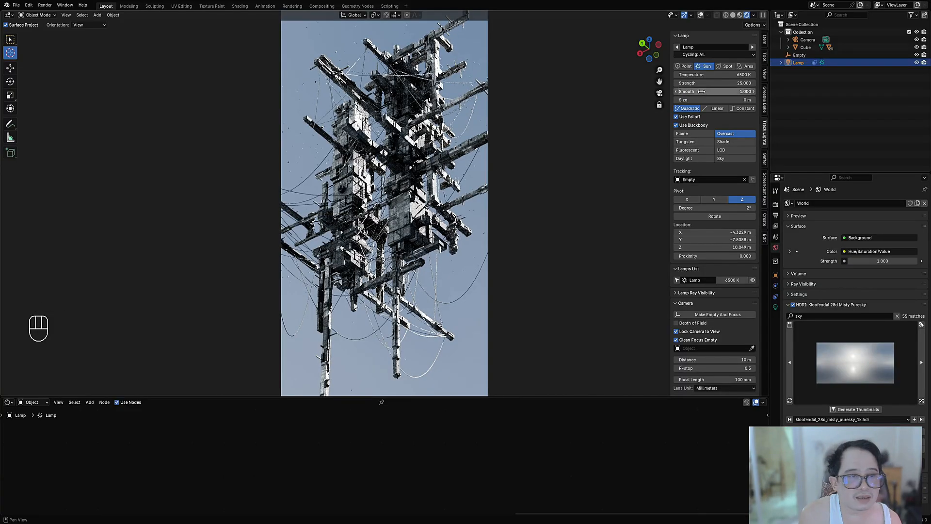
pyautogui.click(700, 99)
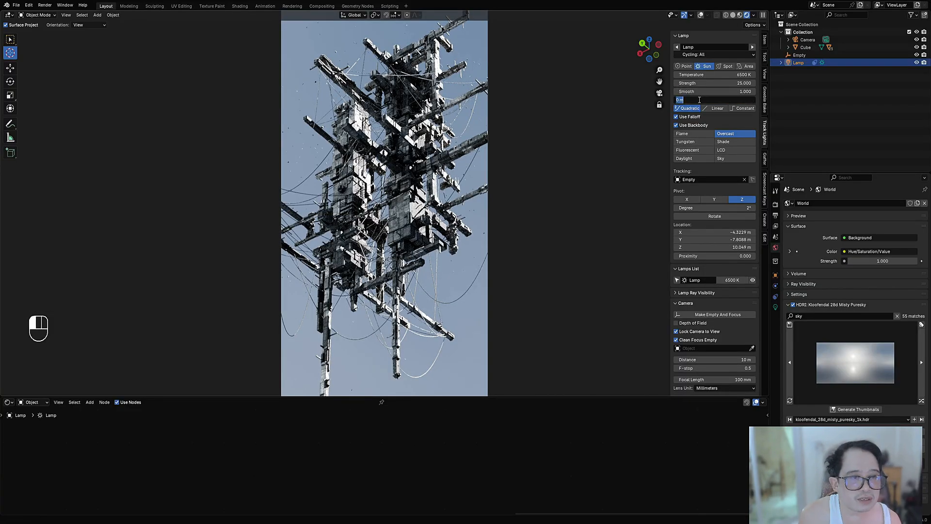
pyautogui.write('1')
pyautogui.press('Return')
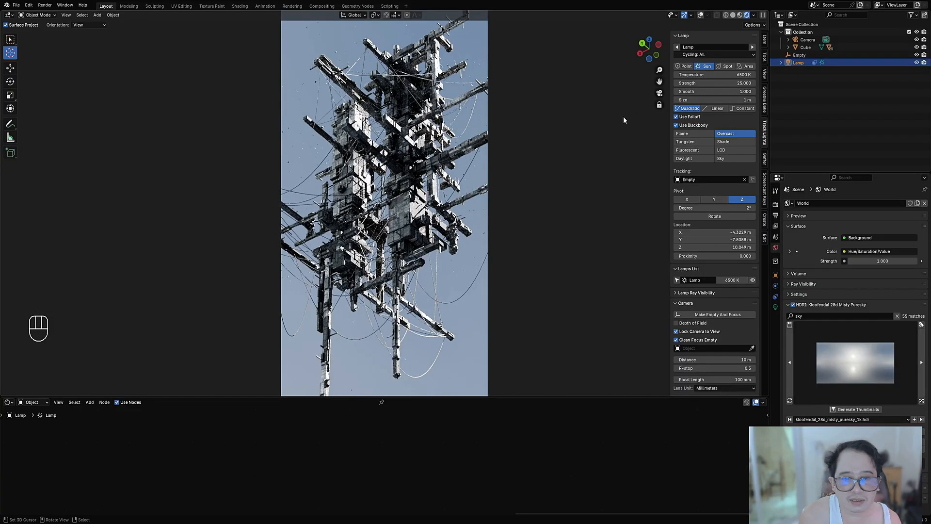
# Step: Try the Linear and Constant falloffs on the sun lamp, return it to Quadratic, and save the file
pyautogui.click(713, 110)
pyautogui.click(739, 109)
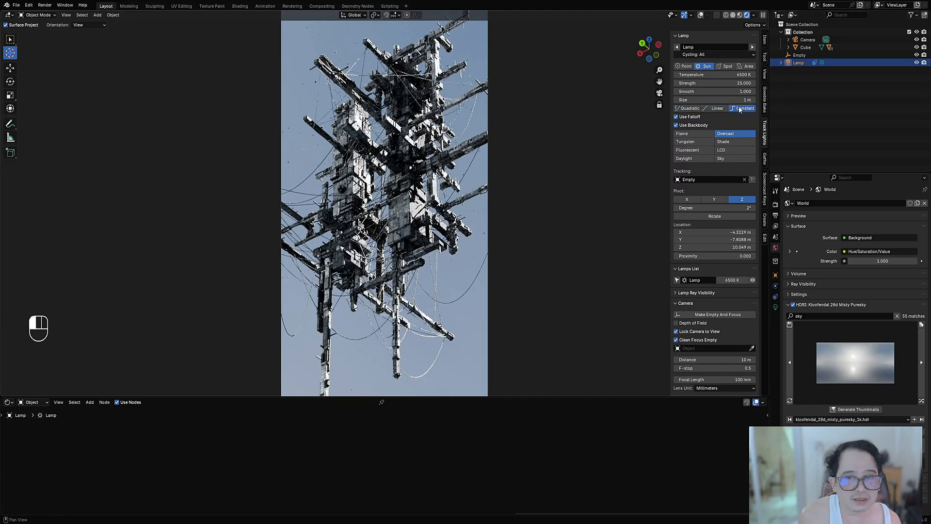
pyautogui.click(700, 107)
pyautogui.hotkey('ctrl', 's')
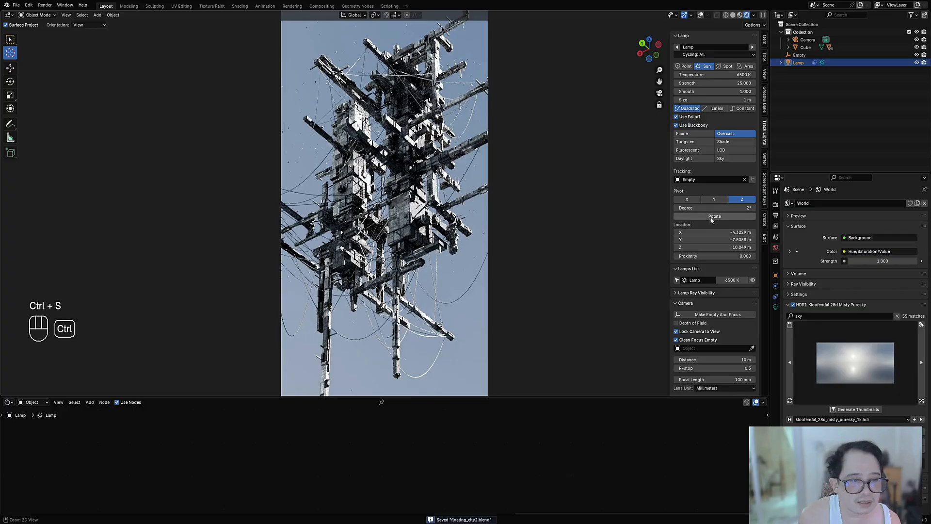
# Step: Pull the camera back until the hanging lower ends of the structure fit inside the vertical frame, and save the file
pyautogui.scroll(-1, 439, 203)
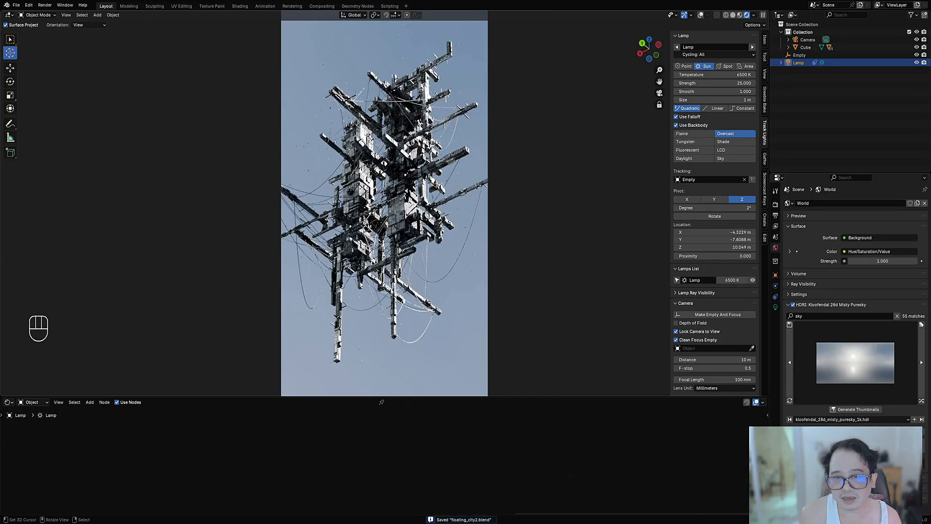
pyautogui.keyDown('ctrl'); pyautogui.moveTo(431, 217); pyautogui.dragTo(432, 202, button='middle'); pyautogui.keyUp('ctrl')
pyautogui.hotkey('ctrl', 's')
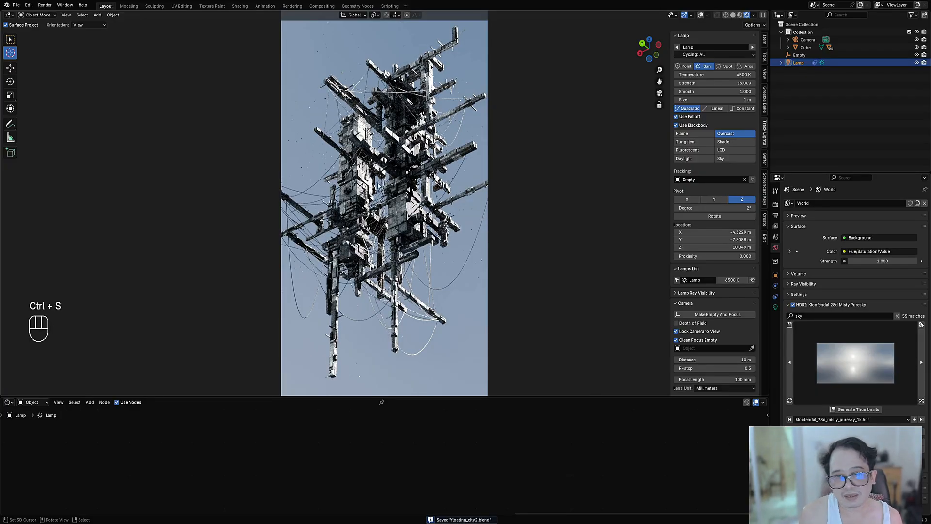
# Step: Change the viewport to Solid shading, save the file, and turn the shader node editor into the Compositor
pyautogui.press('z')
pyautogui.click(458, 167)
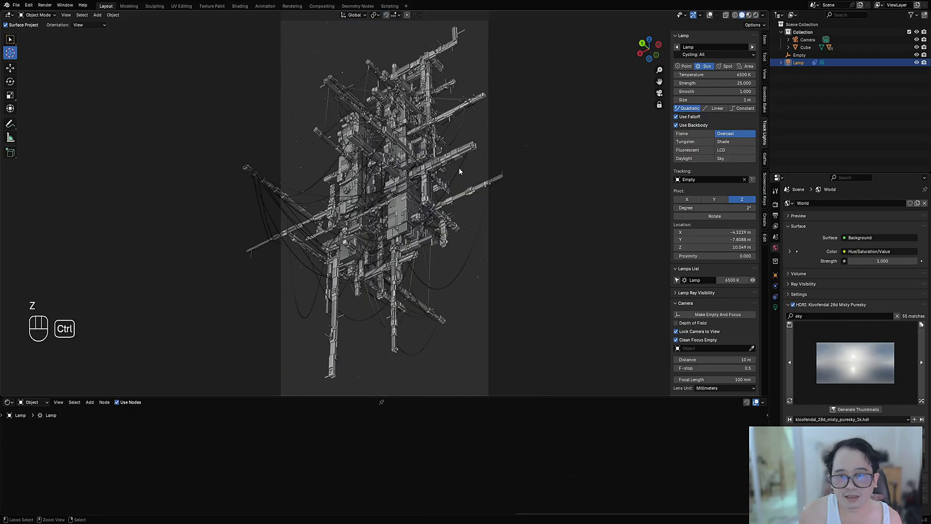
pyautogui.hotkey('ctrl', 's')
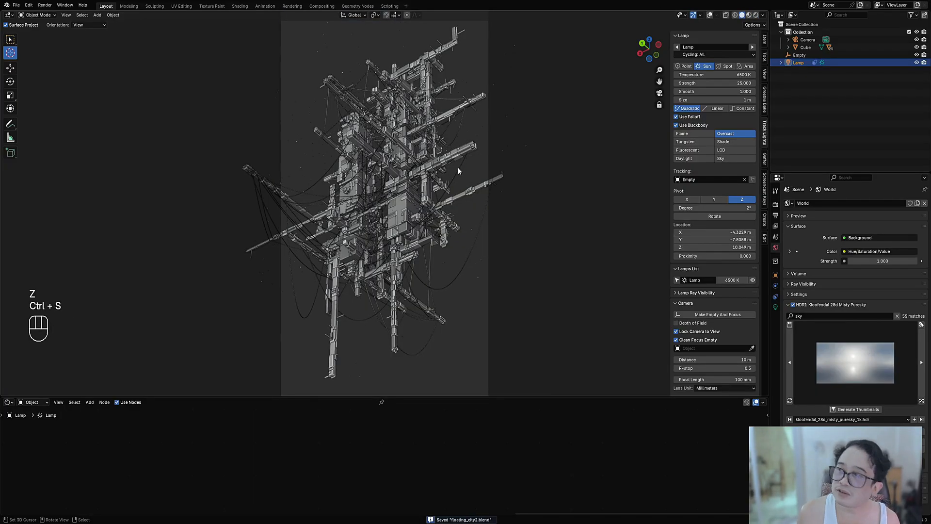
pyautogui.click(8, 403)
pyautogui.click(26, 457)
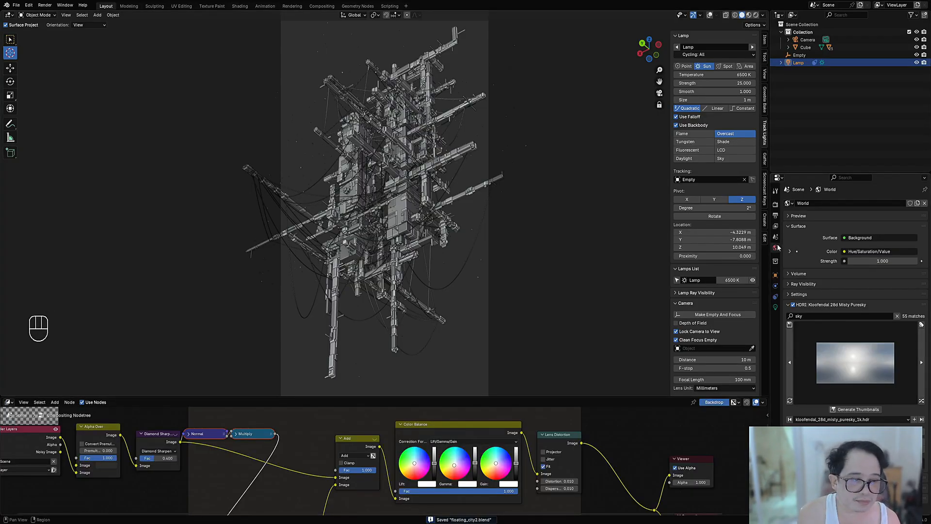
# Step: Set the Cycles render Max Samples to 32
pyautogui.click(775, 205)
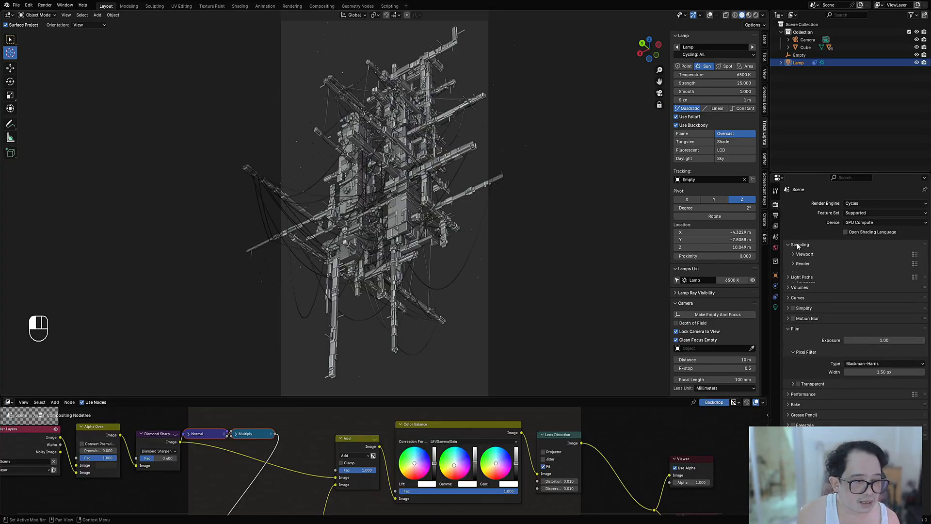
pyautogui.click(814, 263)
pyautogui.doubleClick(868, 285)
pyautogui.write('32')
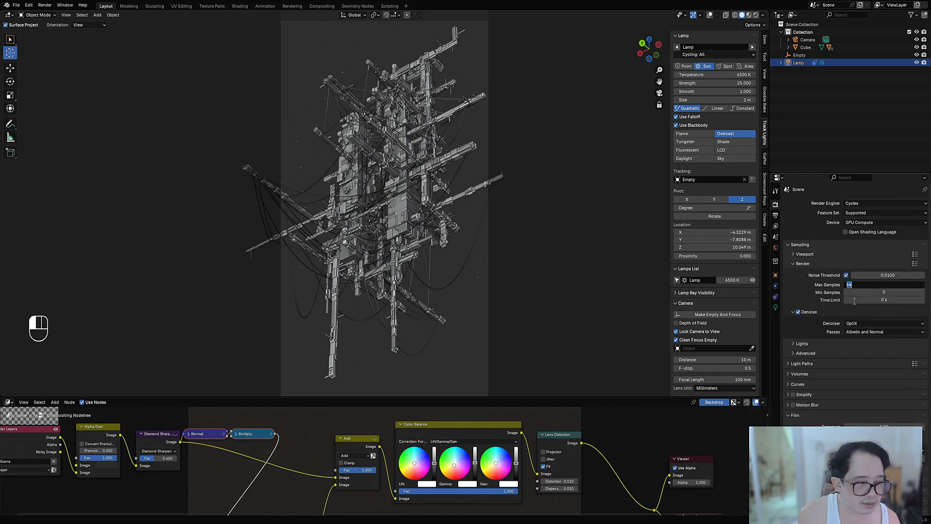
pyautogui.press('Return')
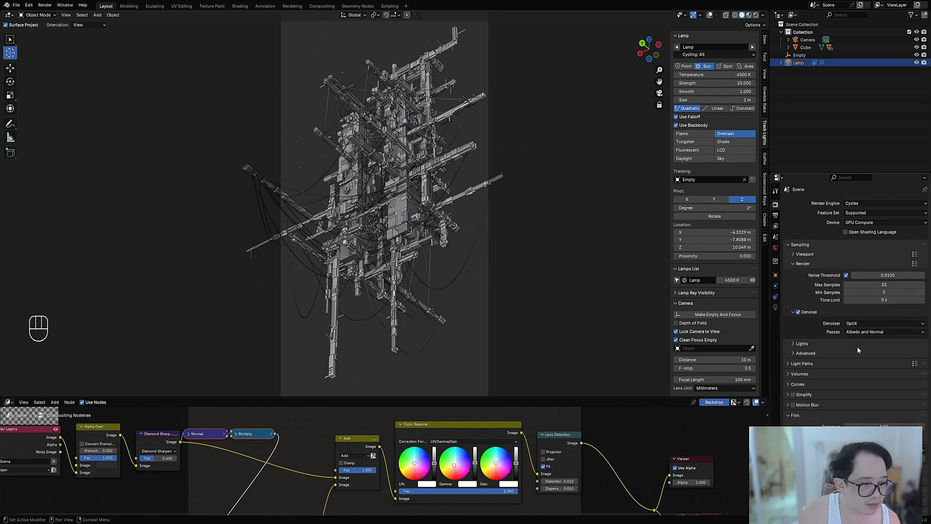
# Step: Apply the Limited Global Illumination preset to the Cycles light paths
pyautogui.click(914, 364)
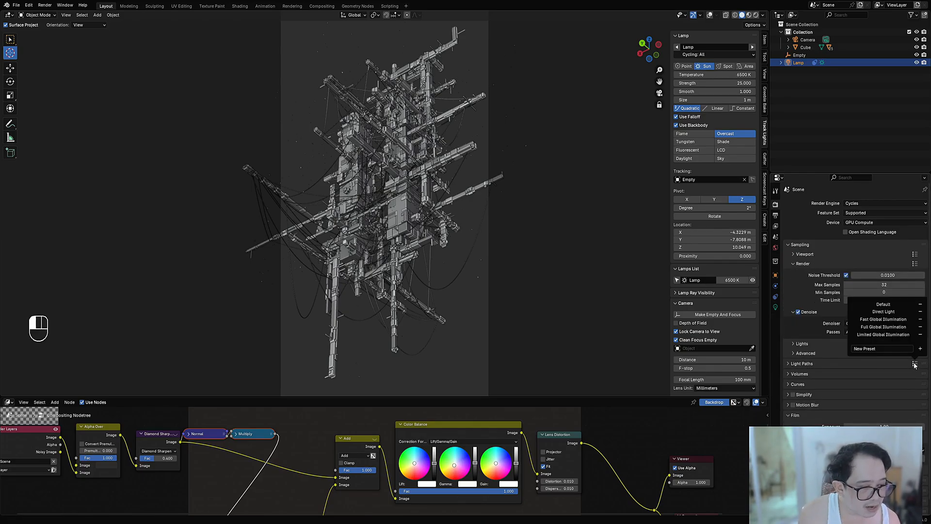
pyautogui.click(900, 335)
pyautogui.scroll(-1, 841, 389)
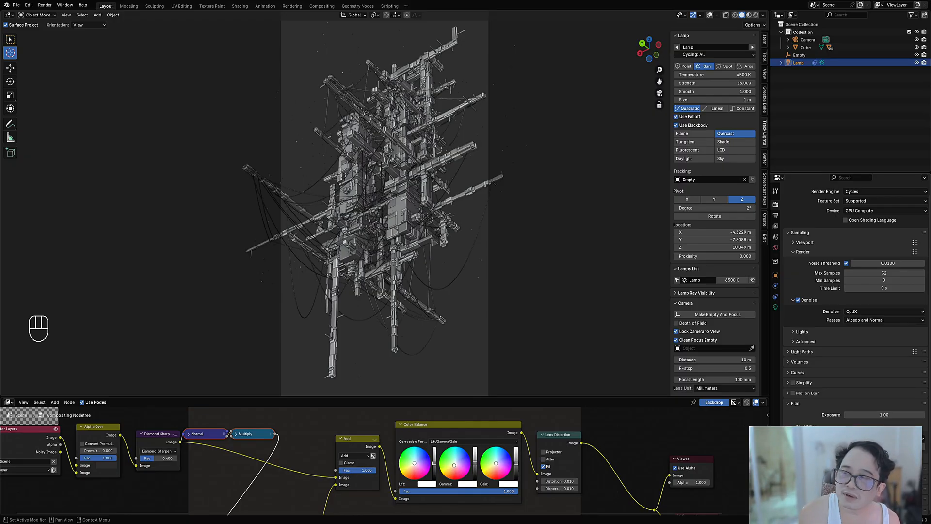
# Step: Enable Use Spatial Splits in the Cycles acceleration structure performance settings, and save the file
pyautogui.click(800, 403)
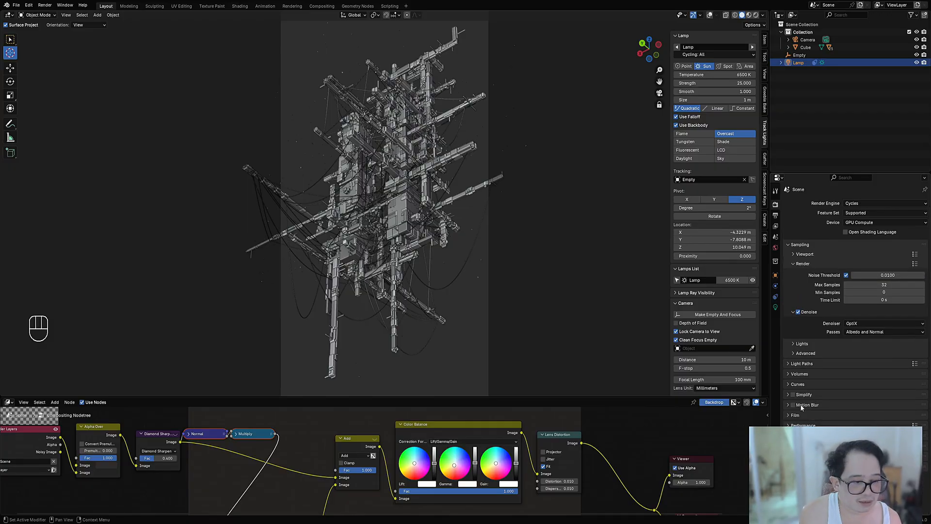
pyautogui.click(802, 425)
pyautogui.scroll(-5, 846, 395)
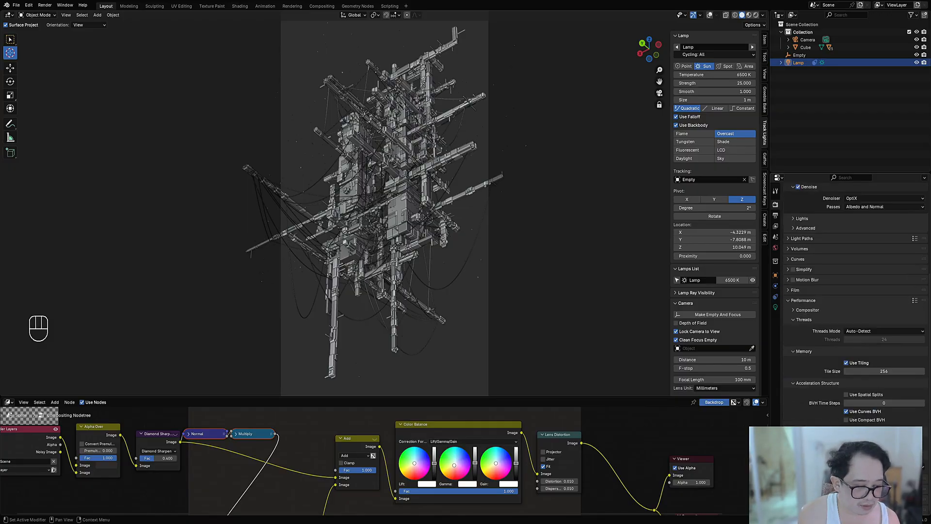
pyautogui.click(847, 395)
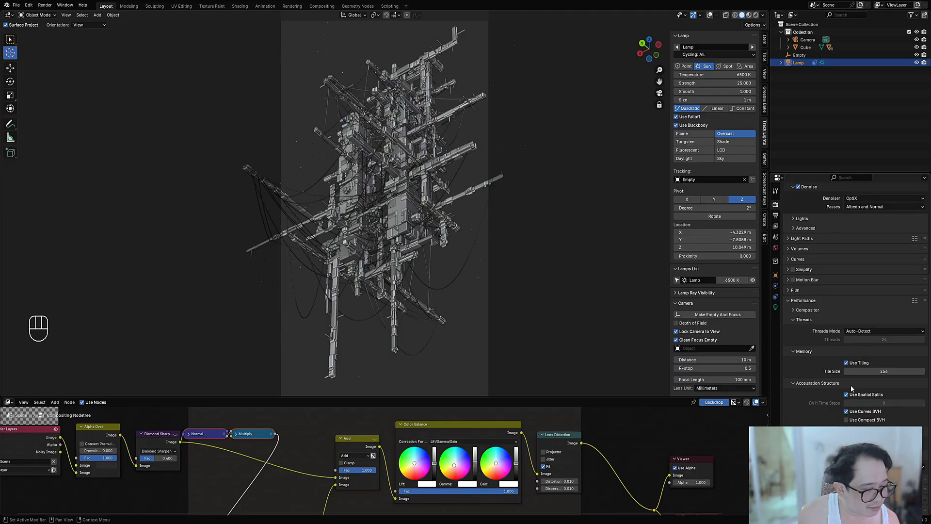
pyautogui.click(14, 405)
pyautogui.hotkey('ctrl', 's')
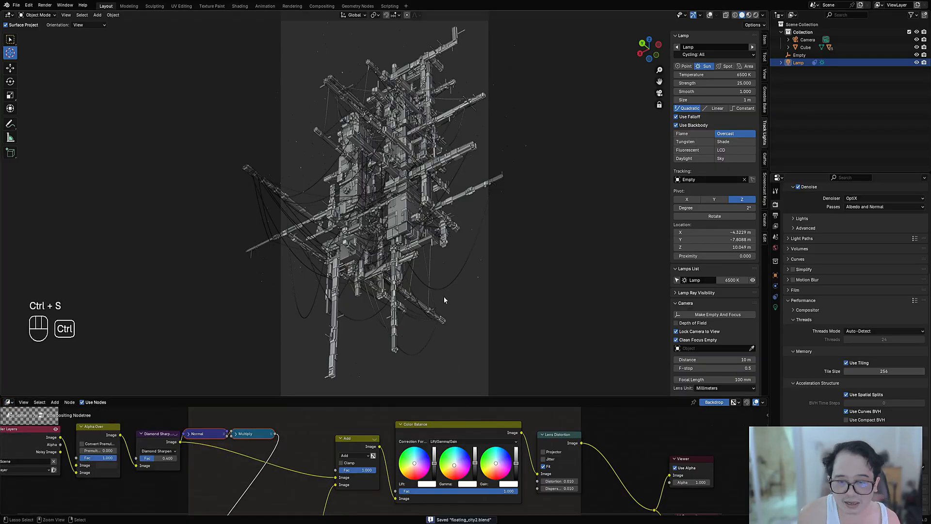
# Step: Maximize the Compositor with the whole node tree in view, and delete the unused nodes
pyautogui.hotkey('ctrl', 'space')
pyautogui.press('Home')
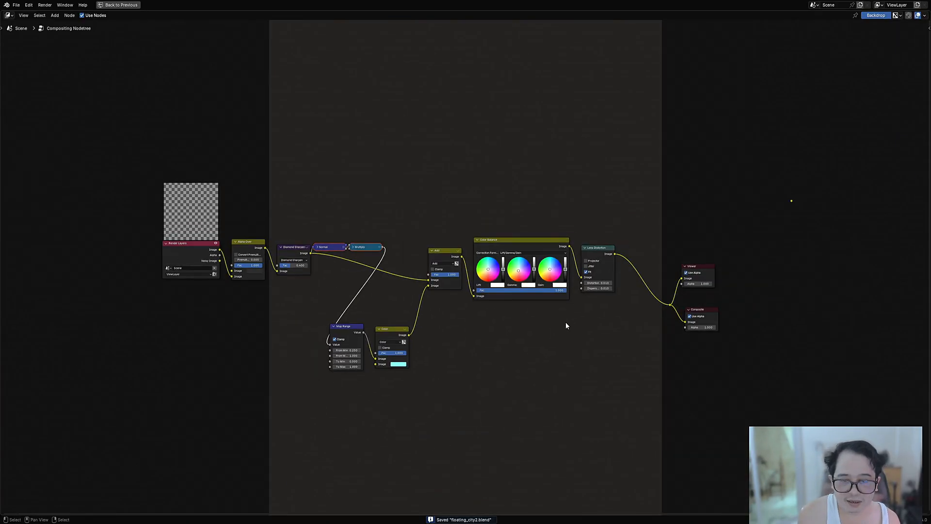
pyautogui.click(770, 171)
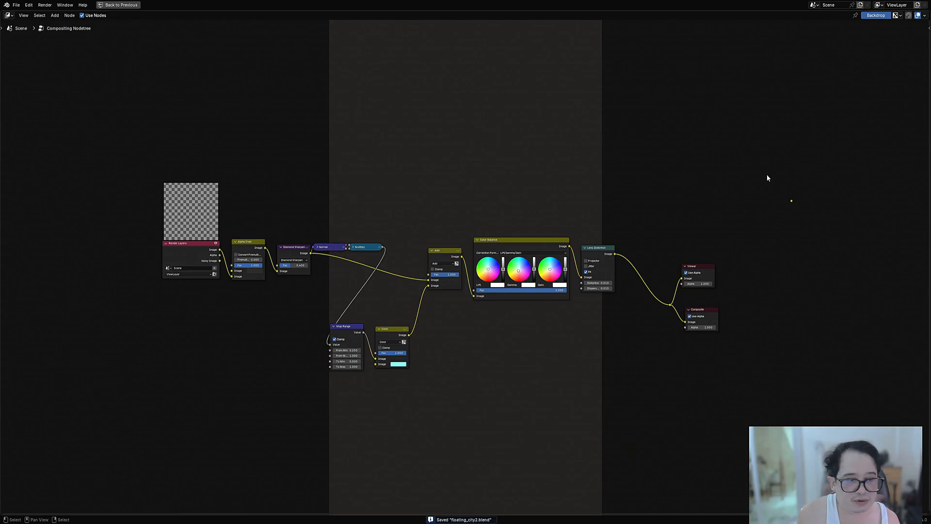
pyautogui.press('a')
pyautogui.hotkey('alt', 'x')
pyautogui.click(662, 203)
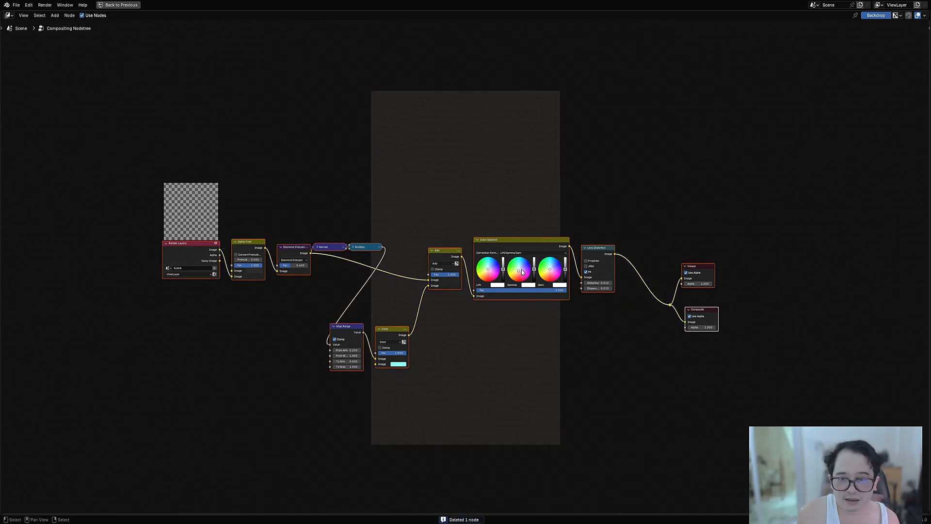
# Step: Fit the full backdrop in the Compositor, render the image, and save the file
pyautogui.hotkey('alt', 'v')
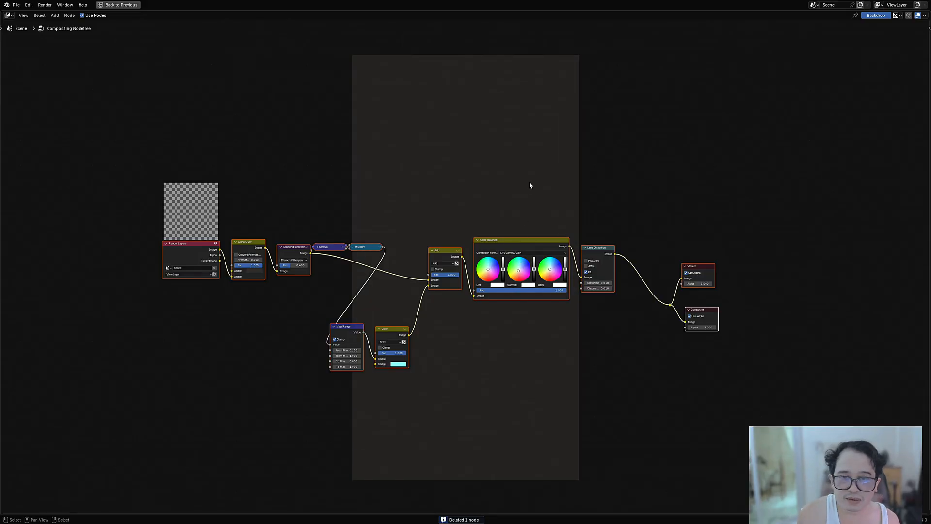
pyautogui.hotkey('ctrl', 's')
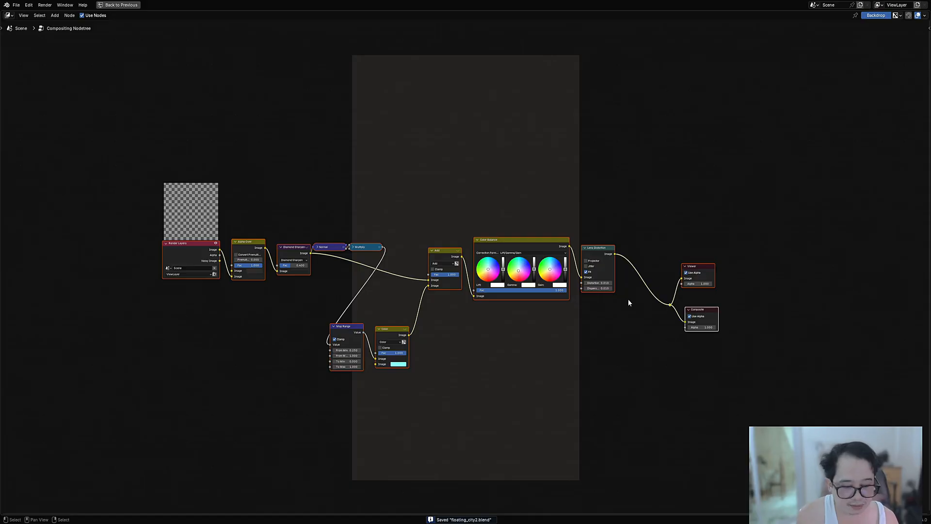
pyautogui.press('F12')
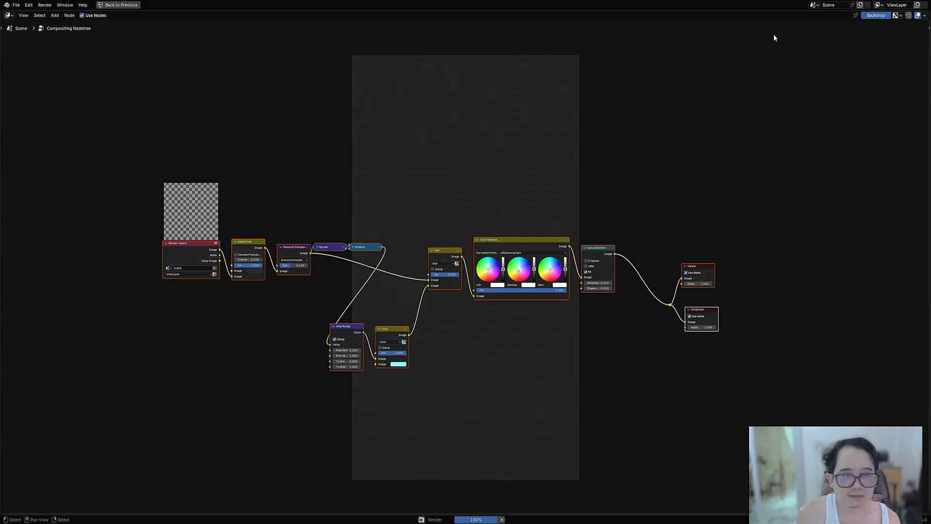
pyautogui.moveTo(538, 227); pyautogui.dragTo(541, 273, button='middle')
pyautogui.scroll(7, 542, 272)
pyautogui.hotkey('ctrl', 's')
pyautogui.press('Home')
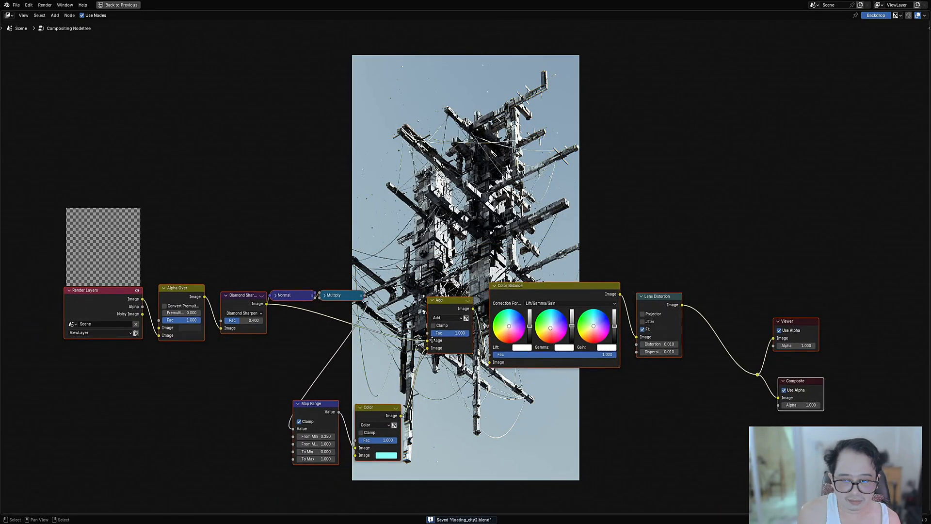
# Step: Reset the Color Balance node, and delete the Normal and Multiply nodes while keeping Diamond Sharpen connected to Map Range
pyautogui.press('BackSpace')
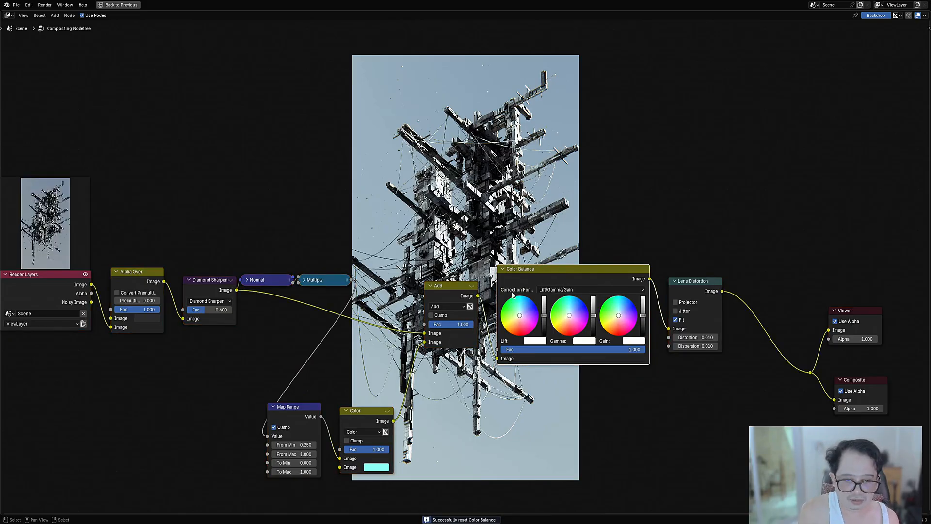
pyautogui.moveTo(544, 279); pyautogui.dragTo(637, 241, button='middle')
pyautogui.click(348, 244)
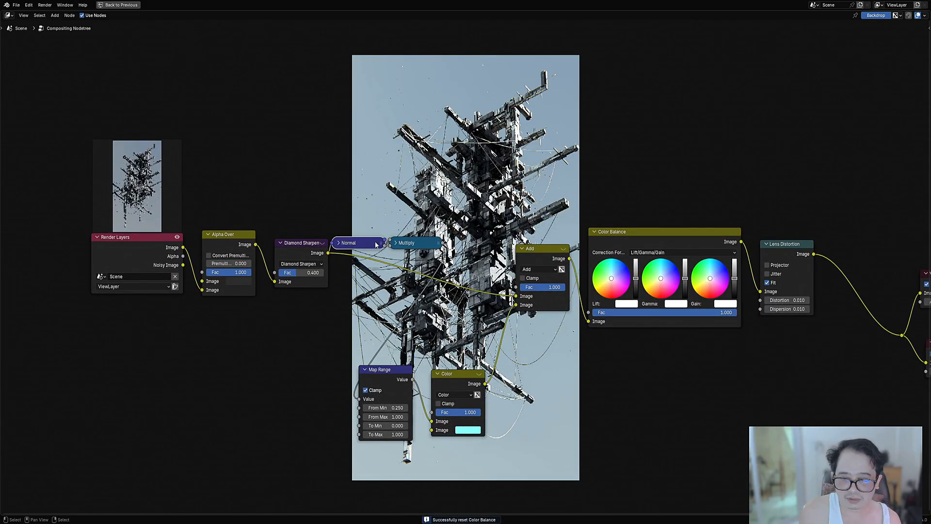
pyautogui.hotkey('ctrl', 'x')
pyautogui.click(408, 244)
pyautogui.hotkey('ctrl', 'x')
pyautogui.moveTo(410, 252); pyautogui.dragTo(413, 191, button='middle')
pyautogui.moveTo(392, 320); pyautogui.dragTo(379, 281, button='middle')
pyautogui.scroll(1, 379, 280)
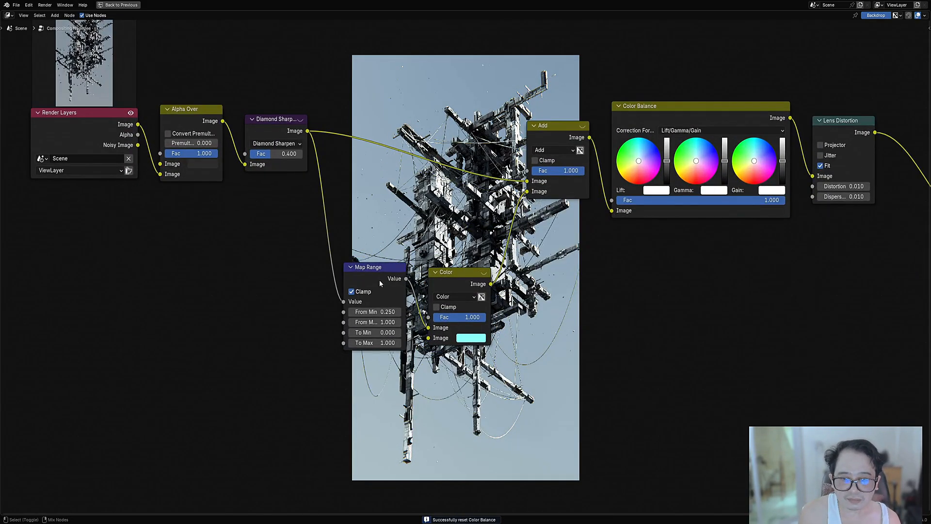
# Step: Preview the Map Range output in the Viewer, set its From Min to 0.530, and reconnect the Viewer to the final output
pyautogui.keyDown('ctrl'); pyautogui.keyDown('shift'); pyautogui.click(377, 279); pyautogui.keyUp('shift'); pyautogui.keyUp('ctrl')
pyautogui.moveTo(403, 337); pyautogui.dragTo(426, 218, button='middle')
pyautogui.scroll(1, 393, 198)
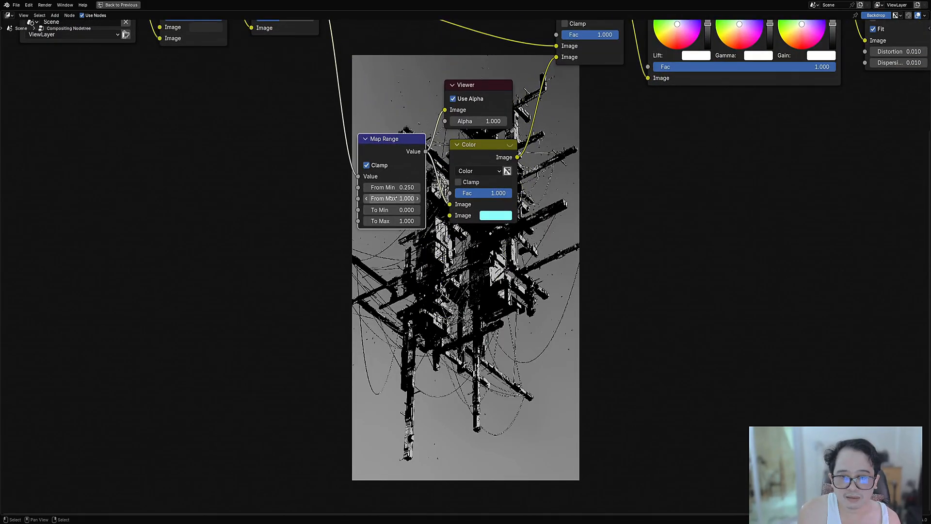
pyautogui.moveTo(394, 188); pyautogui.dragTo(413, 188)
pyautogui.press('Home')
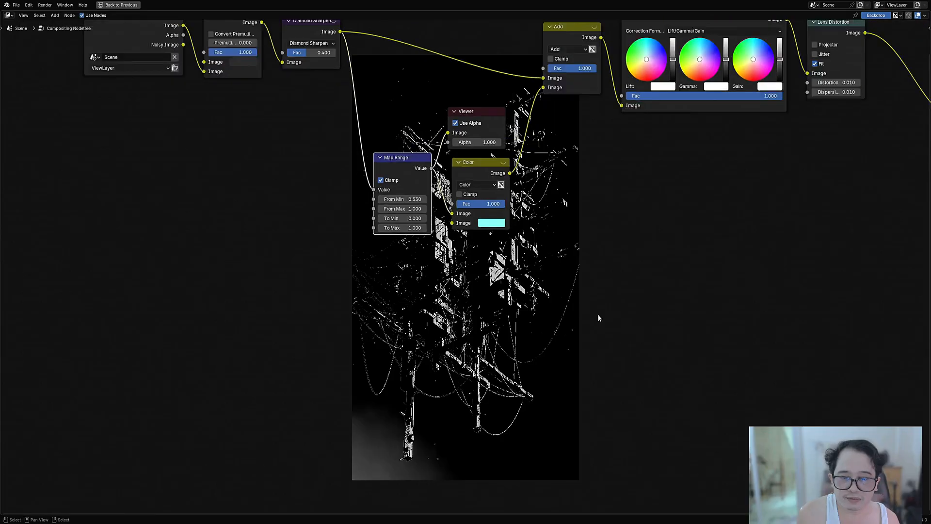
pyautogui.keyDown('ctrl'); pyautogui.keyDown('shift'); pyautogui.click(692, 247); pyautogui.keyUp('shift'); pyautogui.keyUp('ctrl')
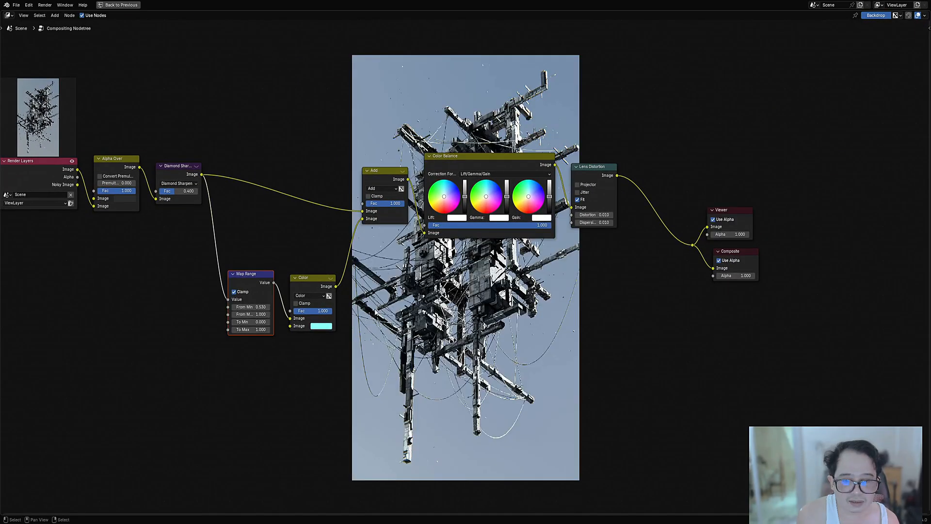
# Step: Set the Map Range node's To Max to 0.600
pyautogui.moveTo(376, 311); pyautogui.dragTo(441, 279, button='middle')
pyautogui.scroll(5, 348, 281)
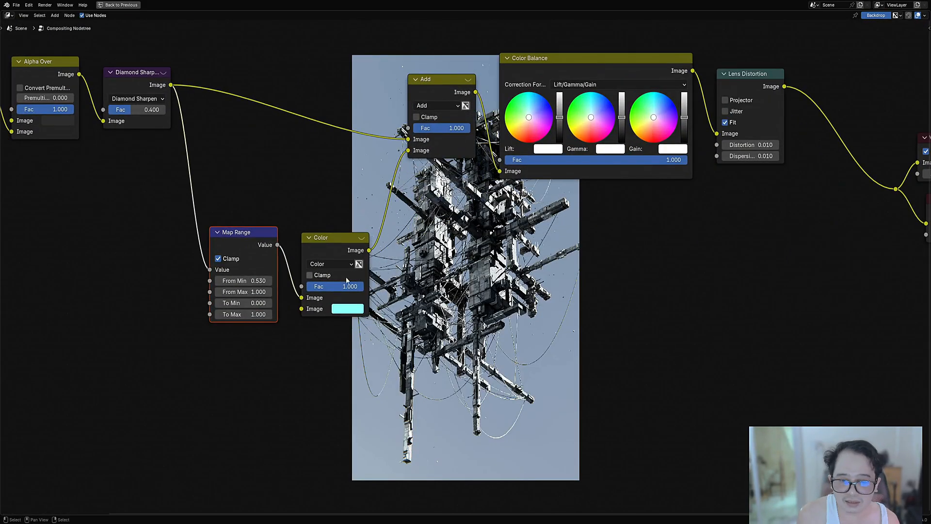
pyautogui.click(250, 315)
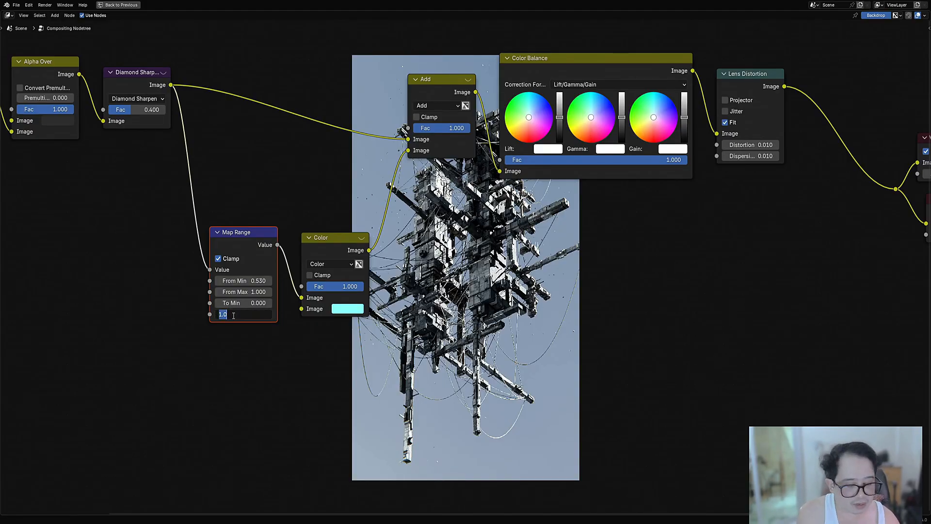
pyautogui.press('Return')
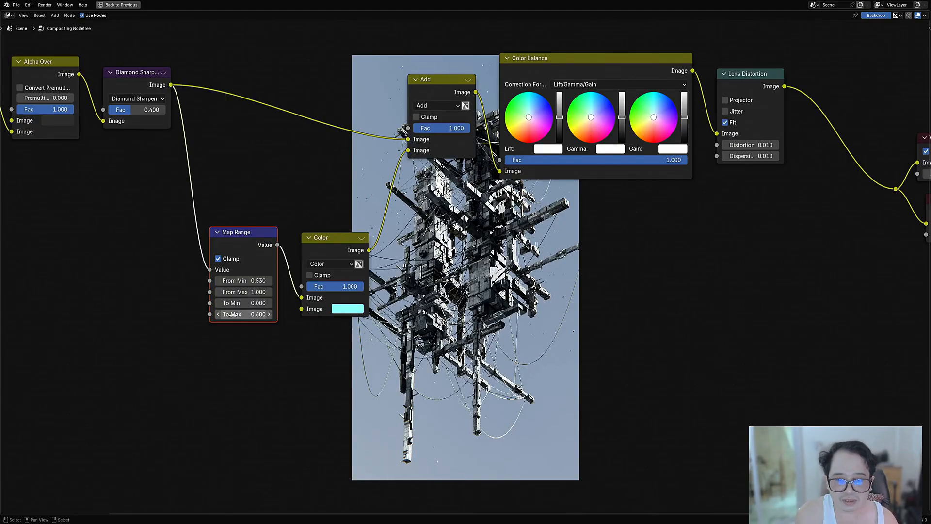
# Step: Preview the Map Range output in the Viewer and try its To Max at 1.000
pyautogui.keyDown('ctrl'); pyautogui.keyDown('shift'); pyautogui.click(247, 234); pyautogui.keyUp('shift'); pyautogui.keyUp('ctrl')
pyautogui.moveTo(254, 314); pyautogui.dragTo(224, 314)
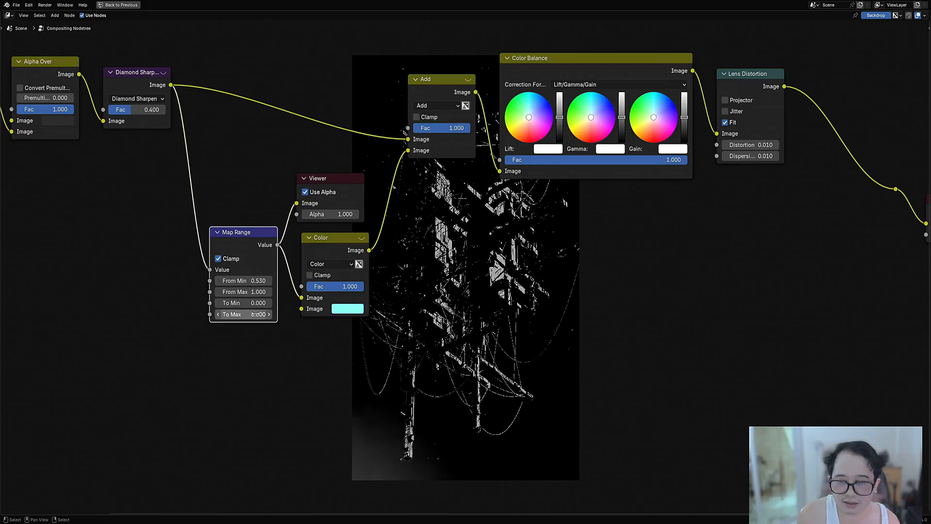
pyautogui.click(259, 315)
pyautogui.write('1')
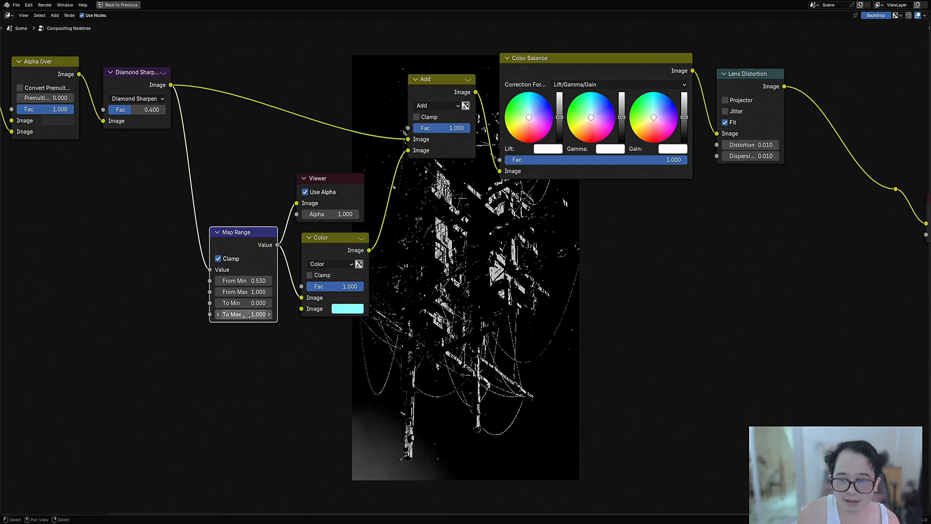
pyautogui.press('Return')
# Step: Set the Map Range node's To Max to 0.400, reconnect the Viewer to the final output, and save the file
pyautogui.click(241, 314)
pyautogui.write('0.4')
pyautogui.press('Return')
pyautogui.press('Home')
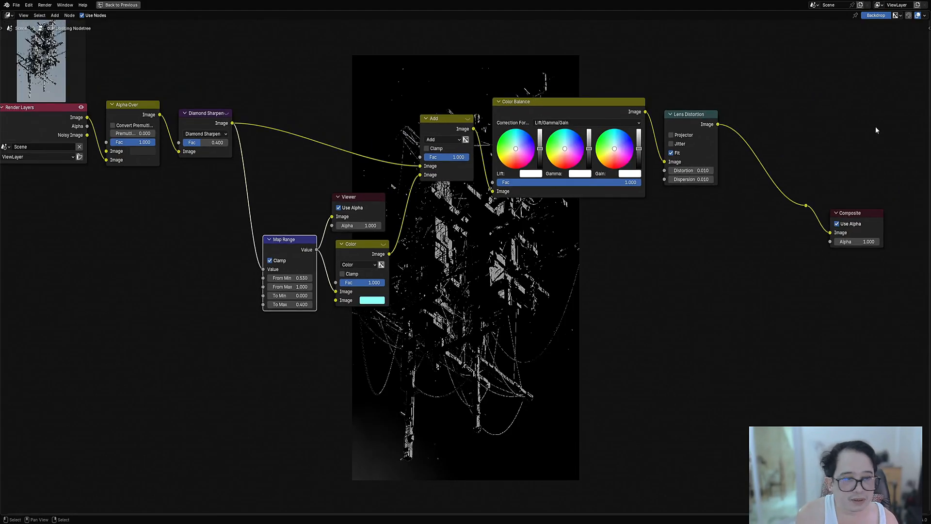
pyautogui.keyDown('ctrl'); pyautogui.keyDown('shift'); pyautogui.click(809, 206); pyautogui.keyUp('shift'); pyautogui.keyUp('ctrl')
pyautogui.hotkey('ctrl', 's')
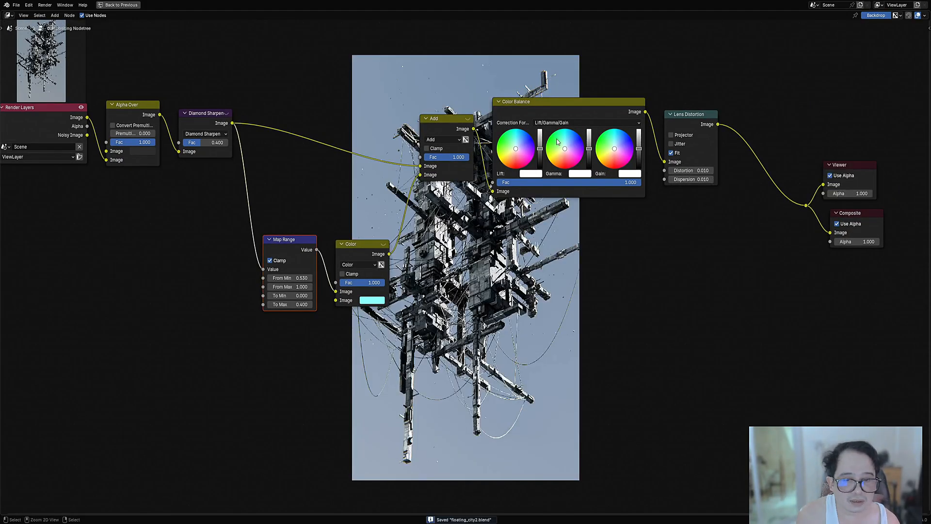
# Step: Tint the Color Balance node's Gain slightly towards blue and save the file
pyautogui.scroll(2, 553, 389)
pyautogui.moveTo(587, 167); pyautogui.dragTo(567, 283, button='middle')
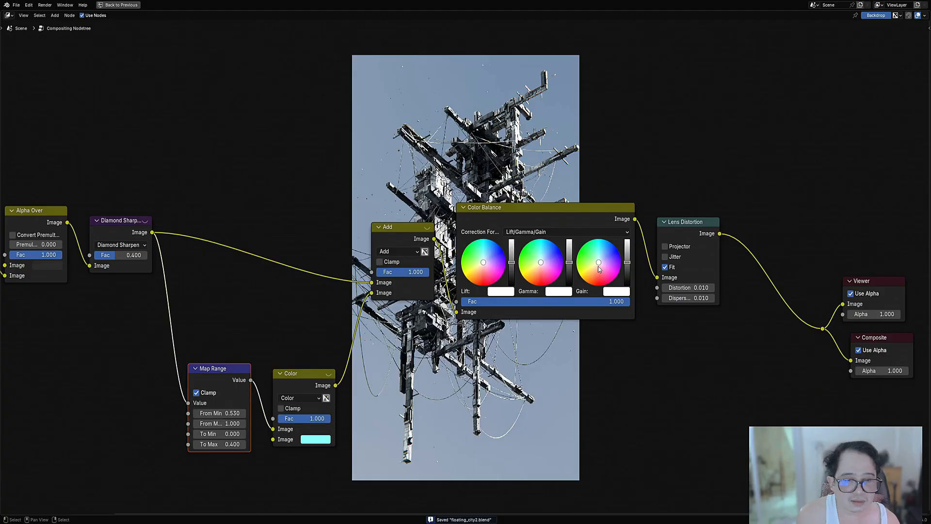
pyautogui.moveTo(599, 263); pyautogui.dragTo(601, 261)
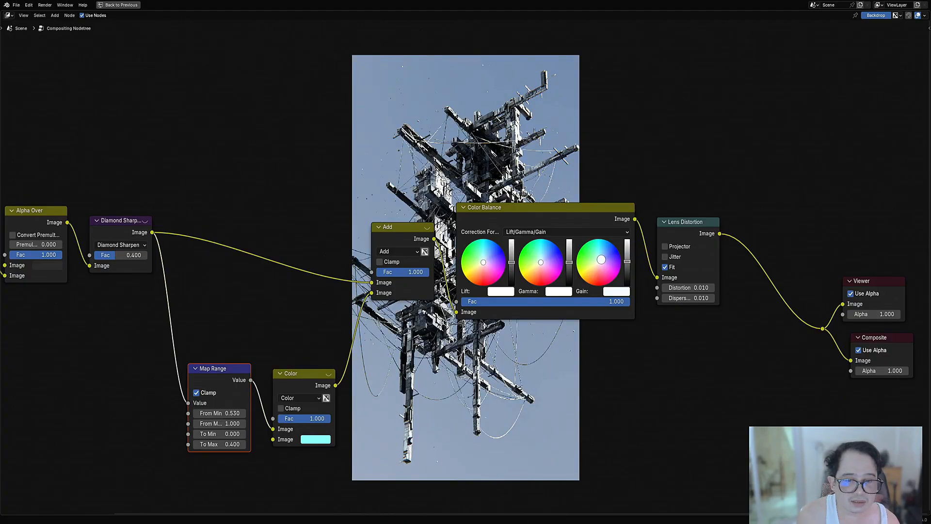
pyautogui.moveTo(629, 162); pyautogui.dragTo(561, 204, button='middle')
pyautogui.scroll(-9, 621, 433)
pyautogui.scroll(3, 560, 204)
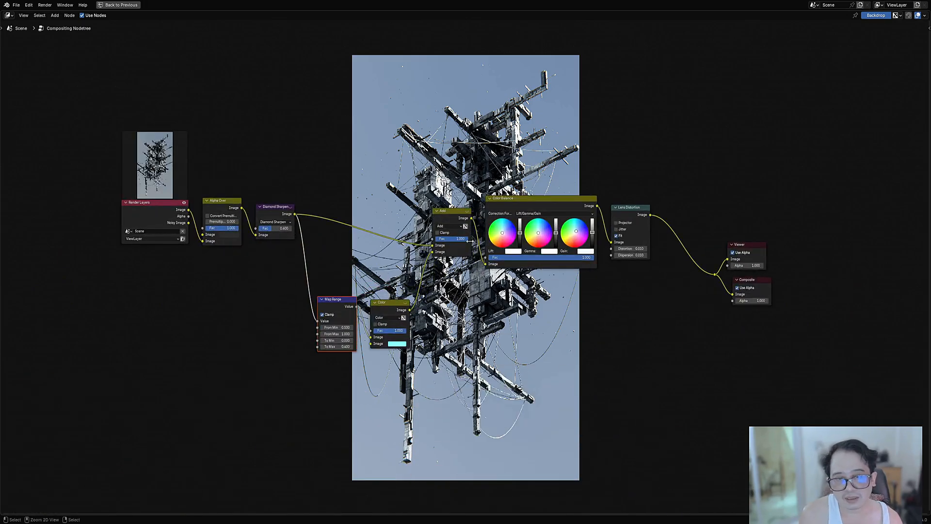
pyautogui.hotkey('ctrl', 's')
# Step: Move the Render Layers node well away from Alpha Over to leave room for new nodes, and save the file
pyautogui.moveTo(499, 232); pyautogui.dragTo(473, 267, button='middle')
pyautogui.scroll(5, 471, 267)
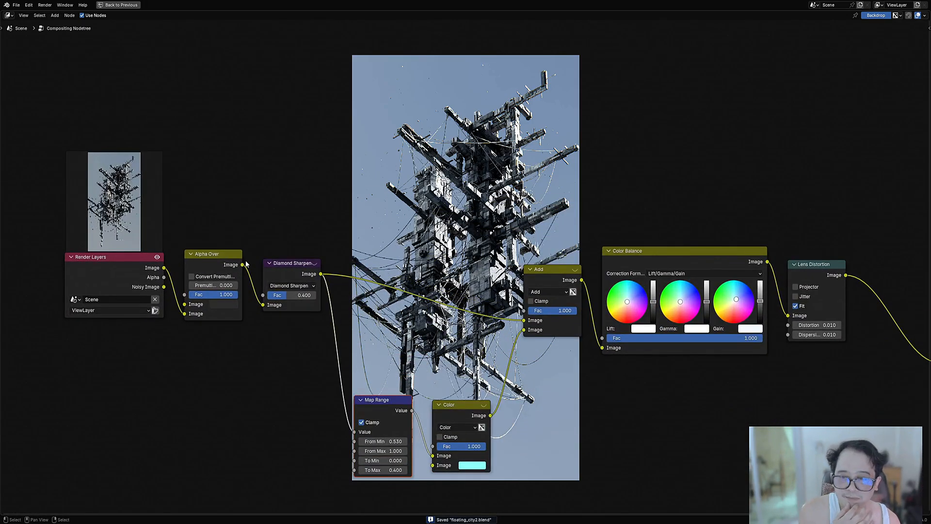
pyautogui.scroll(-4, 471, 268)
pyautogui.moveTo(276, 257); pyautogui.dragTo(358, 259, button='middle')
pyautogui.scroll(1, 273, 266)
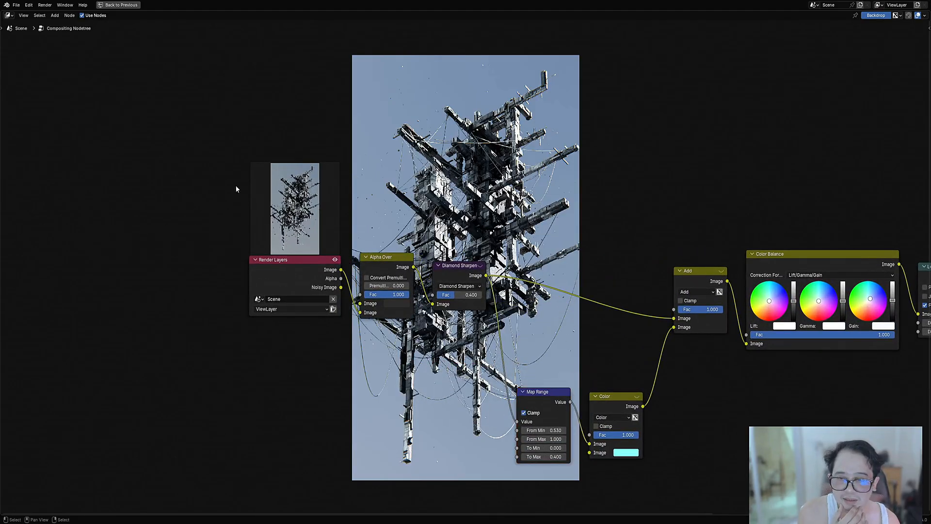
pyautogui.moveTo(287, 266); pyautogui.dragTo(75, 235)
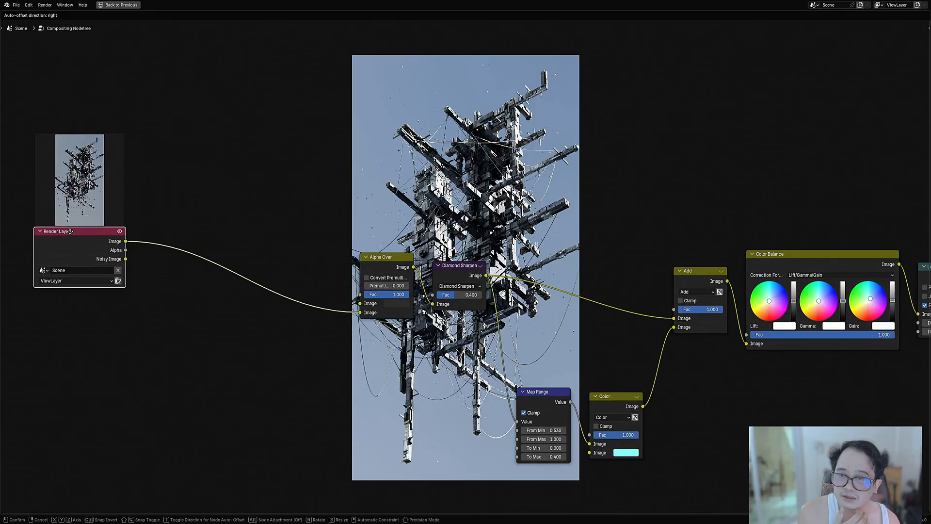
pyautogui.scroll(-2, 450, 291)
pyautogui.scroll(1, 432, 291)
pyautogui.scroll(1, 464, 268)
pyautogui.hotkey('ctrl', 's')
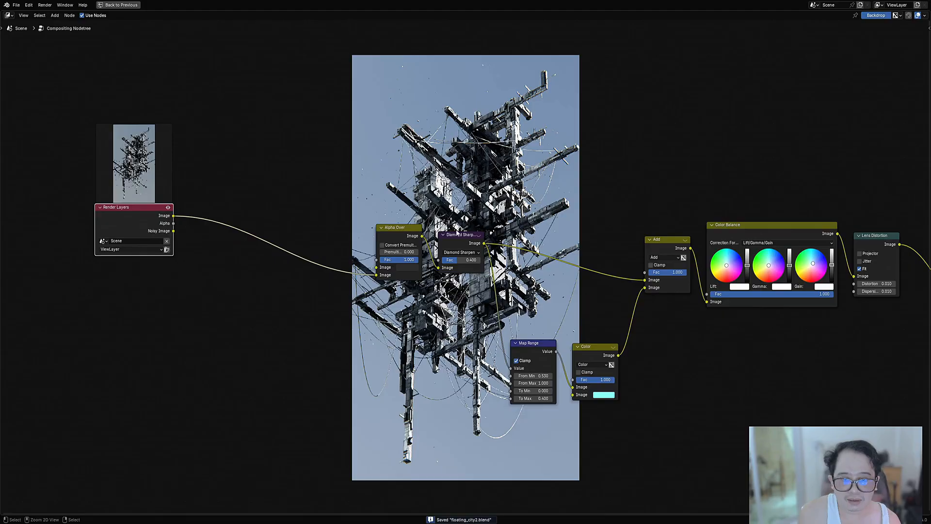
pyautogui.moveTo(565, 184); pyautogui.dragTo(529, 249, button='middle')
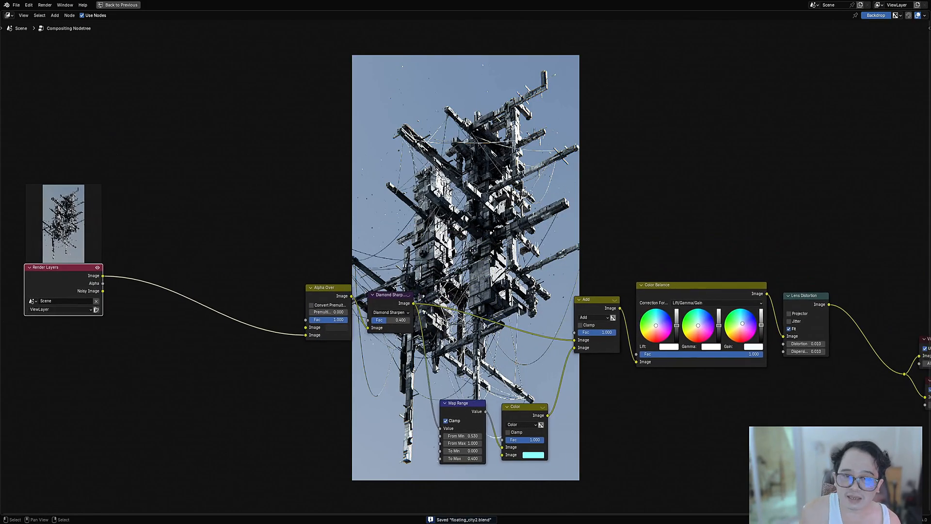
# Step: Enable the view layer's Normal pass, save the file, and render the image again with the Compositor maximized
pyautogui.hotkey('ctrl', 'space')
pyautogui.hotkey('ctrl', 's')
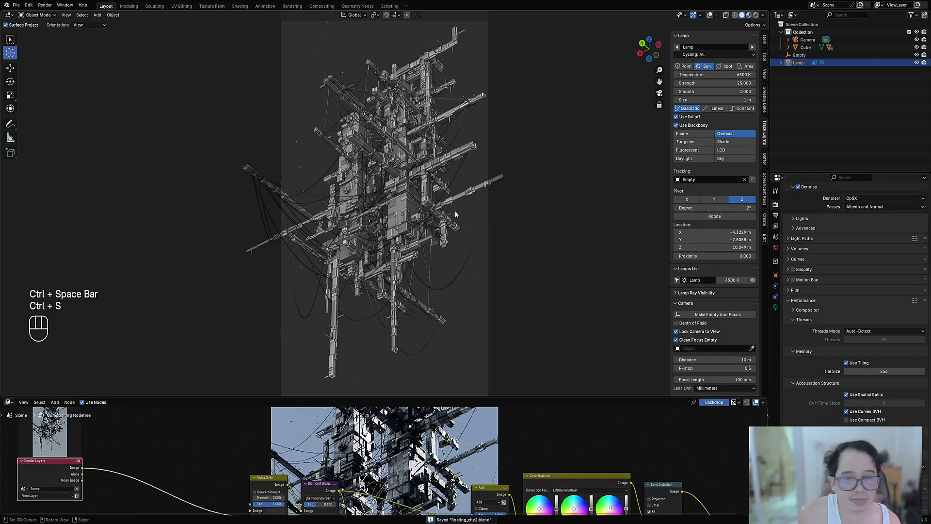
pyautogui.click(776, 226)
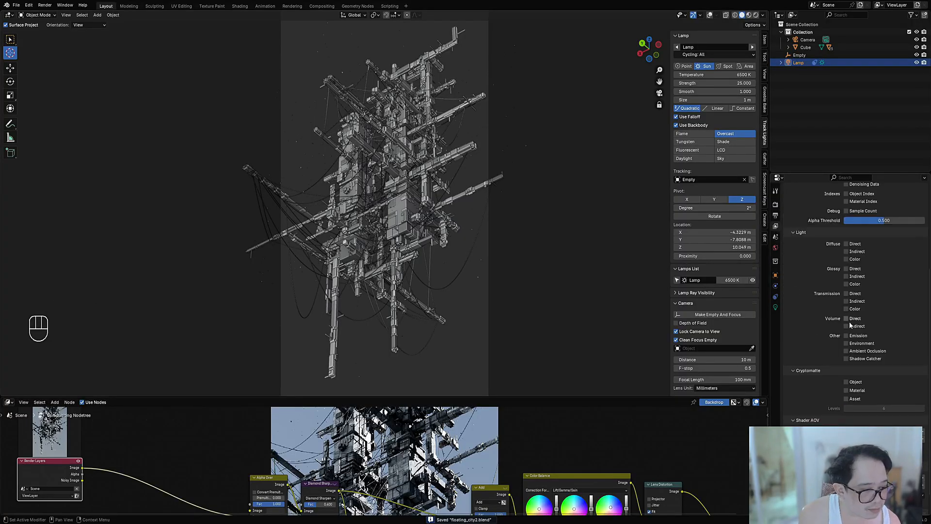
pyautogui.scroll(5, 847, 275)
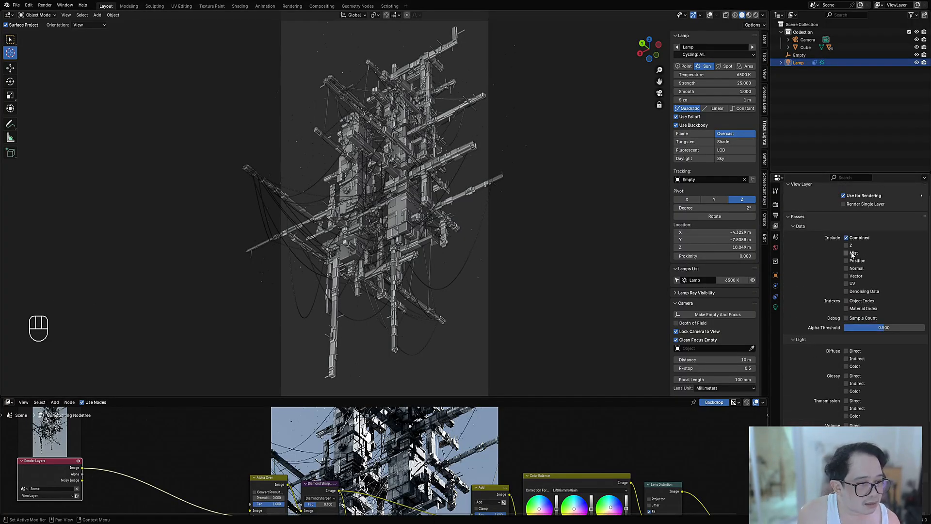
pyautogui.click(850, 268)
pyautogui.hotkey('ctrl', 's')
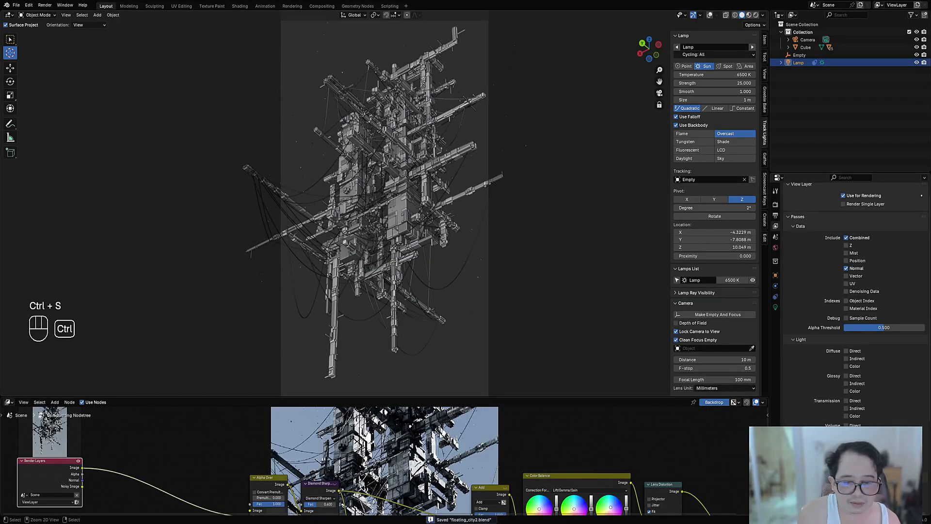
pyautogui.hotkey('ctrl', 'space')
pyautogui.press('F12')
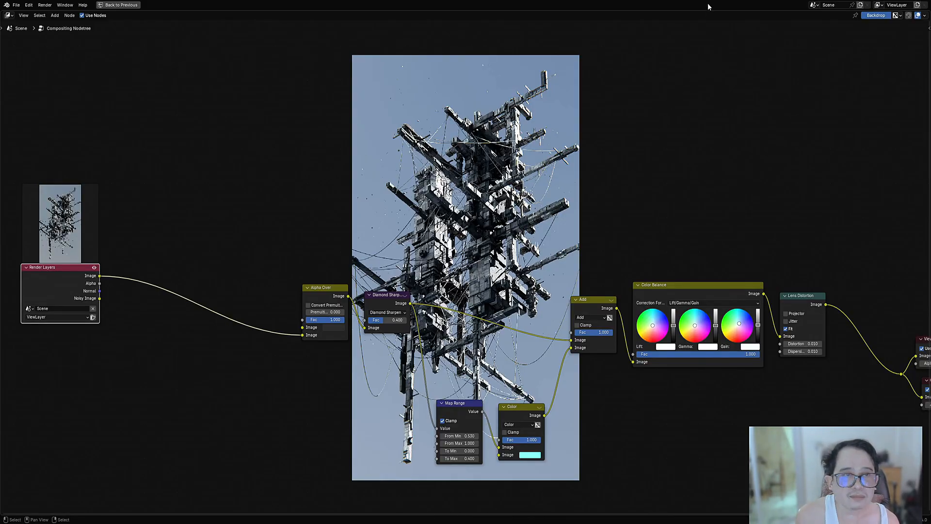
# Step: Add a Mix Color node below the link to Alpha Over and connect the Render Layers Normal output to its first Image input
pyautogui.moveTo(247, 333); pyautogui.dragTo(467, 231, button='middle')
pyautogui.scroll(1, 468, 232)
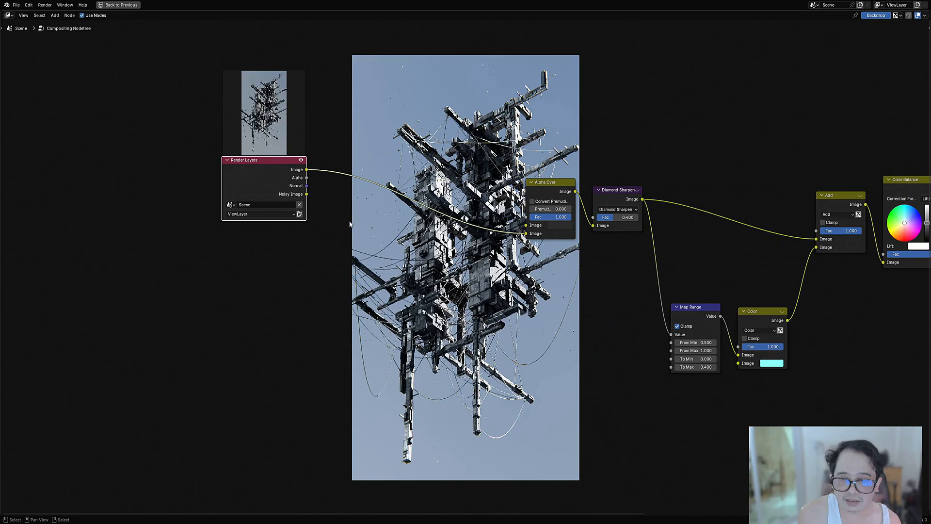
pyautogui.hotkey('shift', 'a')
pyautogui.moveTo(432, 278)
pyautogui.moveTo(420, 297)
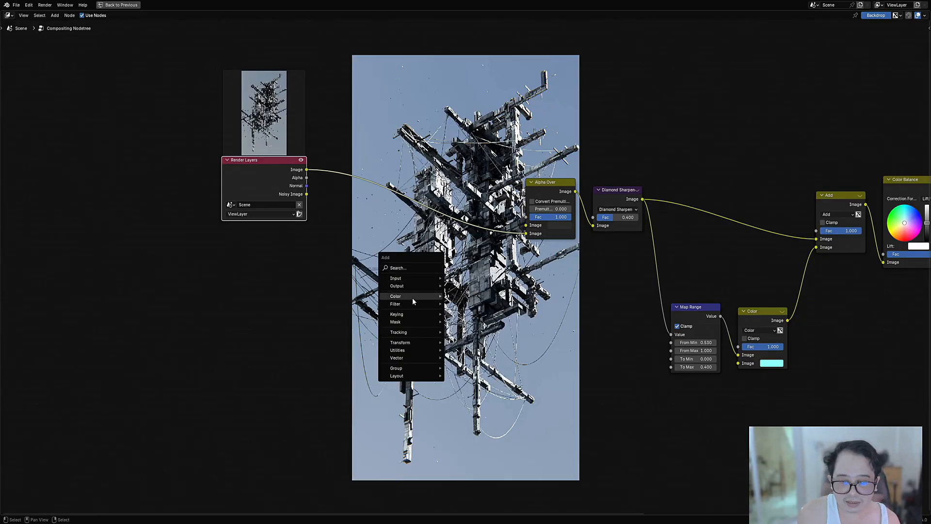
pyautogui.moveTo(465, 305)
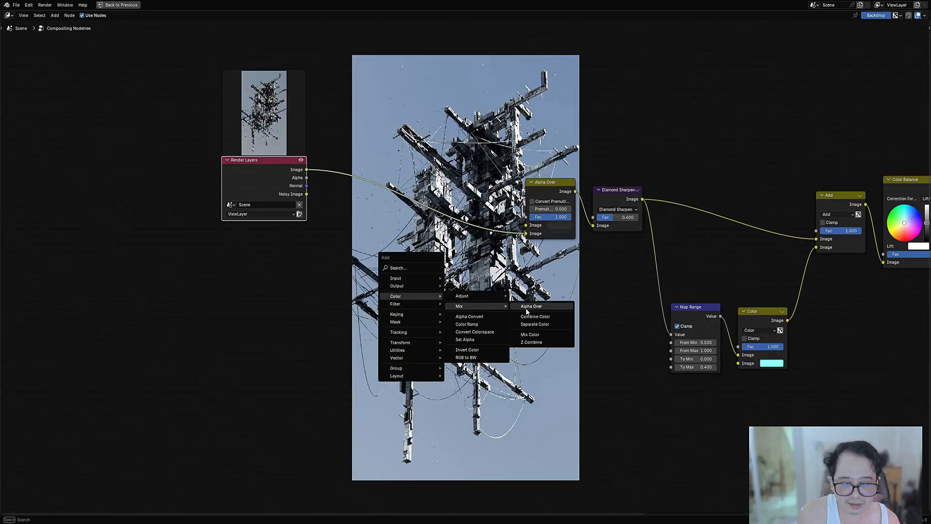
pyautogui.click(534, 334)
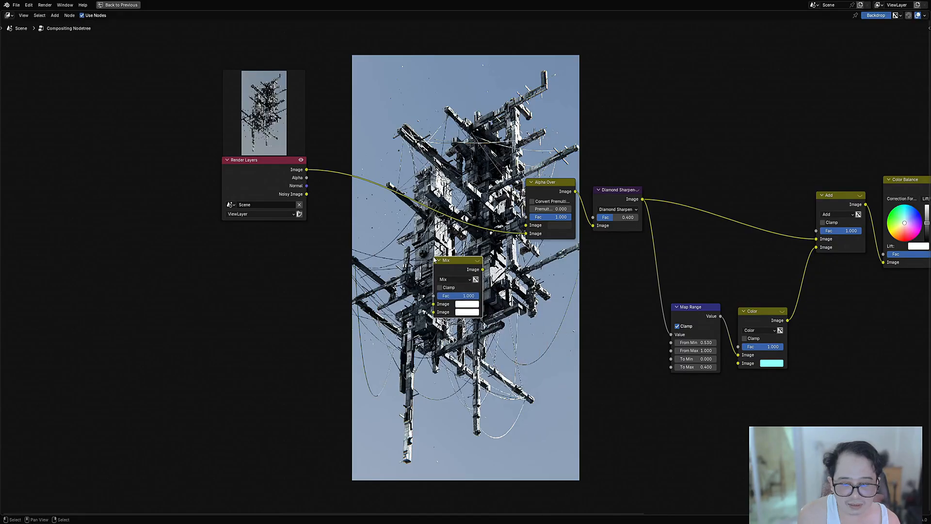
pyautogui.click(431, 264)
pyautogui.scroll(2, 514, 230)
pyautogui.moveTo(230, 168); pyautogui.dragTo(405, 331)
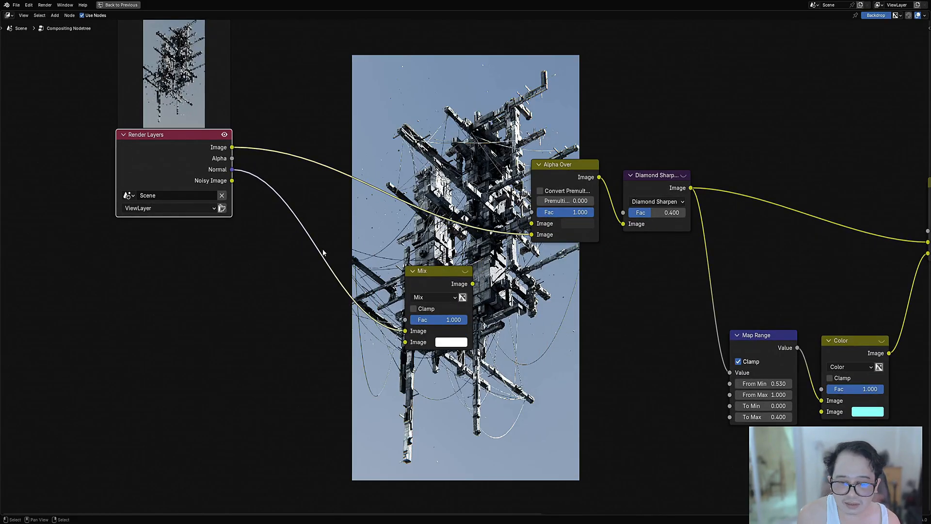
# Step: Preview the Mix node in the Viewer, feed Normal into its second Image input too, and set its blending mode to Difference
pyautogui.keyDown('ctrl'); pyautogui.keyDown('shift'); pyautogui.click(450, 285); pyautogui.keyUp('shift'); pyautogui.keyUp('ctrl')
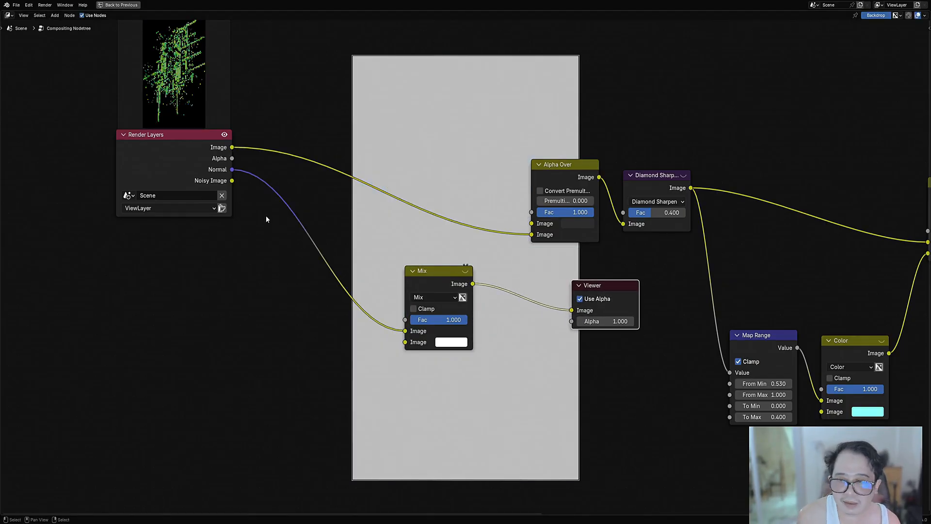
pyautogui.moveTo(233, 170); pyautogui.dragTo(405, 342)
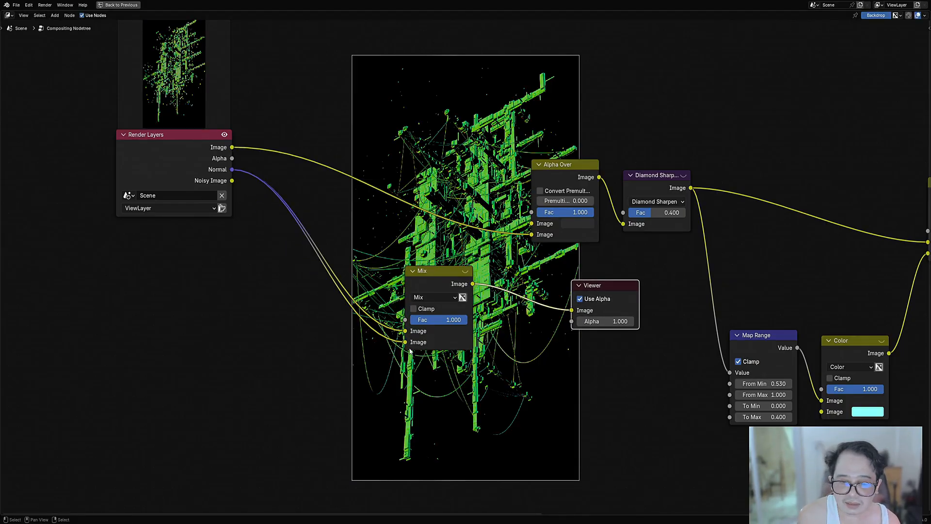
pyautogui.scroll(2, 459, 348)
pyautogui.click(447, 283)
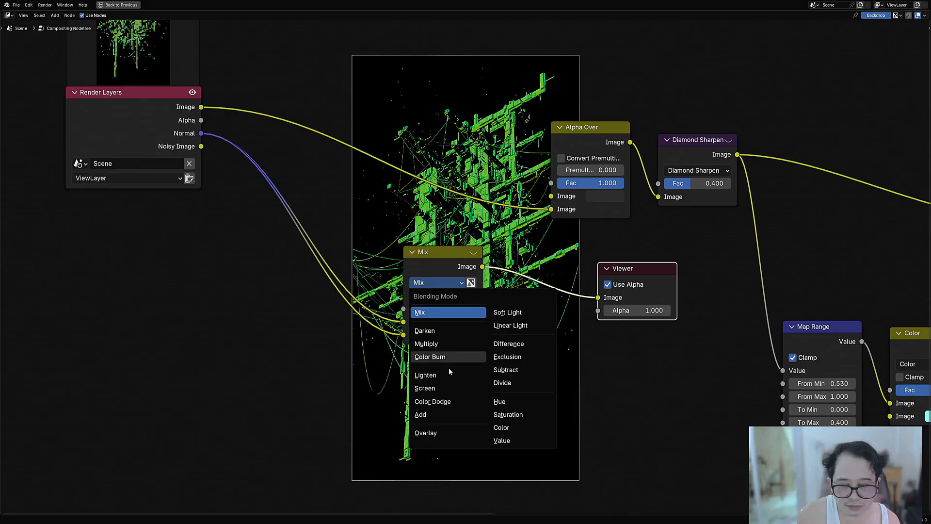
pyautogui.click(508, 344)
pyautogui.scroll(3, 419, 325)
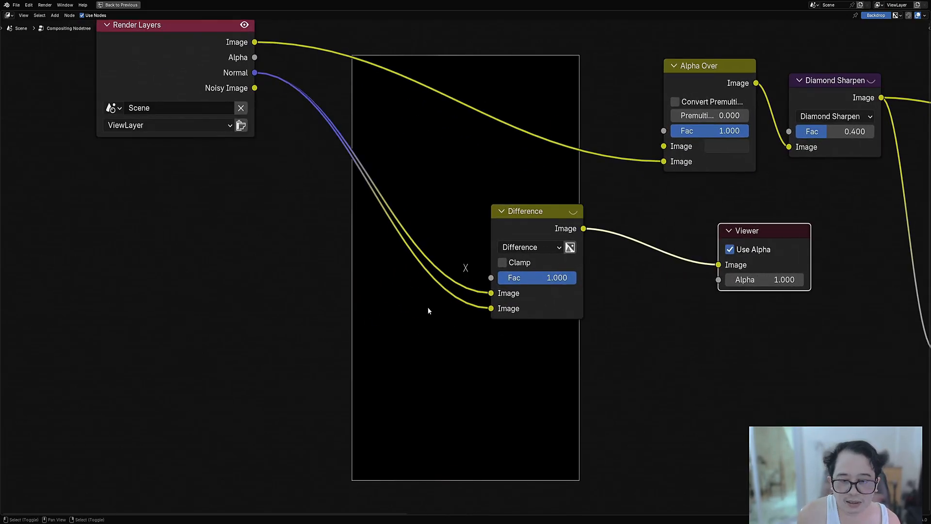
# Step: Insert a Blur node between Normal and the Difference node's second Image input, and set its filter type to Fast Gaussian
pyautogui.hotkey('shift', 'a')
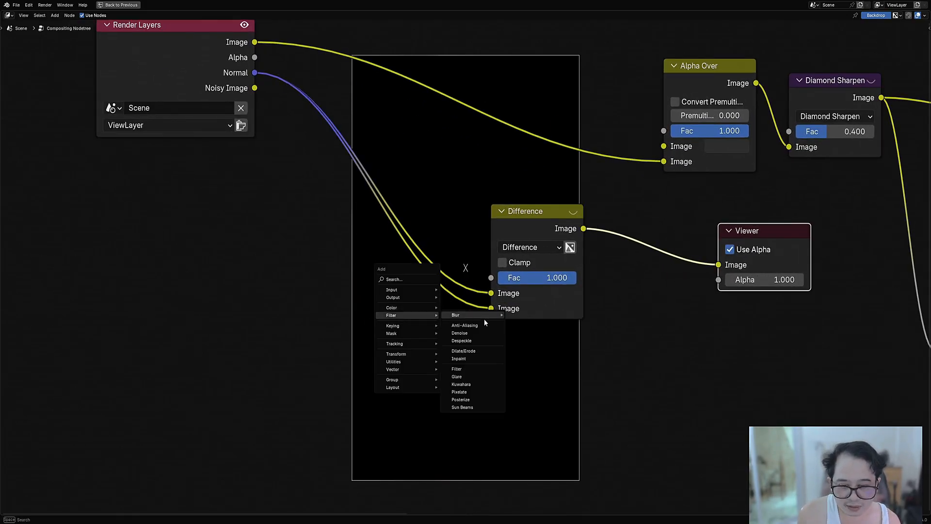
pyautogui.moveTo(483, 316)
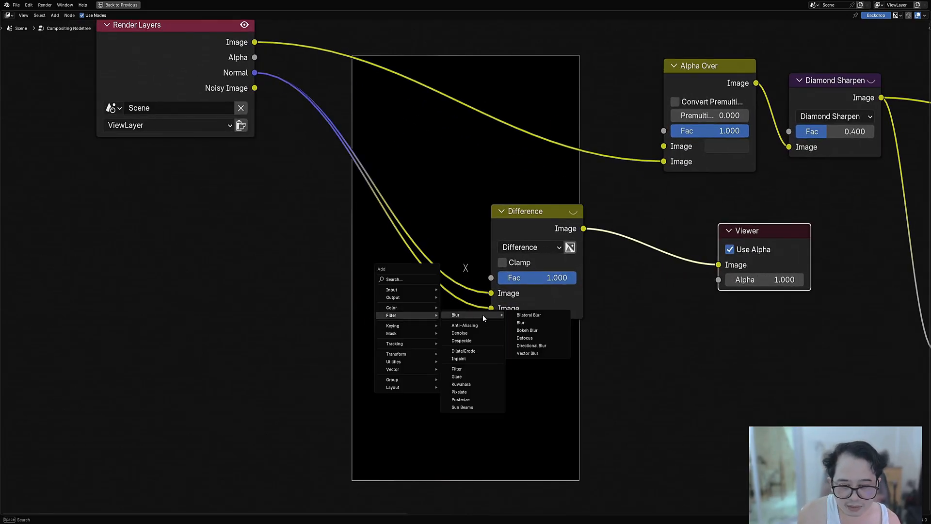
pyautogui.click(543, 323)
pyautogui.click(405, 342)
pyautogui.click(406, 340)
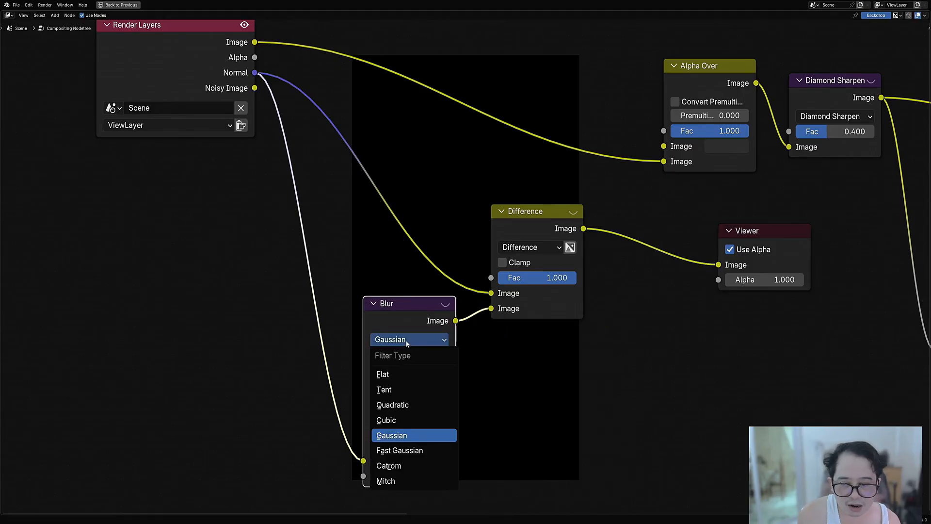
pyautogui.click(399, 450)
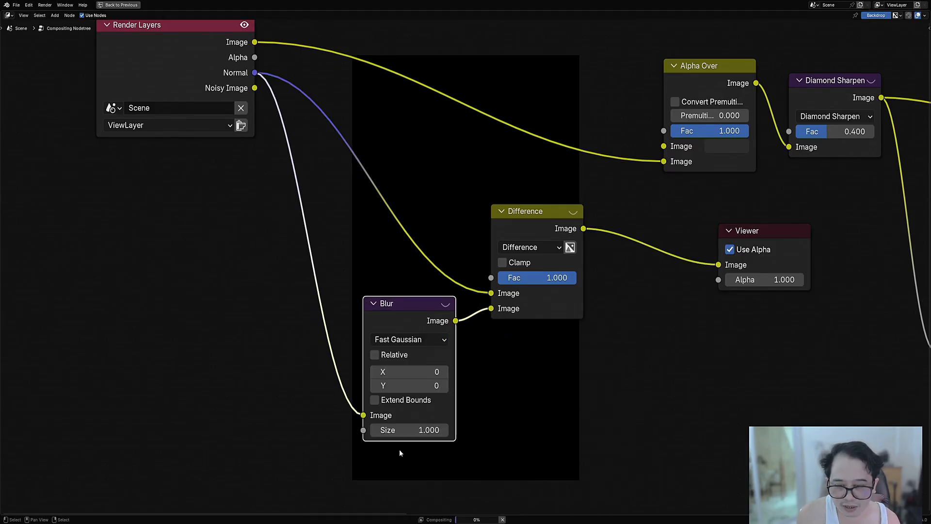
# Step: Try a relative size on the Blur node, with X and Y at 0.010%
pyautogui.moveTo(419, 411); pyautogui.dragTo(324, 260, button='middle')
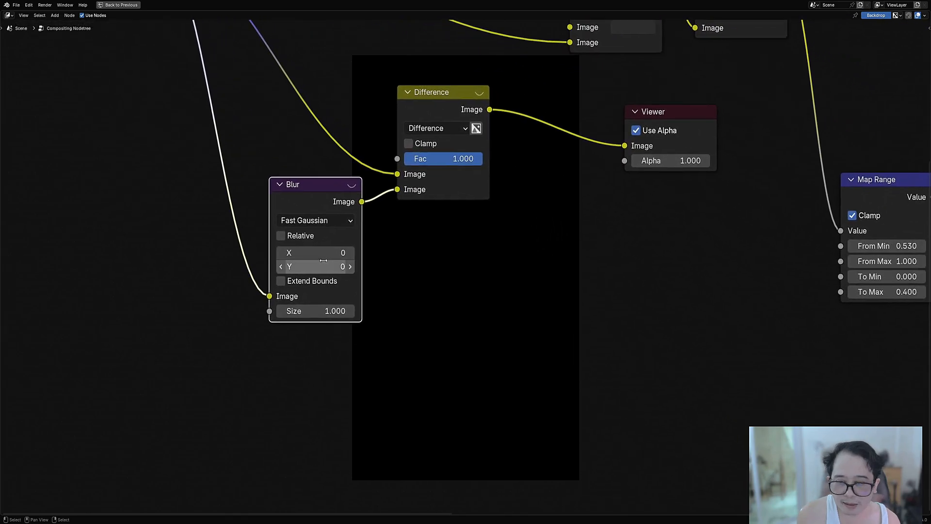
pyautogui.click(319, 224)
pyautogui.click(320, 224)
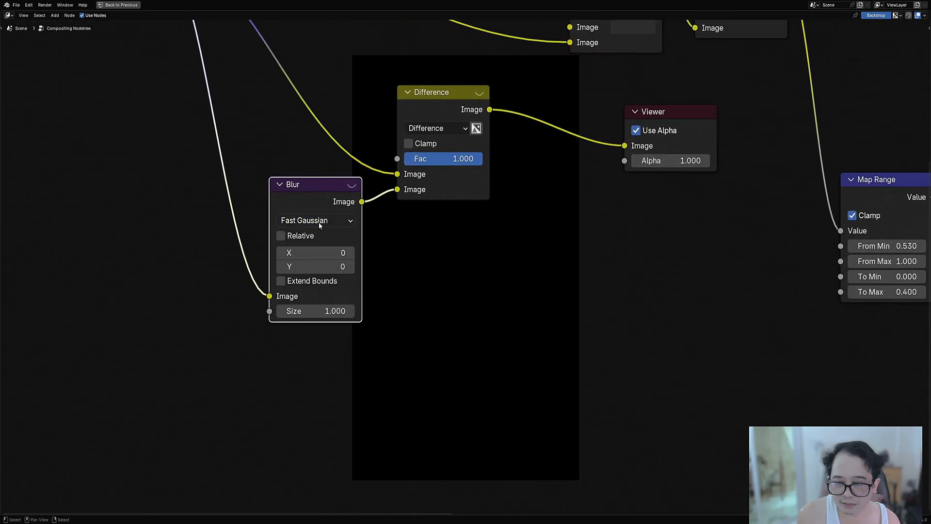
pyautogui.click(297, 237)
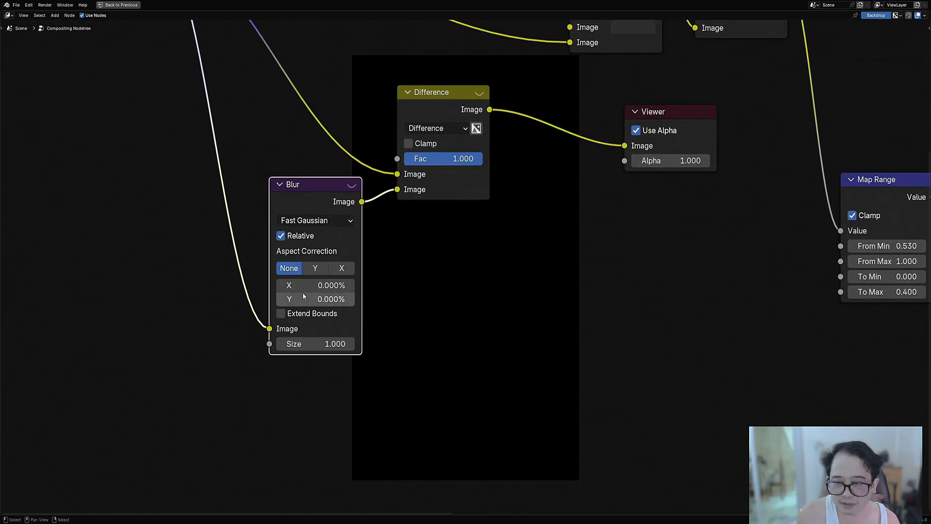
pyautogui.keyDown('ctrl'); pyautogui.scroll(1, 303, 288); pyautogui.keyUp('ctrl')
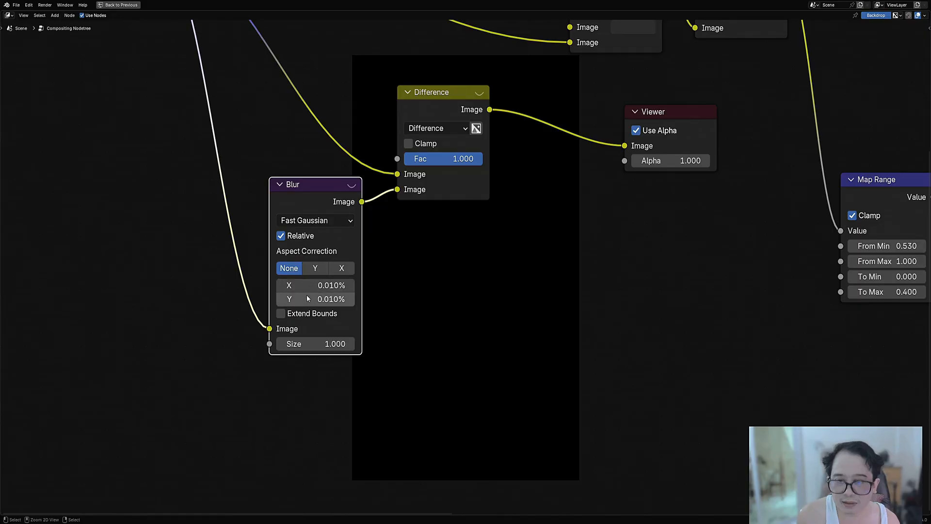
pyautogui.moveTo(444, 238); pyautogui.dragTo(470, 281, button='middle')
# Step: Try Subtract as the blending mode of the Difference node, then return it to Difference
pyautogui.scroll(-4, 471, 310)
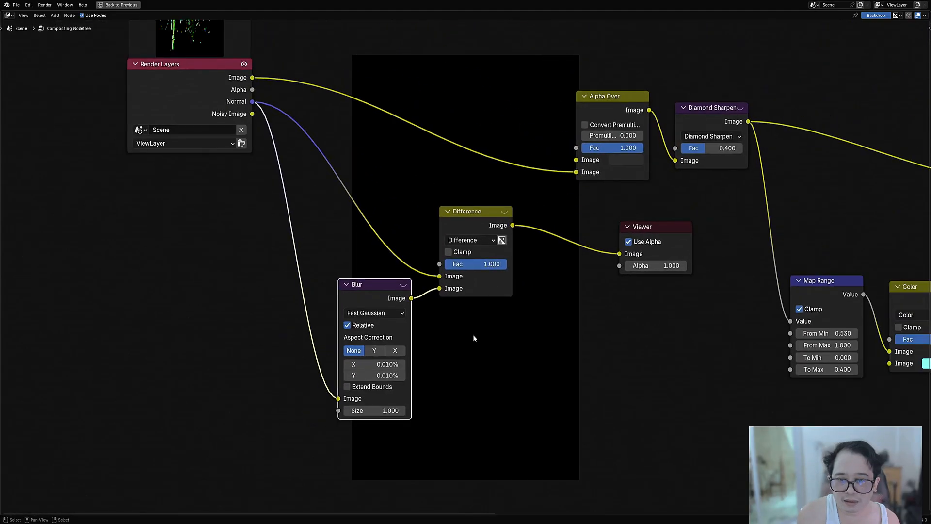
pyautogui.scroll(2, 413, 317)
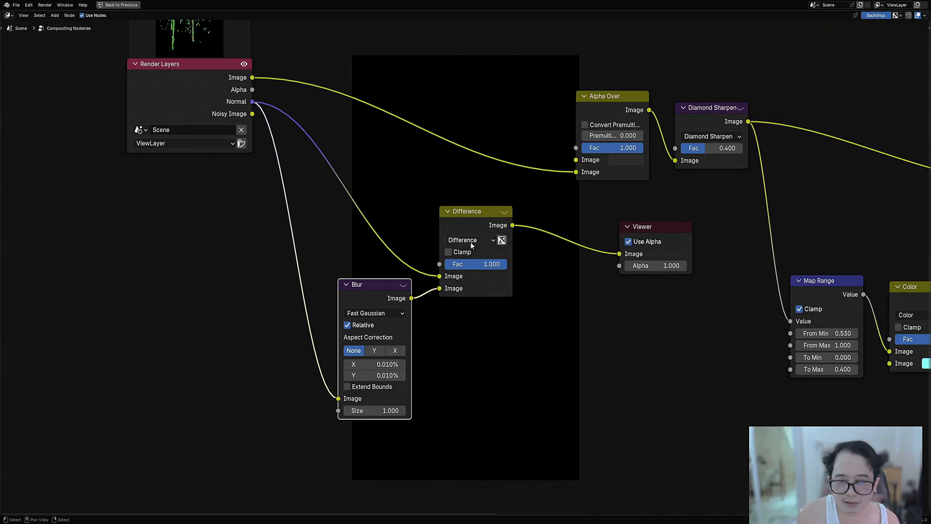
pyautogui.keyDown('ctrl'); pyautogui.scroll(-3, 471, 243); pyautogui.keyUp('ctrl')
pyautogui.keyDown('ctrl'); pyautogui.scroll(4, 471, 244); pyautogui.keyUp('ctrl')
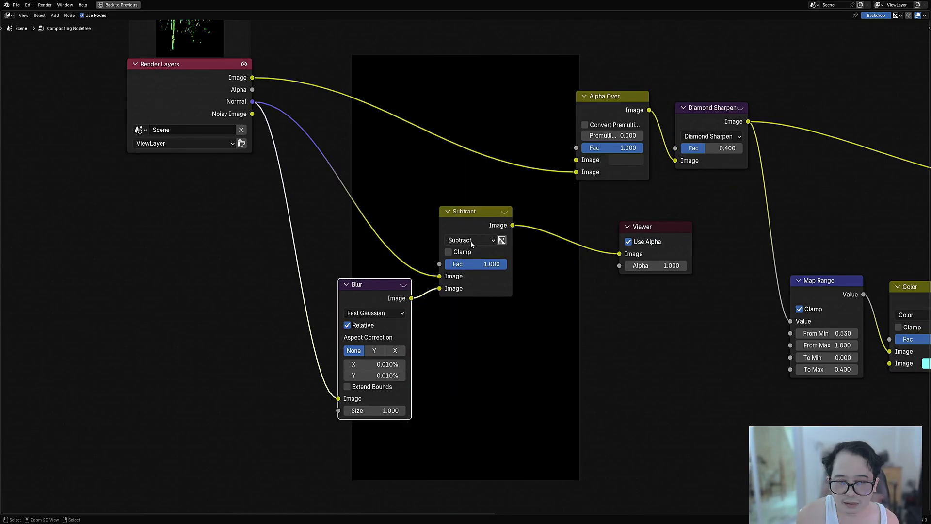
pyautogui.keyDown('ctrl'); pyautogui.scroll(1, 471, 244); pyautogui.keyUp('ctrl')
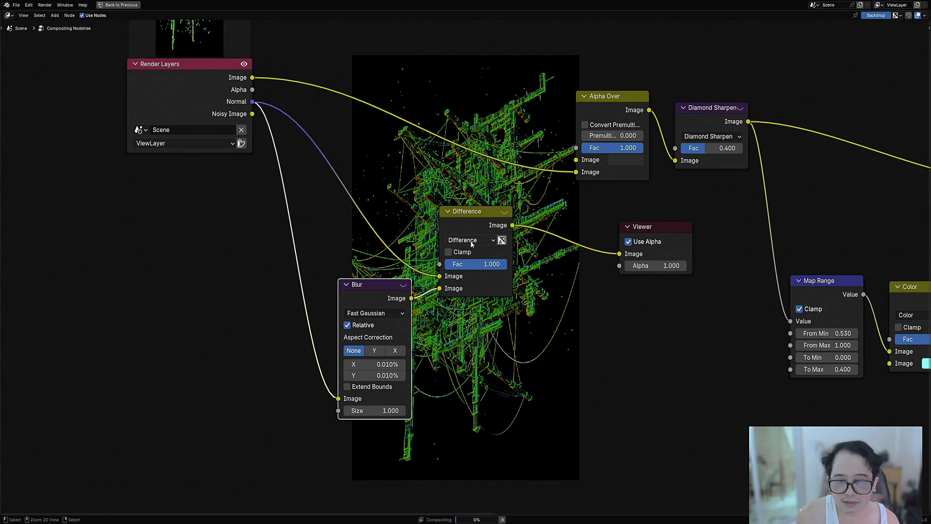
# Step: Turn off Relative on the Blur node and use a size of 1 in both X and Y
pyautogui.click(374, 324)
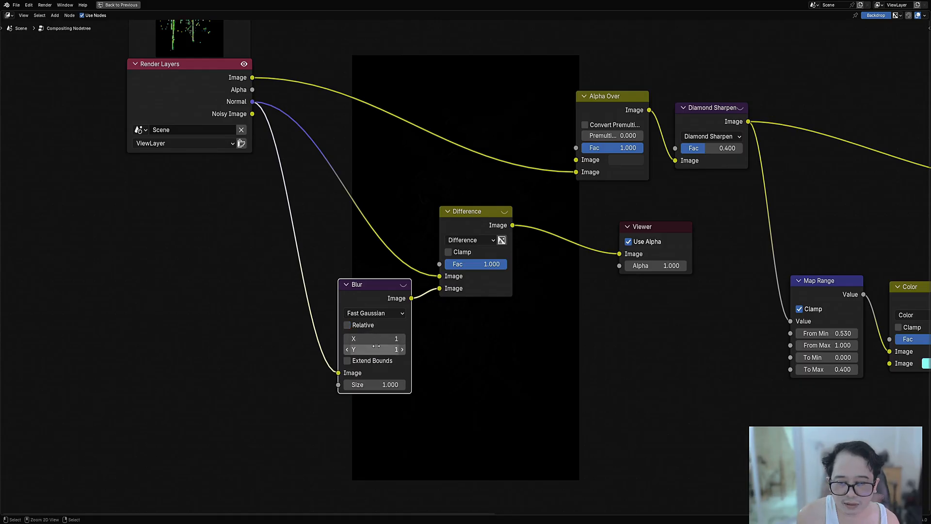
pyautogui.moveTo(527, 349); pyautogui.dragTo(425, 335, button='middle')
pyautogui.scroll(2, 470, 261)
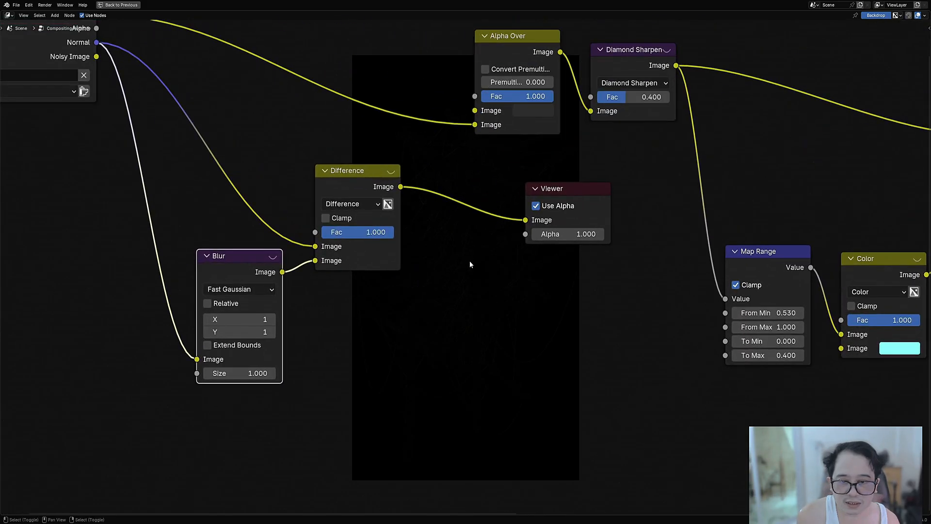
# Step: Insert a Color Ramp node on the link between the Difference node and the Viewer
pyautogui.hotkey('shift', 'a')
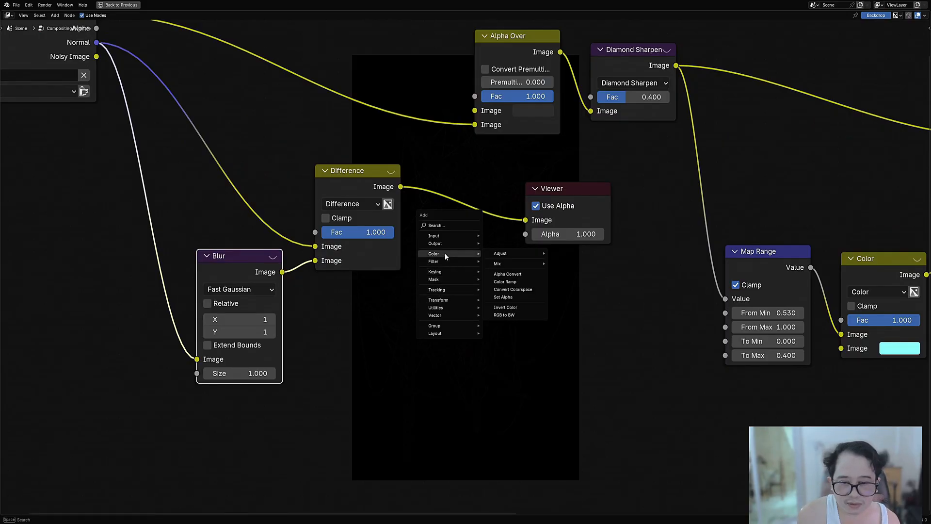
pyautogui.moveTo(443, 262)
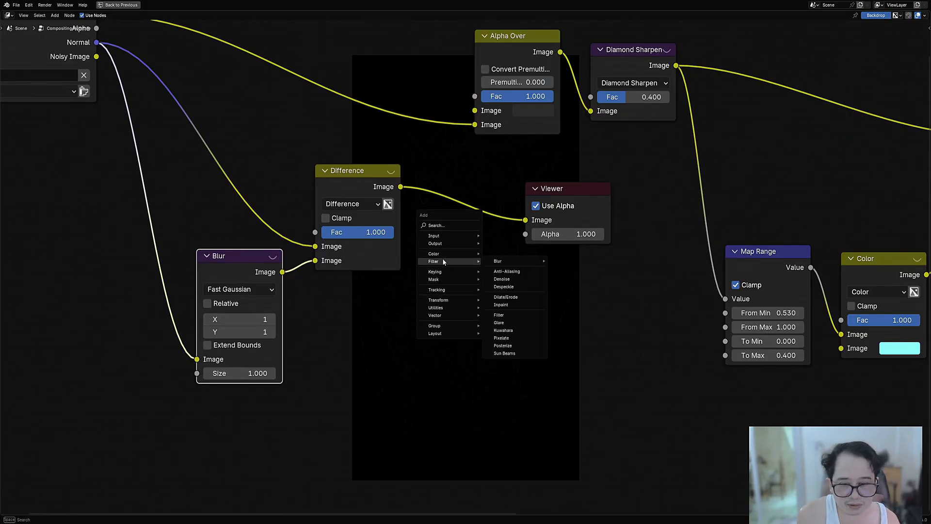
pyautogui.click(437, 225)
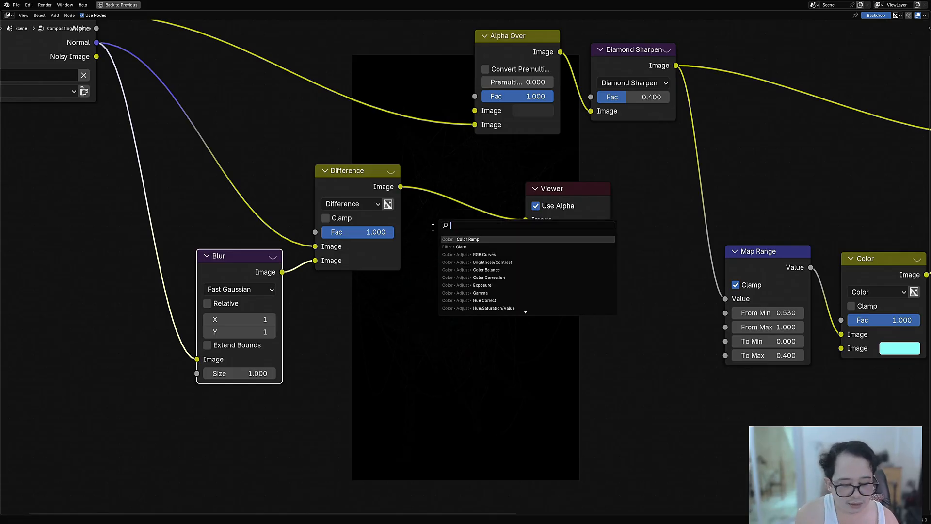
pyautogui.press('Return')
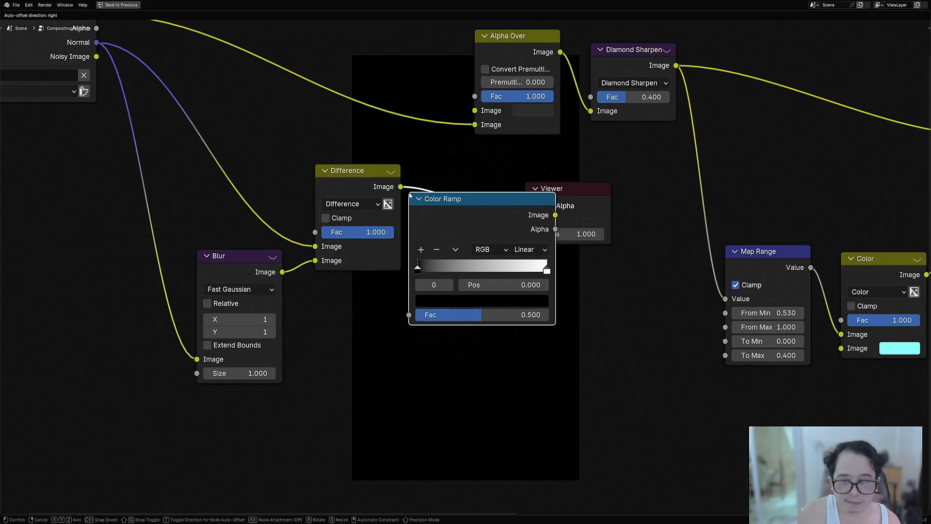
pyautogui.click(410, 195)
pyautogui.moveTo(412, 197); pyautogui.dragTo(343, 117, button='middle')
# Step: Flip the Color Ramp to run from white to black, set the black stop's position to 0.006, and save the file
pyautogui.moveTo(481, 181); pyautogui.dragTo(371, 184)
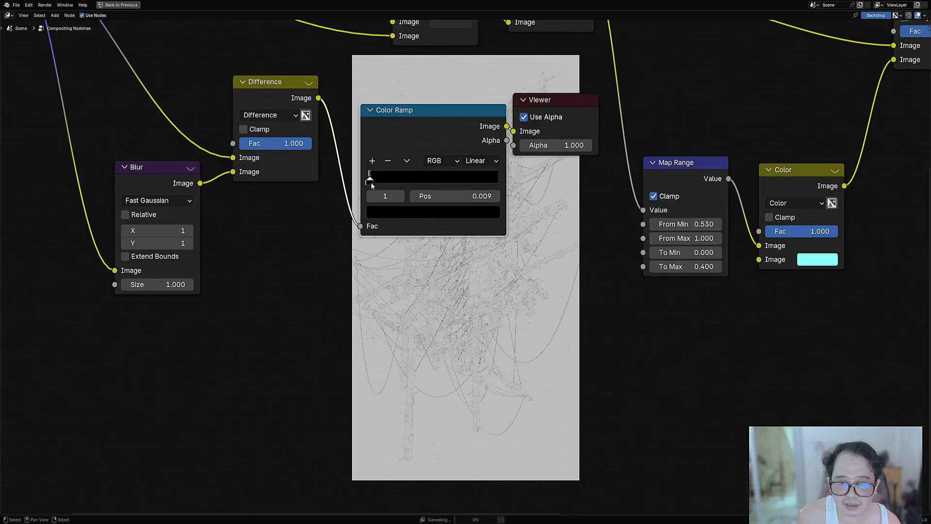
pyautogui.moveTo(406, 217); pyautogui.dragTo(276, 182, button='middle')
pyautogui.scroll(4, 345, 262)
pyautogui.moveTo(258, 138); pyautogui.dragTo(258, 139)
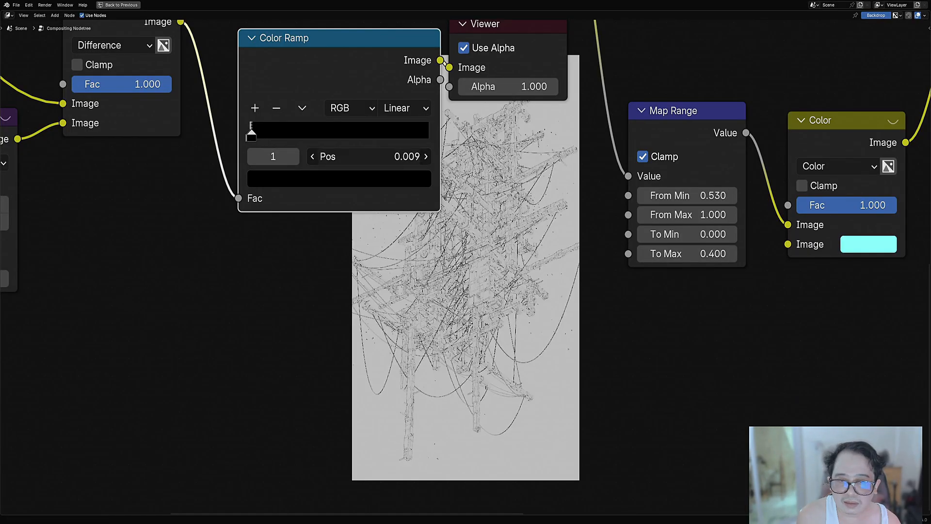
pyautogui.moveTo(368, 156); pyautogui.dragTo(371, 155)
pyautogui.scroll(-6, 372, 155)
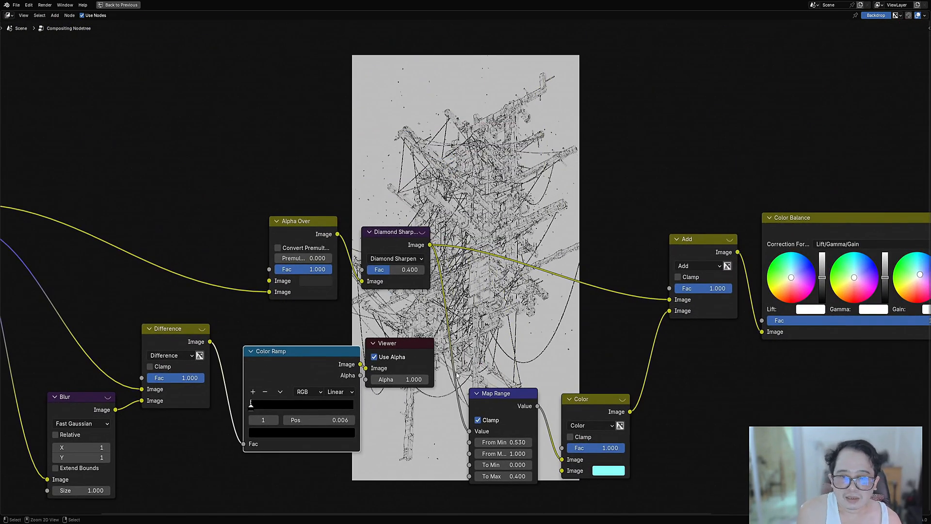
pyautogui.hotkey('ctrl', 's')
# Step: Duplicate the Add node onto the link after Diamond Sharpen, feed Color Ramp into its second Image input, and set it to Multiply
pyautogui.scroll(-2, 392, 299)
pyautogui.moveTo(392, 299); pyautogui.dragTo(323, 298, button='middle')
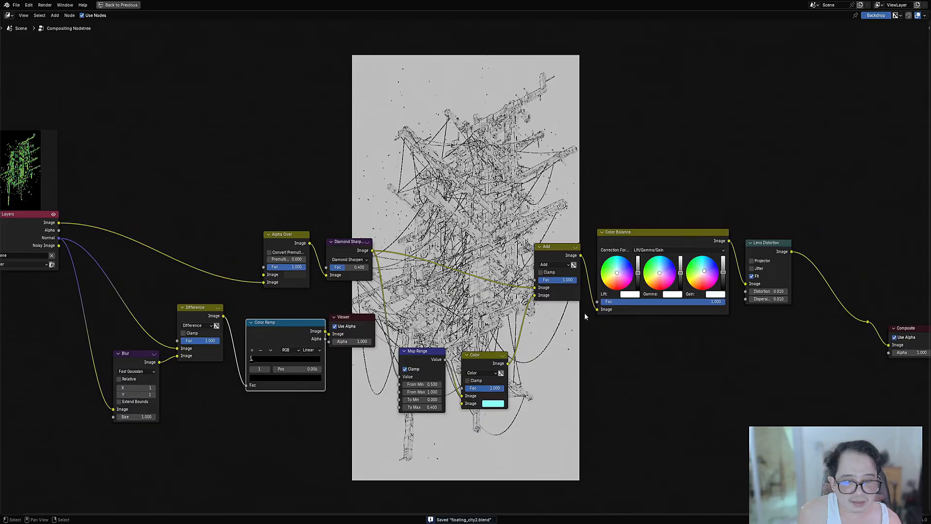
pyautogui.click(566, 251)
pyautogui.hotkey('shift', 'd')
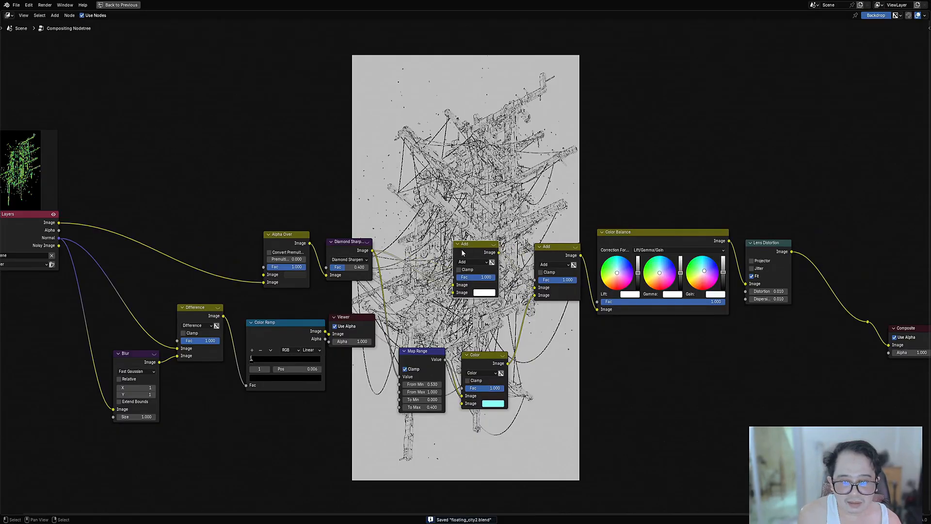
pyautogui.scroll(2, 340, 335)
pyautogui.moveTo(258, 362); pyautogui.dragTo(446, 305)
pyautogui.click(467, 261)
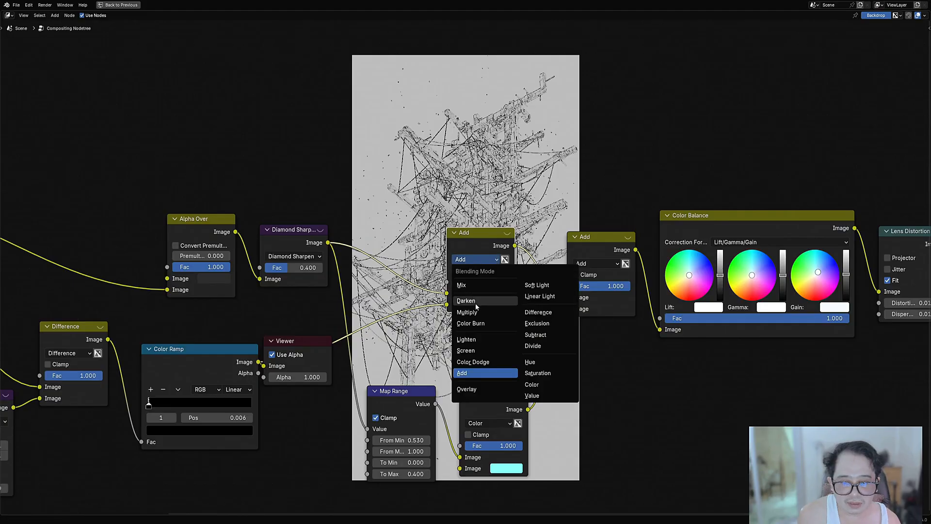
pyautogui.click(468, 312)
# Step: Preview the final output from the reroute before Composite in the Viewer and save the file
pyautogui.press('Home')
pyautogui.moveTo(659, 261); pyautogui.dragTo(619, 252, button='middle')
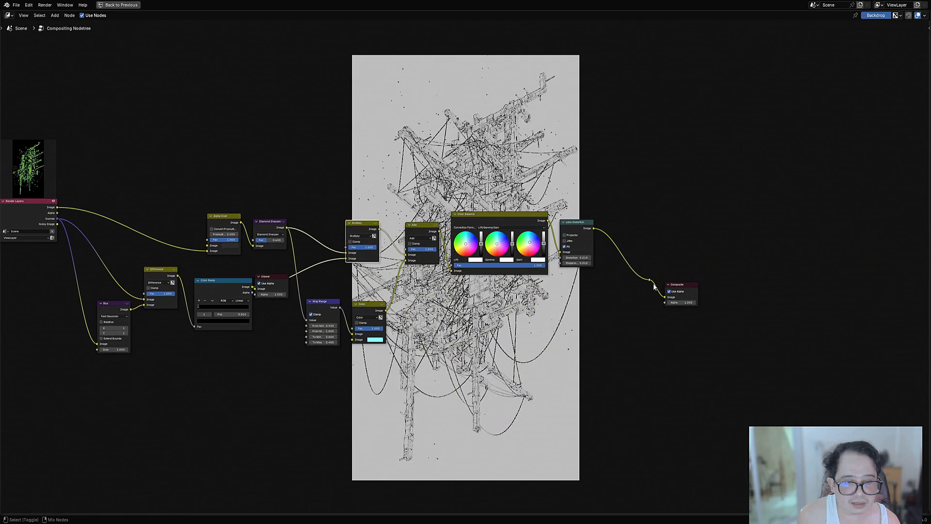
pyautogui.keyDown('ctrl'); pyautogui.keyDown('shift'); pyautogui.click(651, 280); pyautogui.keyUp('shift'); pyautogui.keyUp('ctrl')
pyautogui.moveTo(532, 212); pyautogui.dragTo(626, 268, button='middle')
pyautogui.scroll(7, 626, 269)
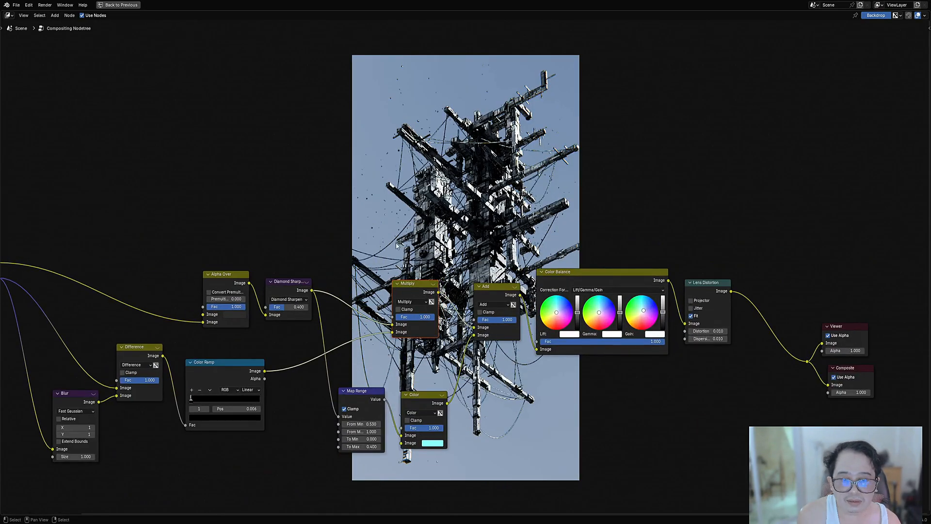
pyautogui.moveTo(384, 187)
pyautogui.mouseDown(button='middle')
pyautogui.moveTo(413, 272)
pyautogui.moveTo(389, 177)
pyautogui.mouseUp(button='middle')
pyautogui.hotkey('ctrl', 's')
# Step: Set the Multiply node's factor to 0.5
pyautogui.scroll(2, 492, 293)
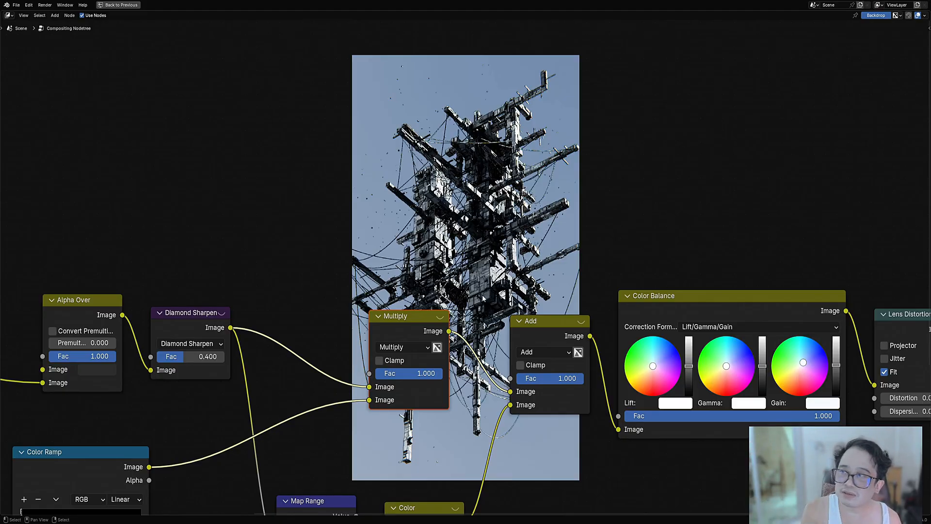
pyautogui.moveTo(489, 340); pyautogui.dragTo(481, 283, button='middle')
pyautogui.scroll(2, 482, 286)
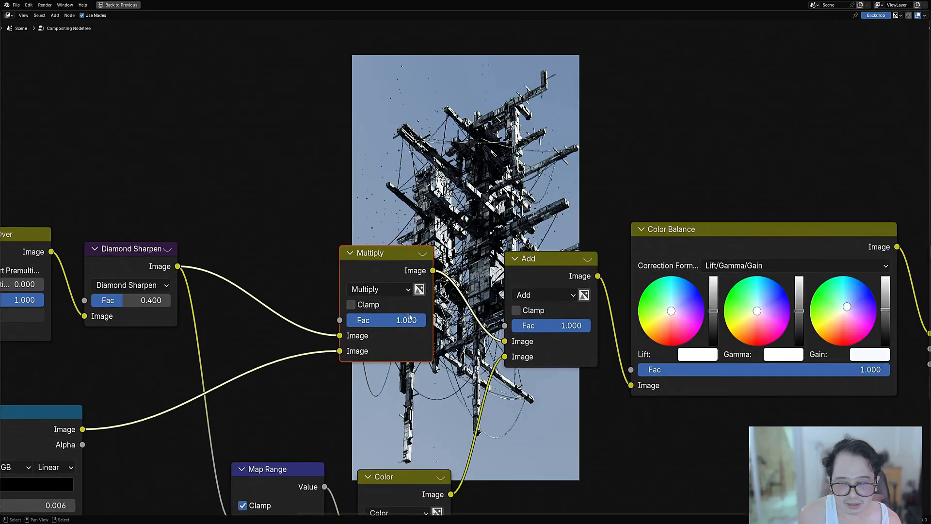
pyautogui.click(400, 322)
pyautogui.write('0.5')
pyautogui.press('Return')
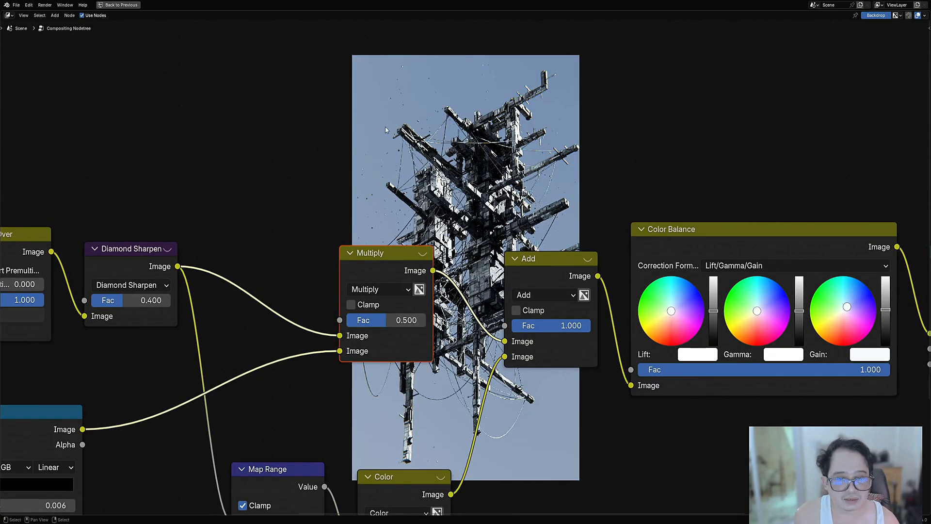
# Step: Mute and unmute the Multiply node to compare the image with and without the line effect
pyautogui.scroll(-2, 639, 116)
pyautogui.moveTo(638, 117); pyautogui.dragTo(492, 401, button='middle')
pyautogui.moveTo(444, 460); pyautogui.dragTo(453, 381, button='middle')
pyautogui.scroll(-1, 454, 381)
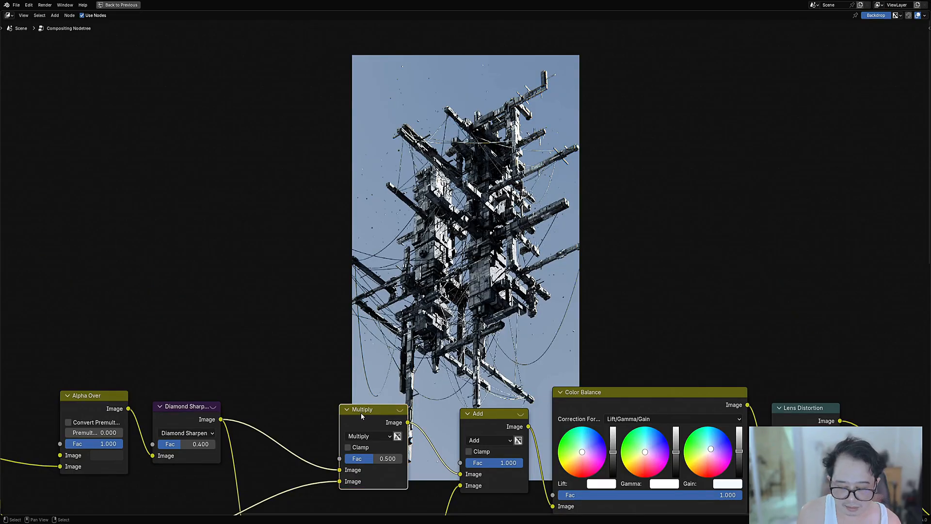
pyautogui.click(360, 412)
pyautogui.press('m')
pyautogui.press('m')
pyautogui.press('m')
pyautogui.press('m')
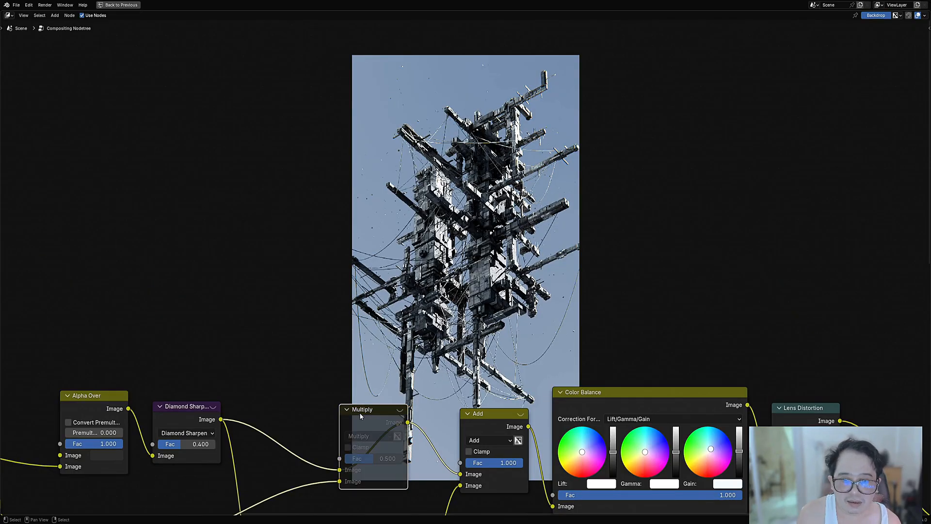
pyautogui.moveTo(520, 269); pyautogui.dragTo(610, 99, button='middle')
pyautogui.scroll(-3, 258, 365)
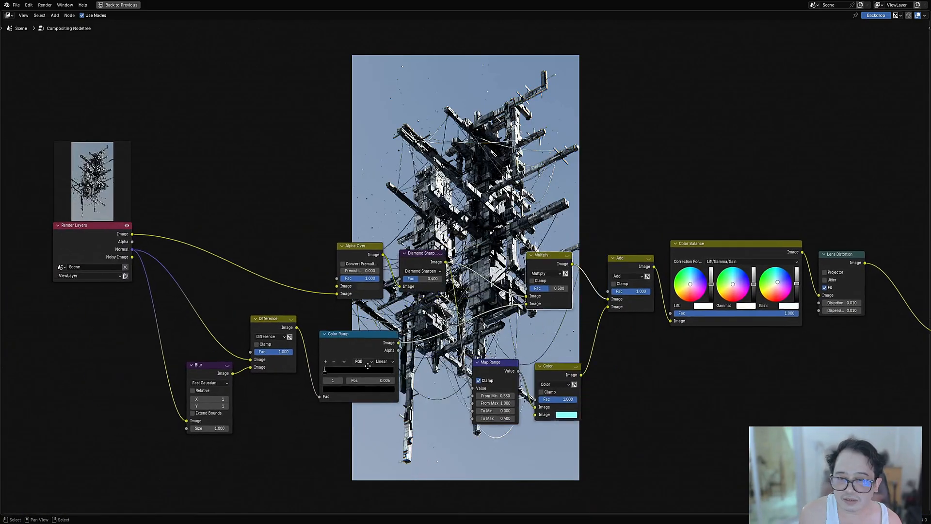
# Step: Check the Performance settings in the render properties, return to the maximized Compositor, and save the file
pyautogui.hotkey('ctrl', 'space')
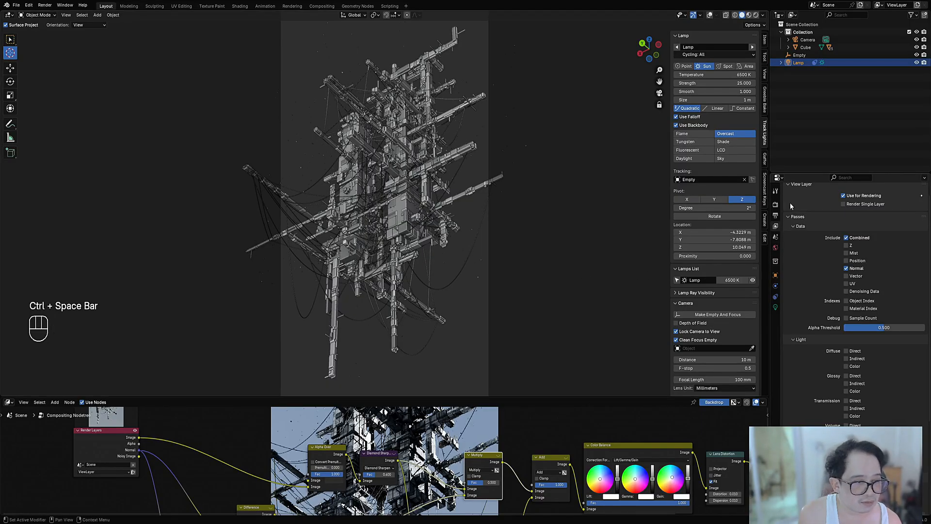
pyautogui.click(775, 204)
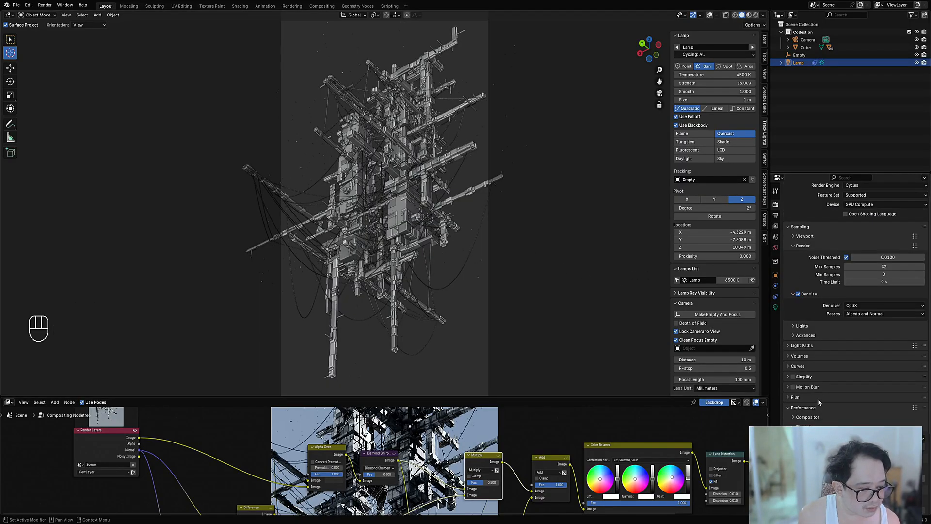
pyautogui.scroll(-5, 819, 400)
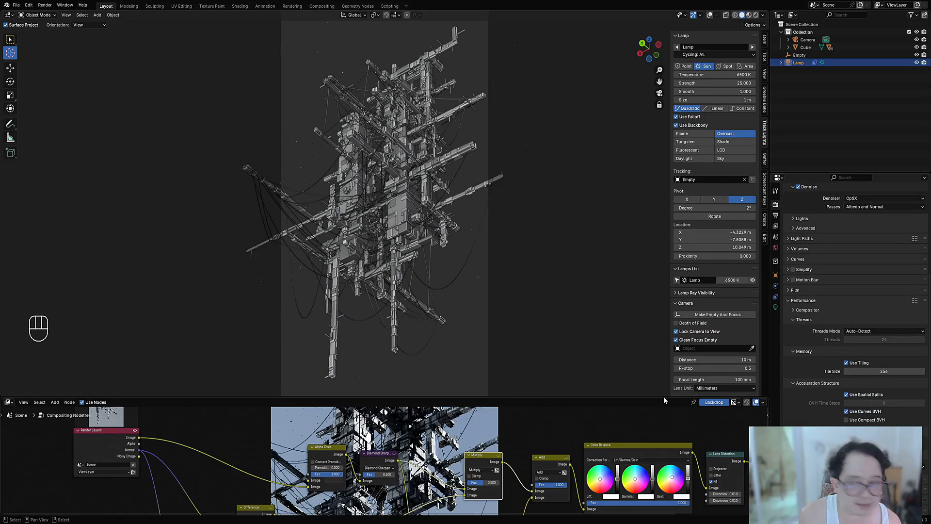
pyautogui.hotkey('ctrl', 'space')
pyautogui.hotkey('ctrl', 's')
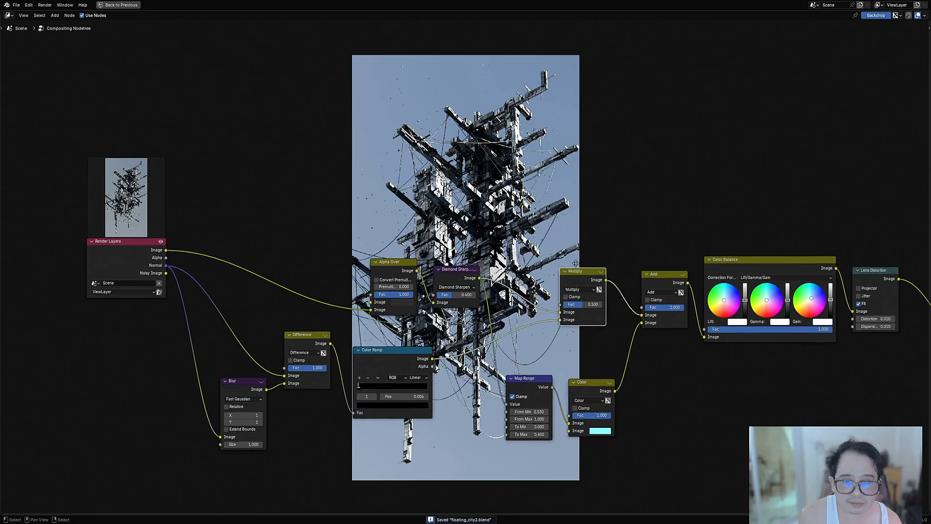
# Step: Inspect the composited image and raise the Multiply node's factor to 0.6
pyautogui.moveTo(483, 89); pyautogui.dragTo(423, 326, button='middle')
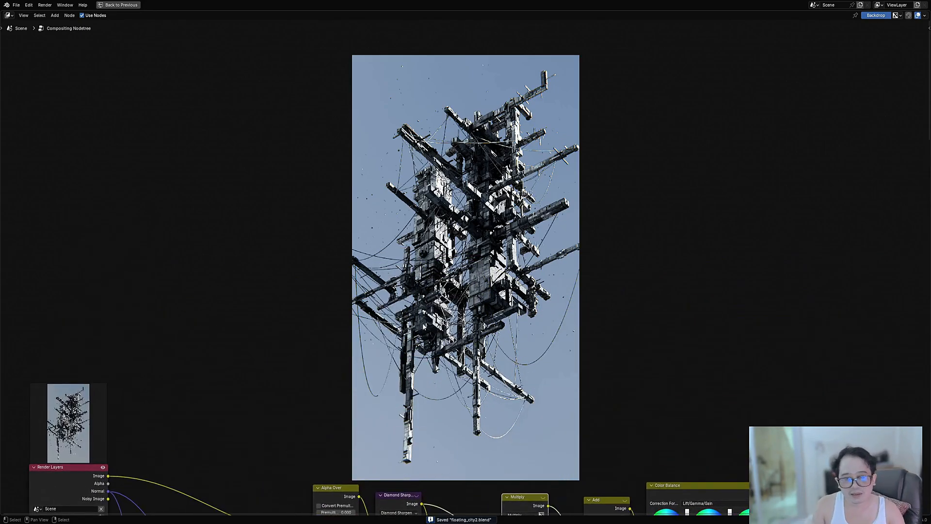
pyautogui.moveTo(464, 402); pyautogui.dragTo(456, 373, button='middle')
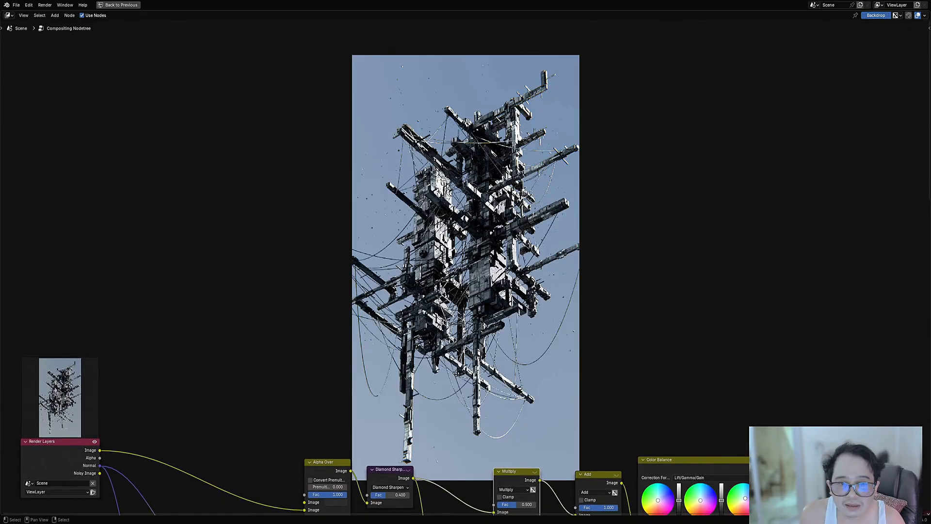
pyautogui.moveTo(456, 373); pyautogui.dragTo(574, 134, button='middle')
pyautogui.scroll(5, 574, 134)
pyautogui.scroll(-1, 633, 198)
pyautogui.moveTo(633, 198); pyautogui.dragTo(445, 260, button='middle')
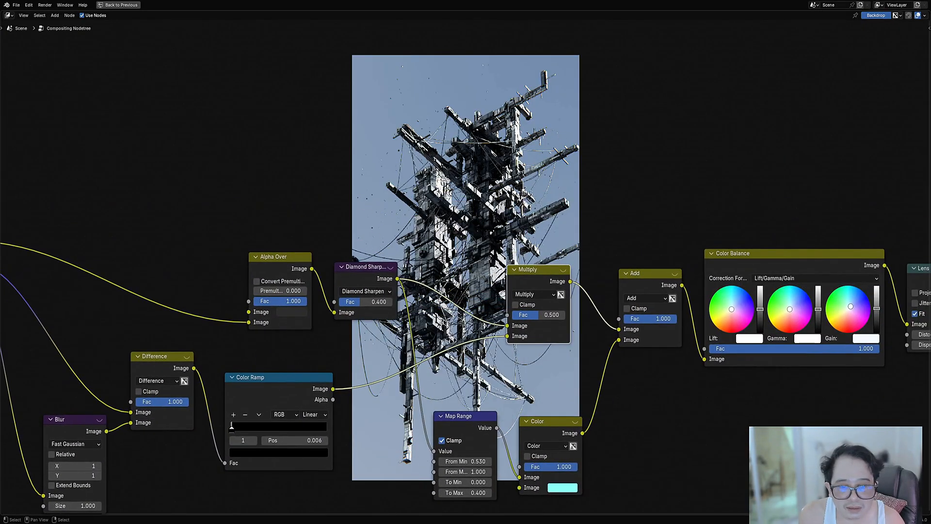
pyautogui.moveTo(544, 315)
pyautogui.mouseDown()
pyautogui.moveTo(570, 315)
pyautogui.moveTo(544, 316)
pyautogui.mouseUp()
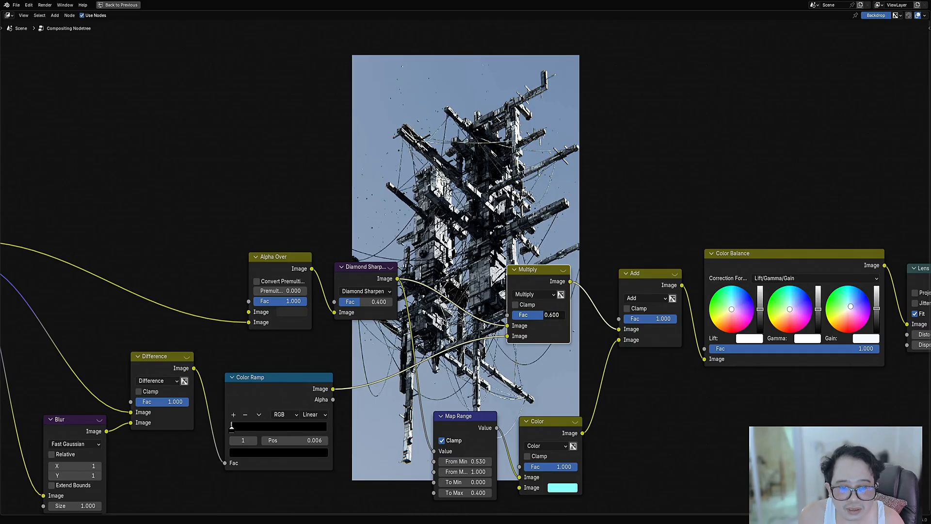
# Step: Save the file and preview the Color Ramp node's edge-line output in the backdrop
pyautogui.moveTo(614, 168); pyautogui.dragTo(553, 306, button='middle')
pyautogui.hotkey('ctrl', 's')
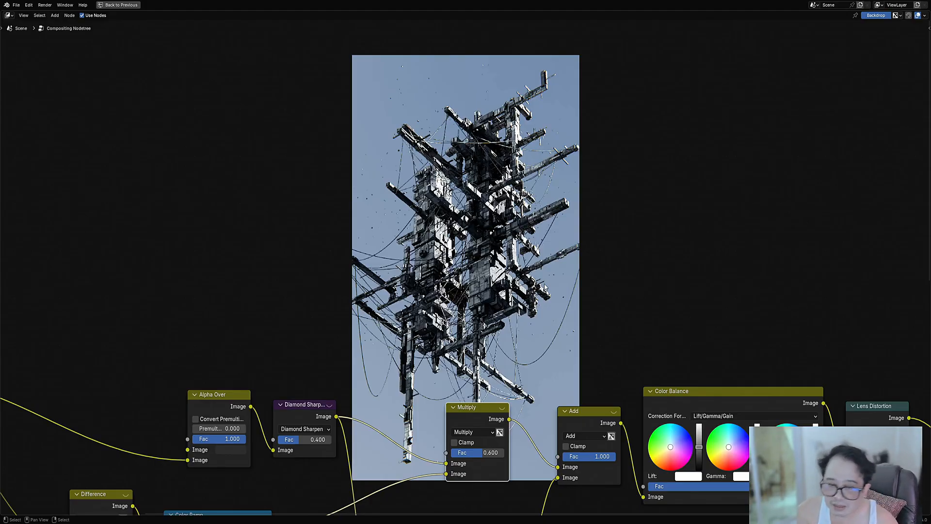
pyautogui.moveTo(221, 522); pyautogui.dragTo(315, 358, button='middle')
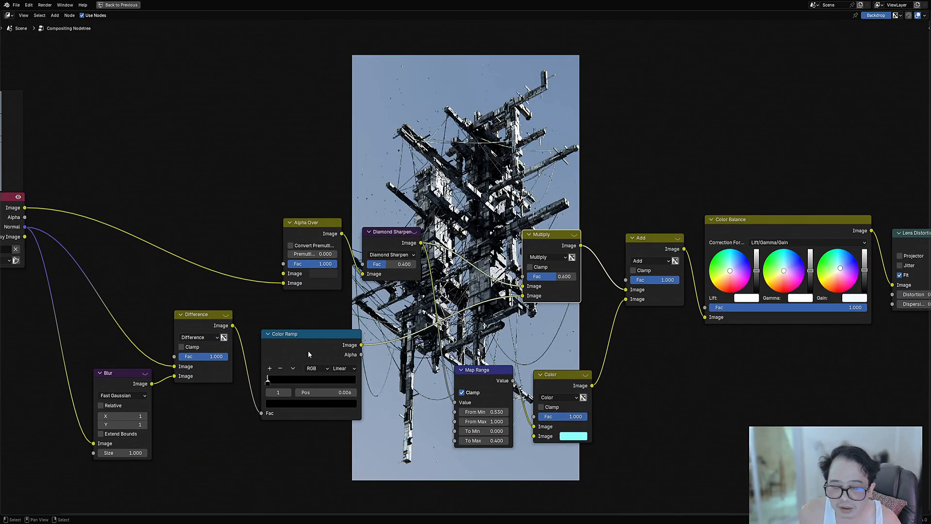
pyautogui.keyDown('ctrl'); pyautogui.keyDown('shift'); pyautogui.click(313, 345); pyautogui.keyUp('shift'); pyautogui.keyUp('ctrl')
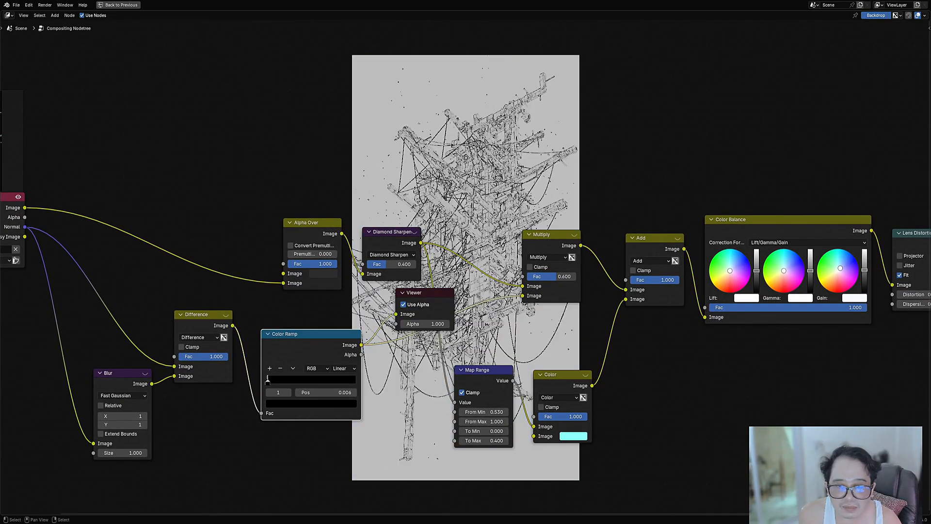
# Step: Examine the Color Ramp's edge-line pattern close up and as a whole in the backdrop
pyautogui.scroll(2, 441, 212)
pyautogui.press('v')
pyautogui.press('v')
pyautogui.press('v')
pyautogui.press('v')
pyautogui.press('v')
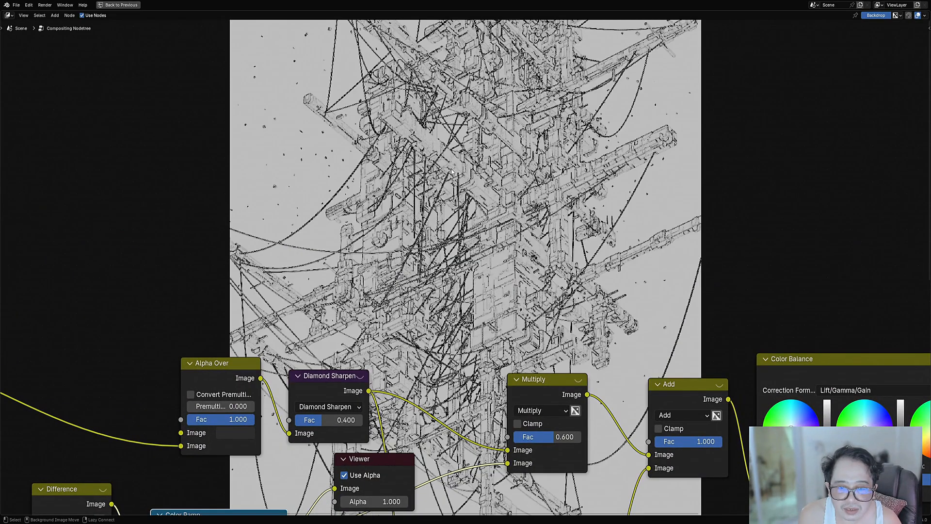
pyautogui.hotkey('alt', 'v')
pyautogui.hotkey('alt', 'v')
pyautogui.hotkey('alt', 'v')
pyautogui.hotkey('alt', 'v')
pyautogui.hotkey('alt', 'v')
pyautogui.hotkey('alt', 'v')
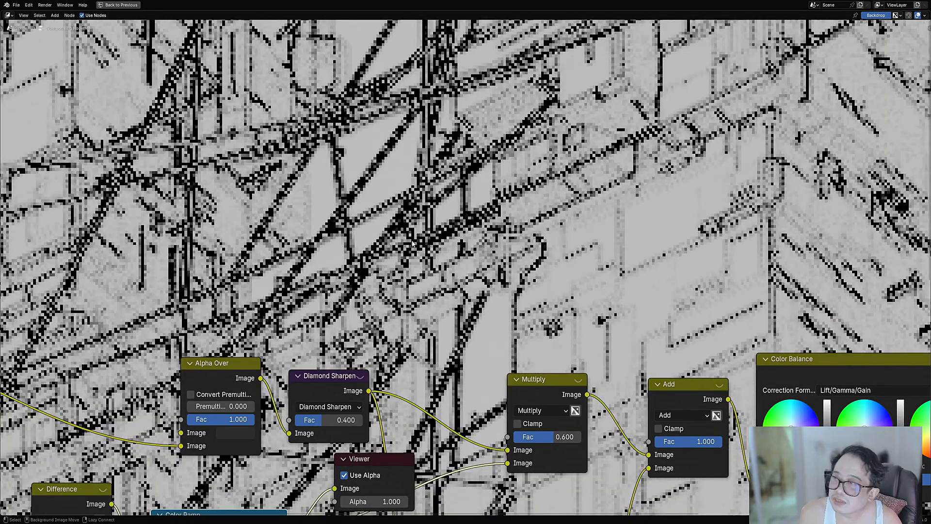
pyautogui.press('v')
pyautogui.press('v')
pyautogui.press('v')
pyautogui.press('v')
pyautogui.press('v')
pyautogui.press('v')
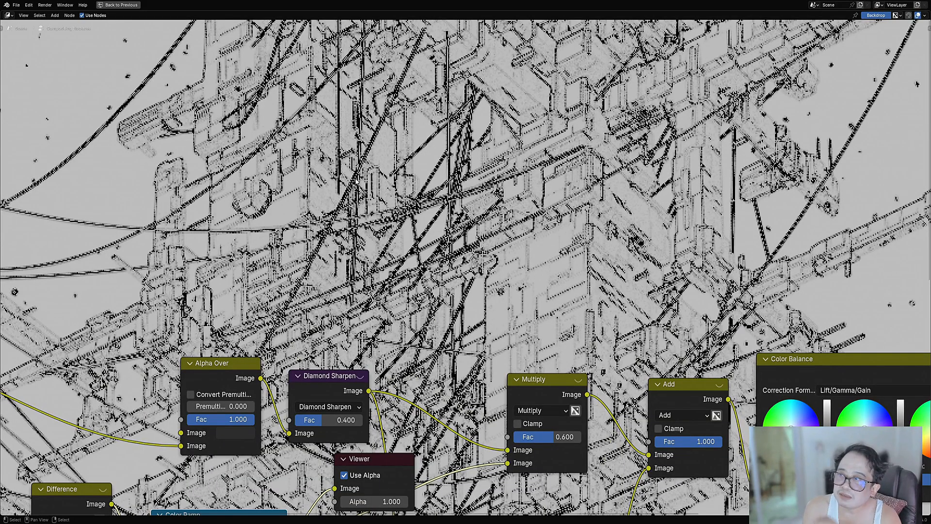
pyautogui.press('v')
pyautogui.press('v')
pyautogui.press('v')
pyautogui.press('v')
pyautogui.press('v')
pyautogui.press('v')
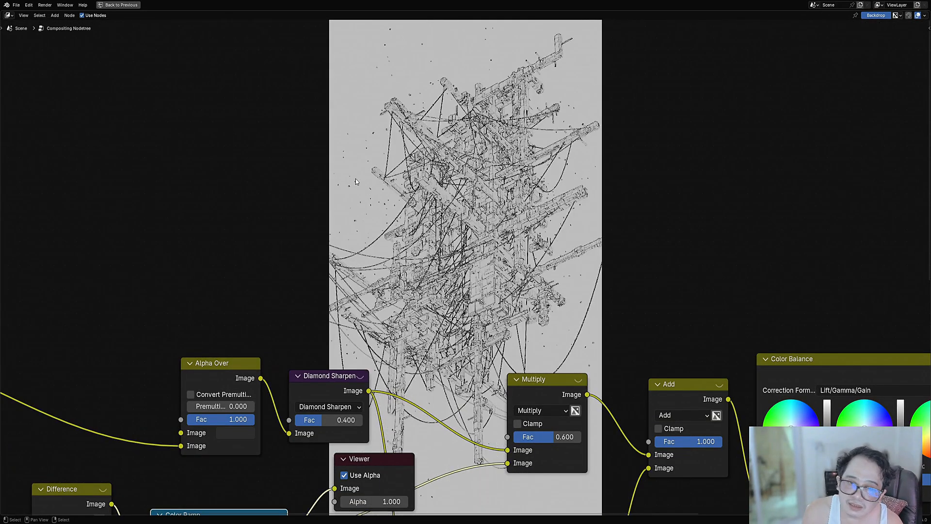
pyautogui.press('v')
# Step: Leave the maximized Compositor, set the output resolution percentage to 200%, and save the file
pyautogui.hotkey('ctrl', 'space')
pyautogui.hotkey('ctrl', 's')
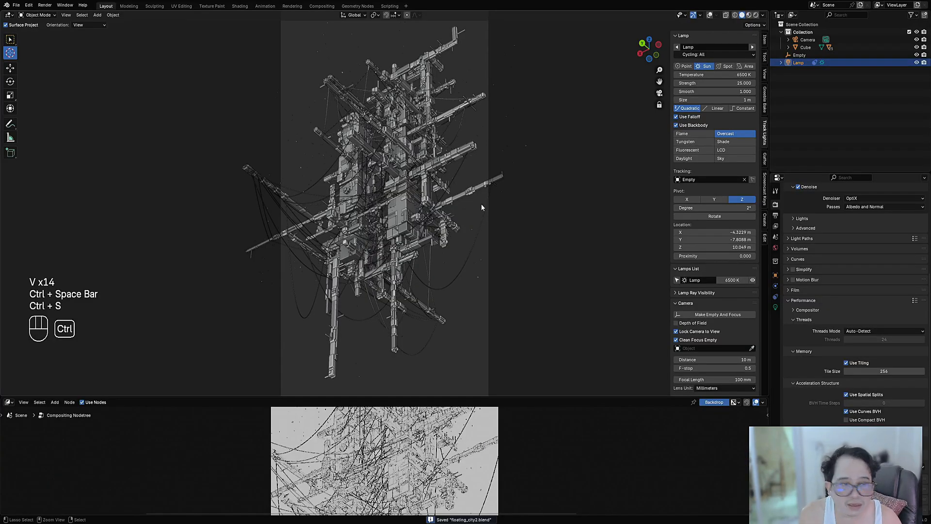
pyautogui.click(776, 215)
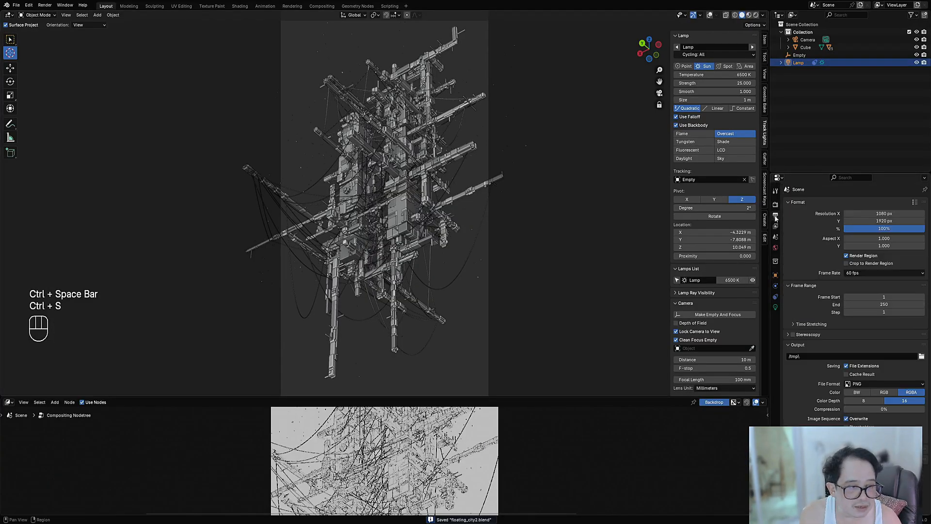
pyautogui.click(873, 228)
pyautogui.write('200')
pyautogui.press('Return')
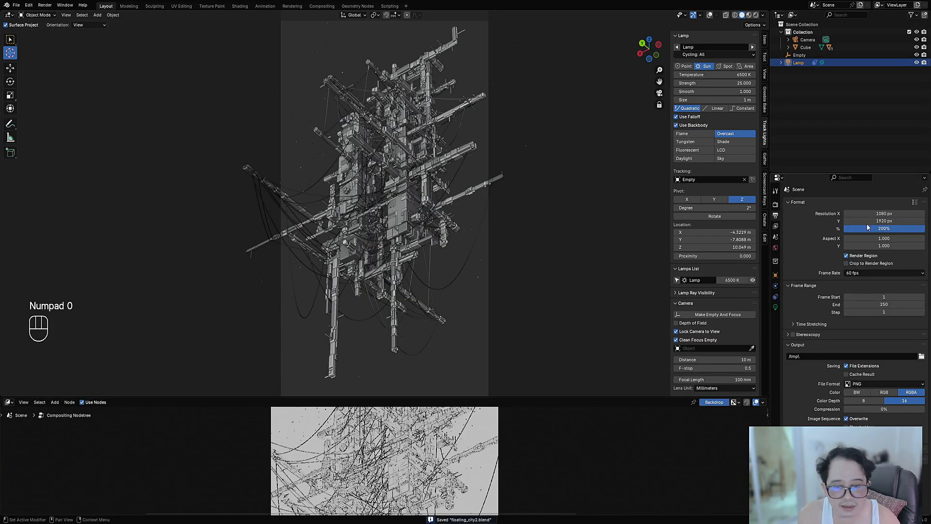
pyautogui.hotkey('ctrl', 's')
# Step: Maximize the Compositor again and render the image
pyautogui.hotkey('ctrl', 'space')
pyautogui.scroll(-3, 584, 360)
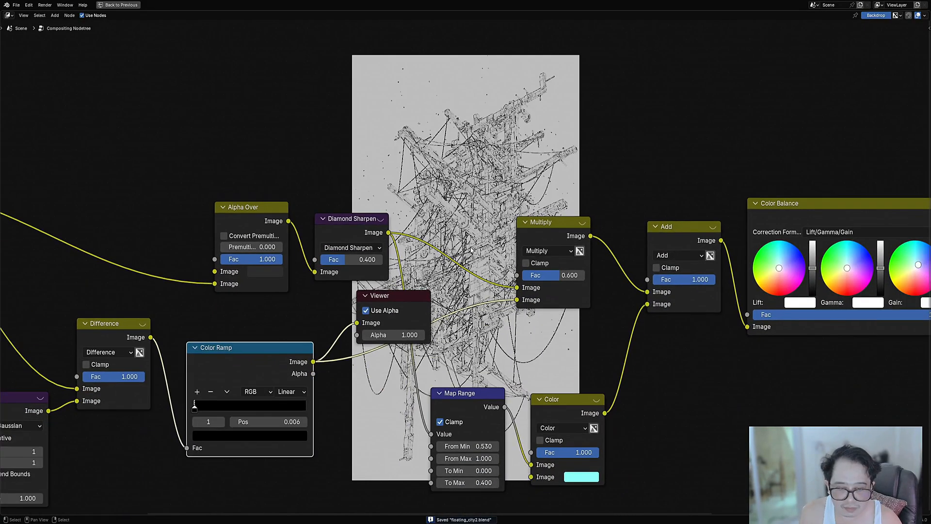
pyautogui.press('F12')
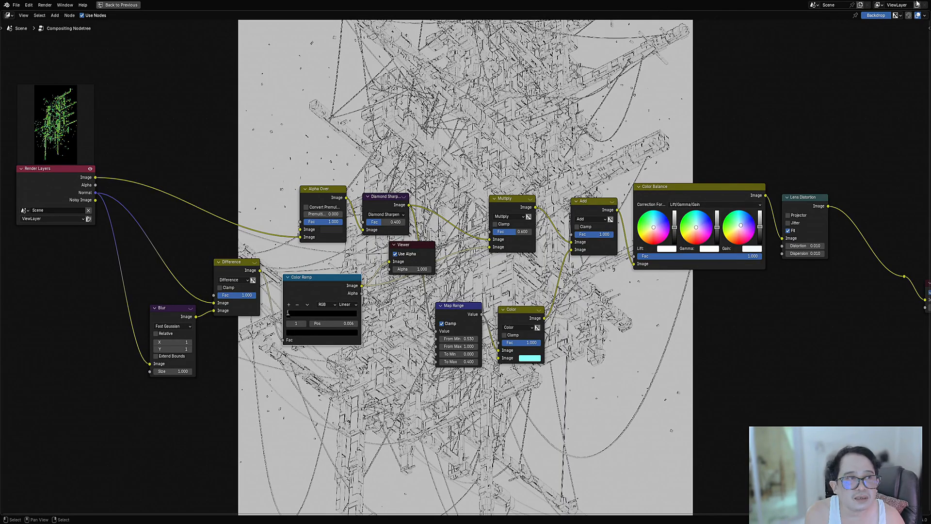
# Step: Examine the edge lines of the new render close up and across the full frame
pyautogui.moveTo(450, 300); pyautogui.dragTo(442, 451, button='middle')
pyautogui.scroll(1, 466, 267)
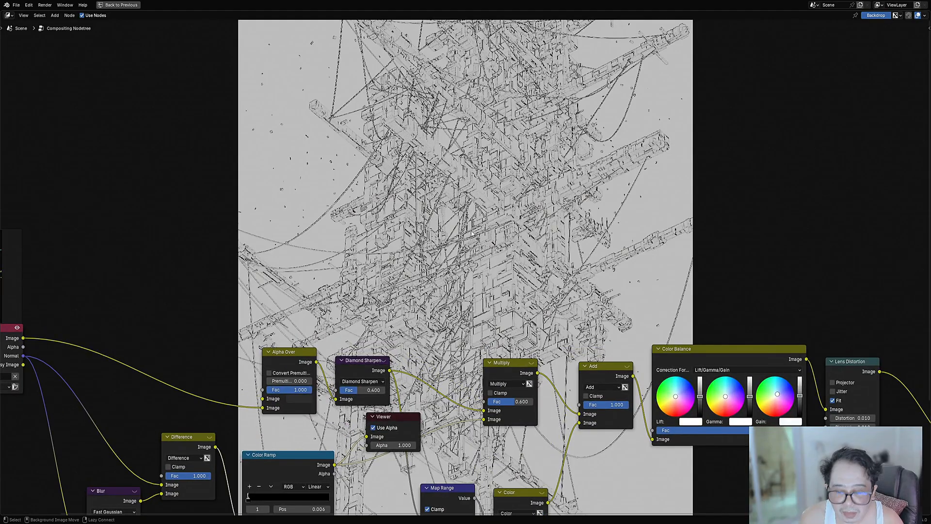
pyautogui.hotkey('alt', 'v')
pyautogui.hotkey('alt', 'v')
pyautogui.hotkey('alt', 'v')
pyautogui.hotkey('alt', 'v')
pyautogui.hotkey('alt', 'v')
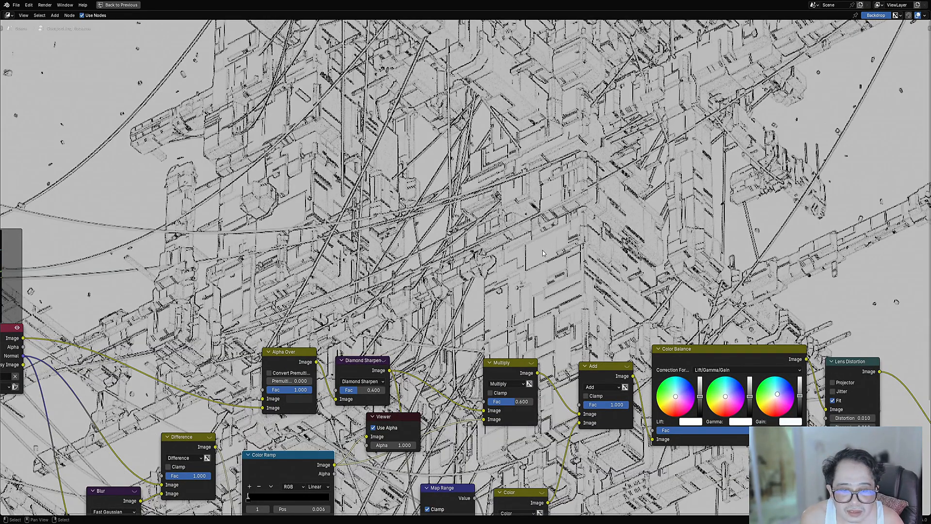
pyautogui.press('v')
pyautogui.press('v')
pyautogui.press('v')
pyautogui.press('v')
pyautogui.press('v')
pyautogui.press('v')
pyautogui.press('v')
pyautogui.press('v')
pyautogui.press('v')
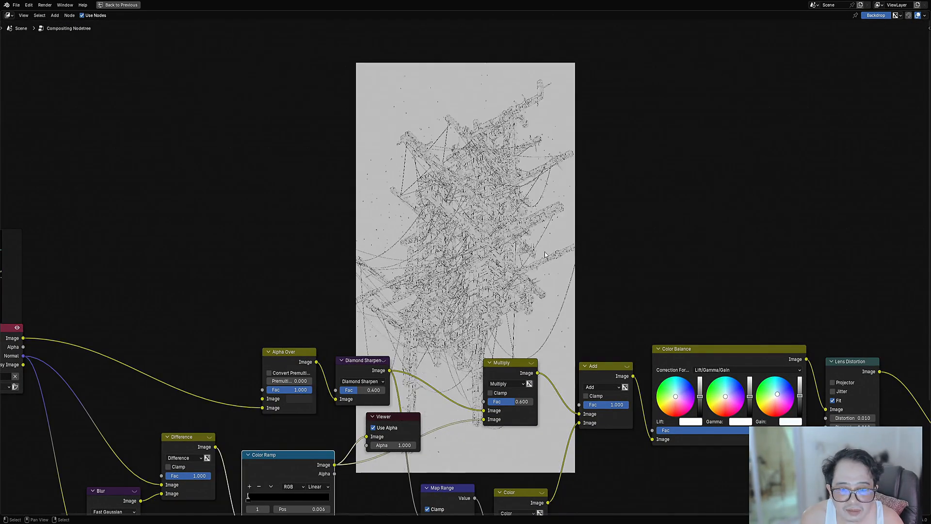
# Step: Preview the final composite coming from the Lens Distortion node in the backdrop
pyautogui.scroll(-4, 794, 339)
pyautogui.moveTo(795, 339); pyautogui.dragTo(638, 321, button='middle')
pyautogui.keyDown('ctrl'); pyautogui.keyDown('shift'); pyautogui.click(682, 386); pyautogui.keyUp('shift'); pyautogui.keyUp('ctrl')
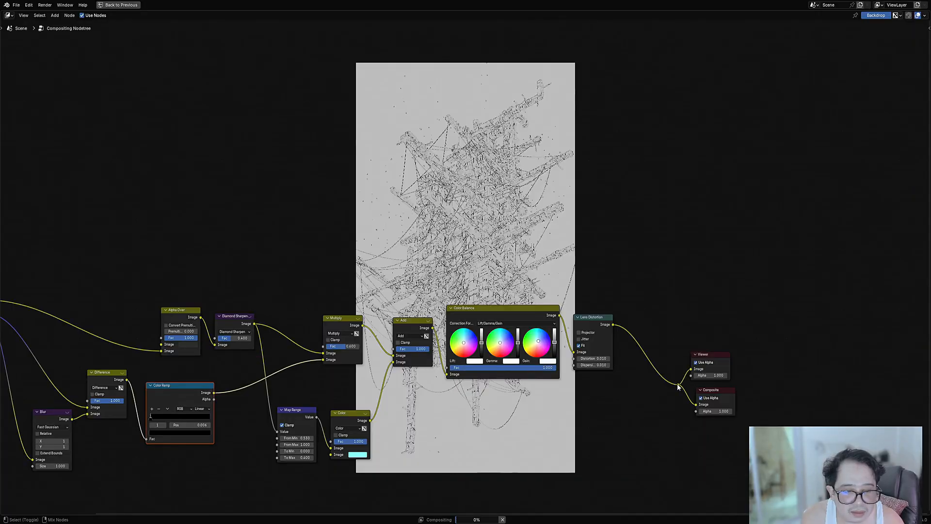
# Step: Set the Multiply node's factor to 0.8, check the whole image, and save the file
pyautogui.moveTo(576, 244); pyautogui.dragTo(592, 276, button='middle')
pyautogui.scroll(3, 533, 303)
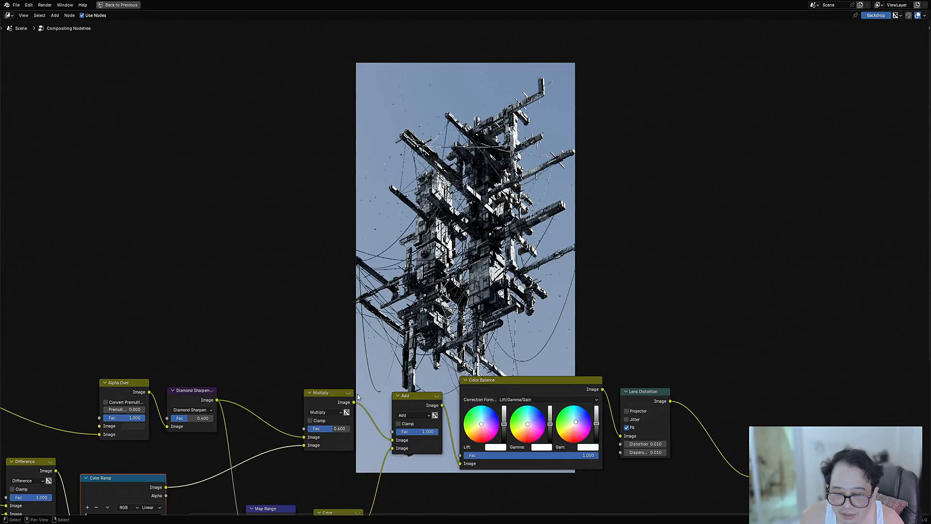
pyautogui.doubleClick(330, 428)
pyautogui.write('.8')
pyautogui.press('Return')
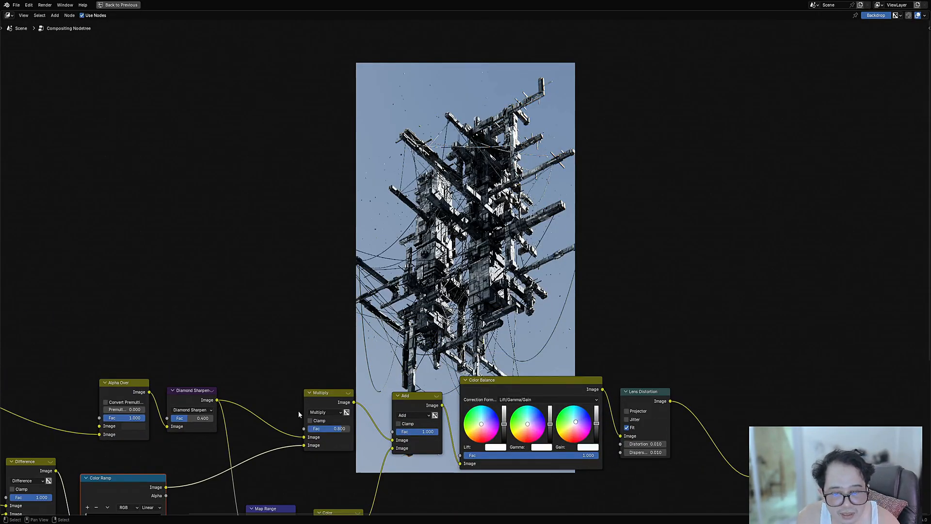
pyautogui.scroll(2, 299, 412)
pyautogui.hotkey('alt', 'v')
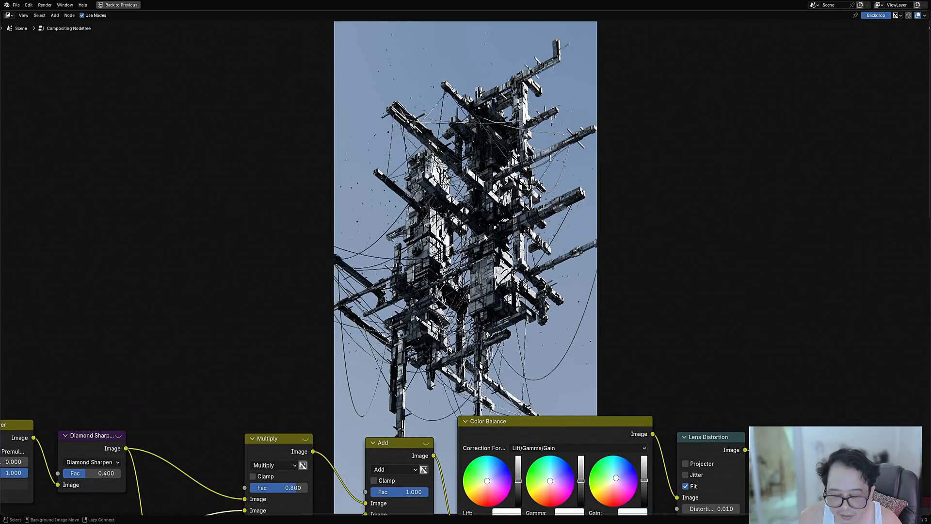
pyautogui.moveTo(483, 231); pyautogui.dragTo(486, 347, button='middle')
pyautogui.hotkey('ctrl', 's')
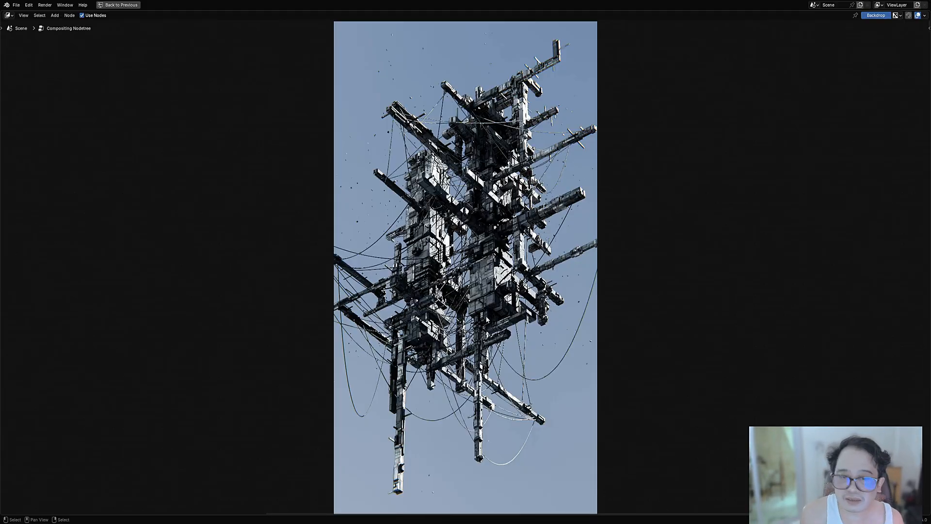
pyautogui.moveTo(486, 319); pyautogui.dragTo(553, 183, button='middle')
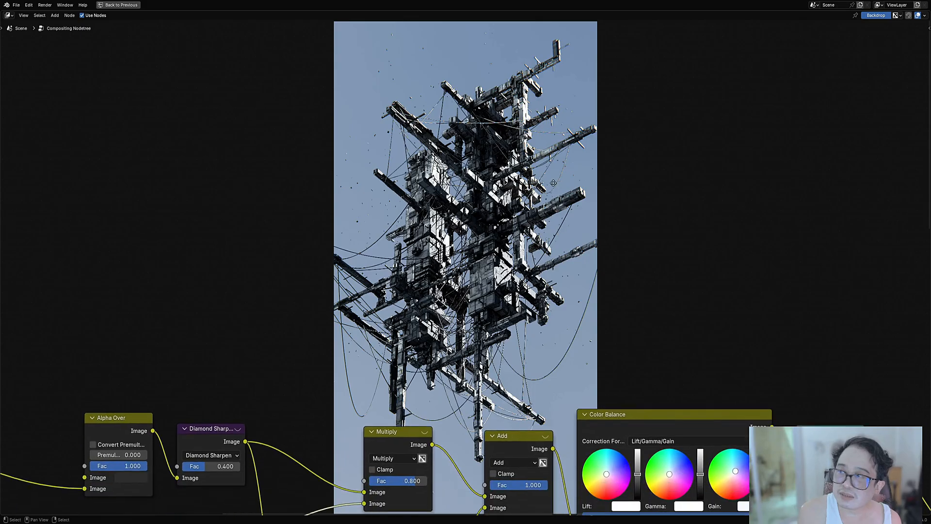
pyautogui.hotkey('ctrl', 'space')
pyautogui.hotkey('ctrl', 'space')
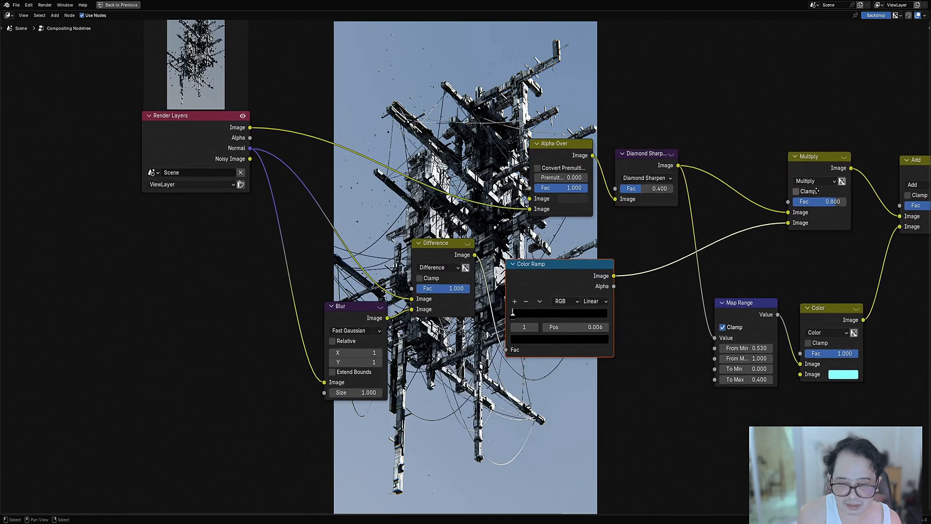
pyautogui.scroll(-3, 631, 165)
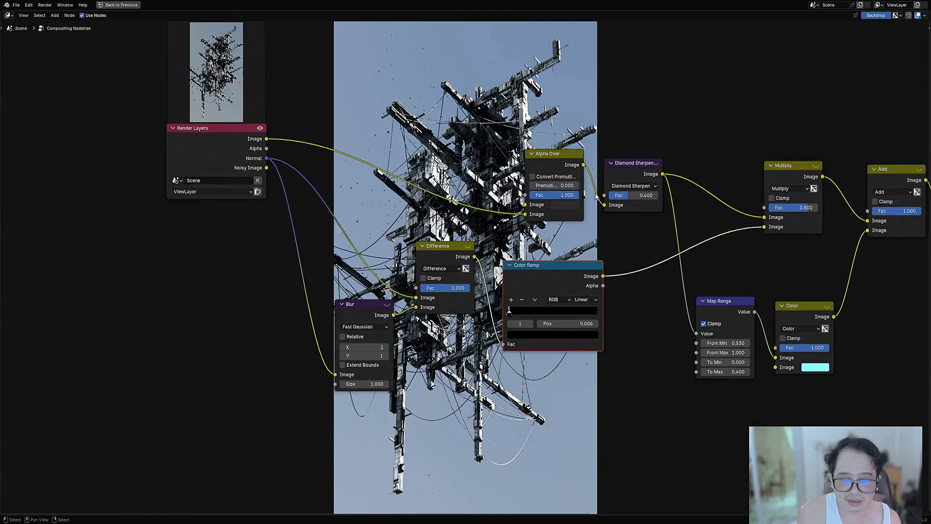
pyautogui.moveTo(572, 143); pyautogui.dragTo(572, 288, button='middle')
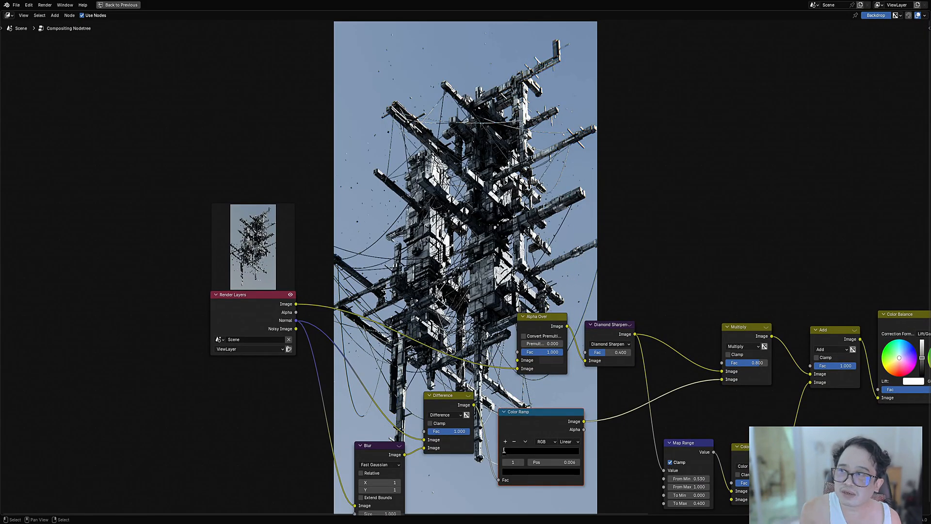
pyautogui.moveTo(478, 304); pyautogui.dragTo(483, 281, button='middle')
pyautogui.scroll(2, 483, 281)
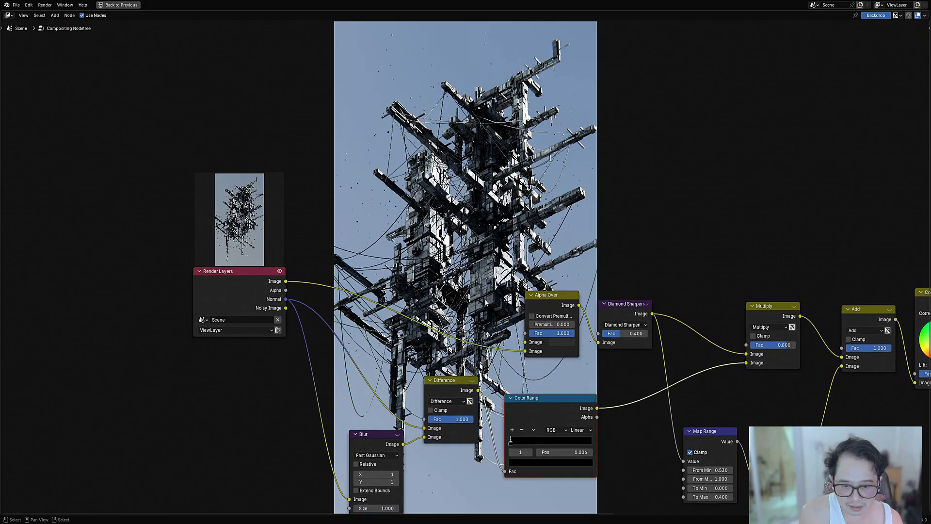
# Step: Move the Alpha Over and Diamond Sharpen nodes closer to Render Layers, making room before the Multiply node
pyautogui.hotkey('shift', 'a')
pyautogui.moveTo(696, 297); pyautogui.dragTo(586, 253, button='middle')
pyautogui.scroll(3, 508, 266)
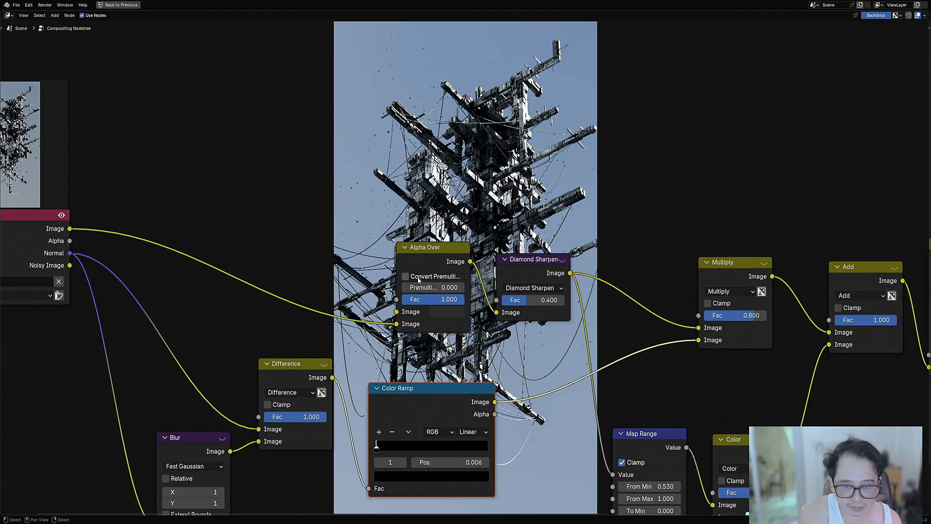
pyautogui.moveTo(422, 249); pyautogui.dragTo(287, 240)
pyautogui.moveTo(543, 261); pyautogui.dragTo(417, 254)
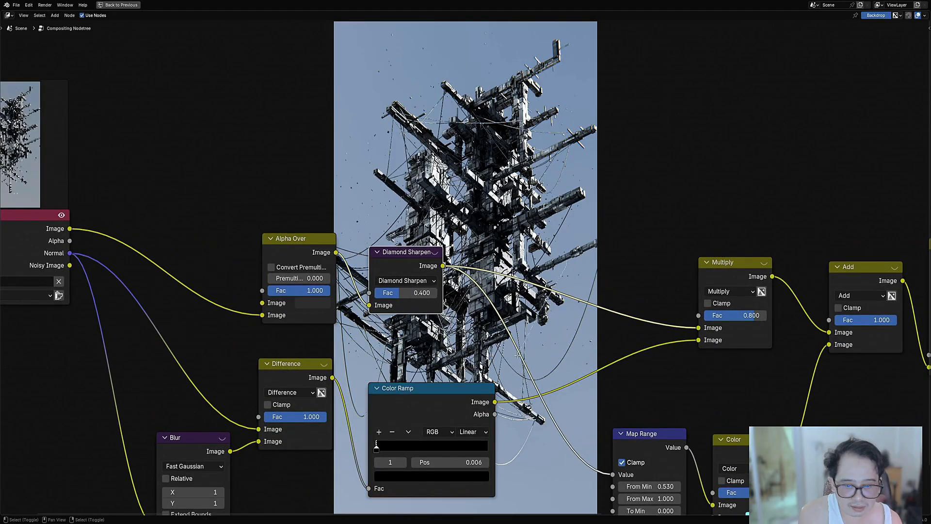
# Step: Insert a Dilate/Erode node after Diamond Sharpen and preview its output in the backdrop
pyautogui.hotkey('shift', 'a')
pyautogui.moveTo(508, 317)
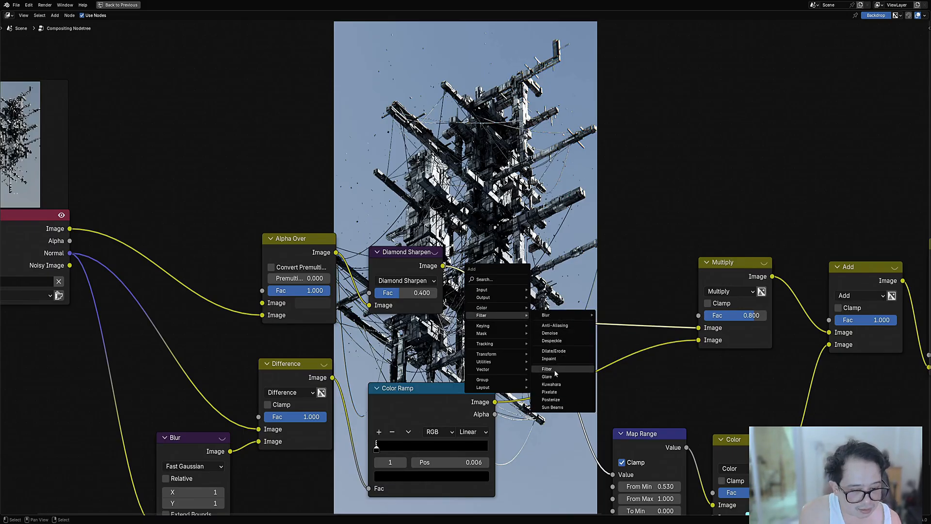
pyautogui.click(561, 357)
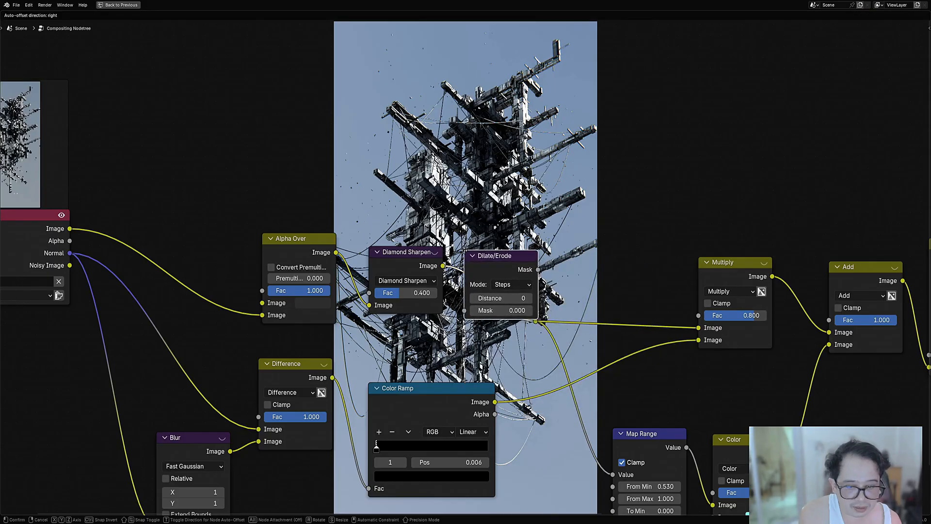
pyautogui.click(502, 261)
pyautogui.keyDown('ctrl'); pyautogui.keyDown('shift'); pyautogui.click(502, 261); pyautogui.keyUp('shift'); pyautogui.keyUp('ctrl')
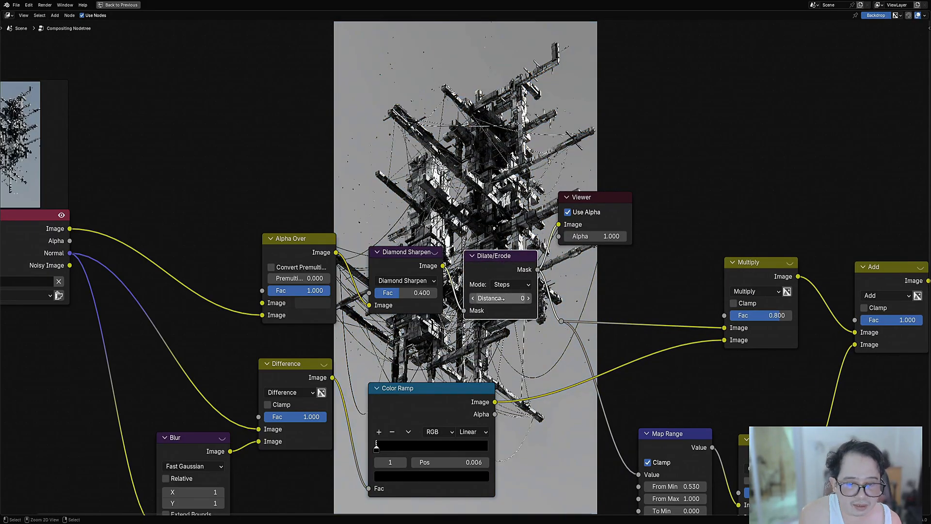
# Step: Try the Dilate/Erode node with a distance of 1 and of 2
pyautogui.moveTo(503, 299); pyautogui.dragTo(507, 298)
pyautogui.moveTo(605, 277); pyautogui.dragTo(482, 423, button='middle')
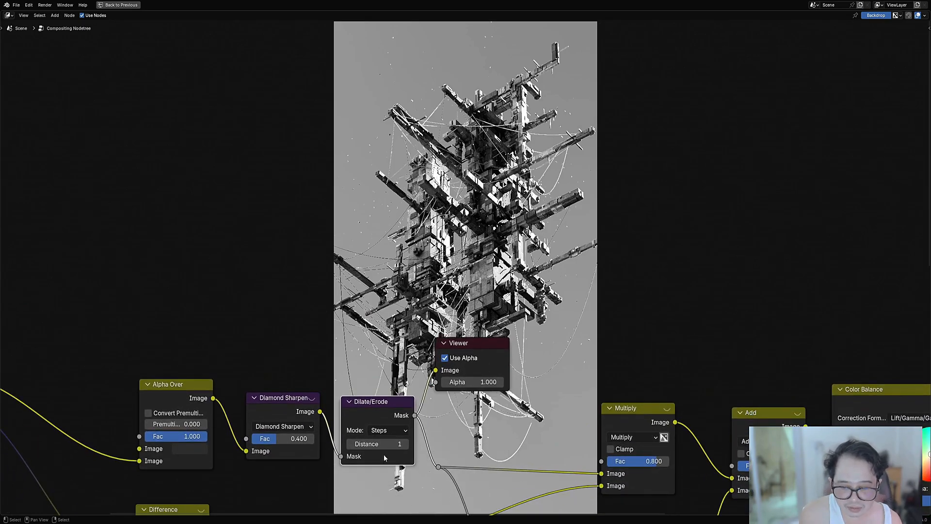
pyautogui.moveTo(392, 439); pyautogui.dragTo(397, 439)
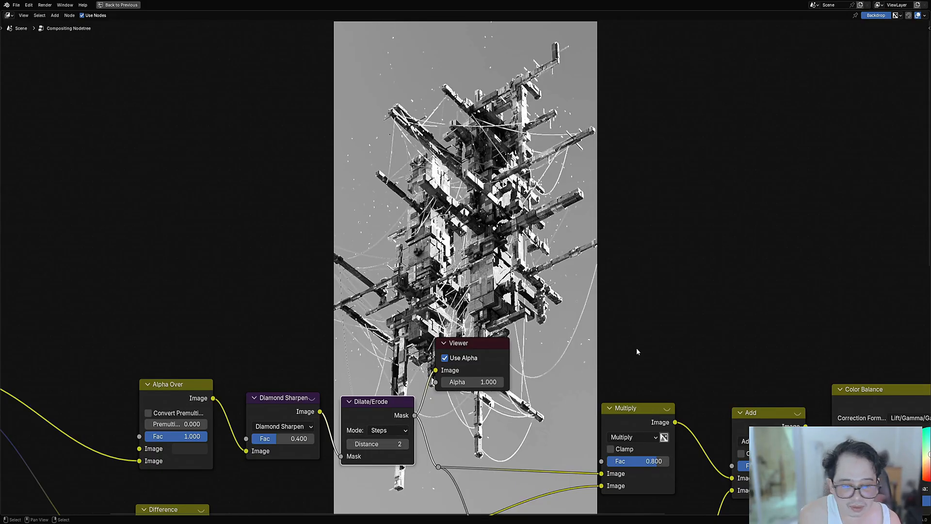
# Step: Preview the final composite in the backdrop and lower the Dilate/Erode distance to 0
pyautogui.scroll(-2, 637, 351)
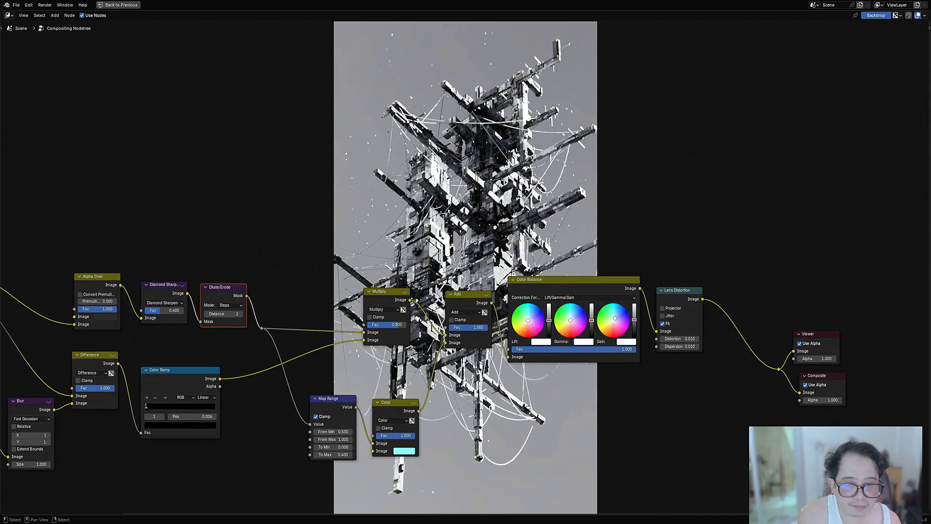
pyautogui.moveTo(445, 199); pyautogui.dragTo(542, 269, button='middle')
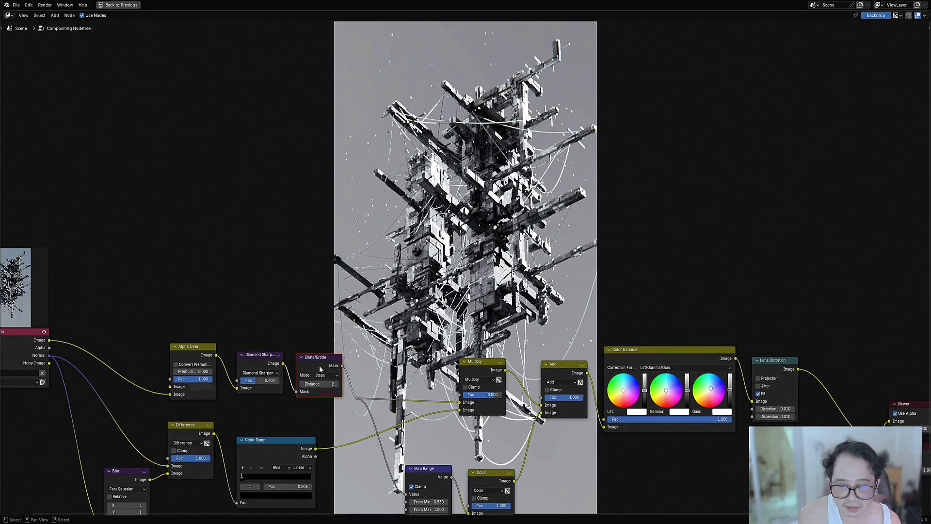
pyautogui.keyDown('ctrl'); pyautogui.scroll(-1, 323, 382); pyautogui.keyUp('ctrl')
pyautogui.keyDown('ctrl'); pyautogui.scroll(-1, 324, 382); pyautogui.keyUp('ctrl')
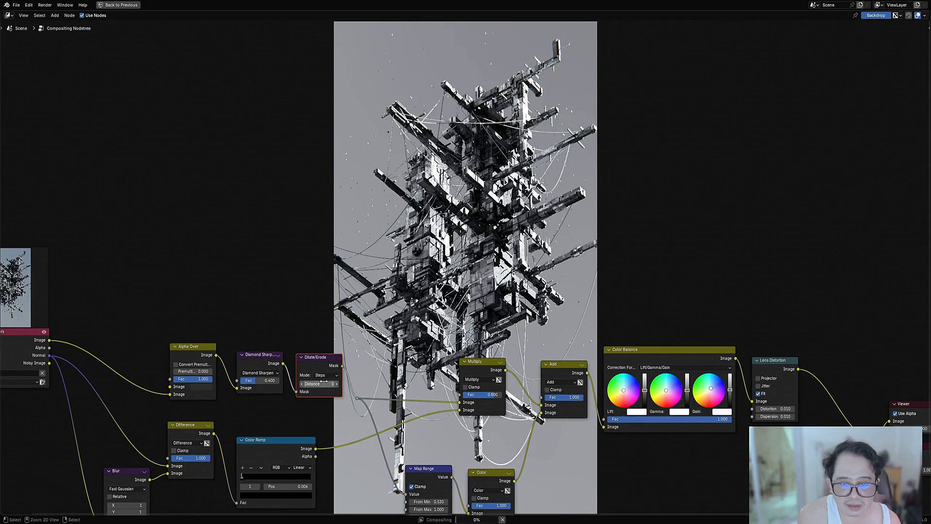
# Step: Set the Dilate/Erode distance to 1 and save the file
pyautogui.keyDown('ctrl'); pyautogui.scroll(1, 323, 382); pyautogui.keyUp('ctrl')
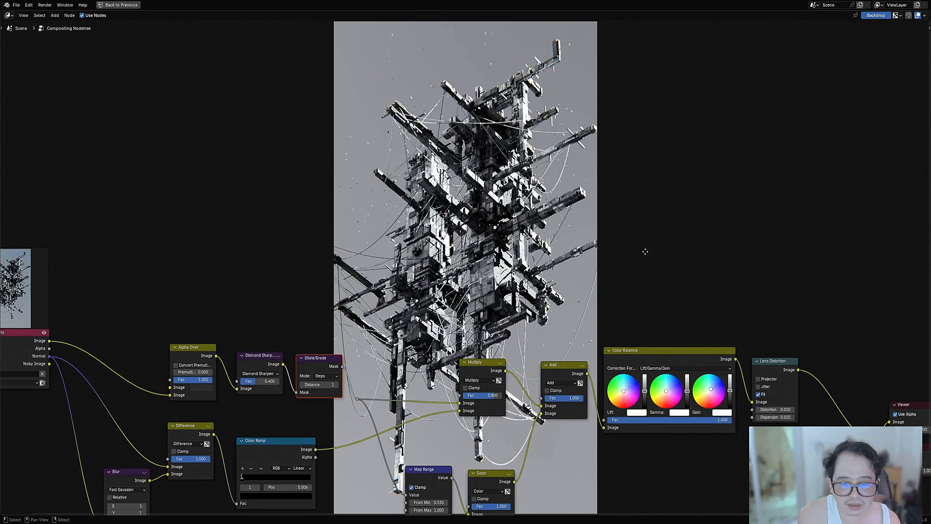
pyautogui.scroll(-3, 645, 252)
pyautogui.hotkey('ctrl', 's')
pyautogui.scroll(-1, 509, 252)
pyautogui.moveTo(509, 252); pyautogui.dragTo(664, 176, button='middle')
pyautogui.scroll(4, 664, 176)
pyautogui.scroll(1, 465, 260)
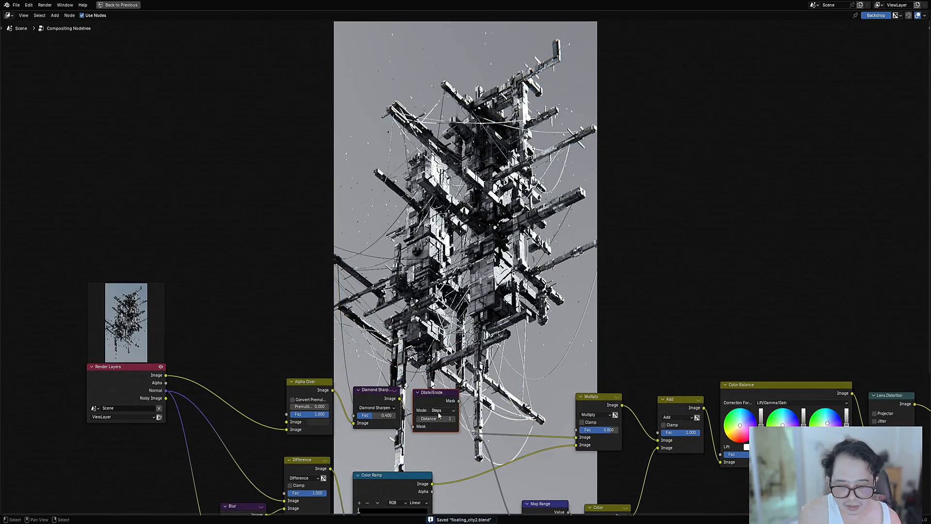
# Step: Try the Dilate/Erode node in Threshold mode with an edge of 0.1, and undo the edge change
pyautogui.click(443, 410)
pyautogui.click(445, 425)
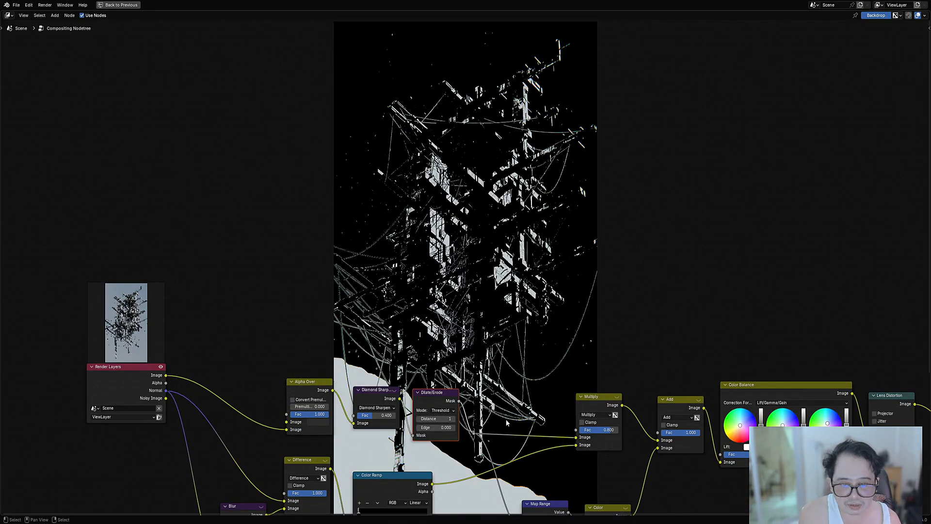
pyautogui.moveTo(445, 426); pyautogui.dragTo(445, 406, button='middle')
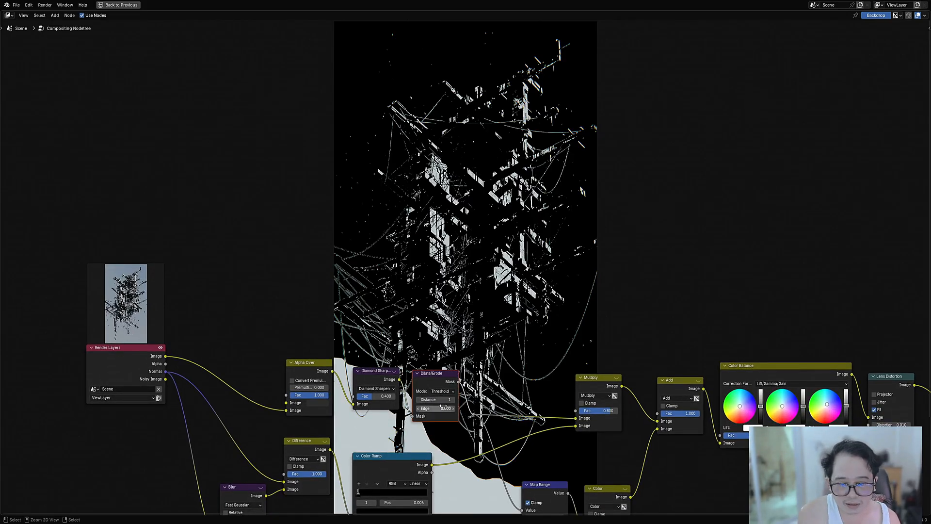
pyautogui.moveTo(442, 408); pyautogui.dragTo(445, 407)
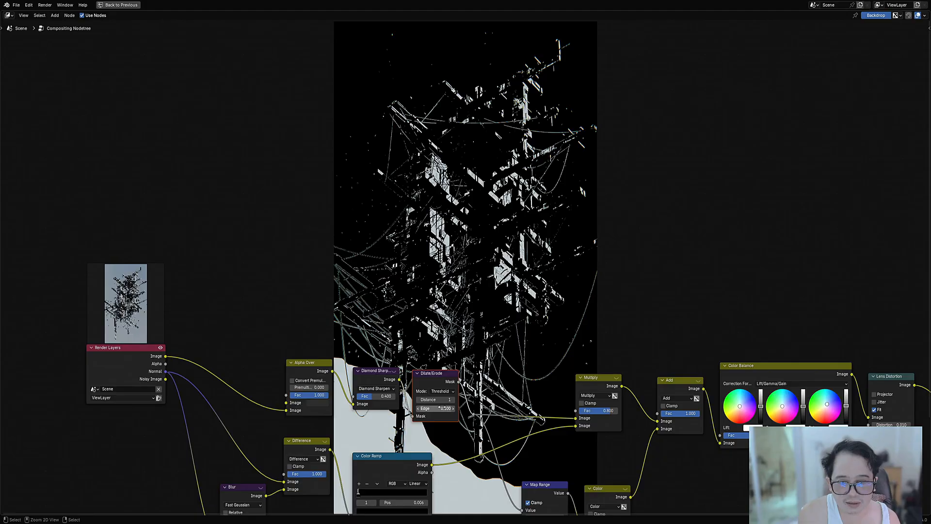
pyautogui.hotkey('ctrl', 'z')
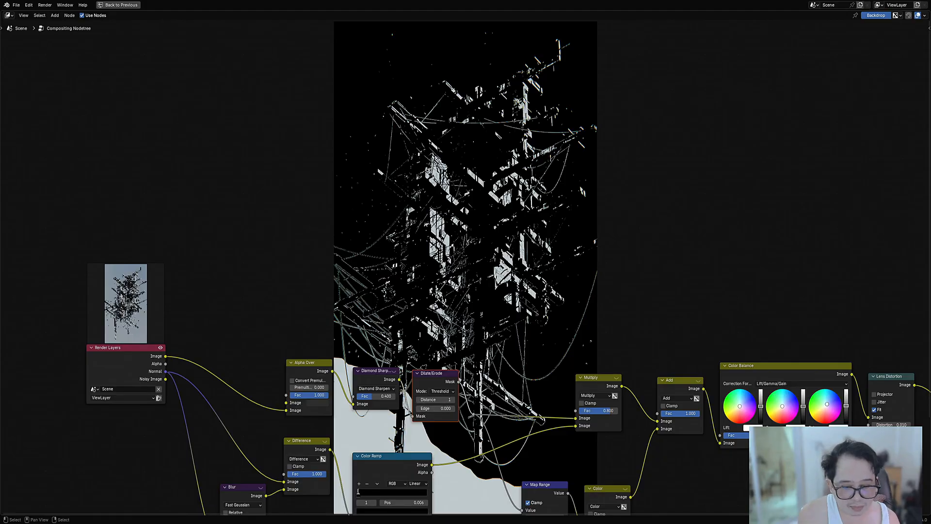
# Step: Preview the Dilate/Erode output in the backdrop and compare it with the final composite
pyautogui.moveTo(510, 397); pyautogui.dragTo(497, 278, button='middle')
pyautogui.moveTo(419, 256); pyautogui.dragTo(414, 267, button='middle')
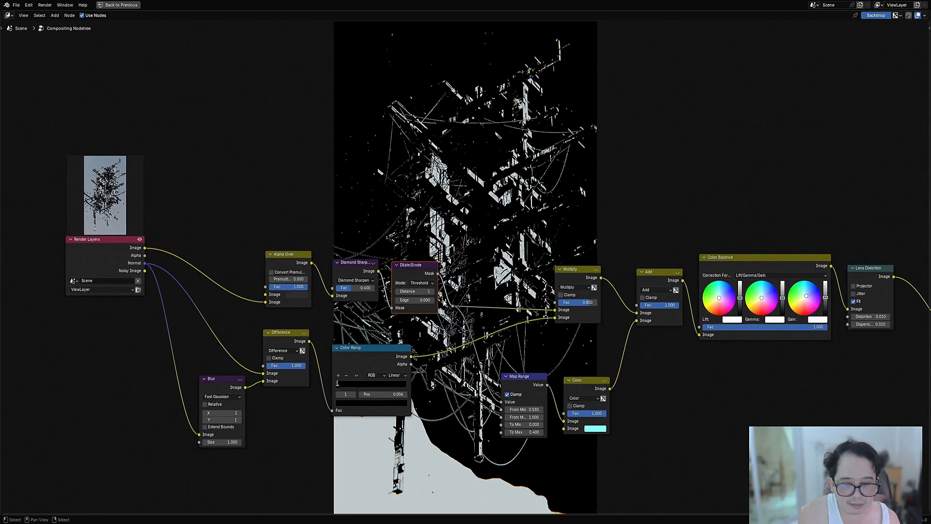
pyautogui.keyDown('ctrl'); pyautogui.keyDown('shift'); pyautogui.click(413, 267); pyautogui.keyUp('shift'); pyautogui.keyUp('ctrl')
pyautogui.moveTo(790, 362); pyautogui.dragTo(590, 412, button='middle')
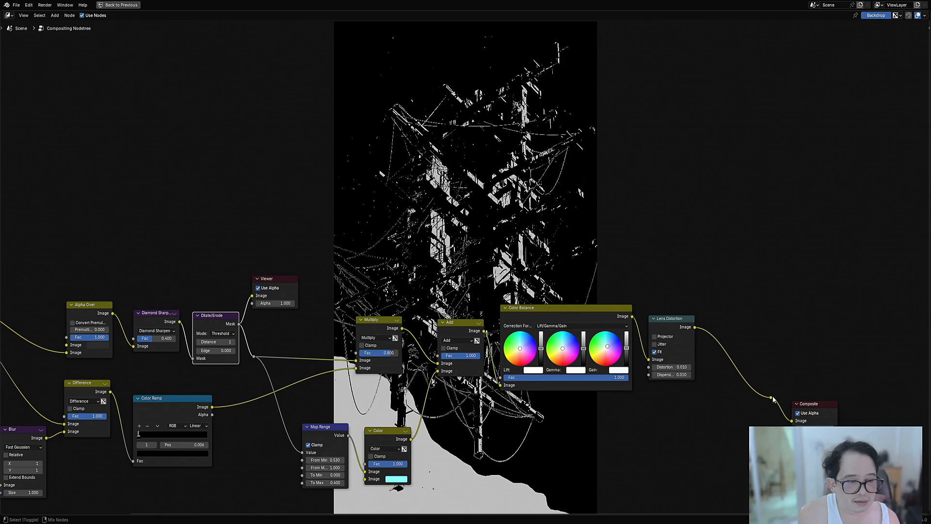
pyautogui.keyDown('ctrl'); pyautogui.keyDown('shift'); pyautogui.click(772, 399); pyautogui.keyUp('shift'); pyautogui.keyUp('ctrl')
pyautogui.moveTo(214, 357); pyautogui.dragTo(426, 379, button='middle')
pyautogui.scroll(1, 425, 378)
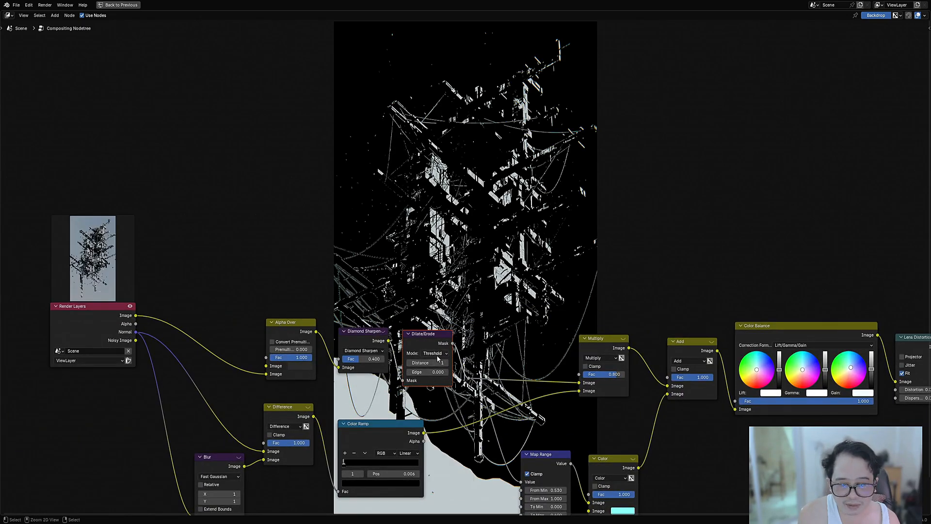
# Step: Try the Dilate/Erode node in Distance and Feather modes, testing Feather with distances of 1 and 2 in the backdrop preview
pyautogui.keyDown('ctrl'); pyautogui.scroll(-1, 438, 358); pyautogui.keyUp('ctrl')
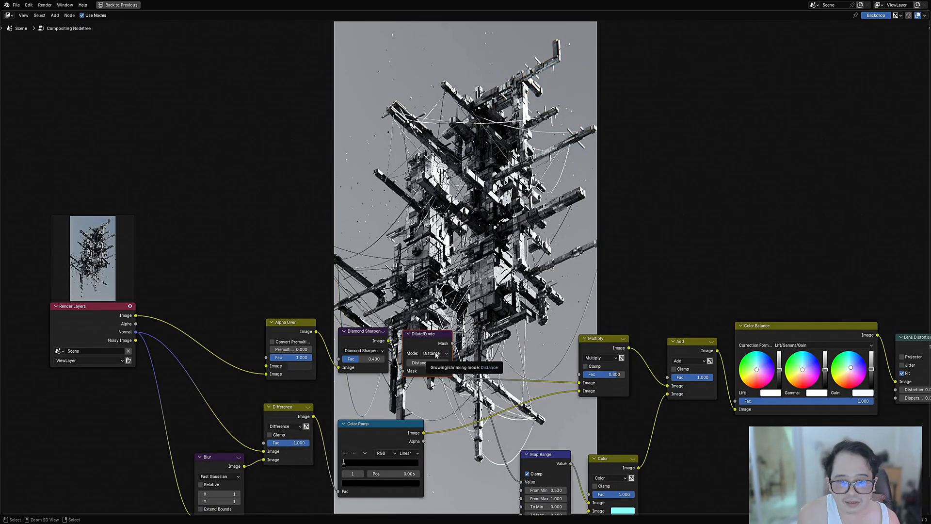
pyautogui.keyDown('ctrl'); pyautogui.keyDown('shift'); pyautogui.click(430, 342); pyautogui.keyUp('shift'); pyautogui.keyUp('ctrl')
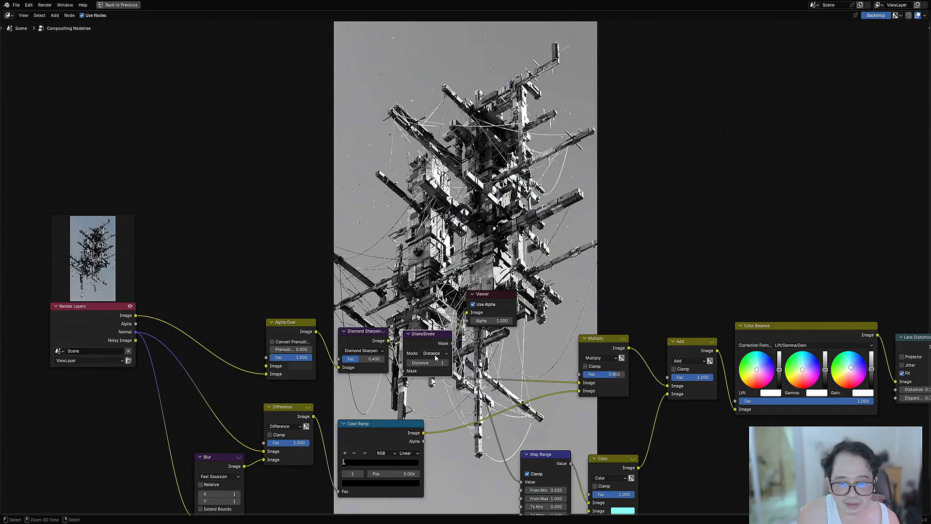
pyautogui.keyDown('ctrl'); pyautogui.scroll(-1, 435, 354); pyautogui.keyUp('ctrl')
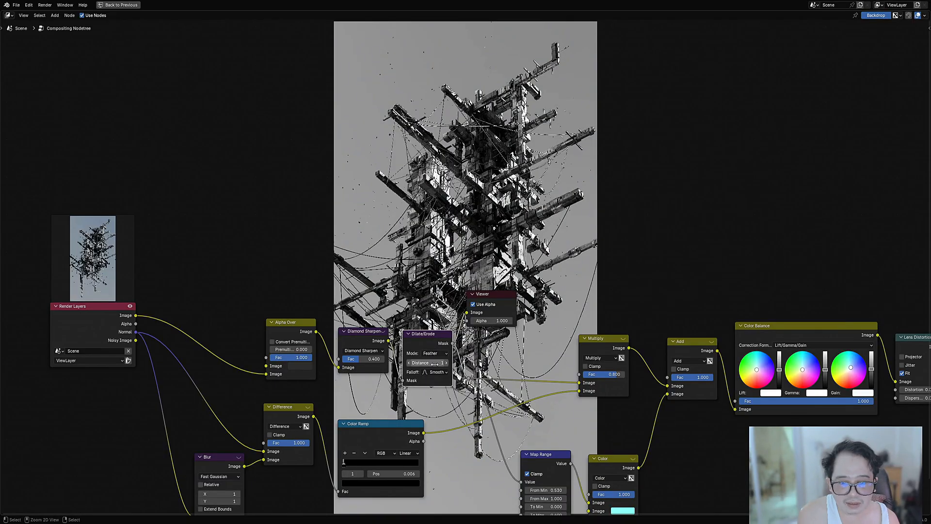
pyautogui.keyDown('ctrl'); pyautogui.scroll(2, 435, 364); pyautogui.keyUp('ctrl')
pyautogui.keyDown('ctrl'); pyautogui.scroll(-1, 434, 364); pyautogui.keyUp('ctrl')
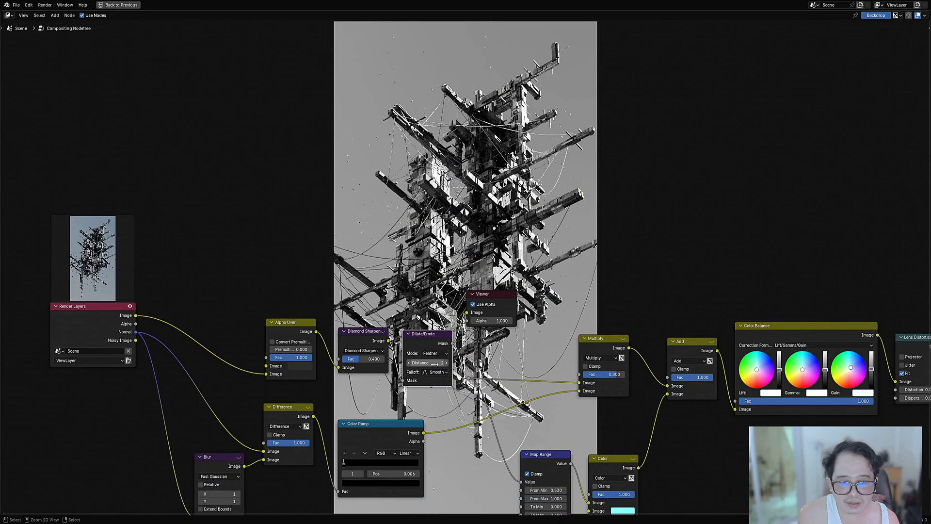
pyautogui.keyDown('ctrl'); pyautogui.scroll(-2, 434, 364); pyautogui.keyUp('ctrl')
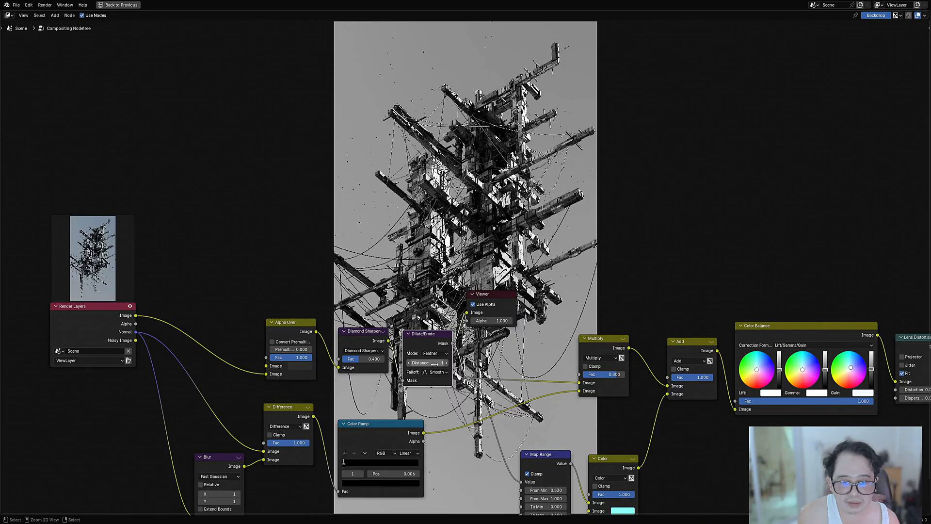
pyautogui.keyDown('ctrl'); pyautogui.scroll(2, 434, 364); pyautogui.keyUp('ctrl')
# Step: Set the Dilate/Erode mode to Steps with a distance of 1
pyautogui.click(434, 353)
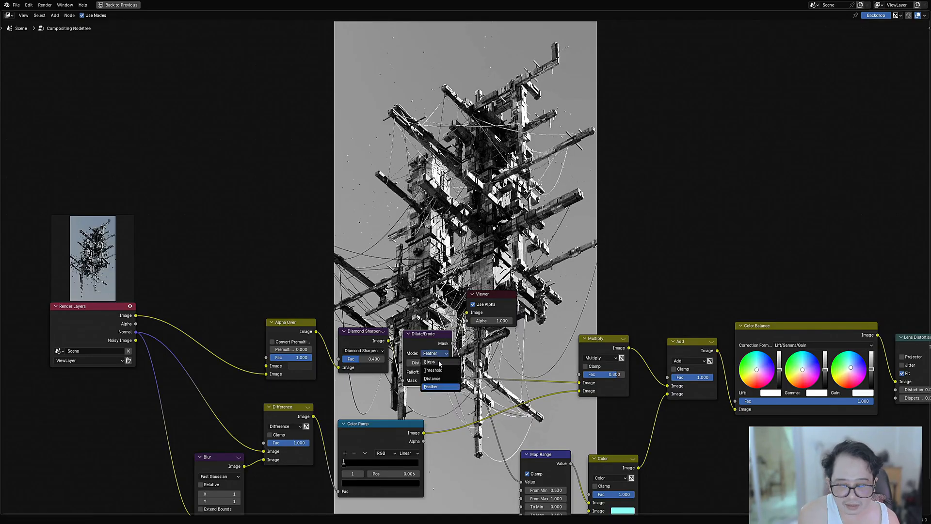
pyautogui.click(439, 361)
pyautogui.scroll(-2, 430, 355)
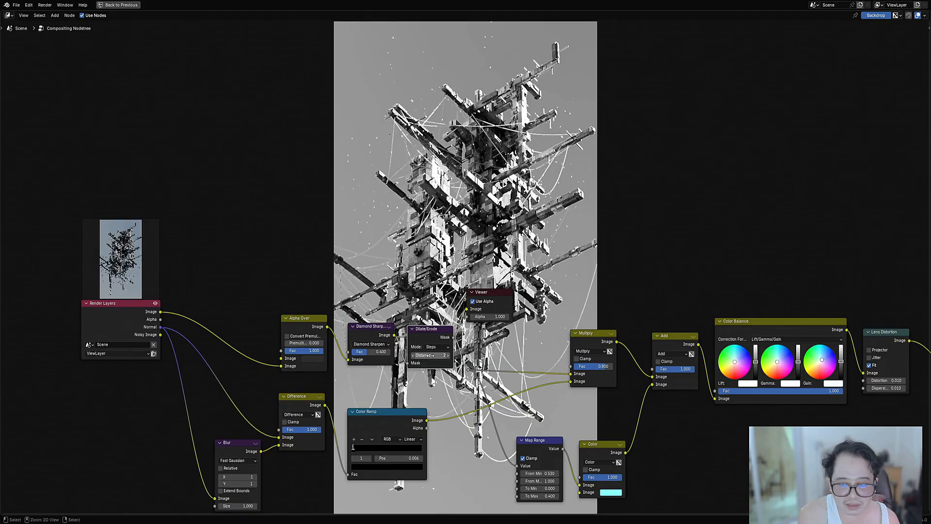
pyautogui.keyDown('ctrl'); pyautogui.scroll(-1, 434, 356); pyautogui.keyUp('ctrl')
pyautogui.scroll(-3, 742, 405)
# Step: Preview the final composite in the backdrop and save the file
pyautogui.moveTo(863, 390); pyautogui.dragTo(671, 366, button='middle')
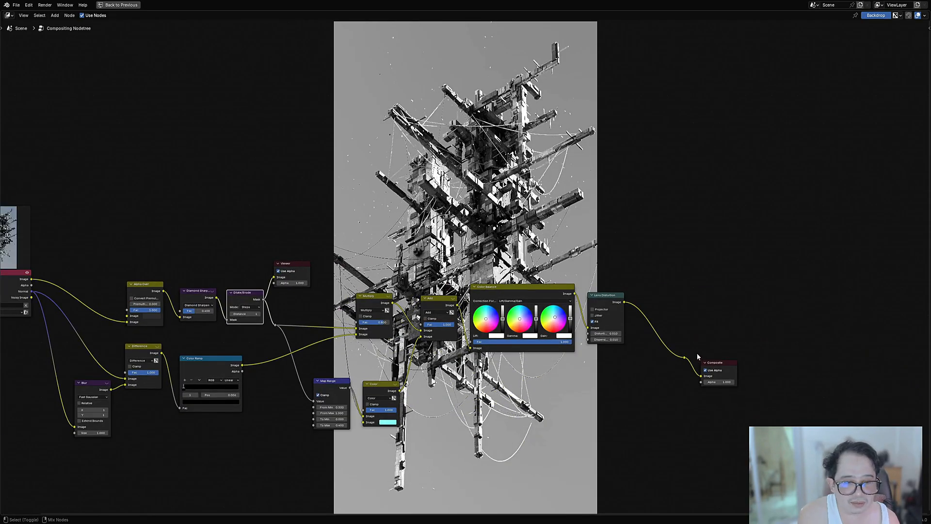
pyautogui.keyDown('ctrl'); pyautogui.keyDown('shift'); pyautogui.click(686, 358); pyautogui.keyUp('shift'); pyautogui.keyUp('ctrl')
pyautogui.moveTo(332, 199); pyautogui.dragTo(427, 280, button='middle')
pyautogui.hotkey('ctrl', 's')
# Step: Set the Lens Distortion node's distortion and dispersion to 0.005 and save the file
pyautogui.moveTo(730, 425); pyautogui.dragTo(591, 395, button='middle')
pyautogui.scroll(3, 591, 395)
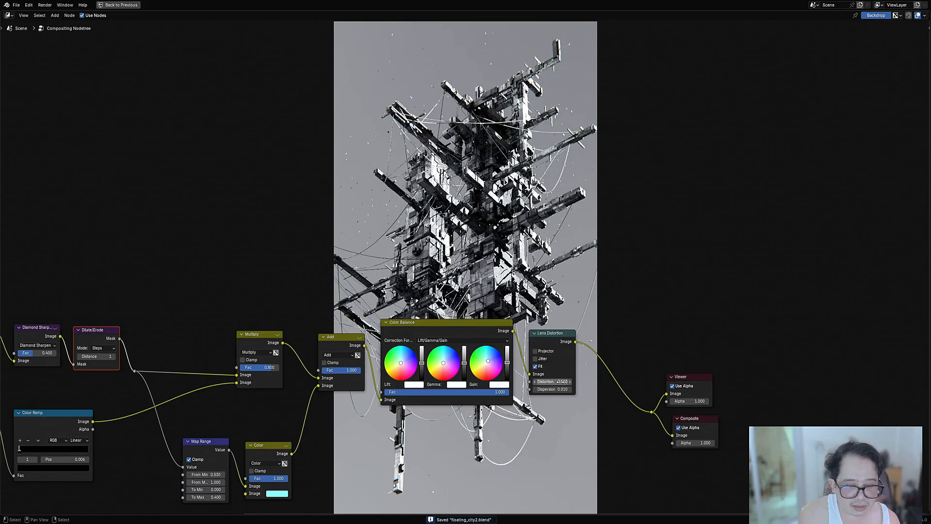
pyautogui.click(546, 382)
pyautogui.write('.005')
pyautogui.press('Tab')
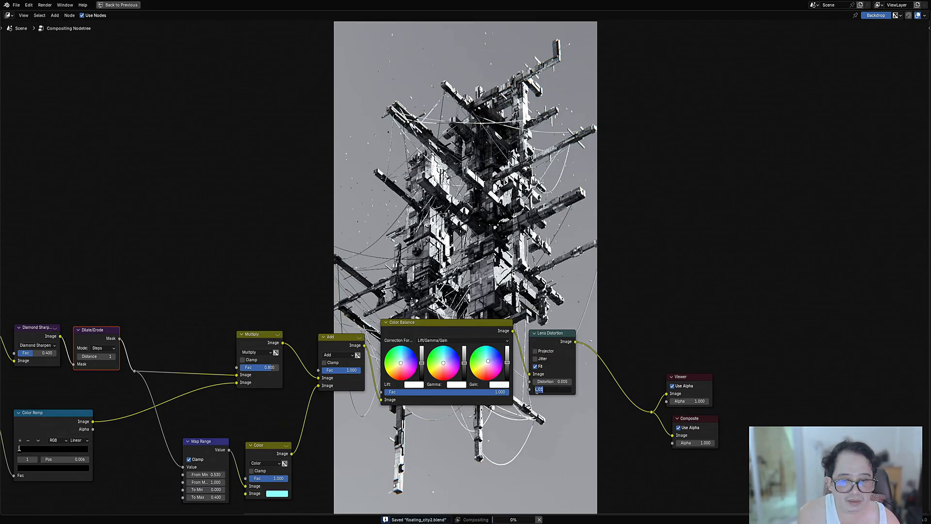
pyautogui.write('.005')
pyautogui.press('Return')
pyautogui.scroll(-3, 340, 187)
pyautogui.moveTo(329, 186); pyautogui.dragTo(530, 131, button='middle')
pyautogui.hotkey('ctrl', 's')
# Step: Delete the Dilate/Erode node while keeping Diamond Sharpen connected to the nodes that follow it
pyautogui.scroll(4, 419, 227)
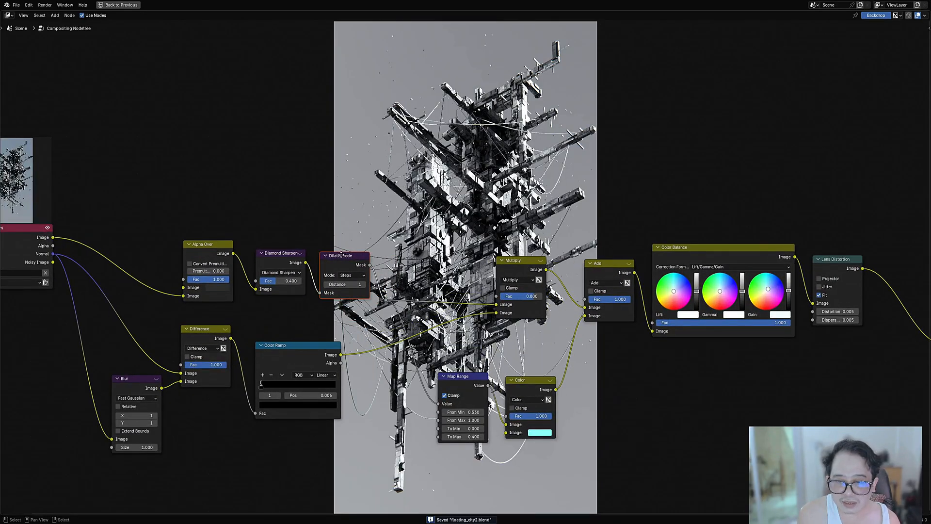
pyautogui.scroll(2, 341, 255)
pyautogui.press('x')
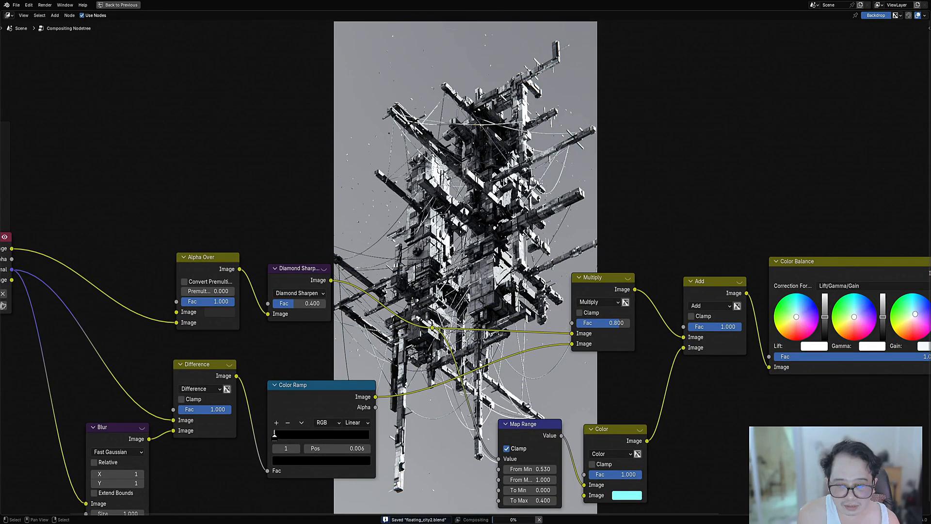
# Step: Insert a Bilateral Blur node directly after the Diamond Sharpen node
pyautogui.hotkey('shift', 'a')
pyautogui.moveTo(444, 249)
pyautogui.moveTo(493, 251)
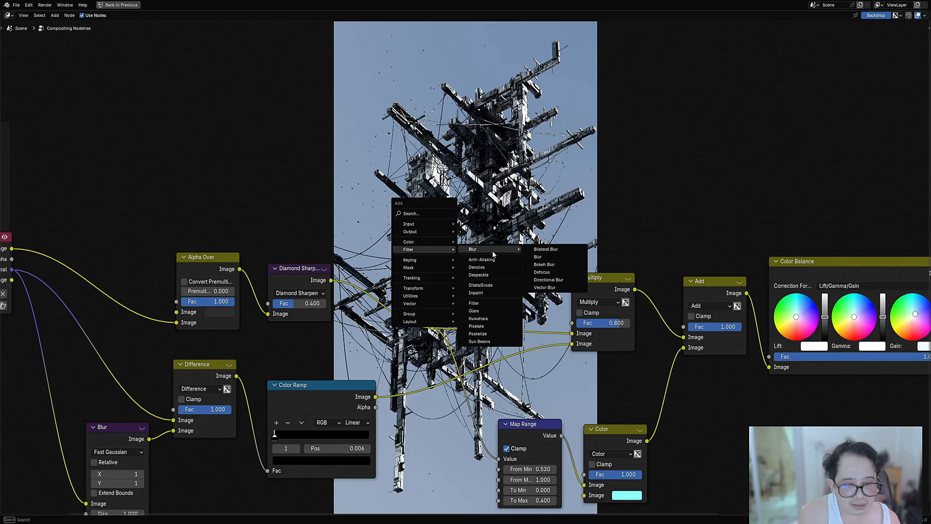
pyautogui.click(544, 250)
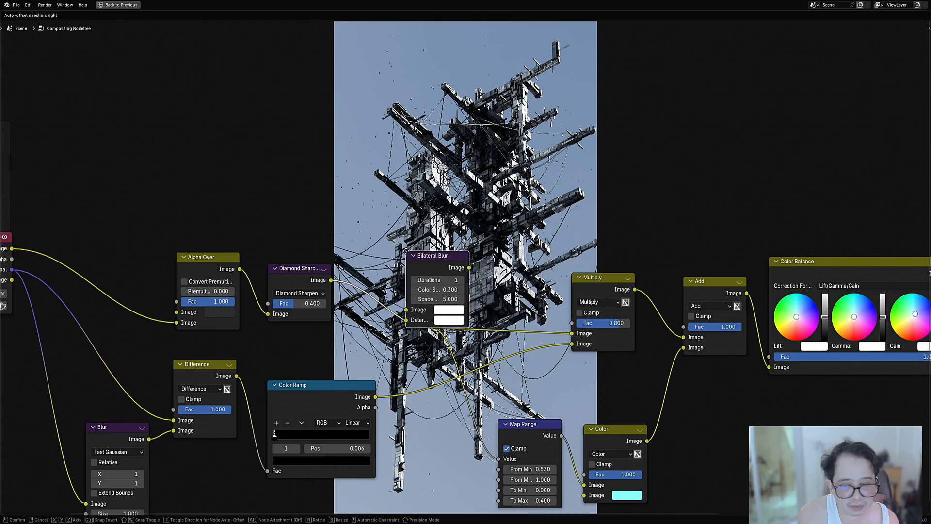
pyautogui.click(349, 260)
pyautogui.moveTo(382, 284); pyautogui.dragTo(560, 257, button='middle')
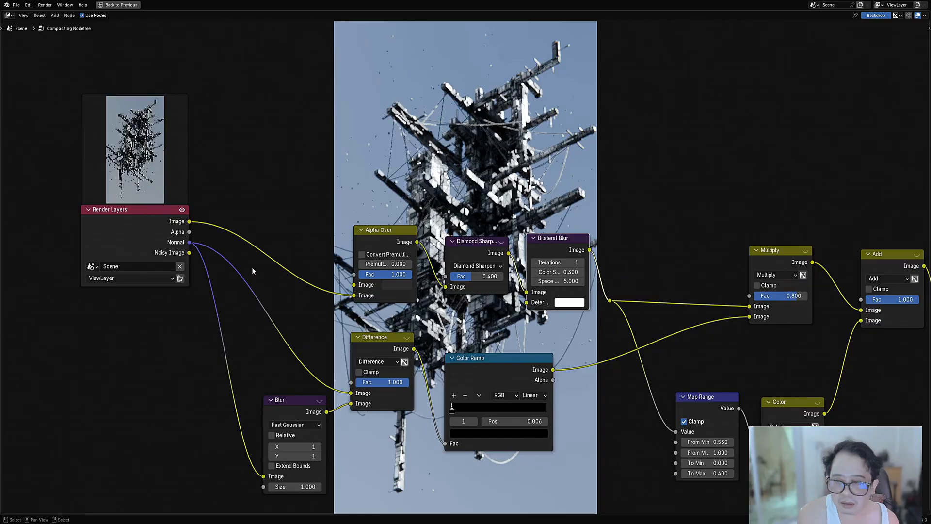
# Step: Connect the Render Layers Normal output to the Bilateral Blur's Determinator input
pyautogui.moveTo(189, 243); pyautogui.dragTo(527, 310)
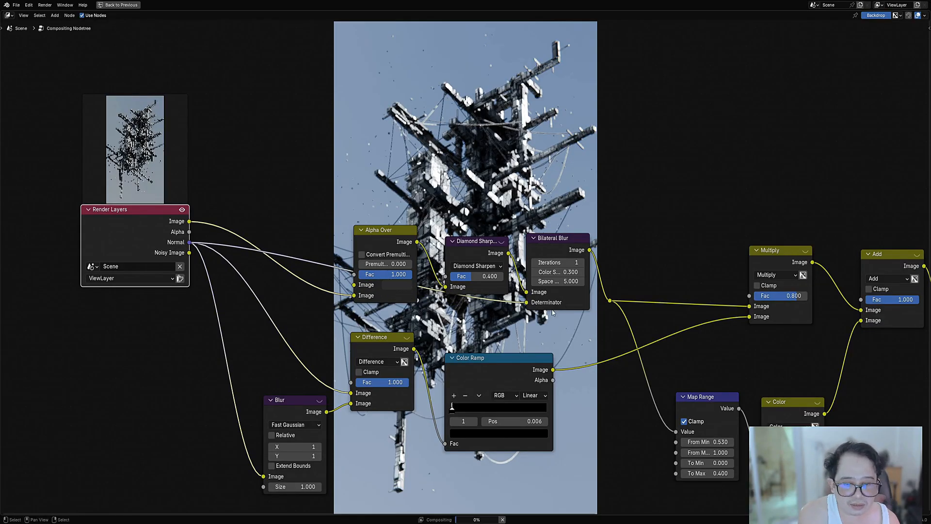
pyautogui.moveTo(550, 306); pyautogui.dragTo(452, 392, button='middle')
pyautogui.scroll(1, 461, 383)
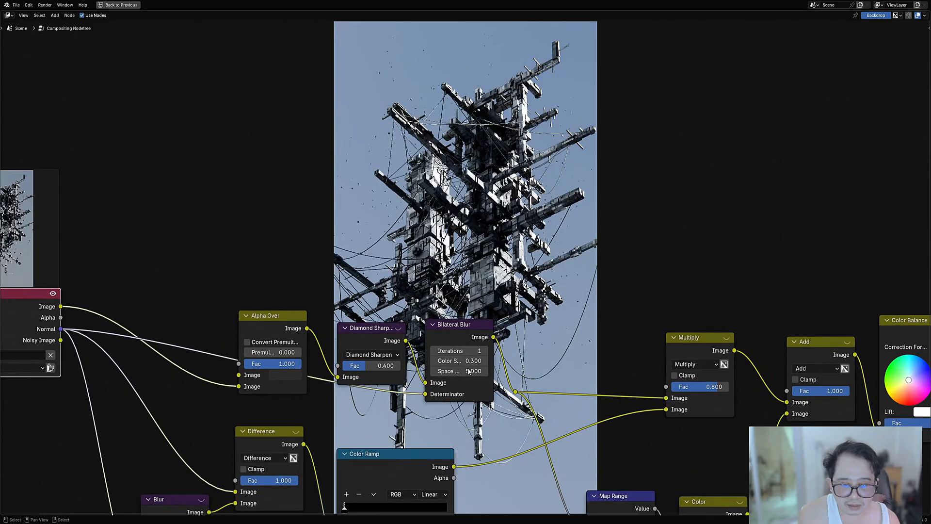
# Step: Preview the Bilateral Blur output in the backdrop with 2 iterations, trying a Space Sigma of 1 and of 4
pyautogui.keyDown('ctrl'); pyautogui.keyDown('shift'); pyautogui.click(458, 330); pyautogui.keyUp('shift'); pyautogui.keyUp('ctrl')
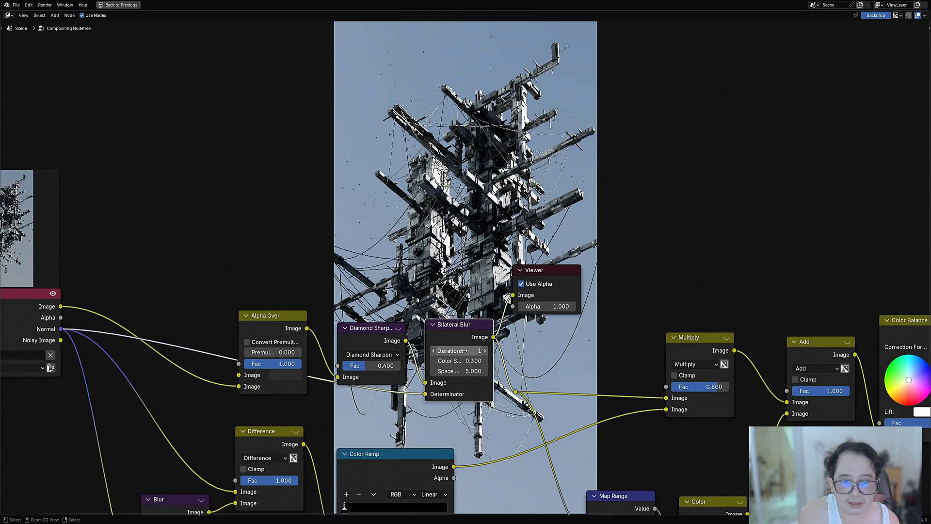
pyautogui.moveTo(460, 350); pyautogui.dragTo(447, 370)
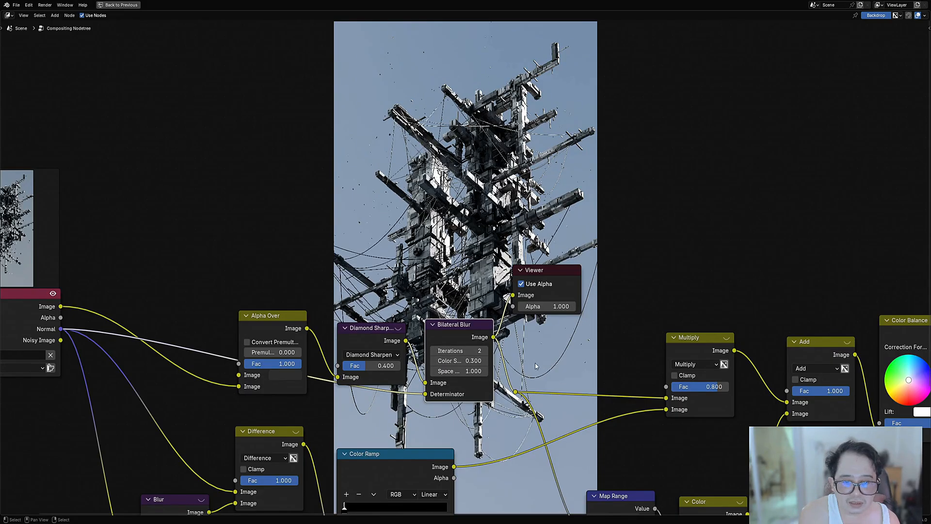
pyautogui.click(474, 371)
pyautogui.press('Return')
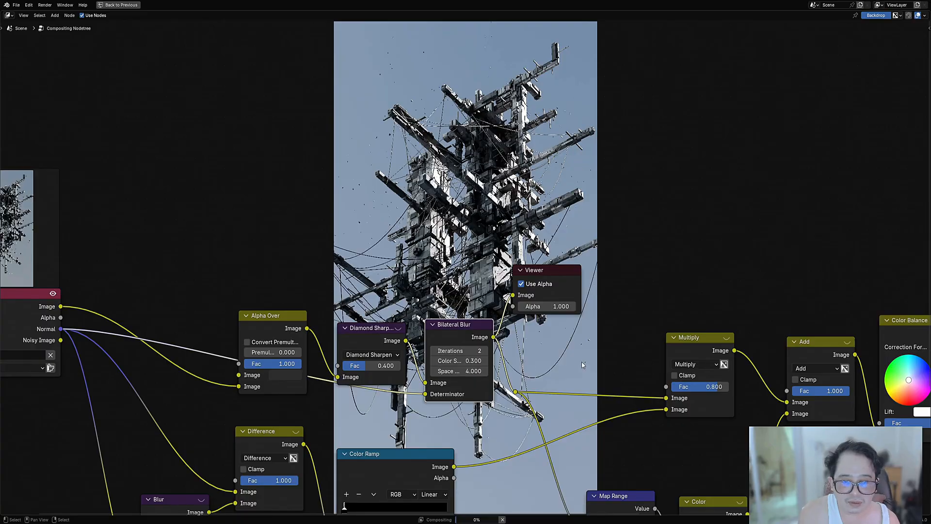
# Step: Try a Bilateral Blur Space Sigma of 2 and settle on 3
pyautogui.click(465, 371)
pyautogui.write('2')
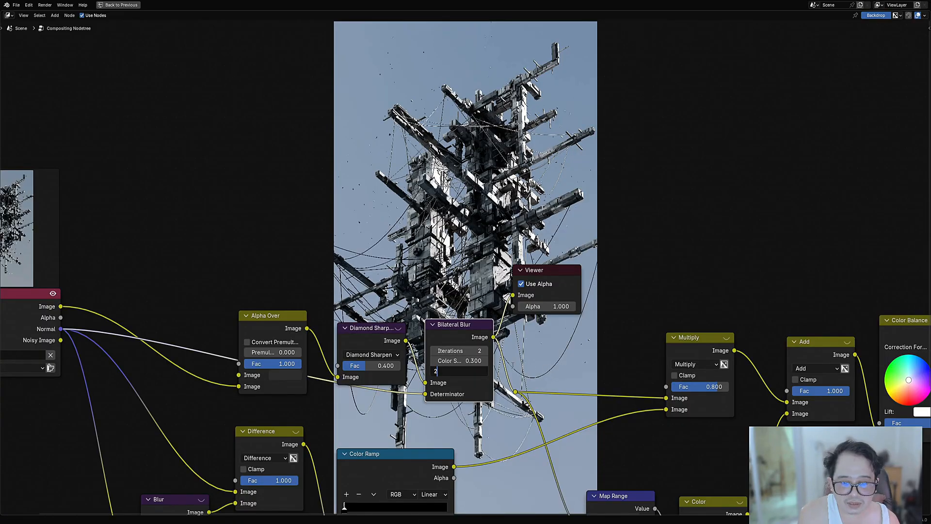
pyautogui.press('Return')
pyautogui.click(475, 371)
pyautogui.write('3')
pyautogui.press('Return')
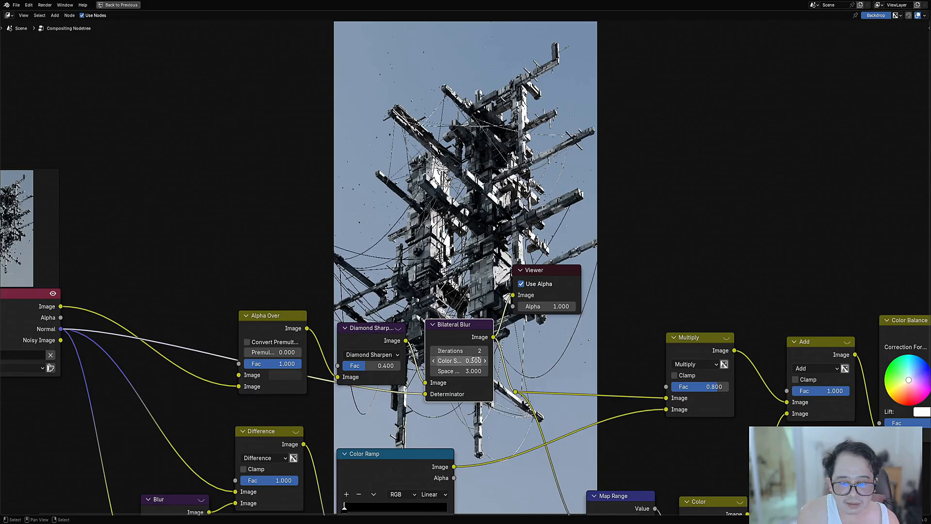
# Step: Try a Bilateral Blur Color Sigma of 0.1 and 0.4 before setting it back to 0.3
pyautogui.click(475, 360)
pyautogui.write('.1')
pyautogui.press('Return')
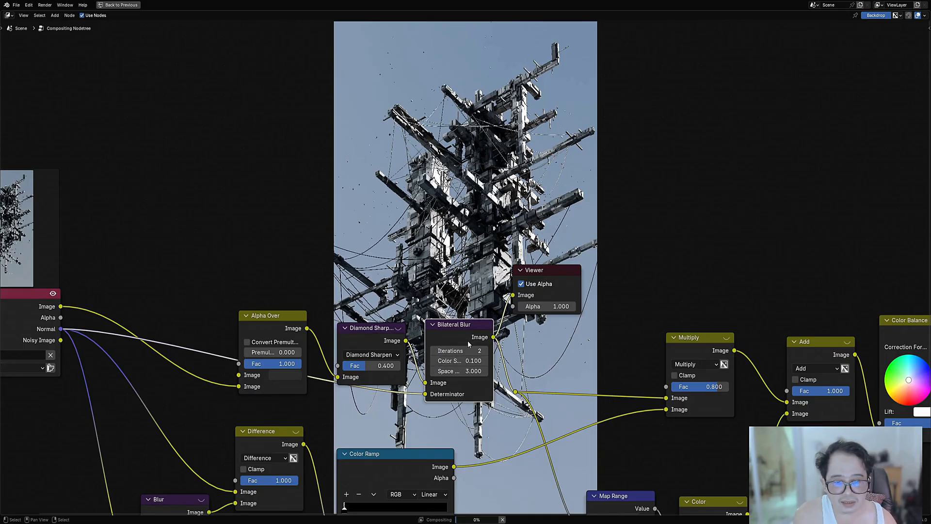
pyautogui.click(468, 360)
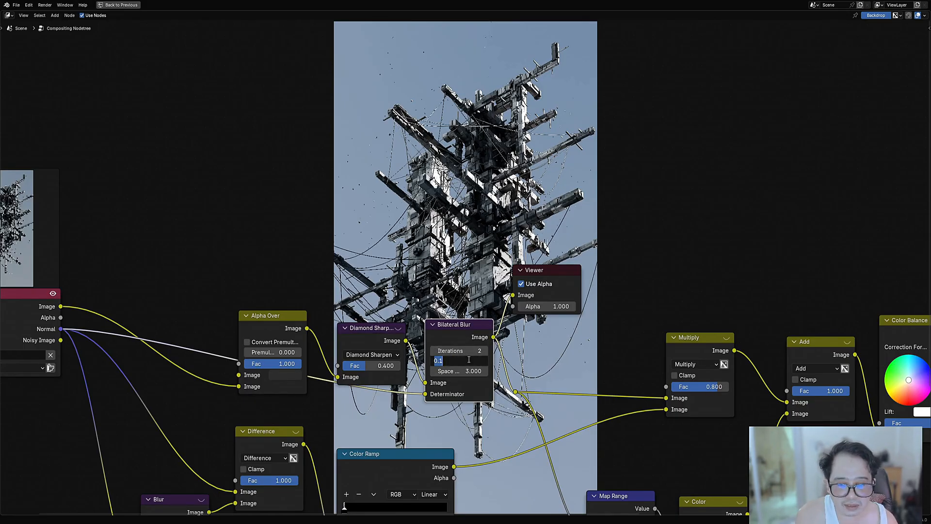
pyautogui.write('.4')
pyautogui.press('Return')
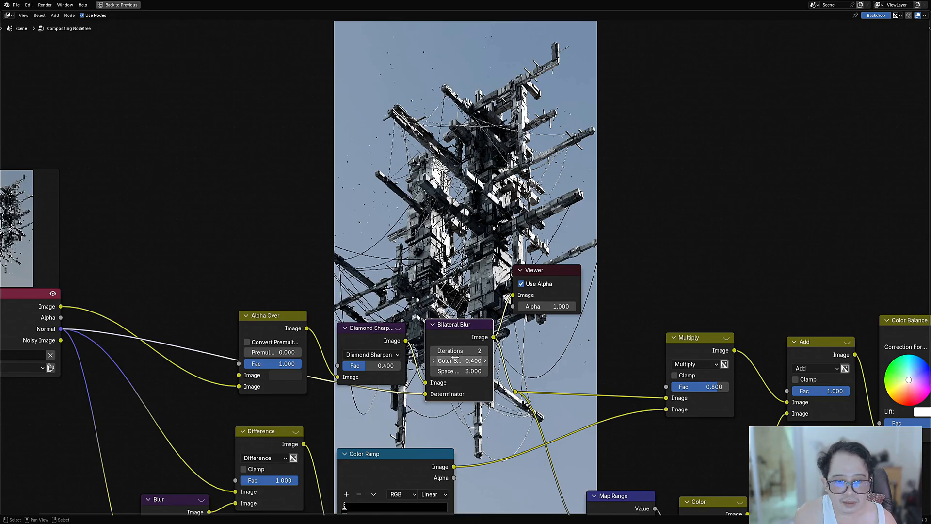
pyautogui.click(456, 359)
pyautogui.press('Return')
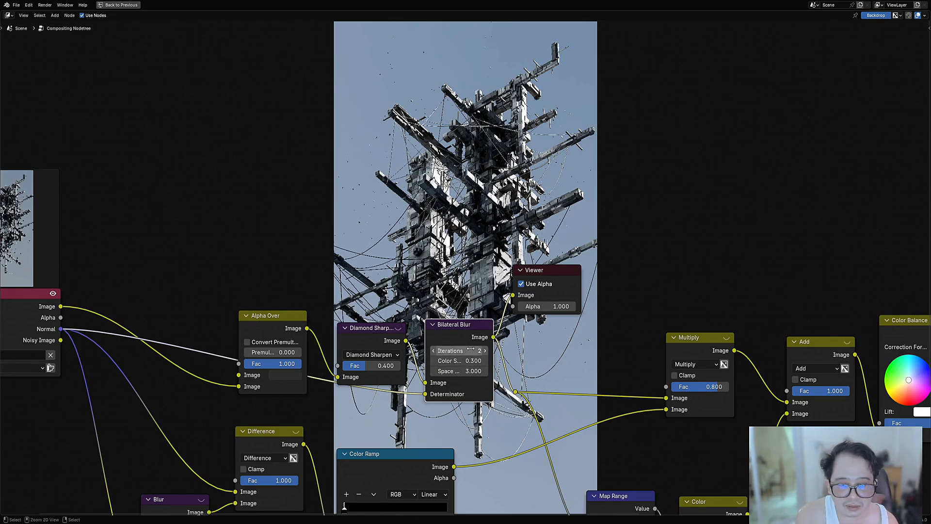
# Step: Set the Bilateral Blur iterations to 1
pyautogui.keyDown('ctrl'); pyautogui.scroll(2, 470, 349); pyautogui.keyUp('ctrl')
pyautogui.keyDown('ctrl'); pyautogui.scroll(-2, 470, 348); pyautogui.keyUp('ctrl')
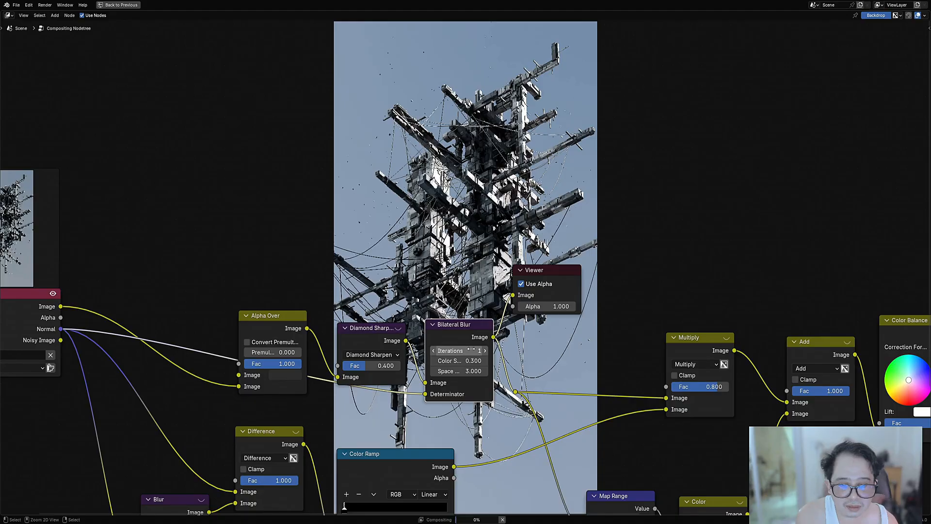
pyautogui.scroll(-13, 723, 370)
# Step: Preview the Lens Distortion output in the backdrop, view the full image and save the file
pyautogui.moveTo(779, 353); pyautogui.dragTo(646, 362, button='middle')
pyautogui.scroll(2, 646, 362)
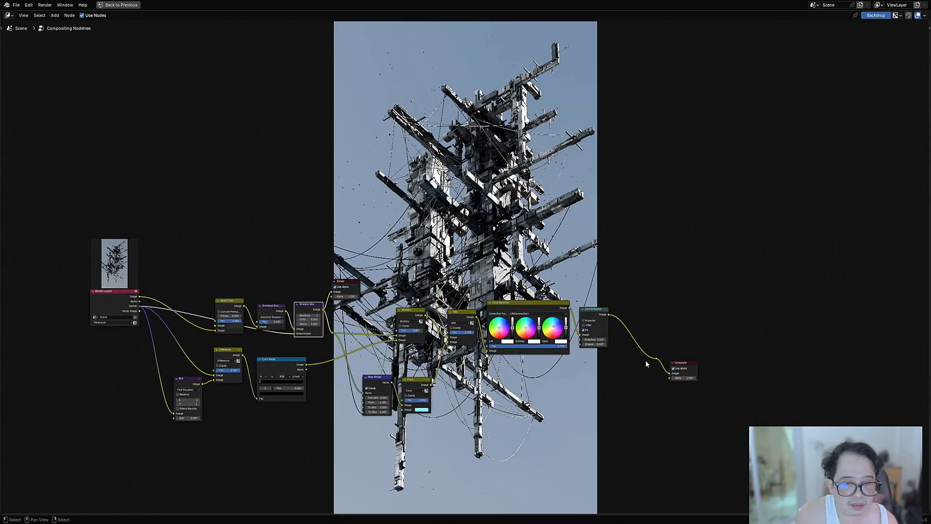
pyautogui.keyDown('ctrl'); pyautogui.keyDown('shift'); pyautogui.click(656, 359); pyautogui.keyUp('shift'); pyautogui.keyUp('ctrl')
pyautogui.moveTo(502, 260); pyautogui.dragTo(494, 408, button='middle')
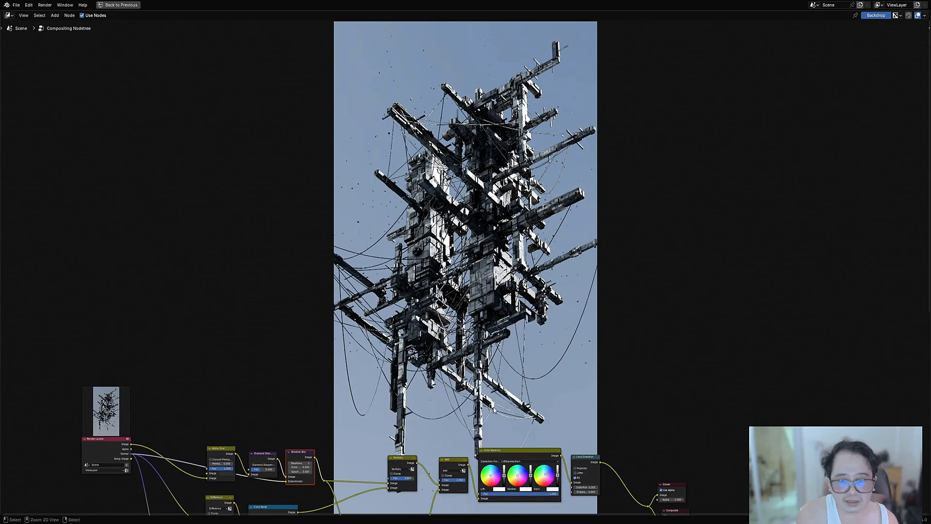
pyautogui.hotkey('ctrl', 's')
pyautogui.moveTo(404, 416); pyautogui.dragTo(513, 418, button='middle')
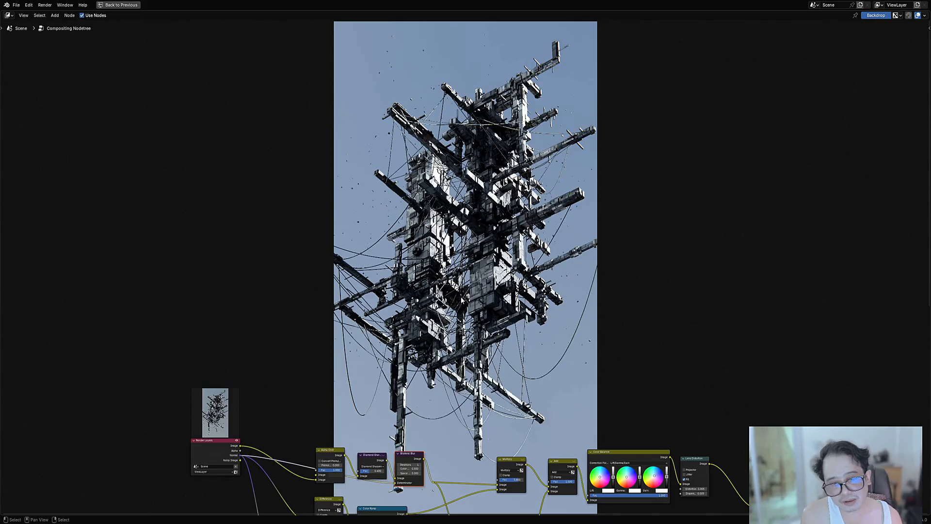
# Step: Dissolve the Bilateral Blur node while keeping the Diamond Sharpen output linked onward
pyautogui.scroll(4, 434, 266)
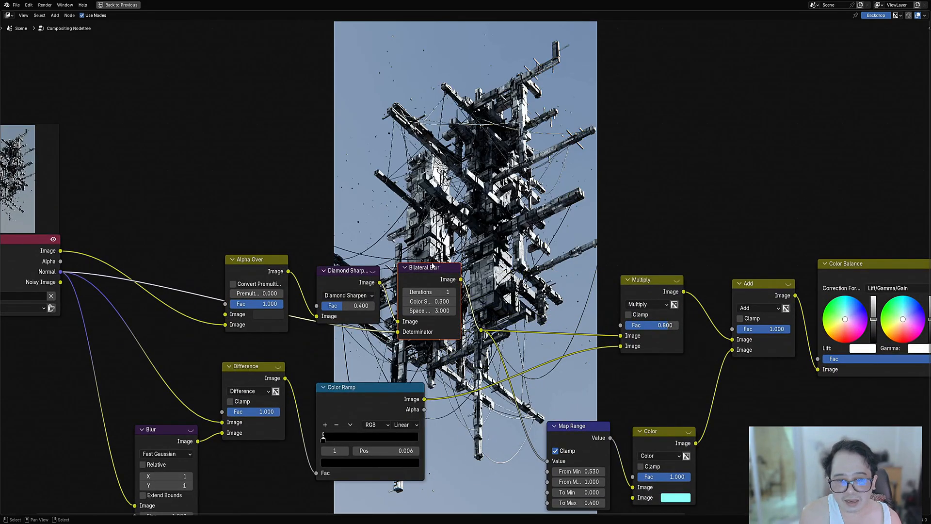
pyautogui.click(433, 265)
pyautogui.hotkey('ctrl', 'x')
pyautogui.hotkey('shift', 'a')
pyautogui.moveTo(441, 281)
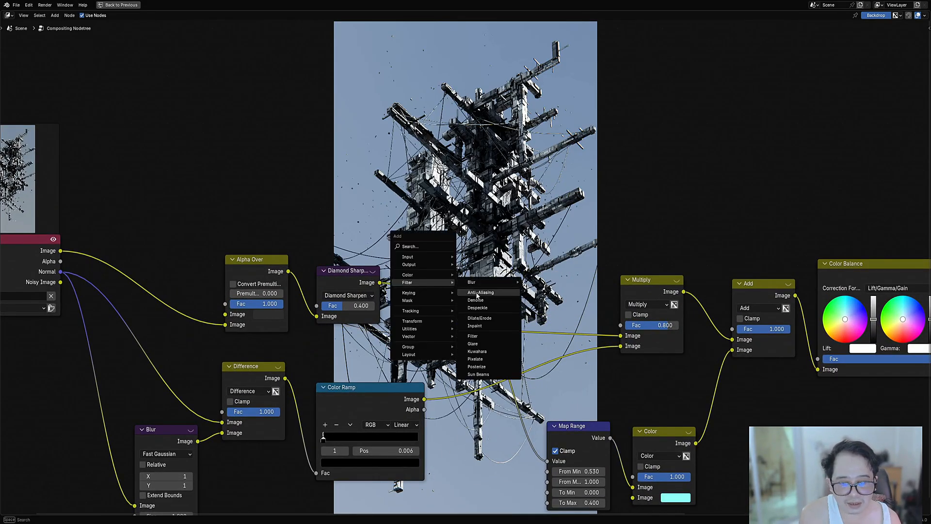
pyautogui.click(485, 320)
pyautogui.click(483, 224)
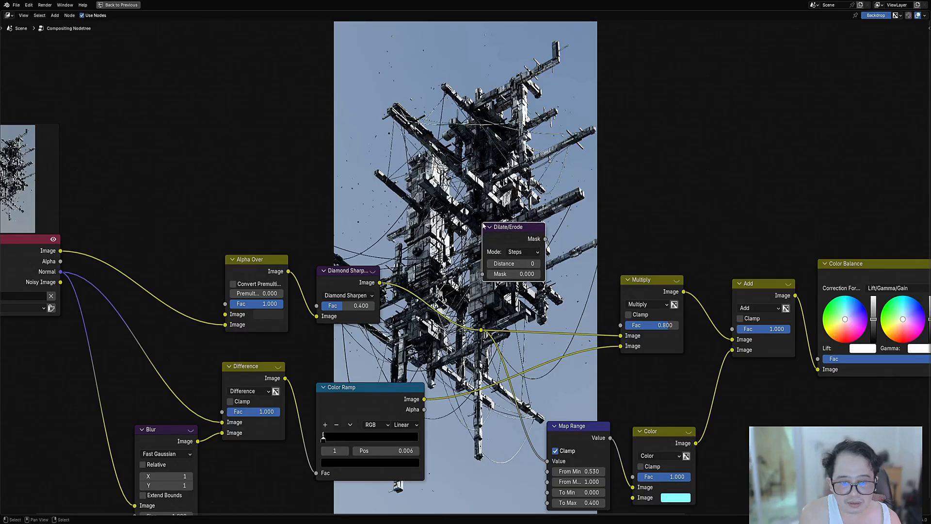
pyautogui.press('x')
# Step: Add a Dilate/Erode filter node onto the link after the Diamond Sharpen node
pyautogui.hotkey('shift', 'a')
pyautogui.moveTo(481, 223)
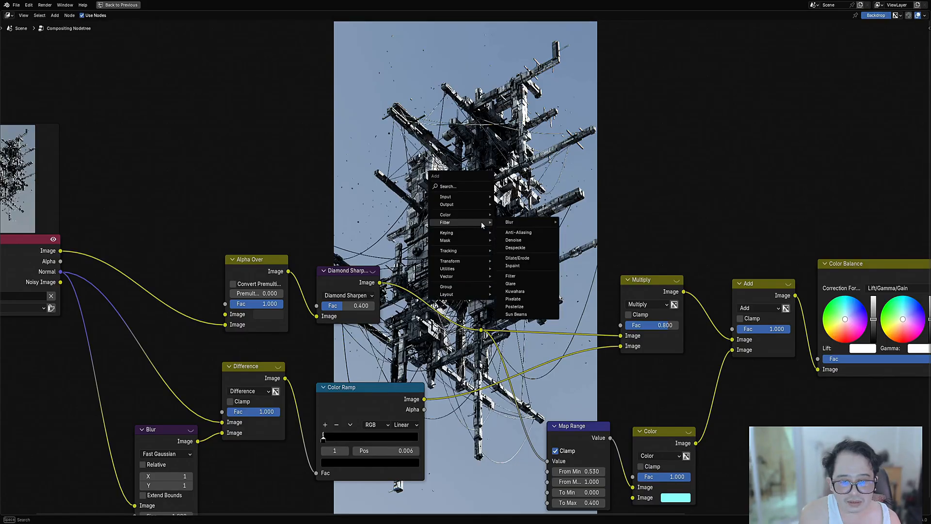
pyautogui.click(519, 258)
pyautogui.click(399, 280)
# Step: Set the Dilate/Erode node to Feather mode with a distance of 2
pyautogui.click(441, 306)
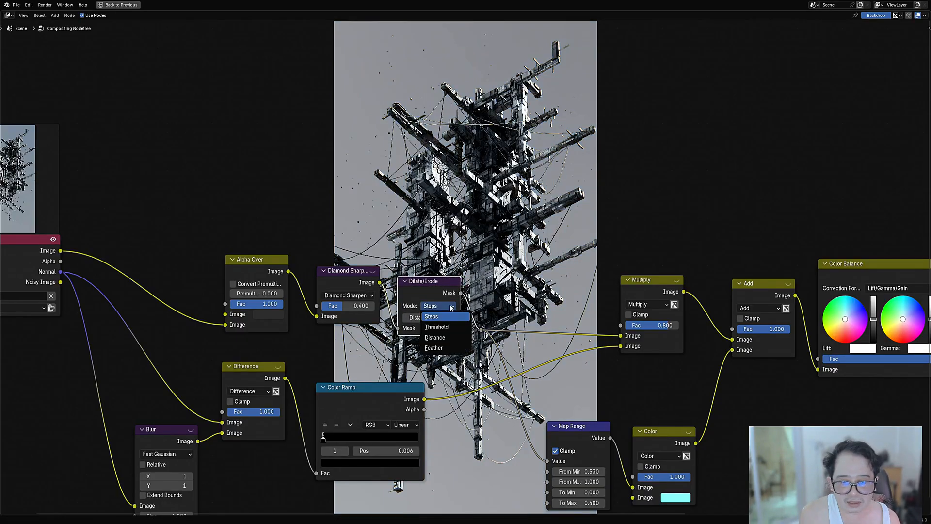
pyautogui.click(451, 345)
pyautogui.moveTo(451, 345); pyautogui.dragTo(408, 391, button='middle')
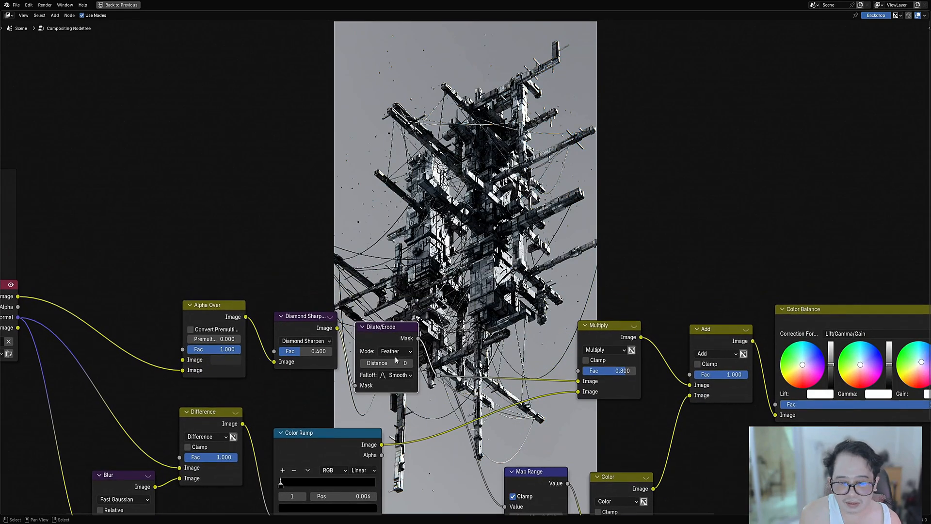
pyautogui.keyDown('ctrl'); pyautogui.scroll(1, 395, 362); pyautogui.keyUp('ctrl')
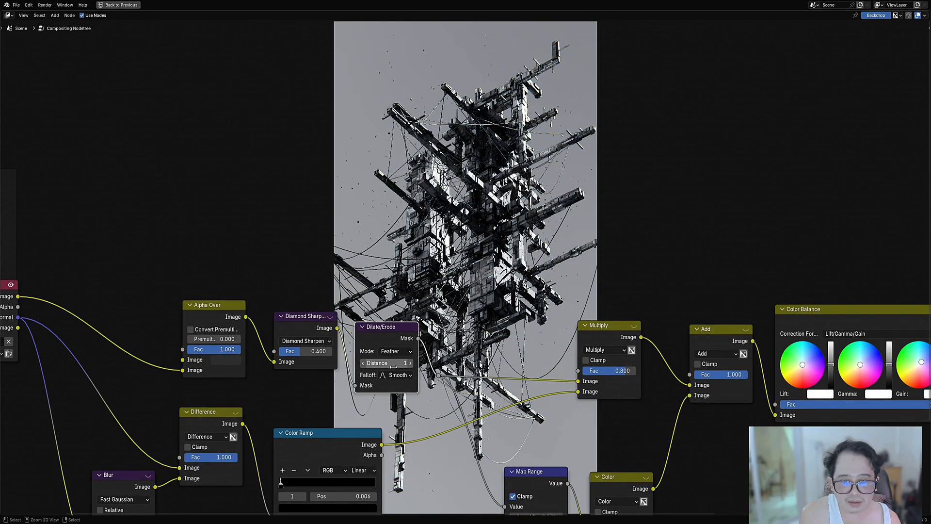
pyautogui.keyDown('ctrl'); pyautogui.scroll(1, 392, 362); pyautogui.keyUp('ctrl')
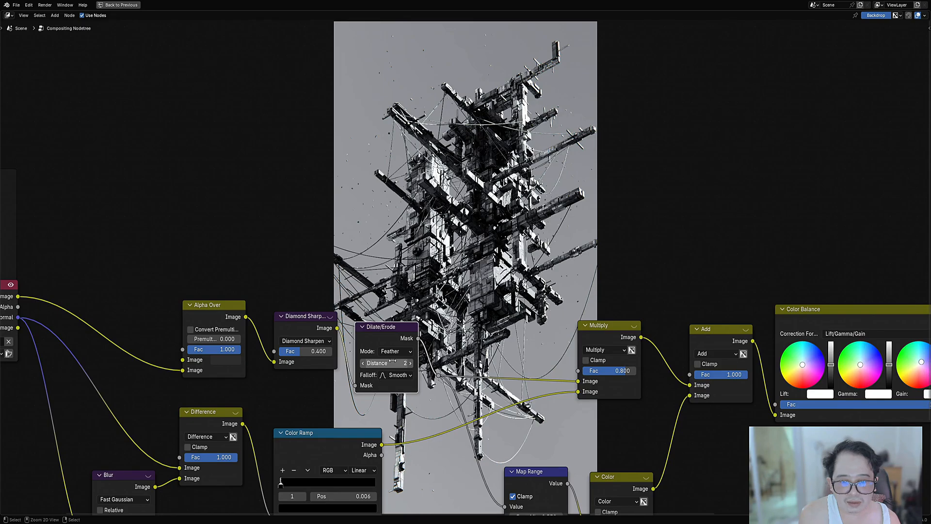
# Step: Save the file and view the composited image clear of the nodes
pyautogui.scroll(-4, 473, 291)
pyautogui.moveTo(705, 233); pyautogui.dragTo(486, 400, button='middle')
pyautogui.hotkey('ctrl', 's')
pyautogui.scroll(-1, 487, 388)
pyautogui.moveTo(490, 362); pyautogui.dragTo(503, 433, button='middle')
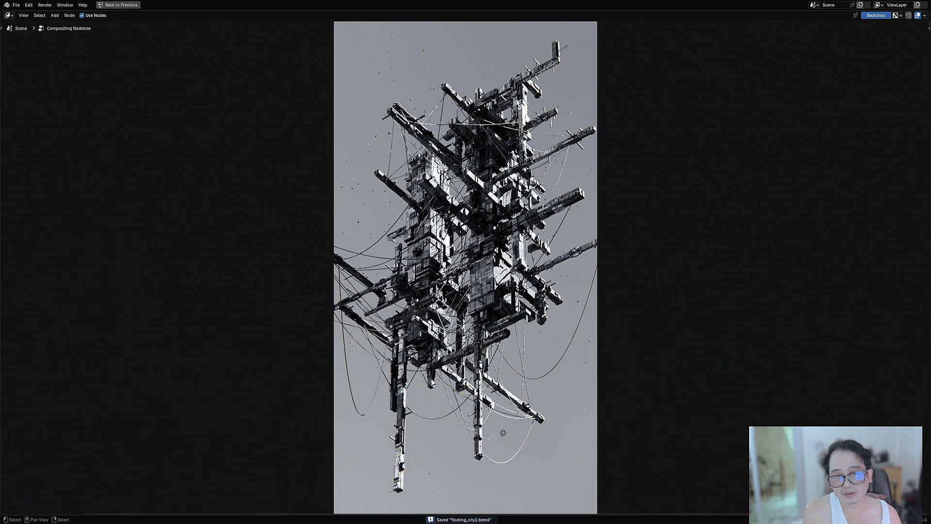
# Step: Duplicate the Add node and insert the copy between the Color Balance and Lens Distortion nodes
pyautogui.moveTo(510, 346); pyautogui.dragTo(531, 131, button='middle')
pyautogui.scroll(8, 531, 134)
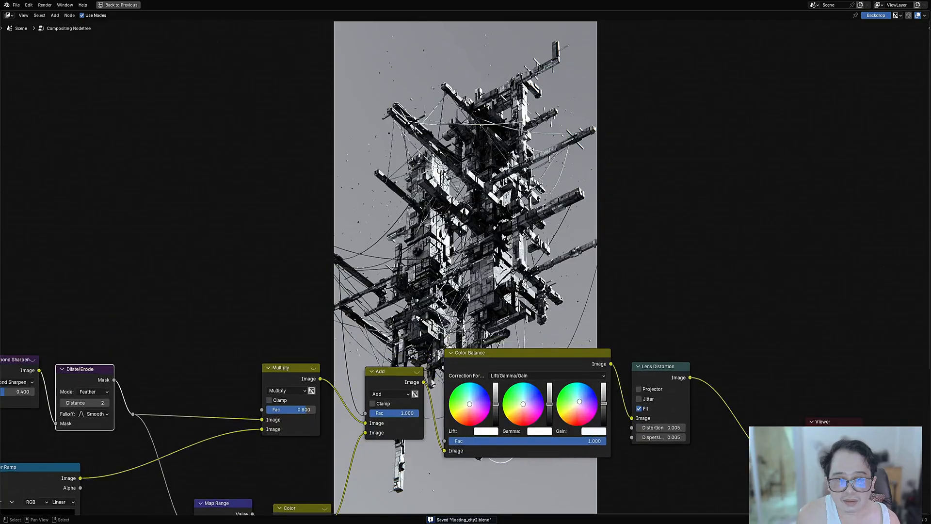
pyautogui.scroll(-6, 503, 277)
pyautogui.moveTo(589, 375); pyautogui.dragTo(419, 394, button='middle')
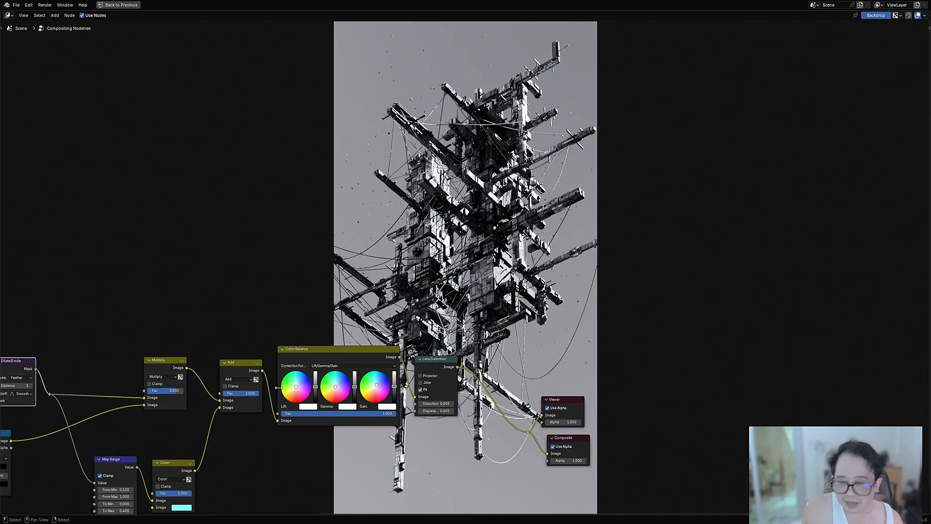
pyautogui.moveTo(241, 380); pyautogui.dragTo(244, 374, button='middle')
pyautogui.click(245, 367)
pyautogui.hotkey('shift', 'd')
pyautogui.click(433, 362)
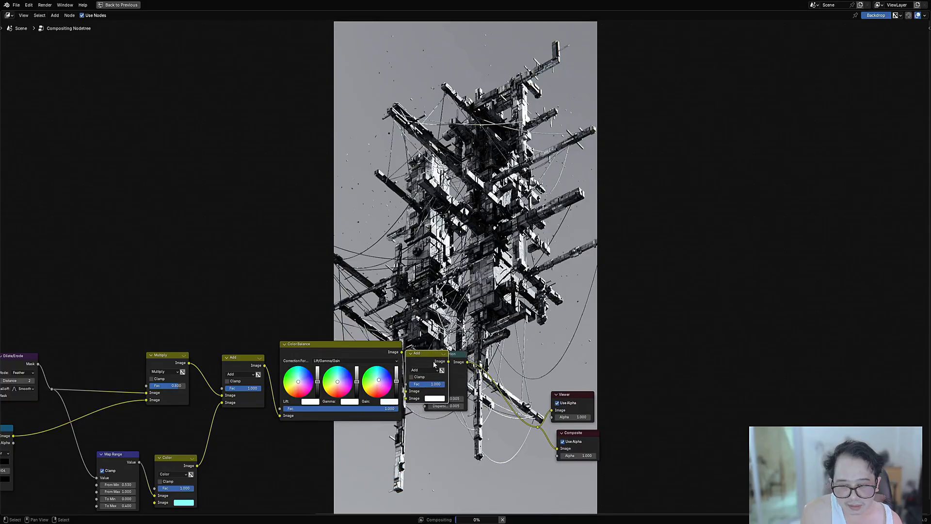
pyautogui.scroll(2, 433, 362)
# Step: Set the duplicated mix node's blend mode to Lighten and its factor to 0.01
pyautogui.click(441, 409)
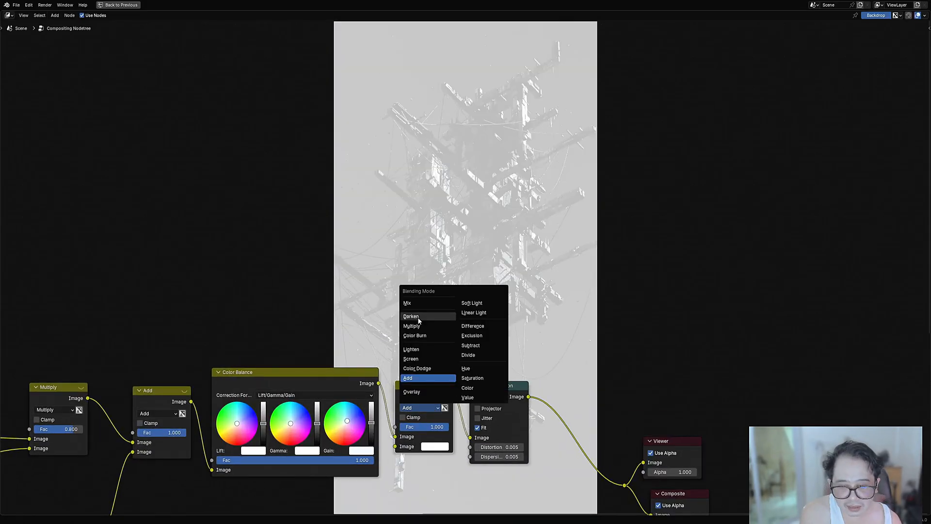
pyautogui.click(422, 350)
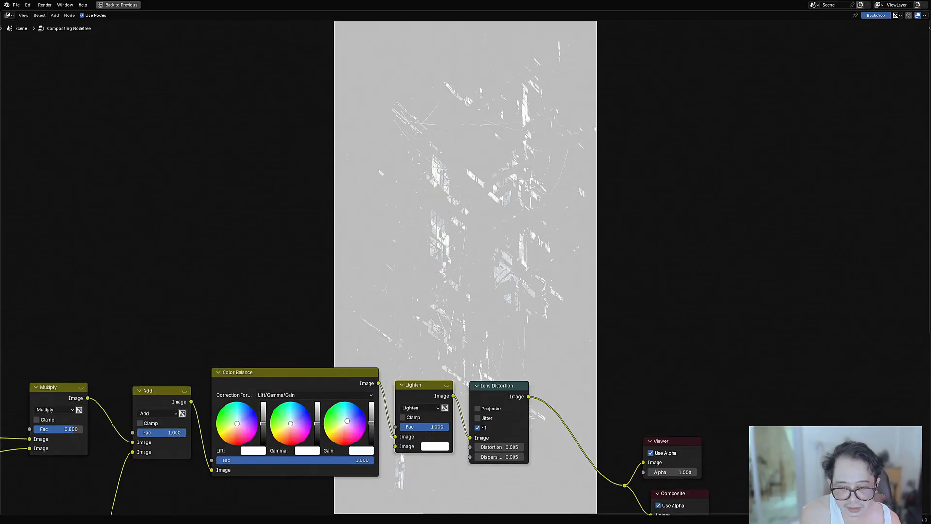
pyautogui.click(422, 426)
pyautogui.write('0')
pyautogui.press('Return')
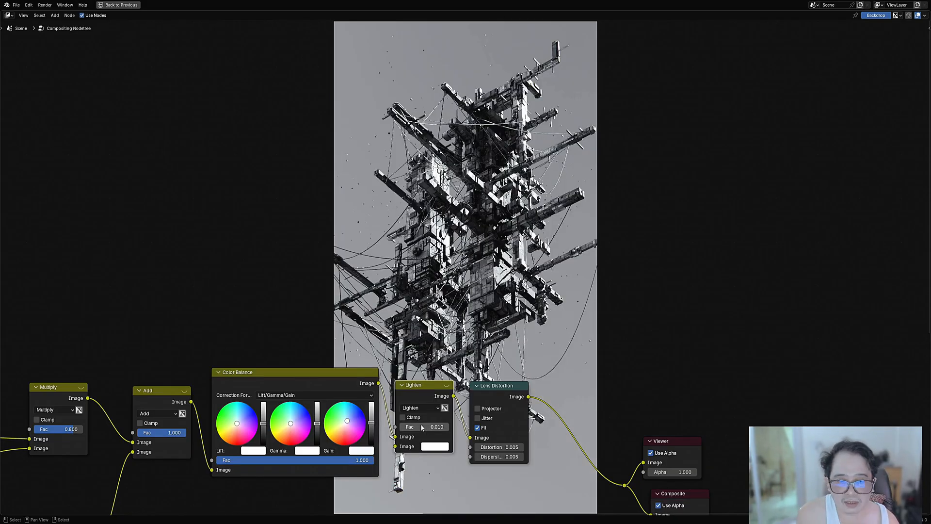
# Step: Tint the Lighten node's second Image colour a pale blue-violet
pyautogui.click(435, 446)
pyautogui.moveTo(459, 337)
pyautogui.mouseDown()
pyautogui.moveTo(447, 350)
pyautogui.moveTo(453, 327)
pyautogui.moveTo(464, 333)
pyautogui.mouseUp()
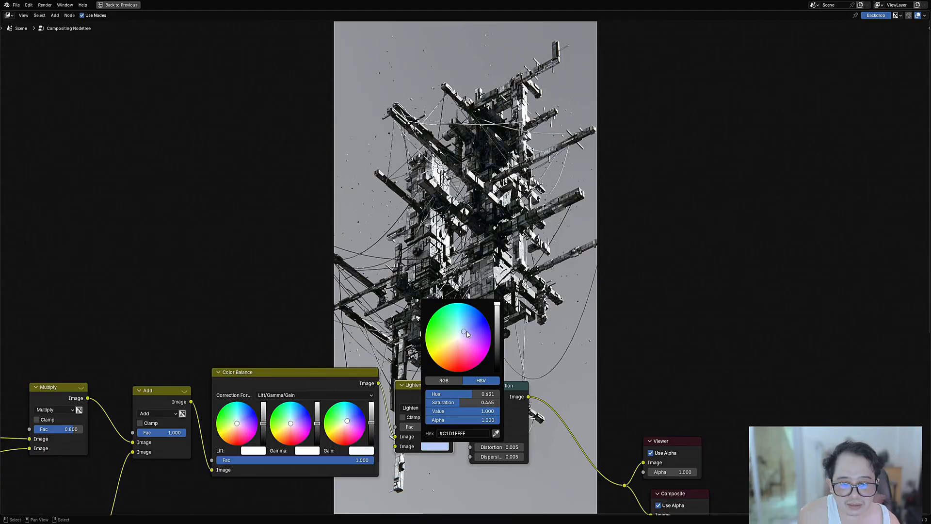
pyautogui.moveTo(672, 207); pyautogui.dragTo(575, 250, button='middle')
pyautogui.scroll(-6, 511, 423)
pyautogui.scroll(8, 557, 276)
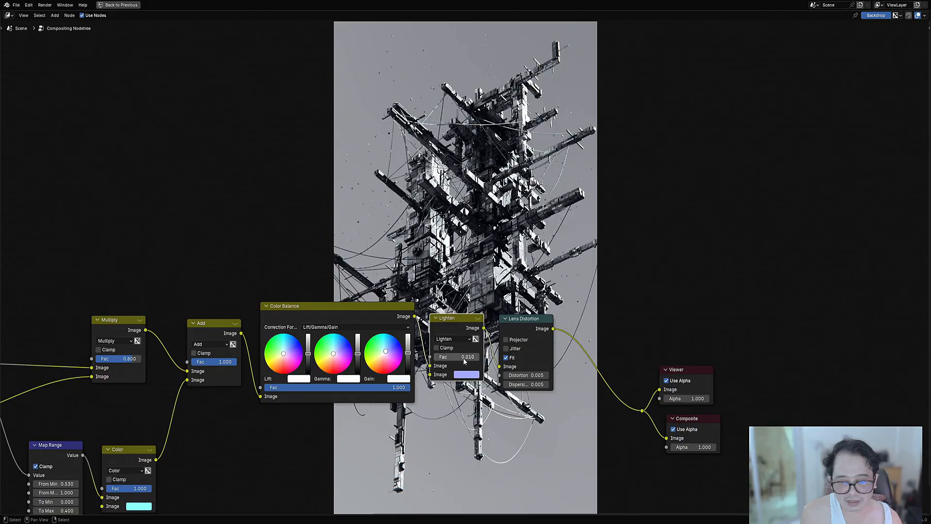
# Step: Set the Lighten node's factor to 0.02 and view the image clear of the nodes
pyautogui.click(465, 359)
pyautogui.write('.05')
pyautogui.press('Return')
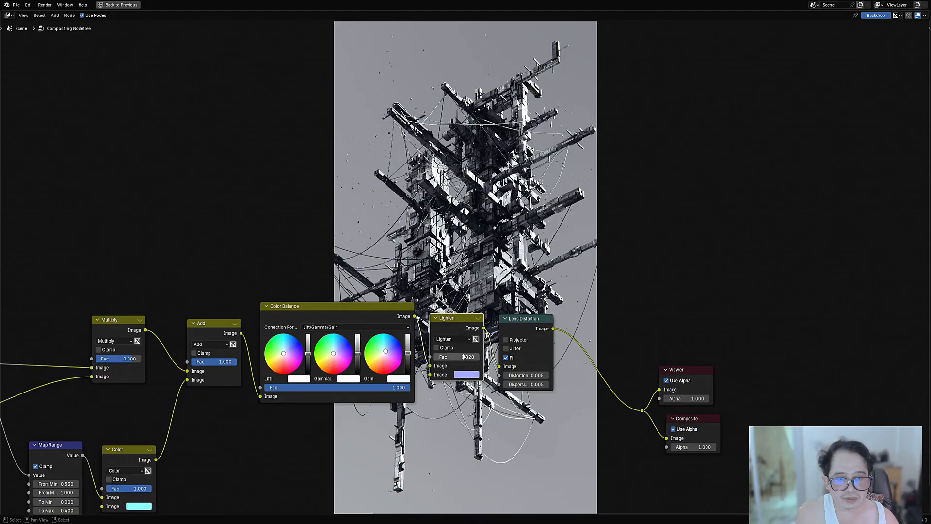
pyautogui.moveTo(578, 243); pyautogui.dragTo(592, 480, button='middle')
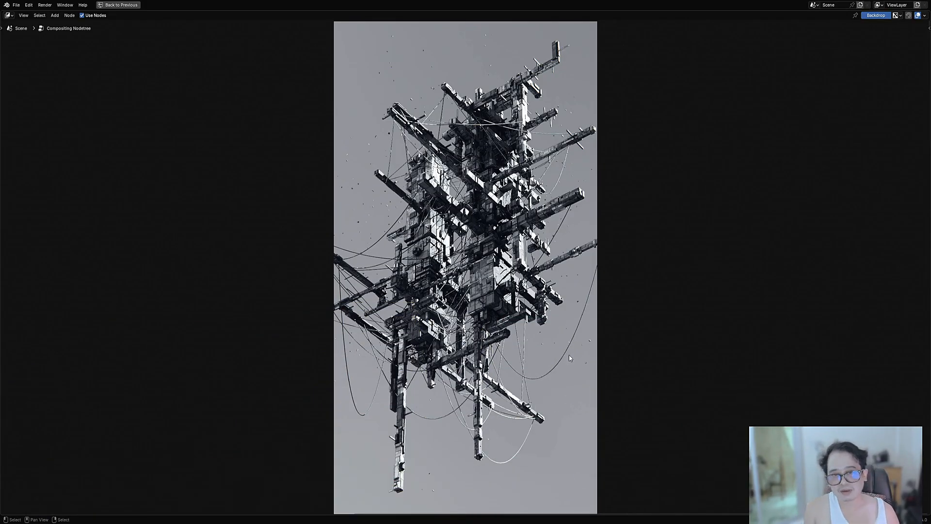
pyautogui.moveTo(550, 427); pyautogui.dragTo(553, 155, button='middle')
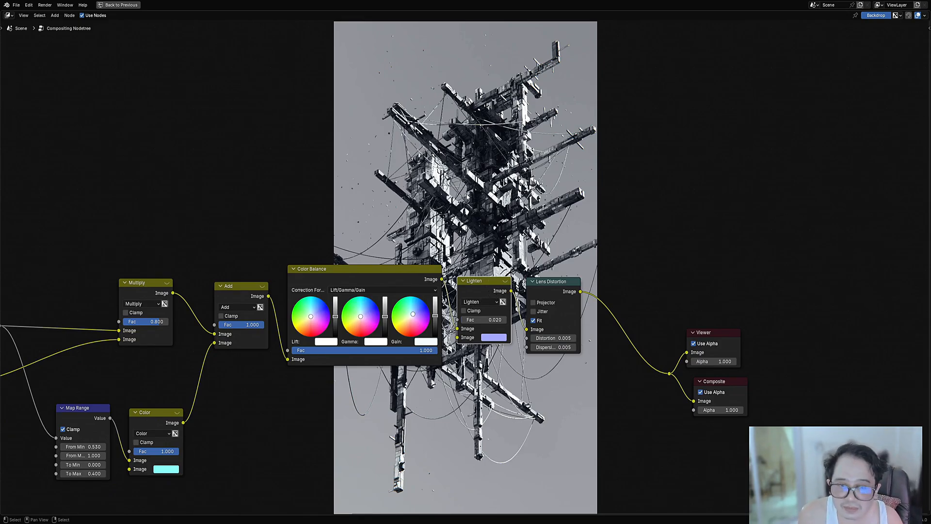
# Step: Move the Dilate/Erode node lower and insert a duplicate of the Multiply node directly after it
pyautogui.moveTo(514, 285); pyautogui.dragTo(479, 34, button='middle')
pyautogui.moveTo(479, 239); pyautogui.dragTo(556, 204, button='middle')
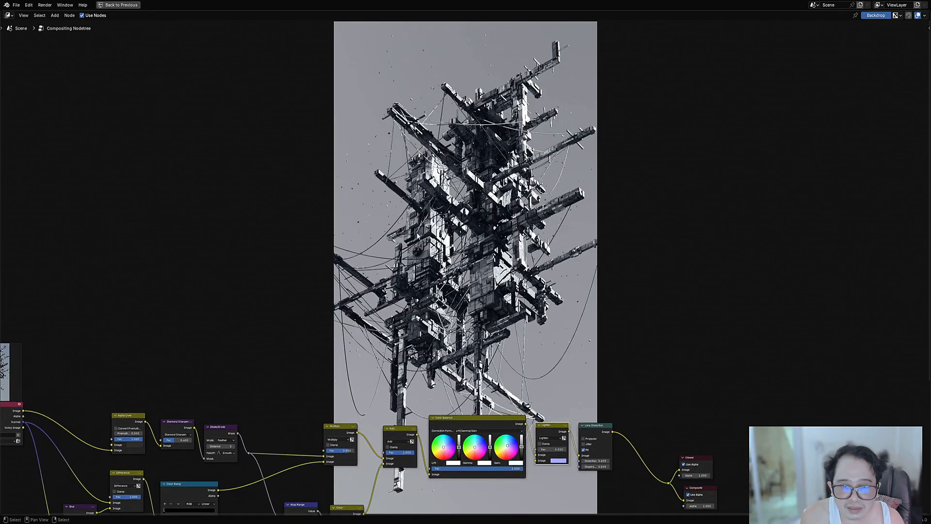
pyautogui.moveTo(387, 252); pyautogui.dragTo(425, 402, button='middle')
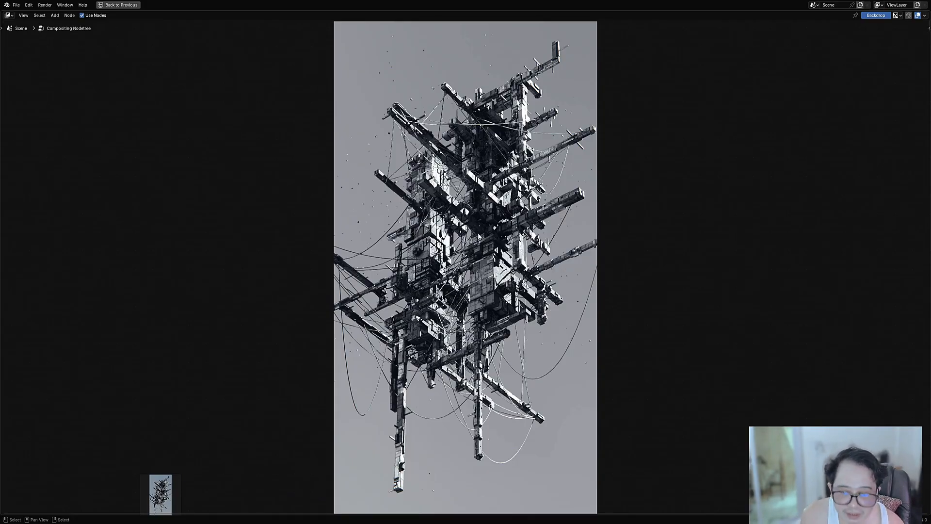
pyautogui.press('Home')
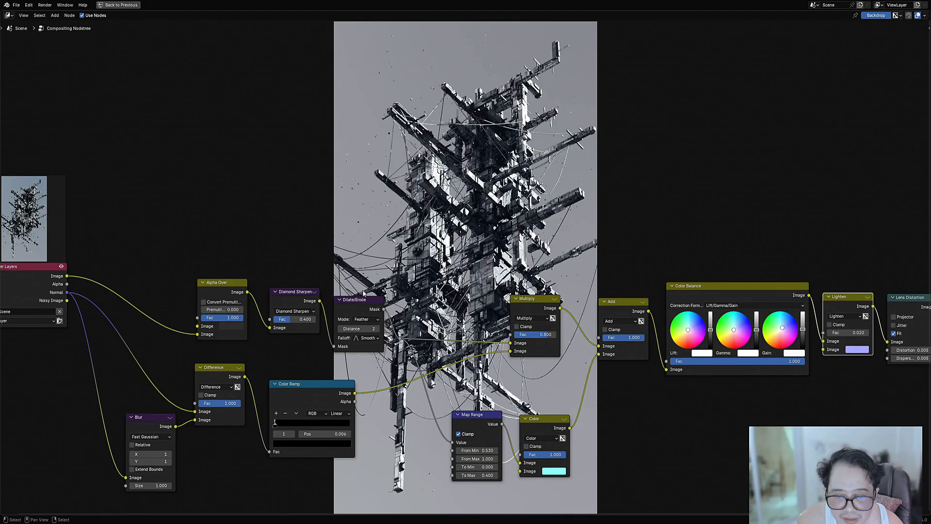
pyautogui.moveTo(364, 300); pyautogui.dragTo(363, 337)
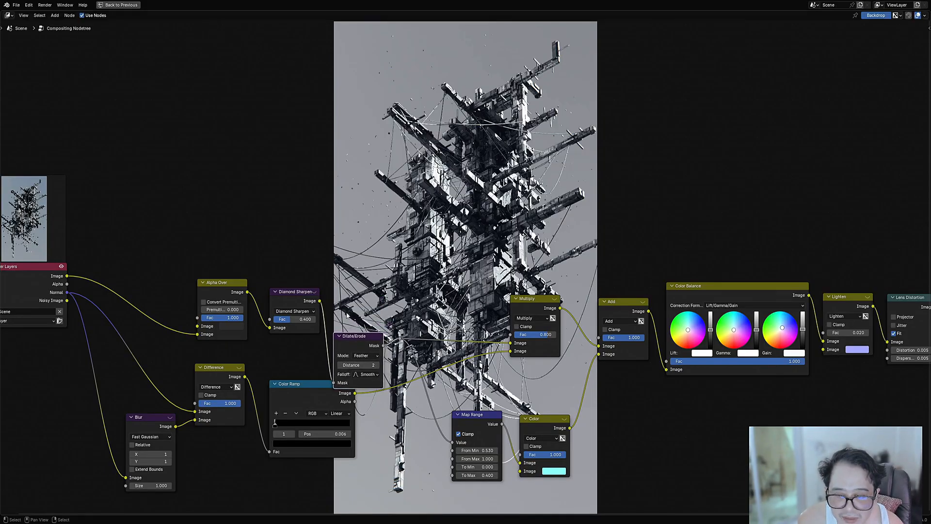
pyautogui.click(523, 298)
pyautogui.hotkey('shift', 'd')
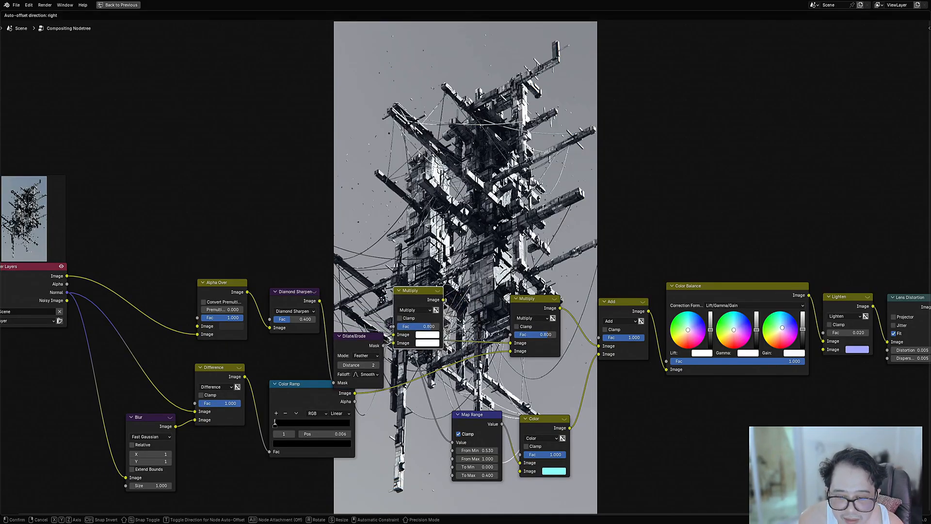
pyautogui.click(386, 301)
# Step: Connect the Diamond Sharpen output to the duplicated node's second Image input and set its blend mode to Color
pyautogui.moveTo(319, 301); pyautogui.dragTo(398, 343)
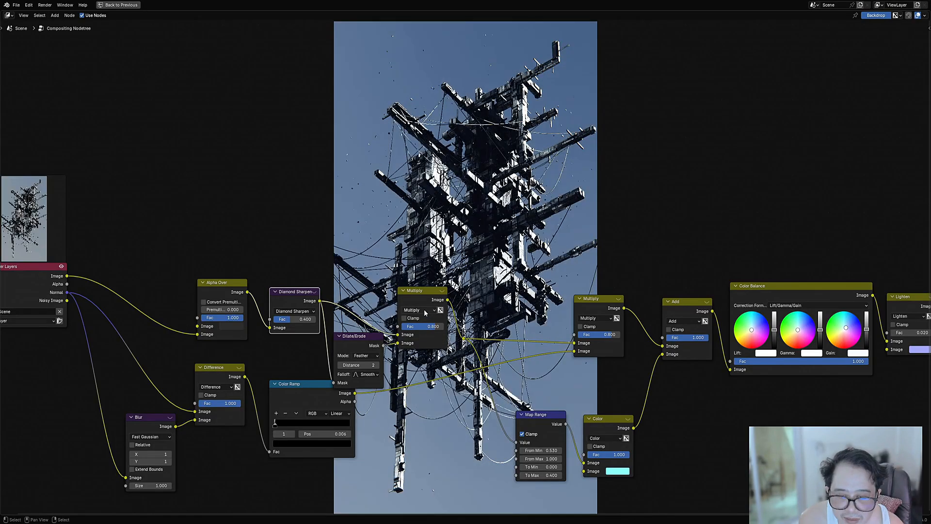
pyautogui.click(417, 310)
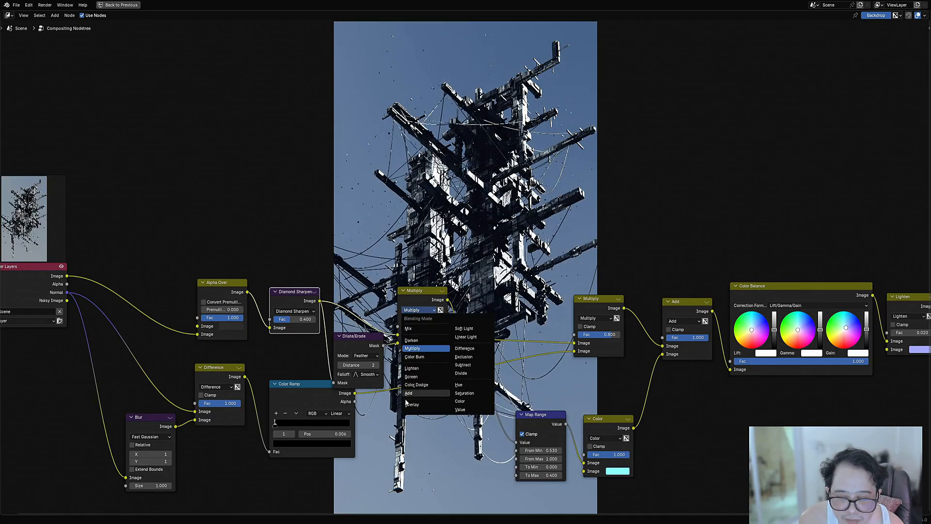
pyautogui.click(461, 403)
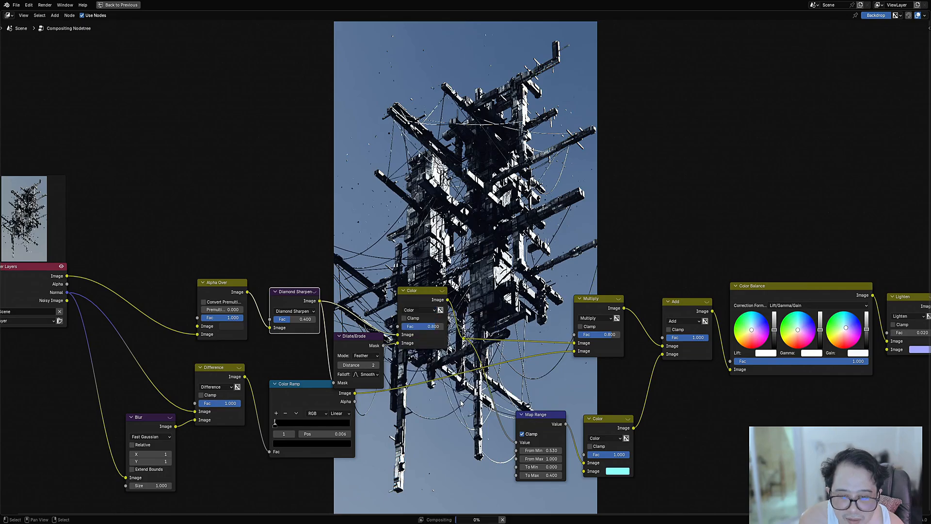
# Step: Shift the Dilate/Erode node slightly lower and set the new Color mix node's factor to 1
pyautogui.press('Home')
pyautogui.scroll(4, 445, 319)
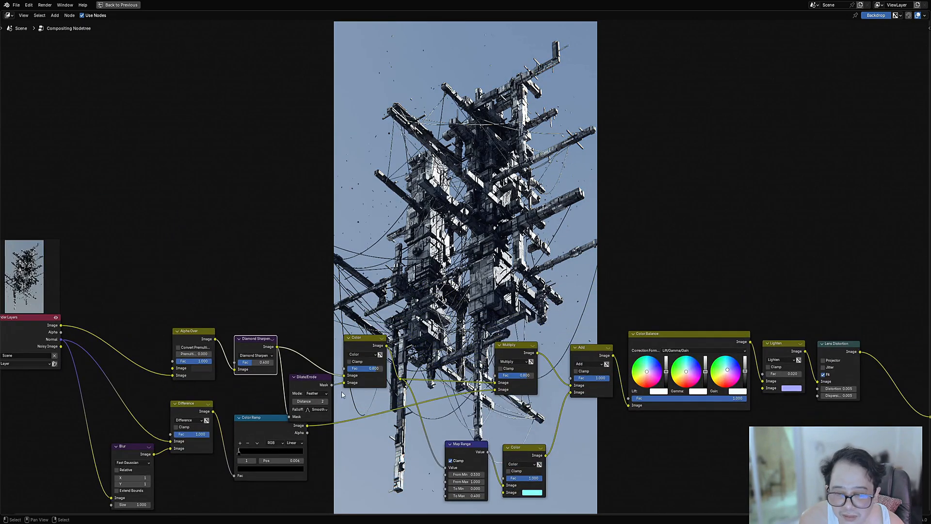
pyautogui.moveTo(312, 380); pyautogui.dragTo(314, 387)
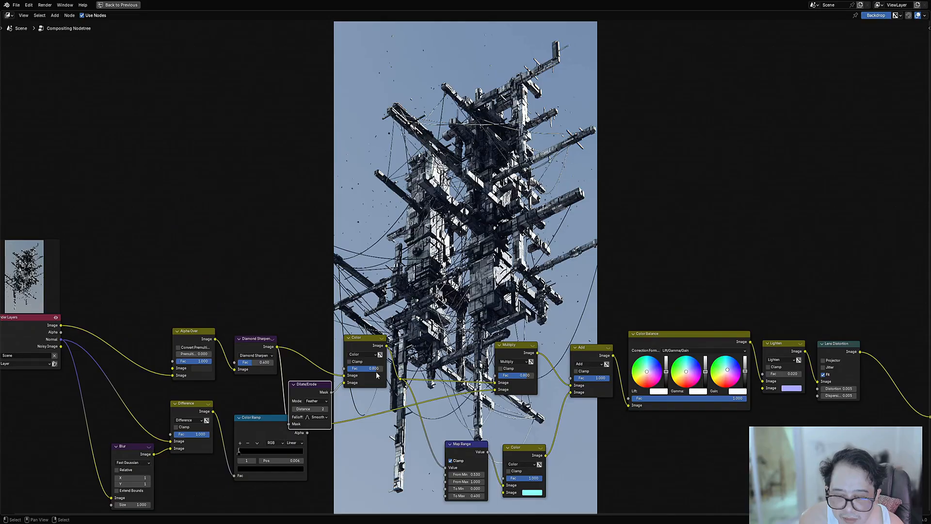
pyautogui.moveTo(377, 369)
pyautogui.mouseDown()
pyautogui.moveTo(341, 385)
pyautogui.moveTo(277, 345)
pyautogui.moveTo(339, 389)
pyautogui.moveTo(354, 369)
pyautogui.moveTo(345, 370)
pyautogui.moveTo(383, 369)
pyautogui.mouseUp()
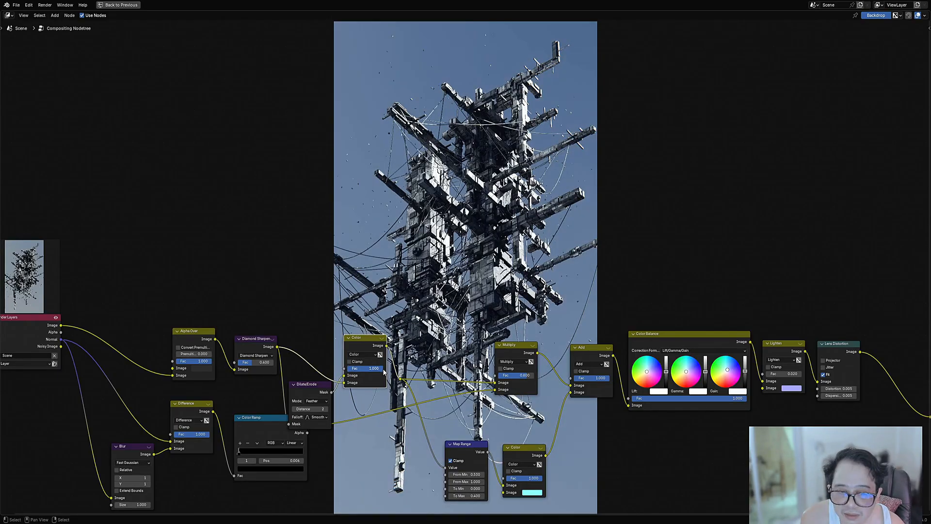
# Step: Set the Dilate/Erode node's distance to 4 and save the file
pyautogui.keyDown('ctrl'); pyautogui.scroll(1, 317, 406); pyautogui.keyUp('ctrl')
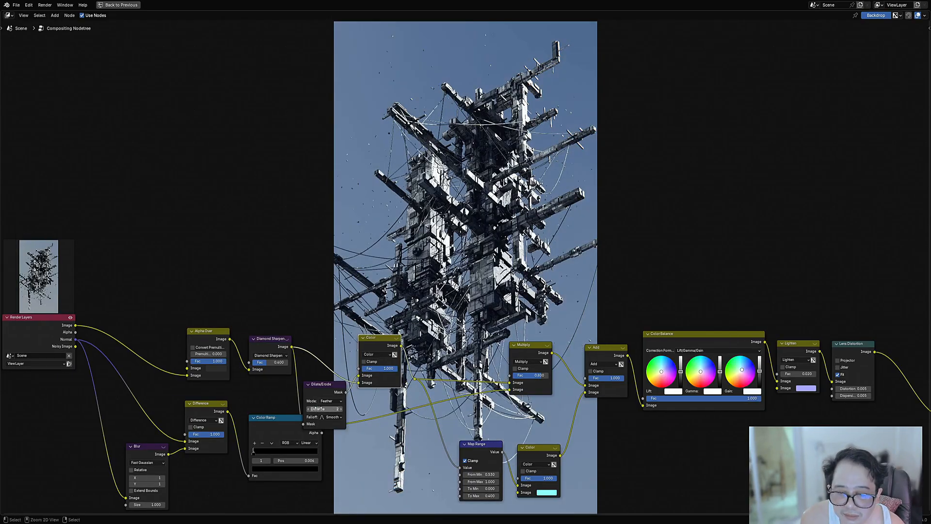
pyautogui.keyDown('ctrl'); pyautogui.scroll(1, 316, 408); pyautogui.keyUp('ctrl')
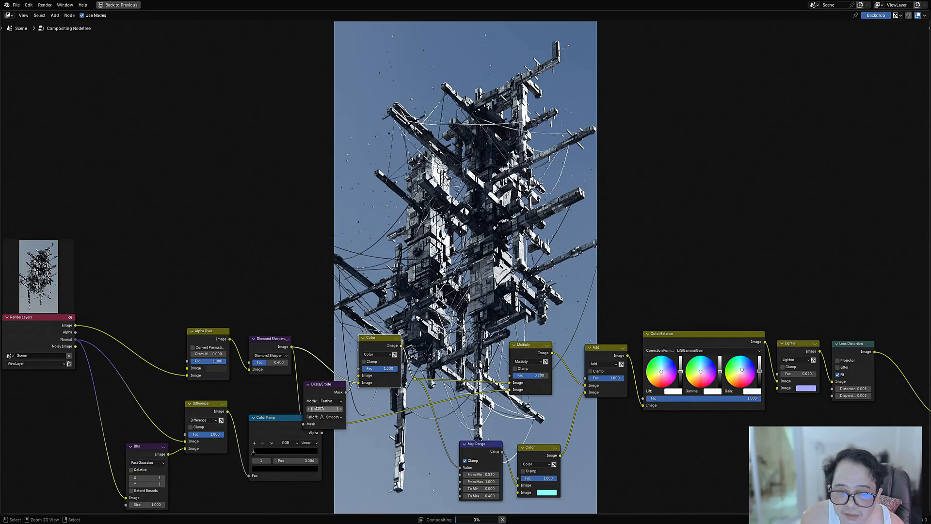
pyautogui.keyDown('ctrl'); pyautogui.scroll(1, 317, 409); pyautogui.keyUp('ctrl')
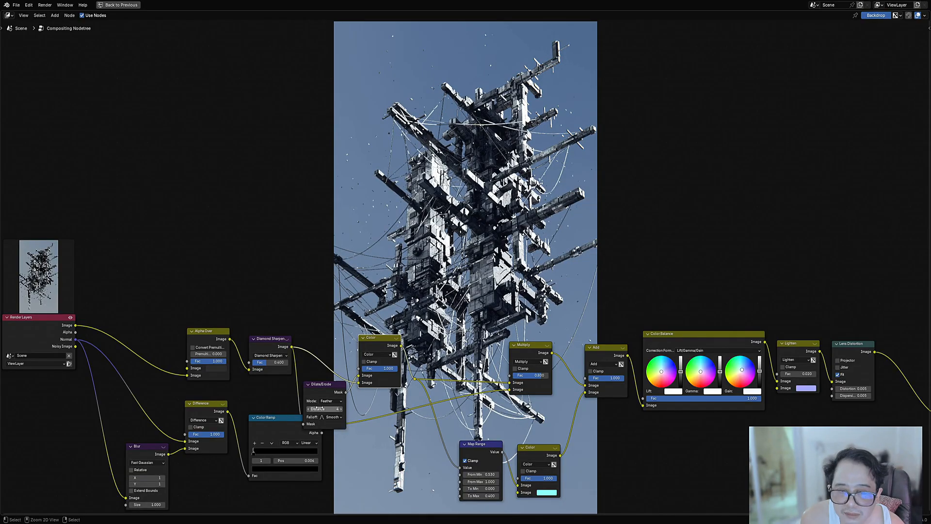
pyautogui.scroll(-3, 513, 321)
pyautogui.moveTo(514, 321); pyautogui.dragTo(519, 287, button='middle')
pyautogui.keyDown('ctrl'); pyautogui.scroll(3, 444, 277); pyautogui.keyUp('ctrl')
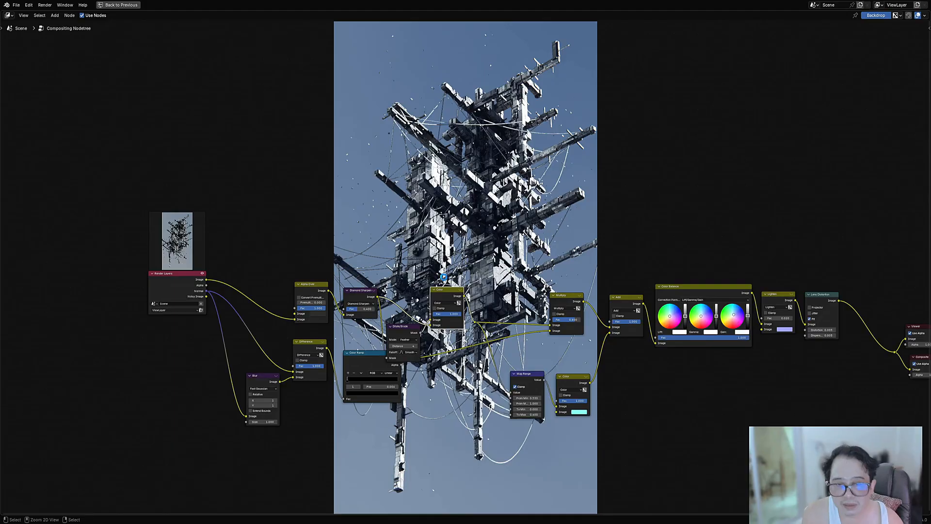
pyautogui.hotkey('ctrl', 's')
# Step: Move the new Color mix node higher, lift the Dilate/Erode node clear of the Color Ramp node, and save the file
pyautogui.scroll(3, 444, 277)
pyautogui.moveTo(419, 315); pyautogui.dragTo(433, 289)
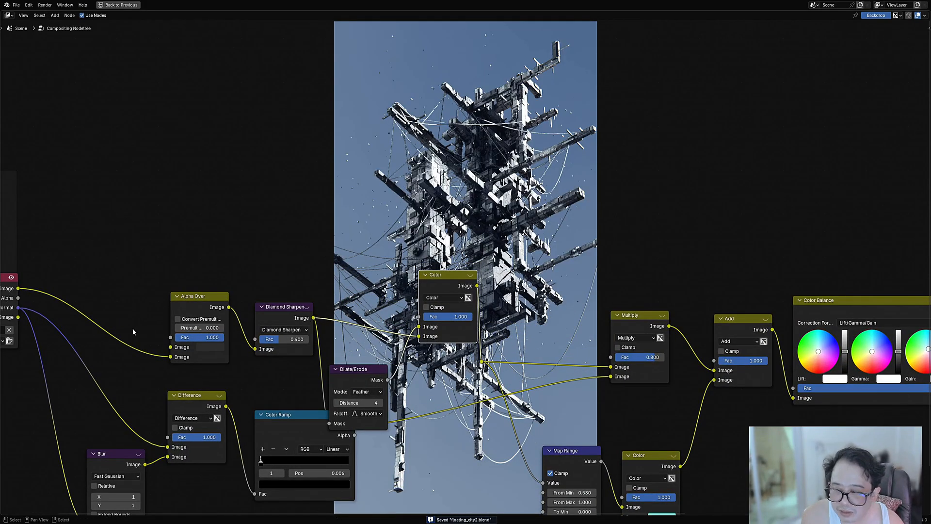
pyautogui.scroll(-1, 133, 332)
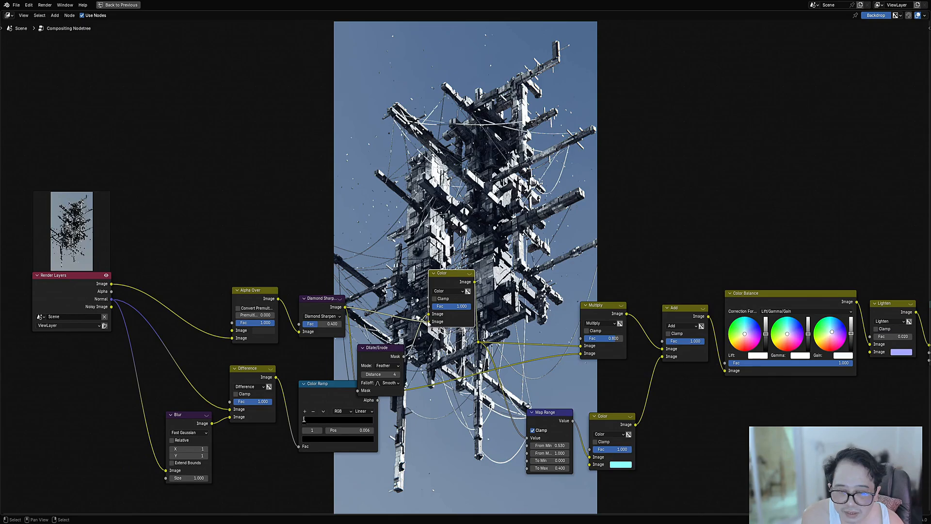
pyautogui.moveTo(381, 349); pyautogui.dragTo(401, 348)
pyautogui.scroll(3, 382, 334)
pyautogui.scroll(-8, 564, 272)
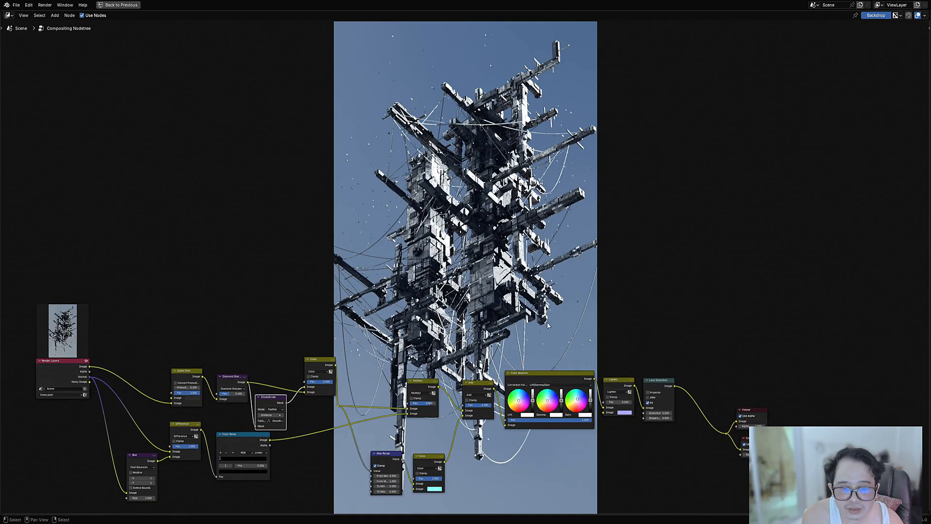
pyautogui.hotkey('ctrl', 's')
# Step: Set the Multiply node's factor to 1 and view the composited image clear of the nodes
pyautogui.moveTo(542, 218); pyautogui.dragTo(516, 344, button='middle')
pyautogui.scroll(1, 516, 343)
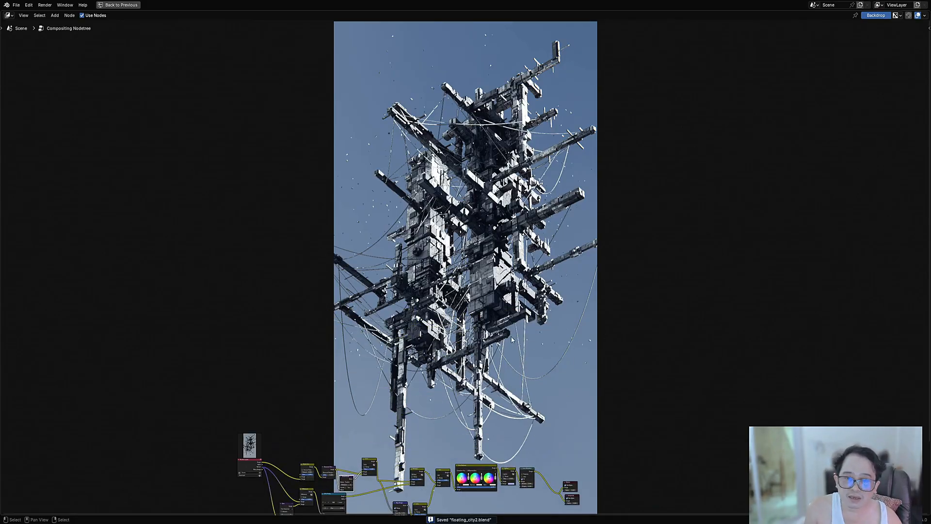
pyautogui.scroll(5, 389, 403)
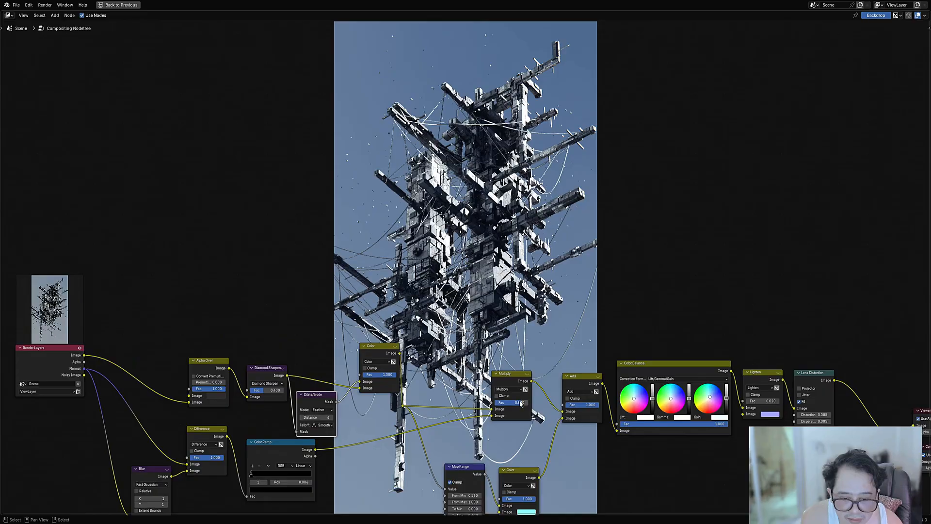
pyautogui.moveTo(522, 403)
pyautogui.mouseDown()
pyautogui.moveTo(501, 405)
pyautogui.moveTo(529, 404)
pyautogui.mouseUp()
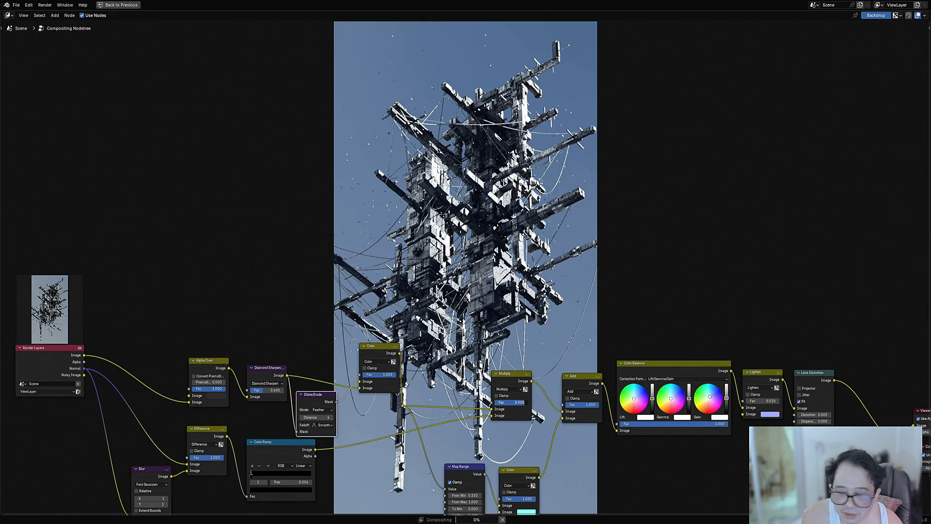
pyautogui.moveTo(245, 447); pyautogui.dragTo(430, 297, button='middle')
pyautogui.scroll(7, 368, 320)
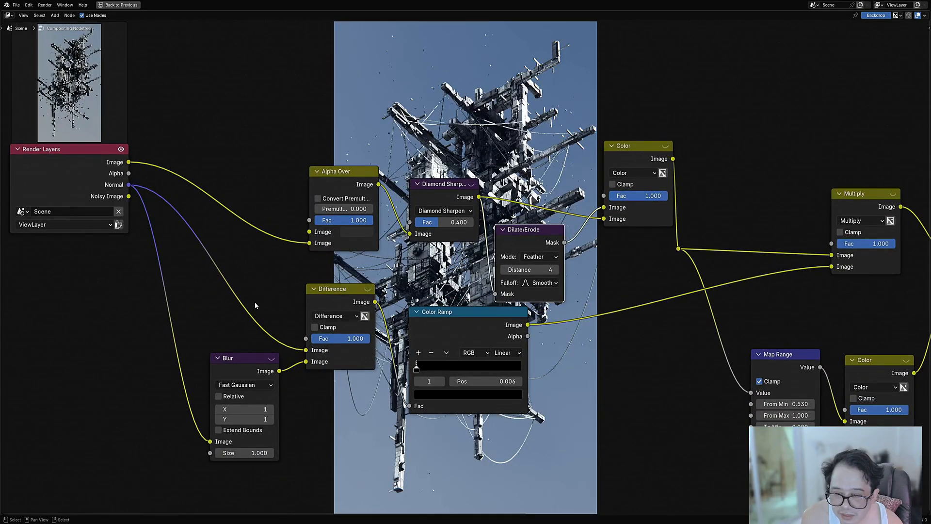
pyautogui.scroll(-5, 598, 264)
pyautogui.scroll(-1, 598, 264)
pyautogui.moveTo(650, 217); pyautogui.dragTo(375, 467, button='middle')
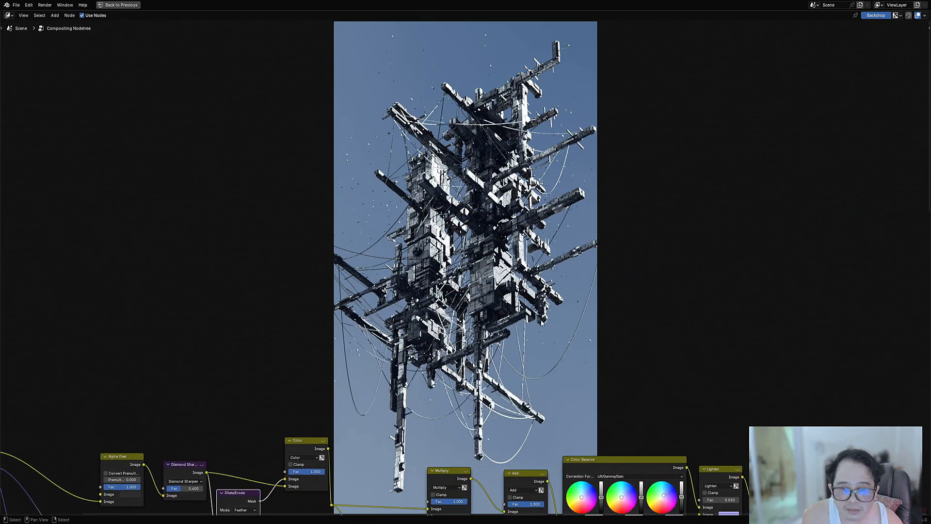
pyautogui.scroll(-3, 471, 272)
pyautogui.moveTo(468, 272); pyautogui.dragTo(575, 343, button='middle')
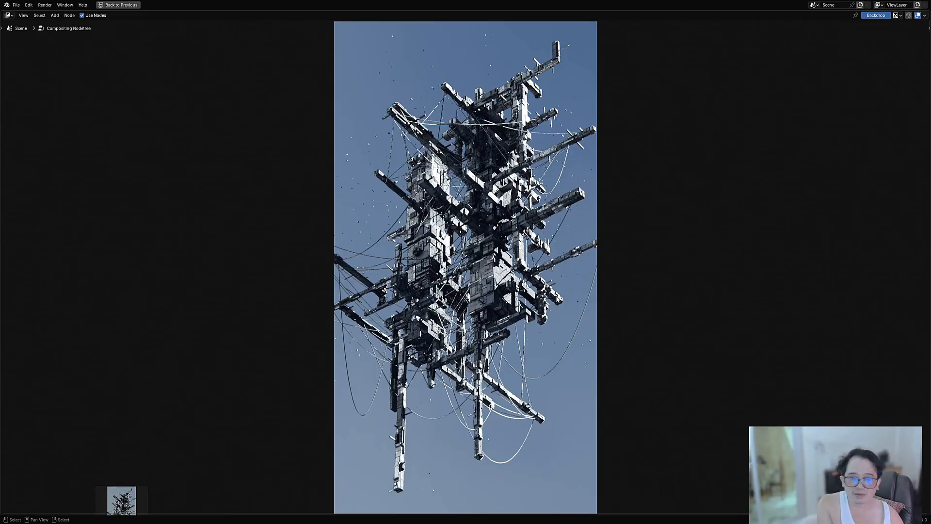
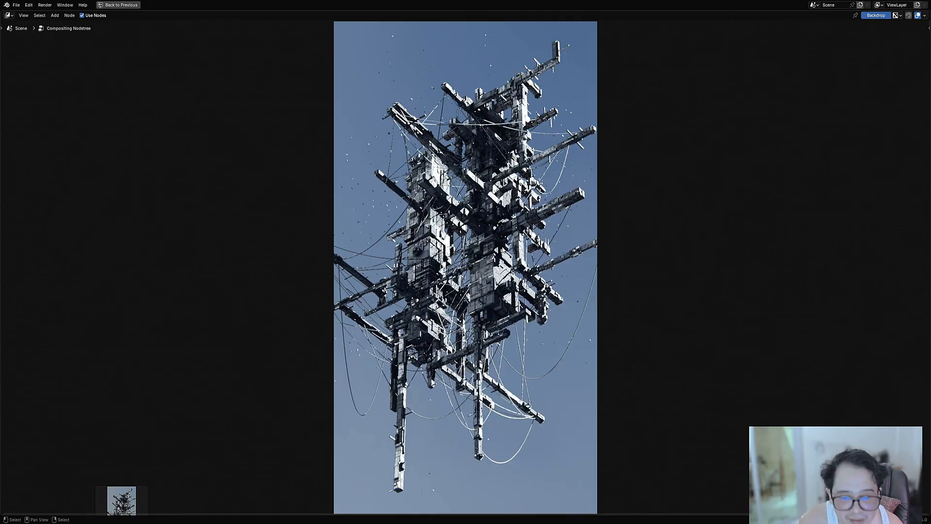
# Step: Return from the maximised node editor to the full layout and save the file
pyautogui.scroll(-4, 475, 262)
pyautogui.moveTo(475, 262); pyautogui.dragTo(402, 271, button='middle')
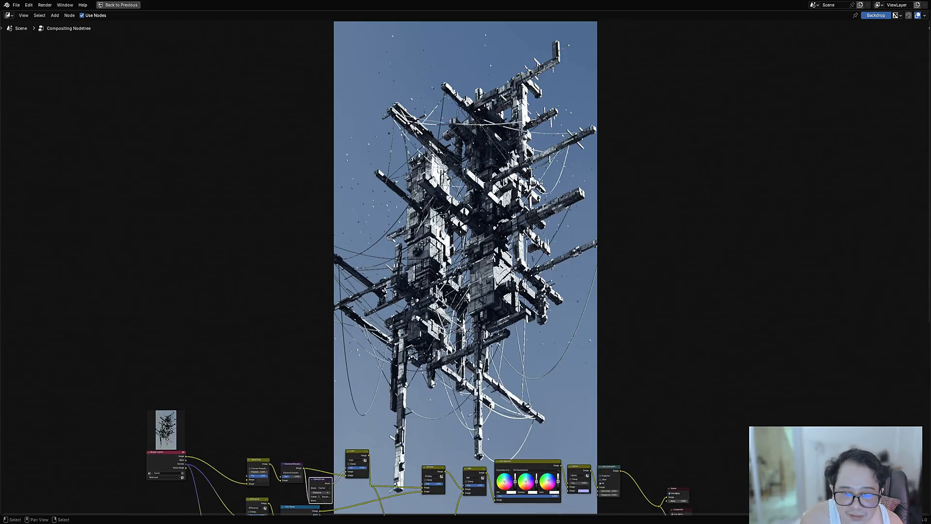
pyautogui.hotkey('ctrl', 'space')
pyautogui.hotkey('ctrl', 's')
pyautogui.hotkey('ctrl', 's')
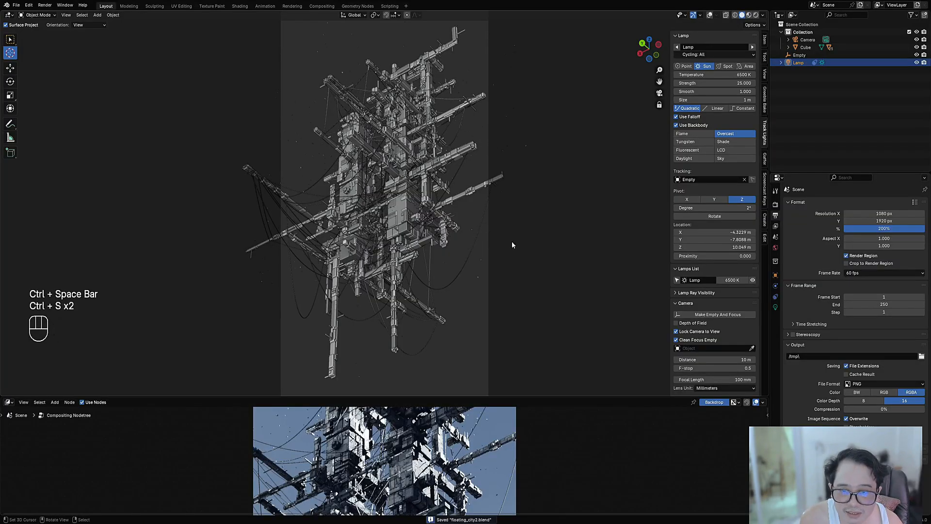
# Step: Try several other camera angles around the floating city in rendered shading
pyautogui.moveTo(511, 243)
pyautogui.keyDown('shift'); pyautogui.mouseDown(button='middle')
pyautogui.moveTo(538, 247)
pyautogui.moveTo(496, 243)
pyautogui.moveTo(332, 281)
pyautogui.moveTo(438, 237)
pyautogui.mouseUp(button='middle'); pyautogui.keyUp('shift')
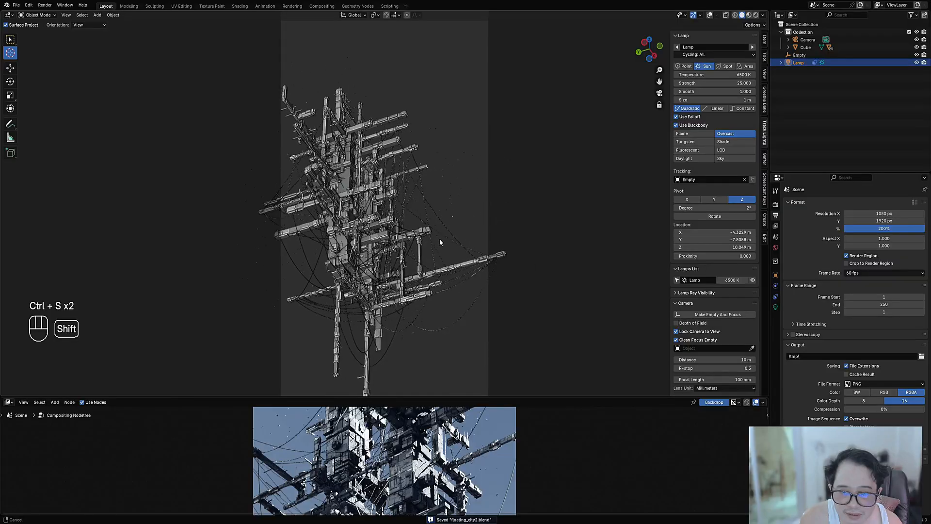
pyautogui.press('z')
pyautogui.click(481, 200)
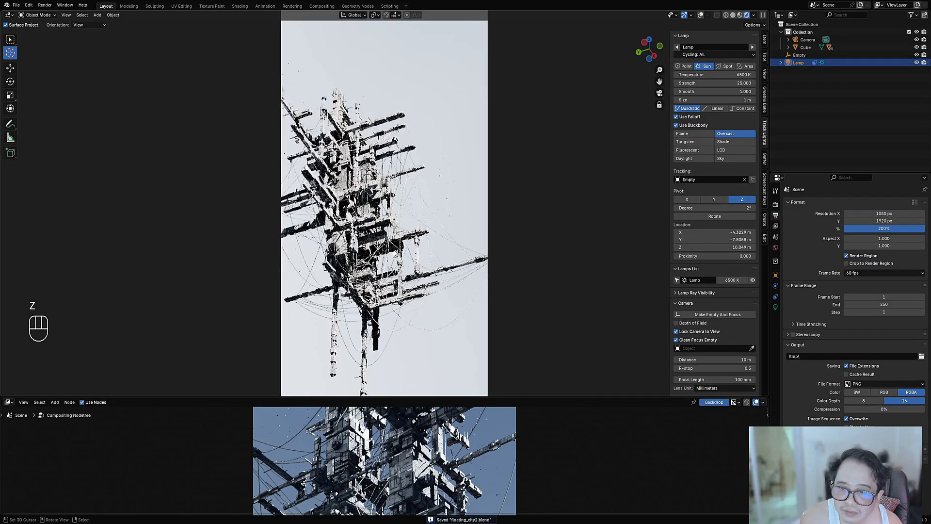
pyautogui.moveTo(362, 256); pyautogui.dragTo(414, 260, button='middle')
pyautogui.keyDown('shift'); pyautogui.moveTo(421, 227); pyautogui.dragTo(485, 182, button='middle'); pyautogui.keyUp('shift')
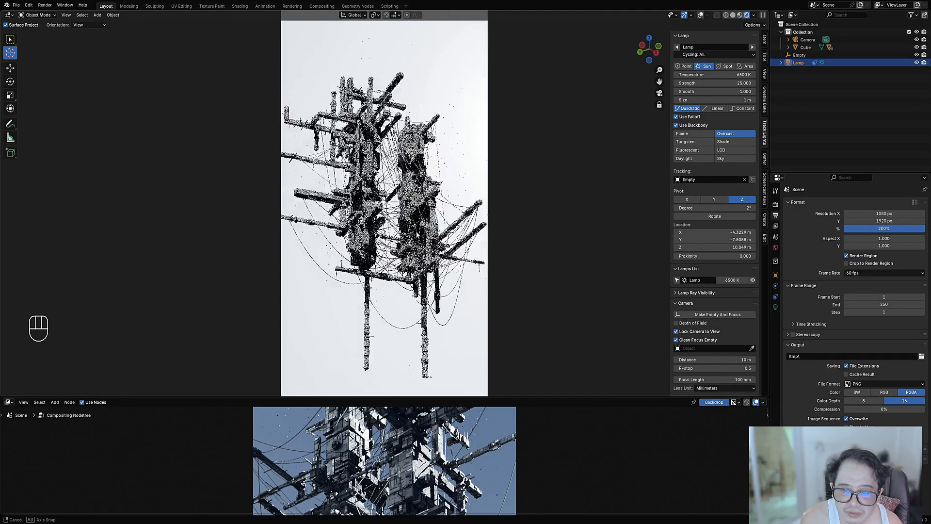
pyautogui.moveTo(388, 214); pyautogui.dragTo(439, 227, button='middle')
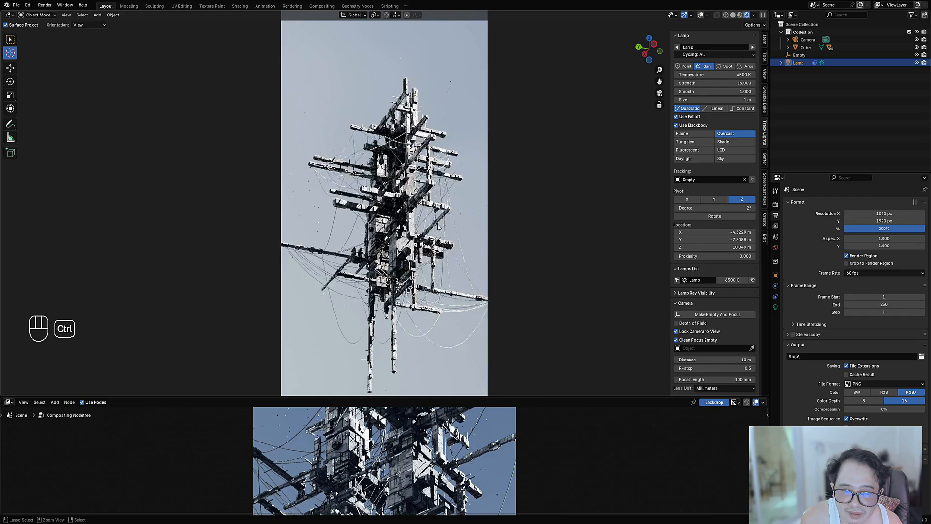
# Step: Undo the trial camera moves to restore the original framing of the structure
pyautogui.hotkey('ctrl', 'z')
pyautogui.hotkey('ctrl', 'z')
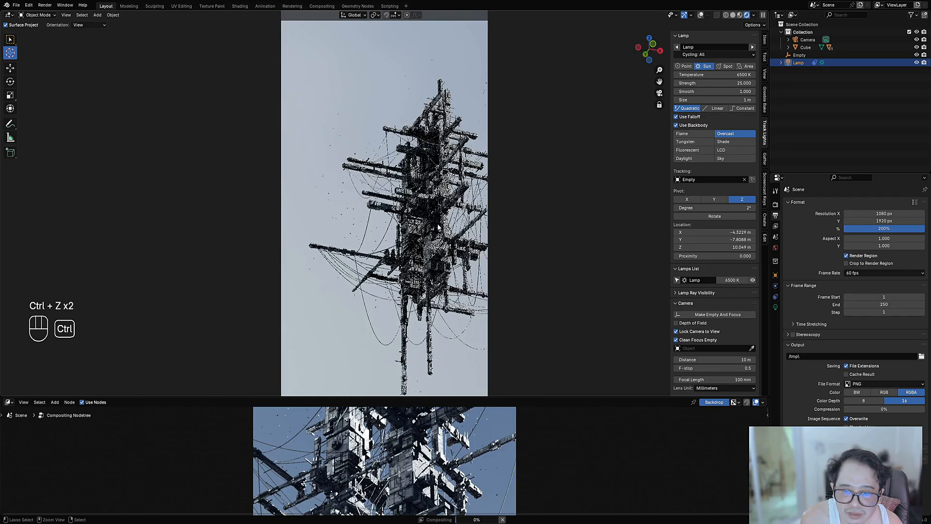
pyautogui.hotkey('ctrl', 'z')
pyautogui.hotkey('ctrl', 'z')
pyautogui.hotkey('ctrl', 'z')
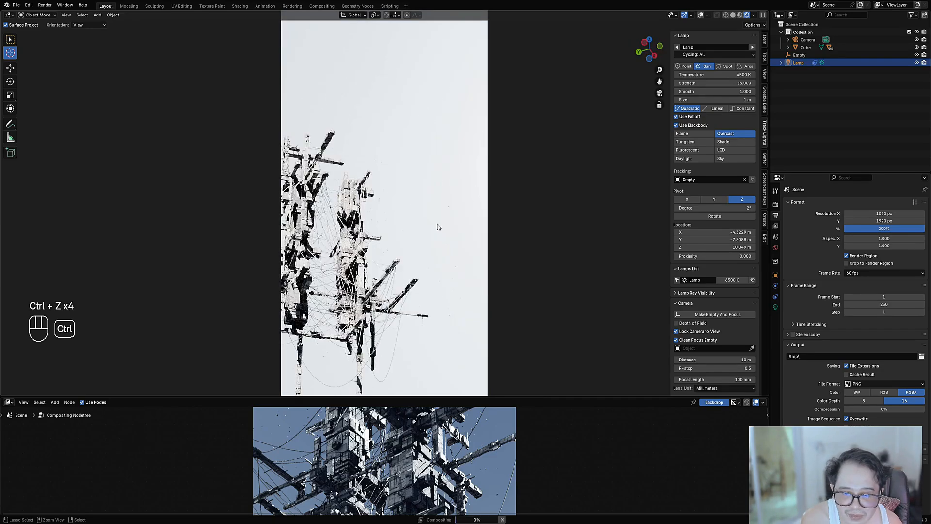
pyautogui.hotkey('ctrl', 'z')
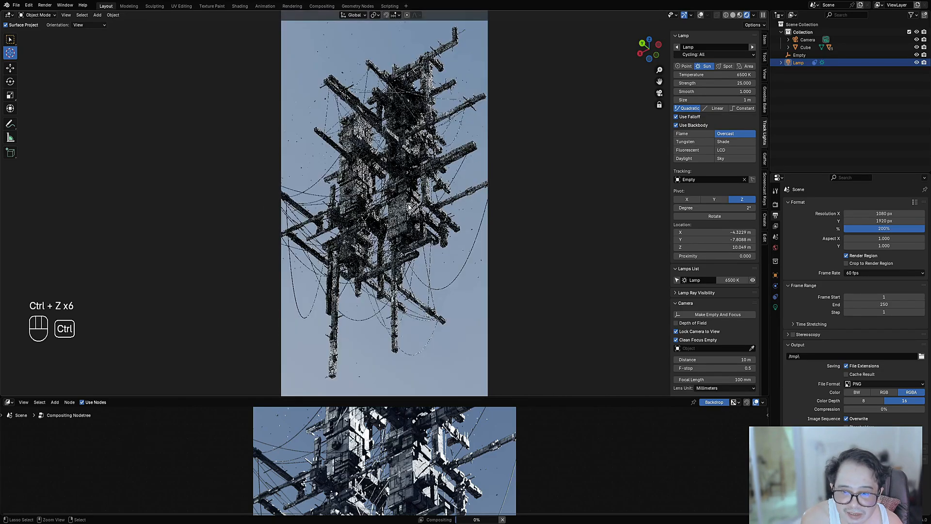
pyautogui.hotkey('shift', 'alt', 'z')
pyautogui.hotkey('shift', 'alt', 'z')
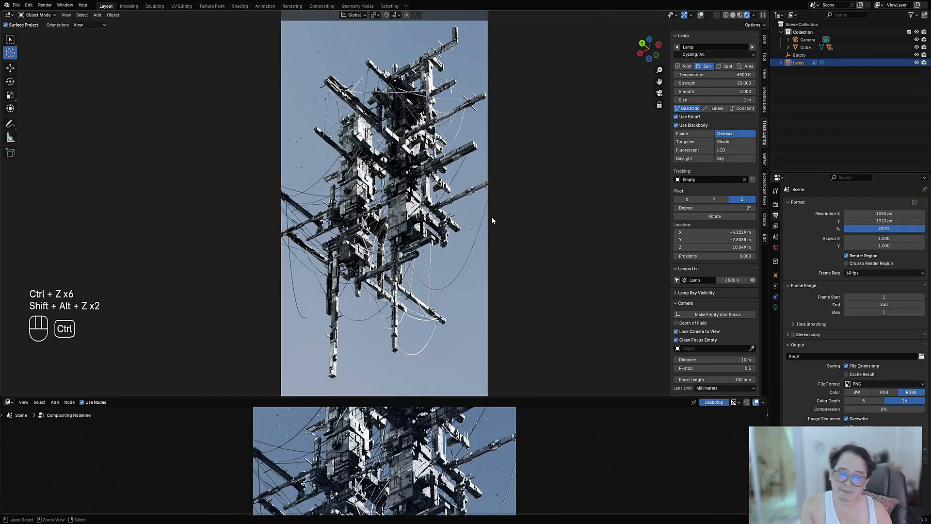
# Step: Pull the camera back to fit the whole structure with more sky around it, and save the file with the viewport in solid shading
pyautogui.hotkey('ctrl', 's')
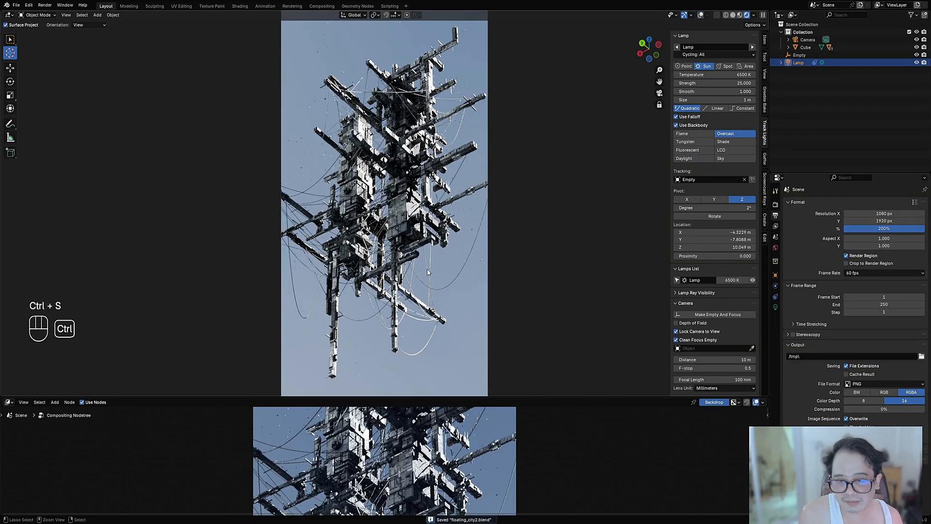
pyautogui.scroll(2, 428, 170)
pyautogui.scroll(-4, 428, 170)
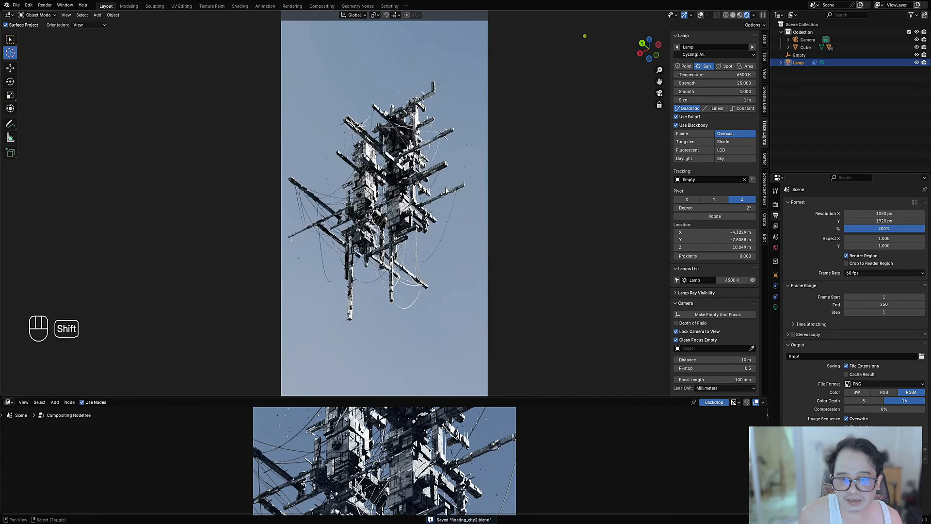
pyautogui.moveTo(448, 192)
pyautogui.keyDown('shift'); pyautogui.mouseDown(button='middle')
pyautogui.moveTo(456, 192)
pyautogui.moveTo(457, 177)
pyautogui.mouseUp(button='middle'); pyautogui.keyUp('shift')
pyautogui.hotkey('ctrl', 's')
pyautogui.hotkey('ctrl', 's')
pyautogui.press('z')
pyautogui.hotkey('ctrl', 's')
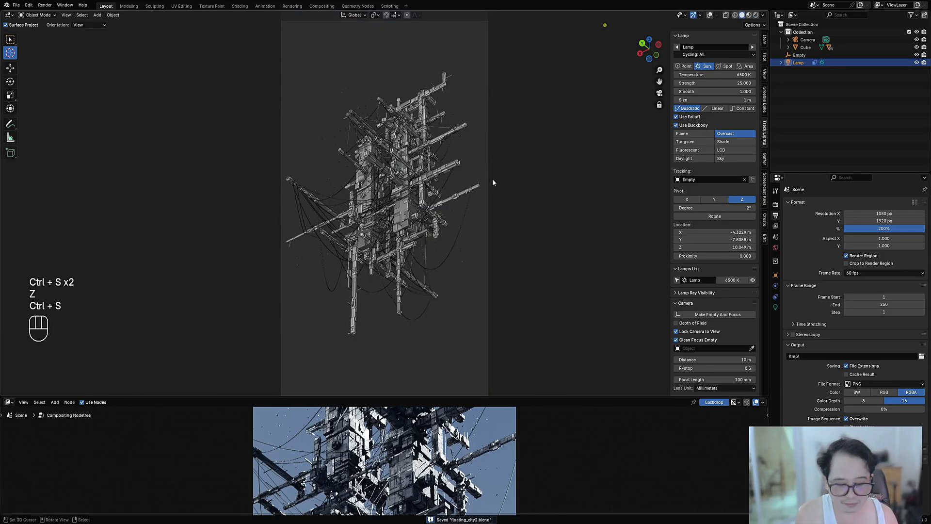
# Step: Render the wider framing with the compositor maximised, and shift the nodes clear of the backdrop image
pyautogui.hotkey('ctrl', 'space')
pyautogui.press('Home')
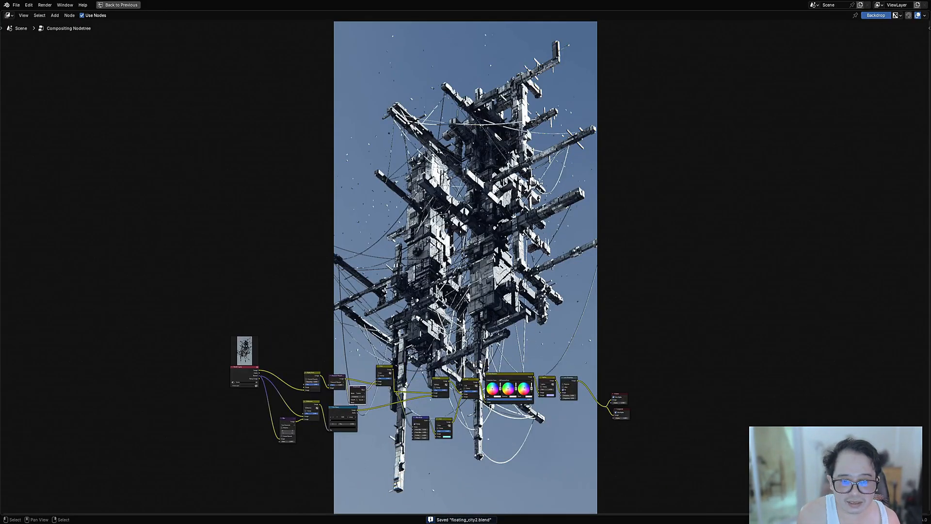
pyautogui.press('F12')
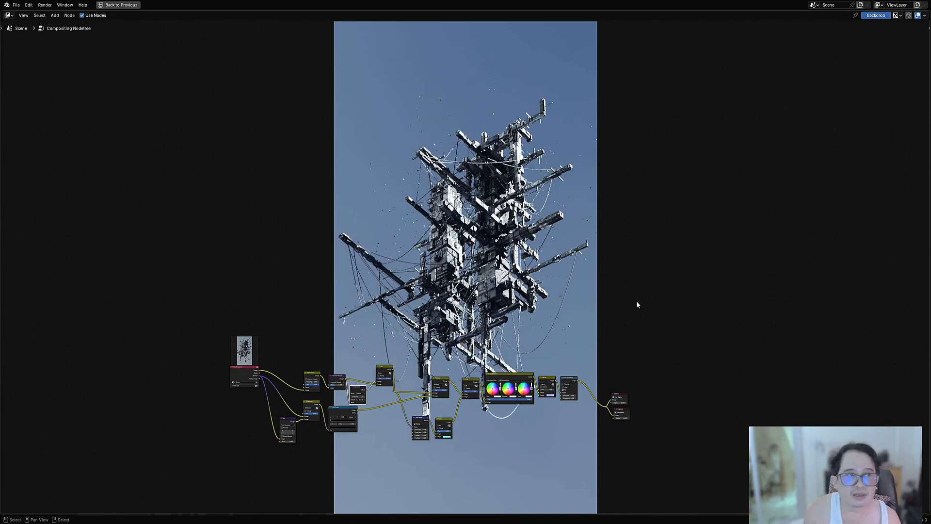
pyautogui.scroll(2, 607, 226)
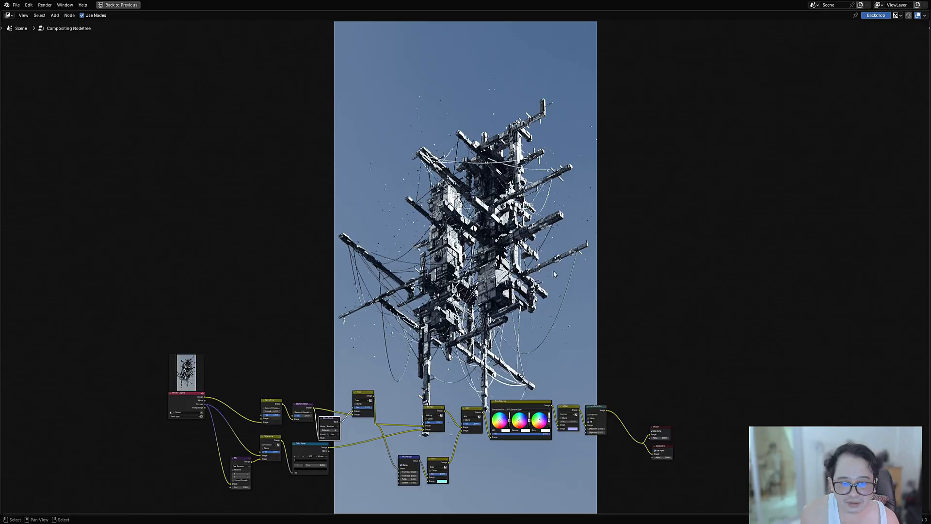
pyautogui.moveTo(507, 263); pyautogui.dragTo(467, 429, button='middle')
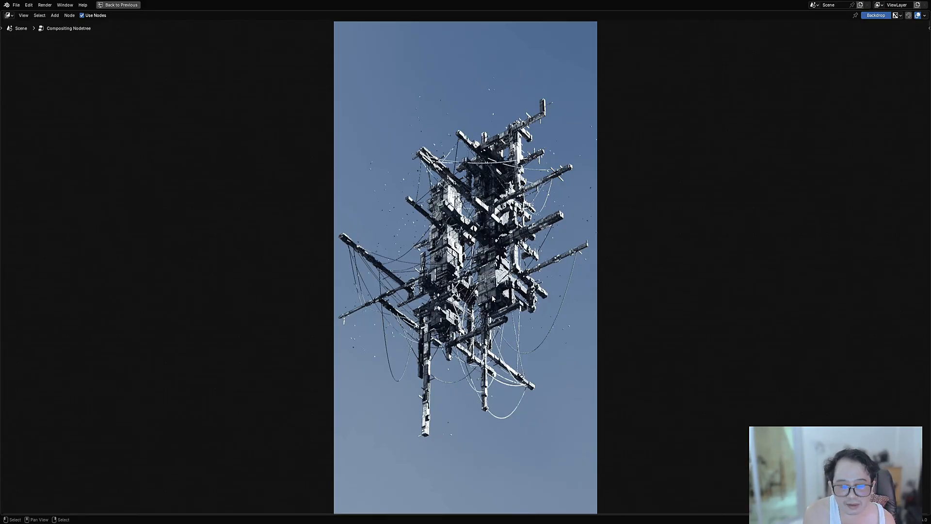
# Step: Examine the composited render on the backdrop at several zoom levels, from close-up details to the full frame
pyautogui.hotkey('alt', 'v')
pyautogui.hotkey('alt', 'v')
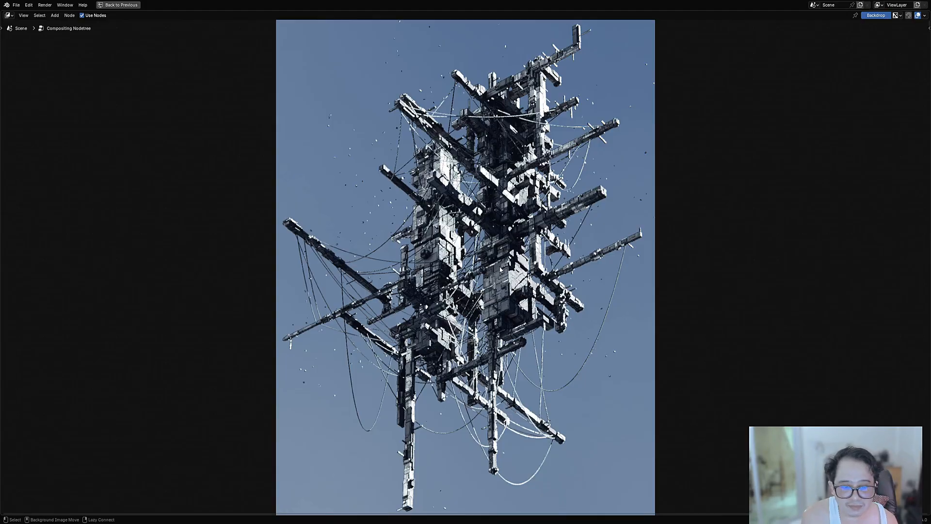
pyautogui.hotkey('alt', 'v')
pyautogui.press('v')
pyautogui.press('v')
pyautogui.hotkey('alt', 'v')
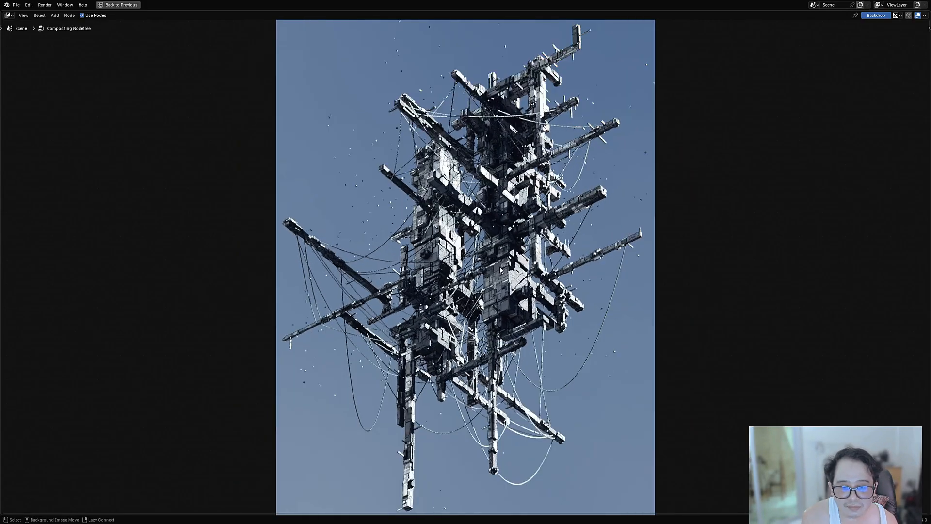
pyautogui.hotkey('alt', 'v')
pyautogui.hotkey('alt', 'v')
pyautogui.hotkey('alt', 'v')
pyautogui.hotkey('alt', 'v')
pyautogui.hotkey('alt', 'v')
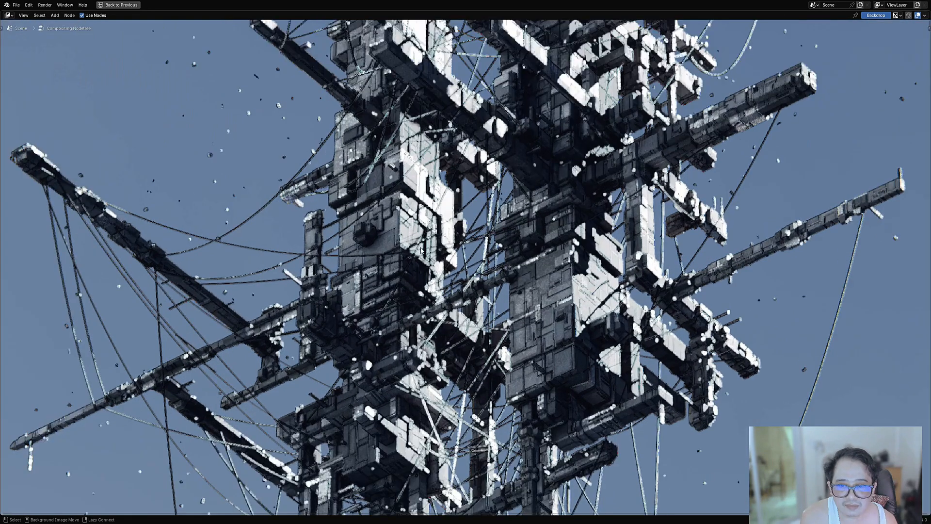
pyautogui.press('v')
pyautogui.press('v')
pyautogui.press('v')
pyautogui.press('v')
pyautogui.press('v')
pyautogui.press('v')
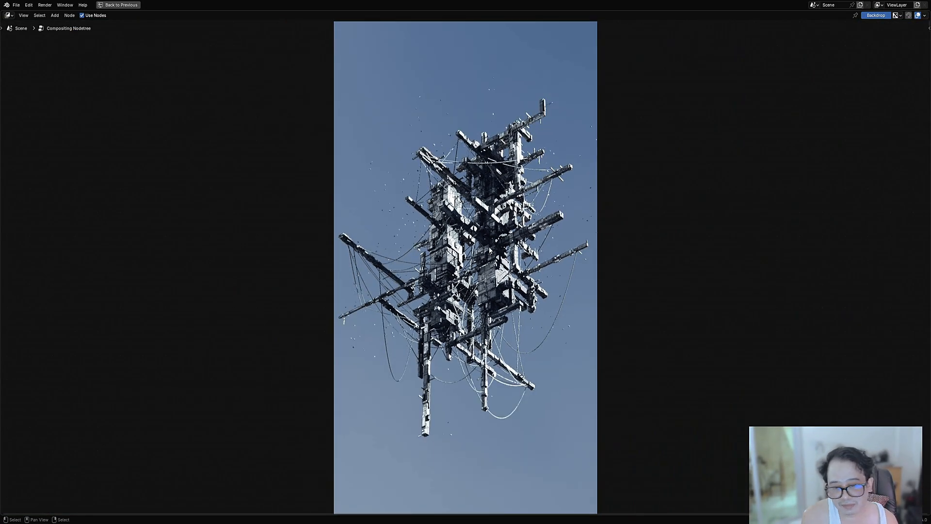
# Step: Save the file and bring up the scene's render settings from Denoise down to Performance
pyautogui.hotkey('ctrl', 's')
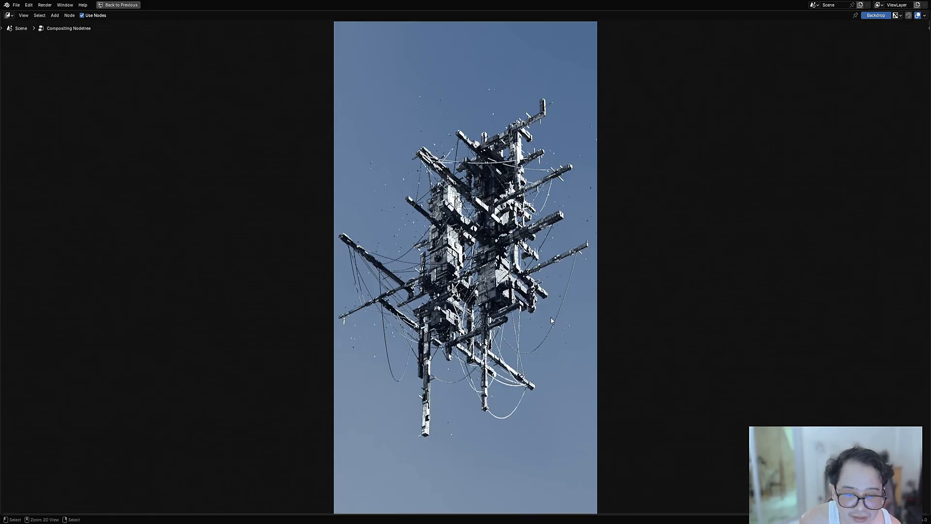
pyautogui.hotkey('ctrl', 'space')
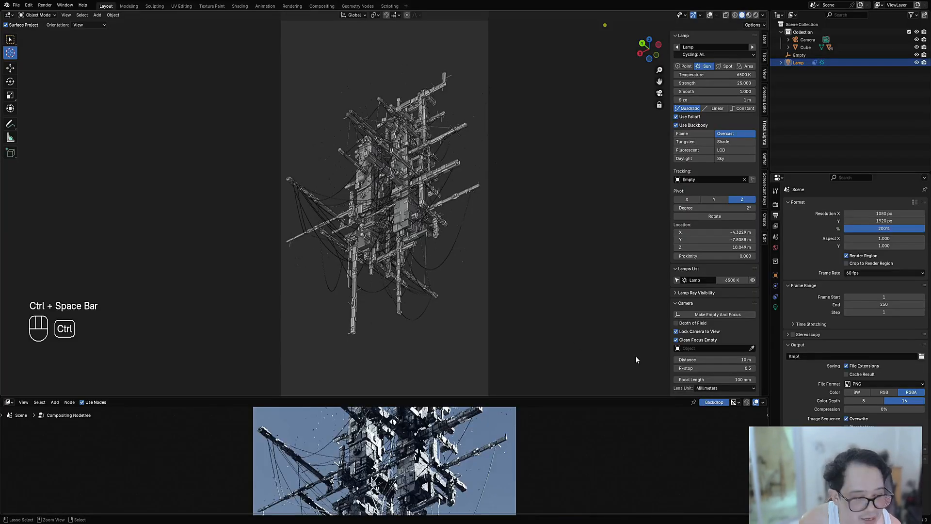
pyautogui.click(775, 204)
pyautogui.scroll(-6, 846, 378)
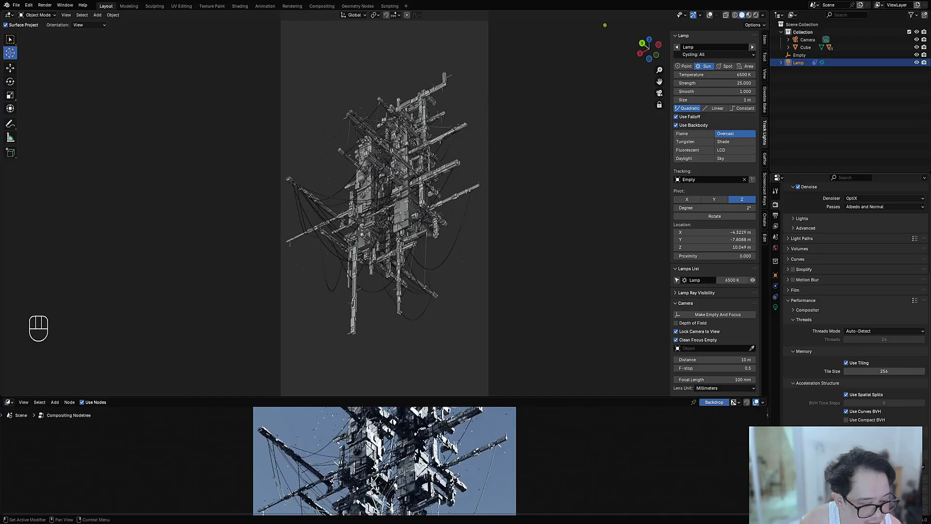
# Step: View the finished composite in the maximised node editor and save the file again
pyautogui.hotkey('ctrl', 'space')
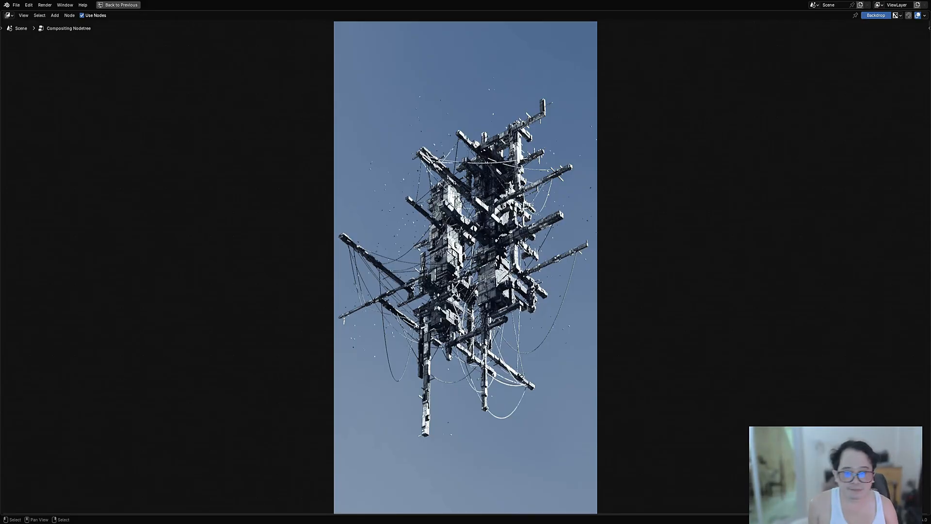
pyautogui.hotkey('ctrl', 'space')
pyautogui.hotkey('ctrl', 's')
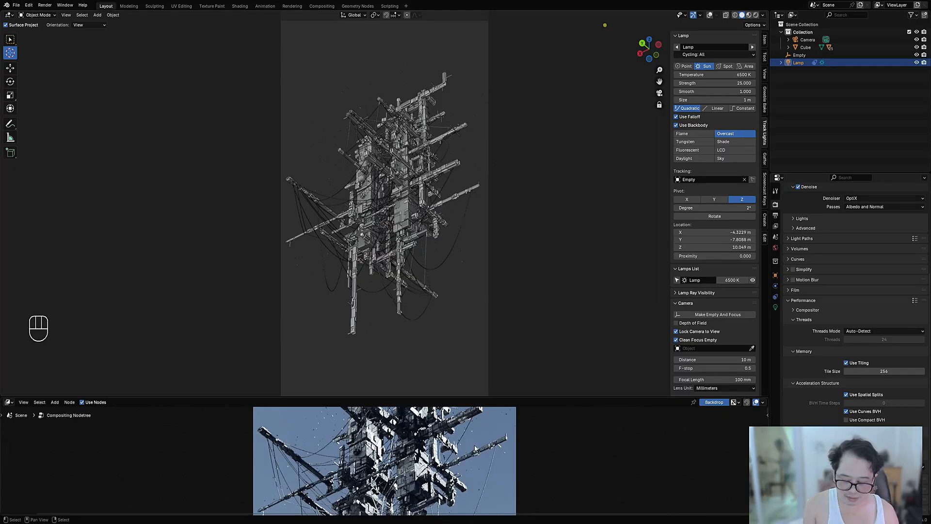
pyautogui.hotkey('ctrl', 'space')
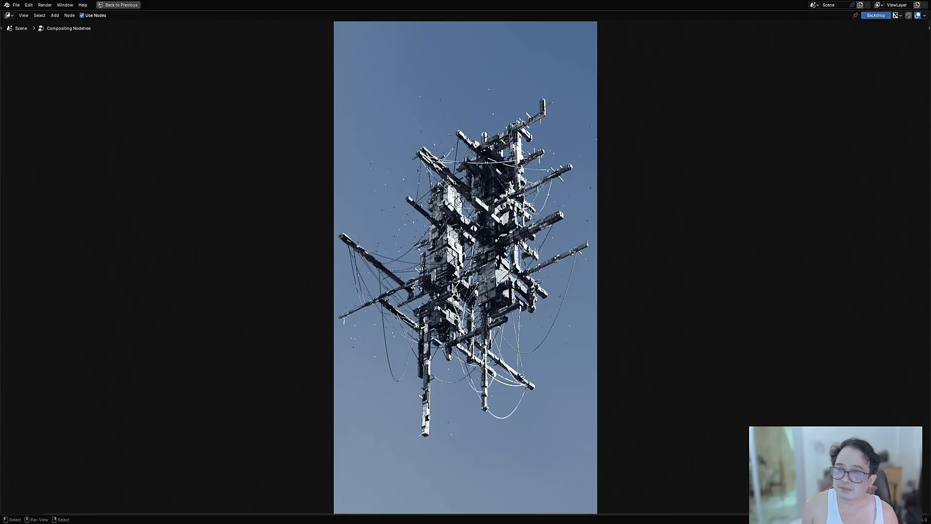
# Step: Look at Random Flow's usage information, and save the file with the 3D viewport maximised
pyautogui.hotkey('ctrl', 'space')
pyautogui.hotkey('shift', 'q')
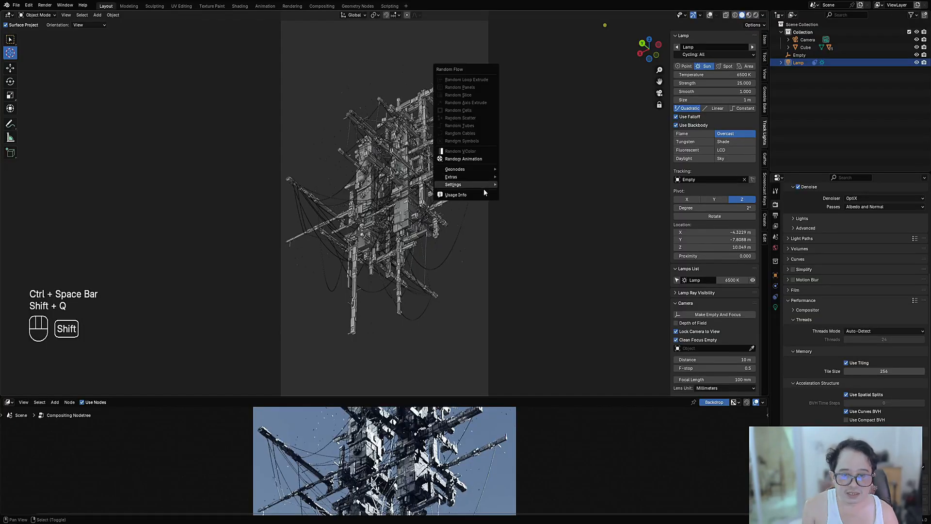
pyautogui.click(482, 195)
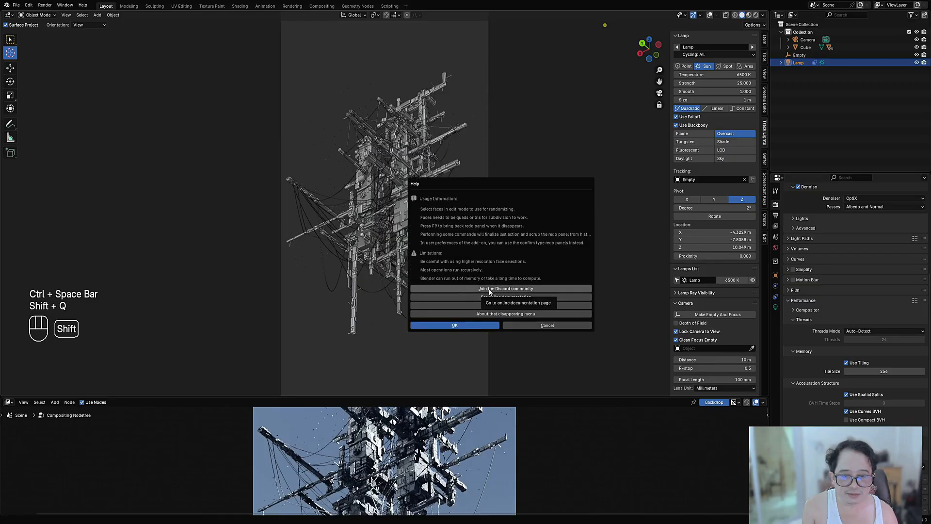
pyautogui.hotkey('ctrl', 'space')
pyautogui.hotkey('ctrl', 's')
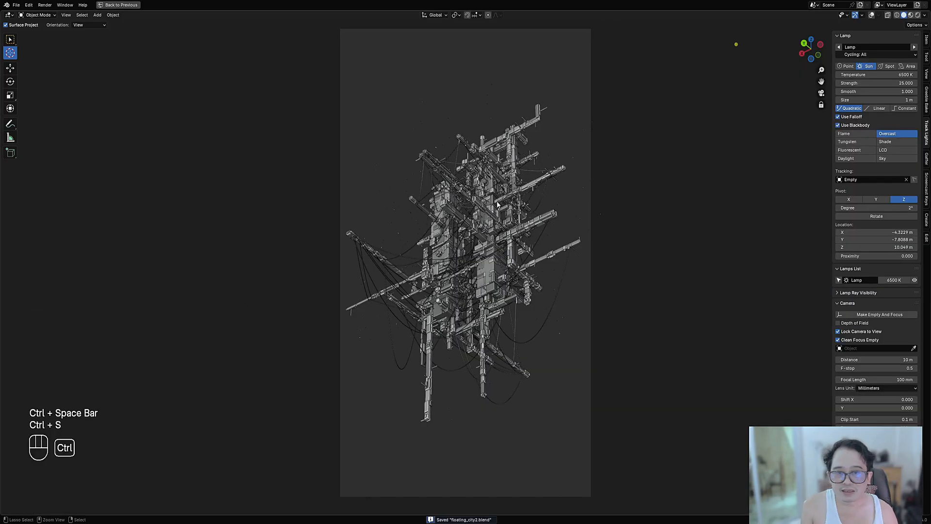